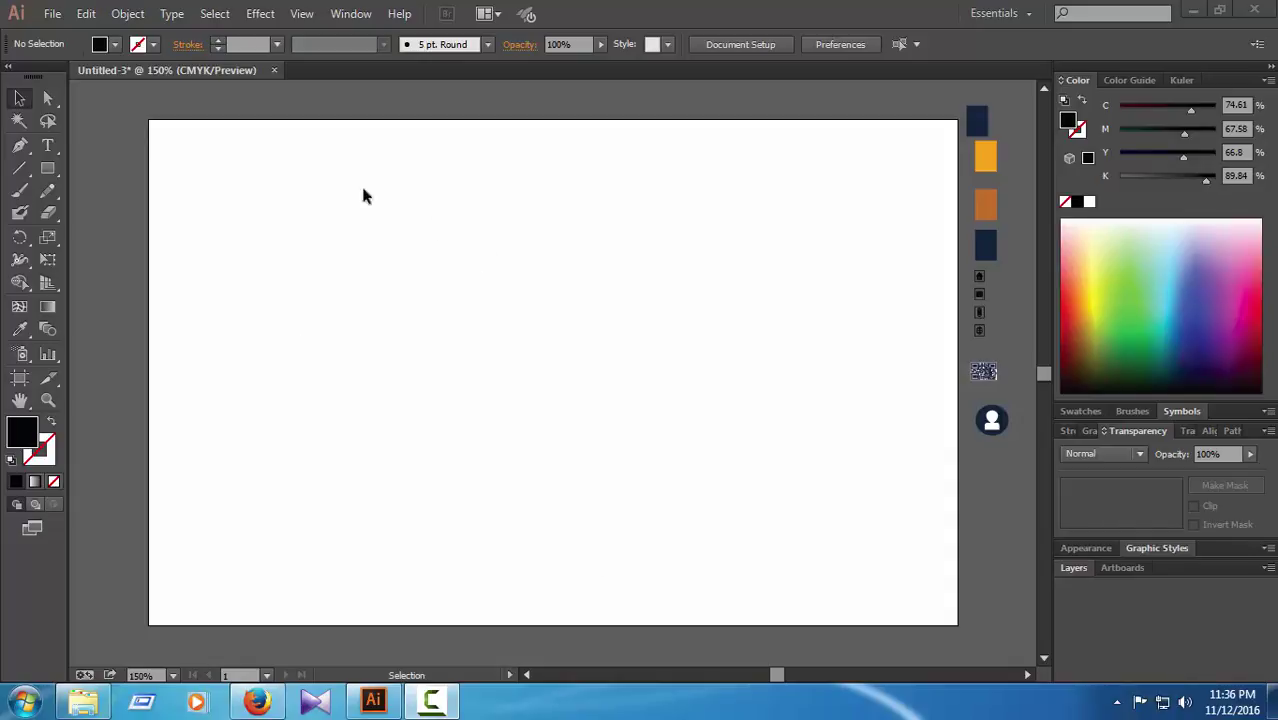
Step: Draw a 3.5 × 1.864 in rectangle with no fill and a 1 pt black stroke
{"action": "left_click", "coordinate": [48, 169]}
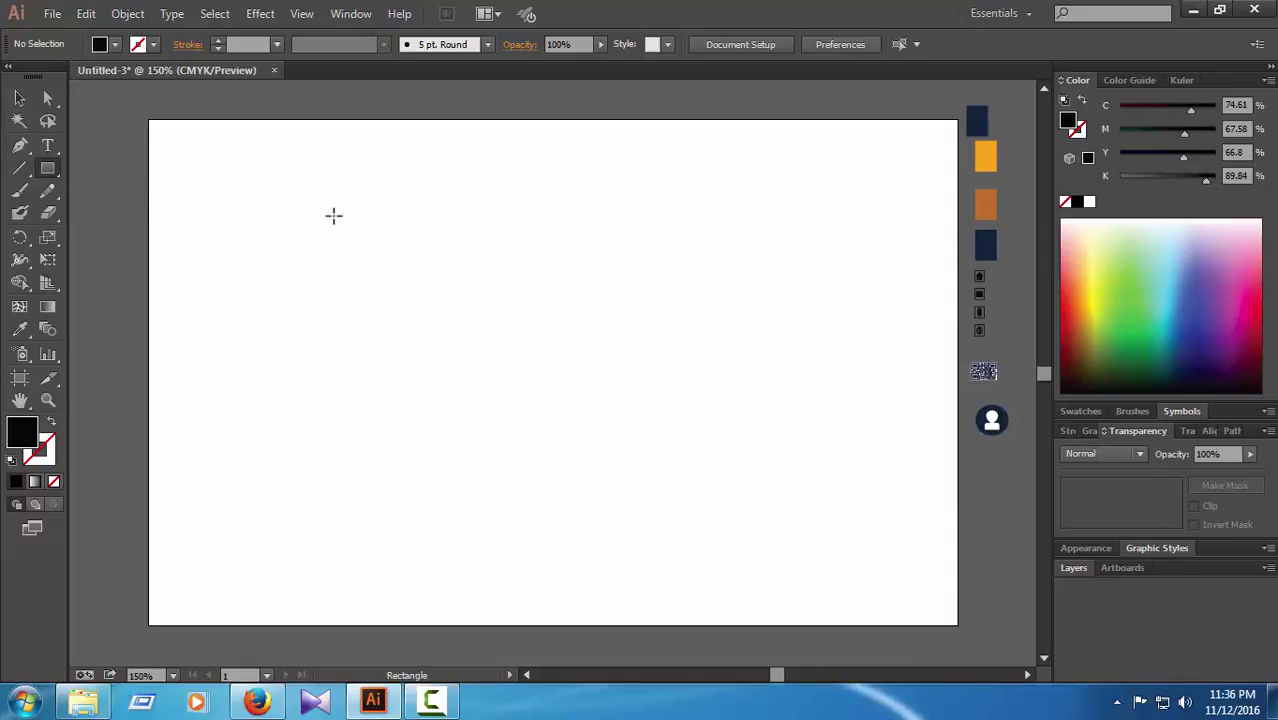
{"action": "left_click_drag", "start_coordinate": [343, 184], "coordinate": [697, 371]}
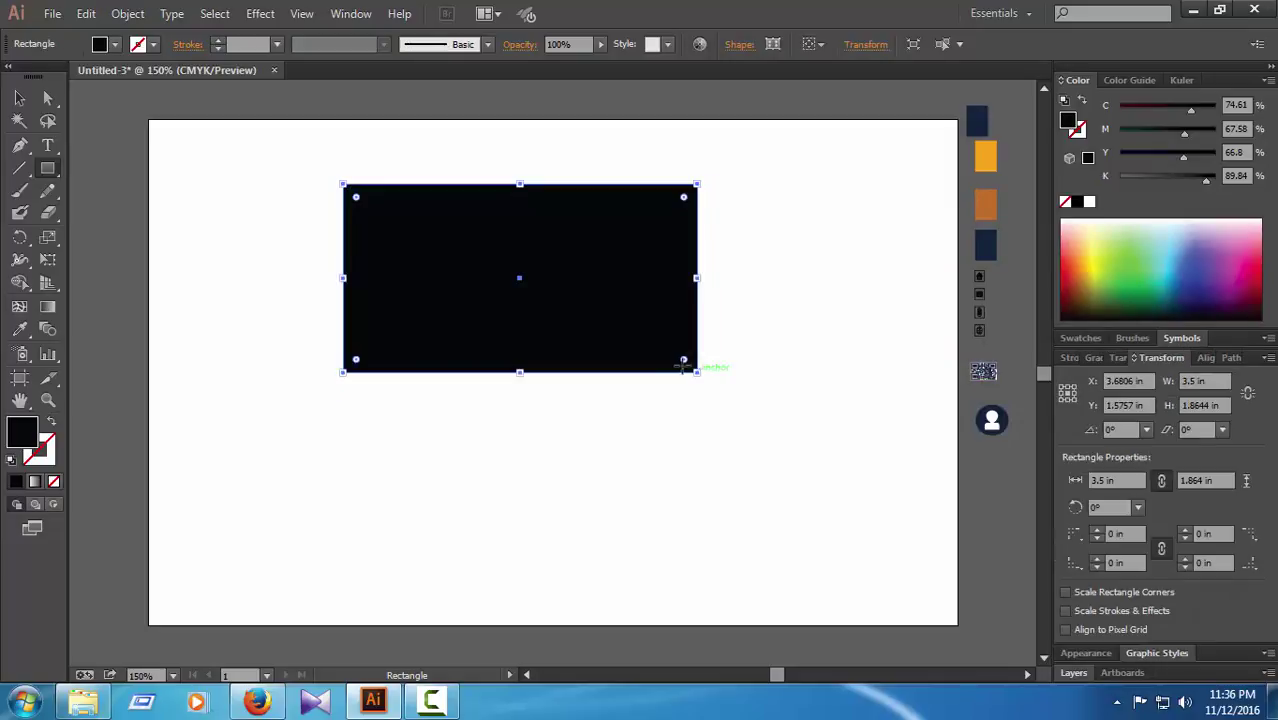
{"action": "left_click", "coordinate": [1065, 201]}
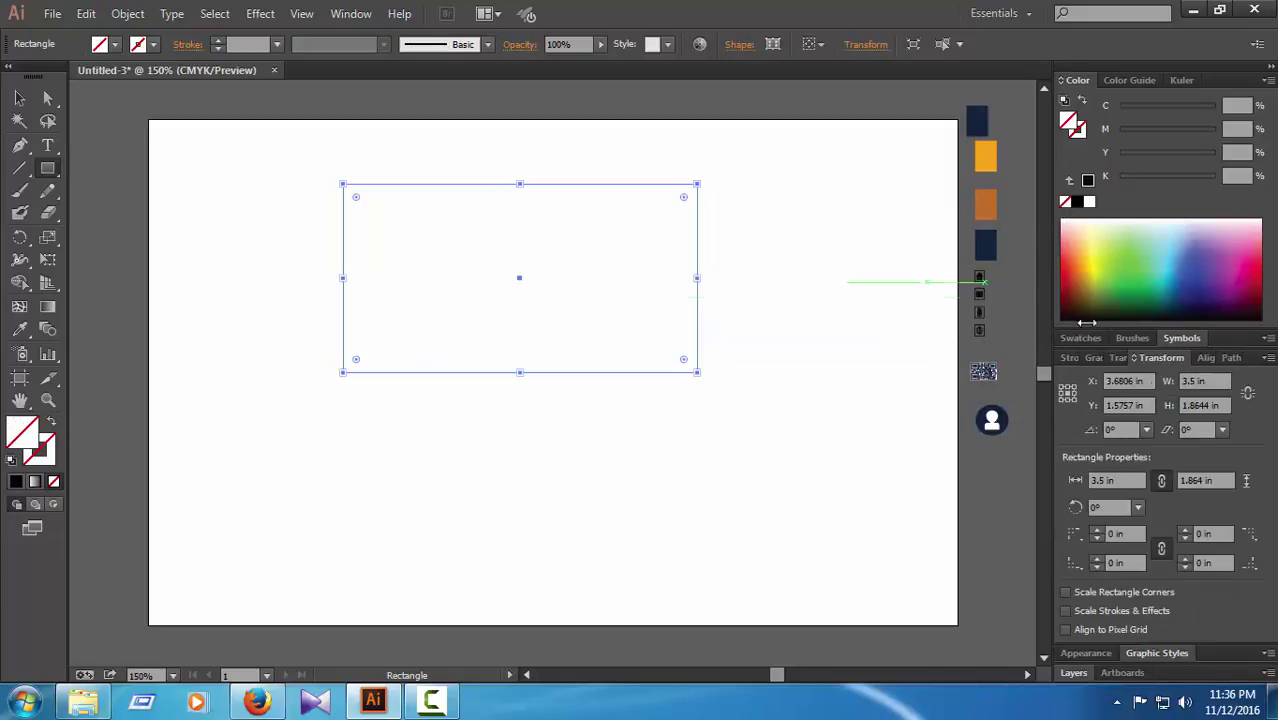
{"action": "left_click", "coordinate": [1069, 358]}
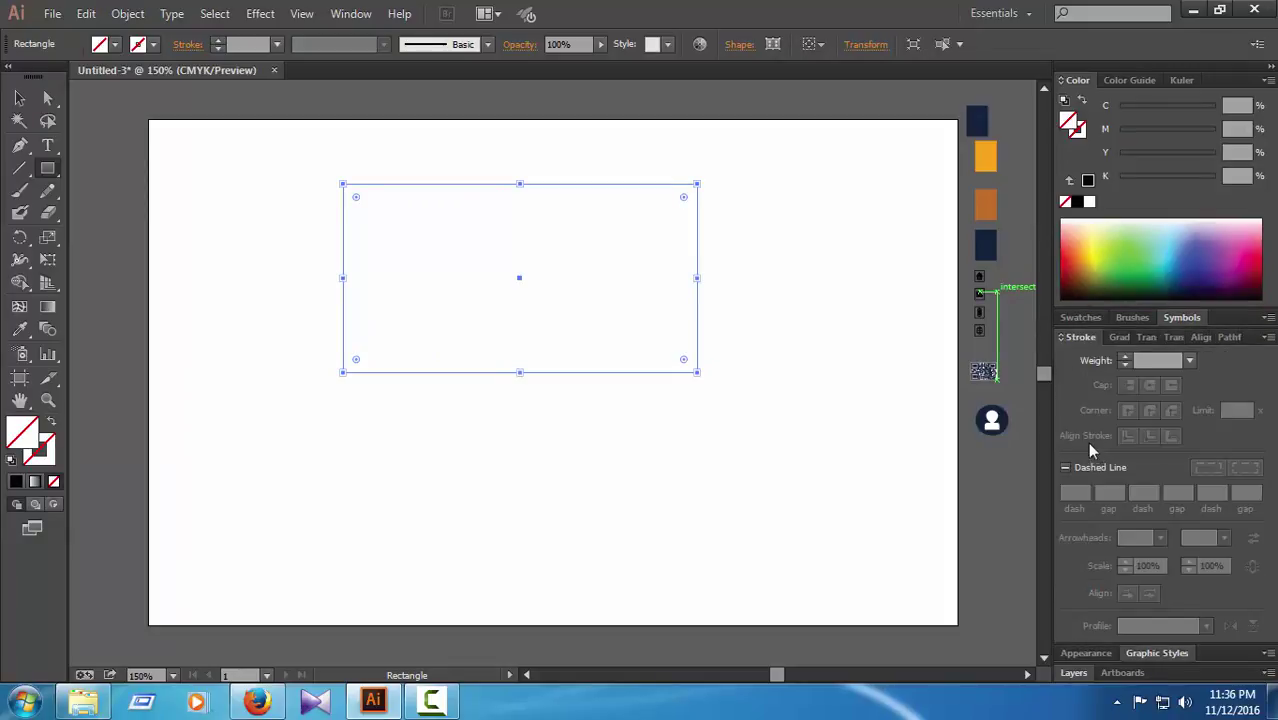
{"action": "left_click", "coordinate": [1125, 357]}
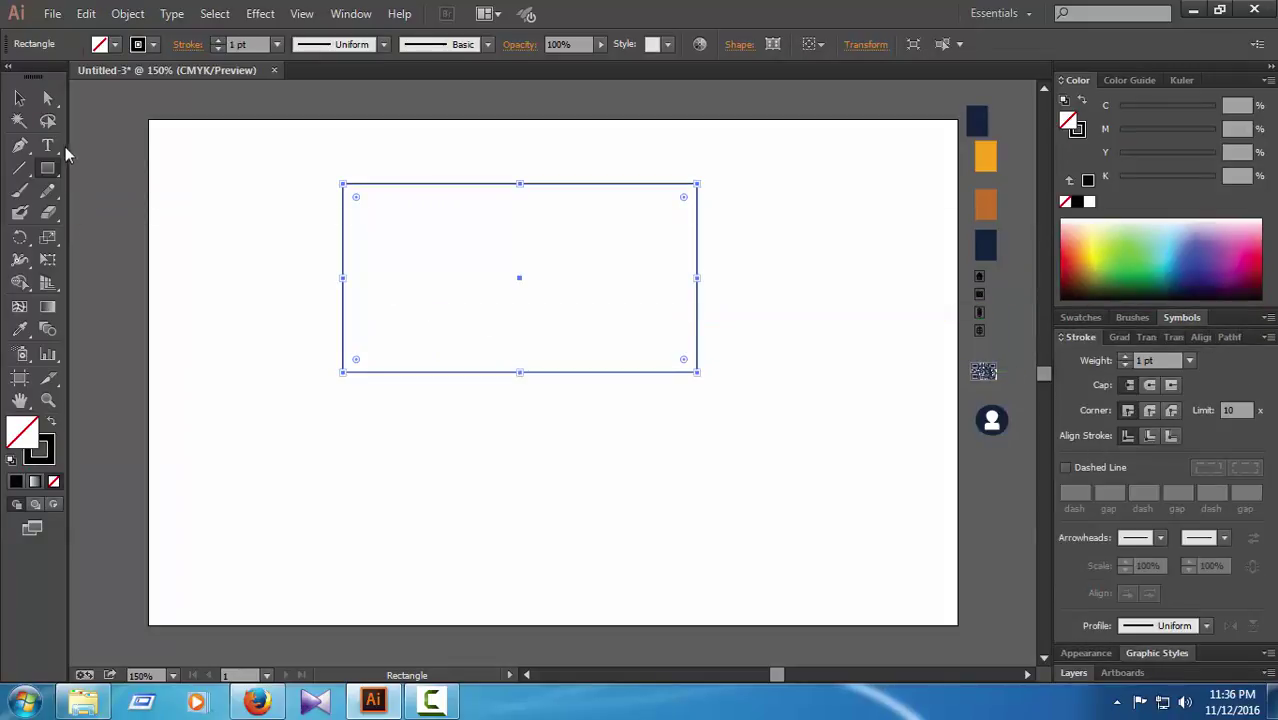
Step: Duplicate the outlined rectangle directly below the original
{"action": "left_click", "coordinate": [47, 97]}
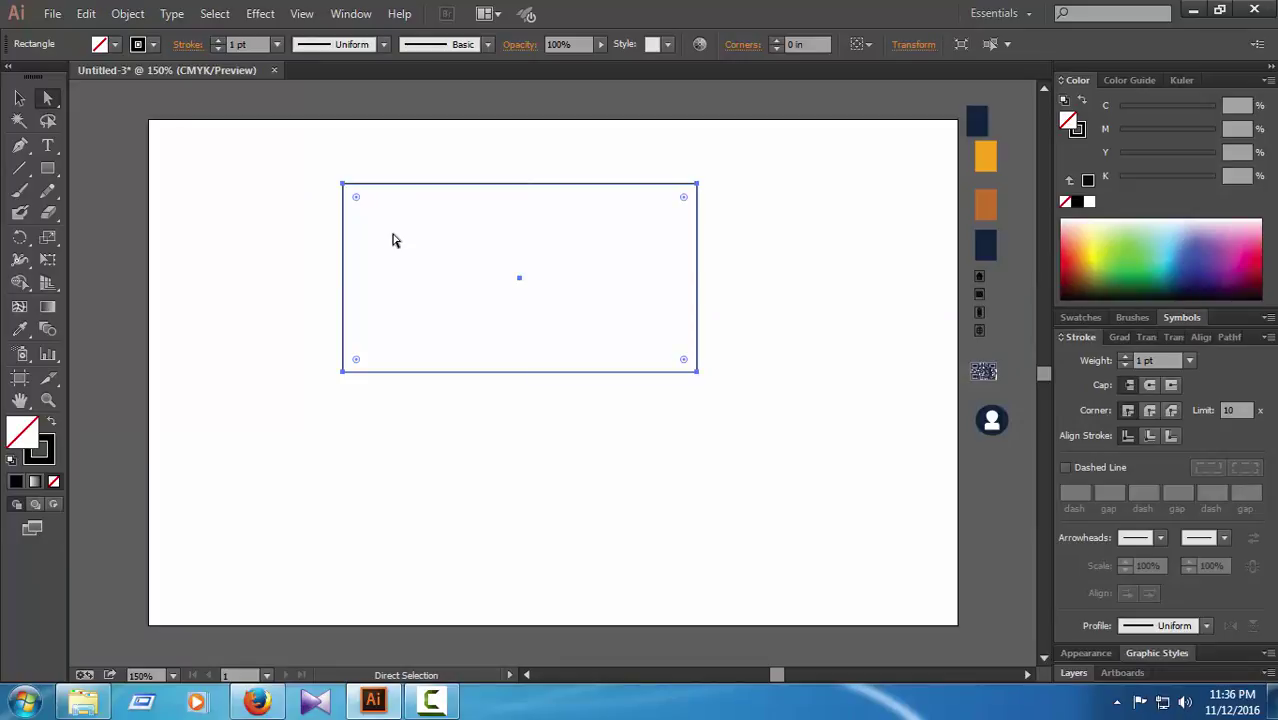
{"action": "left_click", "coordinate": [19, 98]}
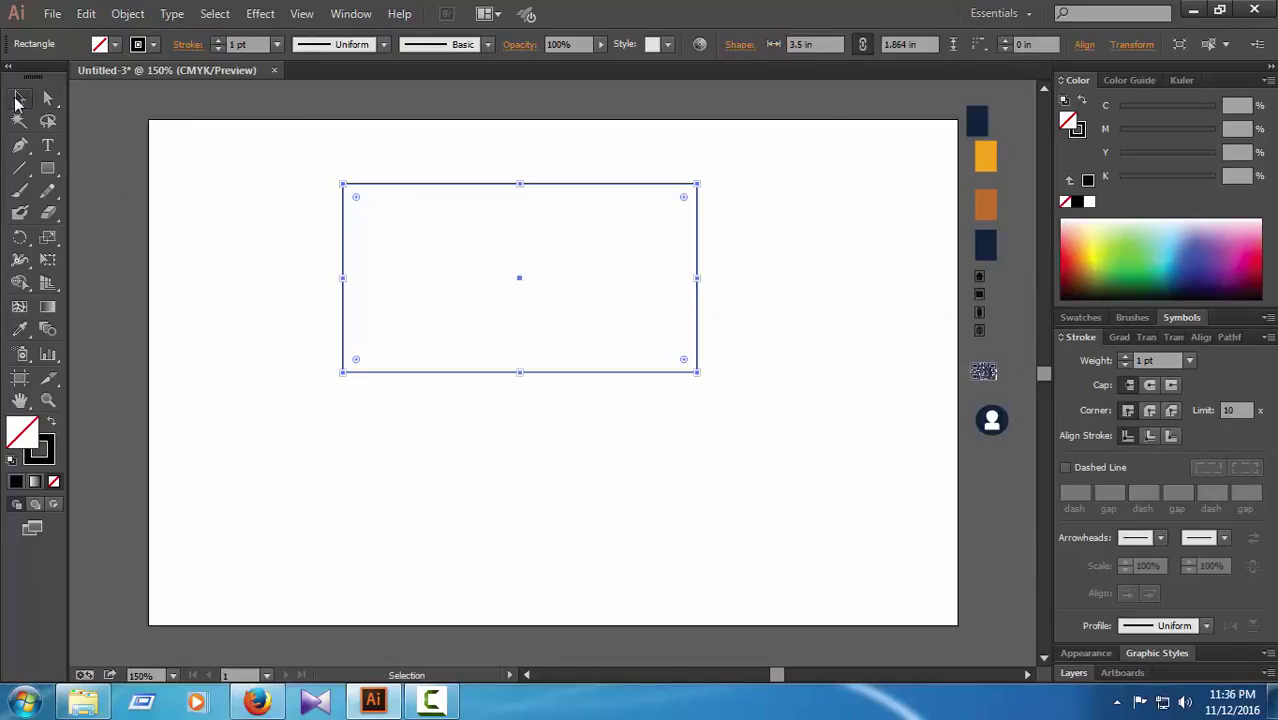
{"action": "left_click_drag", "start_coordinate": [421, 246], "coordinate": [443, 416]}
{"action": "left_click_drag", "start_coordinate": [464, 190], "coordinate": [464, 409]}
Step: Undo an accidental skew of both rectangles' right corners
{"action": "key", "text": "a"}
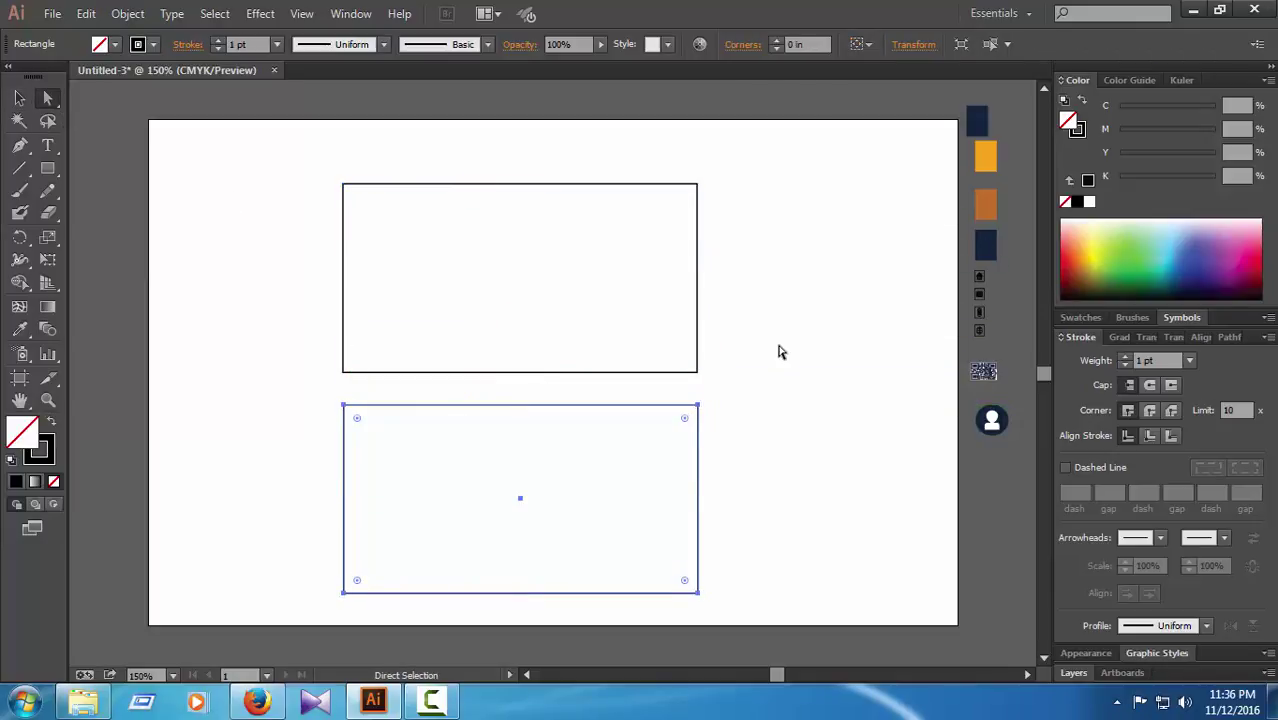
{"action": "left_click", "coordinate": [781, 352]}
{"action": "left_click_drag", "start_coordinate": [787, 176], "coordinate": [400, 606]}
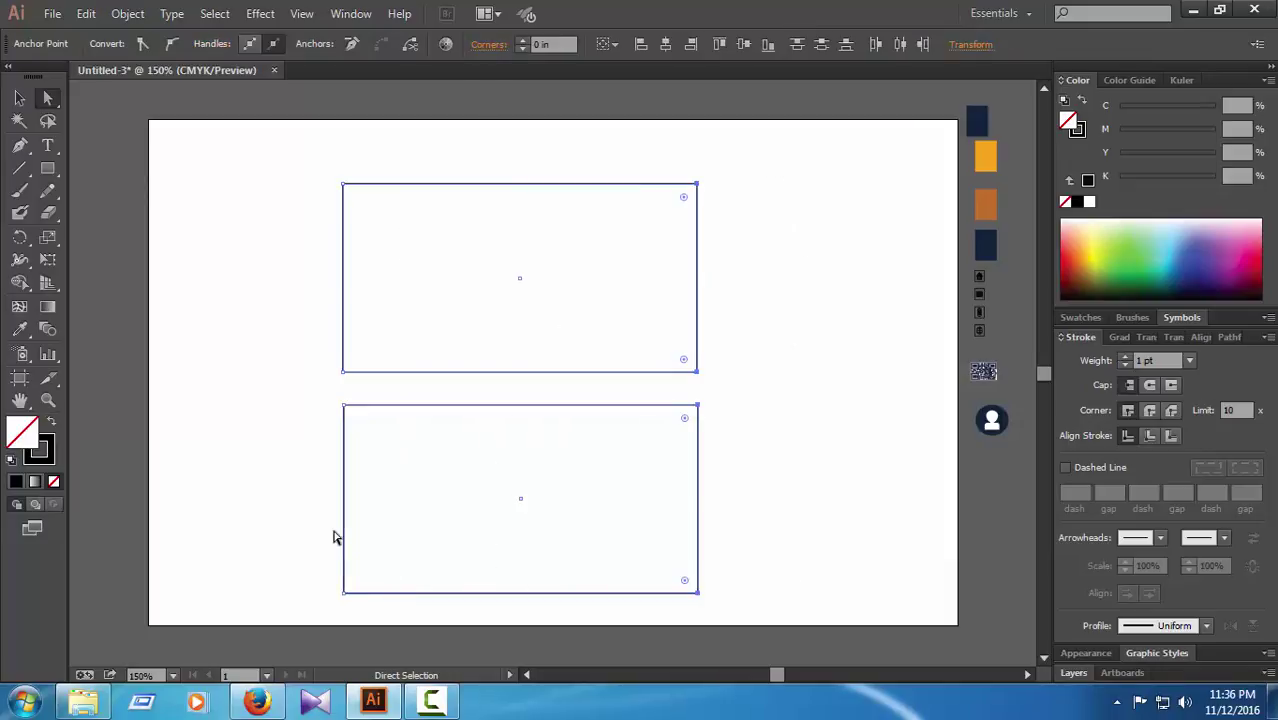
{"action": "left_click", "coordinate": [19, 100]}
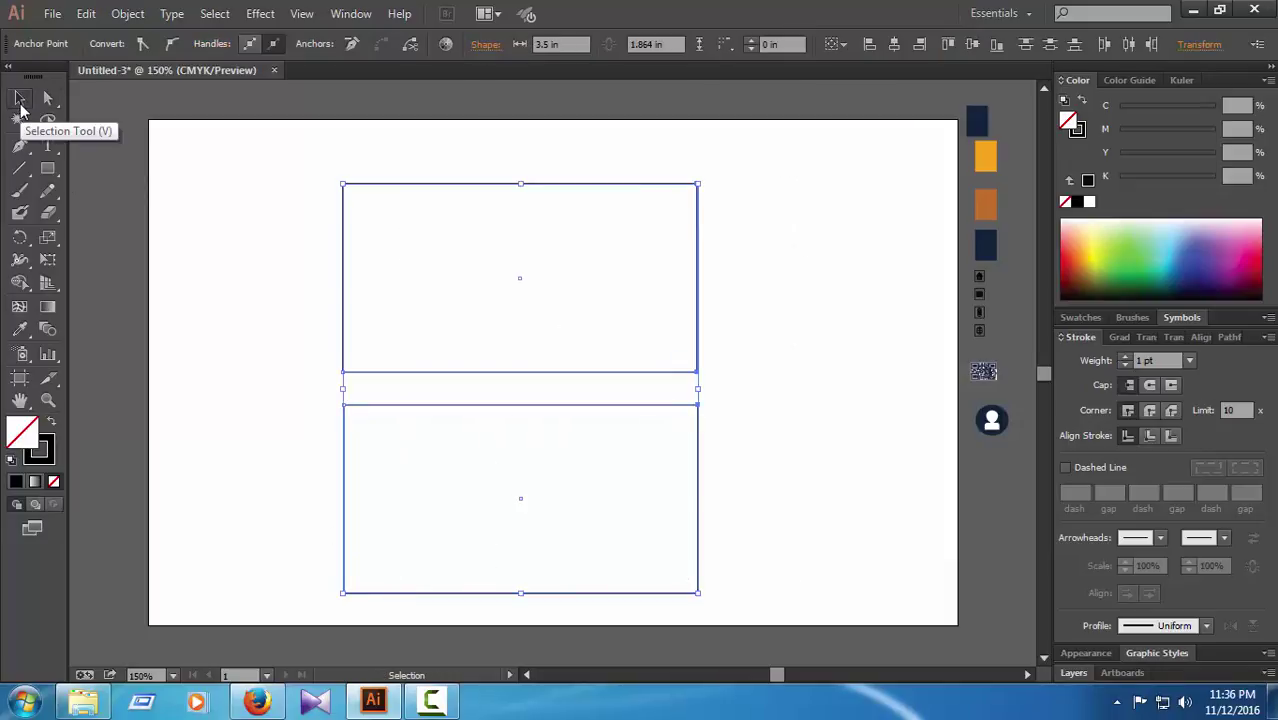
{"action": "key", "text": "Up"}
{"action": "key", "text": "Up"}
{"action": "key", "text": "Up"}
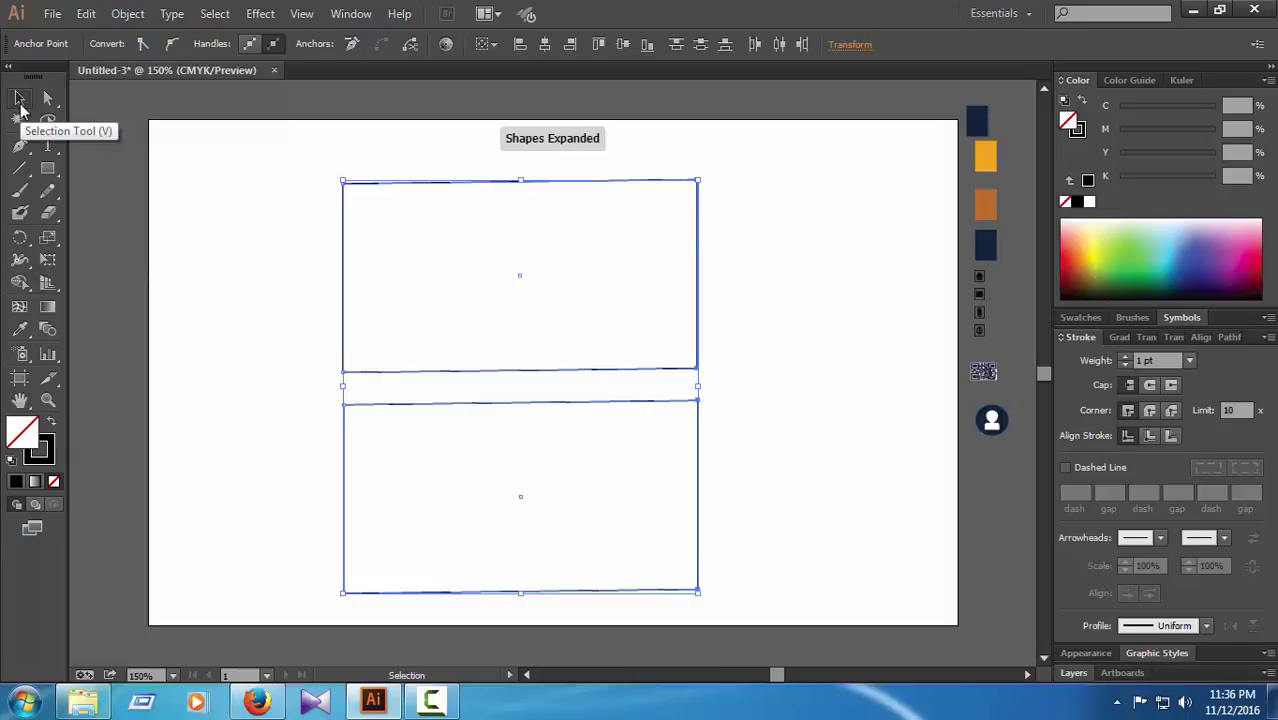
{"action": "key", "text": "ctrl+z"}
{"action": "key", "text": "ctrl+z"}
{"action": "key", "text": "ctrl+z"}
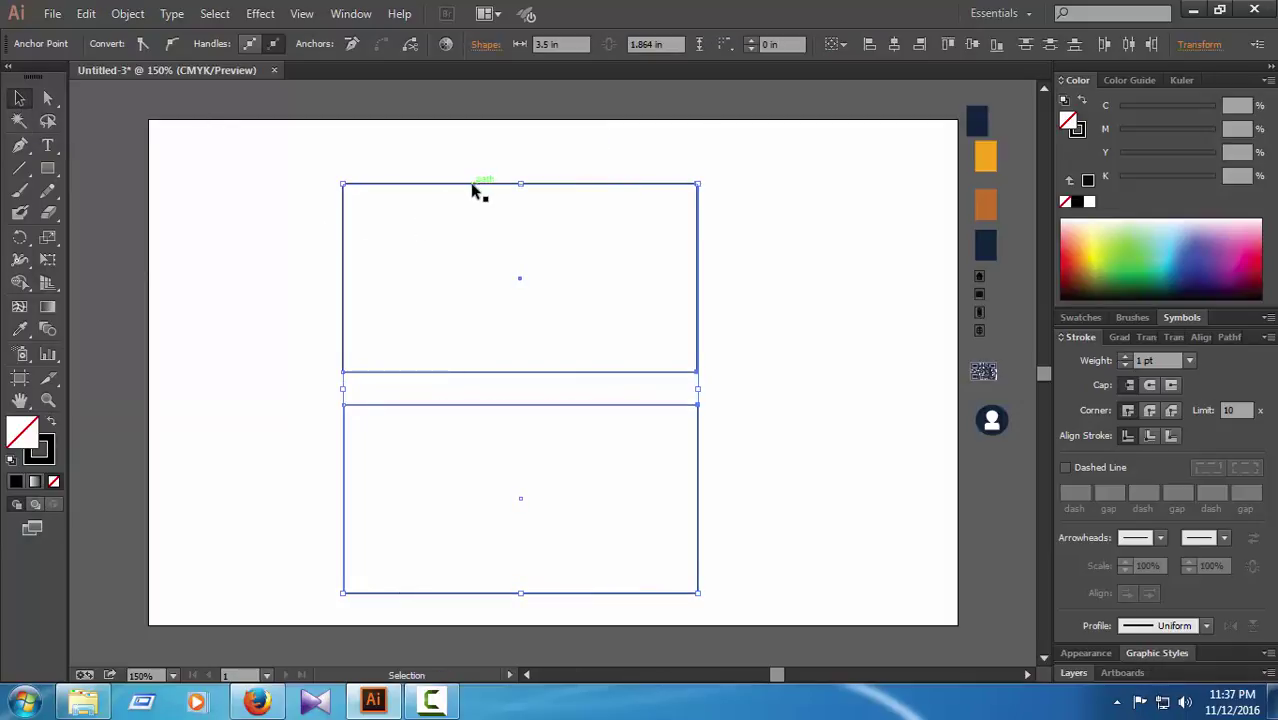
Step: Move the upper rectangle up-left and nudge the lower one so a clear gap separates them
{"action": "left_click_drag", "start_coordinate": [477, 187], "coordinate": [466, 154]}
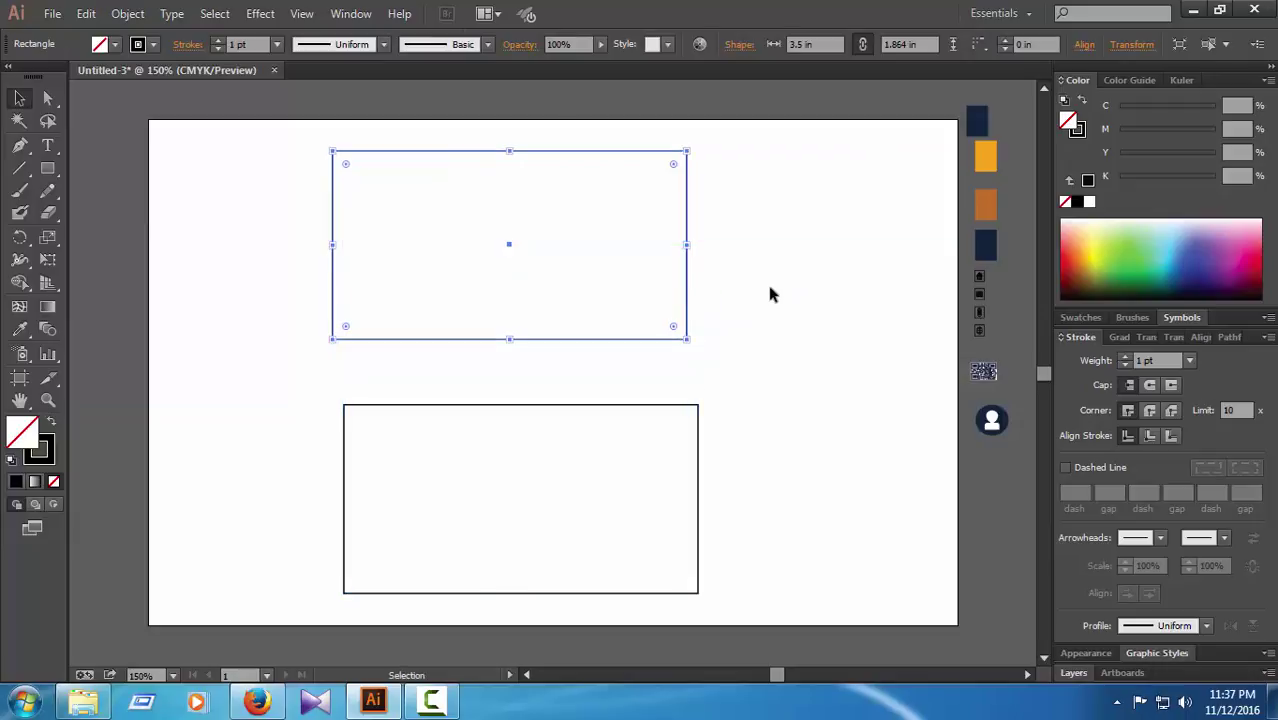
{"action": "left_click", "coordinate": [700, 381]}
{"action": "left_click", "coordinate": [463, 407]}
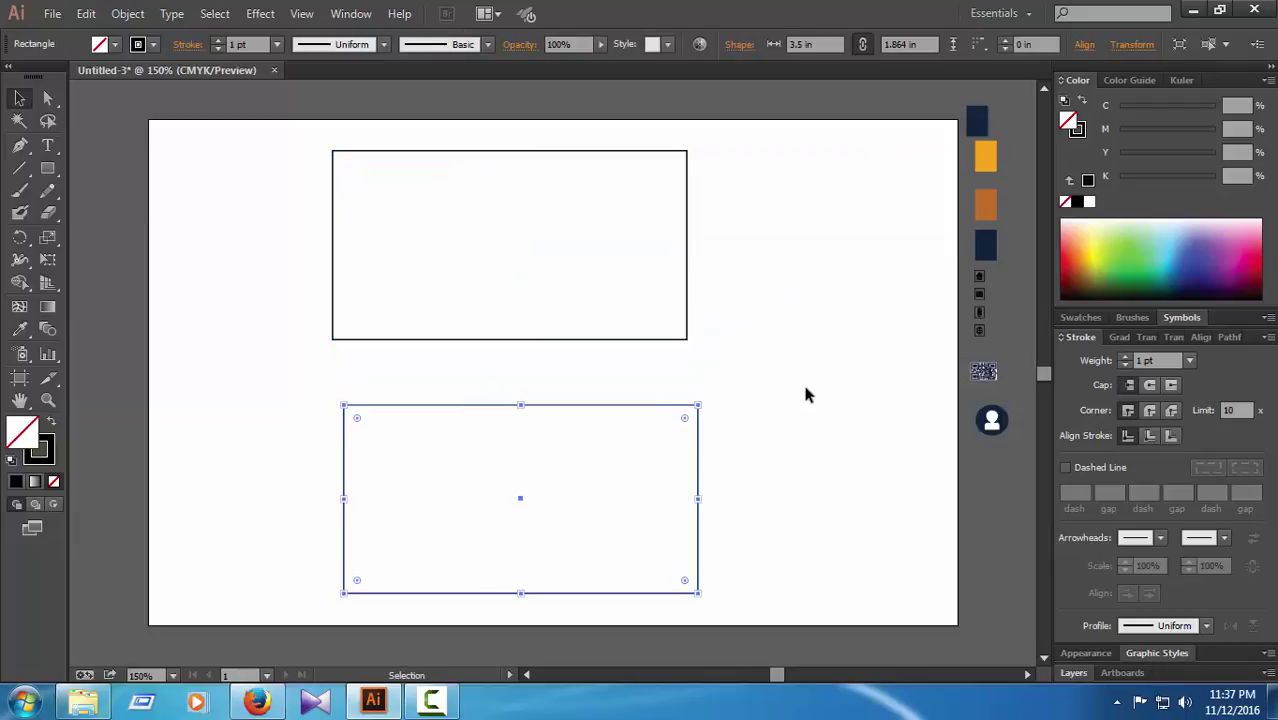
{"action": "key", "text": "Up"}
{"action": "key", "text": "Up"}
{"action": "key", "text": "Up"}
{"action": "key", "text": "Up"}
{"action": "key", "text": "Left"}
{"action": "key", "text": "Left"}
{"action": "key", "text": "Left"}
{"action": "key", "text": "Left"}
{"action": "key", "text": "Left"}
{"action": "key", "text": "Left"}
{"action": "key", "text": "Left"}
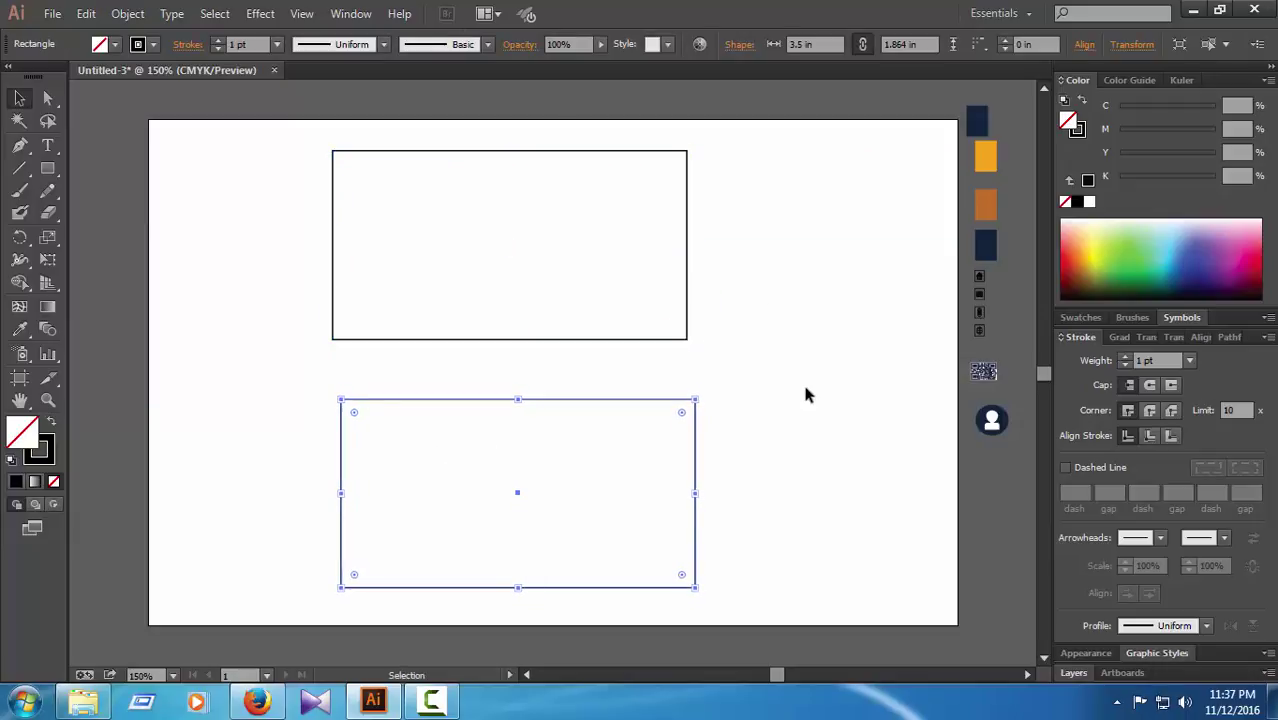
{"action": "left_click", "coordinate": [806, 390]}
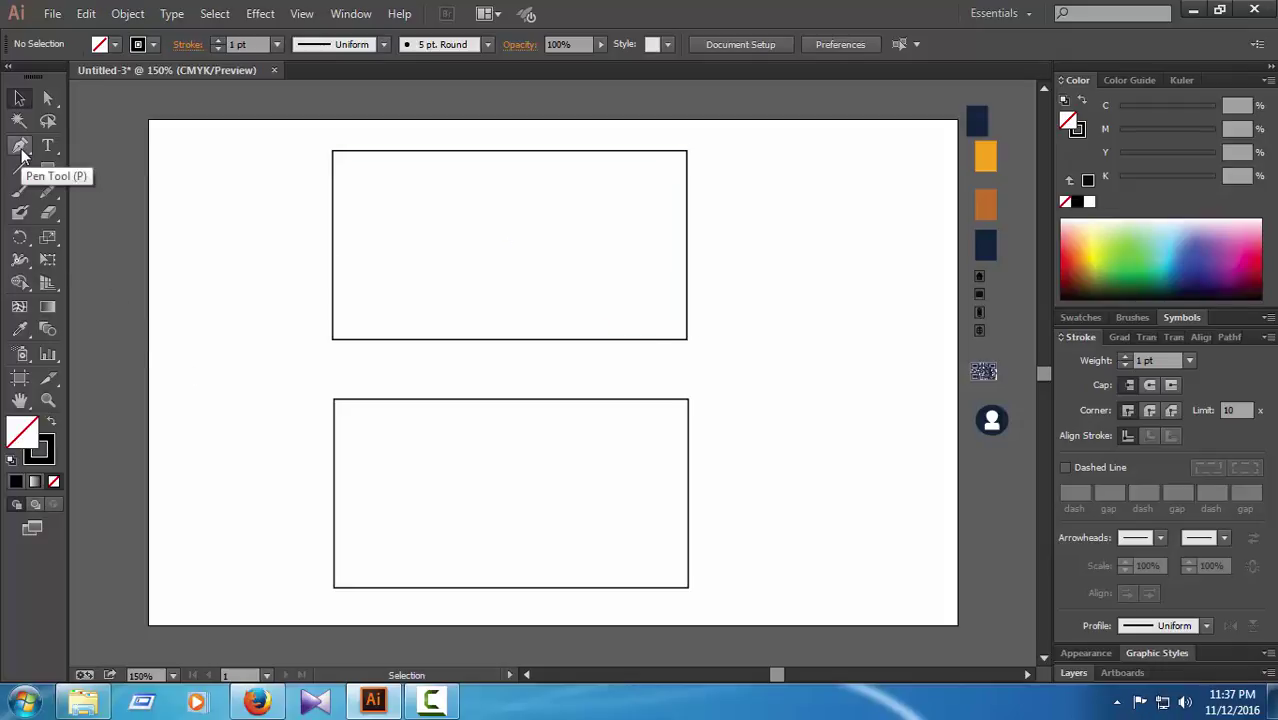
Step: Zoom to 300% and plot the stripe's corner points along the card's bottom-left
{"action": "key", "text": "ctrl+plus"}
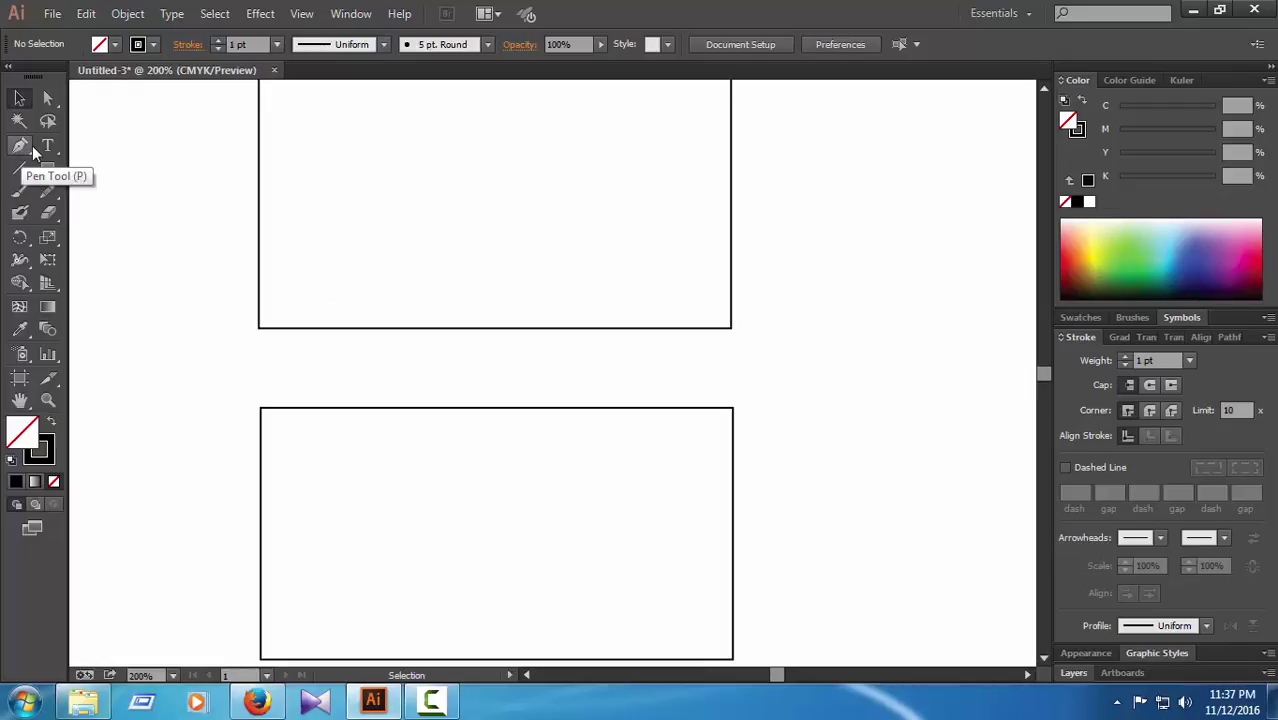
{"action": "scroll", "coordinate": [395, 415], "scroll_direction": "up", "scroll_amount": 3}
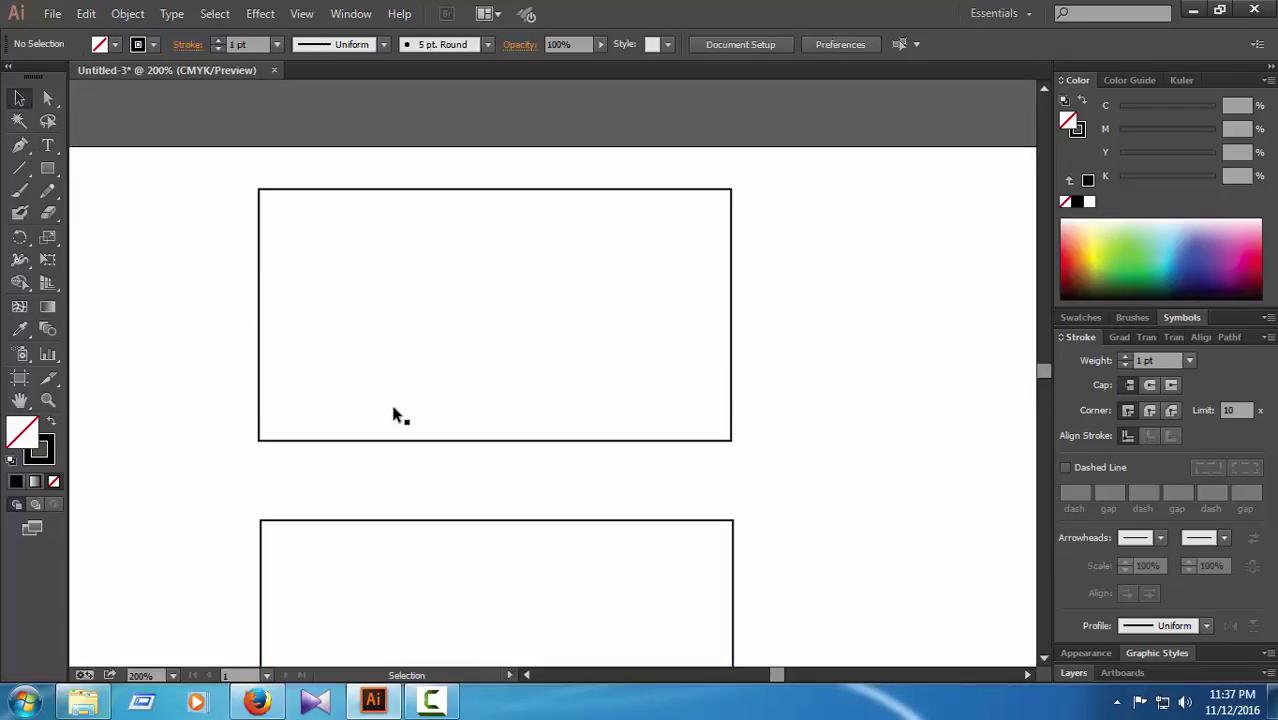
{"action": "key", "text": "ctrl+plus"}
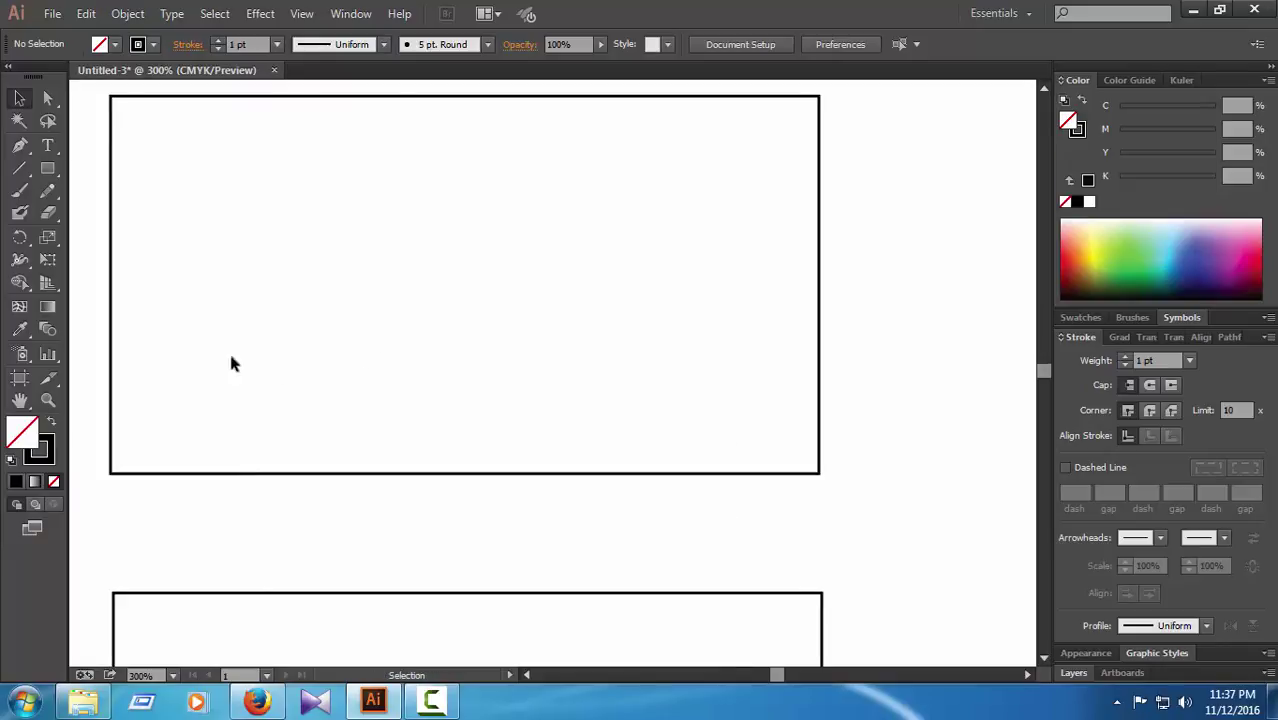
{"action": "left_click", "coordinate": [19, 147]}
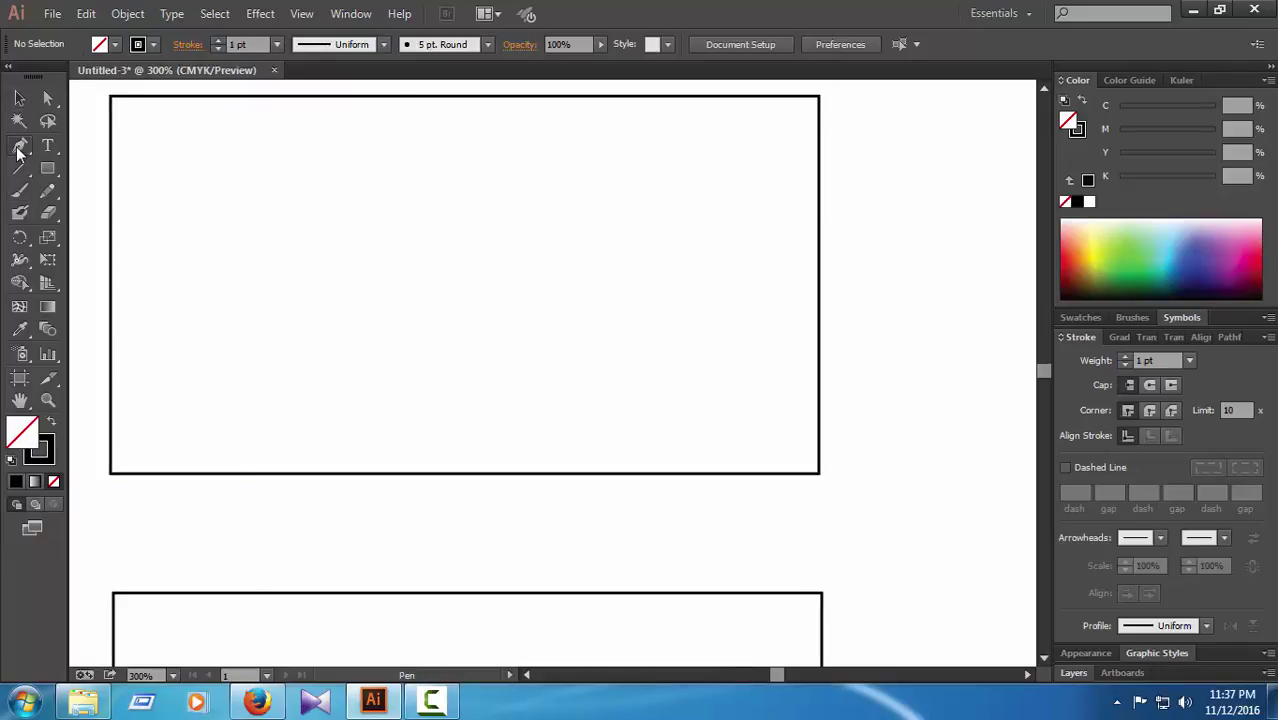
{"action": "left_click", "coordinate": [112, 474]}
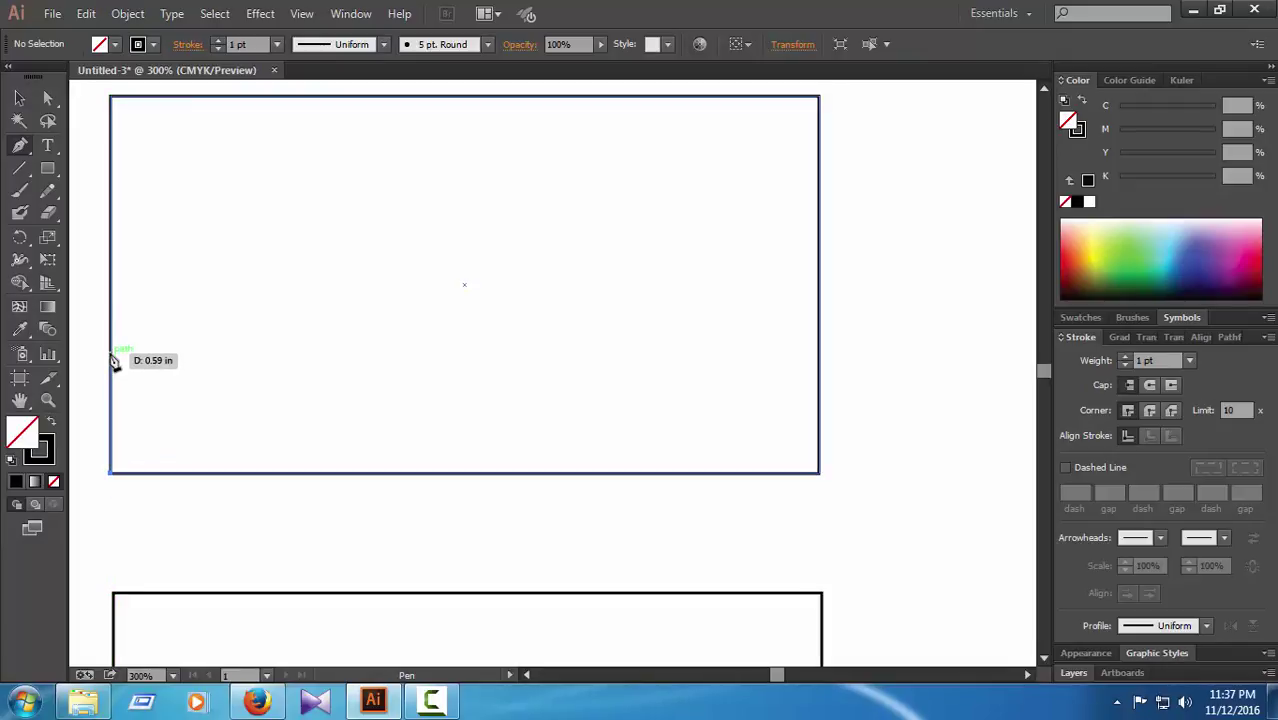
{"action": "left_click", "coordinate": [112, 362]}
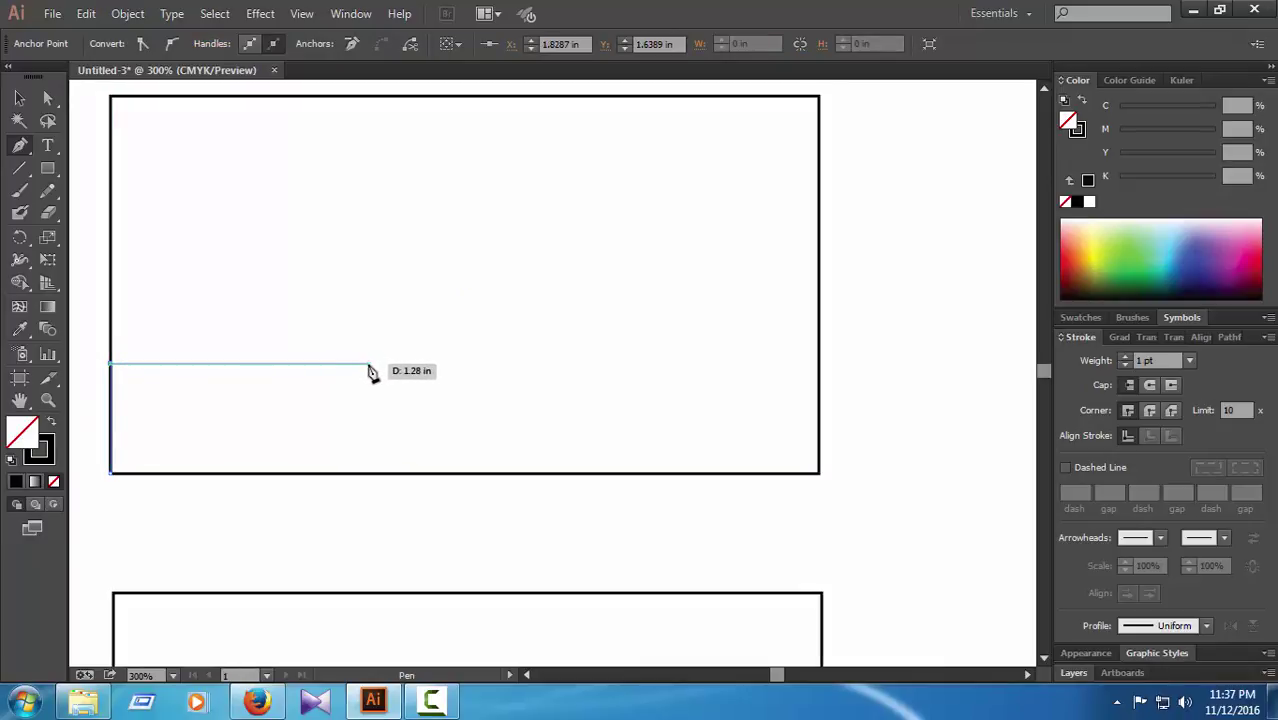
{"action": "left_click", "coordinate": [348, 364]}
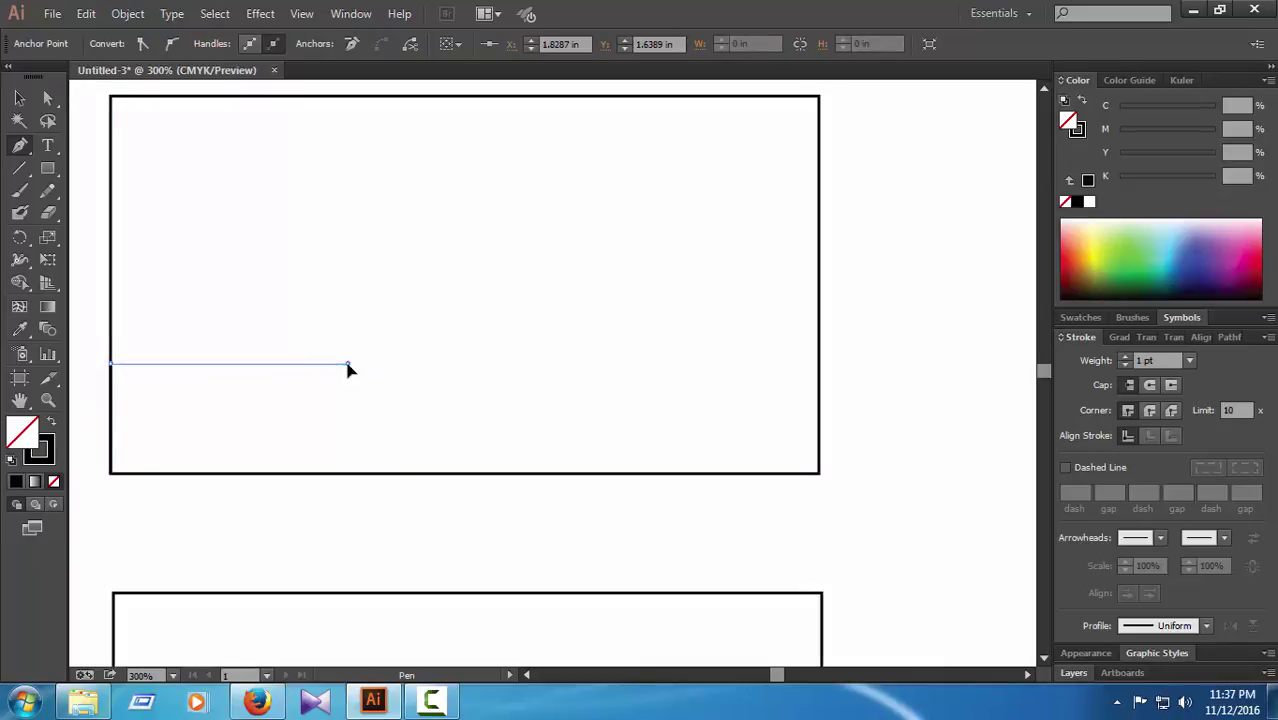
{"action": "left_click", "coordinate": [432, 474]}
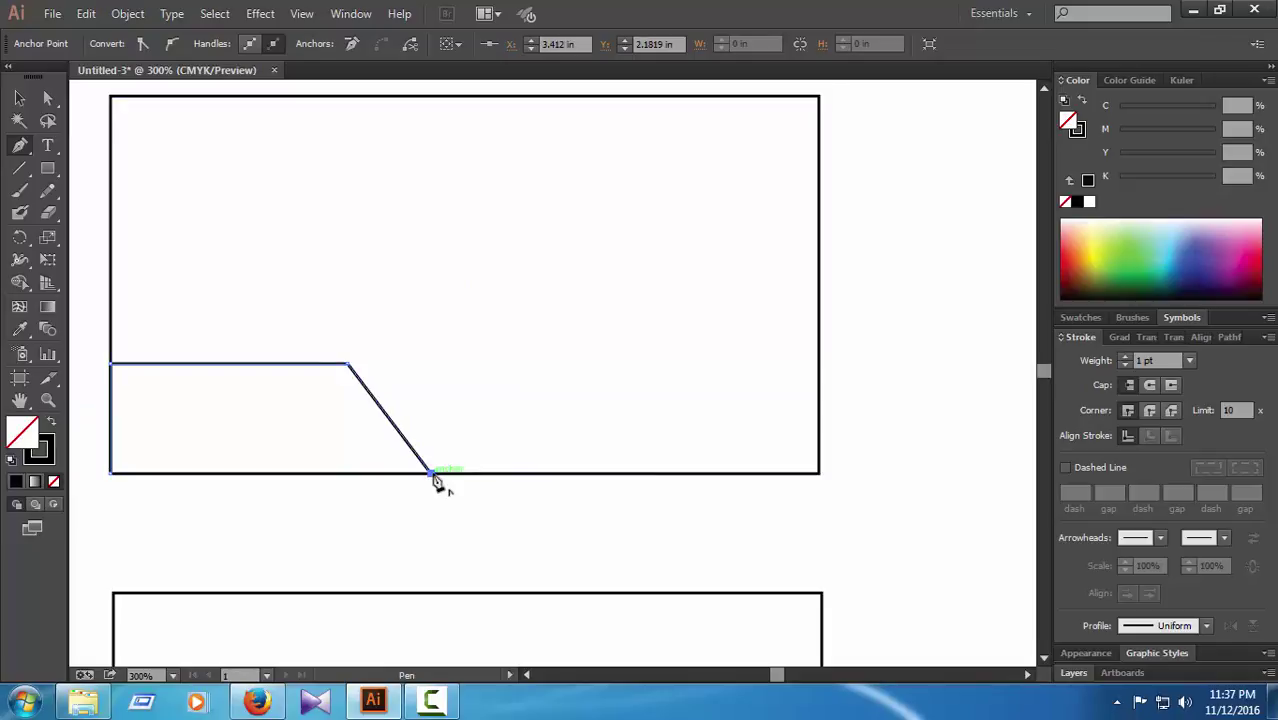
{"action": "left_click", "coordinate": [488, 474]}
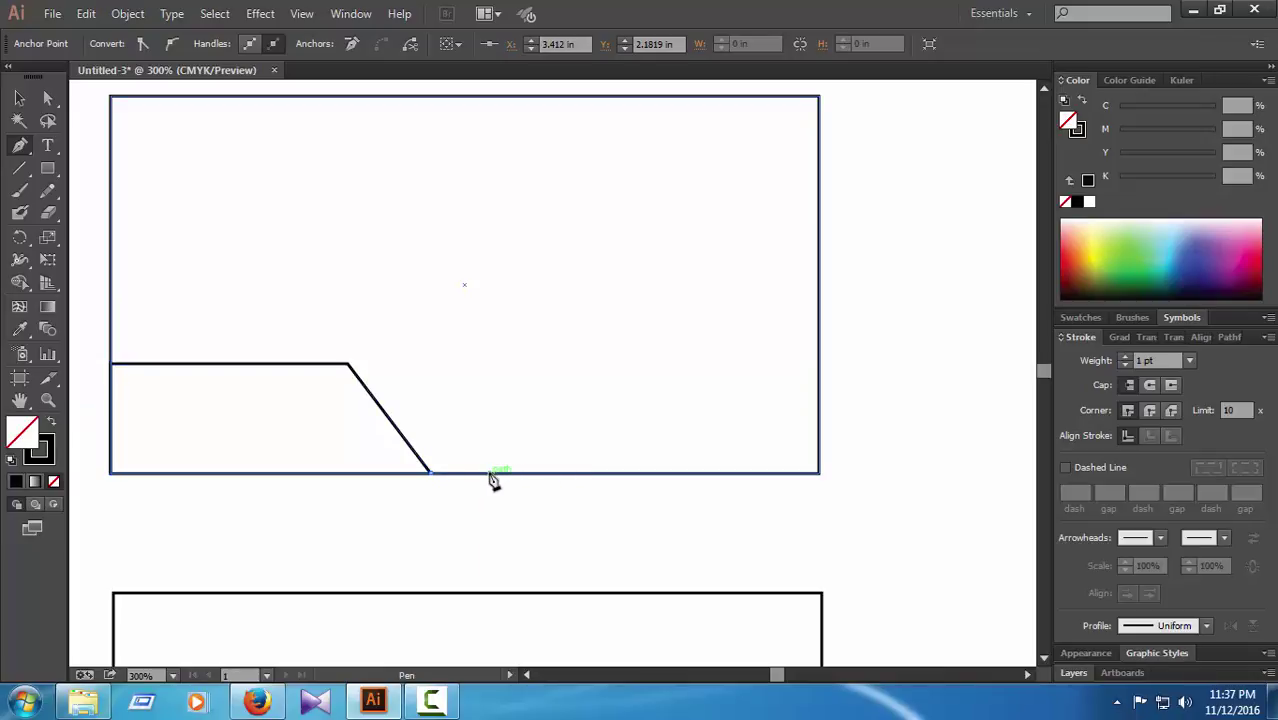
{"action": "left_click", "coordinate": [407, 369]}
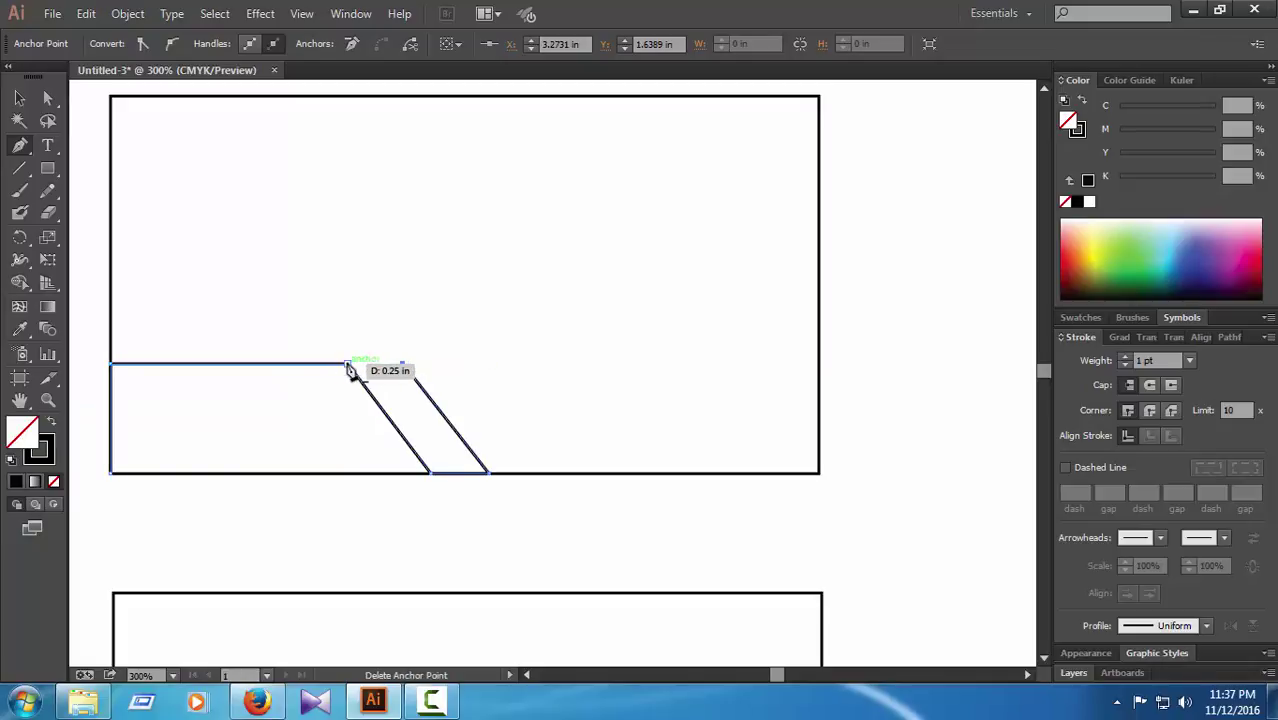
Step: Remove the extra points and close the path into a trapezoid with a slanted right edge
{"action": "left_click", "coordinate": [350, 366]}
{"action": "key", "text": "ctrl+z"}
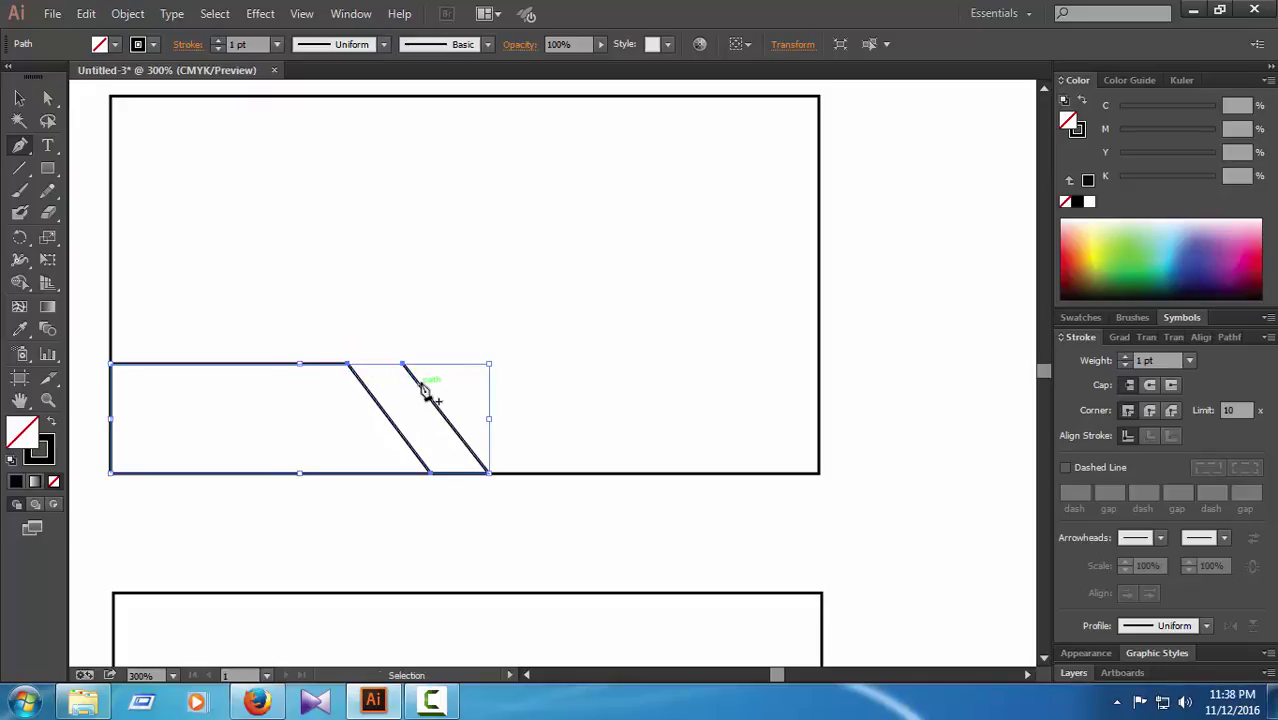
{"action": "key", "text": "ctrl+z"}
{"action": "key", "text": "ctrl+z"}
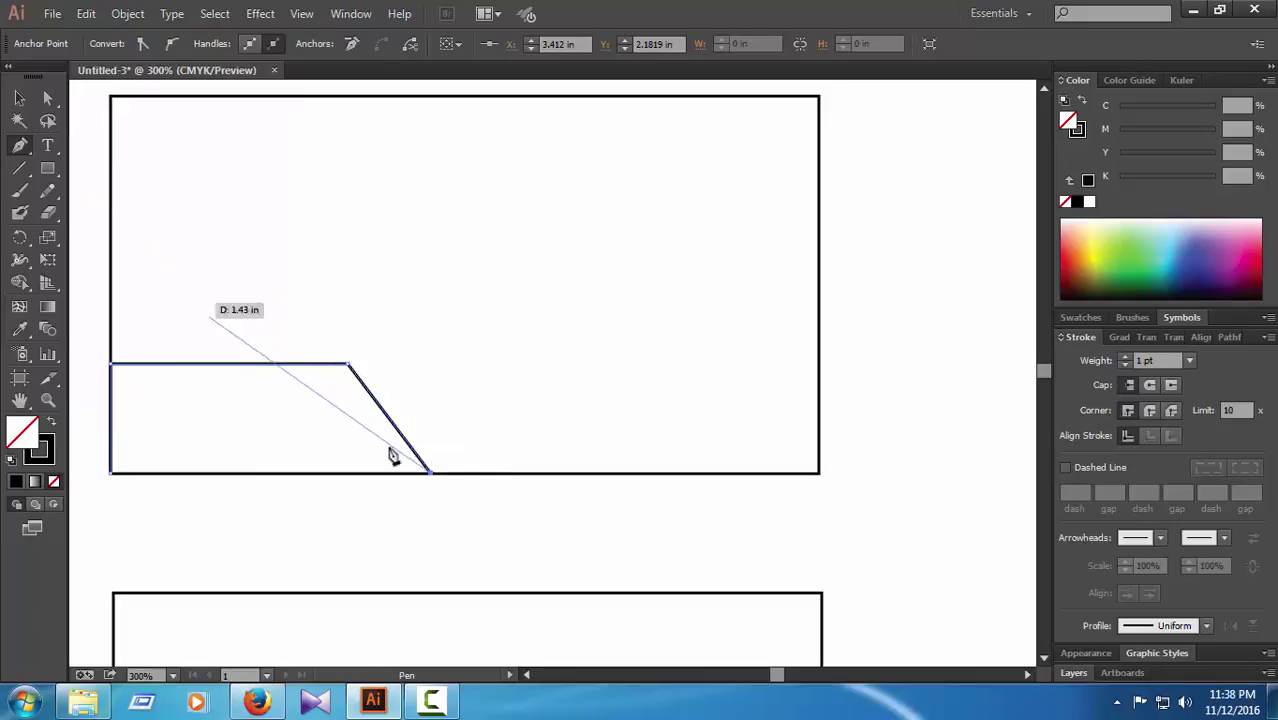
{"action": "left_click", "coordinate": [111, 476]}
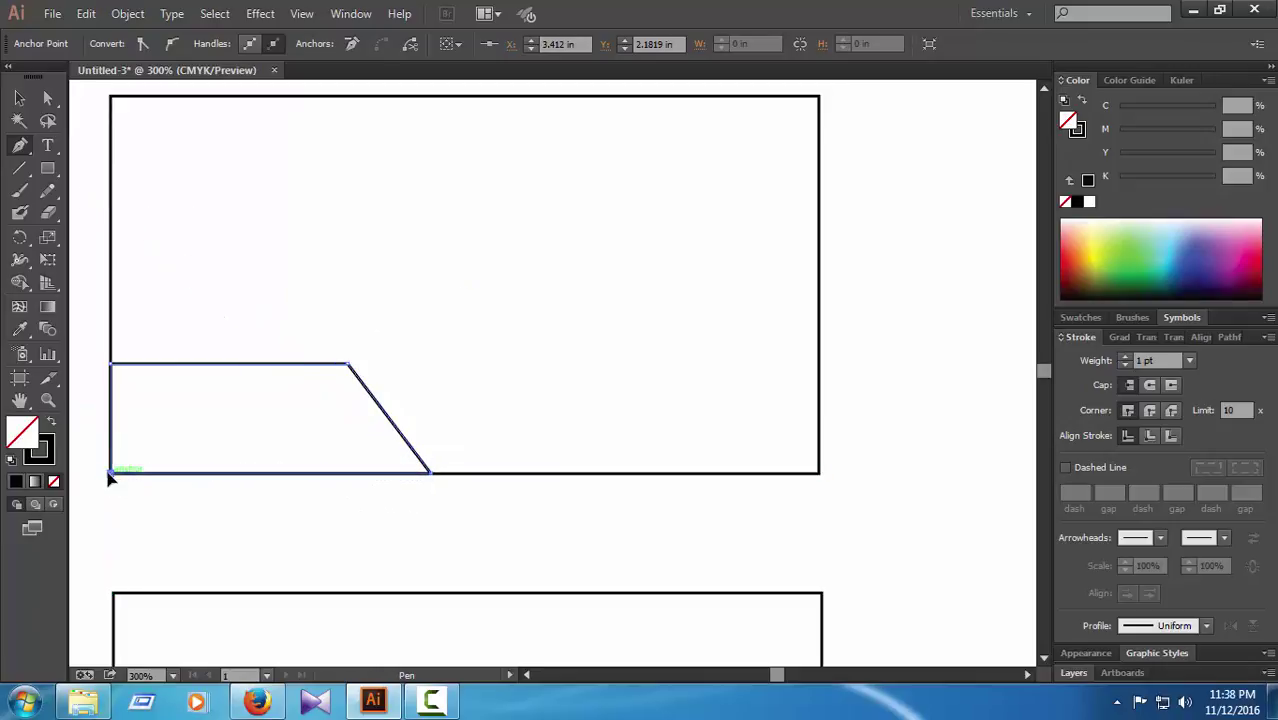
{"action": "left_click", "coordinate": [47, 97]}
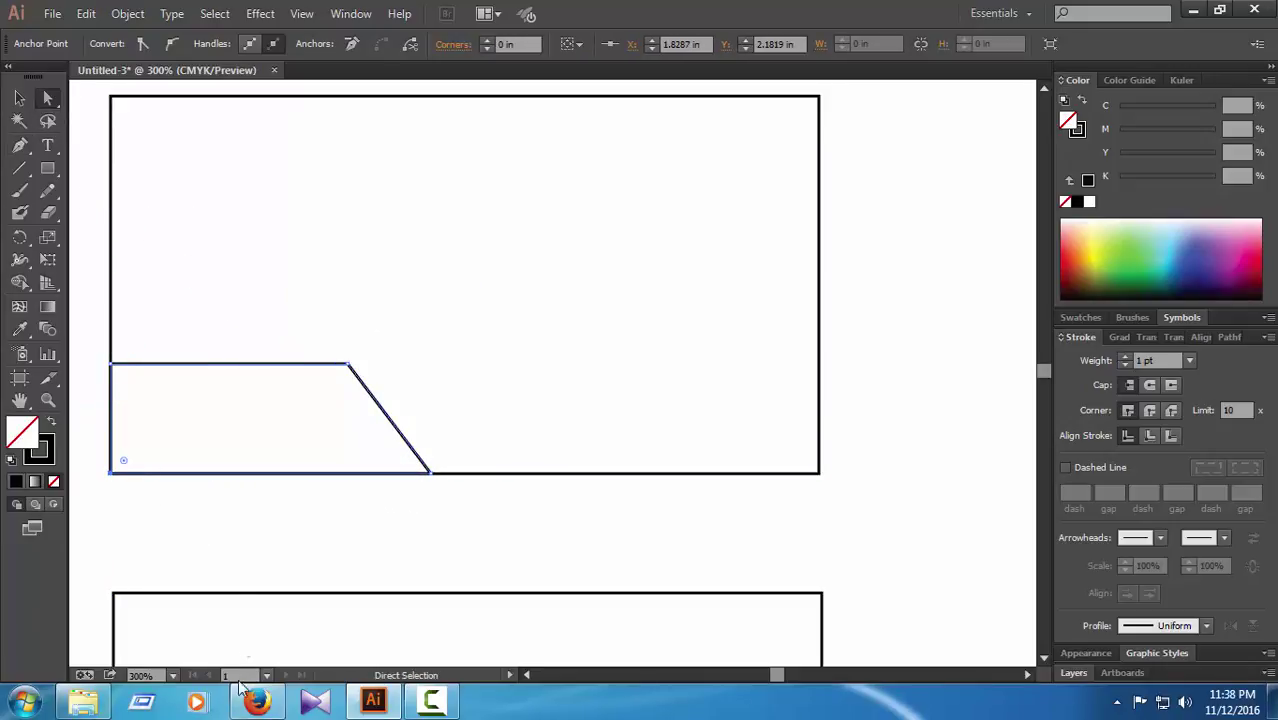
{"action": "left_click", "coordinate": [234, 535]}
{"action": "left_click", "coordinate": [236, 370]}
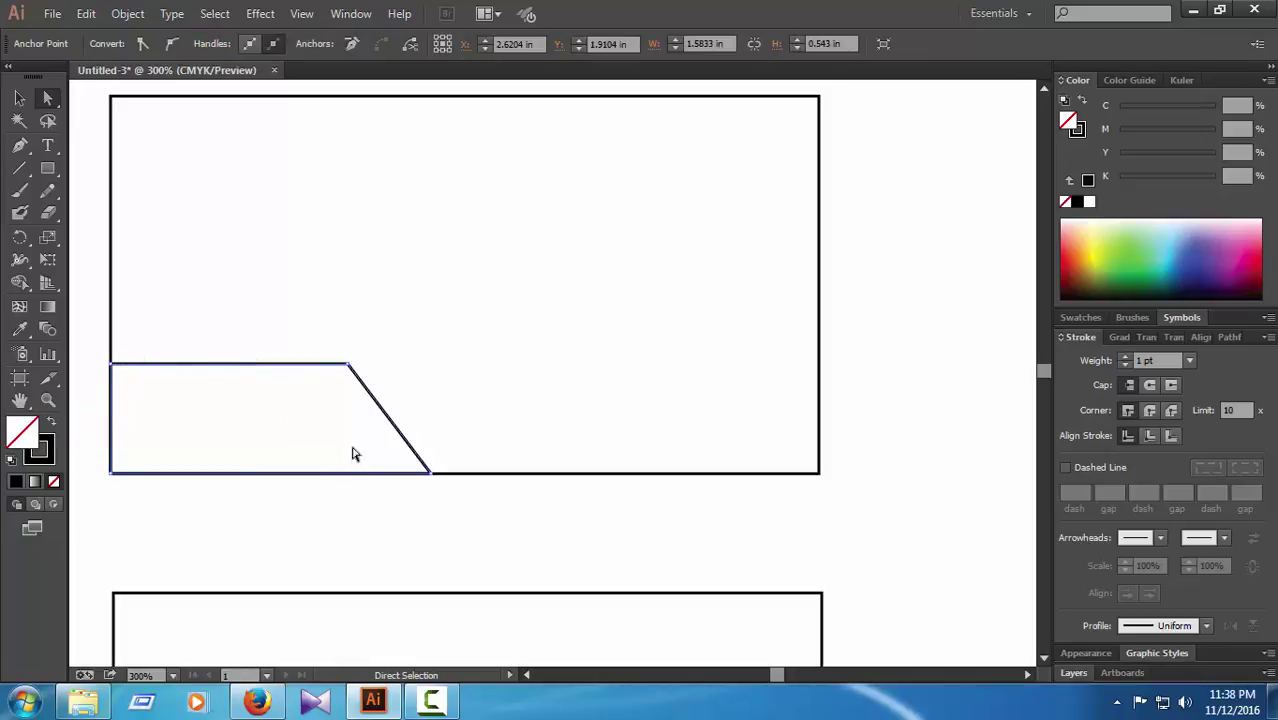
{"action": "left_click", "coordinate": [308, 352]}
{"action": "left_click", "coordinate": [347, 366]}
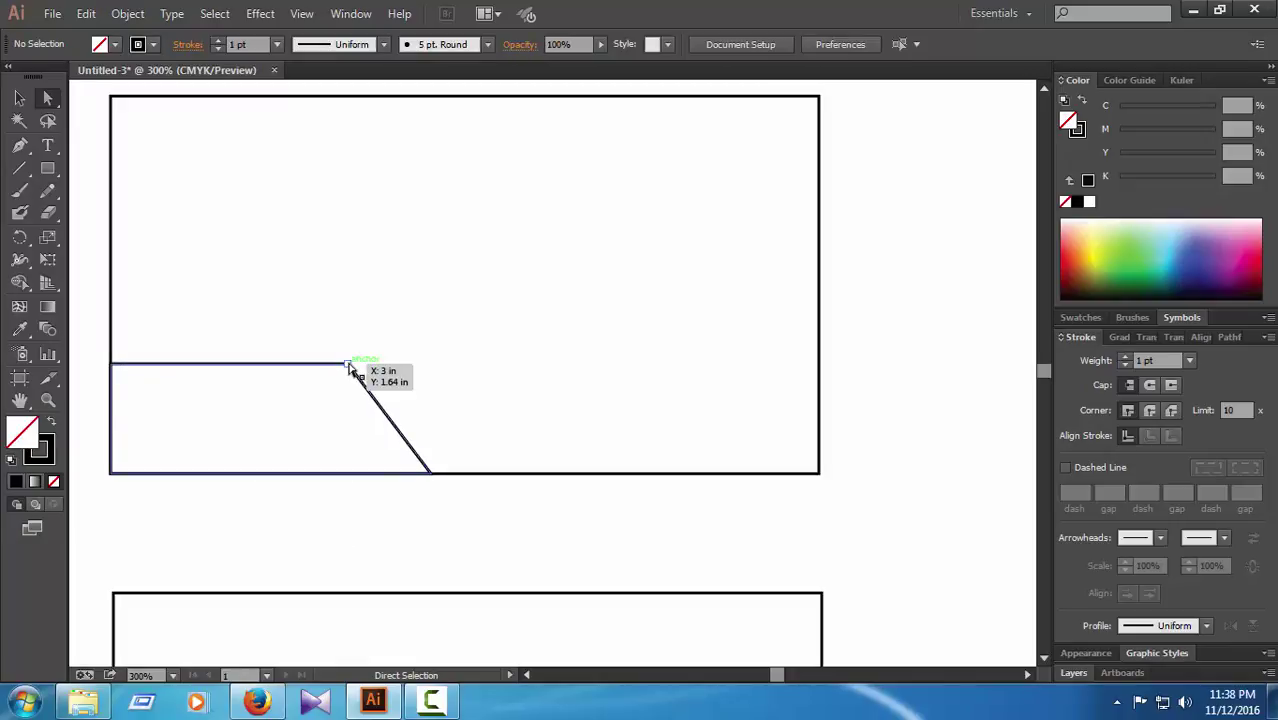
{"action": "left_click", "coordinate": [518, 445]}
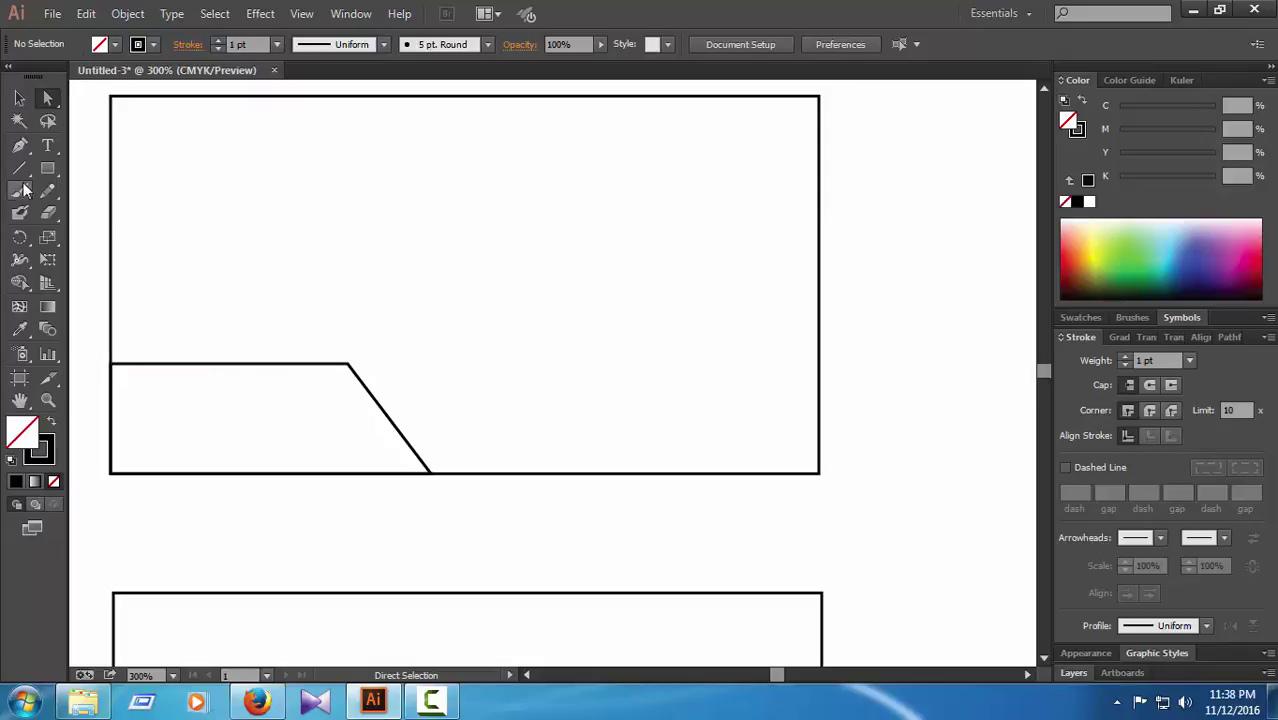
Step: Draw a parallelogram stripe from the first stripe's bottom corner, sharing its diagonal edge
{"action": "left_click", "coordinate": [19, 145]}
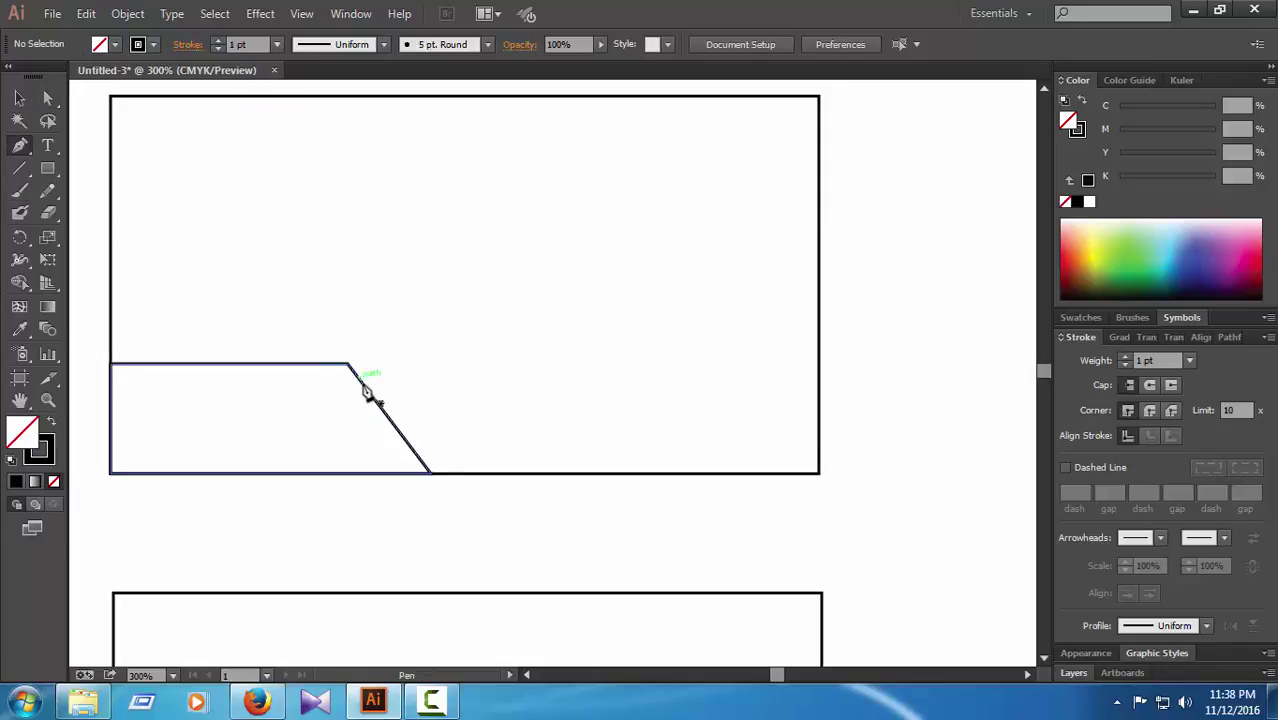
{"action": "left_click", "coordinate": [430, 473]}
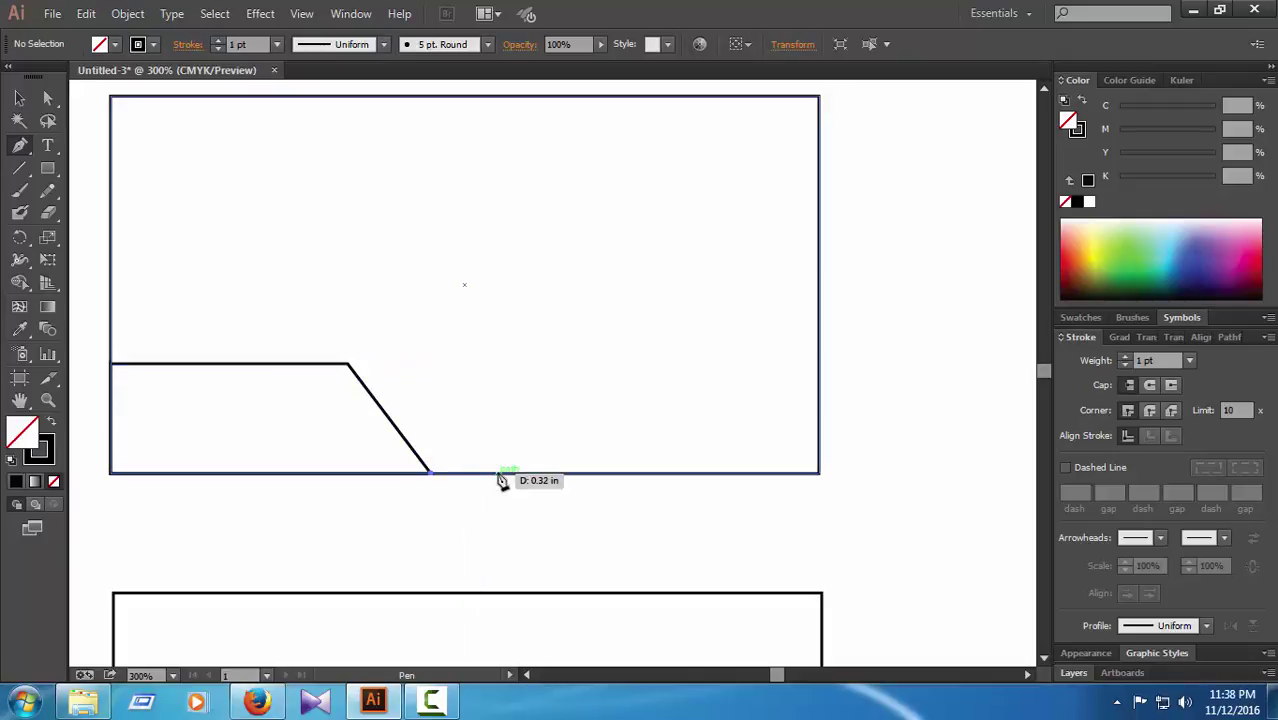
{"action": "left_click", "coordinate": [508, 474]}
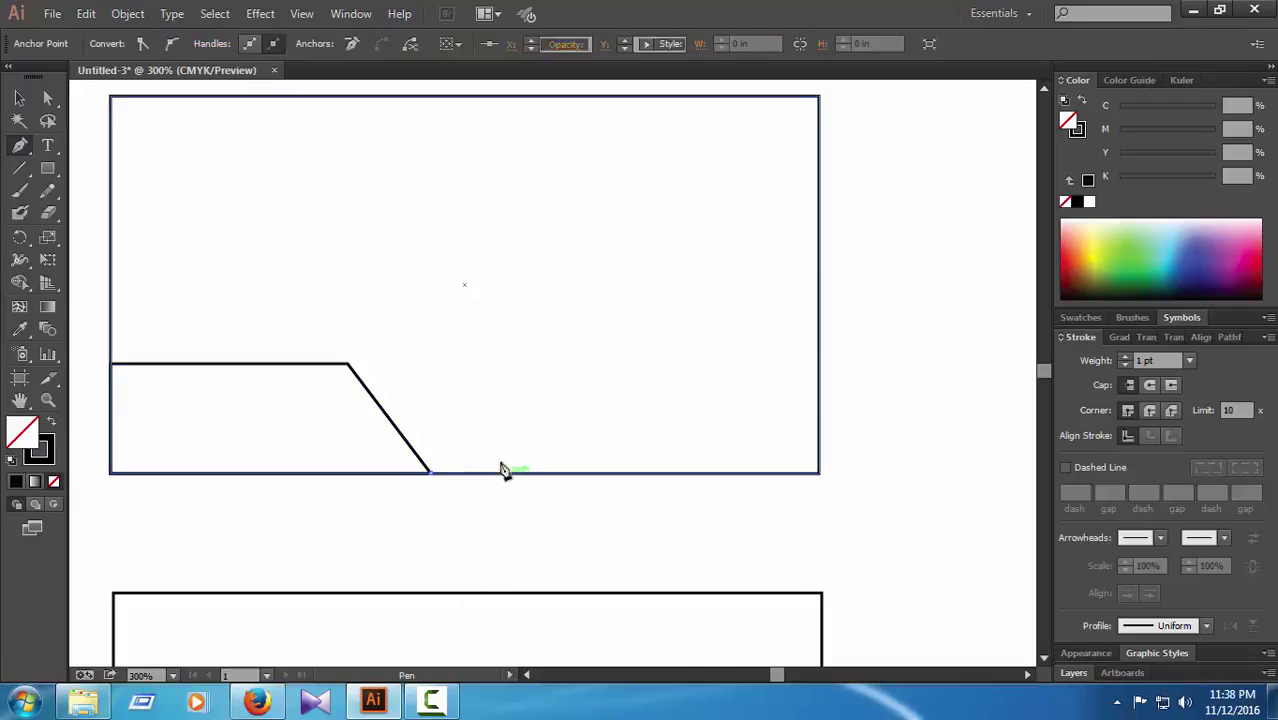
{"action": "left_click", "coordinate": [431, 361]}
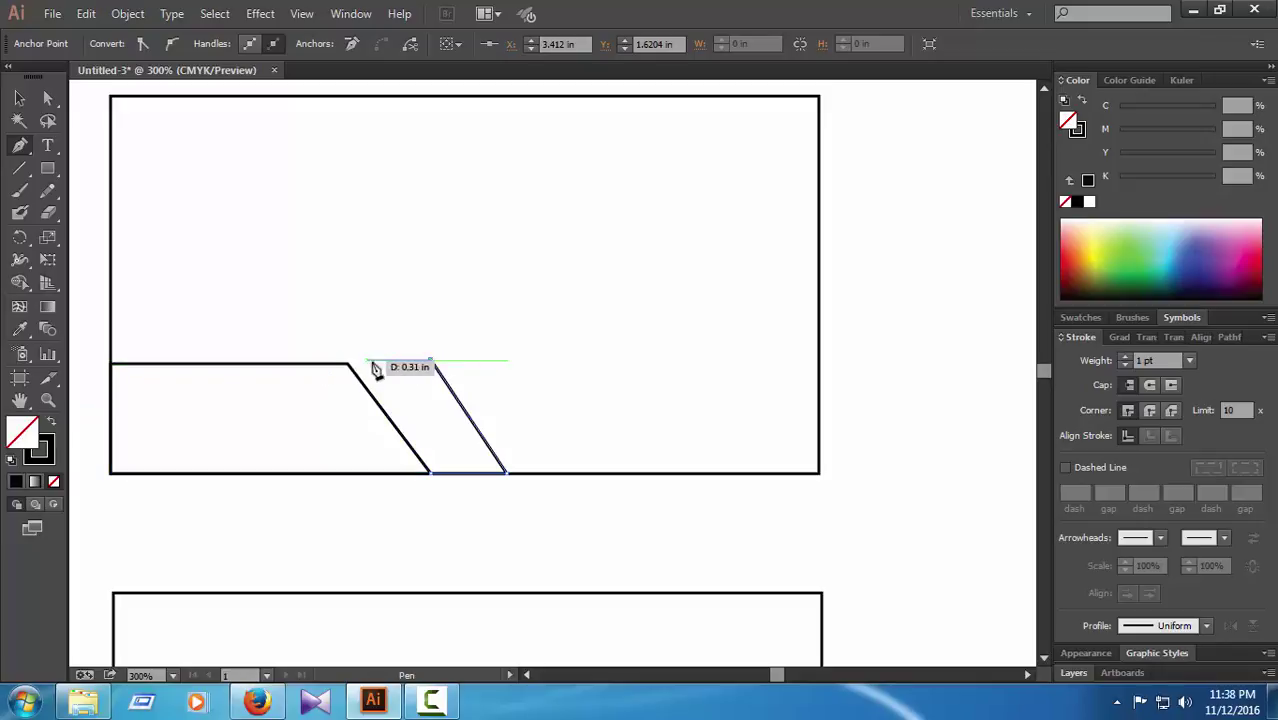
{"action": "key", "text": "ctrl+z"}
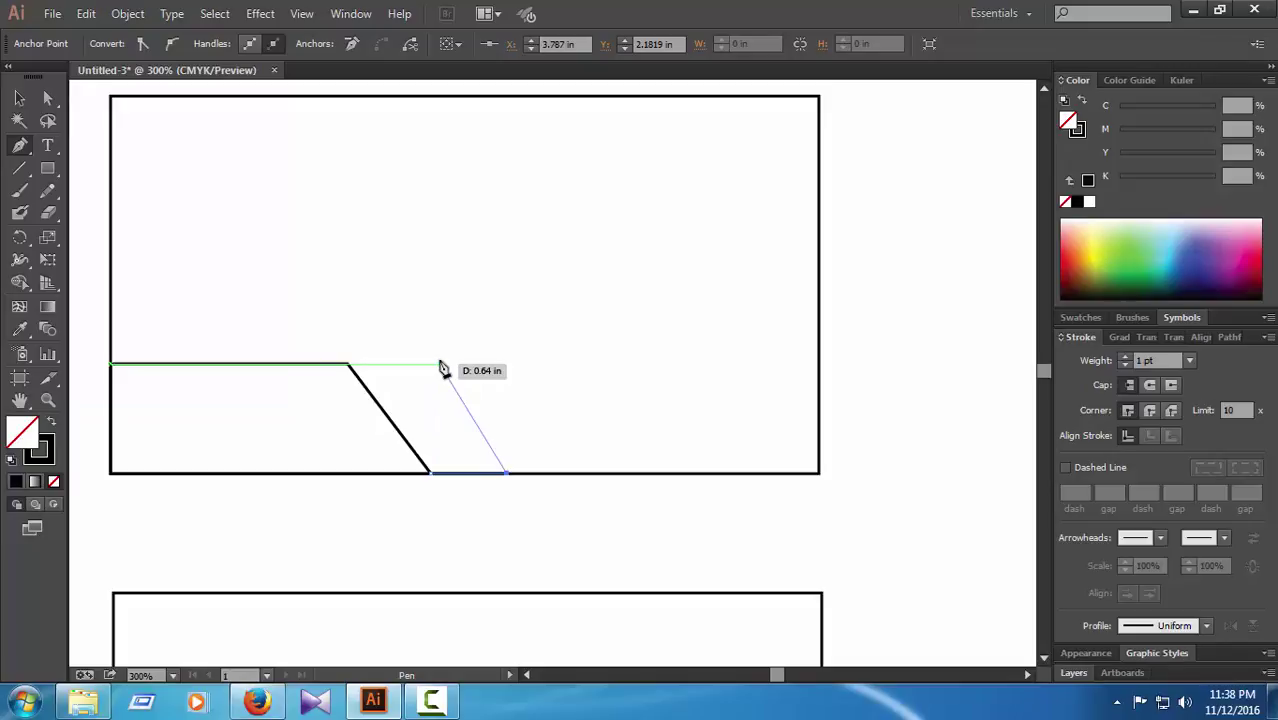
{"action": "left_click", "coordinate": [441, 364]}
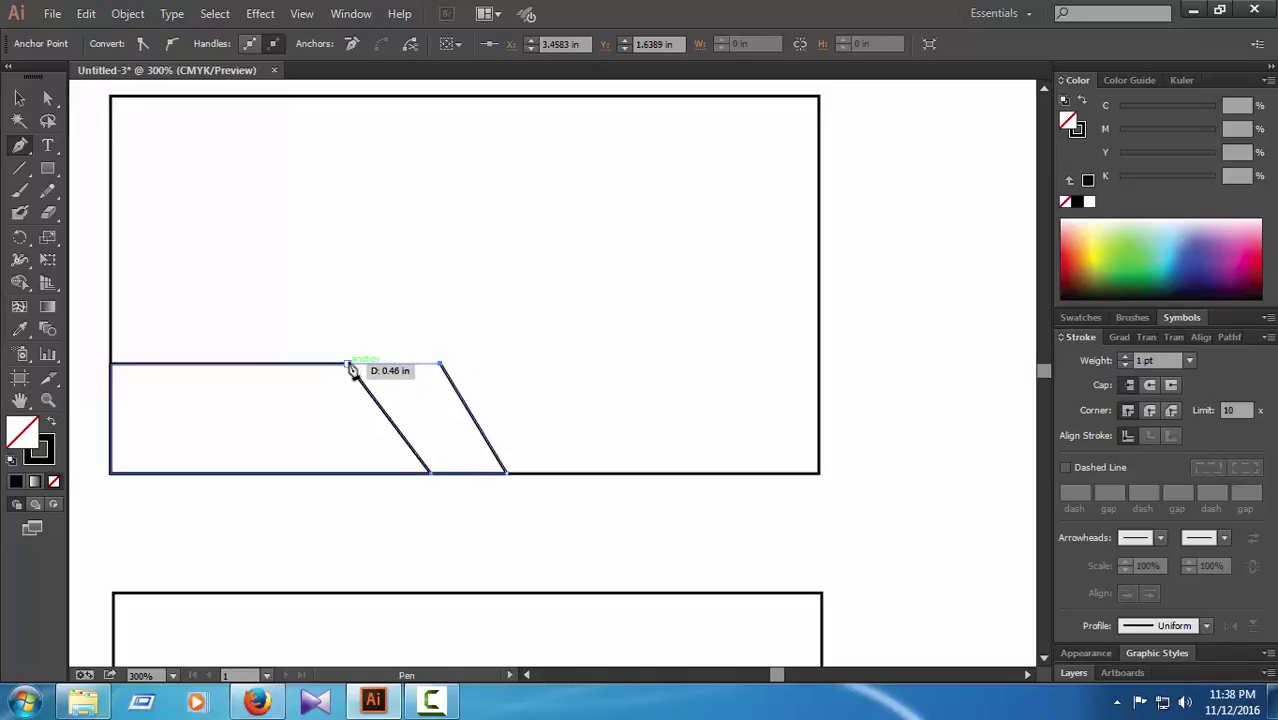
{"action": "left_click", "coordinate": [349, 365]}
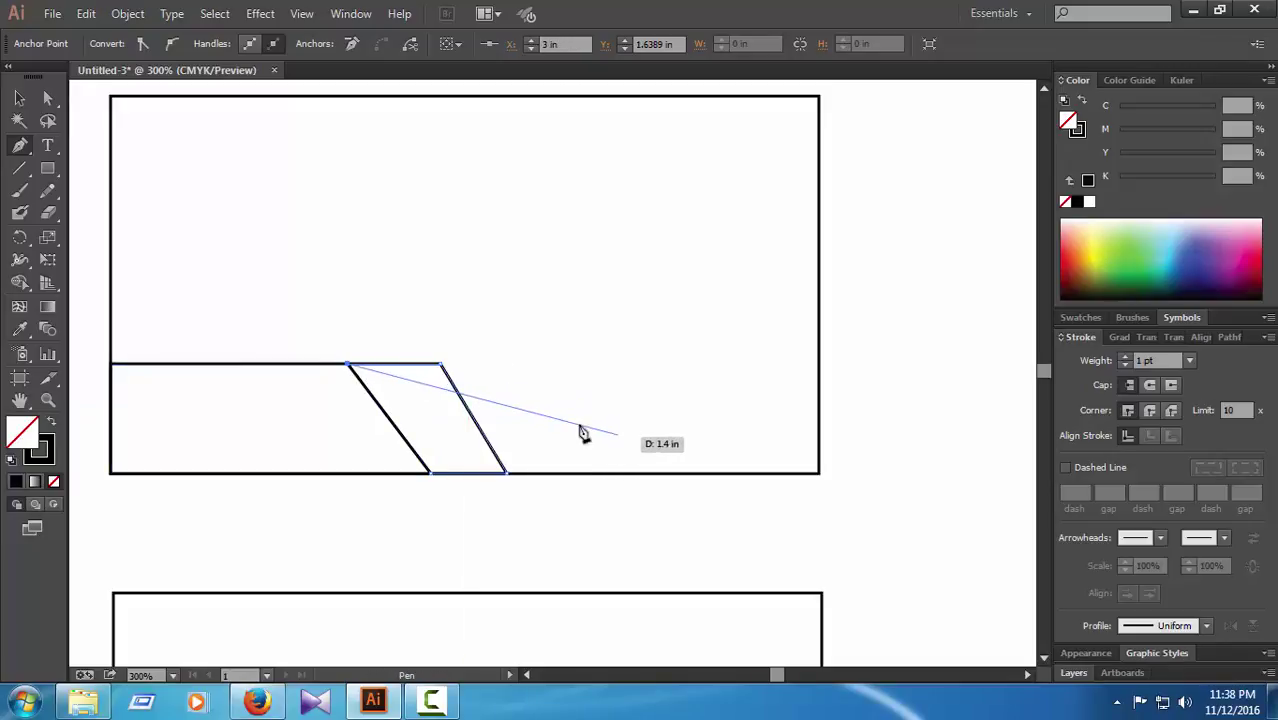
{"action": "key", "text": "ctrl+z"}
{"action": "key", "text": "ctrl+z"}
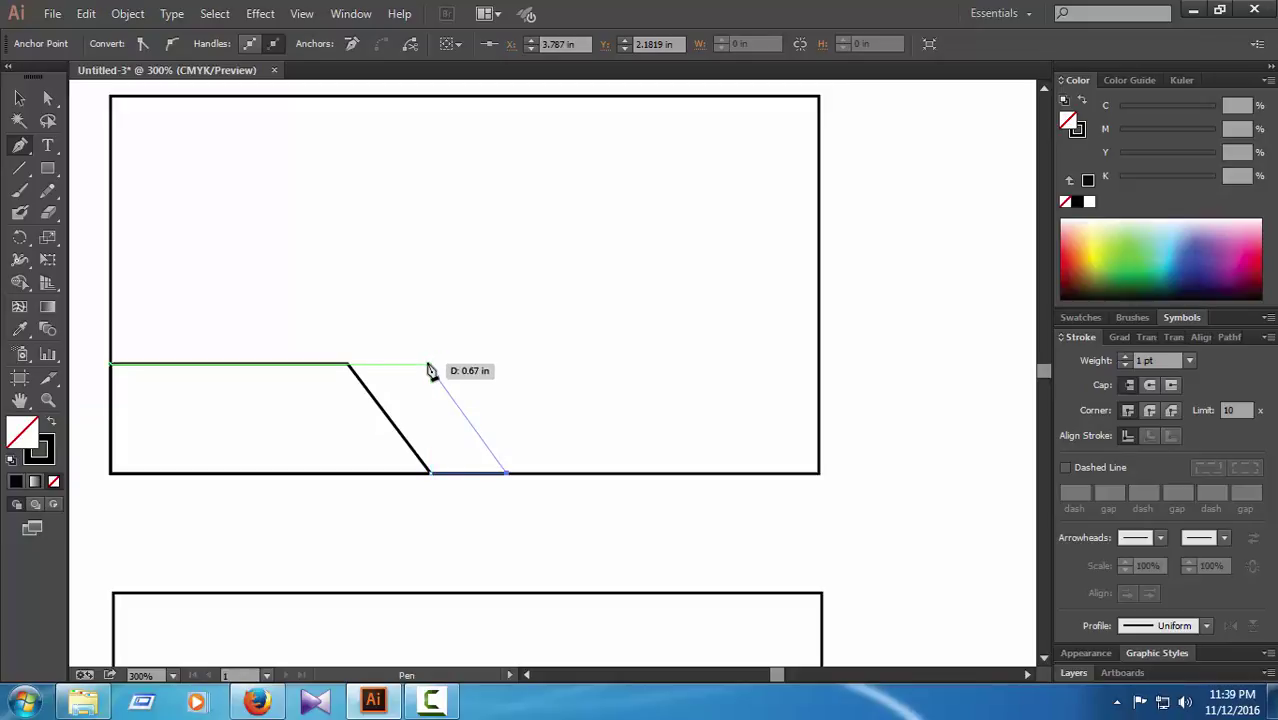
{"action": "left_click", "coordinate": [428, 365]}
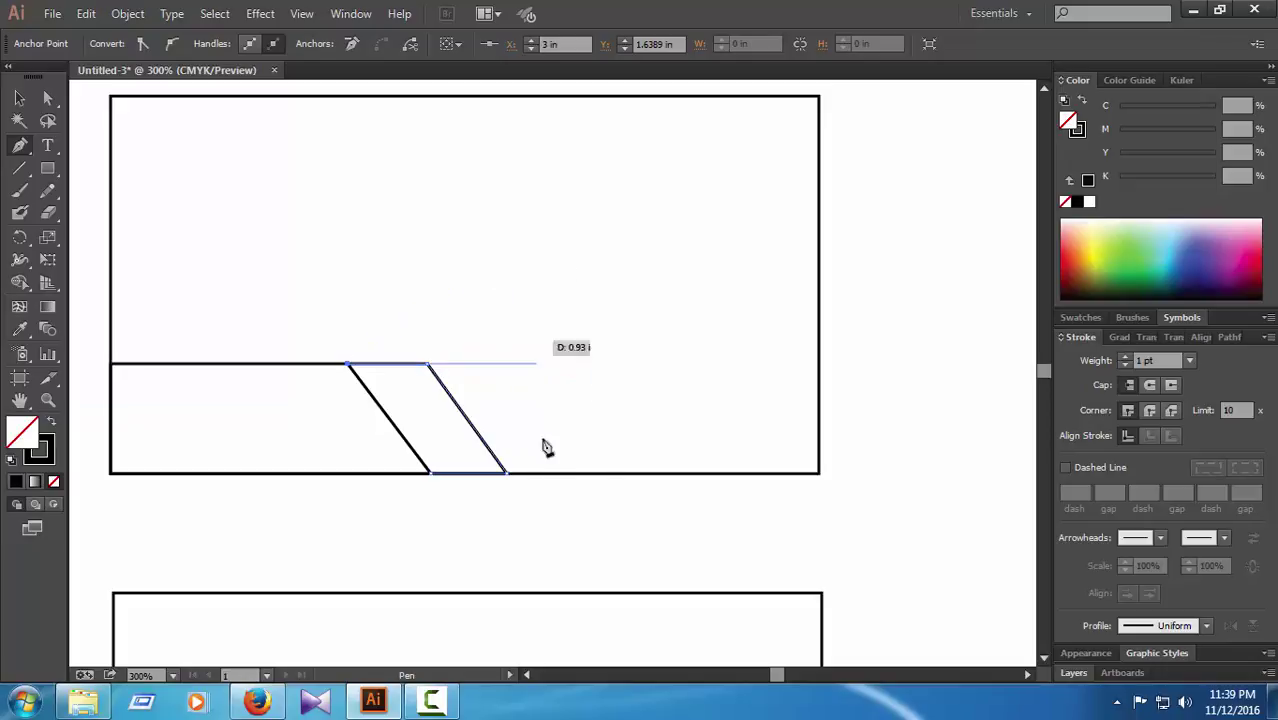
{"action": "left_click", "coordinate": [431, 475]}
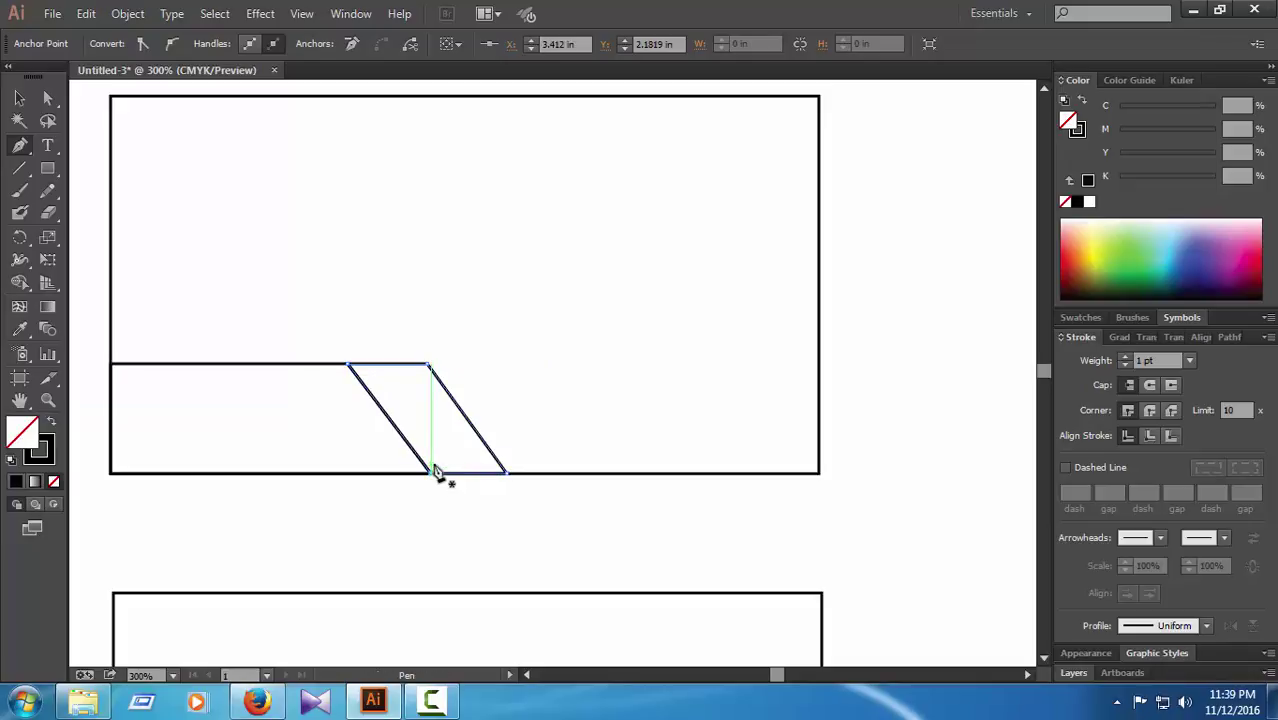
Step: Try shortening the parallelogram from the top, then undo back to only its bottom edge
{"action": "left_click", "coordinate": [47, 99]}
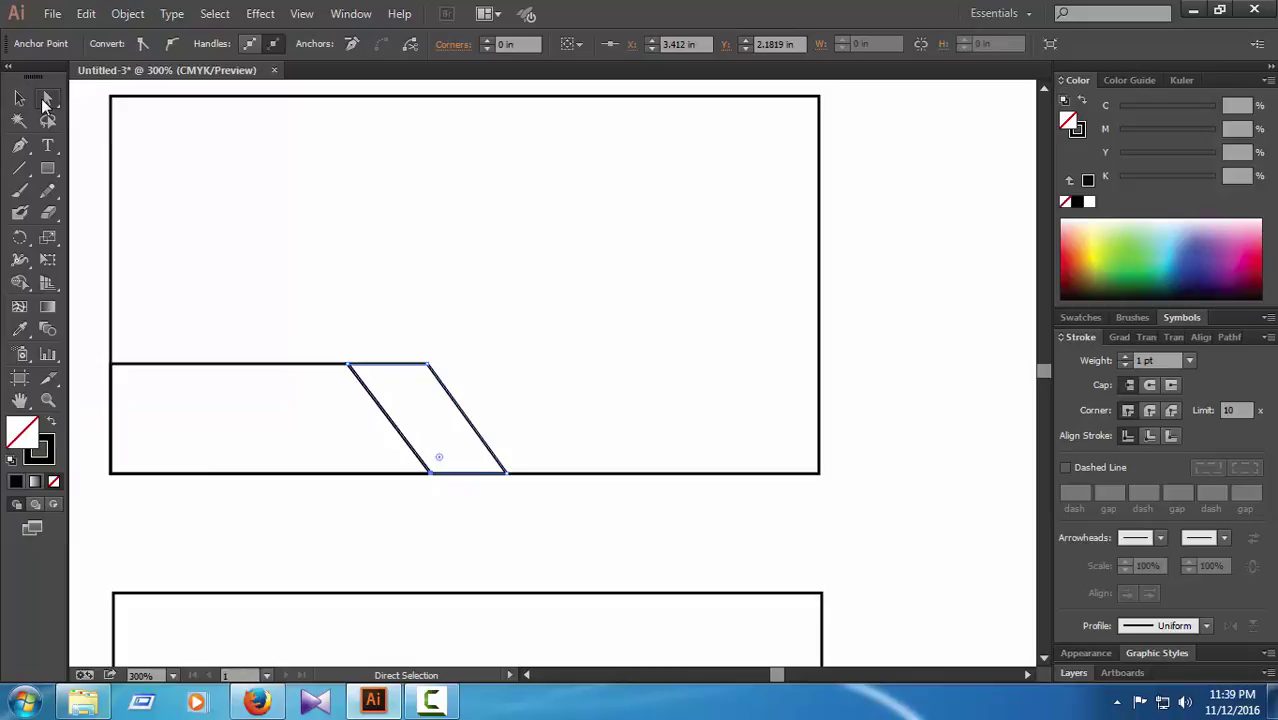
{"action": "left_click", "coordinate": [868, 328]}
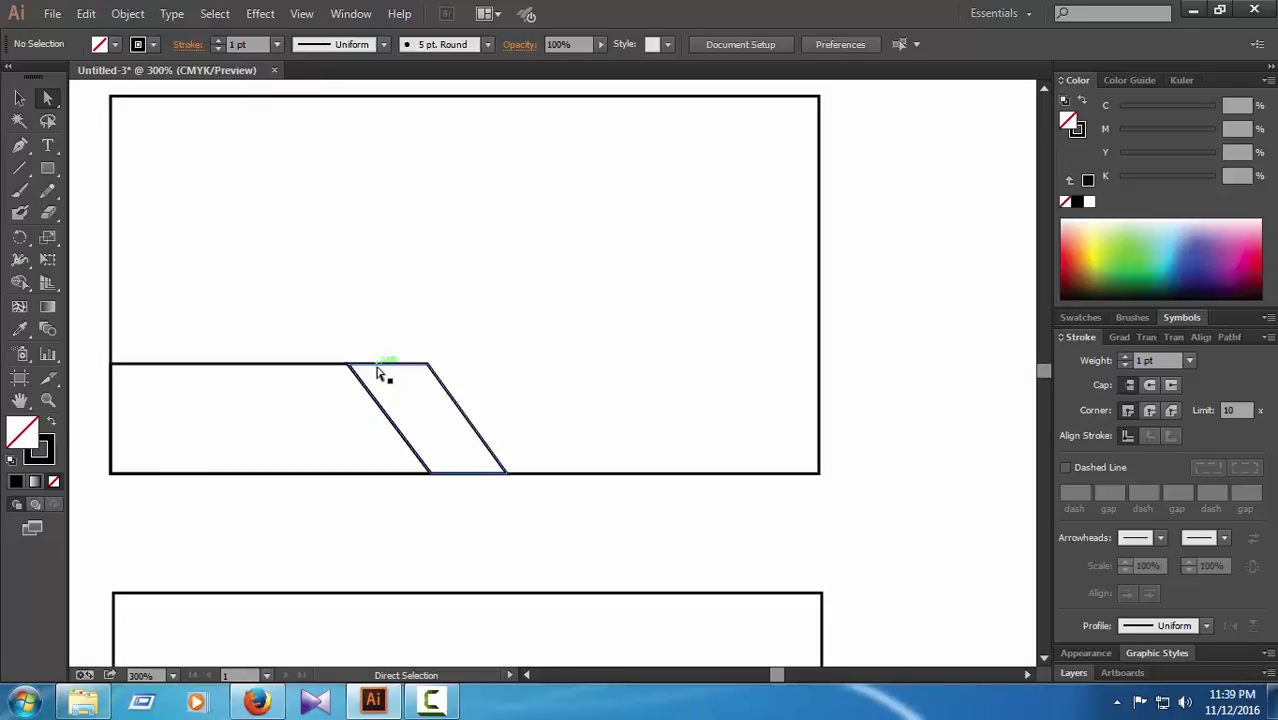
{"action": "left_click", "coordinate": [19, 99]}
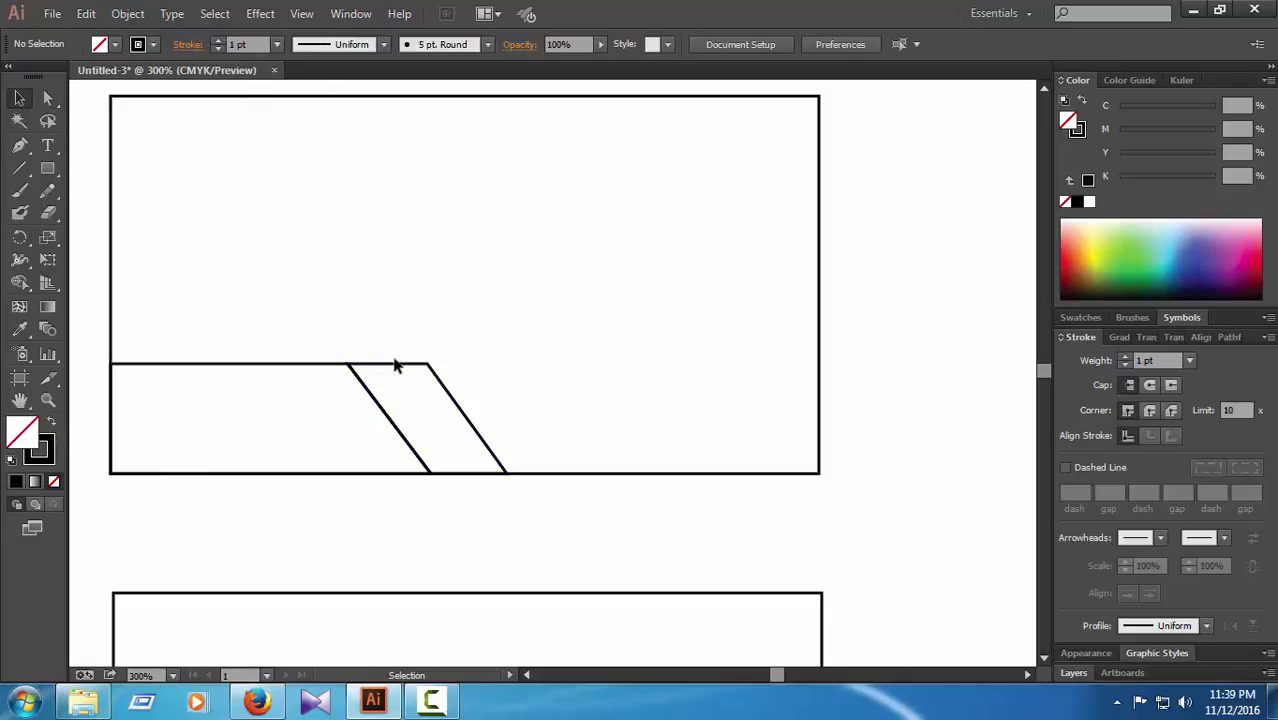
{"action": "left_click", "coordinate": [395, 366]}
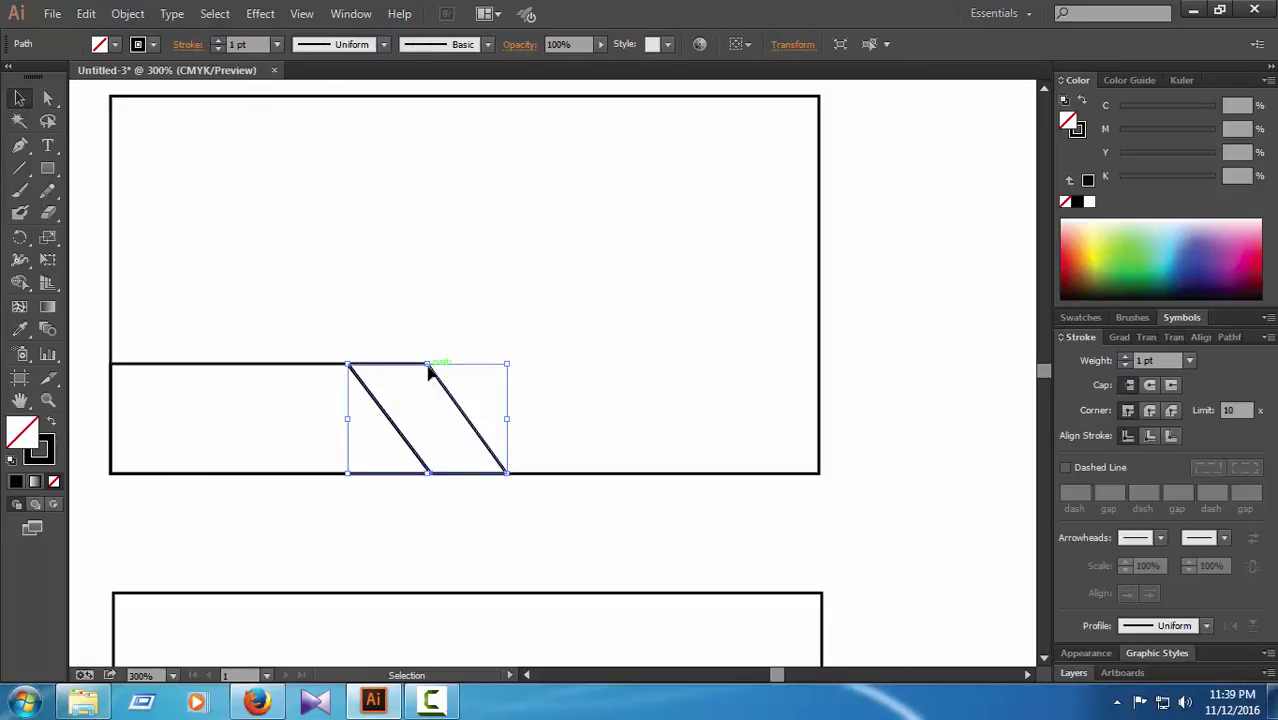
{"action": "left_click_drag", "start_coordinate": [429, 367], "coordinate": [444, 384]}
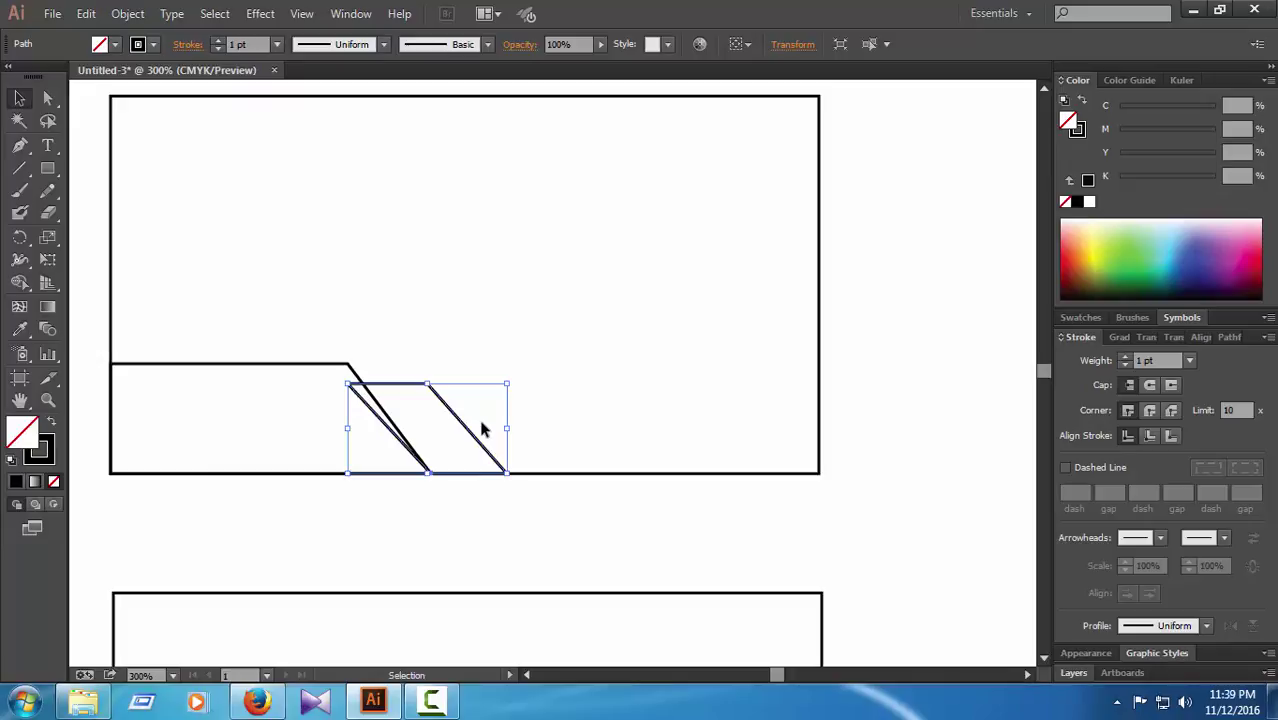
{"action": "key", "text": "ctrl+z"}
{"action": "key", "text": "ctrl+z"}
{"action": "key", "text": "ctrl+z"}
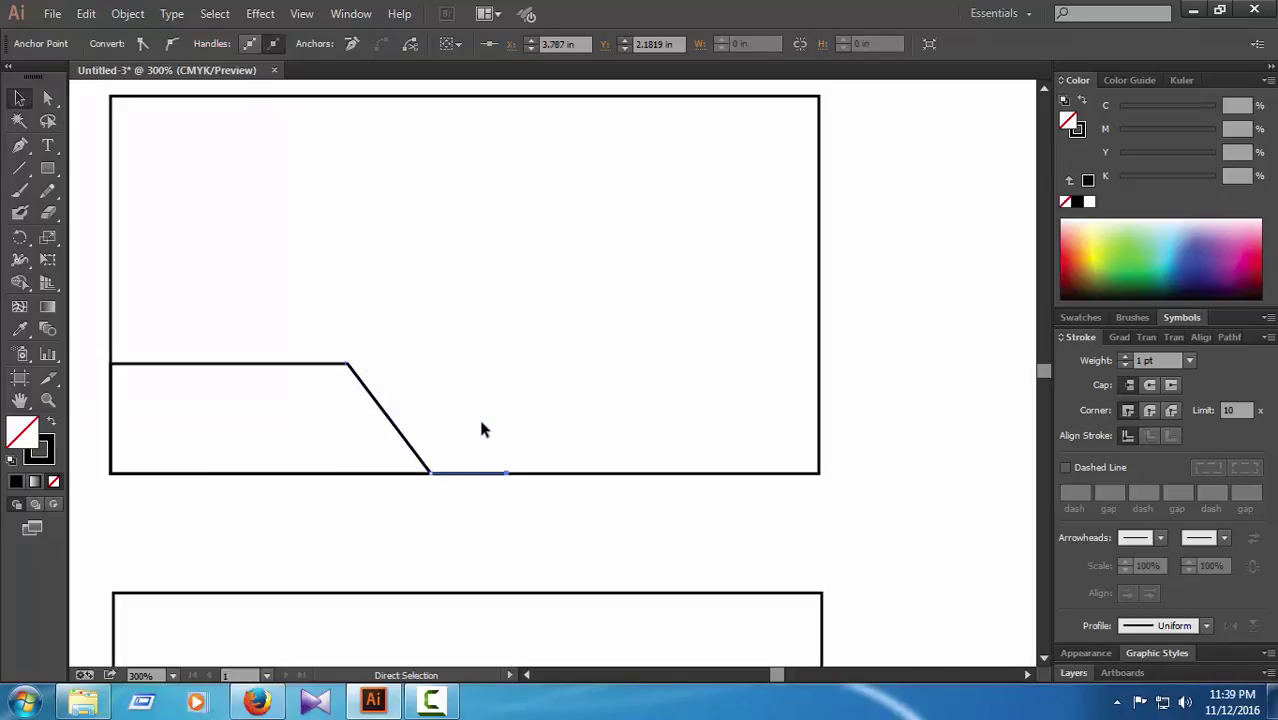
Step: Redraw the second stripe as a closed parallelogram whose top sits slightly below the first's
{"action": "left_click", "coordinate": [21, 148]}
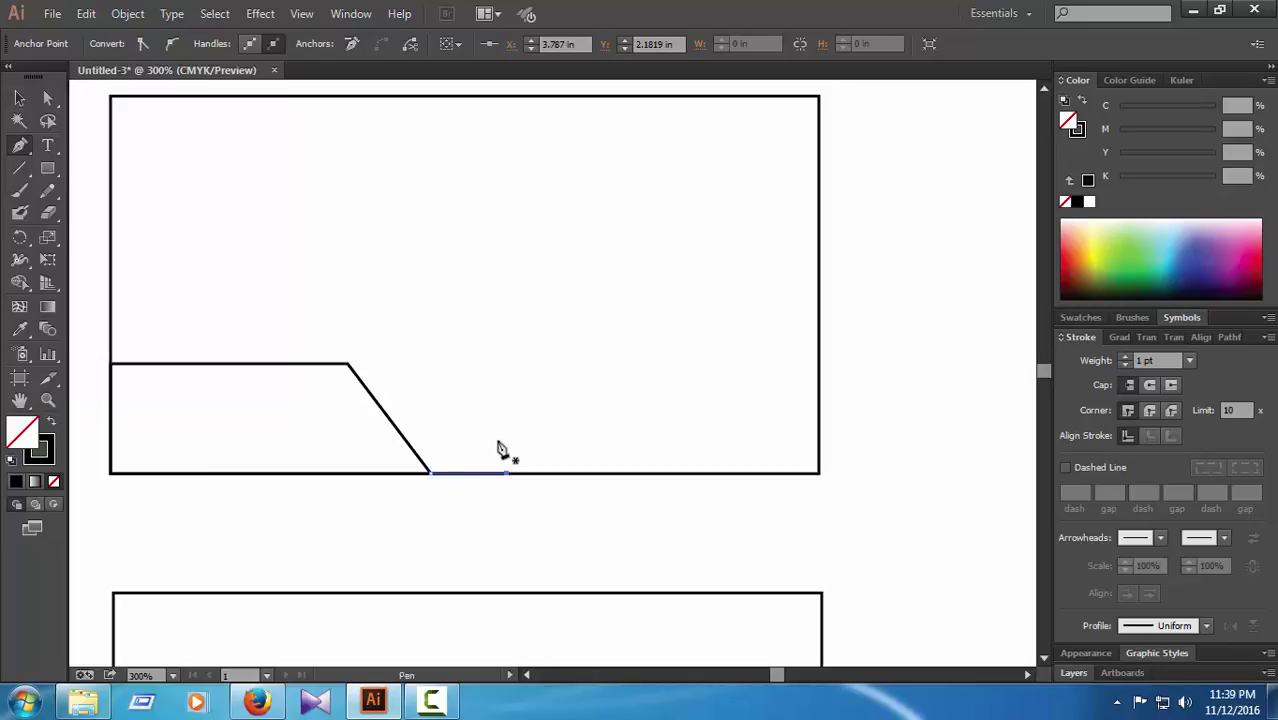
{"action": "left_click", "coordinate": [499, 445], "text": "ctrl"}
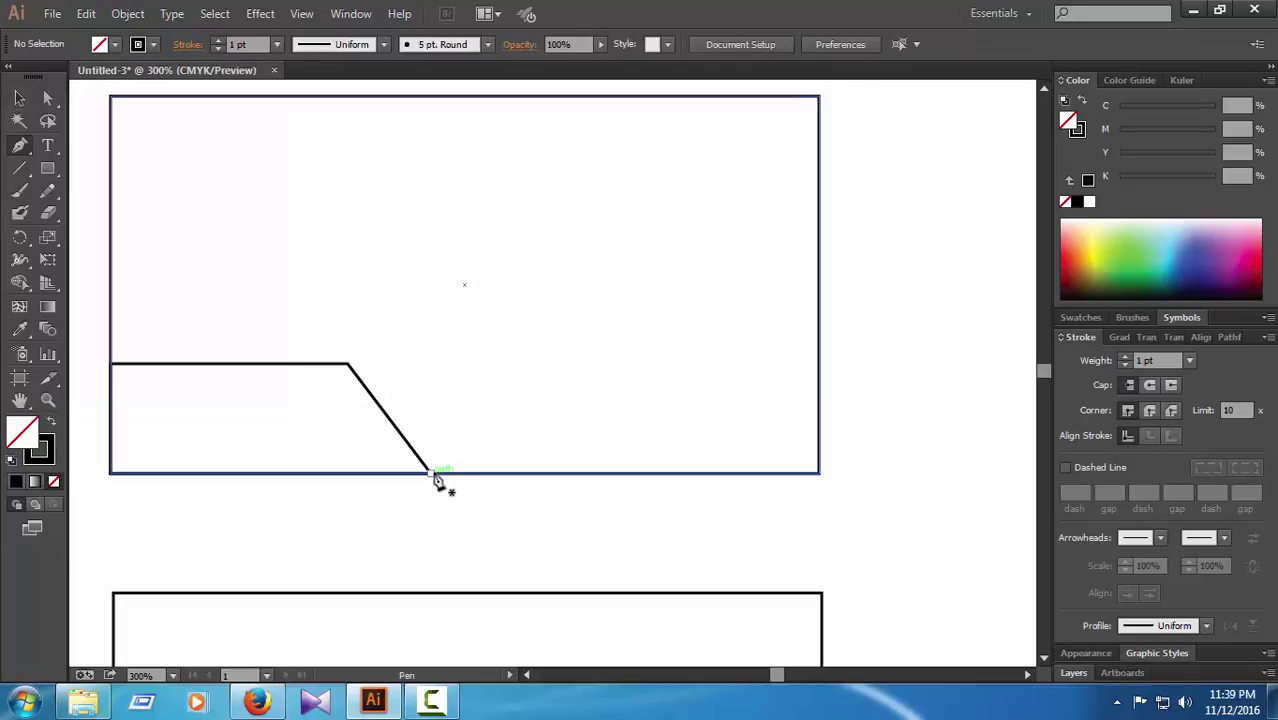
{"action": "left_click", "coordinate": [431, 473]}
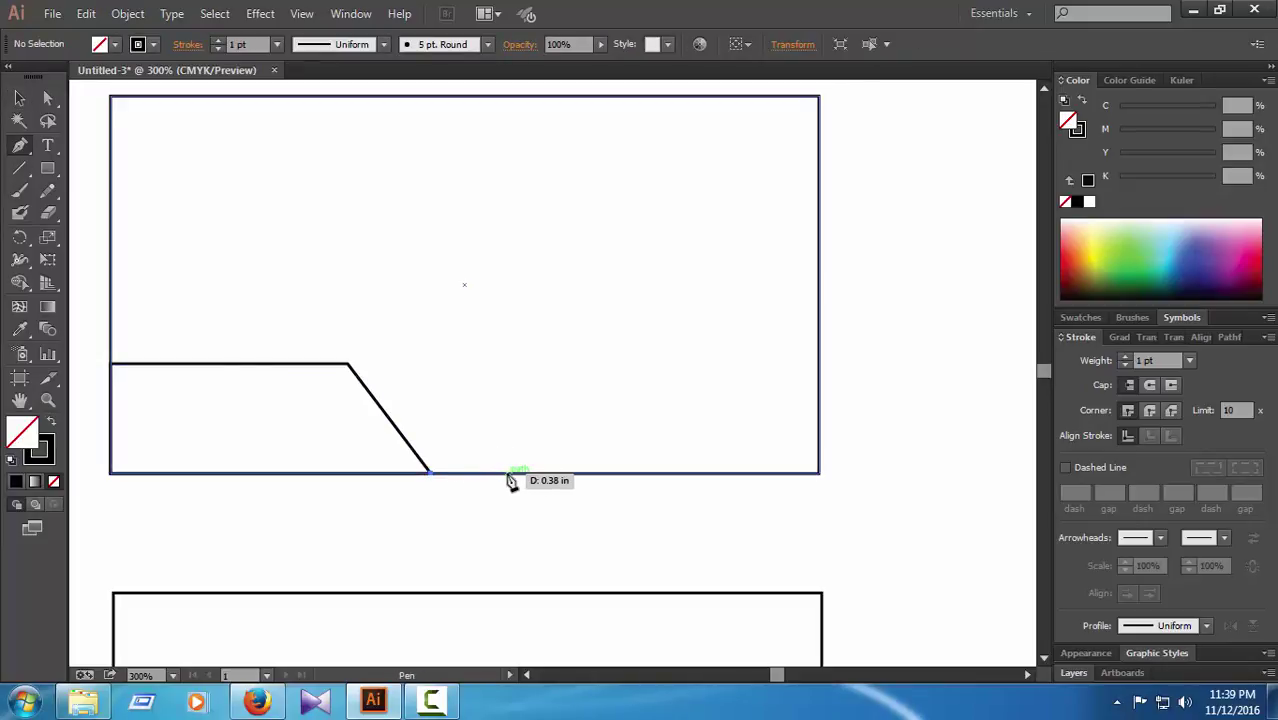
{"action": "left_click", "coordinate": [507, 473]}
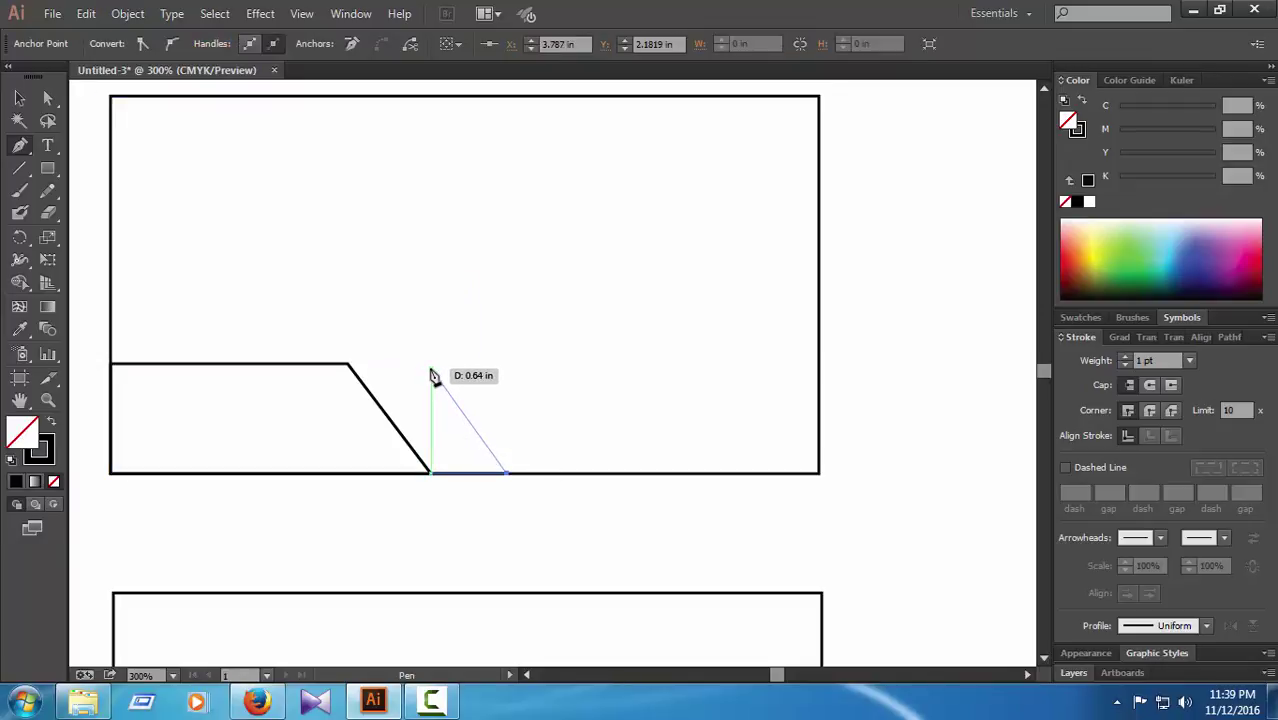
{"action": "left_click", "coordinate": [432, 375]}
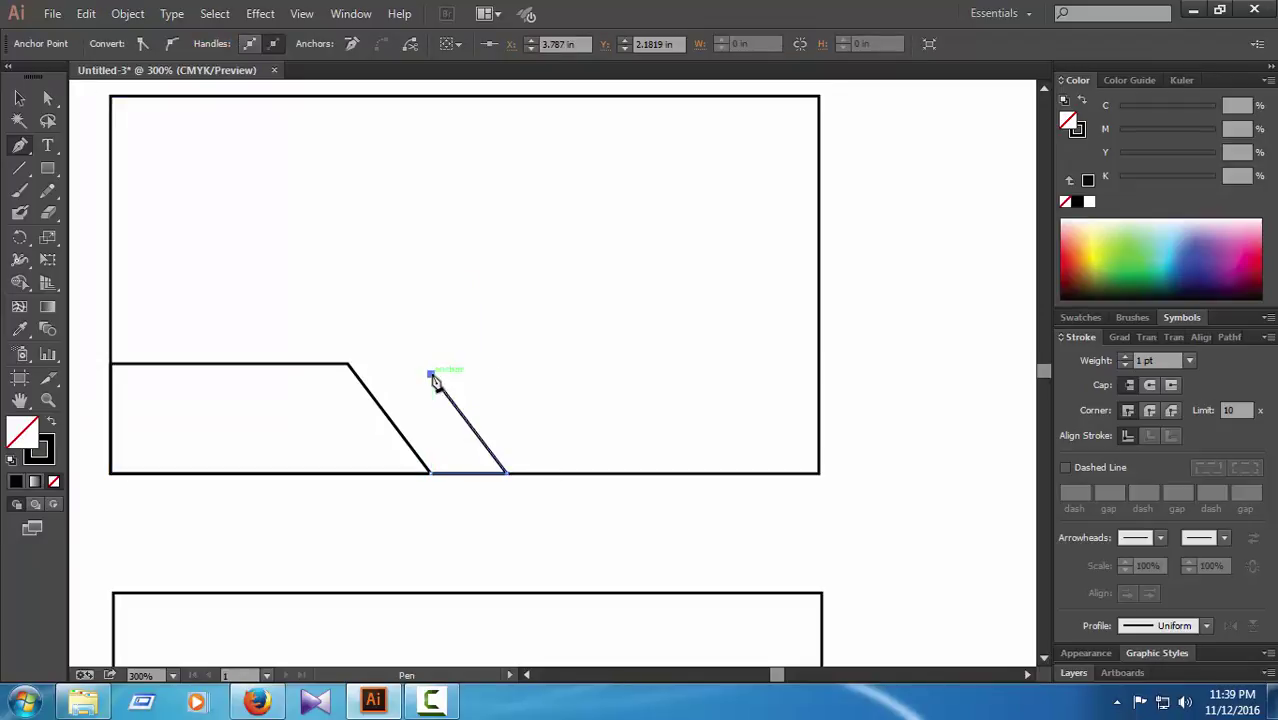
{"action": "left_click", "coordinate": [355, 375]}
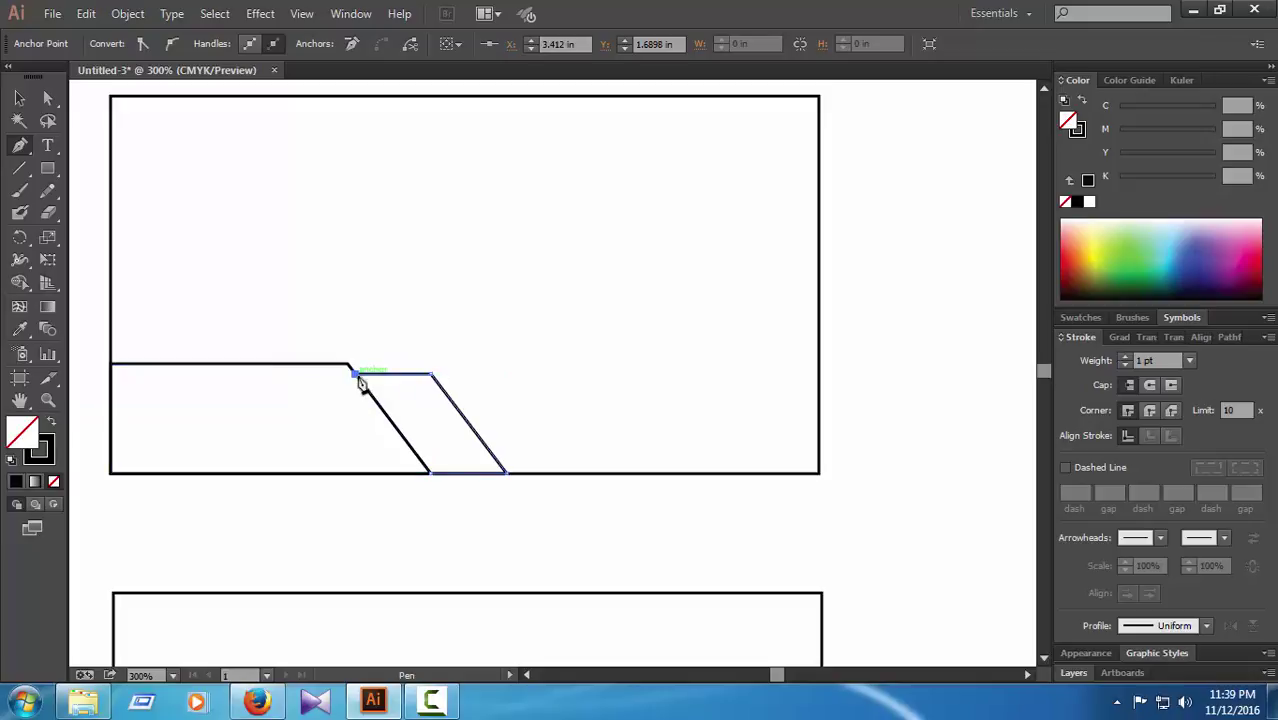
{"action": "left_click", "coordinate": [431, 474]}
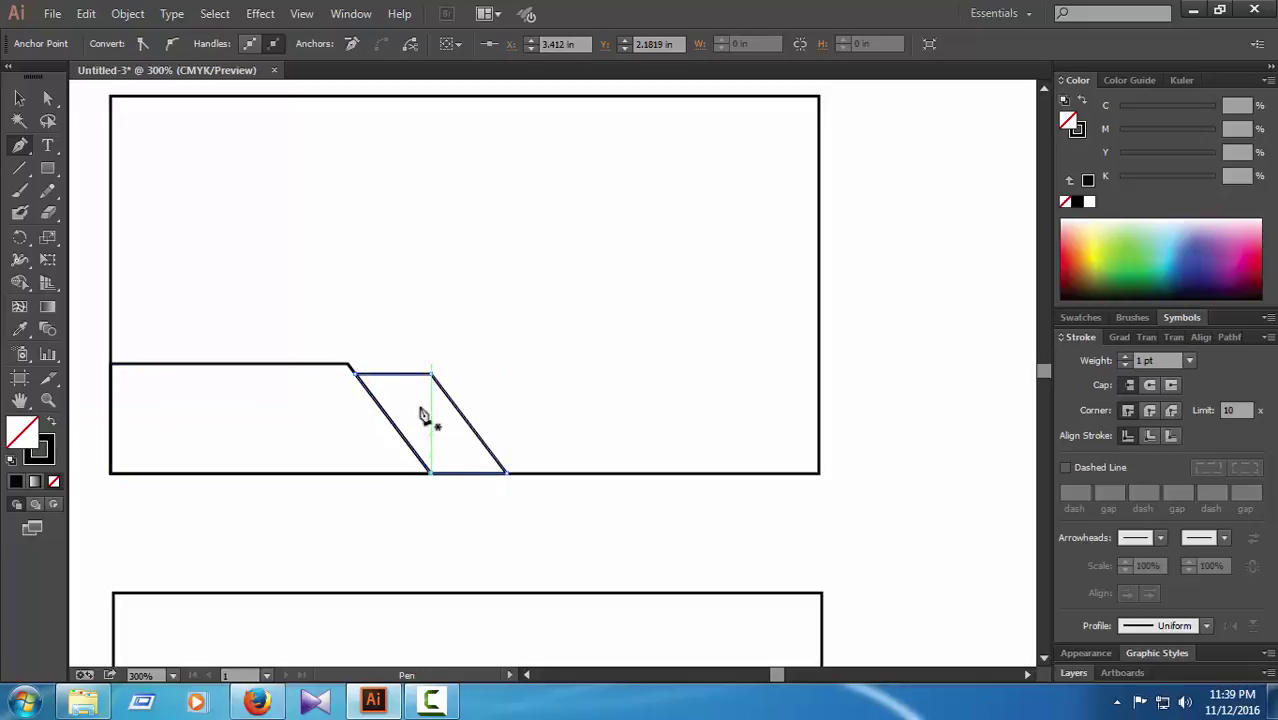
{"action": "left_click", "coordinate": [48, 98]}
{"action": "left_click", "coordinate": [837, 421]}
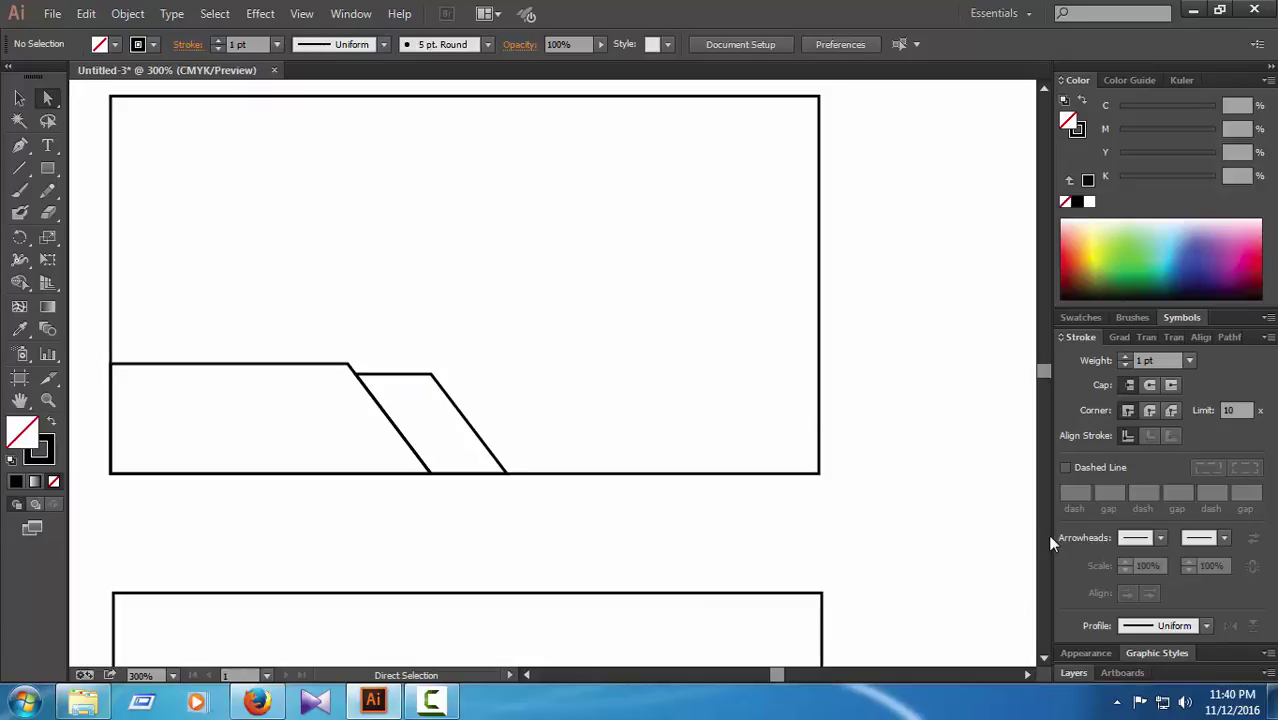
Step: Draw a third, lower parallelogram stripe to the right of the second
{"action": "left_click", "coordinate": [19, 145]}
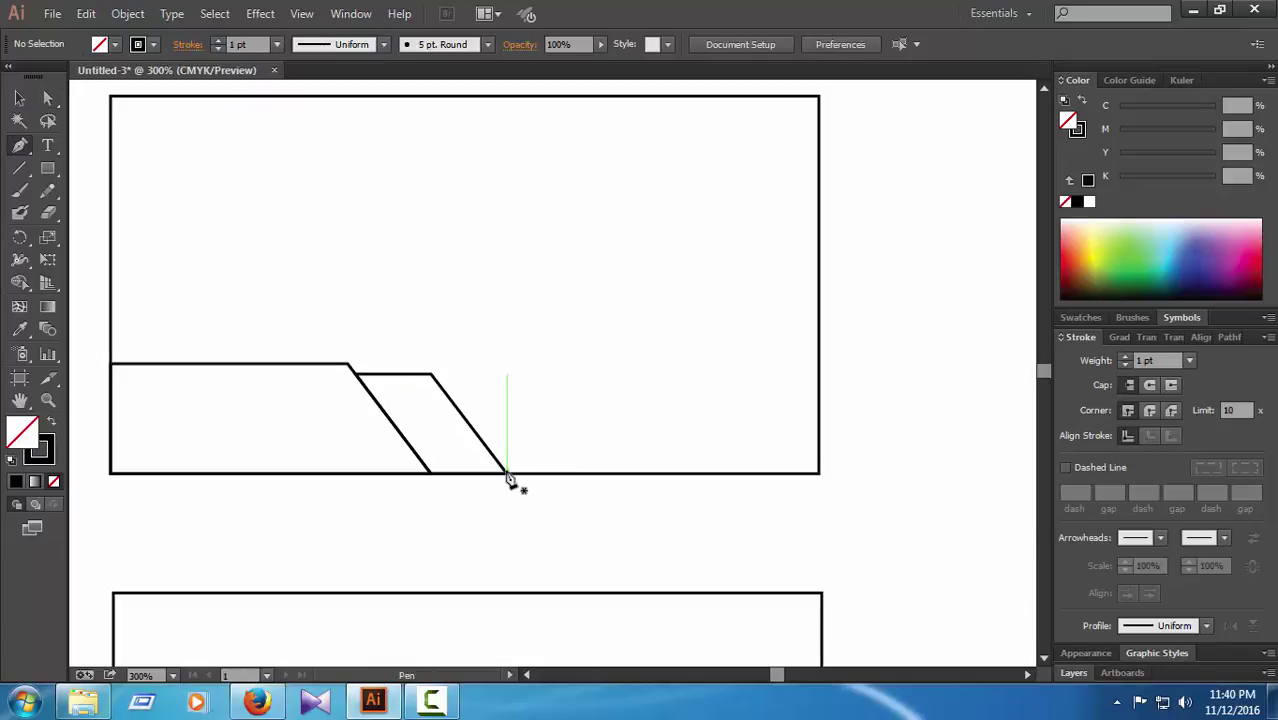
{"action": "left_click", "coordinate": [506, 472]}
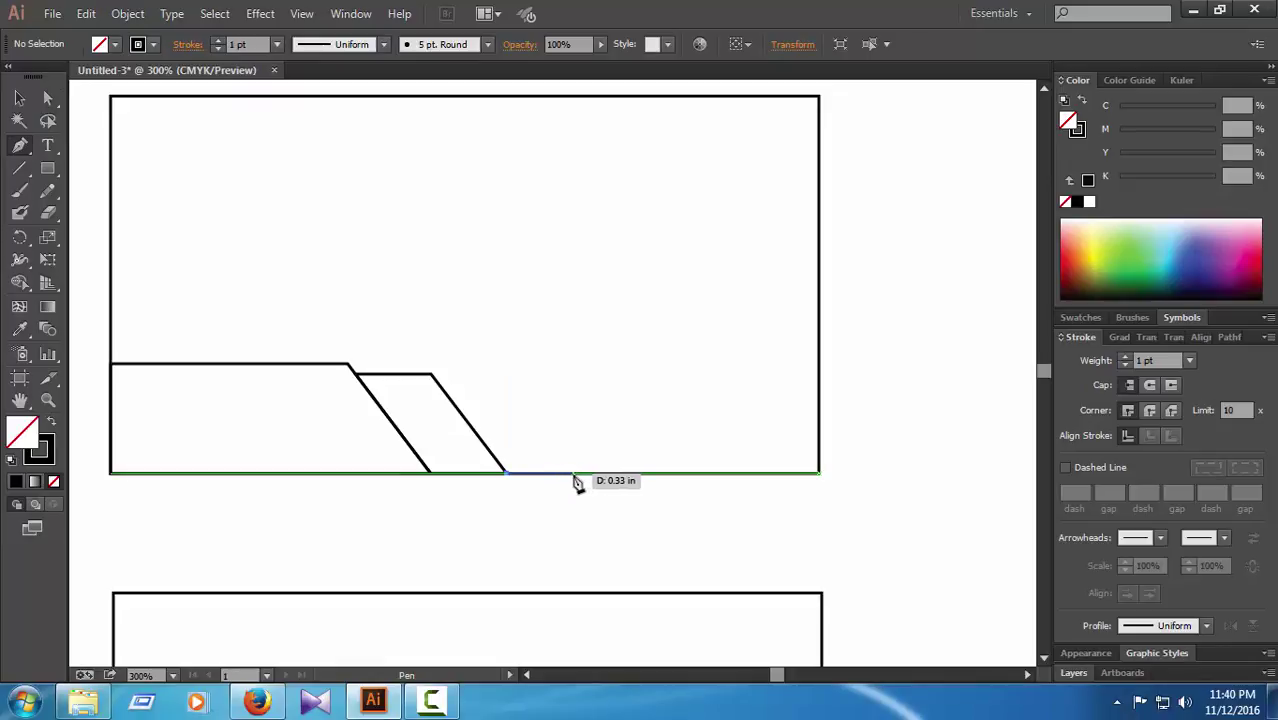
{"action": "left_click", "coordinate": [569, 474]}
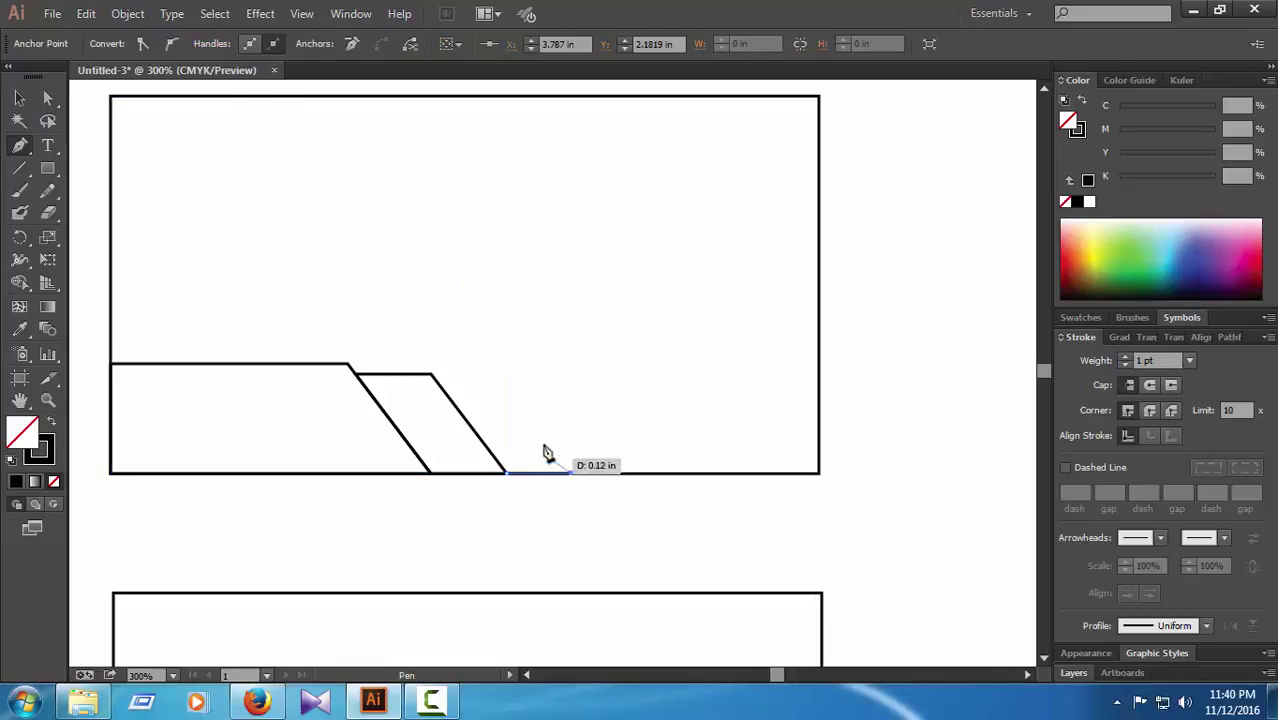
{"action": "left_click", "coordinate": [513, 392]}
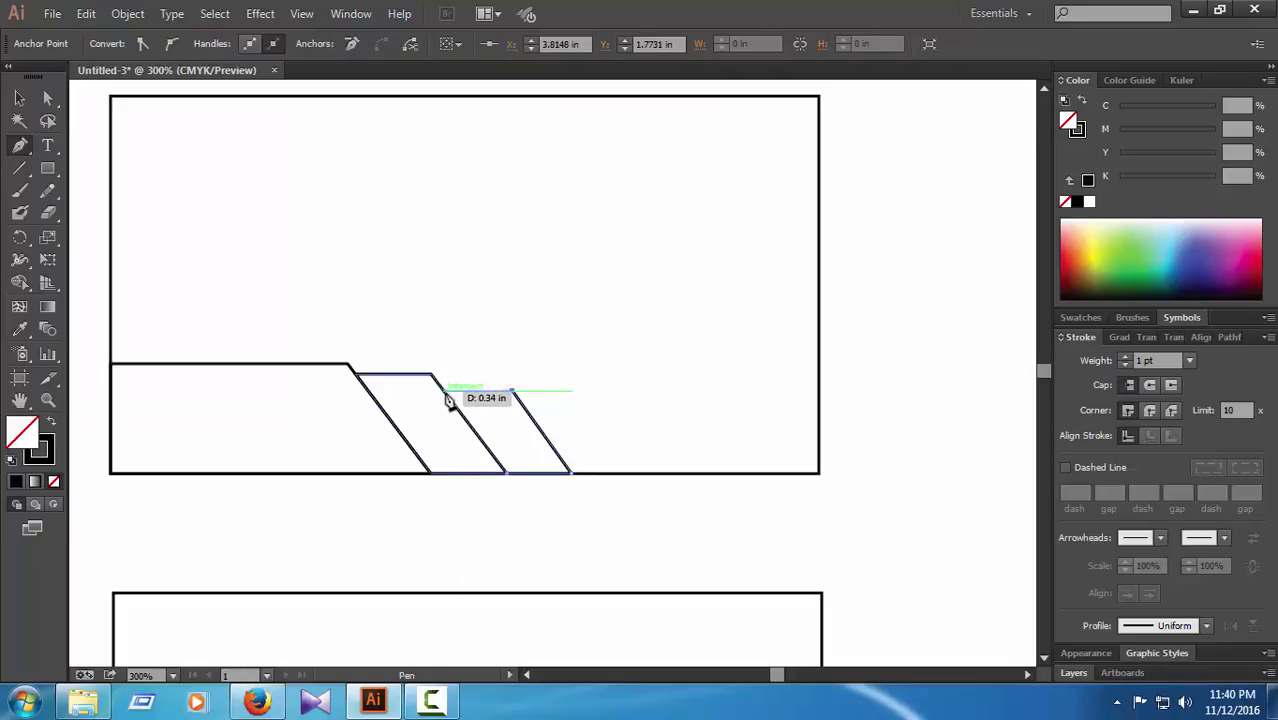
{"action": "left_click", "coordinate": [444, 391]}
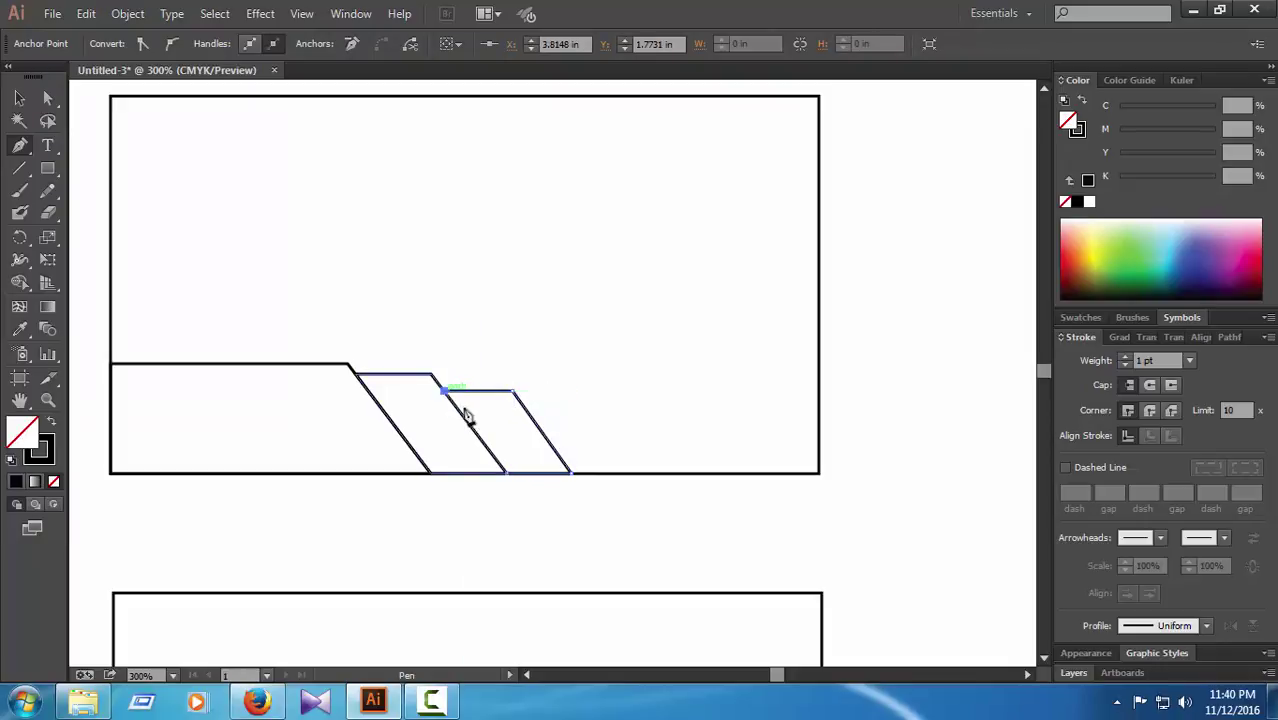
{"action": "left_click", "coordinate": [506, 474]}
{"action": "key", "text": "a"}
{"action": "left_click", "coordinate": [462, 282]}
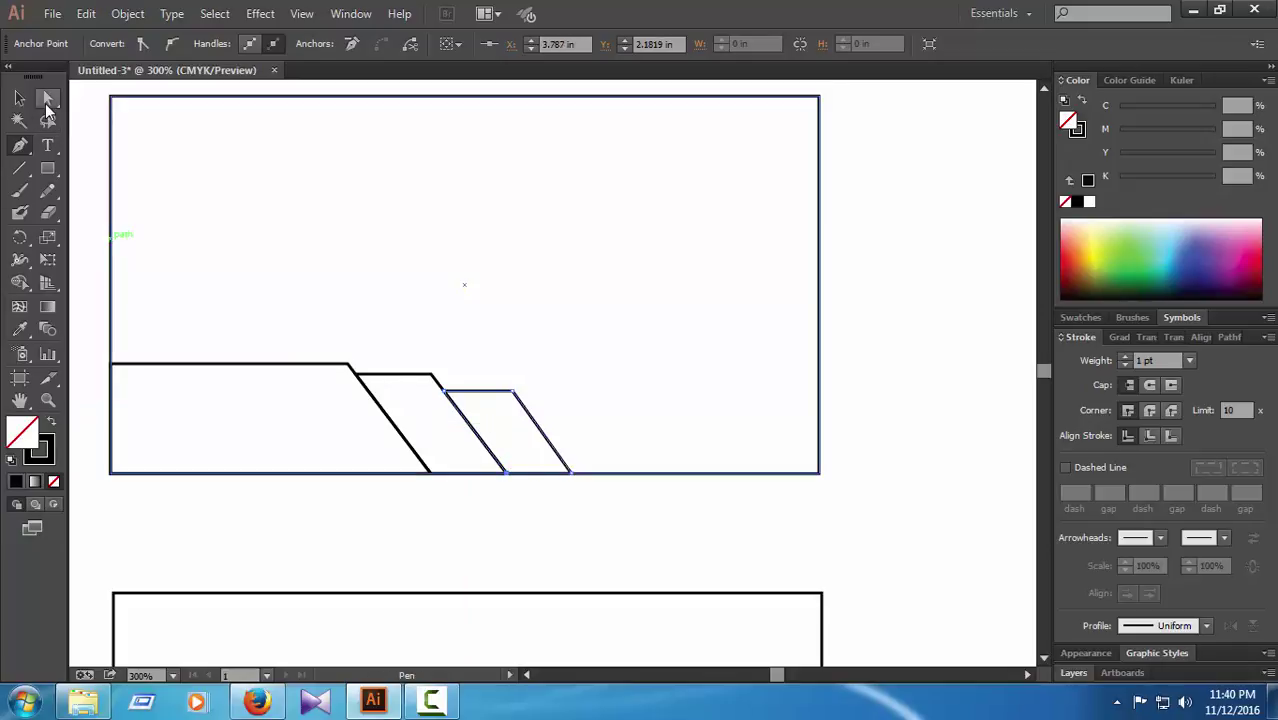
{"action": "left_click_drag", "start_coordinate": [462, 282], "coordinate": [815, 395]}
{"action": "left_click", "coordinate": [900, 371]}
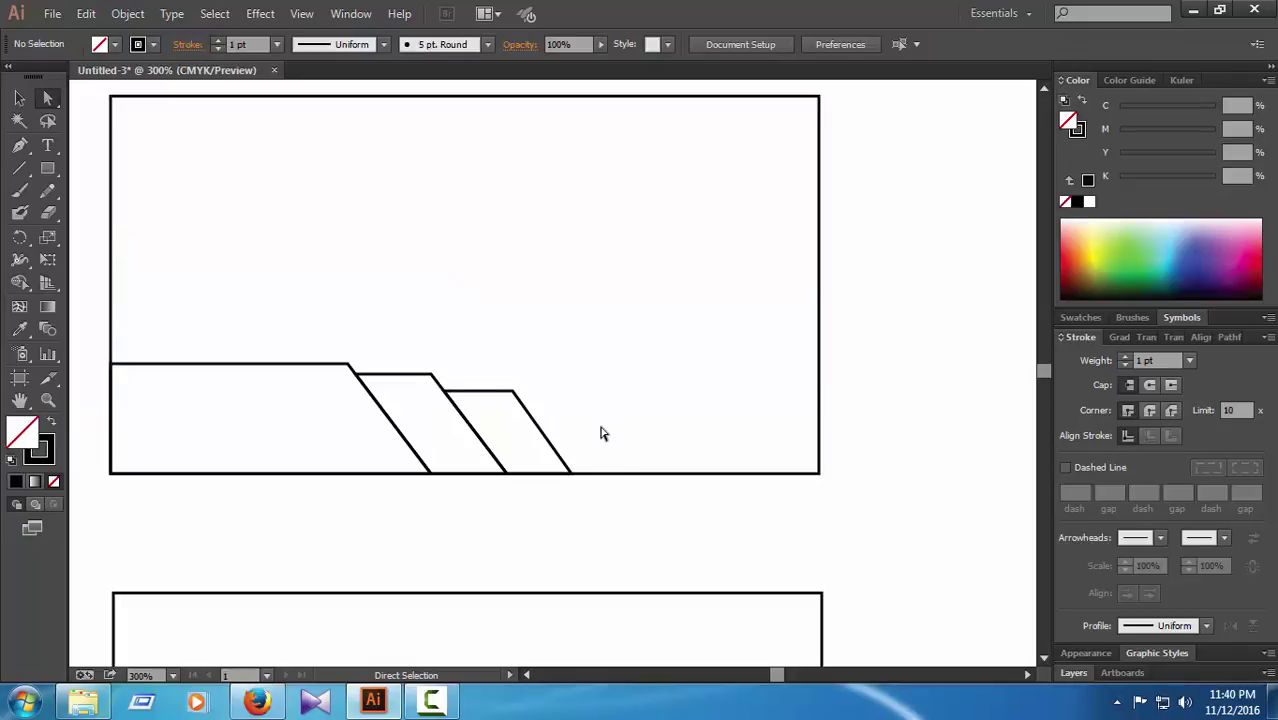
Step: Add a fourth, even shorter parallelogram stripe to the right of the third
{"action": "left_click", "coordinate": [19, 145]}
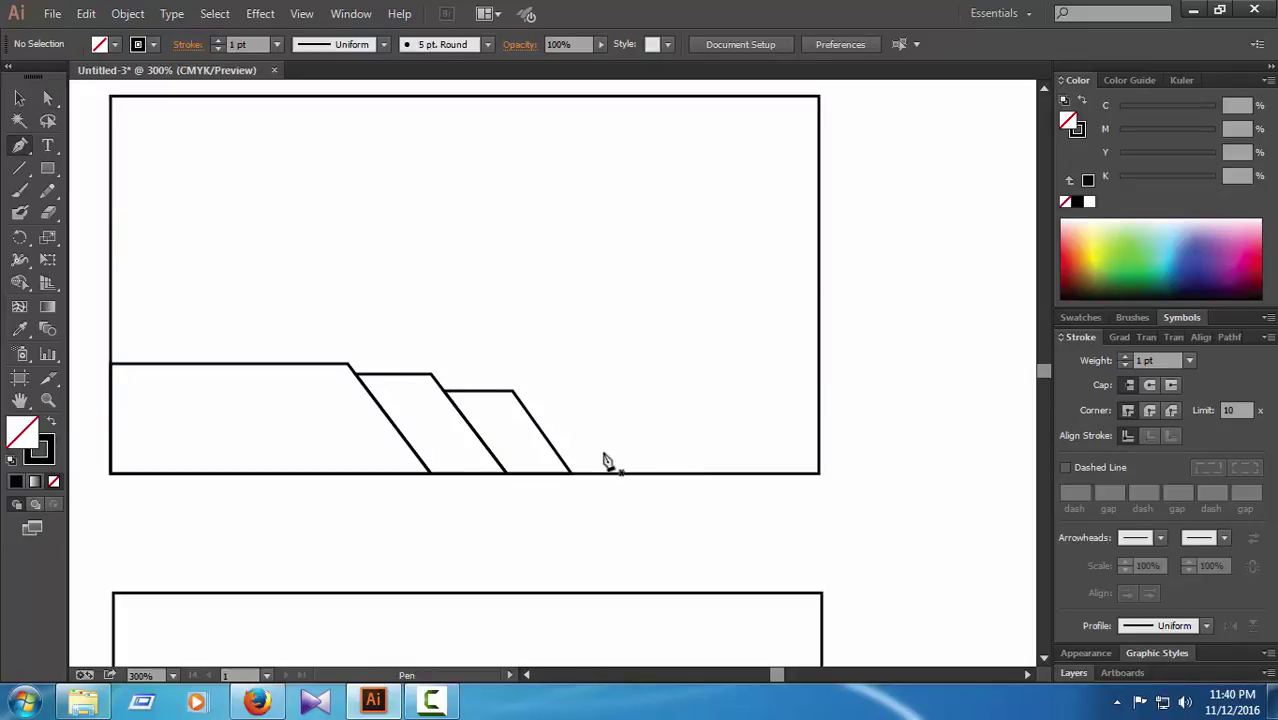
{"action": "left_click", "coordinate": [574, 475]}
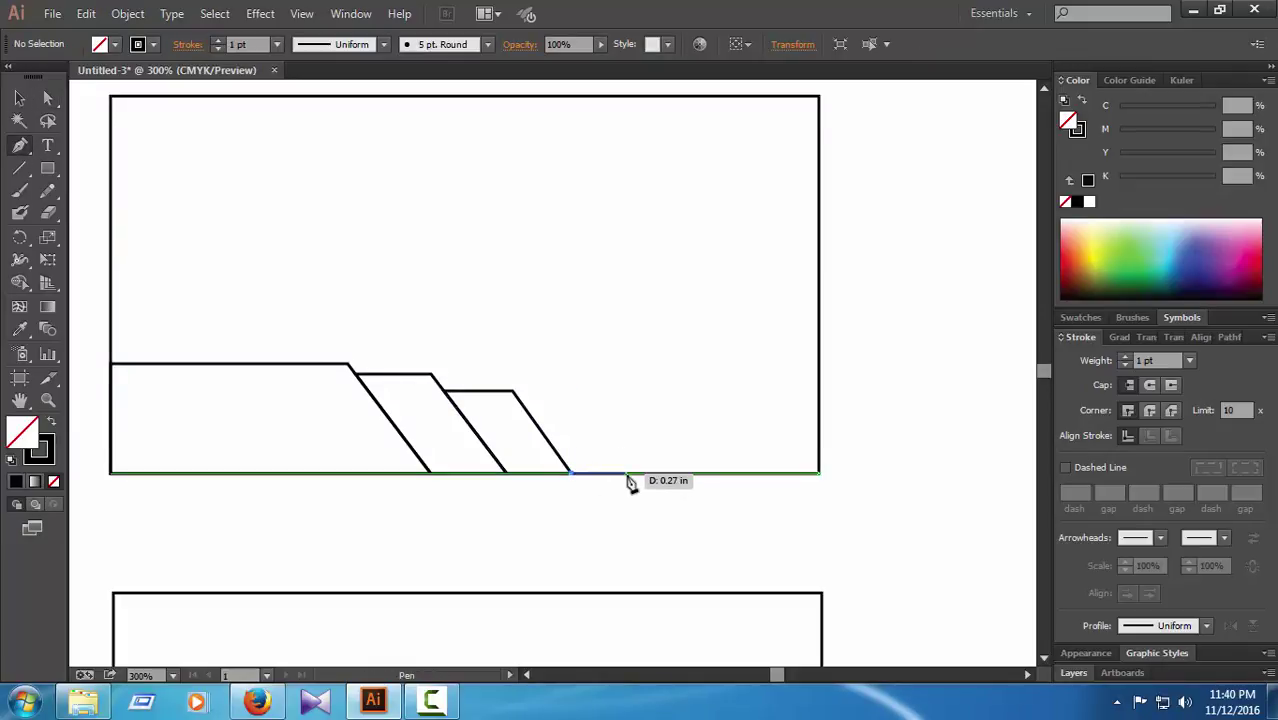
{"action": "left_click", "coordinate": [626, 474]}
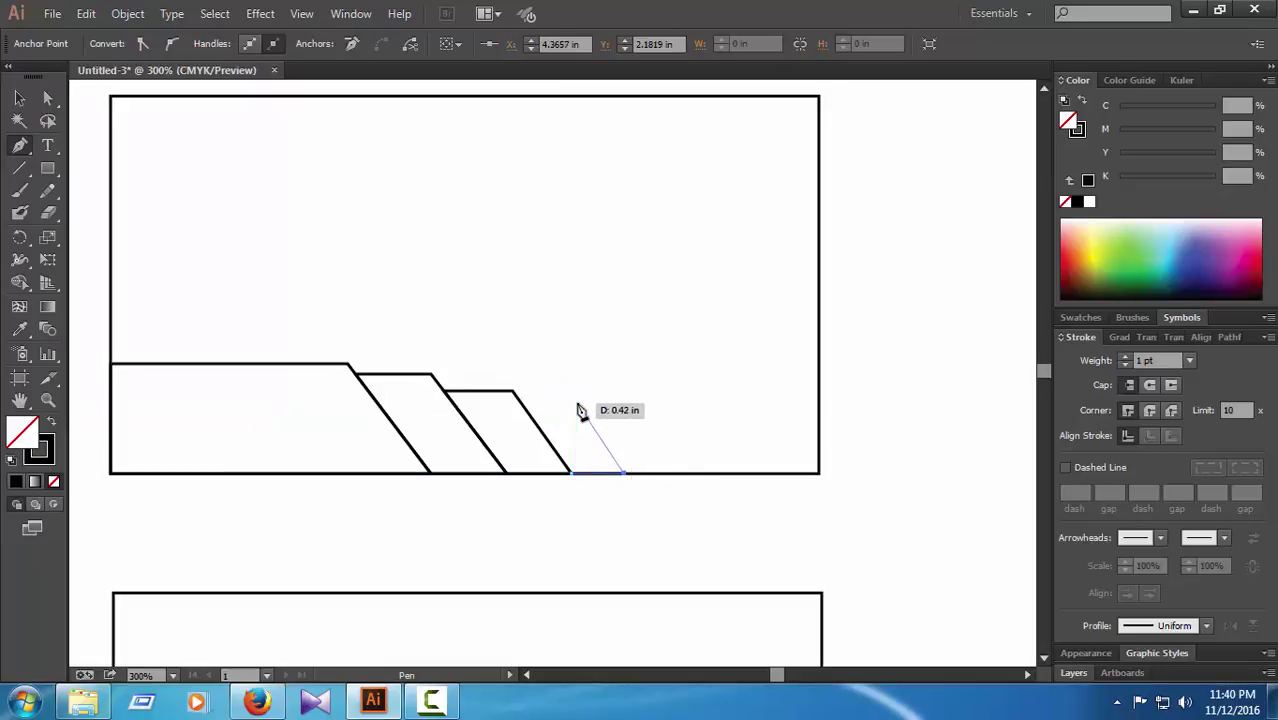
{"action": "left_click", "coordinate": [576, 403]}
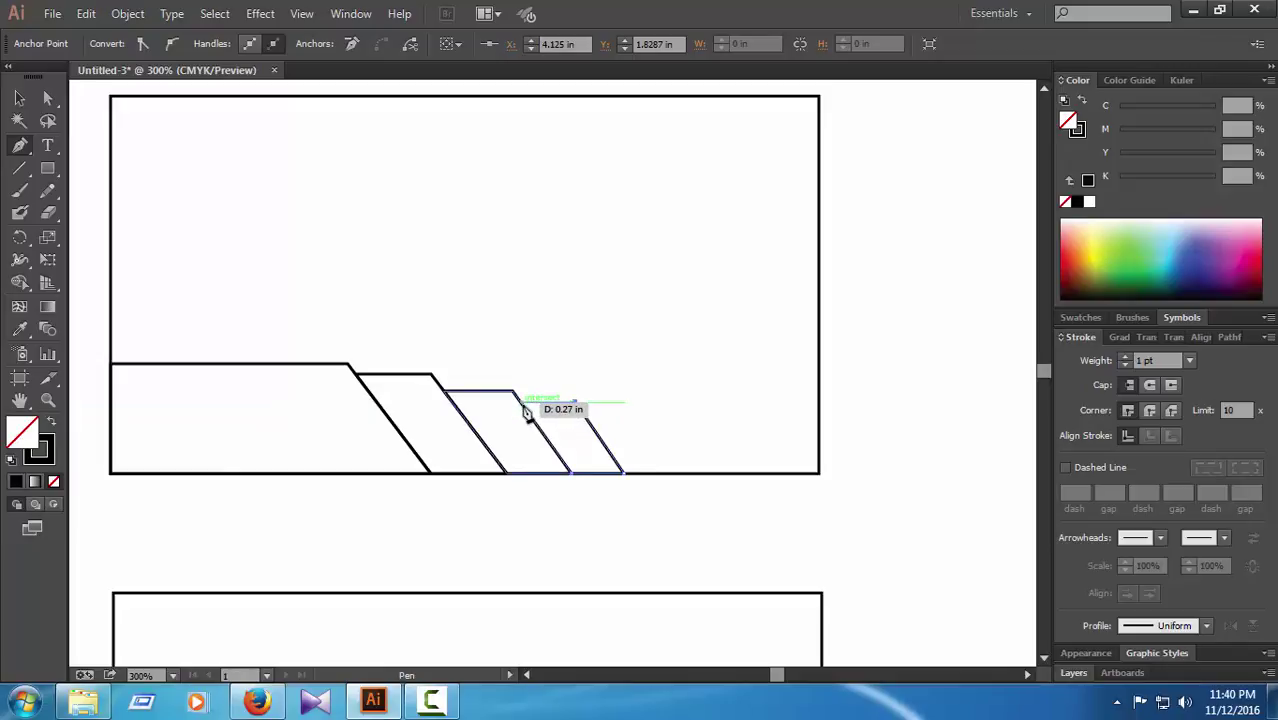
{"action": "left_click", "coordinate": [520, 403]}
{"action": "left_click", "coordinate": [574, 475]}
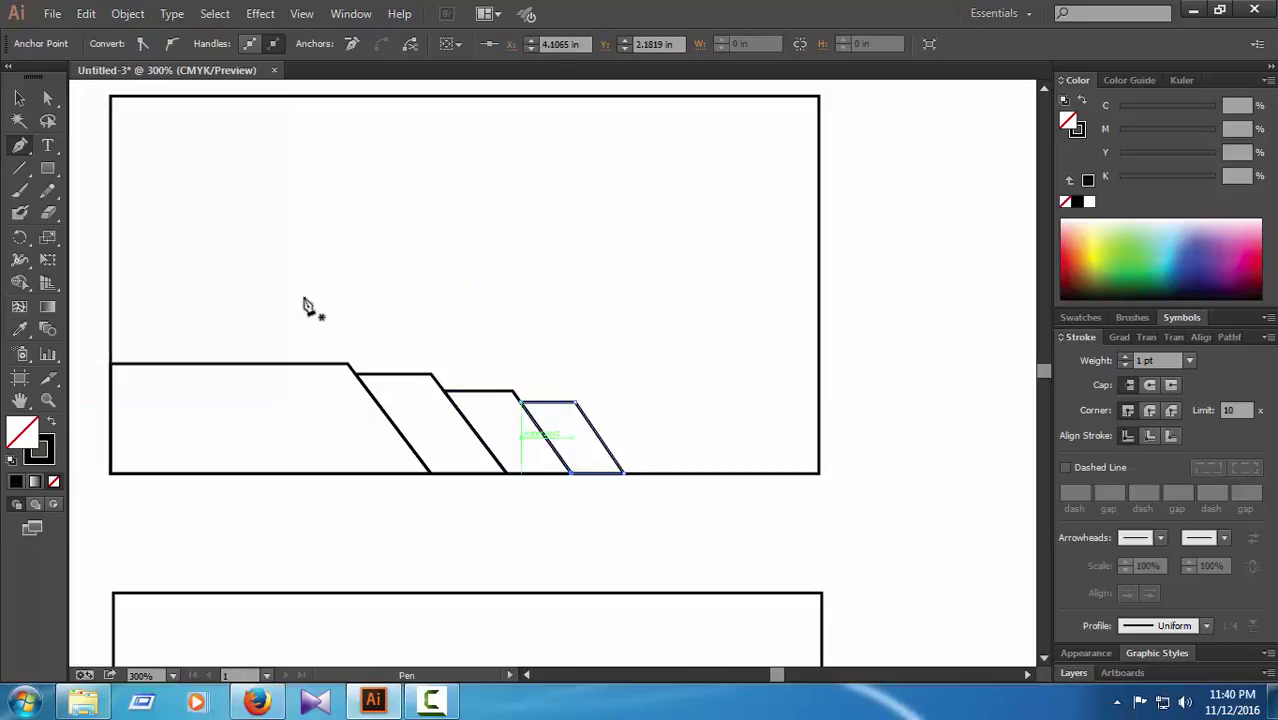
{"action": "left_click", "coordinate": [47, 97]}
{"action": "left_click", "coordinate": [897, 397]}
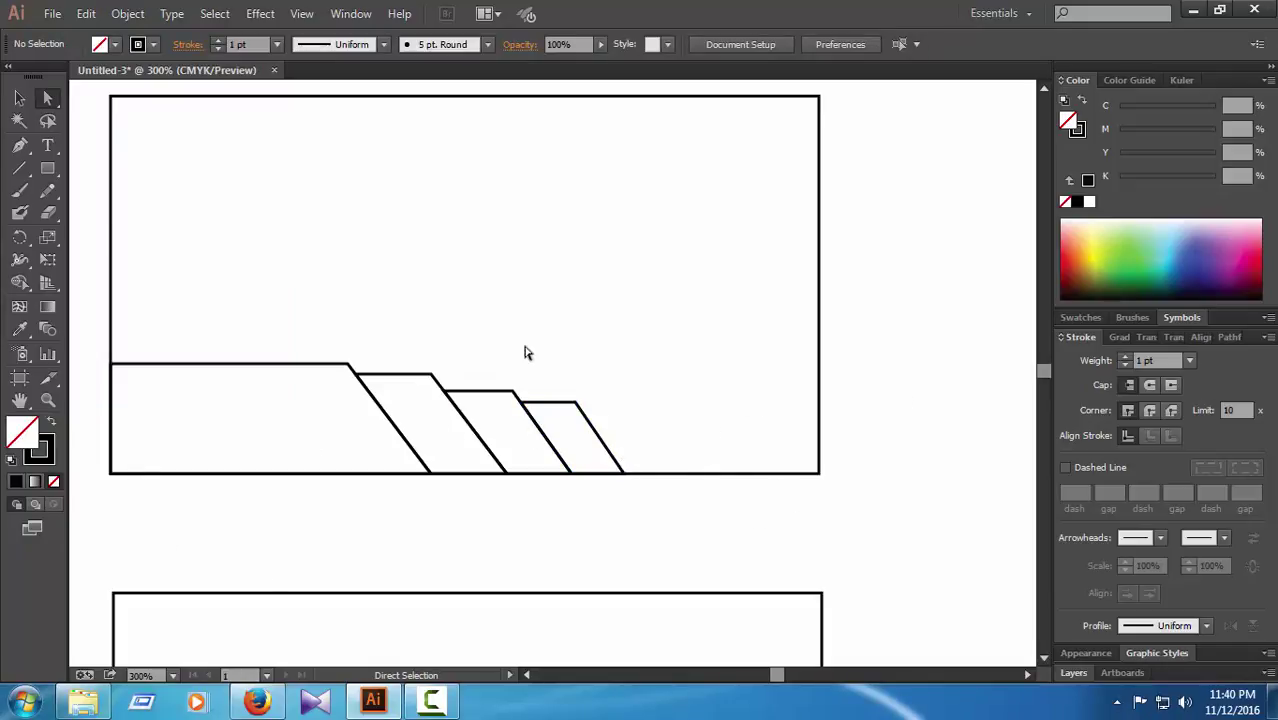
{"action": "left_click", "coordinate": [19, 146]}
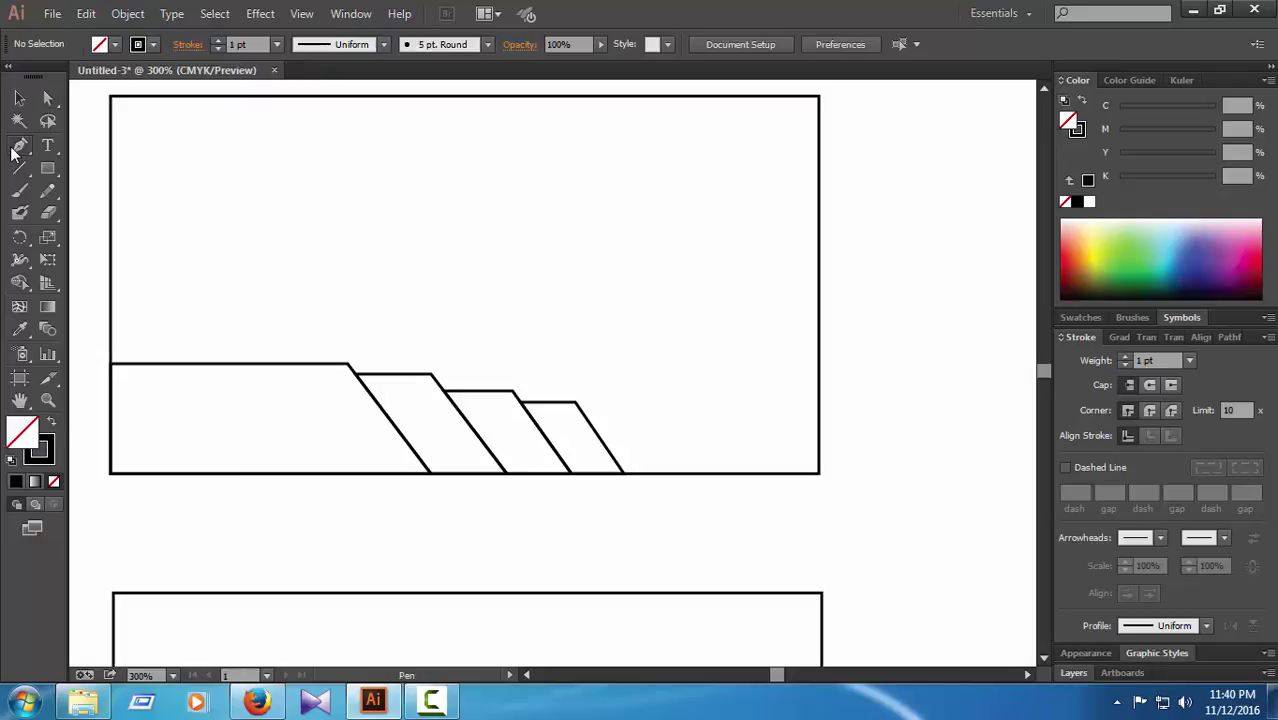
Step: Draw a low closed band from the fourth stripe's bottom corner to the card's bottom-right corner
{"action": "left_click", "coordinate": [624, 474]}
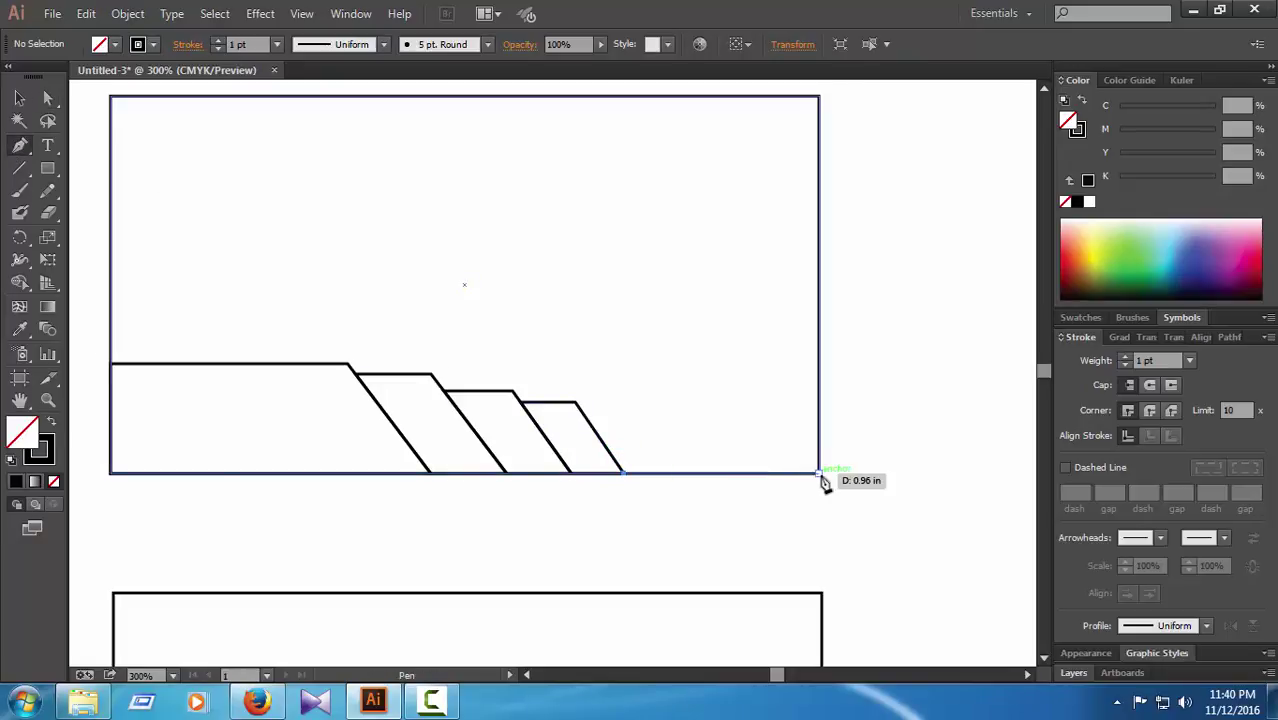
{"action": "left_click", "coordinate": [820, 474]}
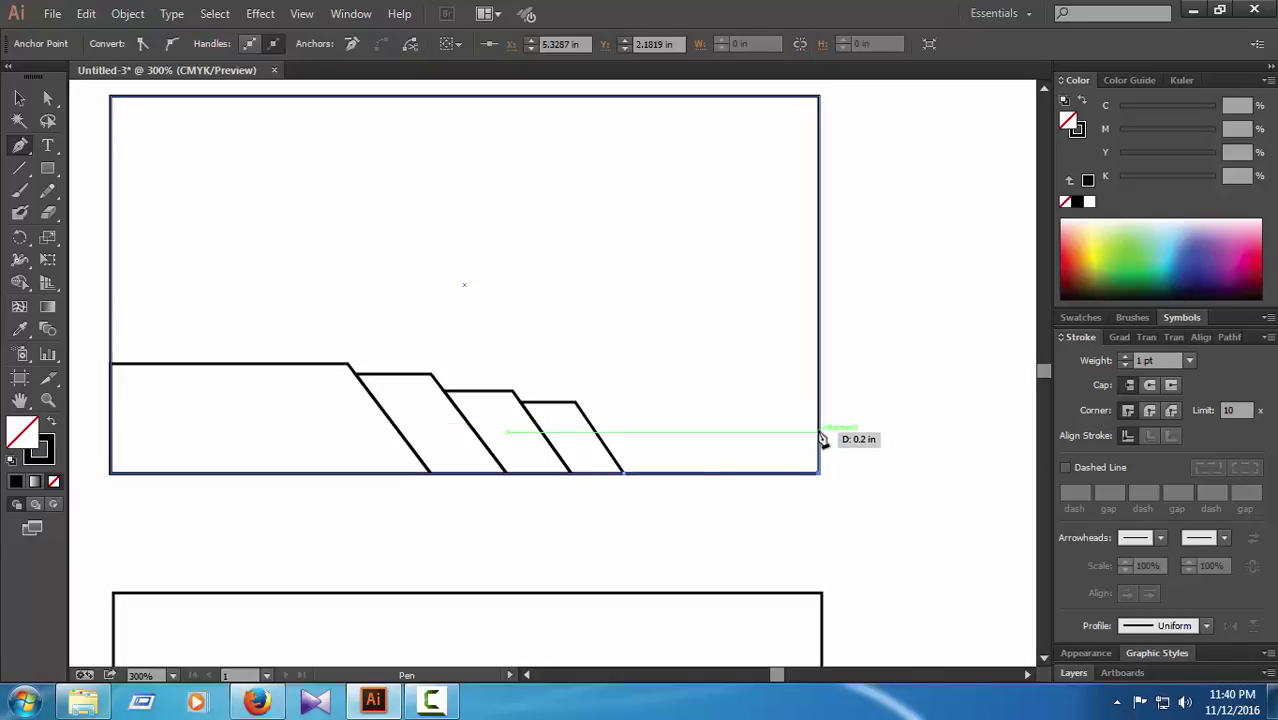
{"action": "left_click", "coordinate": [818, 427]}
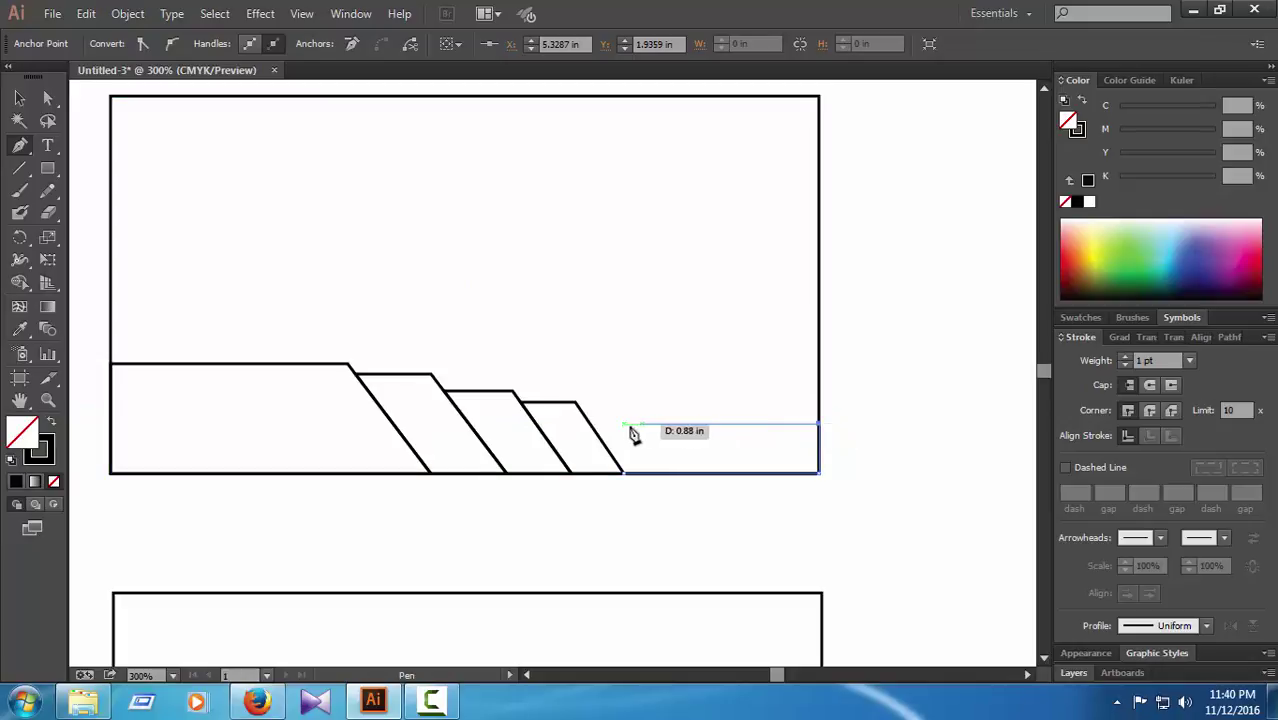
{"action": "left_click", "coordinate": [593, 428]}
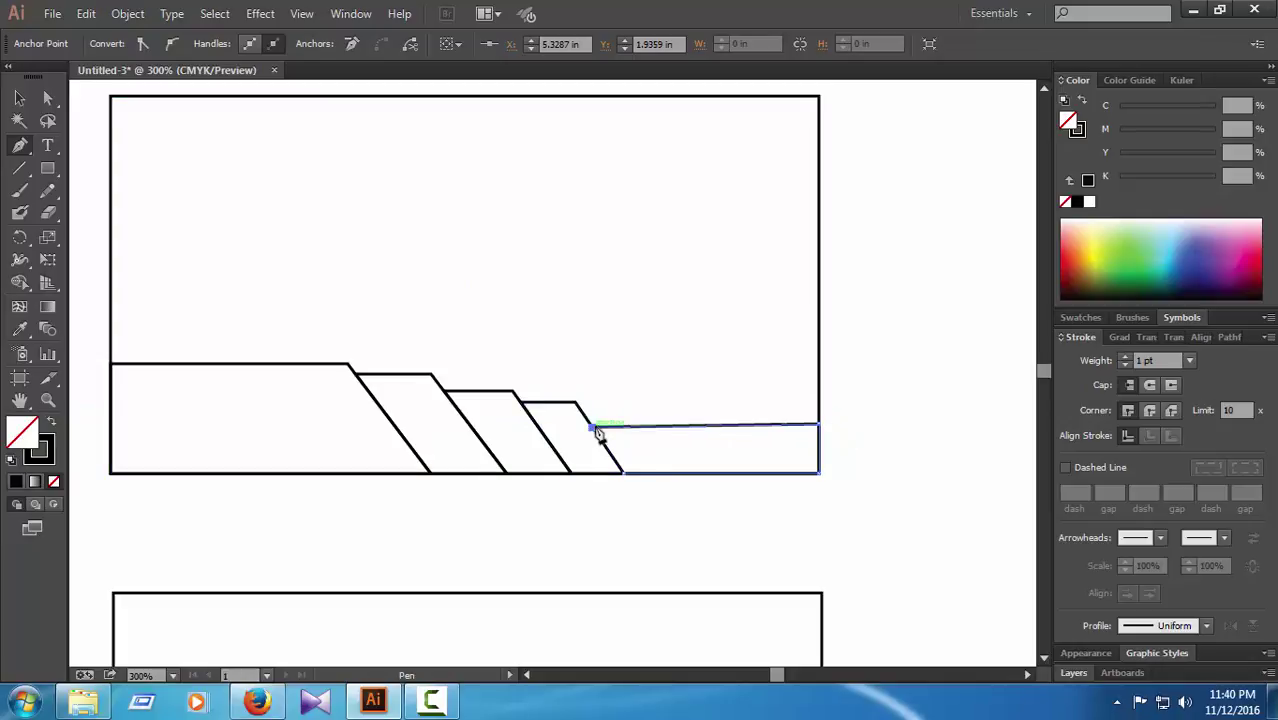
{"action": "left_click", "coordinate": [624, 474]}
{"action": "left_click", "coordinate": [47, 98]}
{"action": "left_click", "coordinate": [912, 420]}
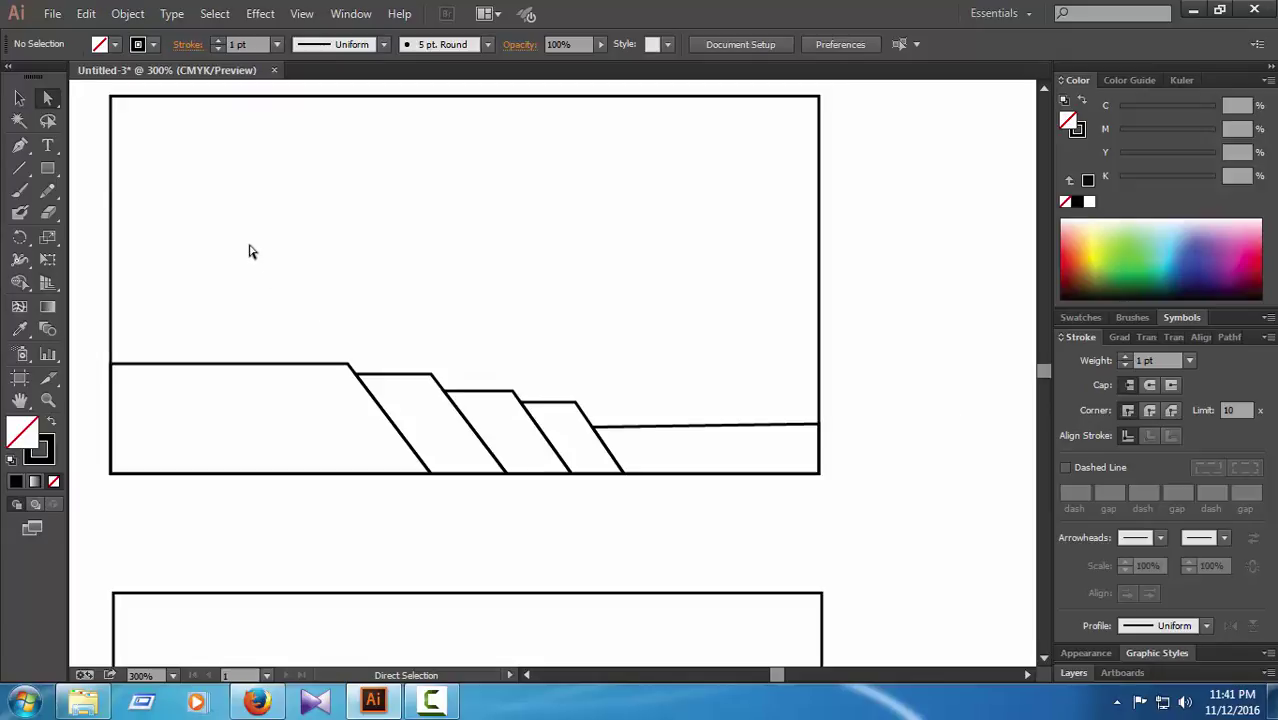
Step: Draw a small circle inside the bottom band and nudge it into position
{"action": "left_click", "coordinate": [50, 172]}
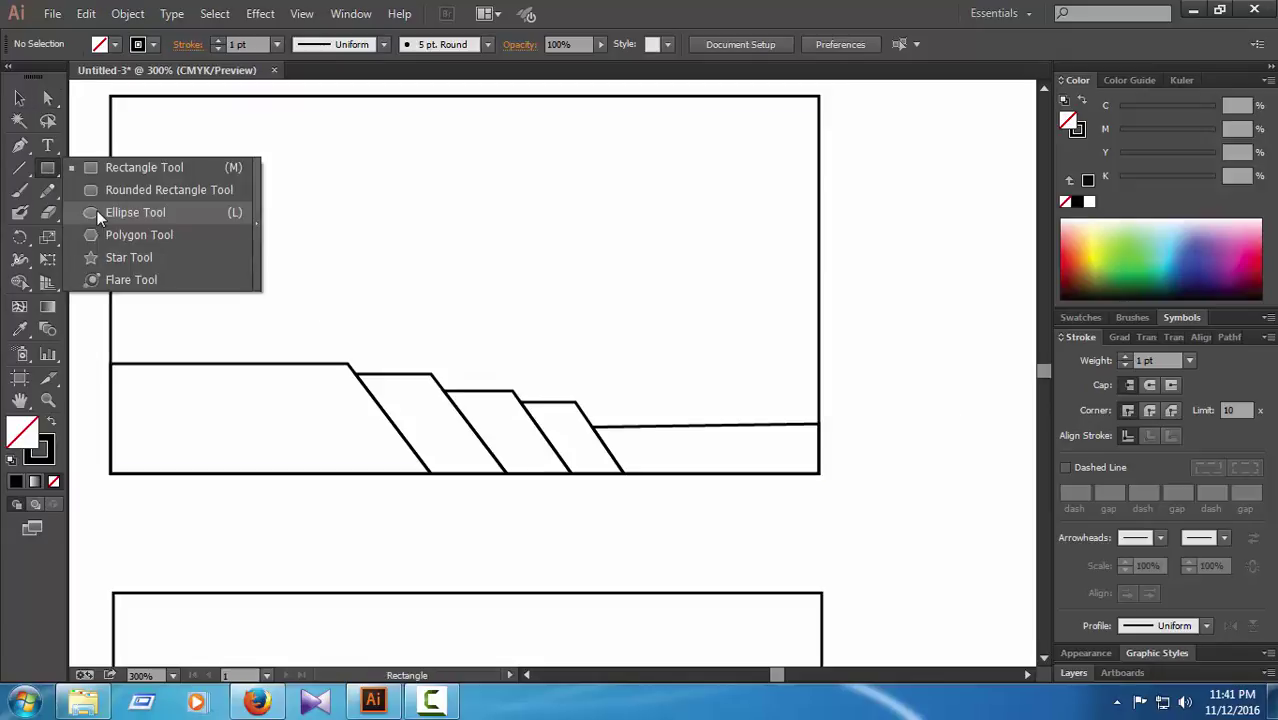
{"action": "left_click", "coordinate": [107, 213]}
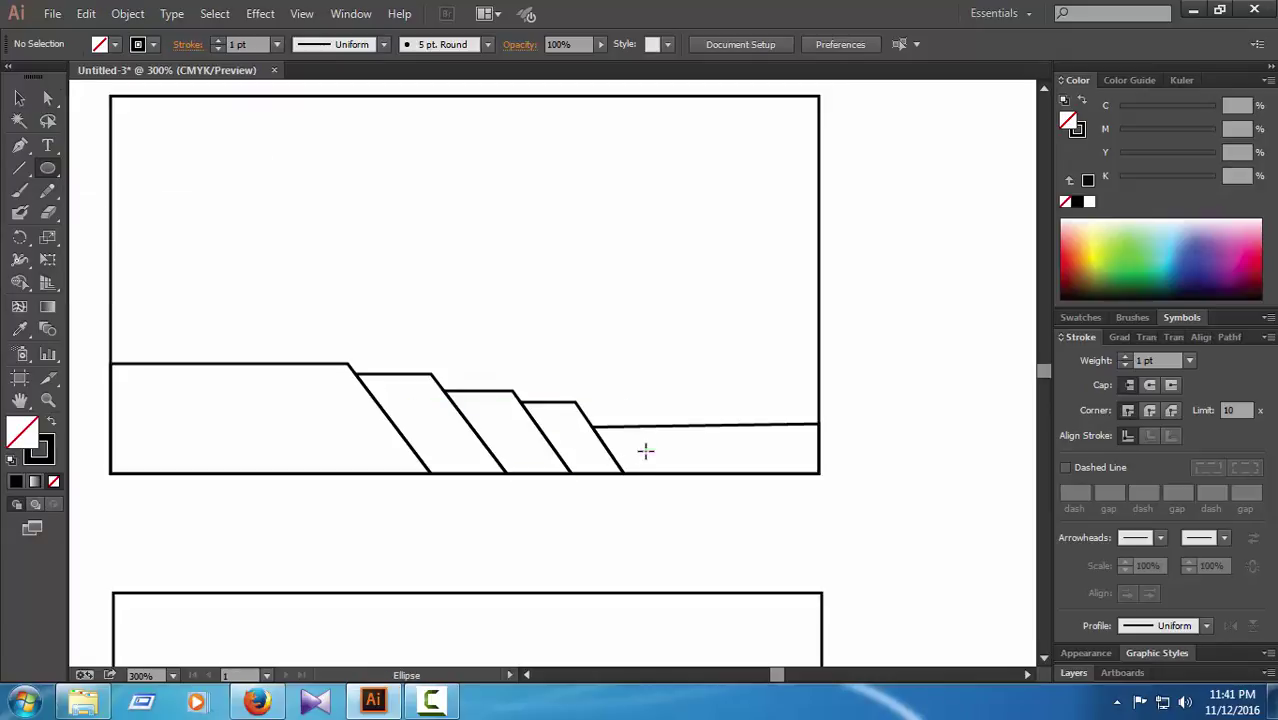
{"action": "left_click_drag", "start_coordinate": [640, 455], "coordinate": [641, 455]}
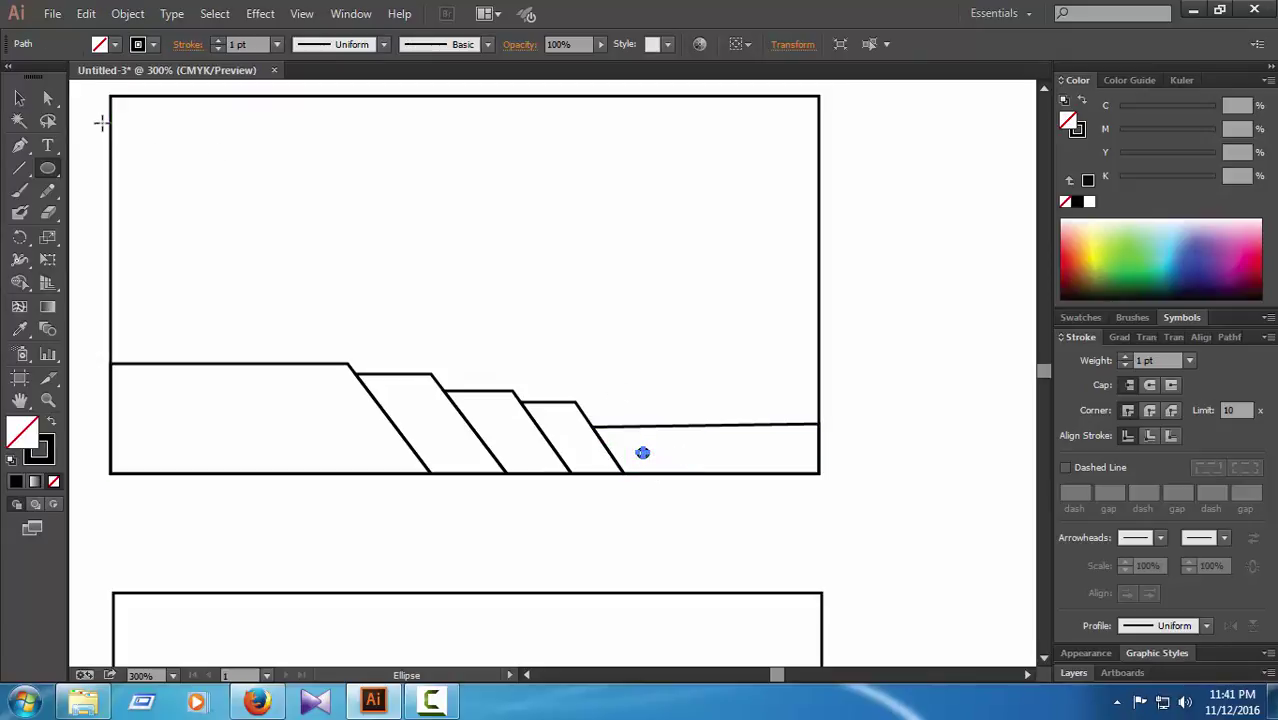
{"action": "left_click", "coordinate": [51, 100]}
{"action": "left_click", "coordinate": [825, 457]}
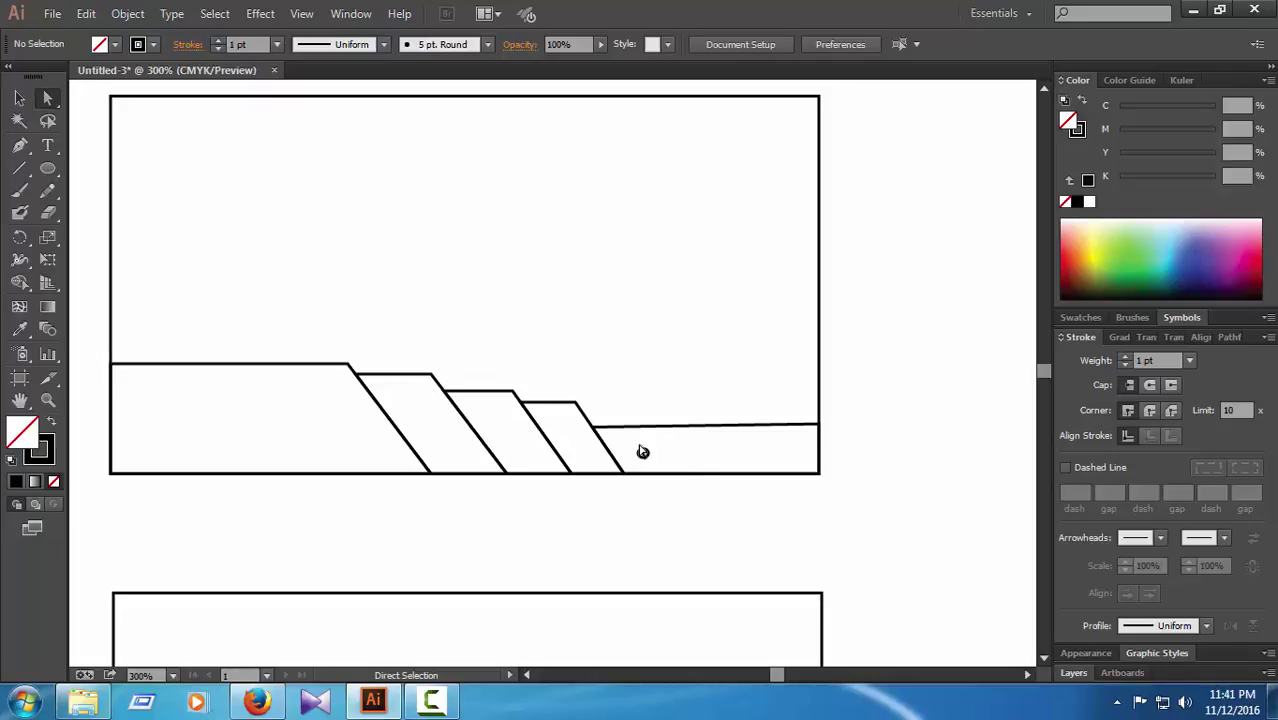
{"action": "left_click", "coordinate": [643, 455]}
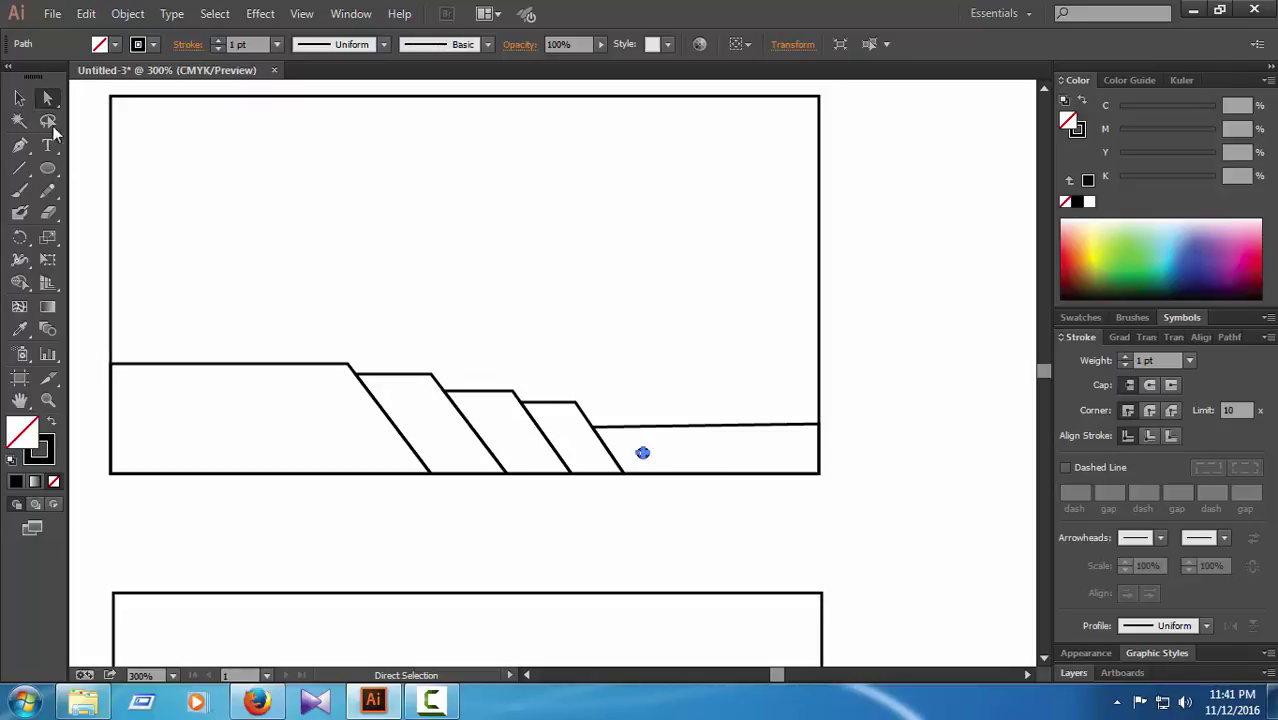
{"action": "left_click", "coordinate": [20, 99]}
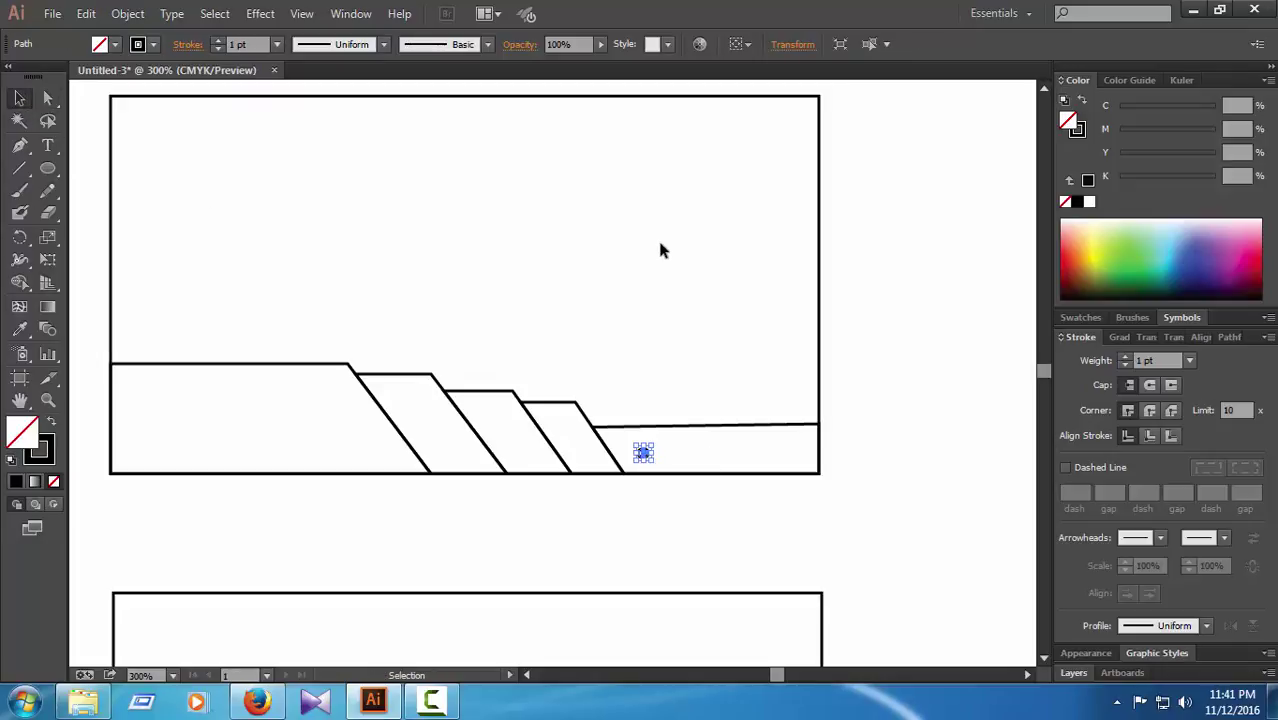
{"action": "key", "text": "Left"}
{"action": "key", "text": "Left"}
{"action": "key", "text": "Left"}
{"action": "key", "text": "Right"}
{"action": "key", "text": "Up"}
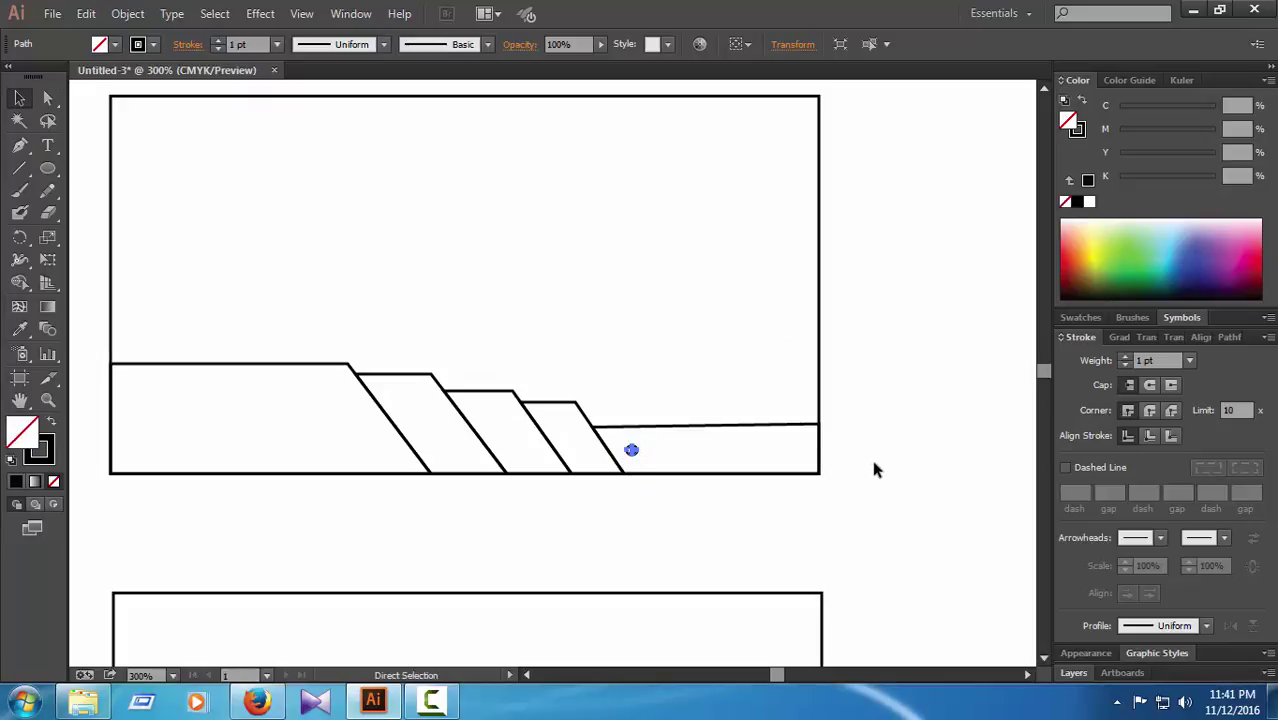
Step: Copy the circle and place a matching-size duplicate beside it in the band
{"action": "key", "text": "ctrl+c"}
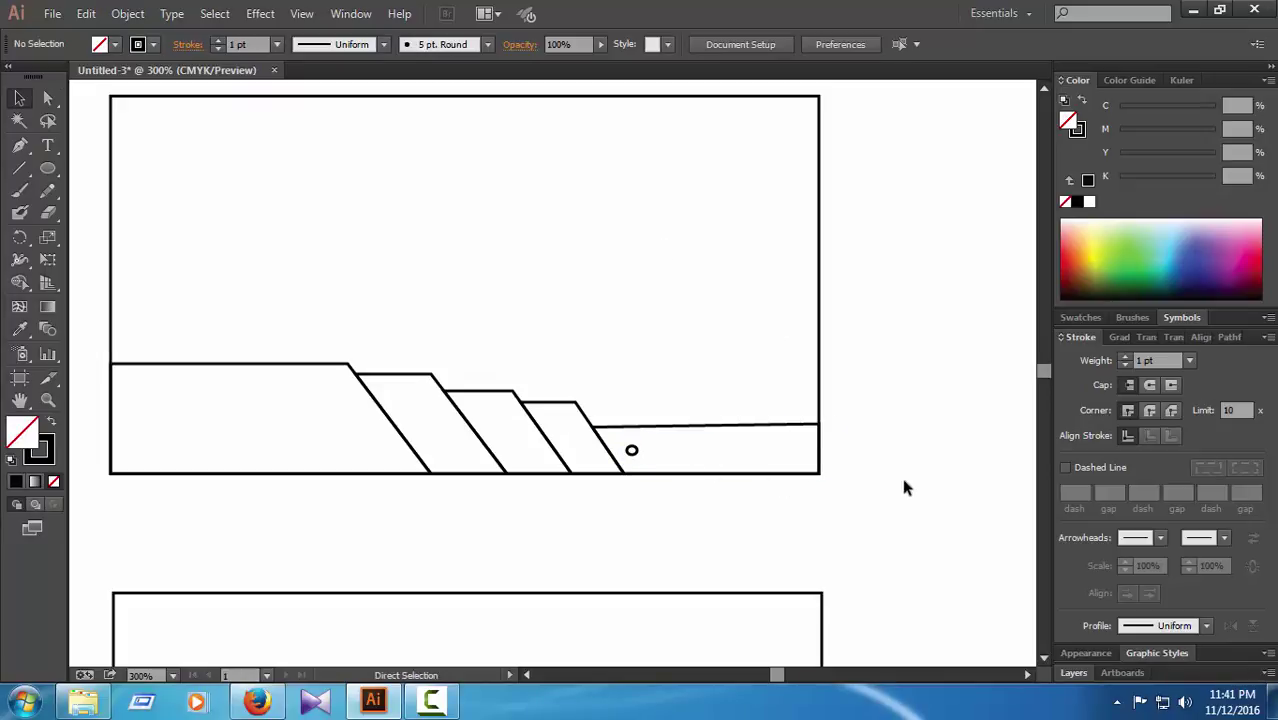
{"action": "key", "text": "ctrl+v"}
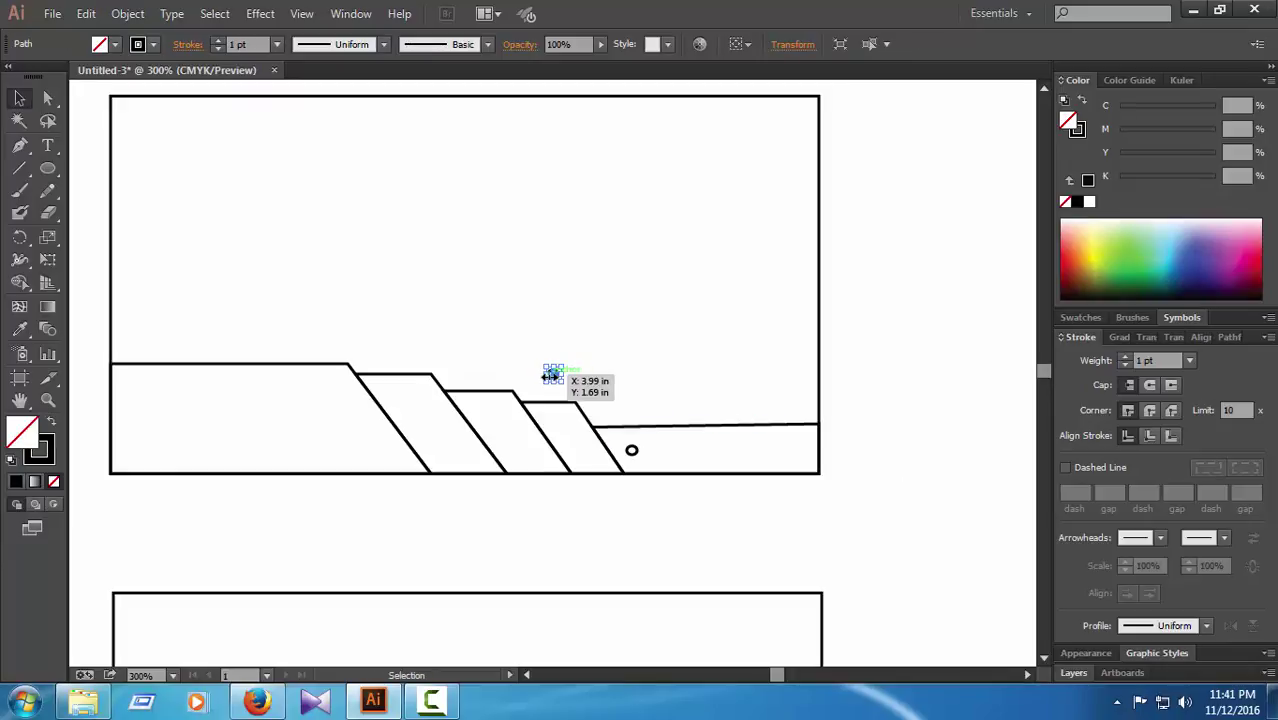
{"action": "left_click_drag", "start_coordinate": [555, 375], "coordinate": [655, 451]}
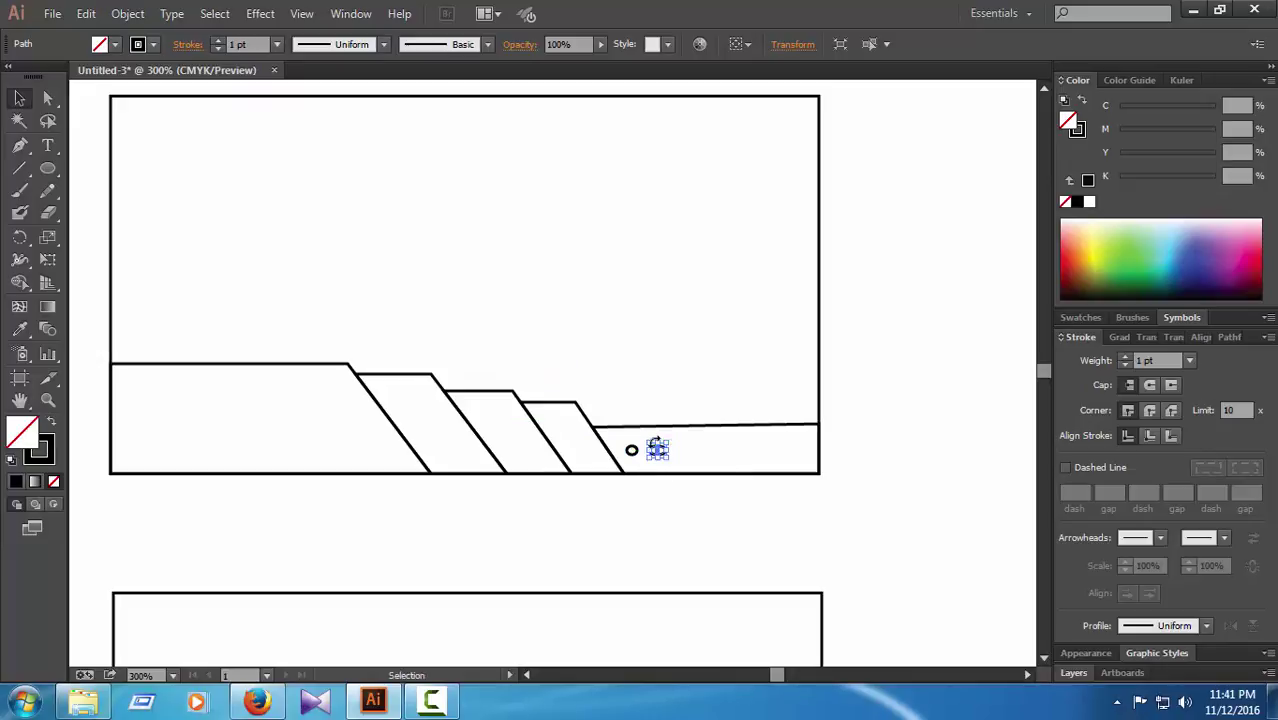
{"action": "left_click_drag", "start_coordinate": [657, 447], "coordinate": [663, 447]}
{"action": "left_click", "coordinate": [874, 458]}
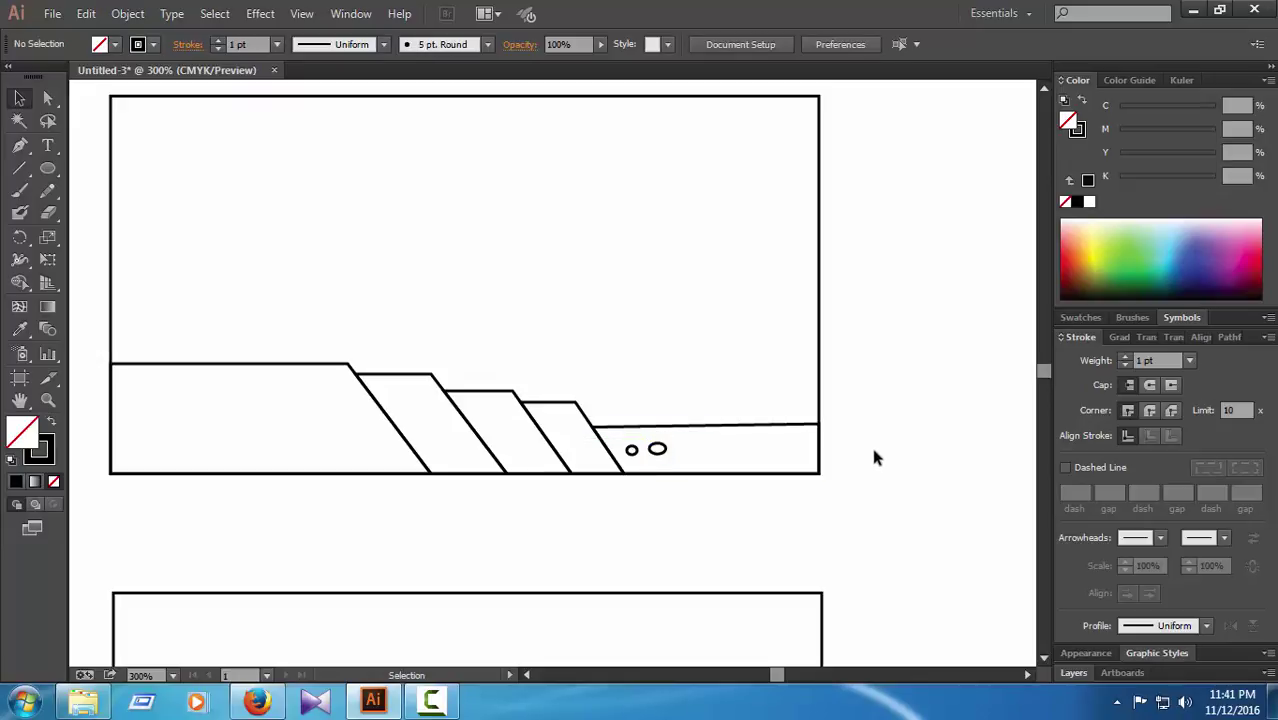
{"action": "left_click", "coordinate": [657, 450]}
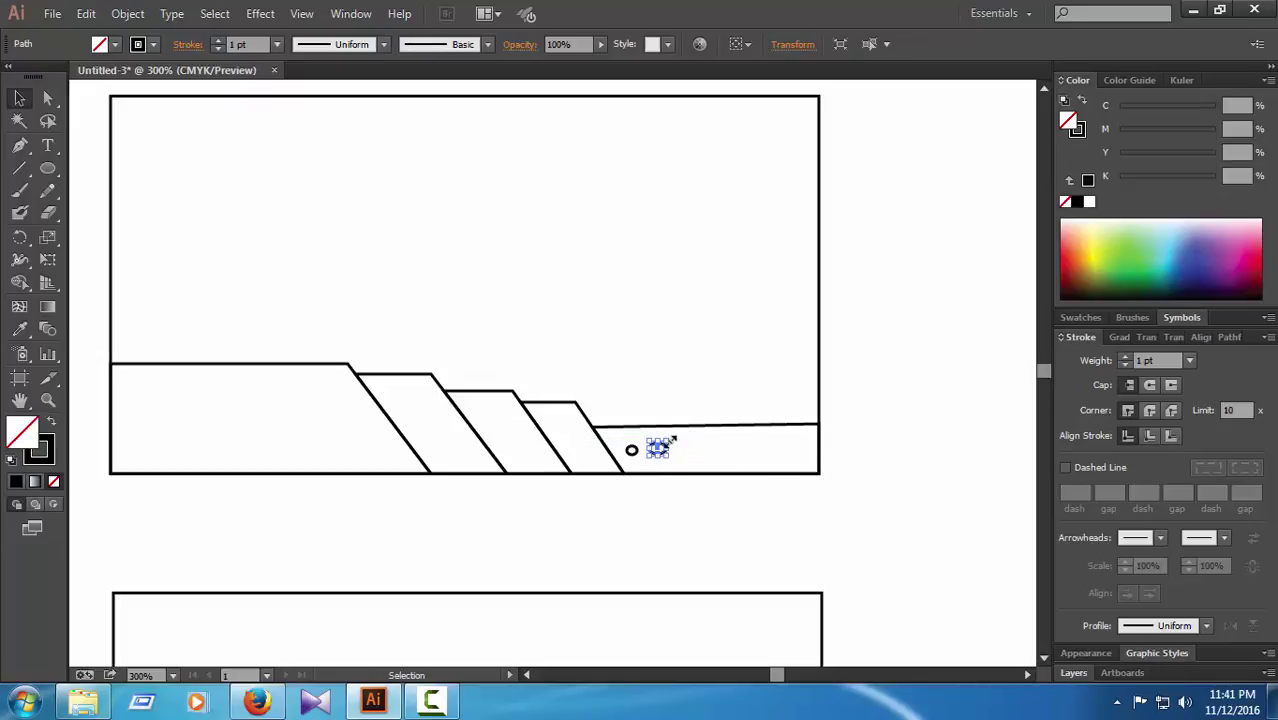
{"action": "left_click_drag", "start_coordinate": [666, 442], "coordinate": [655, 451]}
{"action": "left_click", "coordinate": [800, 462]}
{"action": "left_click", "coordinate": [668, 456]}
{"action": "left_click", "coordinate": [904, 514]}
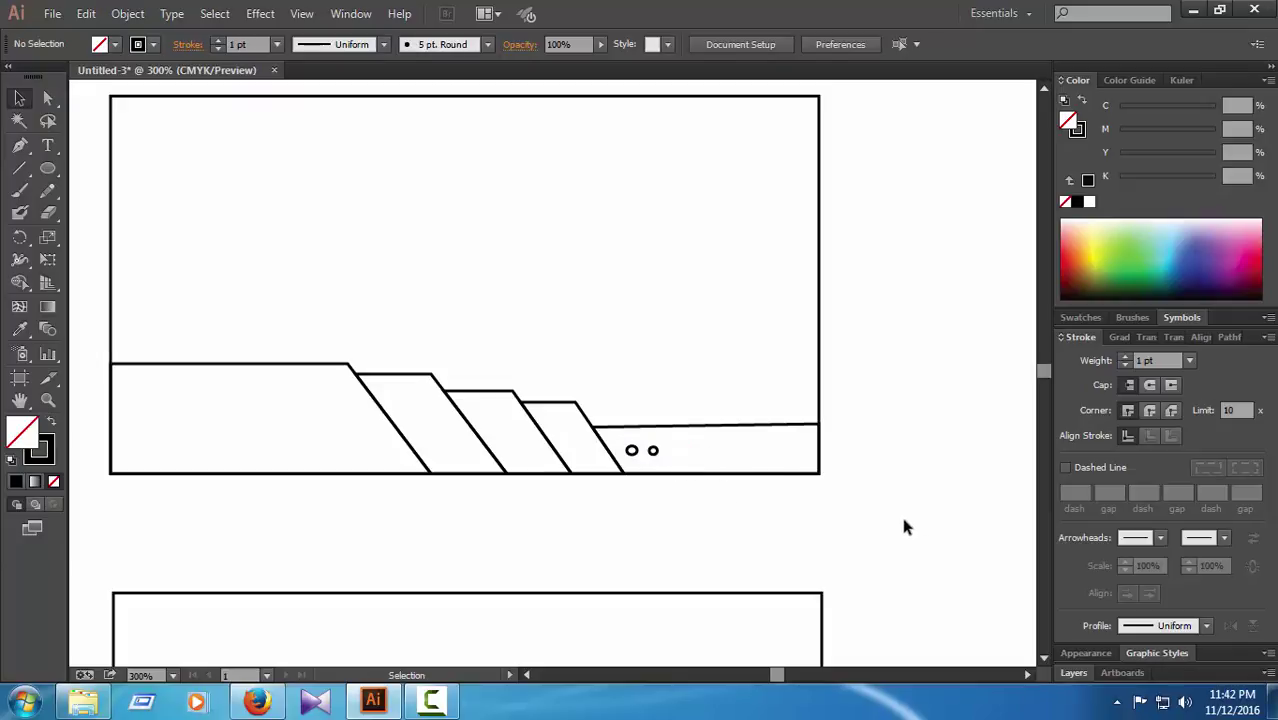
{"action": "left_click", "coordinate": [655, 452]}
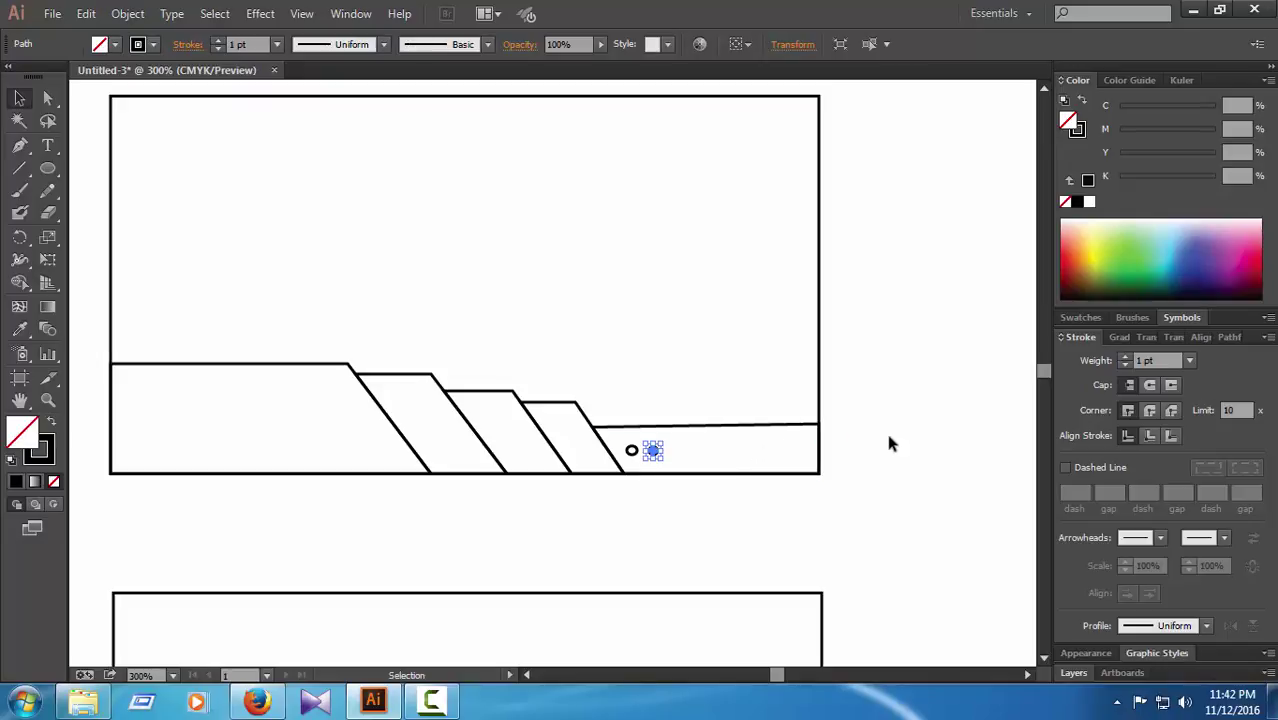
{"action": "left_click", "coordinate": [891, 442]}
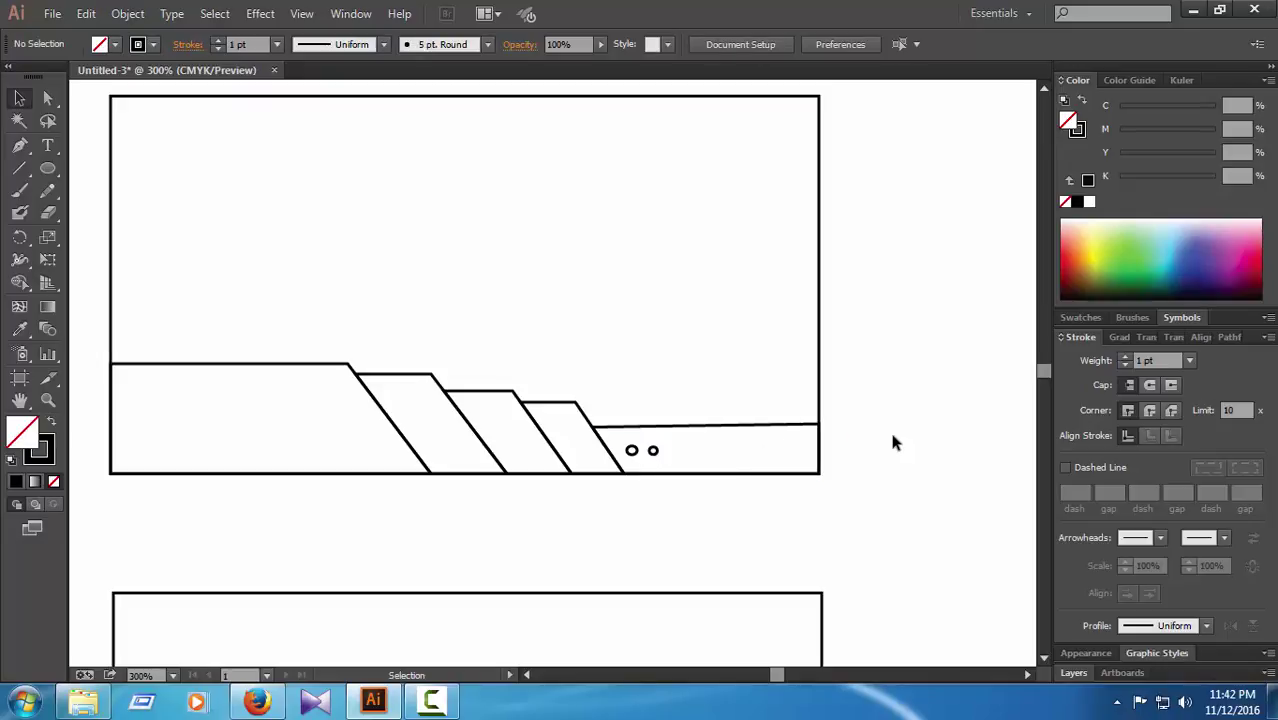
Step: Zoom in on the two circles and slightly resize the second one
{"action": "key", "text": "ctrl+plus"}
{"action": "key", "text": "ctrl+plus"}
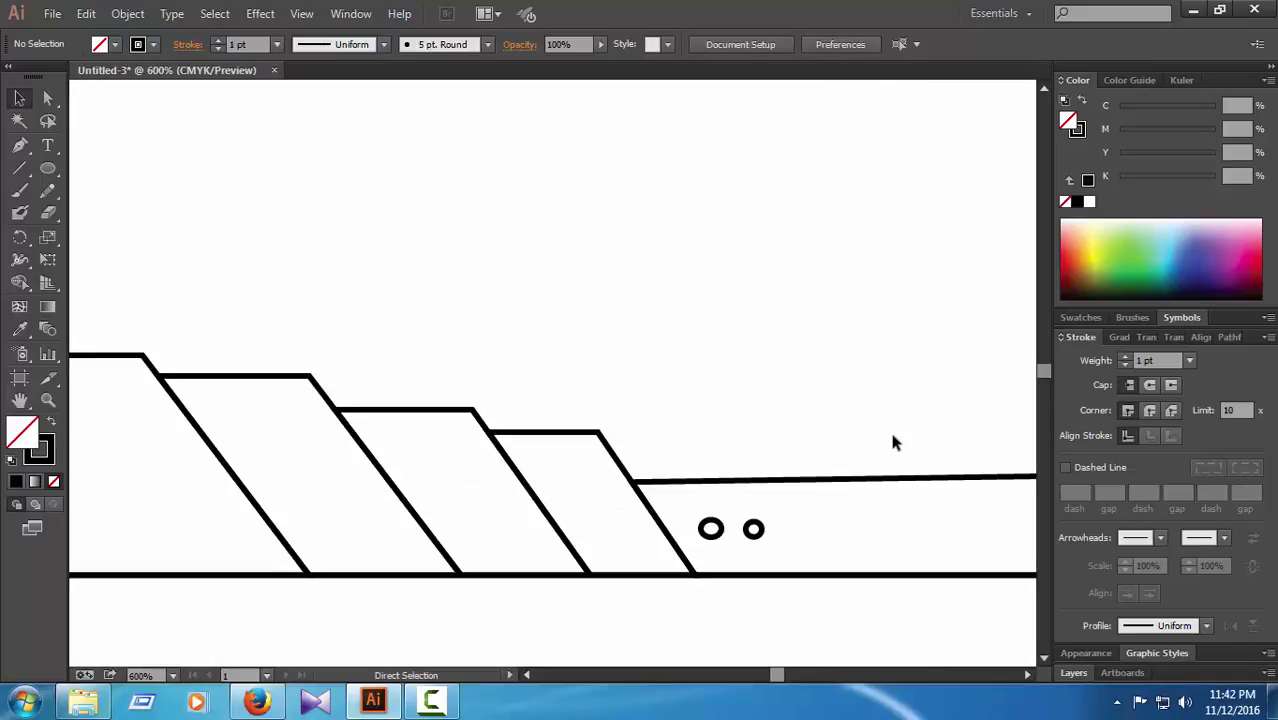
{"action": "left_click", "coordinate": [1030, 674]}
{"action": "left_click", "coordinate": [1030, 674]}
{"action": "key", "text": "ctrl+plus"}
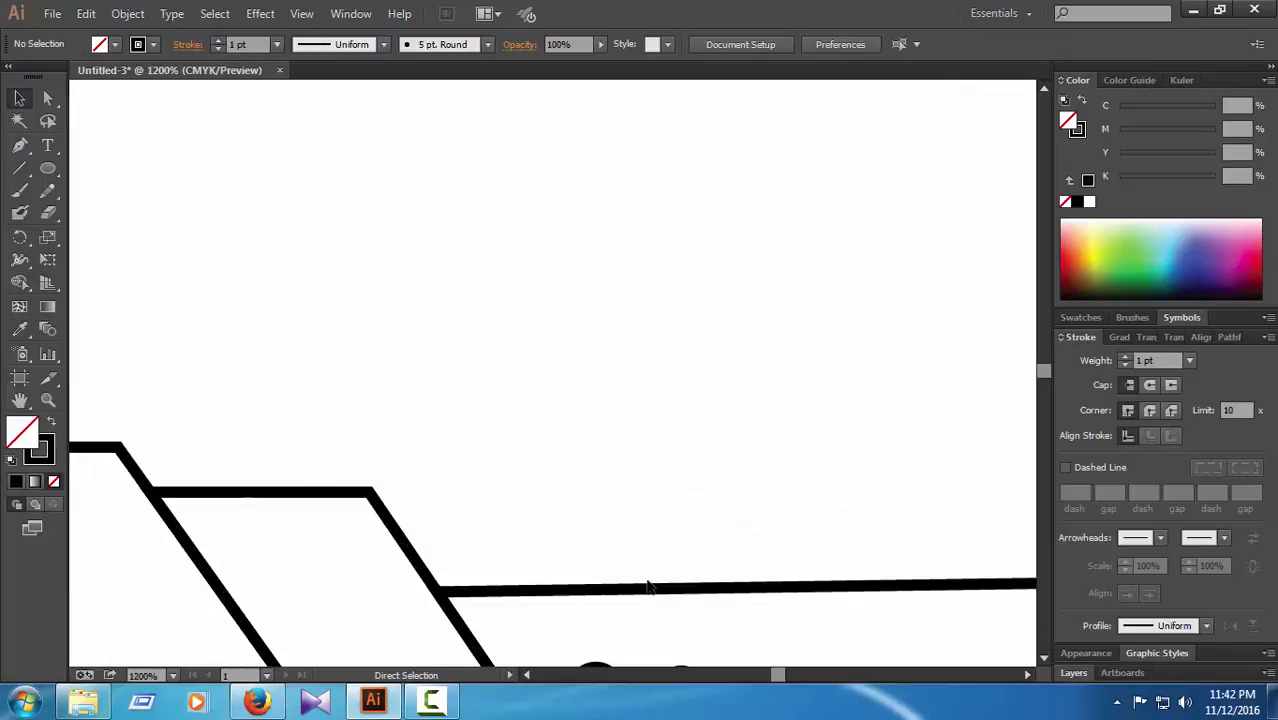
{"action": "key", "text": "ctrl+minus"}
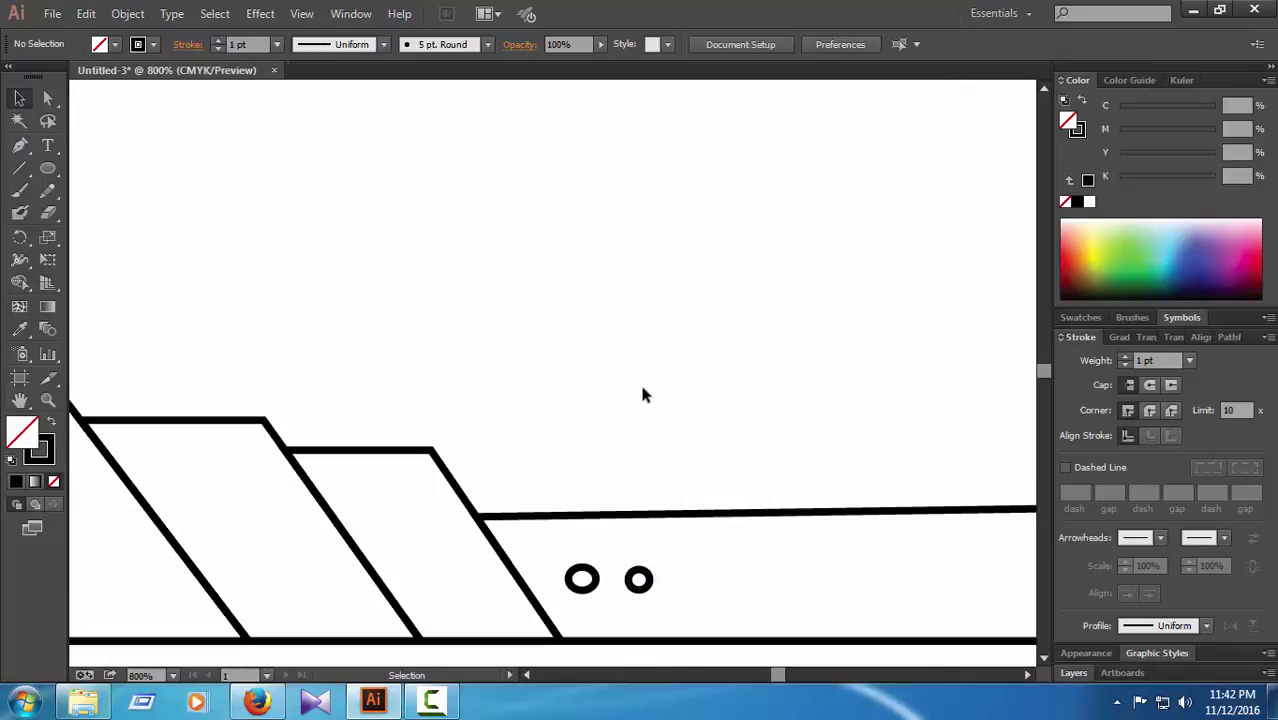
{"action": "left_click", "coordinate": [639, 579]}
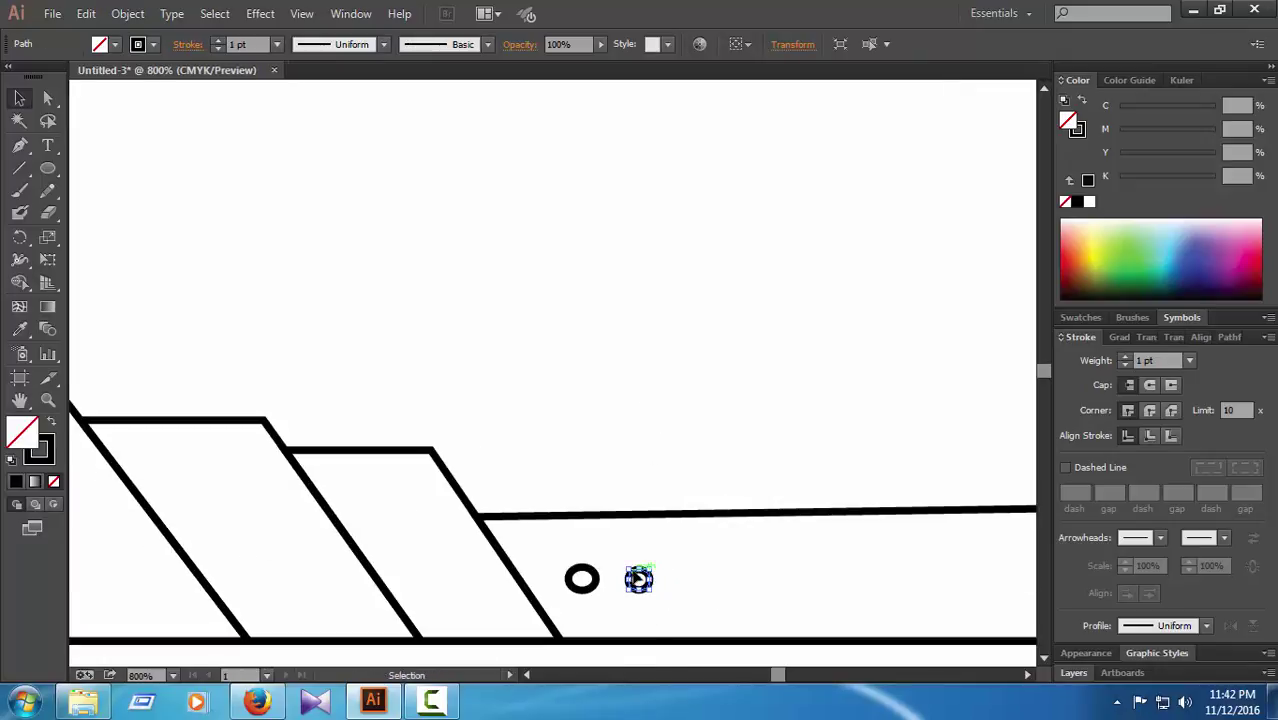
{"action": "left_click_drag", "start_coordinate": [625, 566], "coordinate": [621, 555]}
{"action": "left_click", "coordinate": [672, 588]}
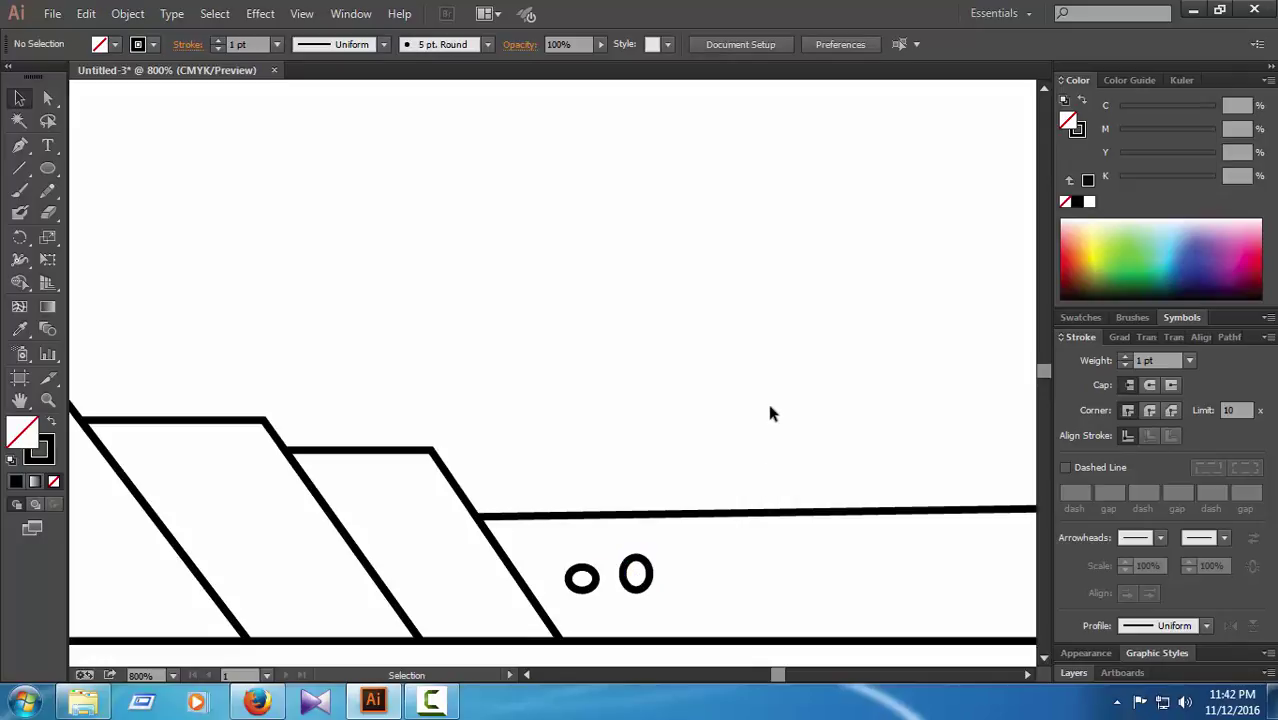
Step: Paste a copy of the tall oval and resize it into the row to its right
{"action": "left_click", "coordinate": [636, 572]}
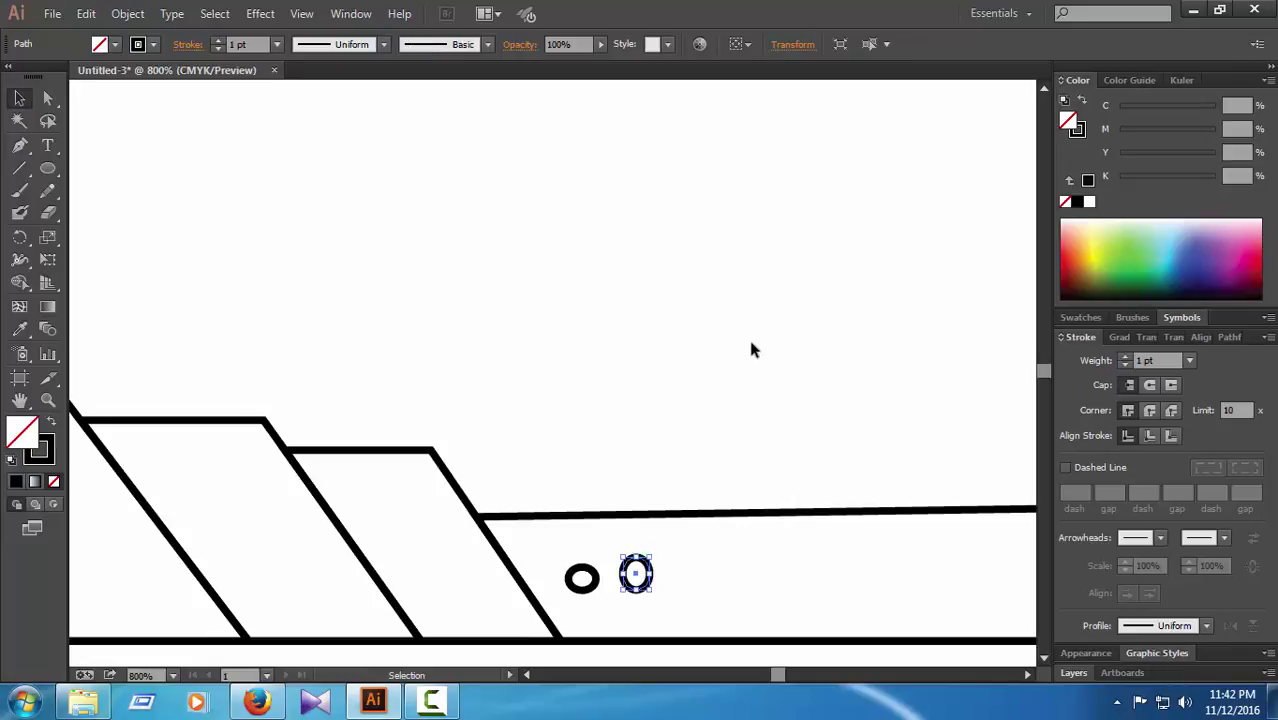
{"action": "key", "text": "a"}
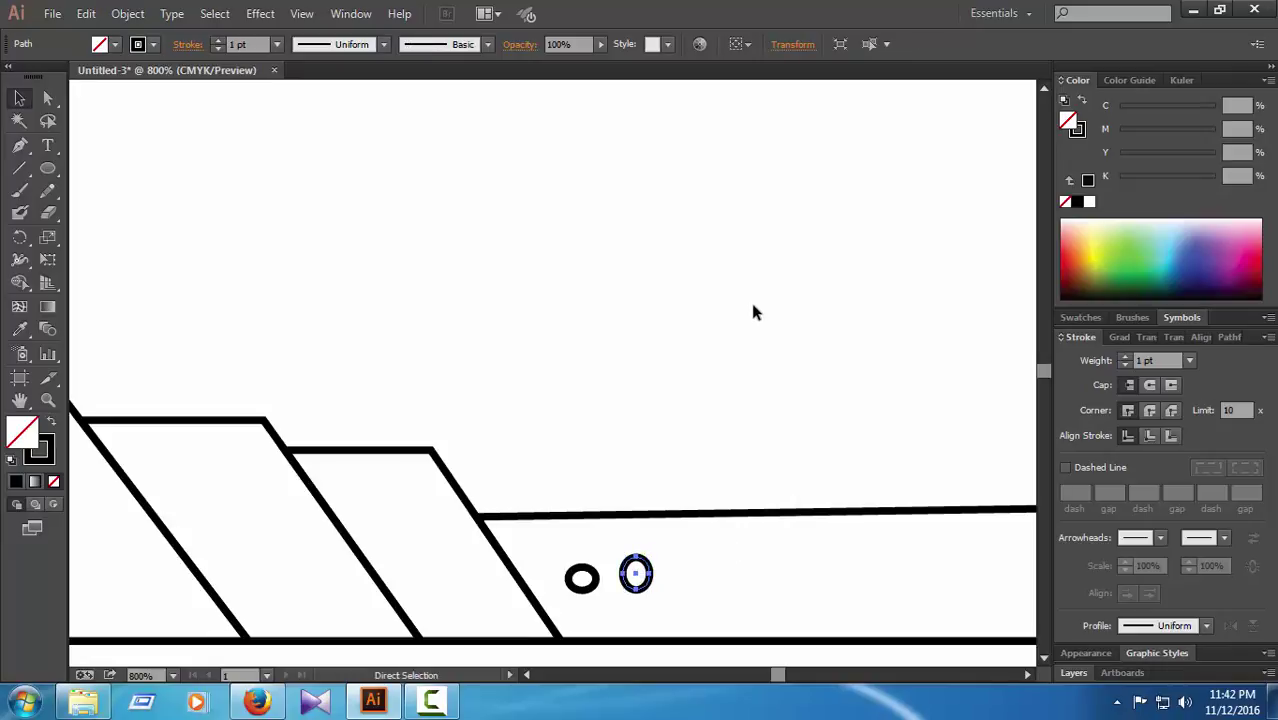
{"action": "key", "text": "ctrl+v"}
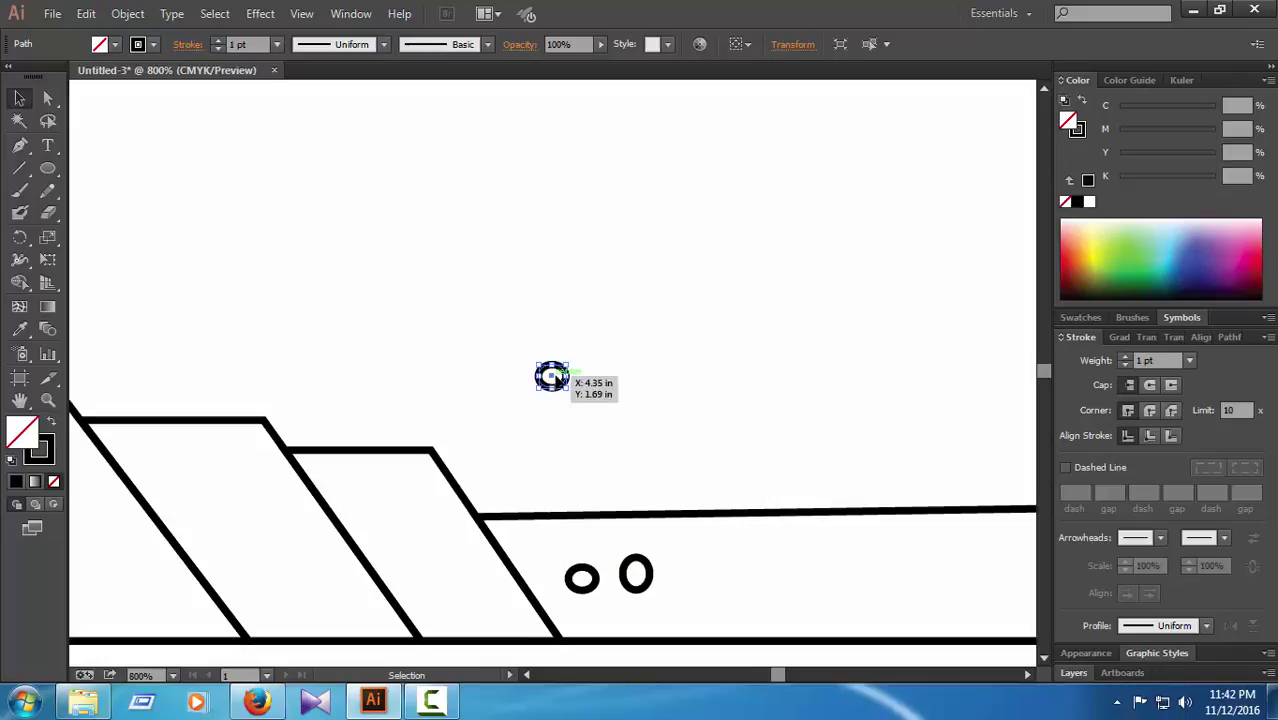
{"action": "left_click", "coordinate": [699, 394]}
{"action": "left_click_drag", "start_coordinate": [565, 376], "coordinate": [703, 565]}
{"action": "left_click", "coordinate": [730, 577]}
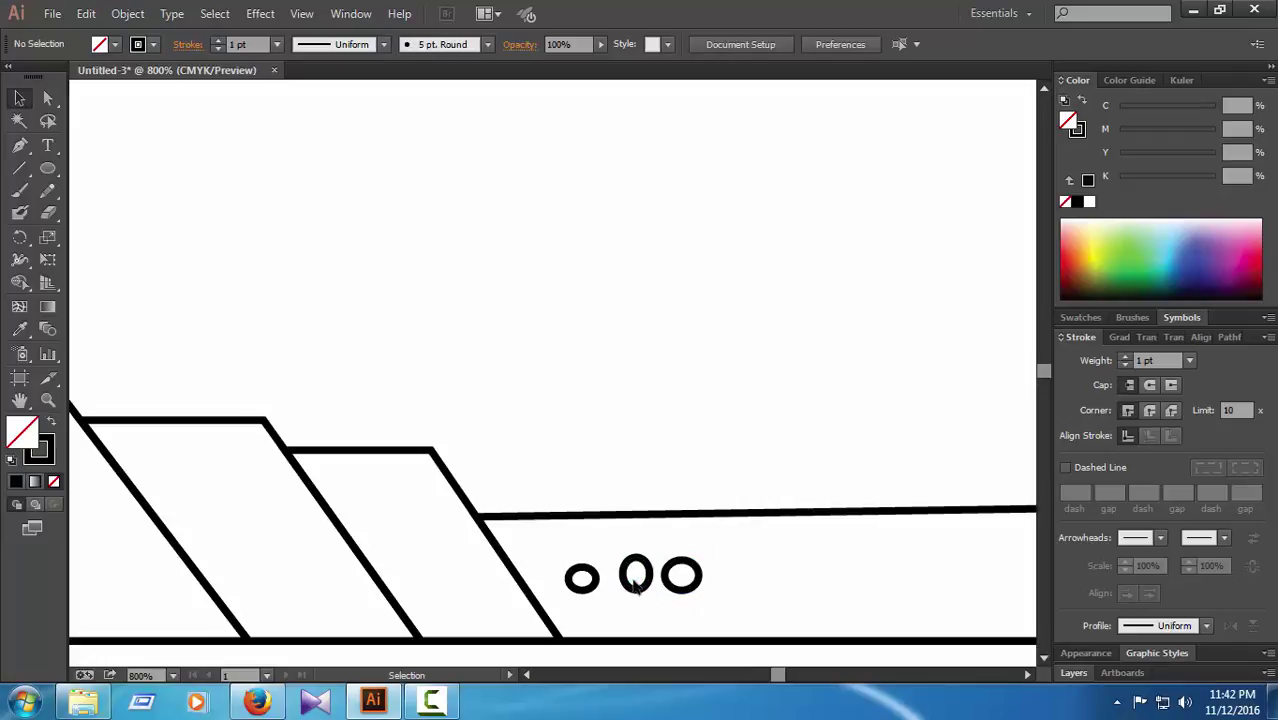
Step: Delete the tall oval and nudge the new ring left toward the first ring
{"action": "left_click", "coordinate": [631, 586]}
{"action": "key", "text": "Delete"}
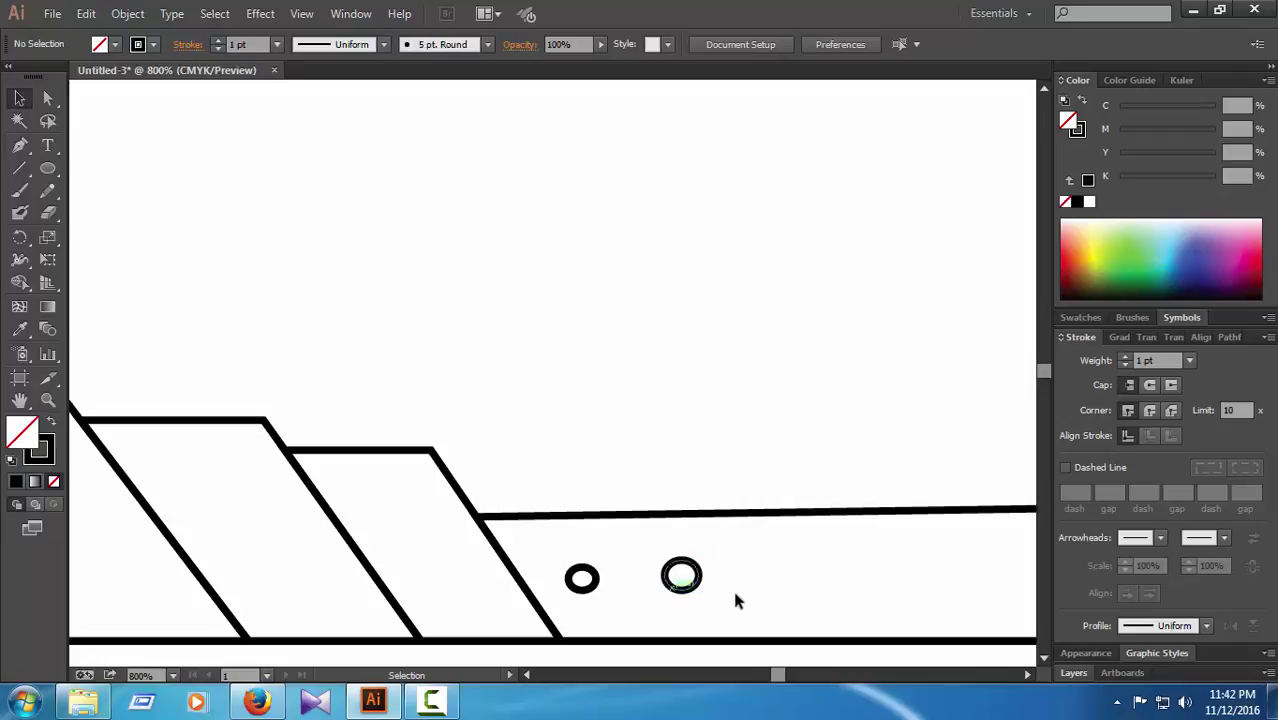
{"action": "left_click", "coordinate": [700, 566]}
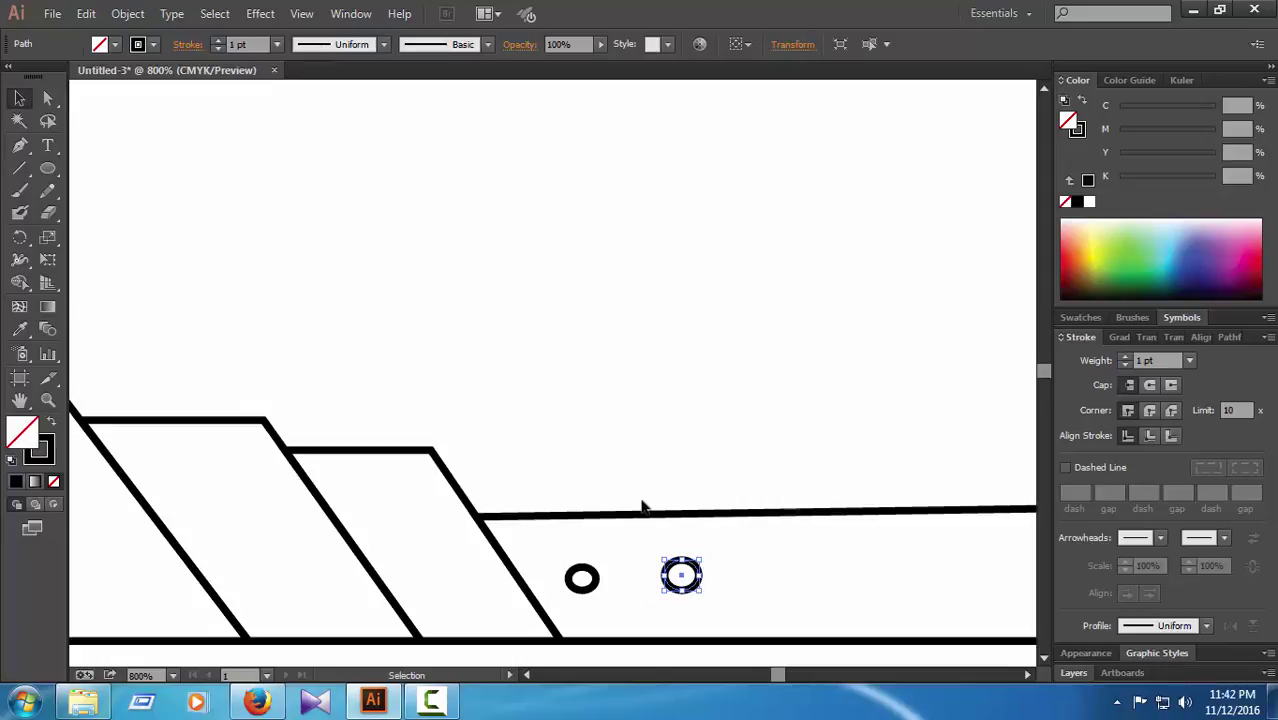
{"action": "key", "text": "Left"}
{"action": "key", "text": "Left"}
{"action": "key", "text": "Left"}
{"action": "key", "text": "Left"}
{"action": "key", "text": "Left"}
{"action": "key", "text": "Left"}
{"action": "key", "text": "Left"}
{"action": "key", "text": "Left"}
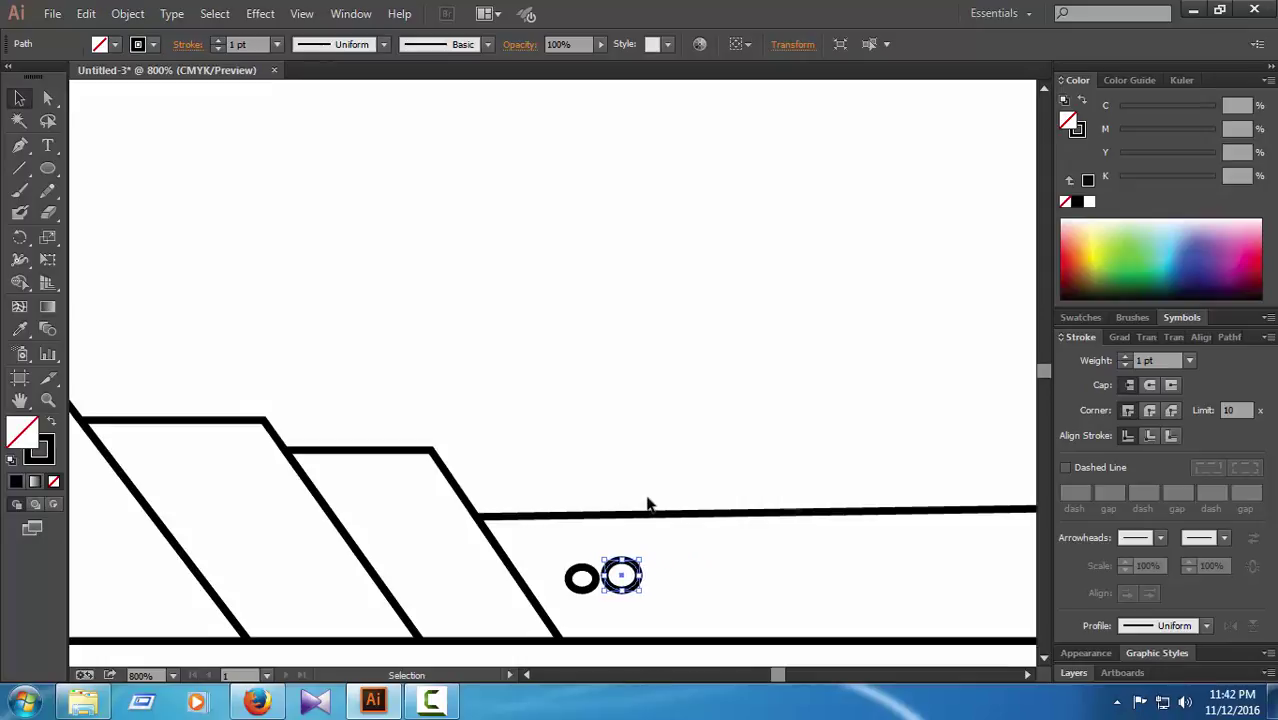
{"action": "key", "text": "Right"}
{"action": "key", "text": "Right"}
{"action": "key", "text": "Left"}
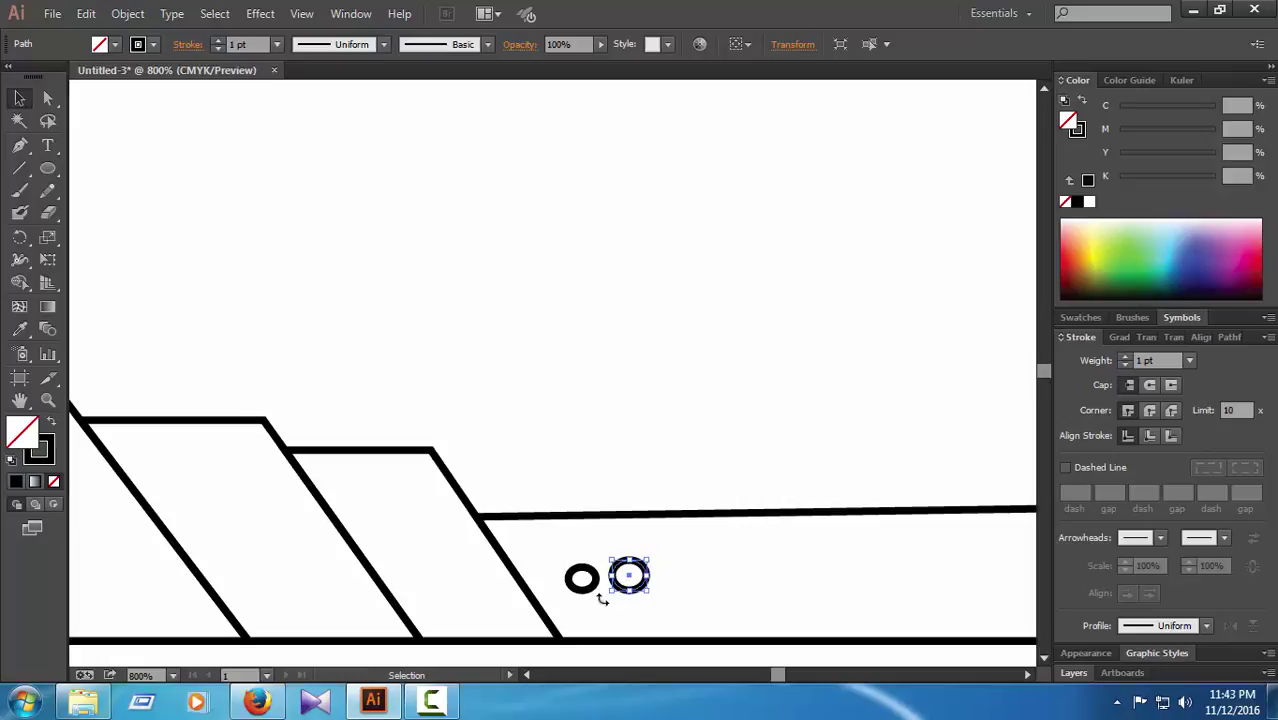
{"action": "left_click", "coordinate": [675, 583]}
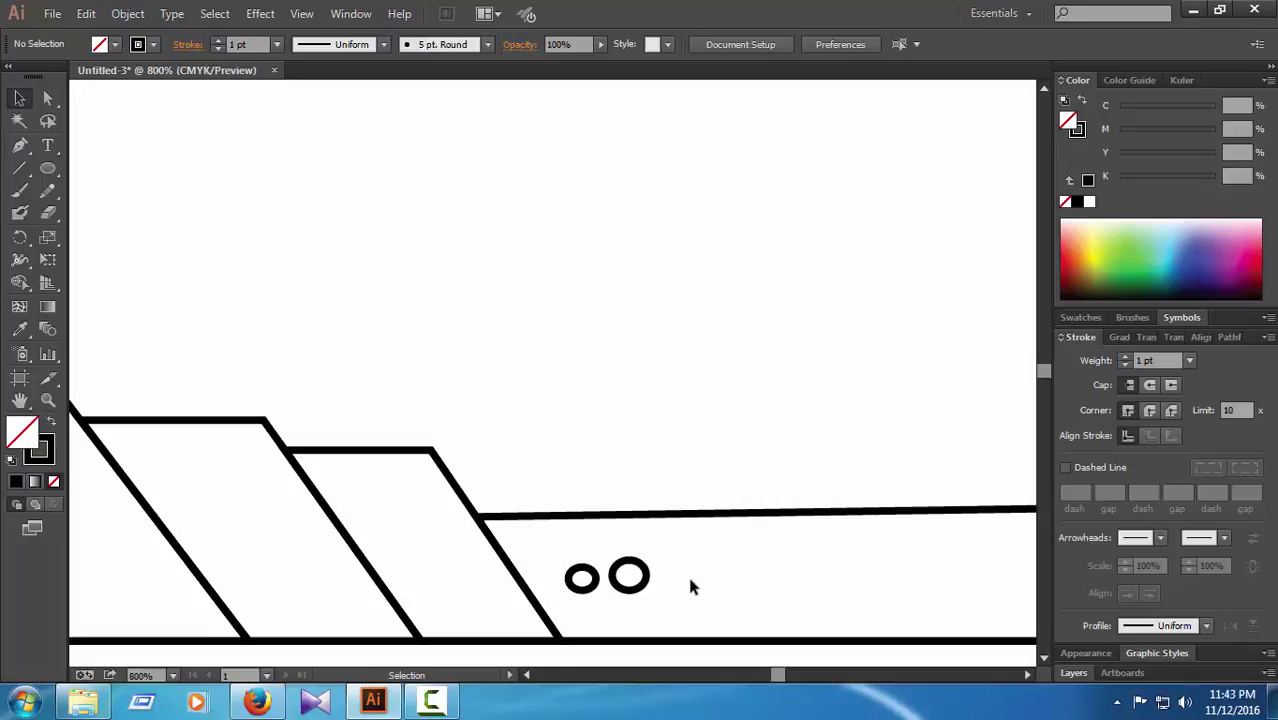
Step: Paste two ring copies after the second ring, nudging the fourth right and down into line
{"action": "key", "text": "ctrl+v"}
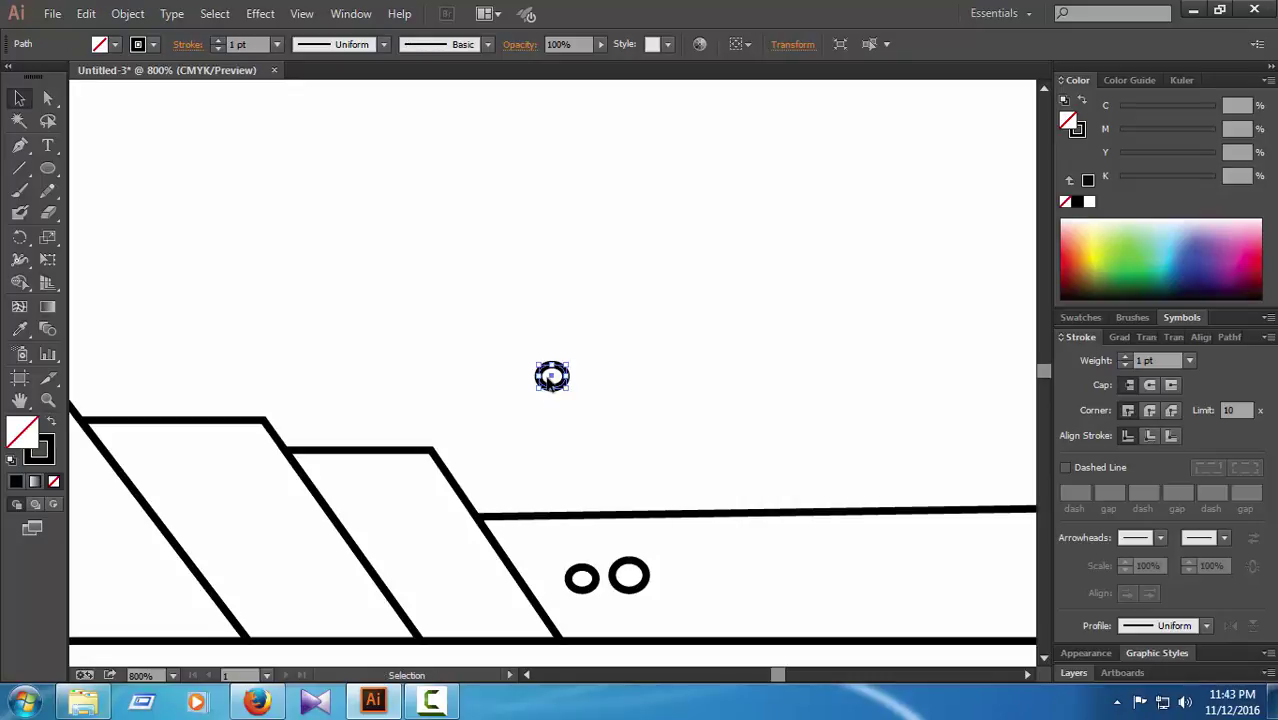
{"action": "left_click_drag", "start_coordinate": [552, 376], "coordinate": [743, 569]}
{"action": "left_click", "coordinate": [726, 597]}
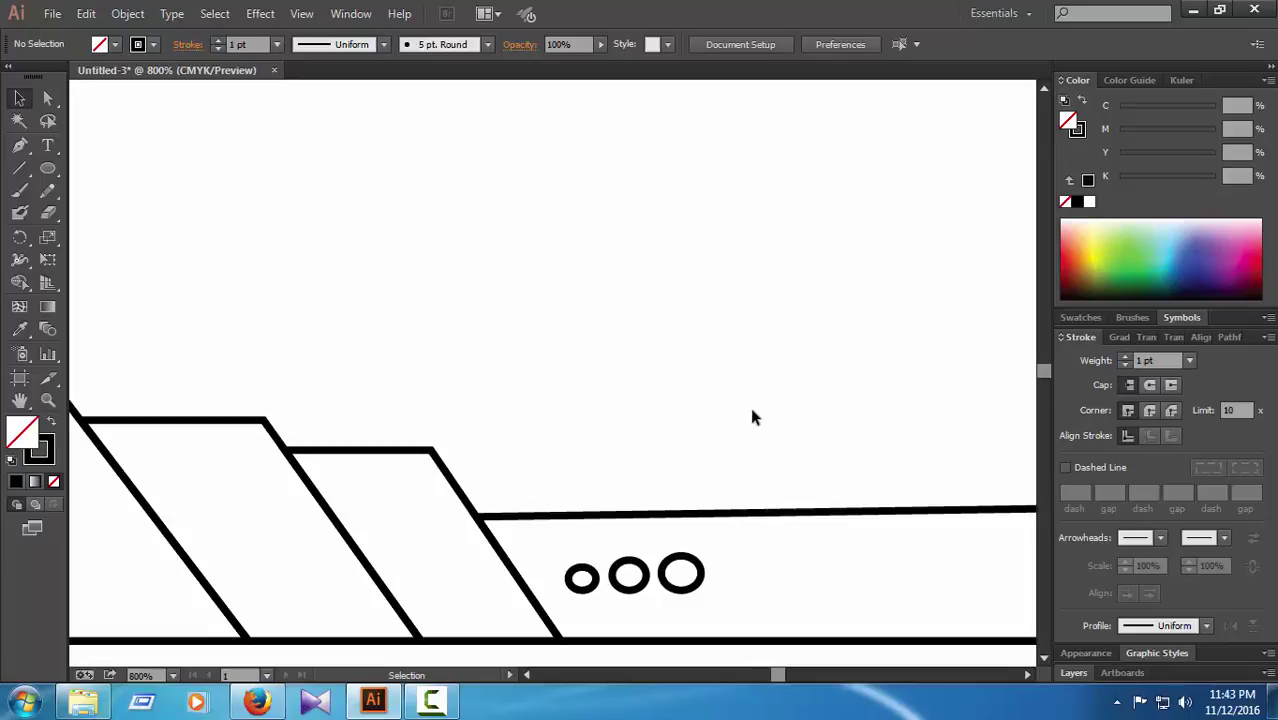
{"action": "key", "text": "ctrl+v"}
{"action": "left_click_drag", "start_coordinate": [551, 374], "coordinate": [711, 546]}
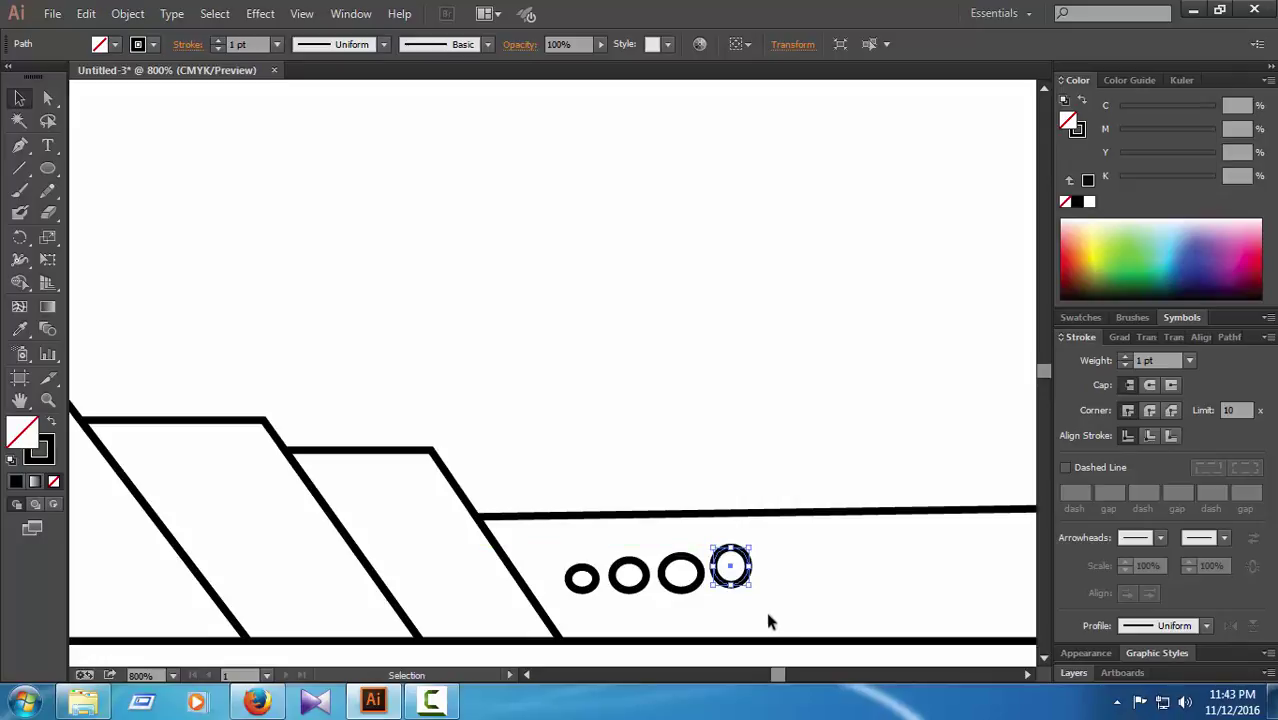
{"action": "key", "text": "Right"}
{"action": "key", "text": "Down"}
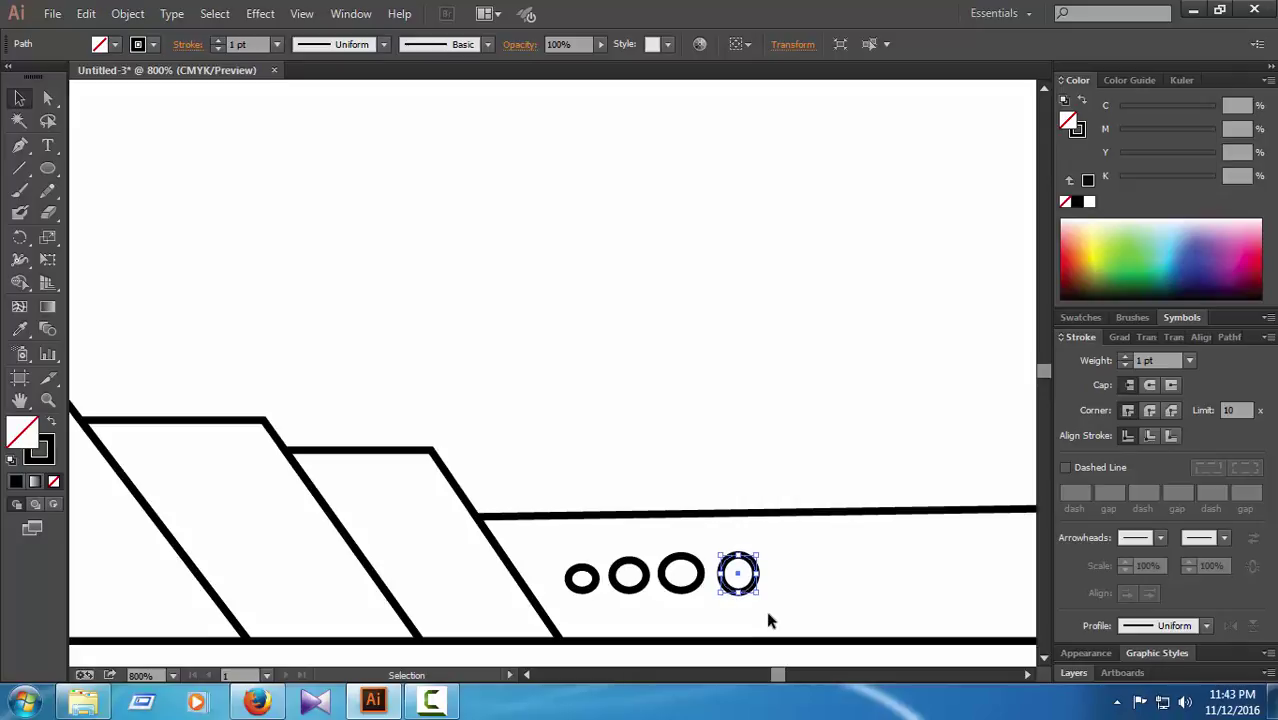
{"action": "left_click", "coordinate": [758, 467]}
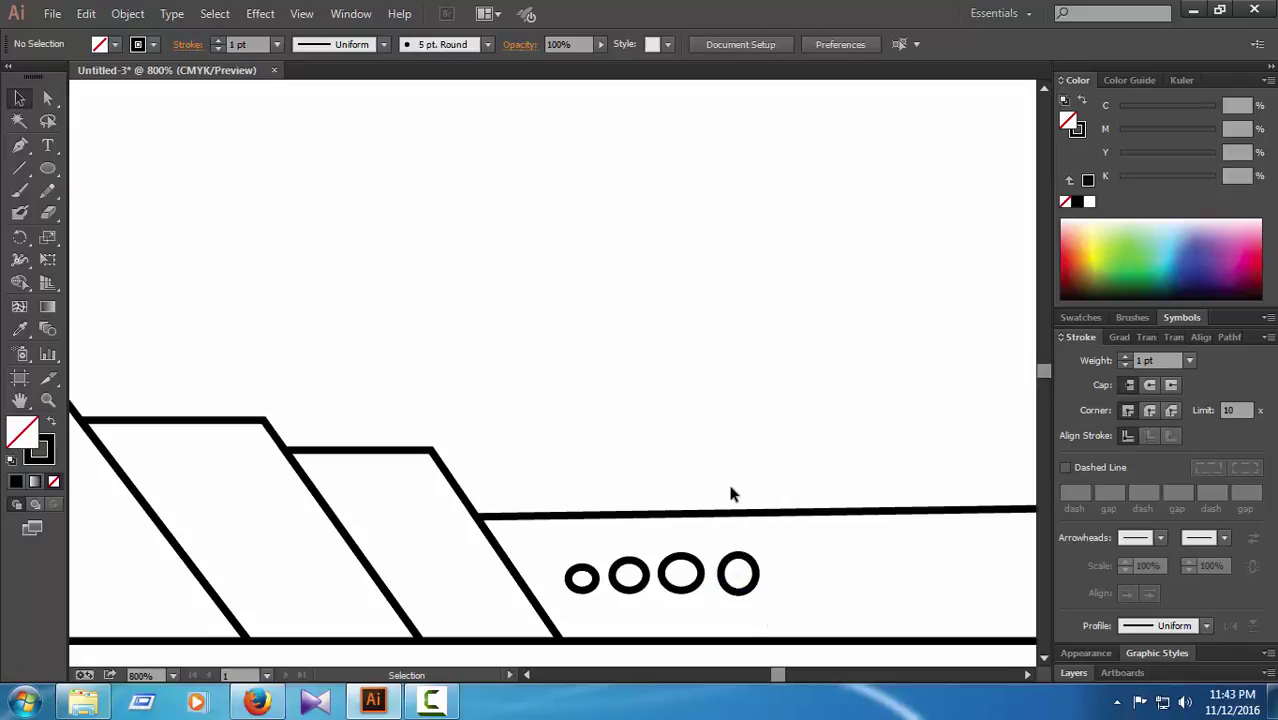
Step: Paste a fifth ring at the end of the row and nudge it into line
{"action": "key", "text": "ctrl+v"}
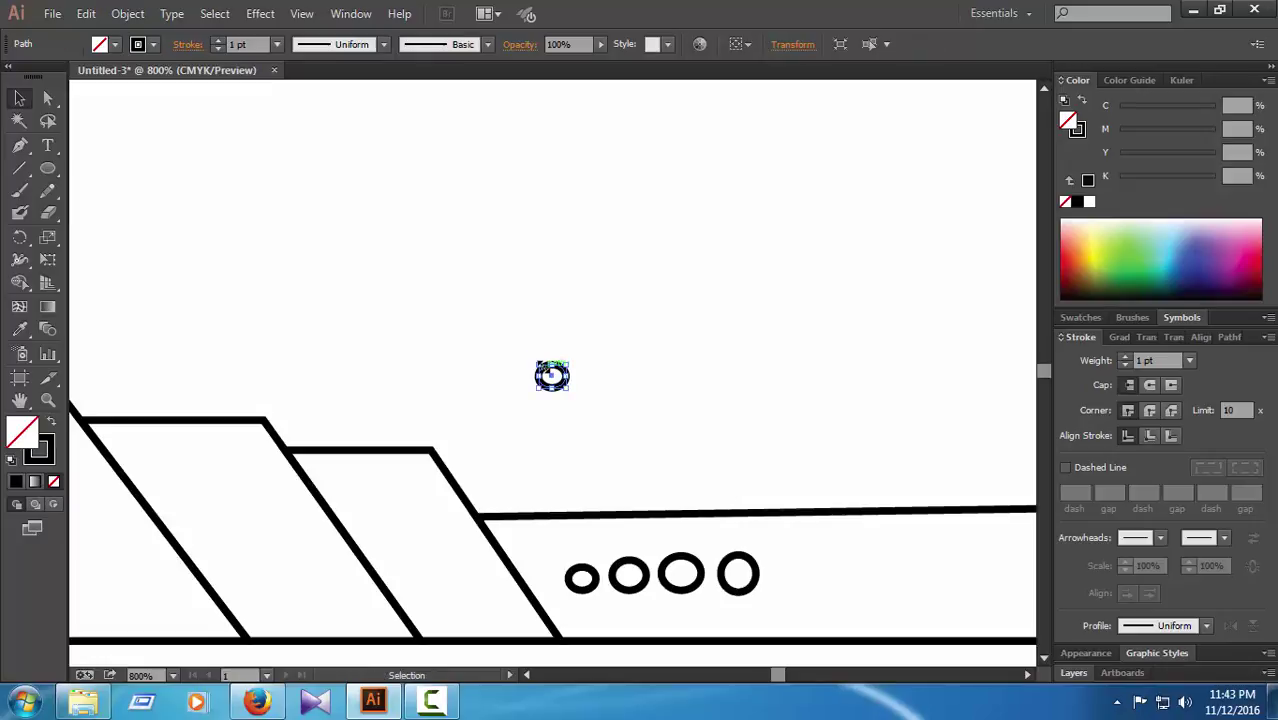
{"action": "left_click_drag", "start_coordinate": [552, 374], "coordinate": [767, 545]}
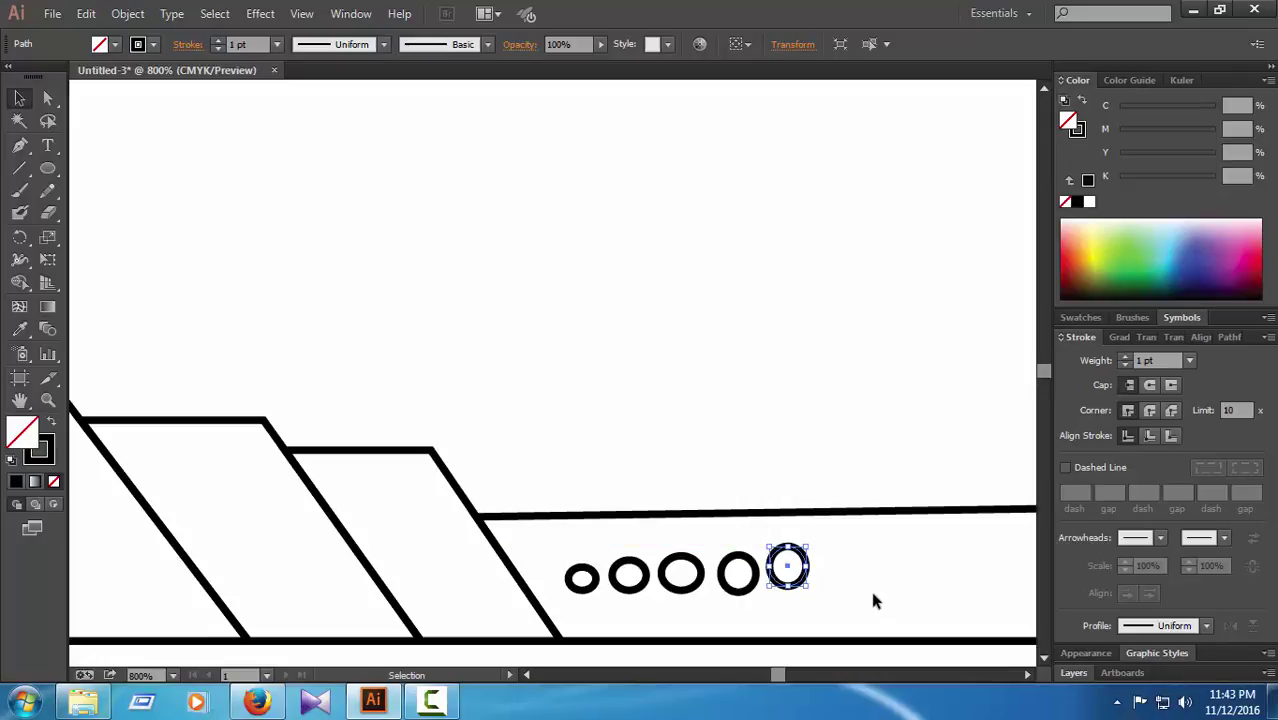
{"action": "key", "text": "Right"}
{"action": "key", "text": "Right"}
{"action": "key", "text": "Right"}
{"action": "key", "text": "Right"}
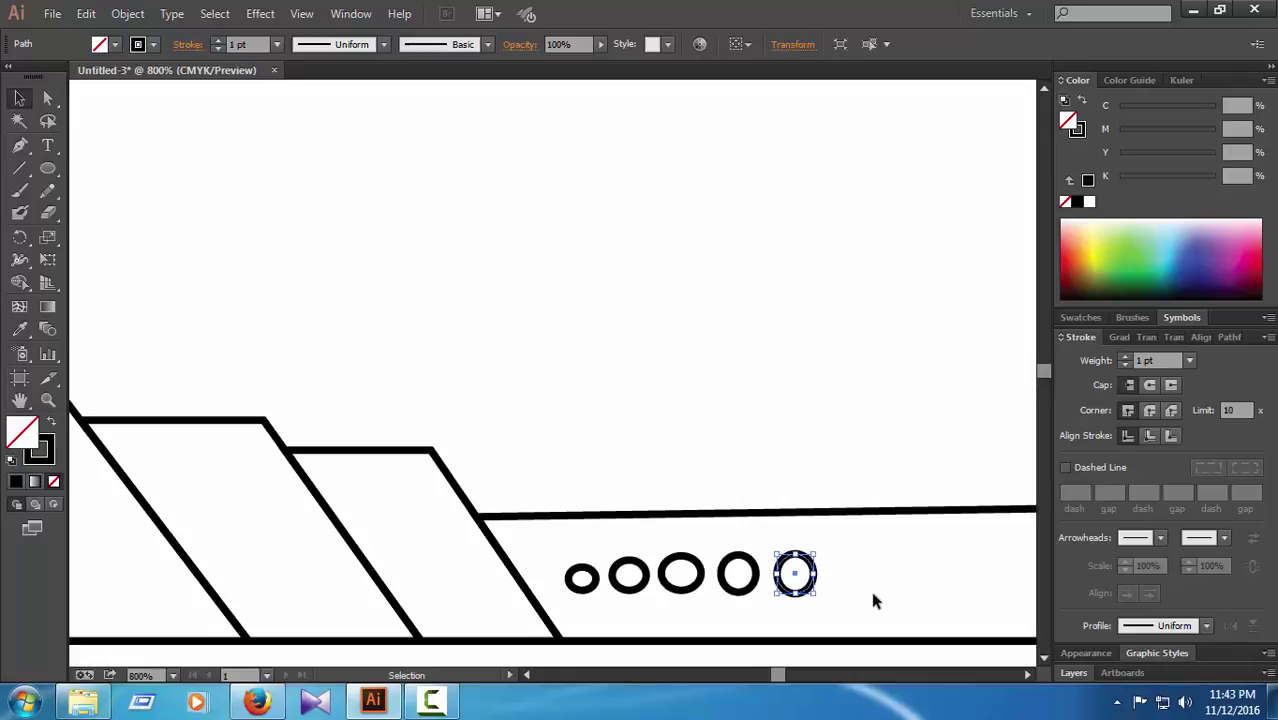
{"action": "key", "text": "Left"}
{"action": "key", "text": "Down"}
{"action": "left_click", "coordinate": [873, 524]}
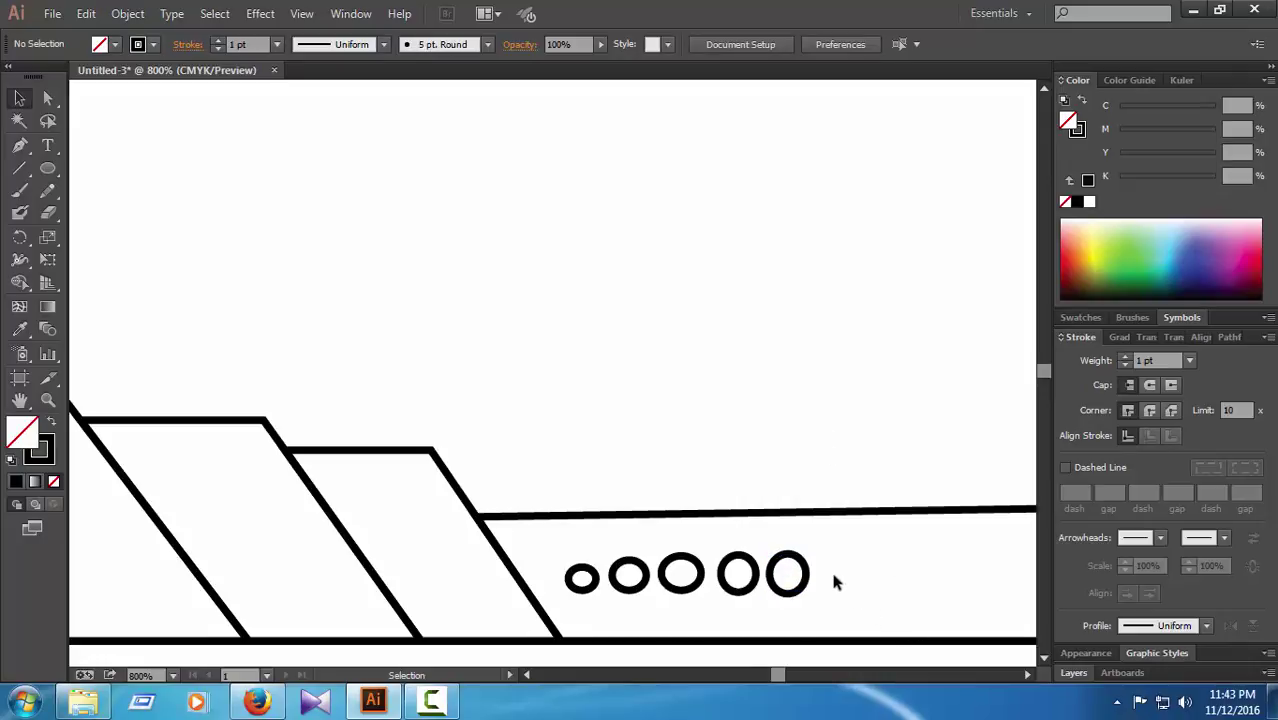
Step: Select the anchor points of all five rings with the Direct Selection tool
{"action": "key", "text": "a"}
{"action": "left_click", "coordinate": [578, 578]}
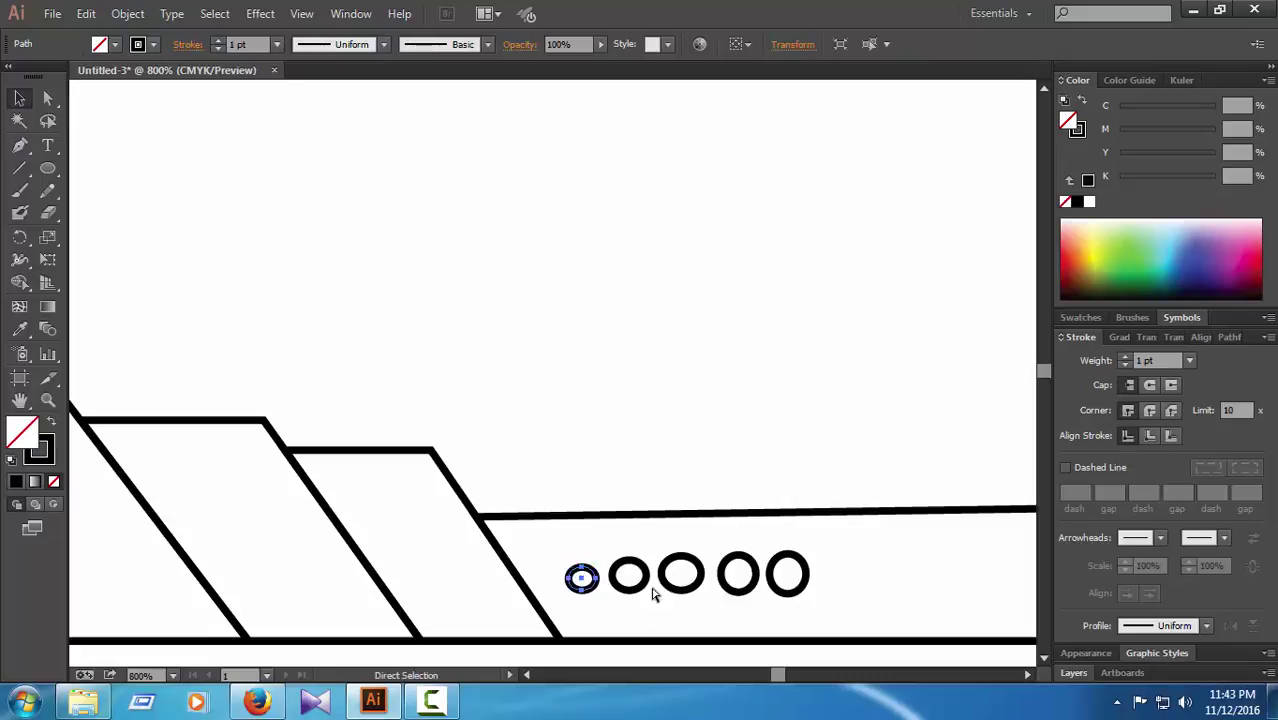
{"action": "left_click", "coordinate": [642, 568], "text": "ctrl+shift"}
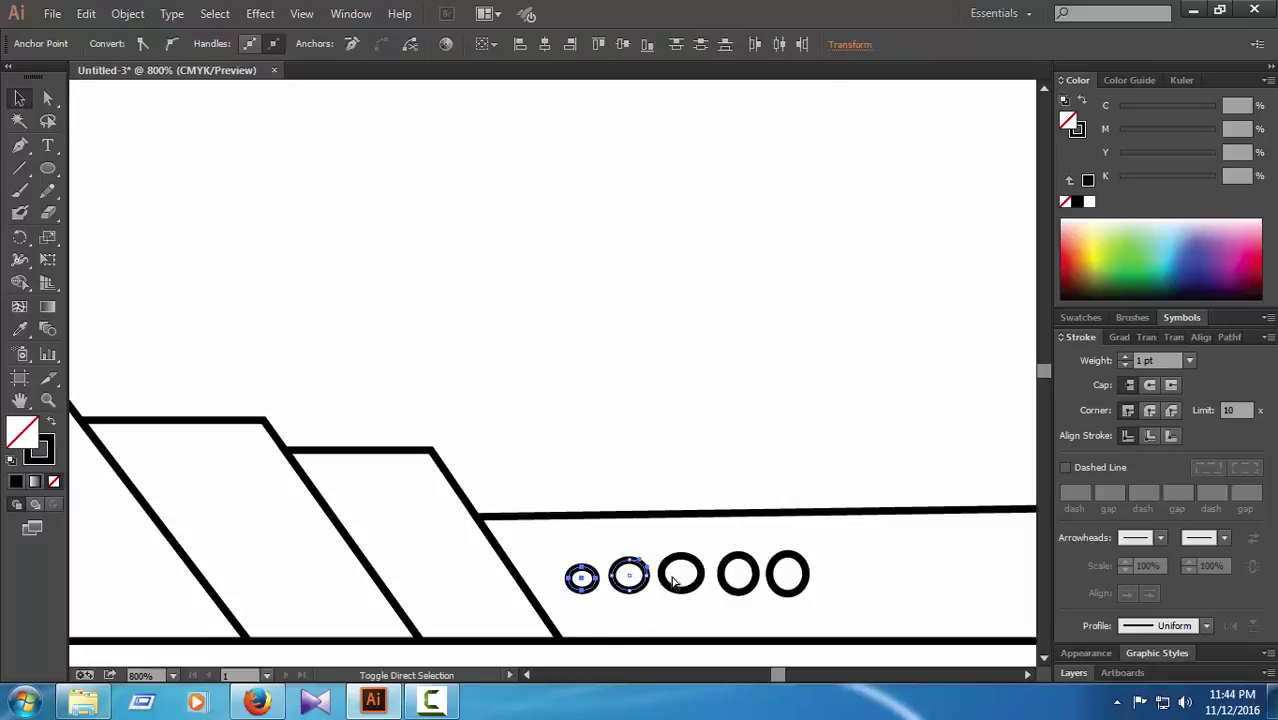
{"action": "left_click", "coordinate": [673, 578], "text": "shift"}
{"action": "left_click", "coordinate": [757, 572], "text": "shift"}
{"action": "left_click", "coordinate": [800, 566], "text": "shift"}
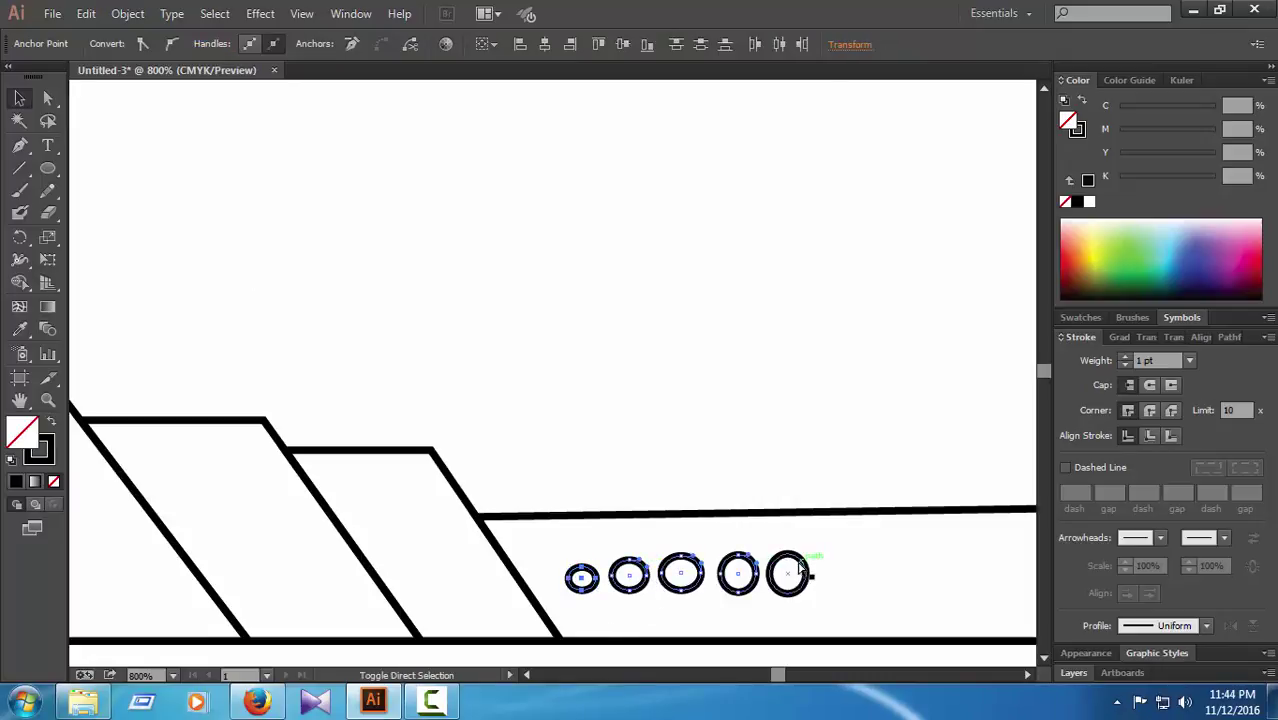
{"action": "key", "text": "v"}
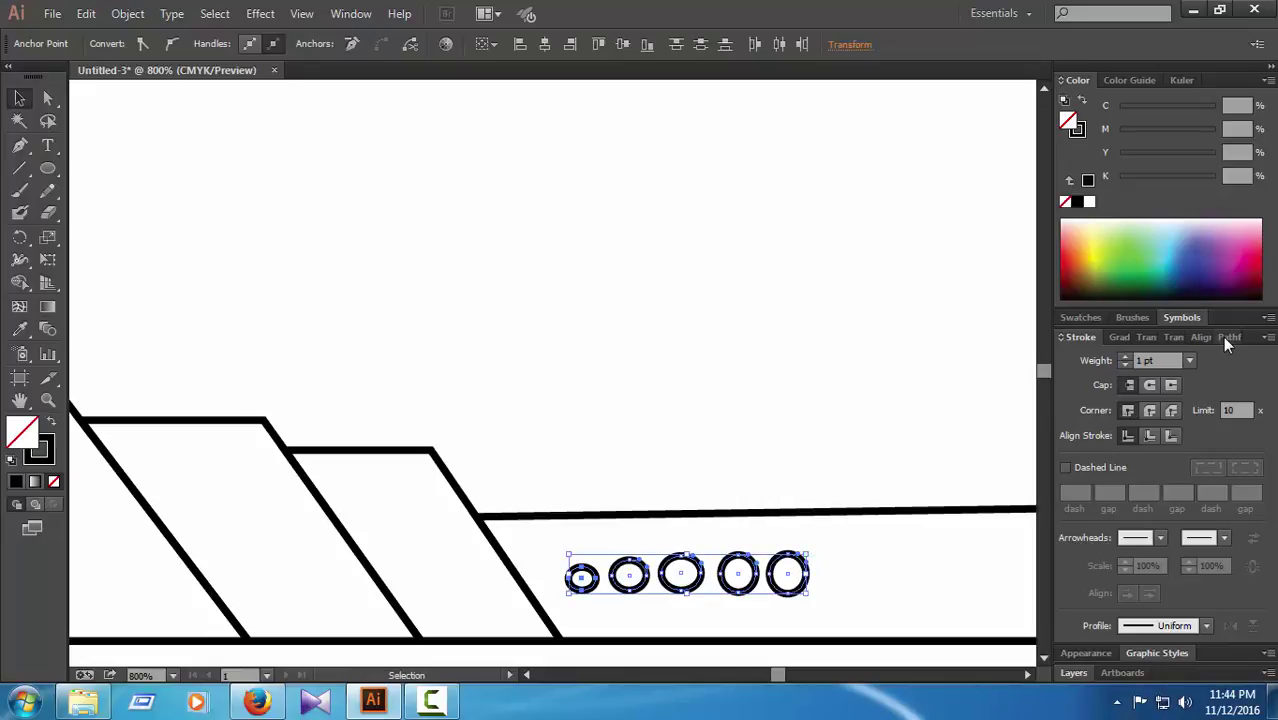
Step: Try horizontal, centre and right-edge distribution in the Align panel, undoing the ring distortions
{"action": "left_click", "coordinate": [1226, 338]}
{"action": "left_click", "coordinate": [1170, 437]}
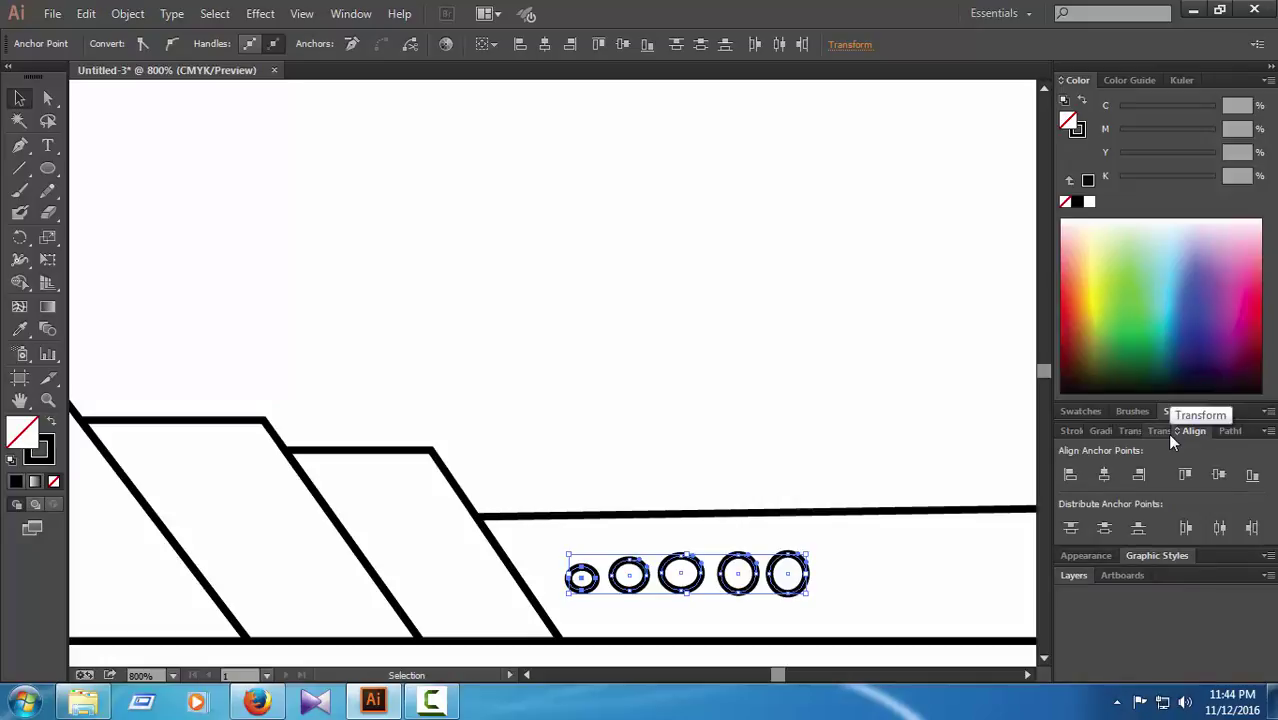
{"action": "left_click", "coordinate": [1185, 529]}
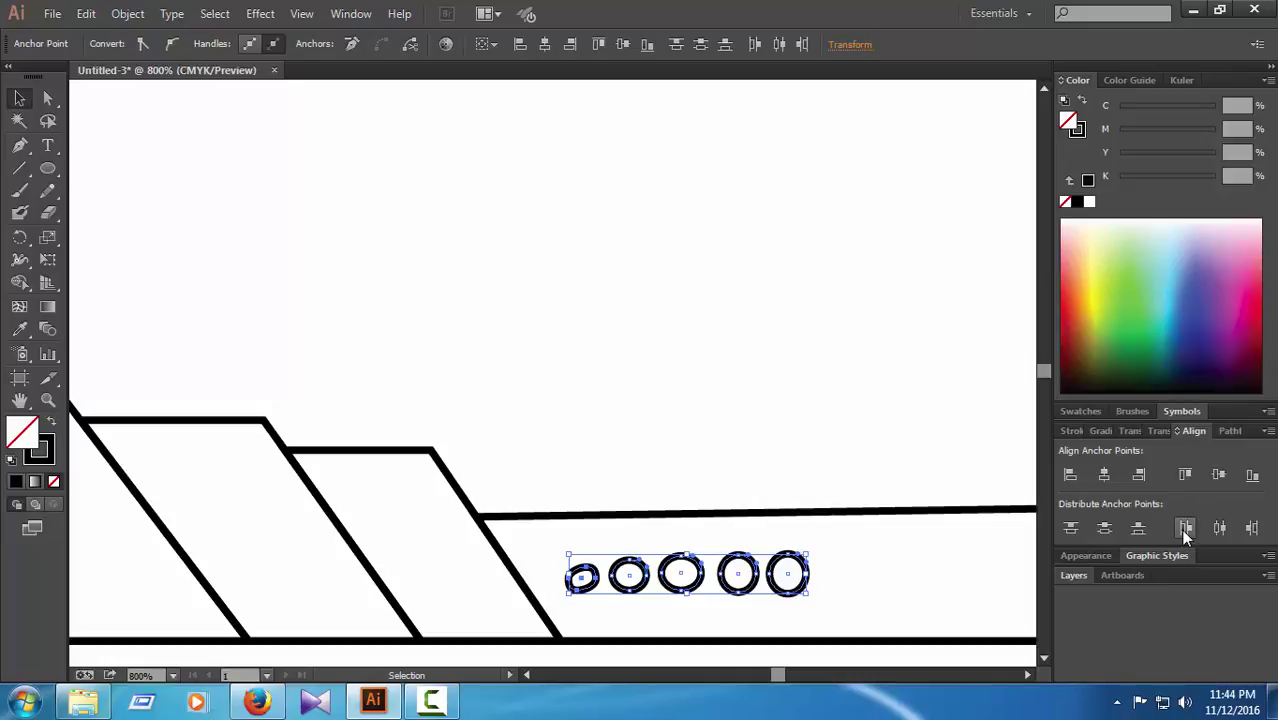
{"action": "left_click", "coordinate": [1184, 530]}
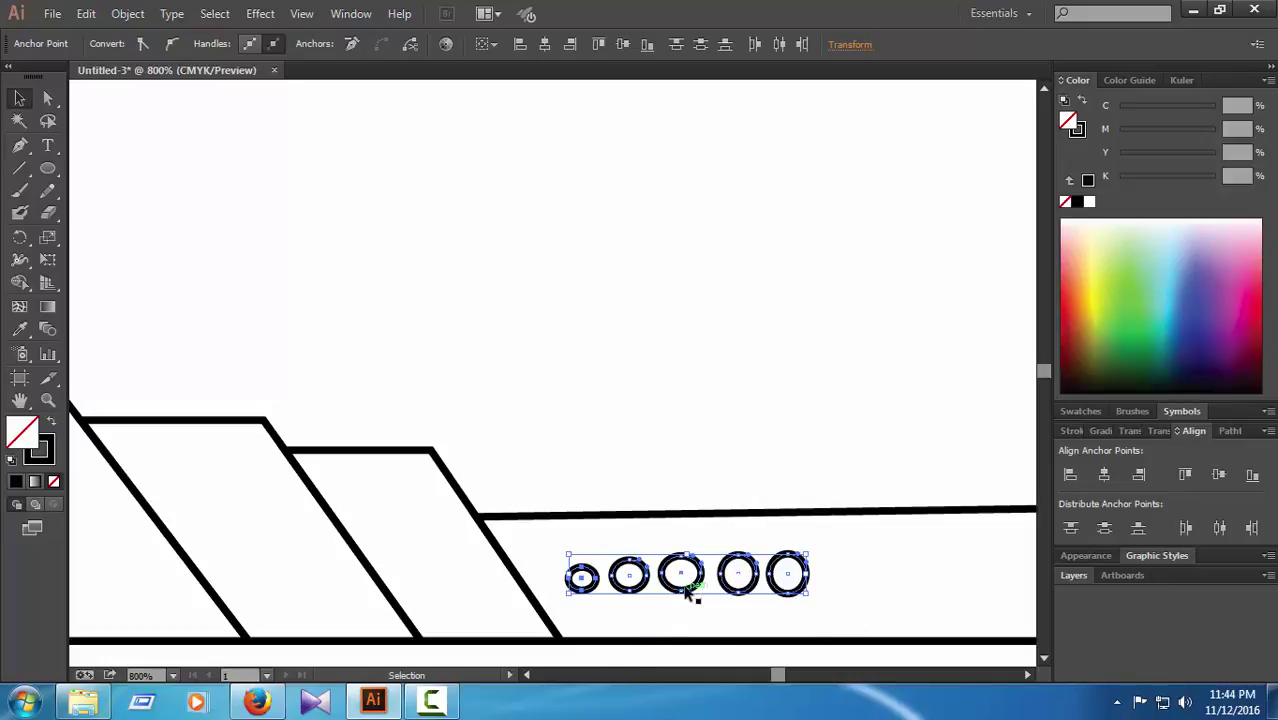
{"action": "left_click", "coordinate": [1218, 530]}
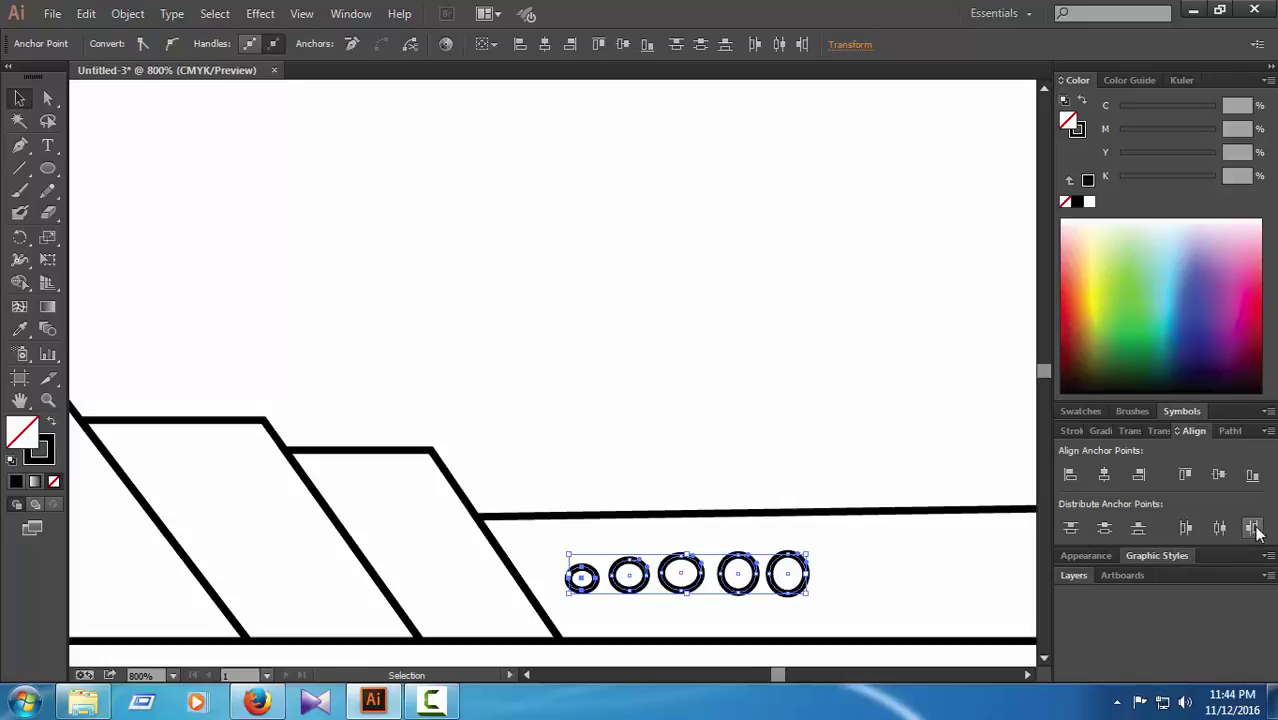
{"action": "left_click", "coordinate": [1254, 528]}
{"action": "key", "text": "ctrl+z"}
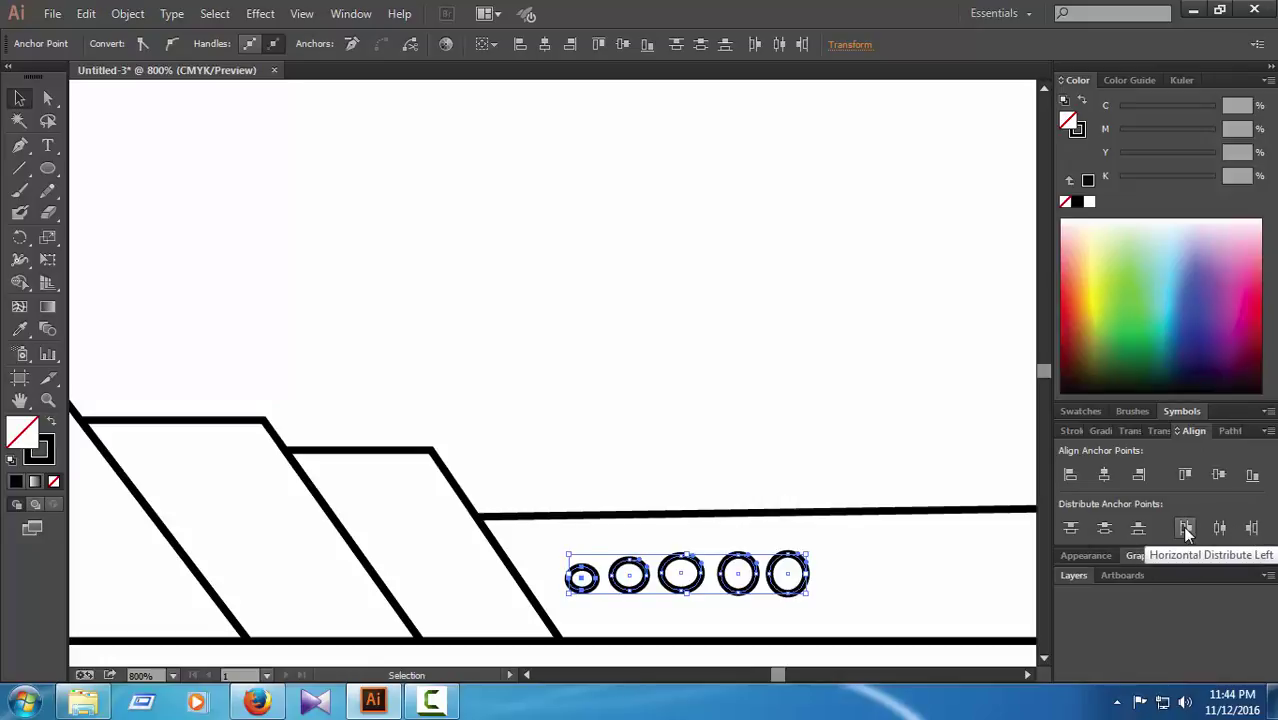
{"action": "left_click", "coordinate": [1218, 530]}
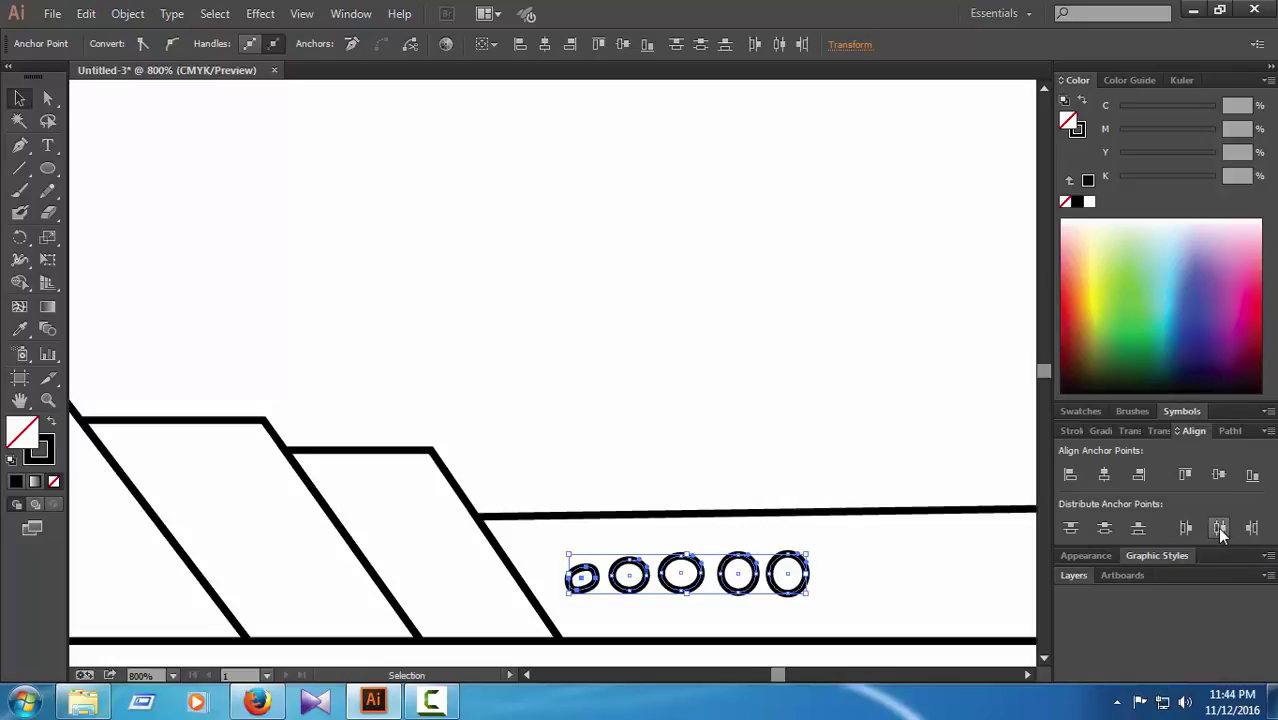
{"action": "key", "text": "ctrl+z"}
Step: Select all five circles and group them
{"action": "left_click", "coordinate": [785, 395]}
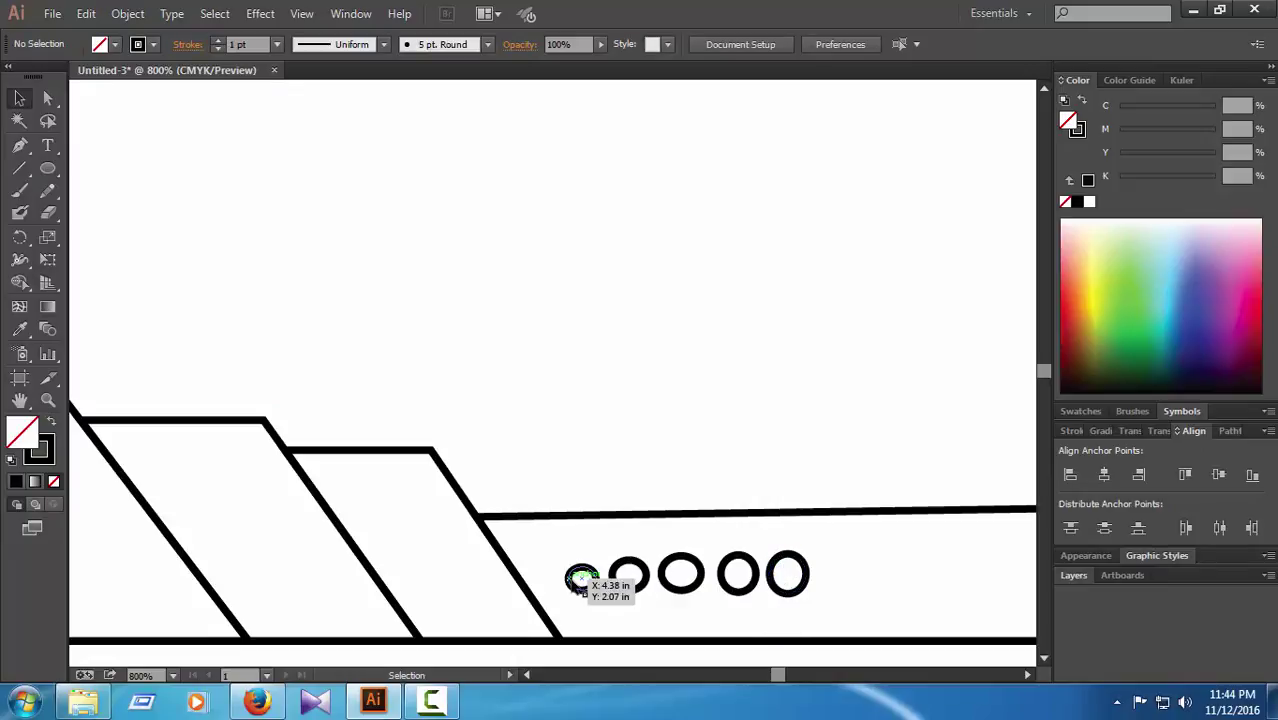
{"action": "left_click", "coordinate": [589, 573]}
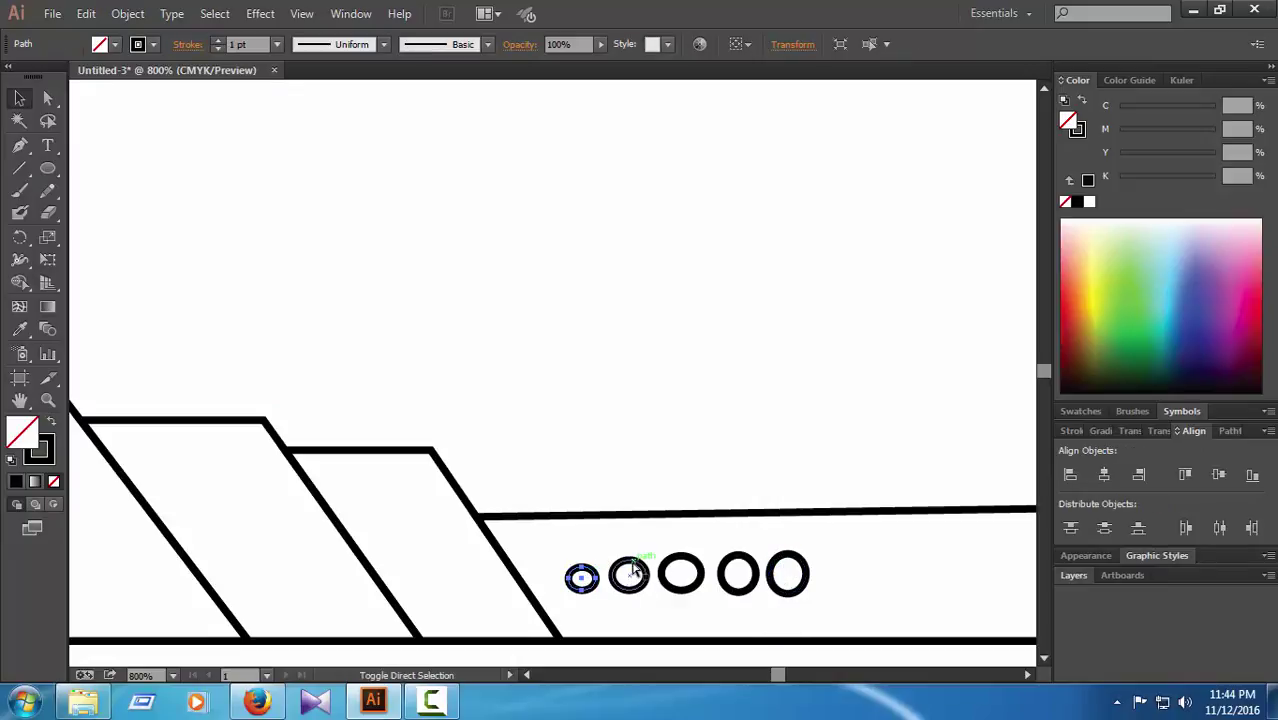
{"action": "left_click", "coordinate": [639, 562], "text": "ctrl+shift"}
{"action": "left_click", "coordinate": [681, 569], "text": "ctrl+shift"}
{"action": "left_click", "coordinate": [738, 566], "text": "ctrl+shift"}
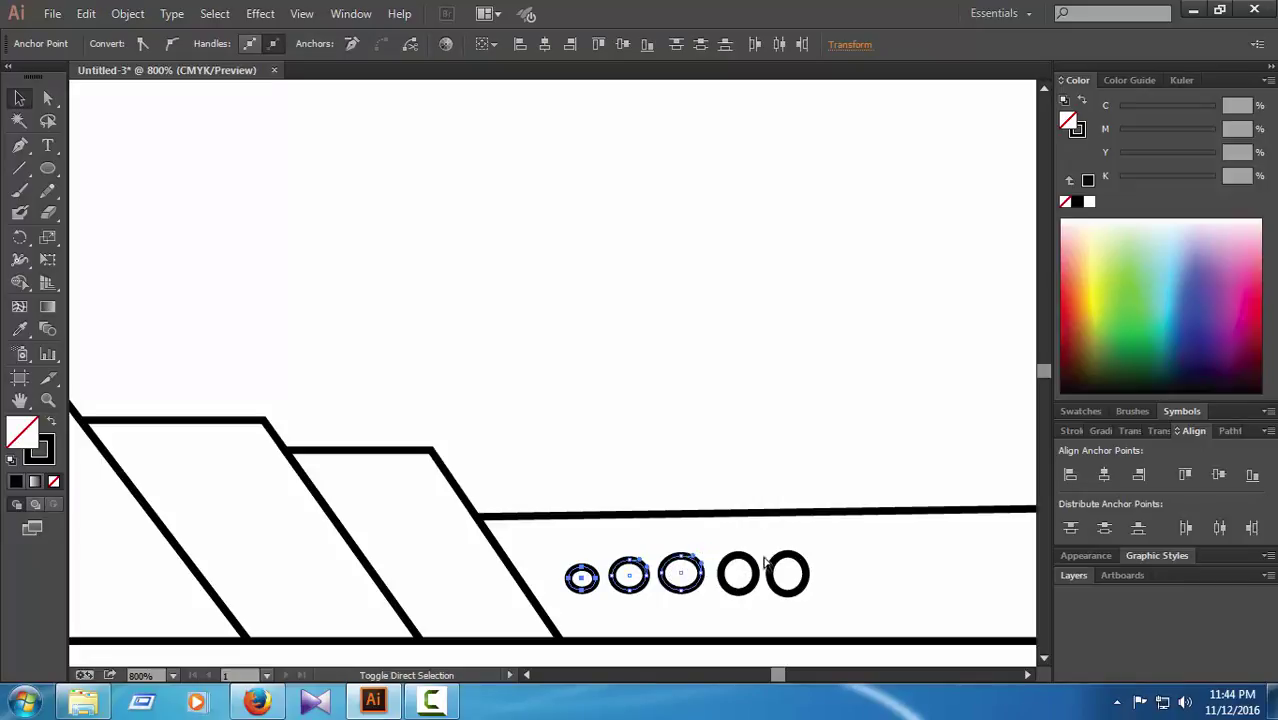
{"action": "left_click", "coordinate": [780, 567], "text": "shift"}
{"action": "right_click", "coordinate": [756, 566]}
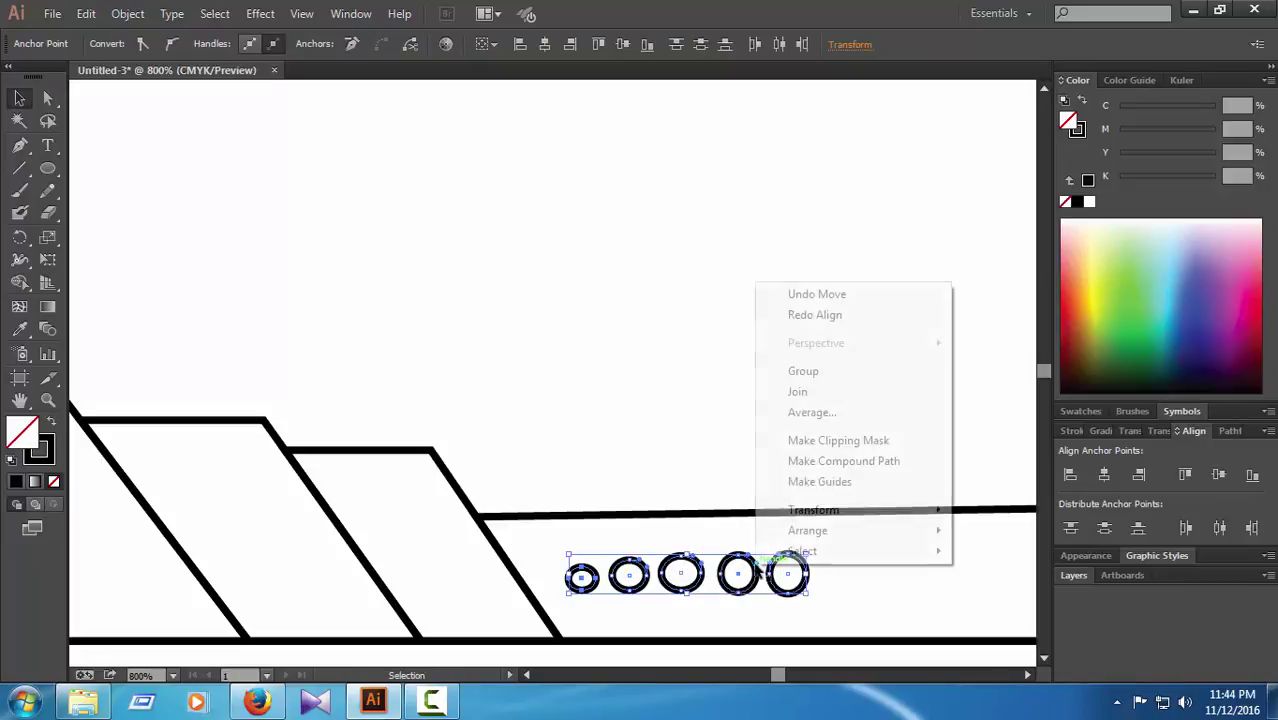
{"action": "left_click", "coordinate": [805, 372]}
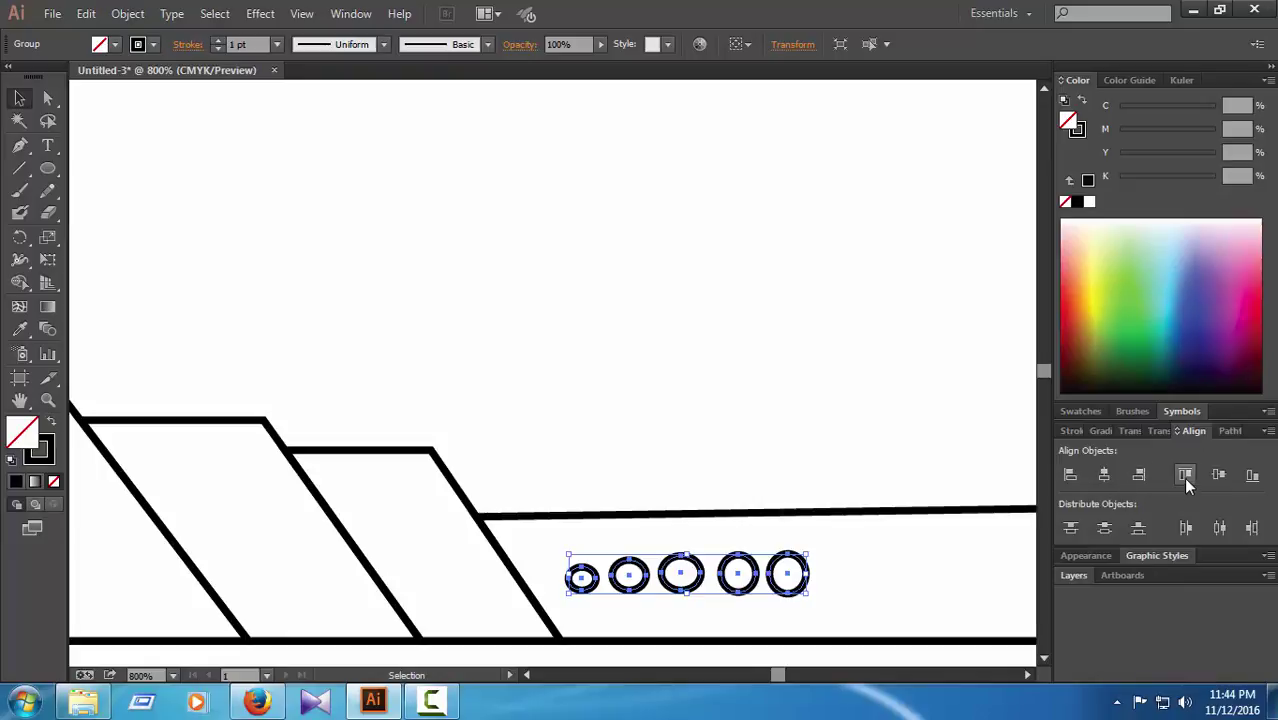
Step: Ungroup the five-circle group again
{"action": "left_click", "coordinate": [805, 443]}
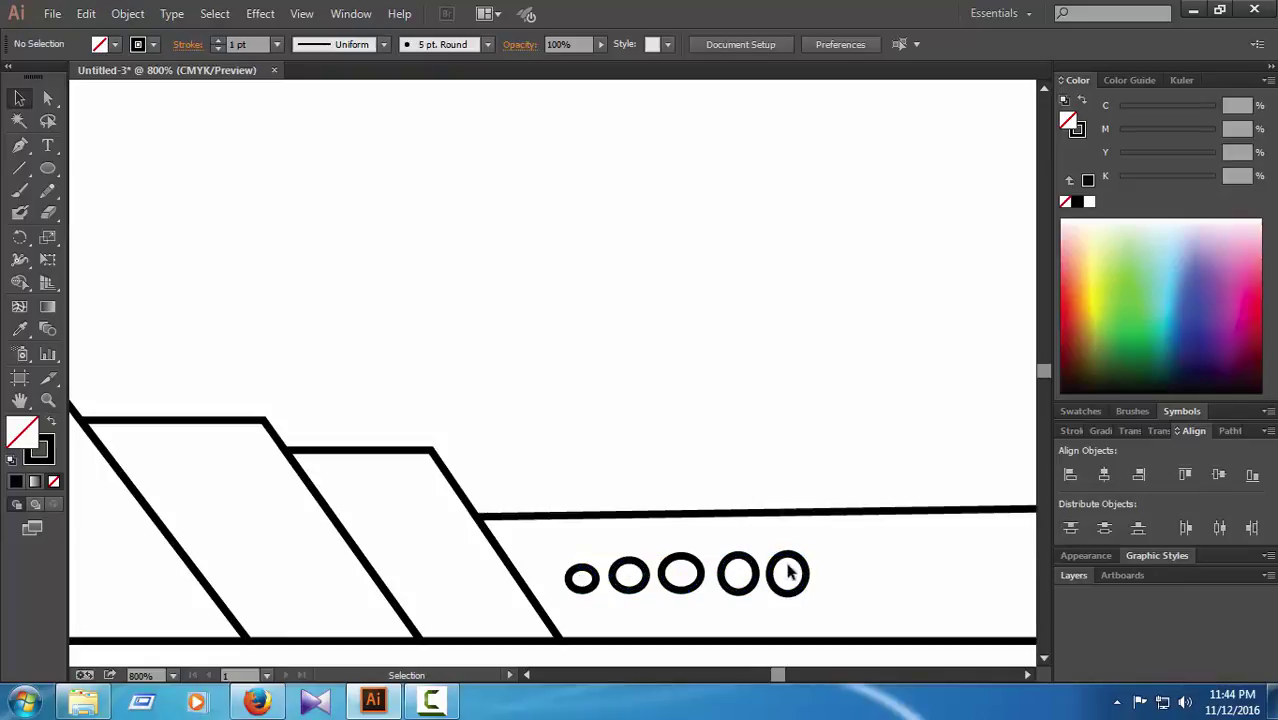
{"action": "left_click", "coordinate": [788, 572]}
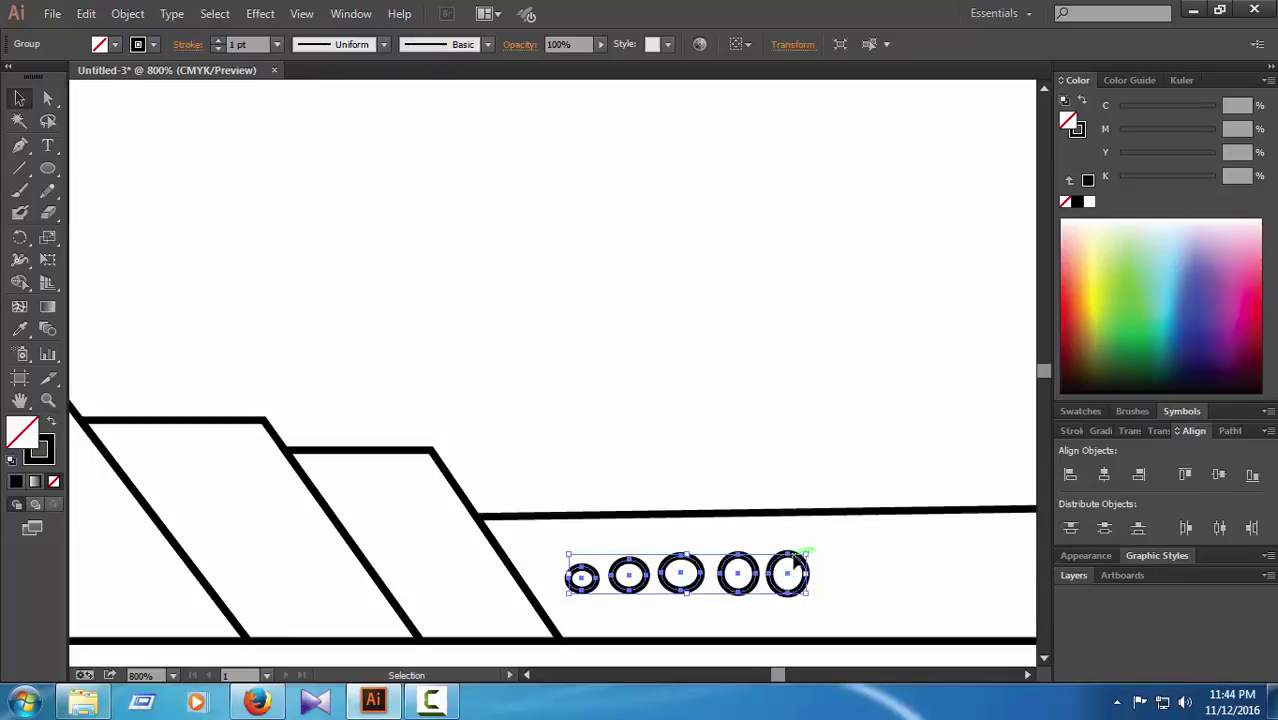
{"action": "right_click", "coordinate": [775, 558]}
{"action": "left_click", "coordinate": [828, 476]}
{"action": "left_click", "coordinate": [822, 525]}
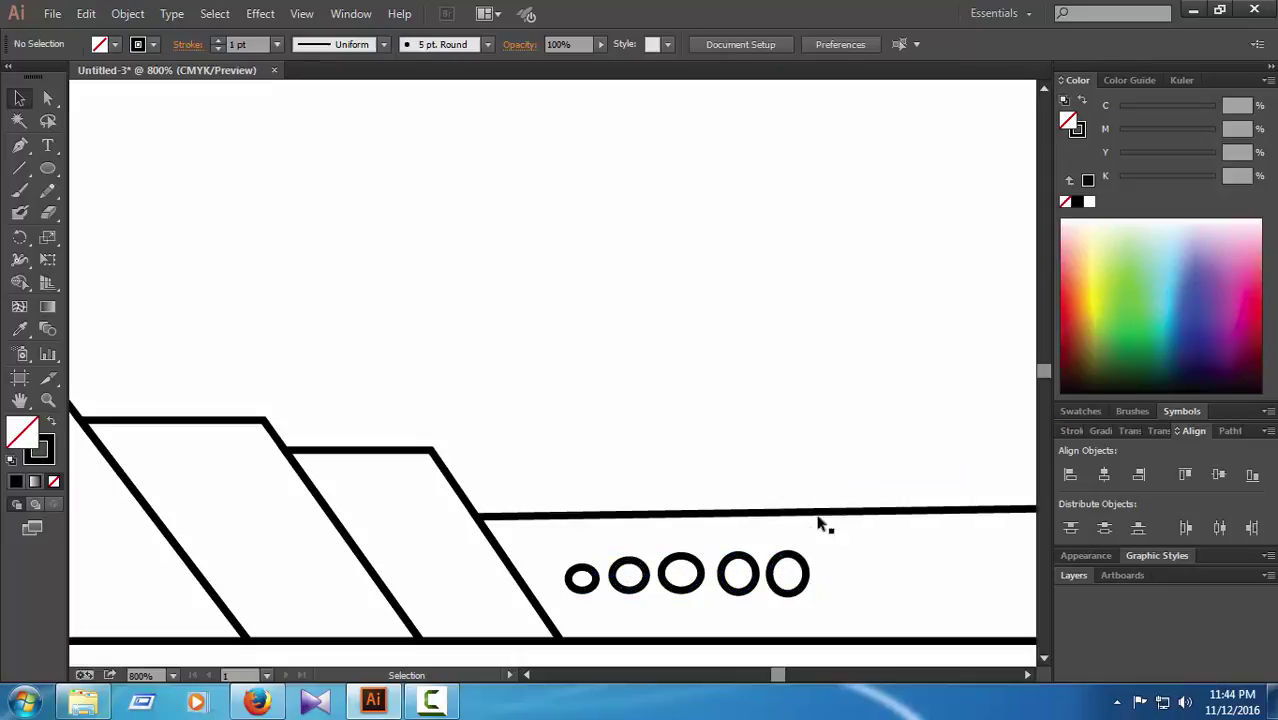
Step: Nudge the last circle and the third circle right to even their gaps
{"action": "left_click", "coordinate": [806, 566]}
{"action": "key", "text": "Right"}
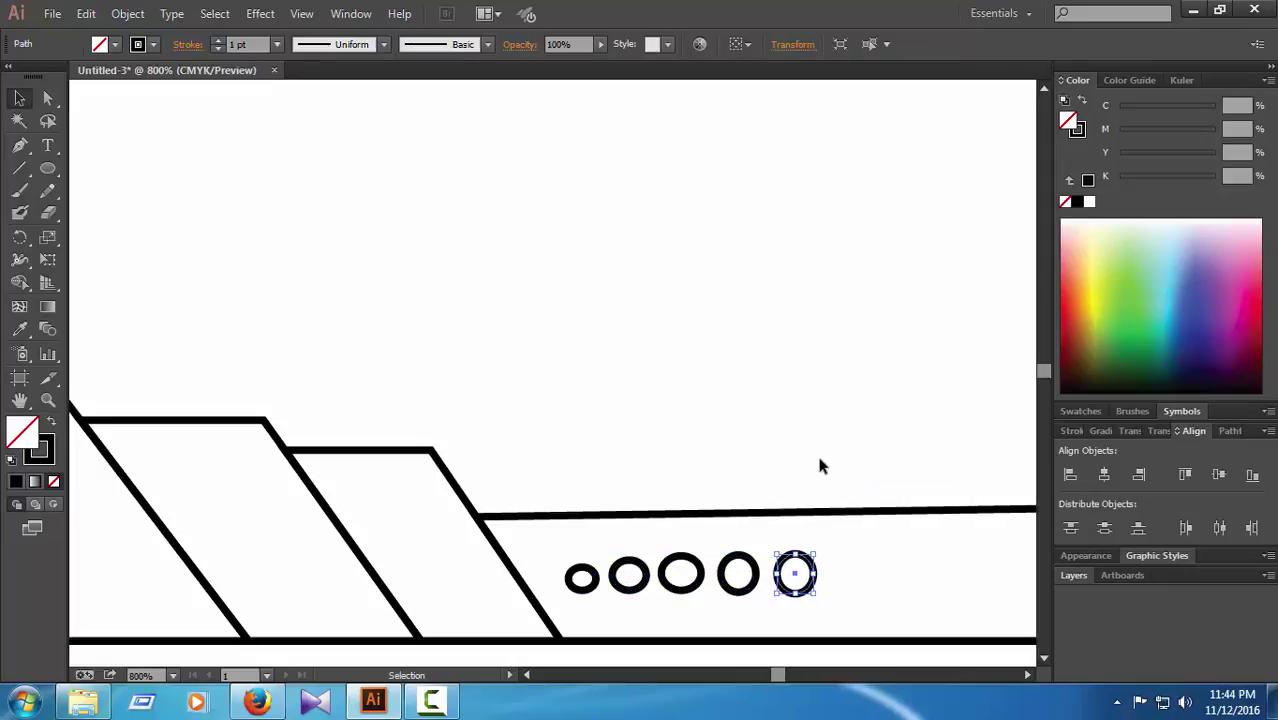
{"action": "left_click", "coordinate": [815, 601]}
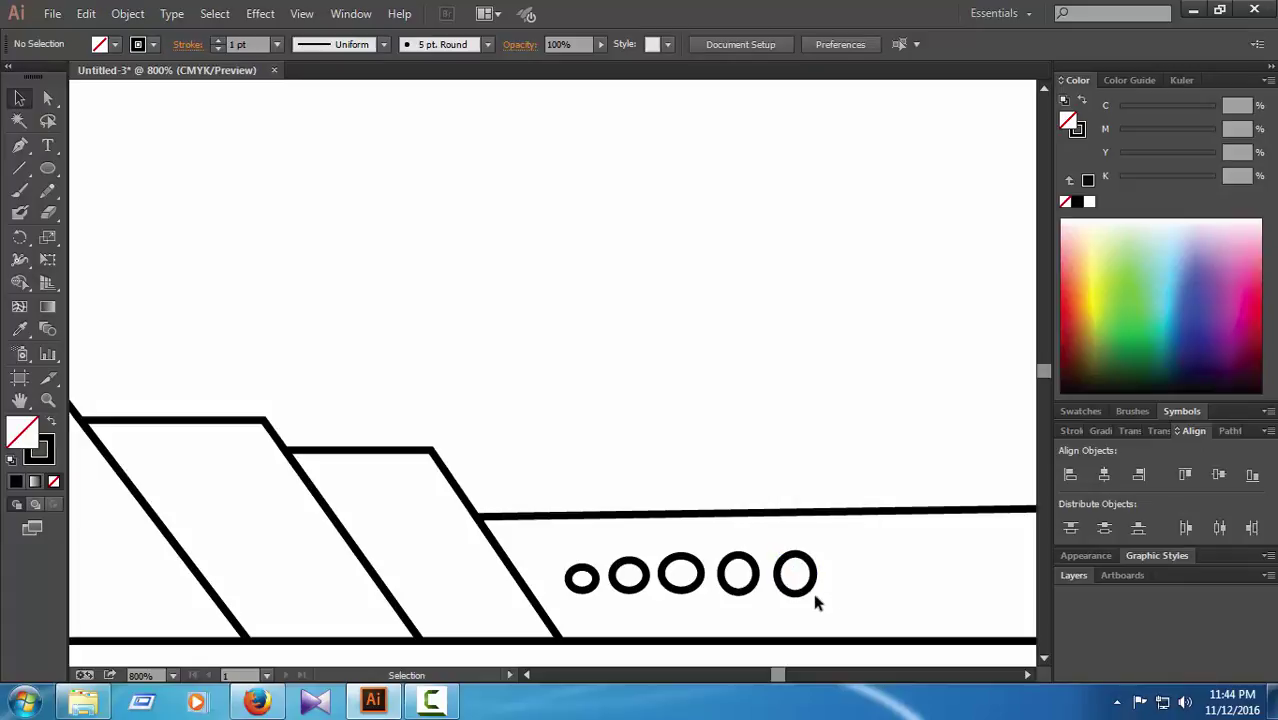
{"action": "left_click", "coordinate": [702, 573]}
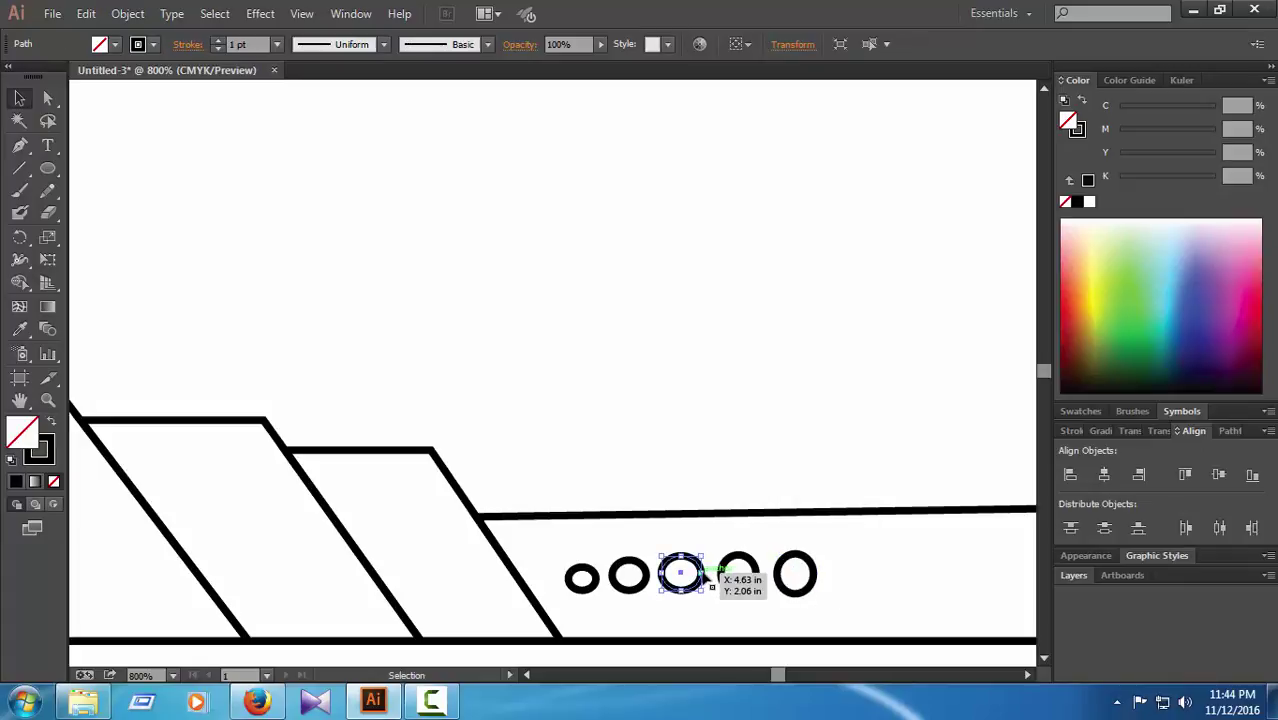
{"action": "key", "text": "Down"}
{"action": "key", "text": "Up"}
{"action": "key", "text": "Right"}
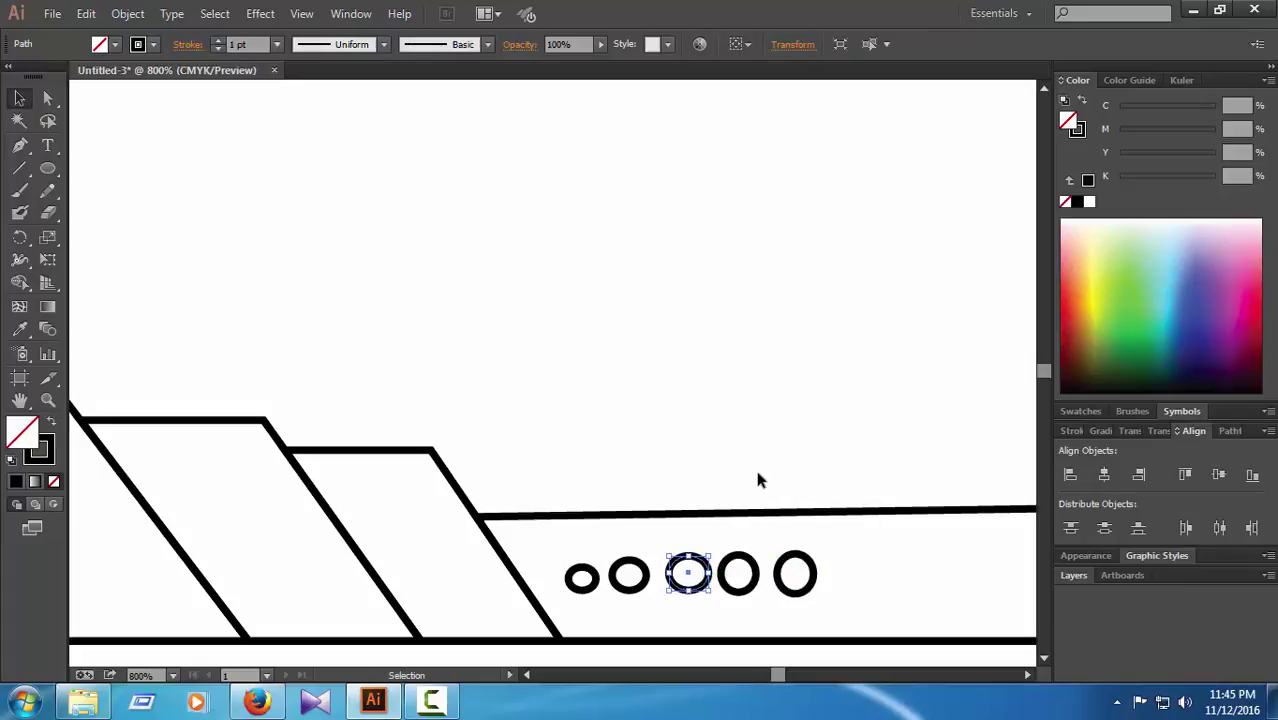
{"action": "left_click", "coordinate": [754, 465]}
Step: Fine-tune the fourth circle right then back left, and zoom out
{"action": "left_click", "coordinate": [758, 572]}
{"action": "key", "text": "Right"}
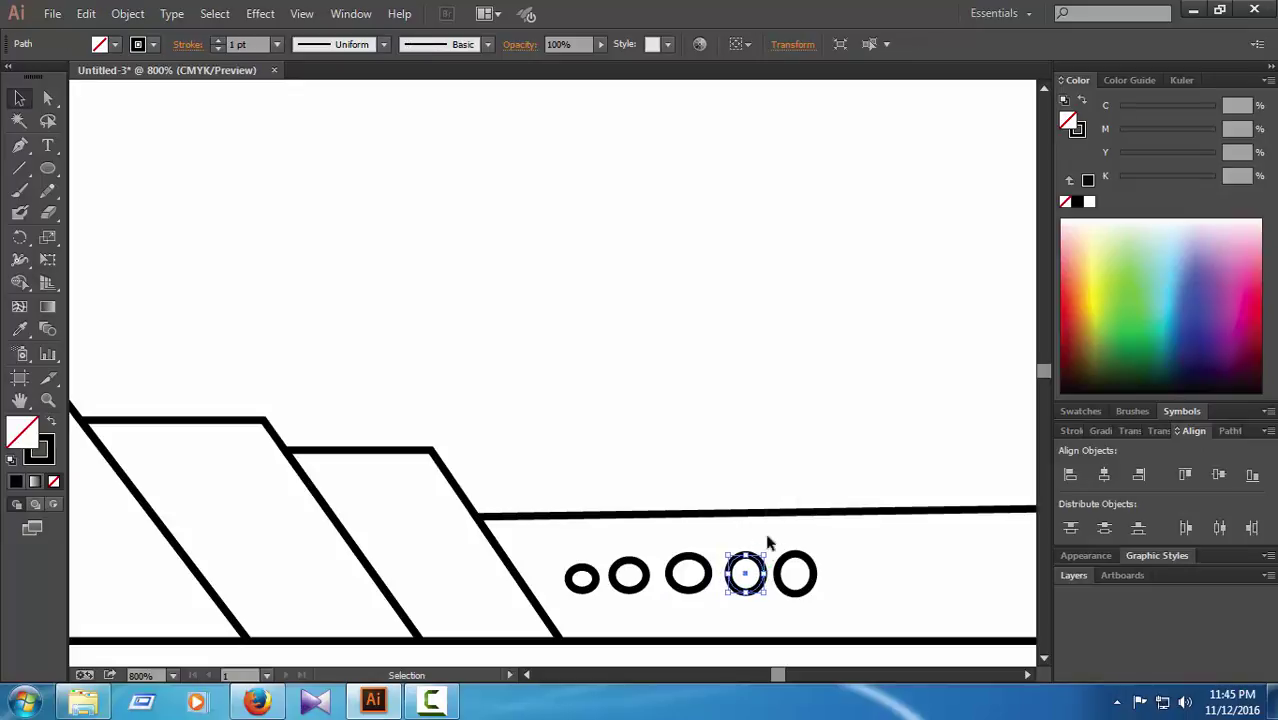
{"action": "left_click", "coordinate": [762, 472]}
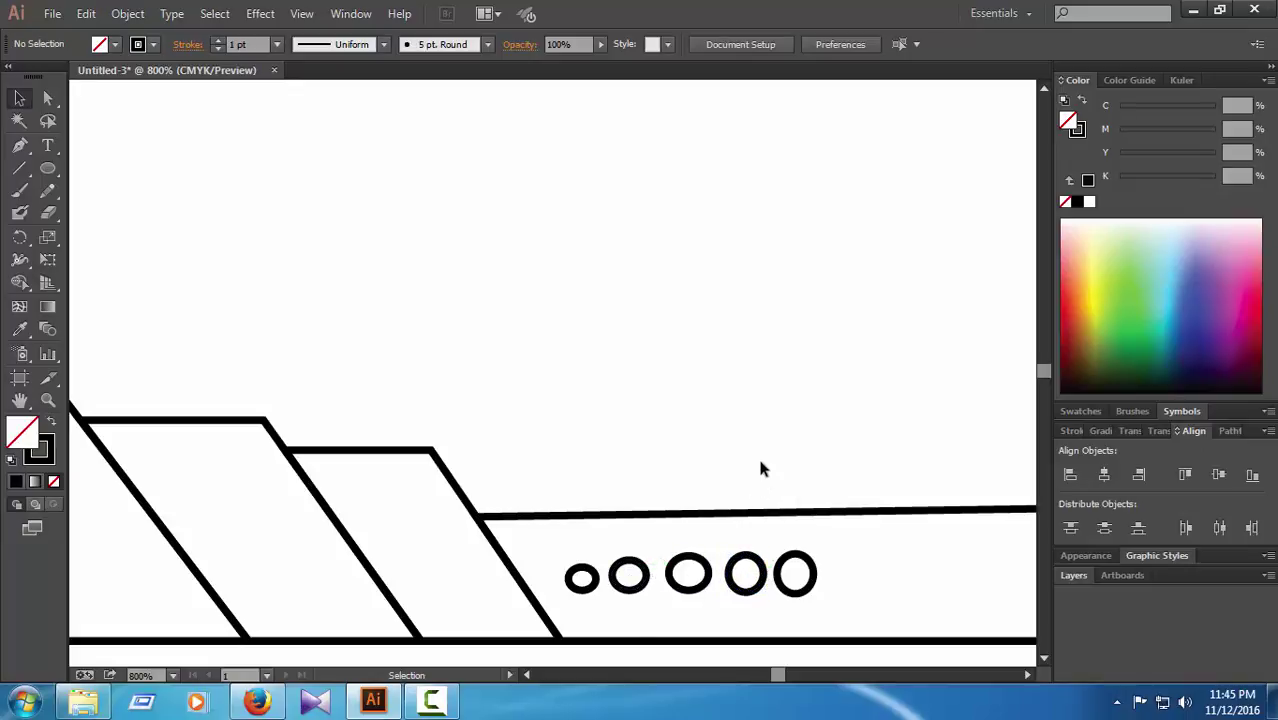
{"action": "left_click", "coordinate": [748, 572]}
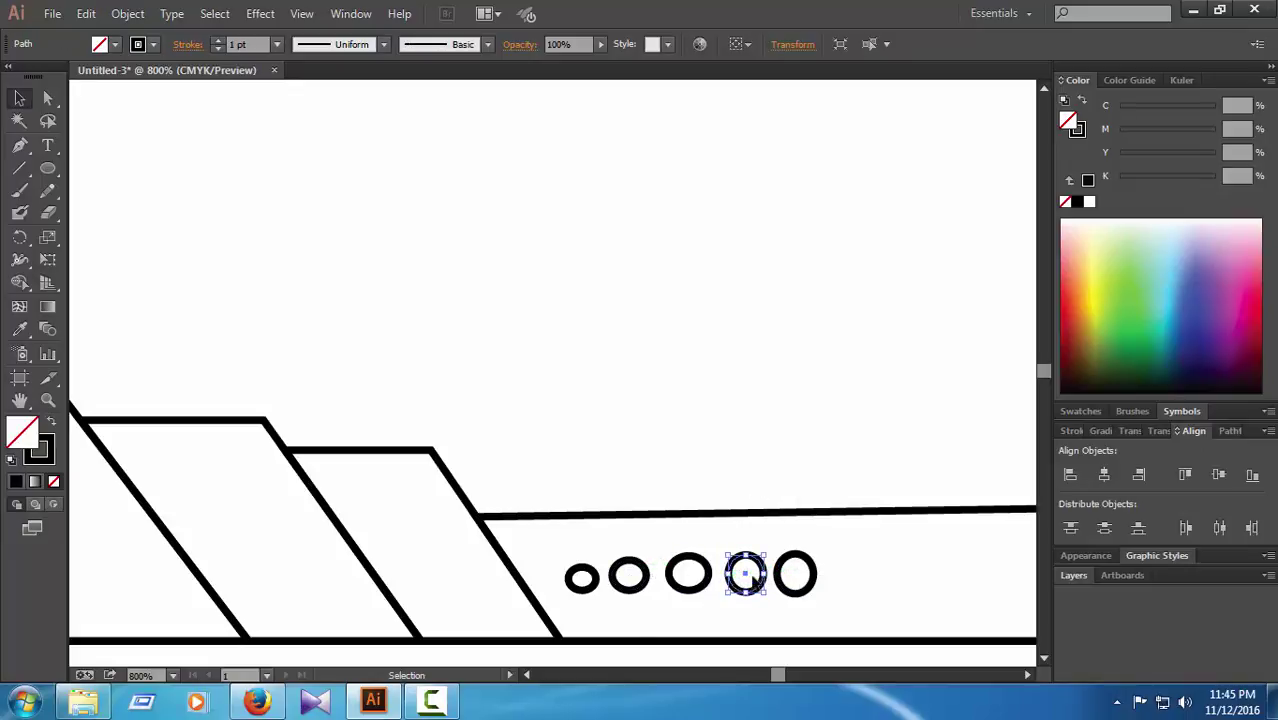
{"action": "key", "text": "Left"}
{"action": "left_click", "coordinate": [795, 461]}
{"action": "key", "text": "ctrl+minus"}
{"action": "key", "text": "ctrl+minus"}
{"action": "key", "text": "ctrl+minus"}
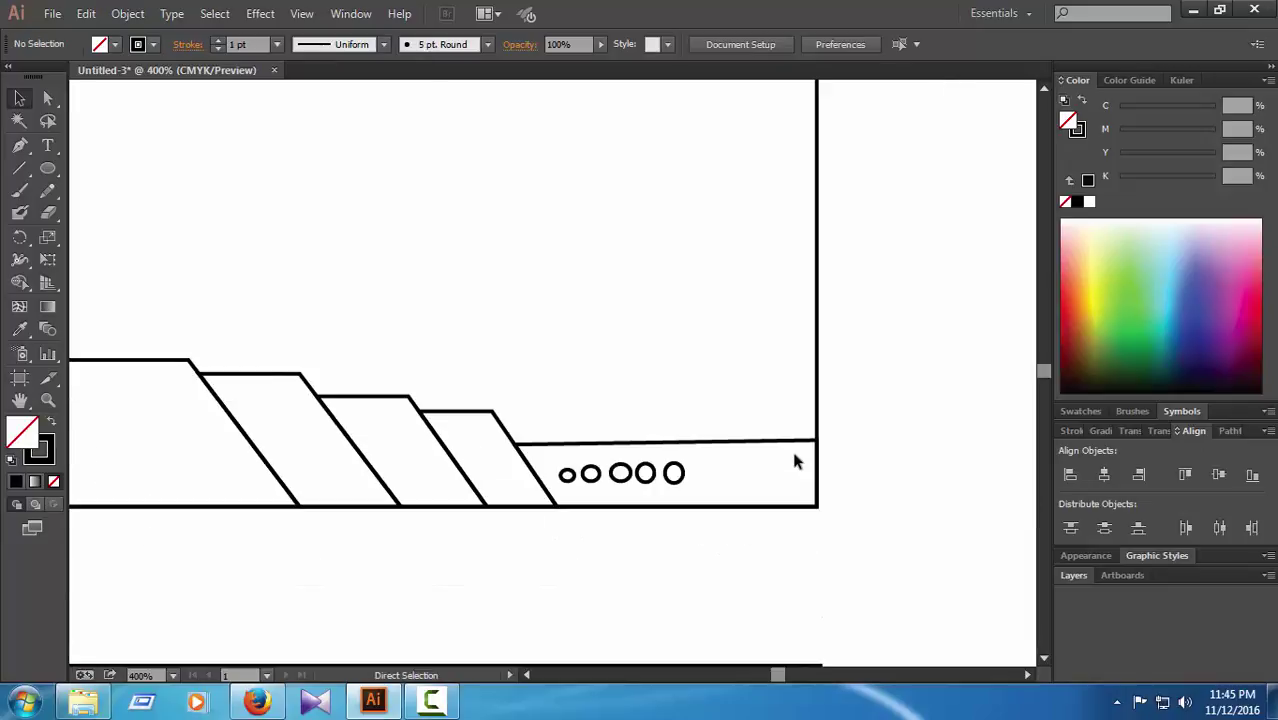
Step: Zoom in on the bottom band, select the five circles and group them
{"action": "key", "text": "ctrl+minus"}
{"action": "key", "text": "ctrl+minus"}
{"action": "key", "text": "ctrl+minus"}
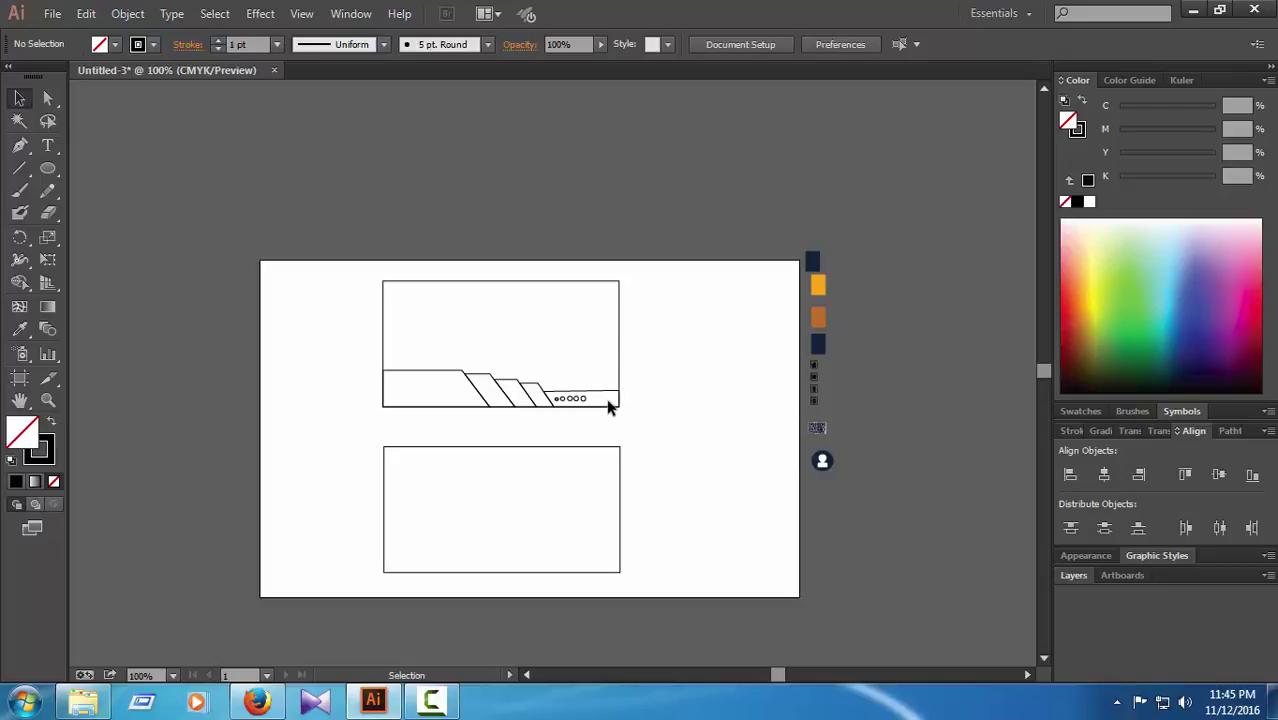
{"action": "key", "text": "ctrl+plus"}
{"action": "key", "text": "ctrl+plus"}
{"action": "key", "text": "ctrl+plus"}
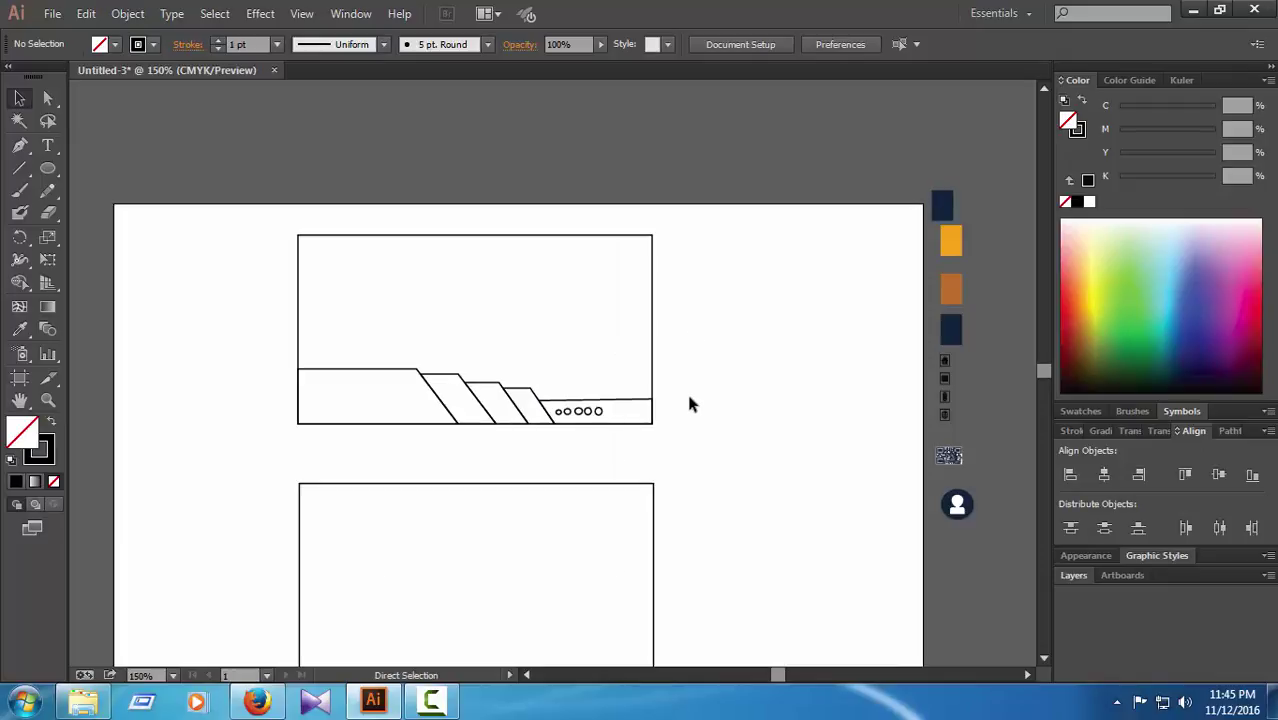
{"action": "key", "text": "ctrl+plus"}
{"action": "key", "text": "ctrl+plus"}
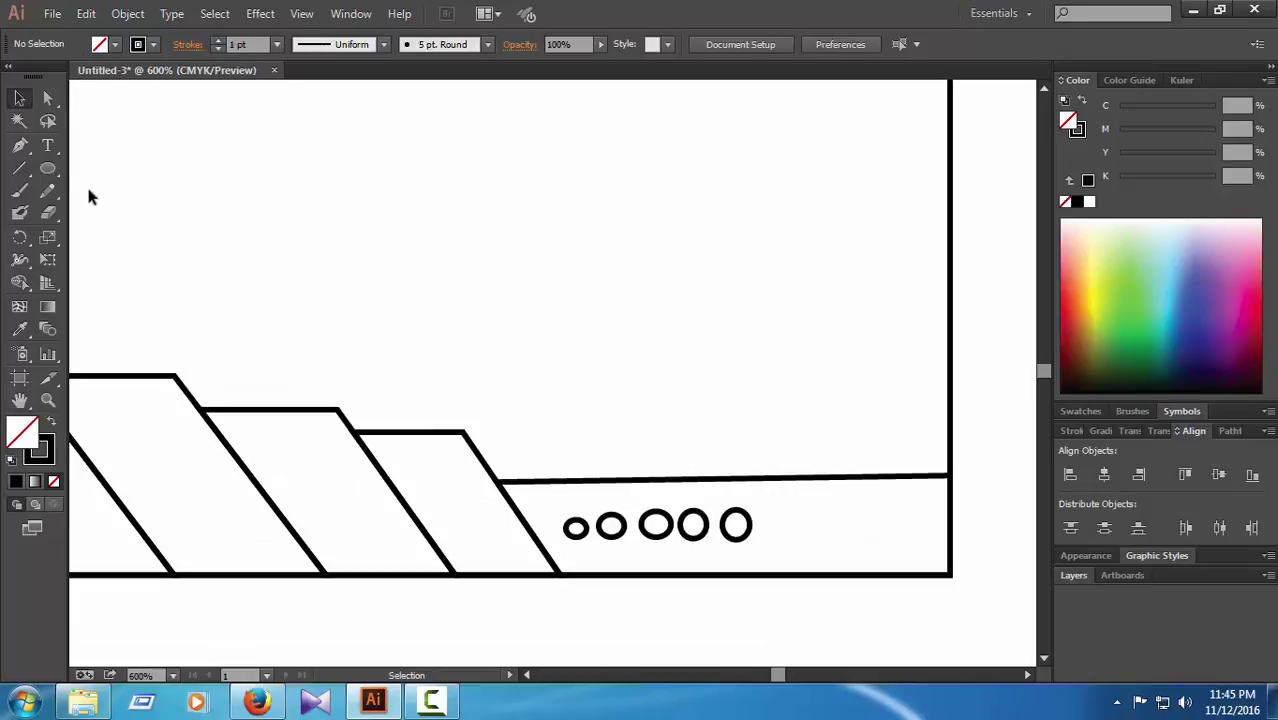
{"action": "left_click", "coordinate": [575, 527], "text": "ctrl"}
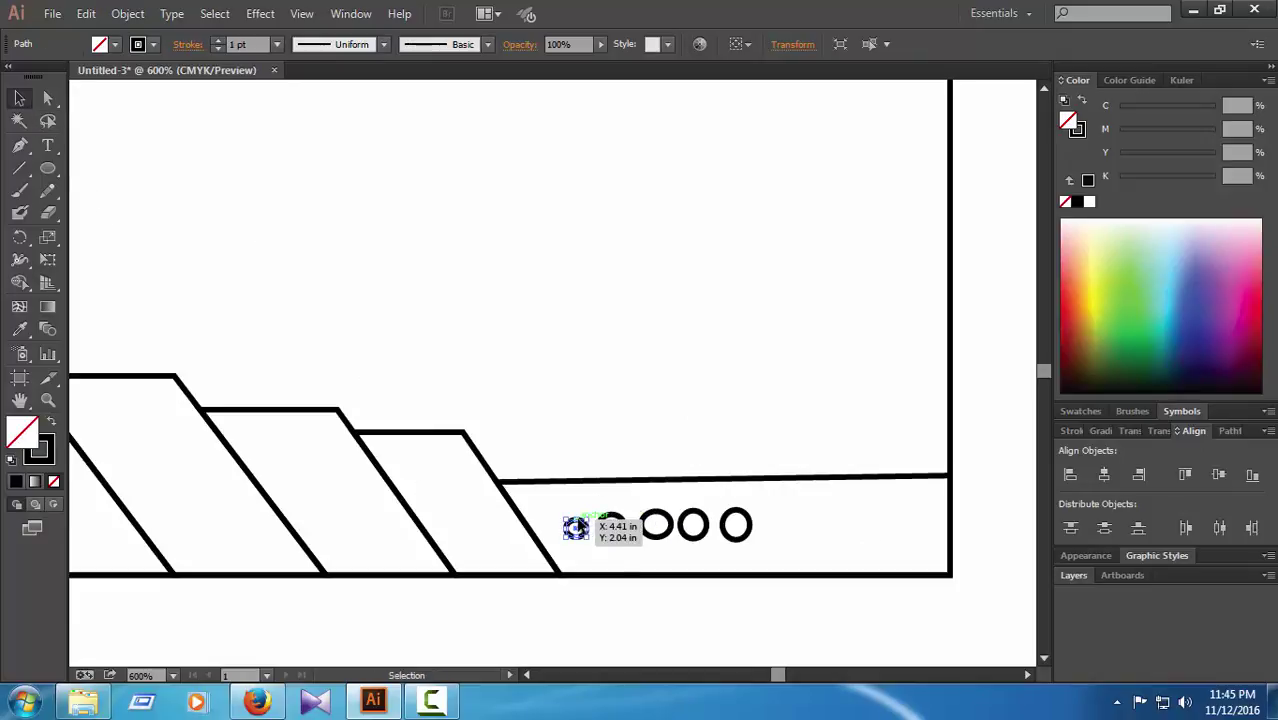
{"action": "left_click", "coordinate": [612, 524], "text": "ctrl+shift"}
{"action": "left_click", "coordinate": [662, 522], "text": "ctrl+shift"}
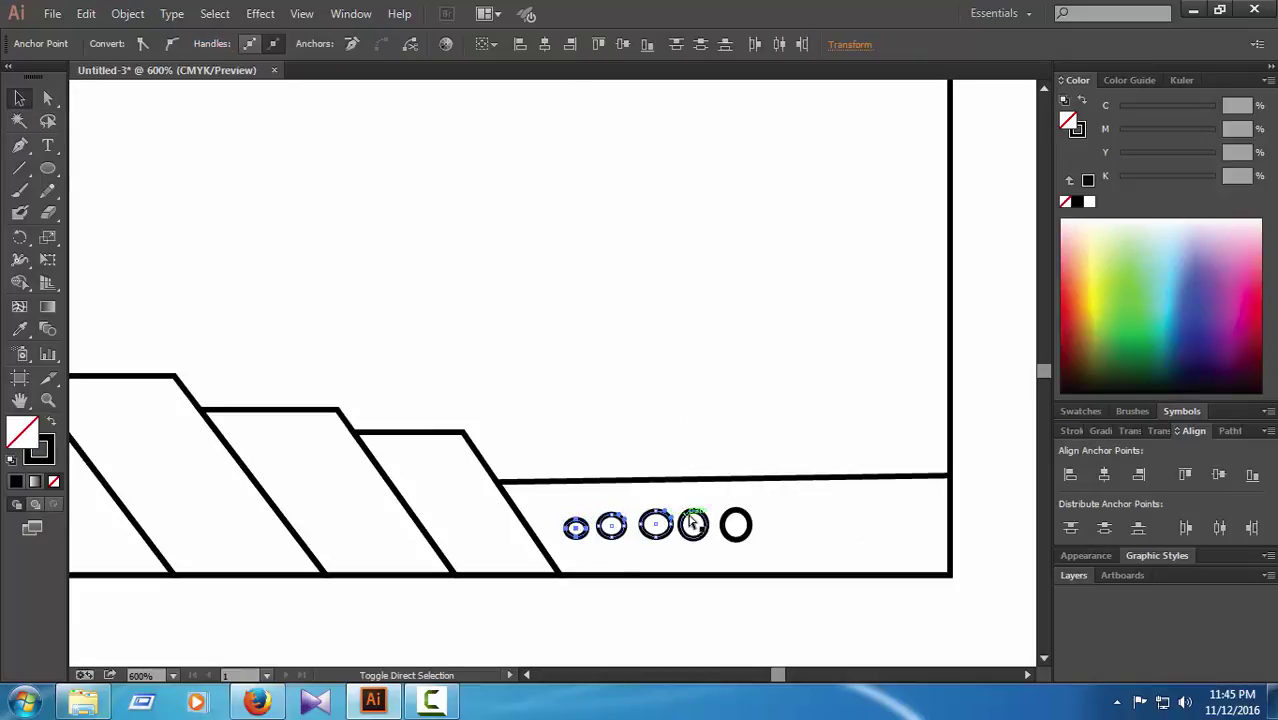
{"action": "left_click", "coordinate": [695, 522], "text": "ctrl+shift"}
{"action": "left_click", "coordinate": [737, 524], "text": "ctrl+shift"}
{"action": "left_click_drag", "start_coordinate": [748, 526], "coordinate": [750, 527]}
{"action": "right_click", "coordinate": [728, 528]}
{"action": "left_click", "coordinate": [775, 334]}
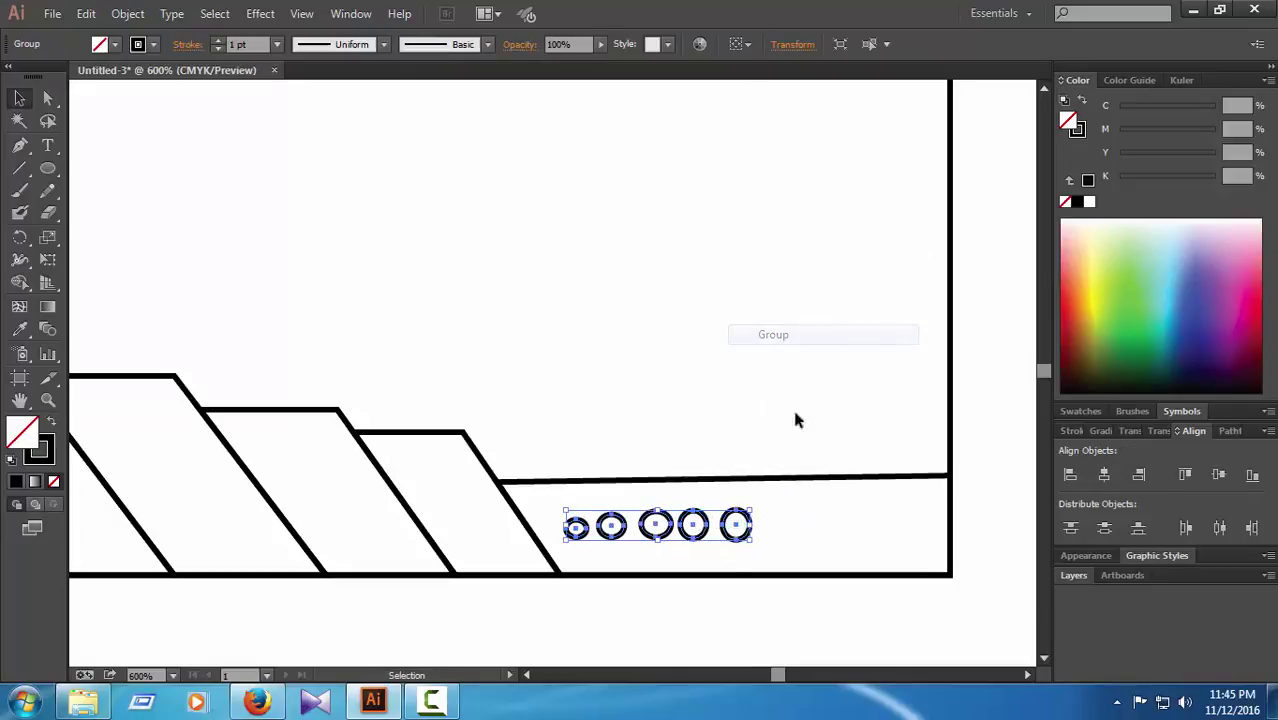
Step: Squeeze the circle group narrower and shift it slightly left
{"action": "left_click_drag", "start_coordinate": [750, 526], "coordinate": [696, 526]}
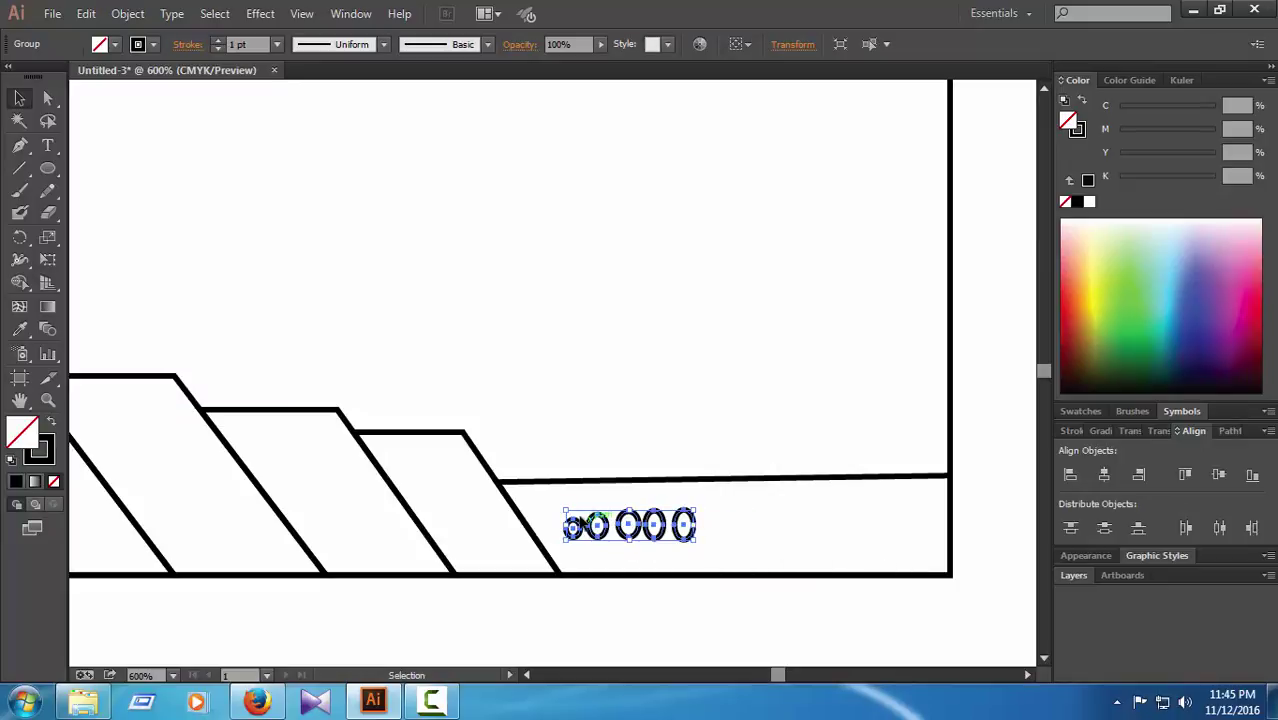
{"action": "key", "text": "Left"}
{"action": "key", "text": "Left"}
{"action": "key", "text": "Left"}
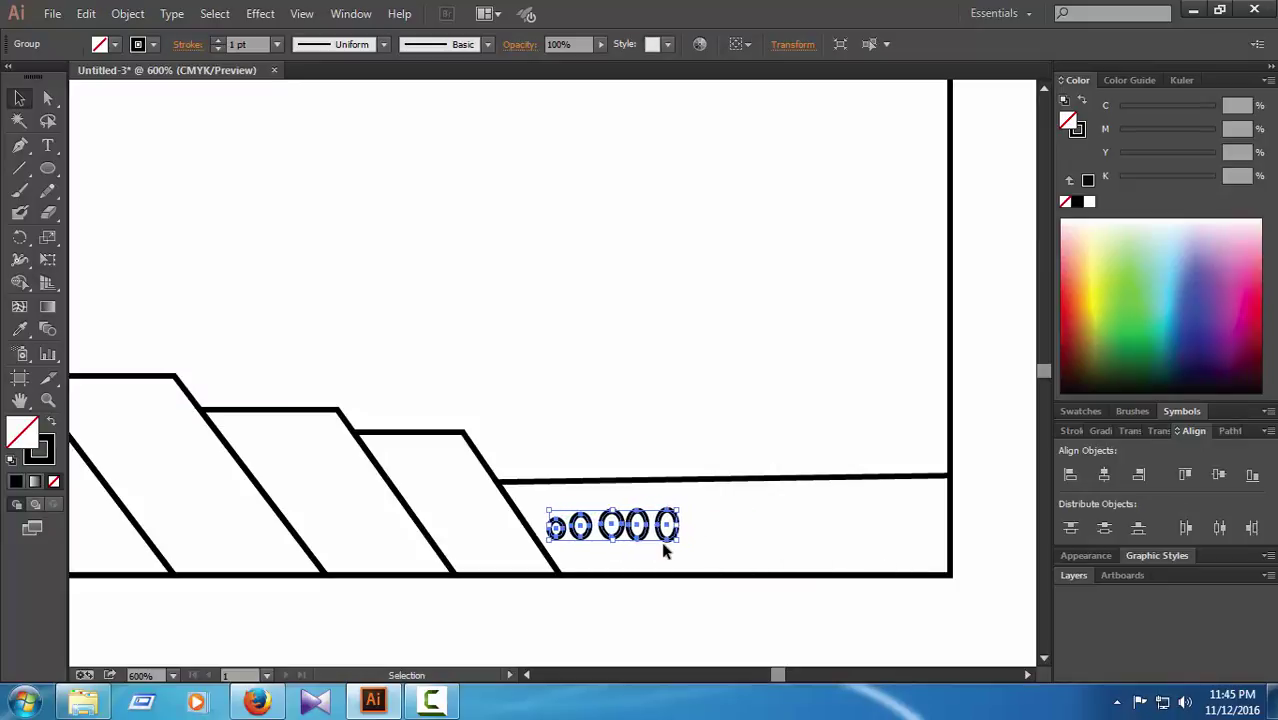
{"action": "left_click", "coordinate": [697, 537]}
Step: Copy the circle row and paste a duplicate
{"action": "left_click", "coordinate": [680, 520]}
{"action": "key", "text": "a"}
{"action": "key", "text": "ctrl+c"}
{"action": "left_click", "coordinate": [764, 418]}
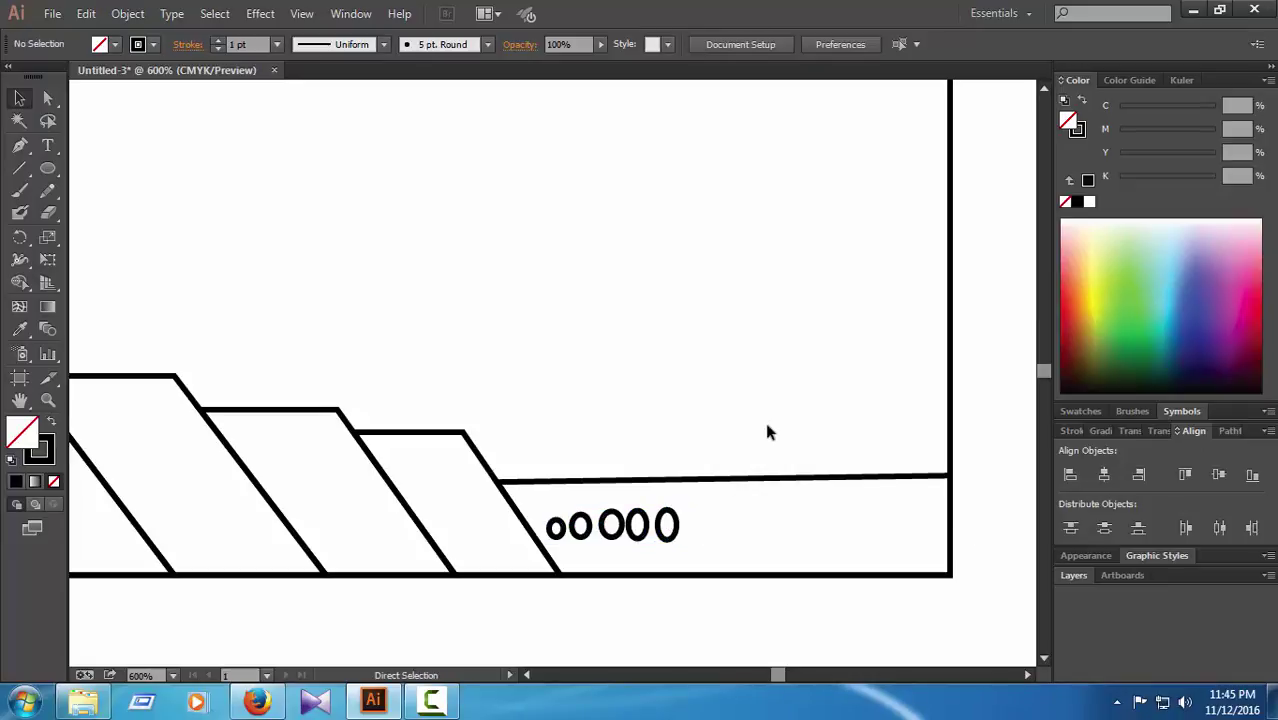
{"action": "key", "text": "ctrl+v"}
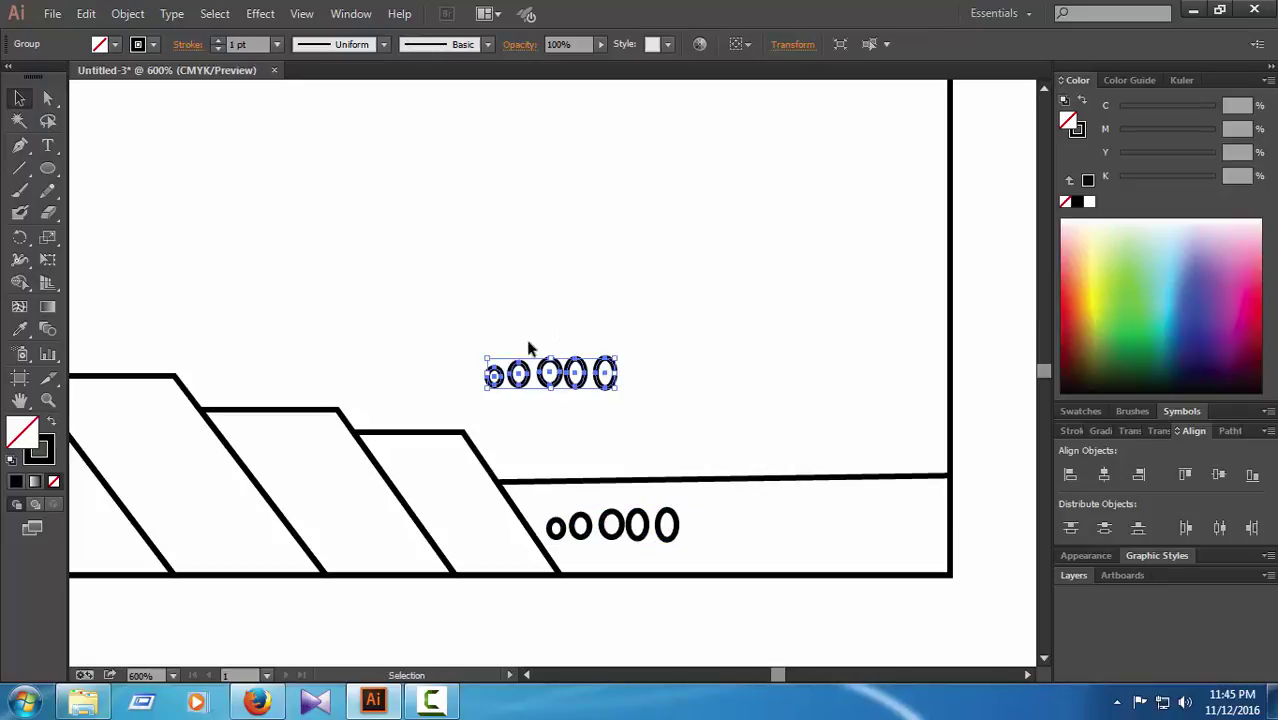
Step: Rotate the pasted row 90° to vertical and move it onto the band's right side
{"action": "left_click", "coordinate": [19, 237]}
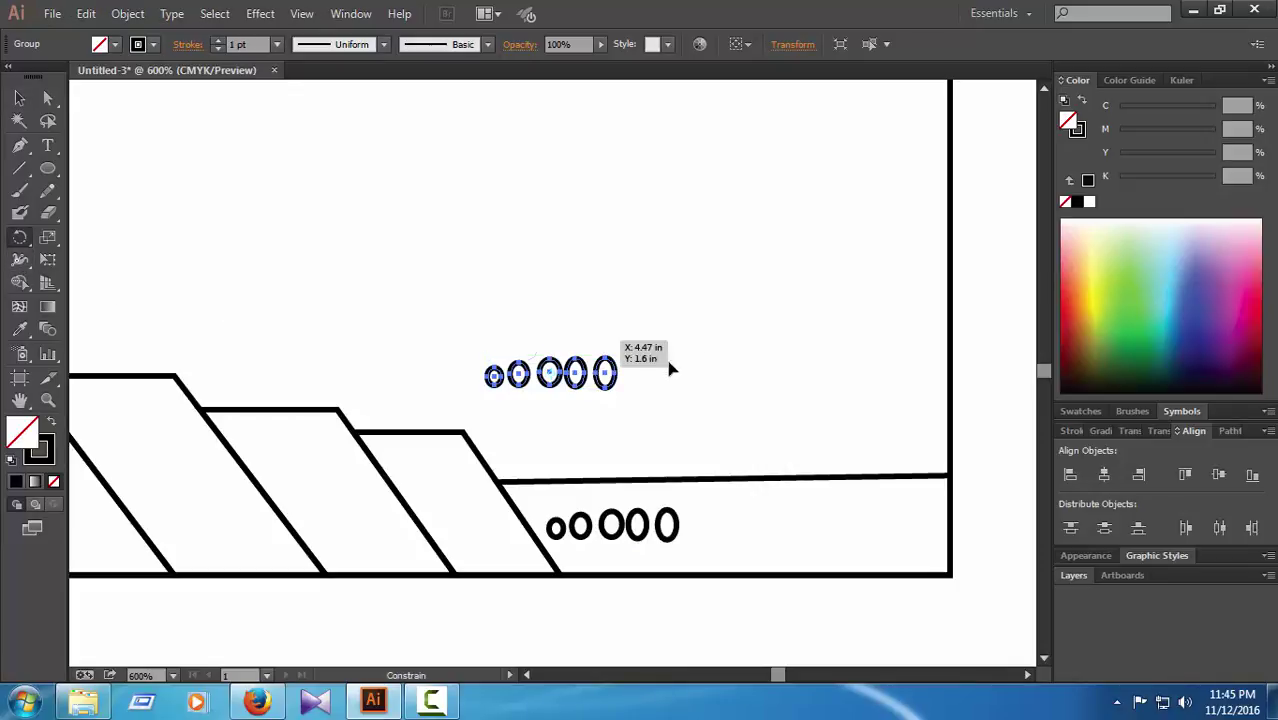
{"action": "left_click_drag", "start_coordinate": [670, 362], "coordinate": [613, 446]}
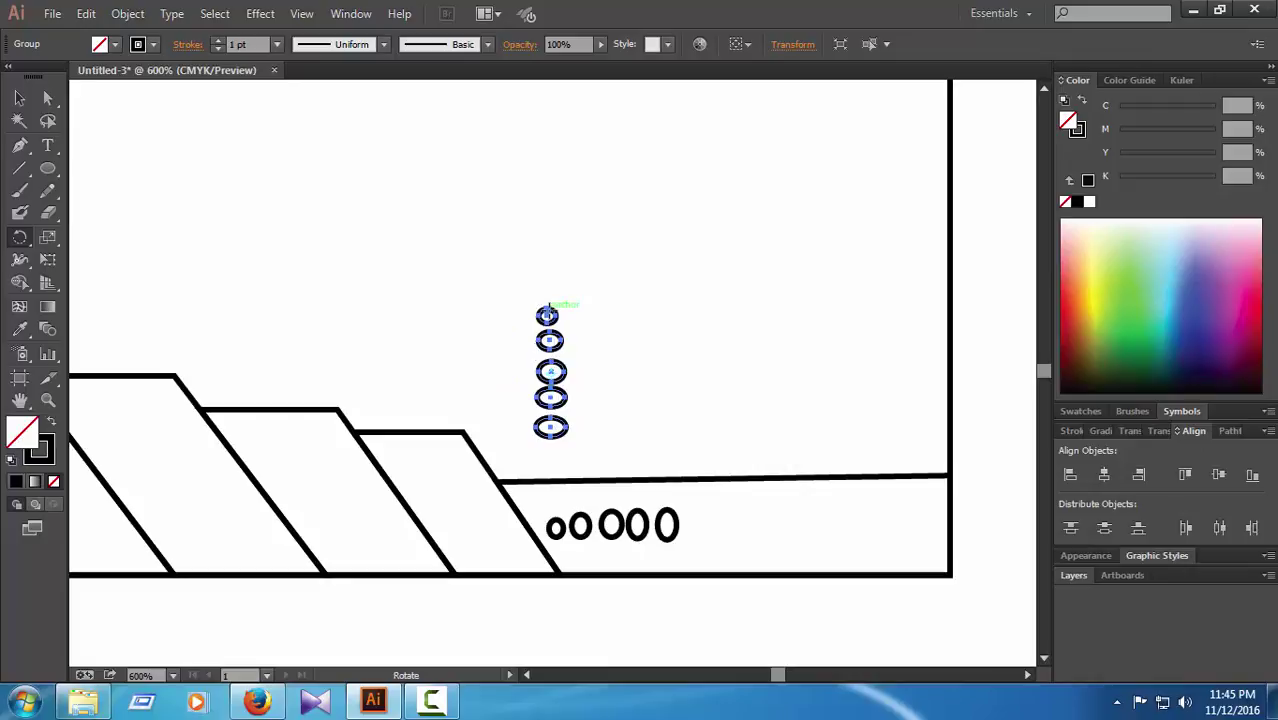
{"action": "left_click", "coordinate": [46, 102]}
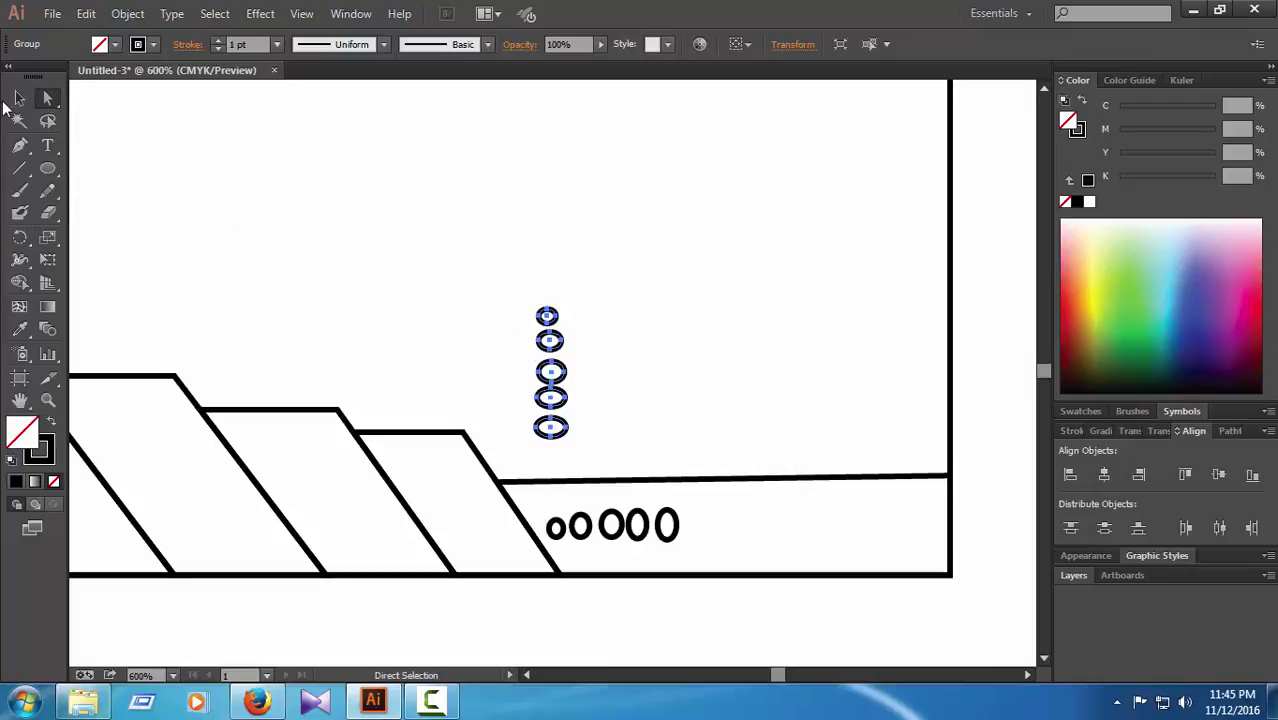
{"action": "left_click", "coordinate": [19, 98]}
{"action": "left_click_drag", "start_coordinate": [546, 322], "coordinate": [800, 492]}
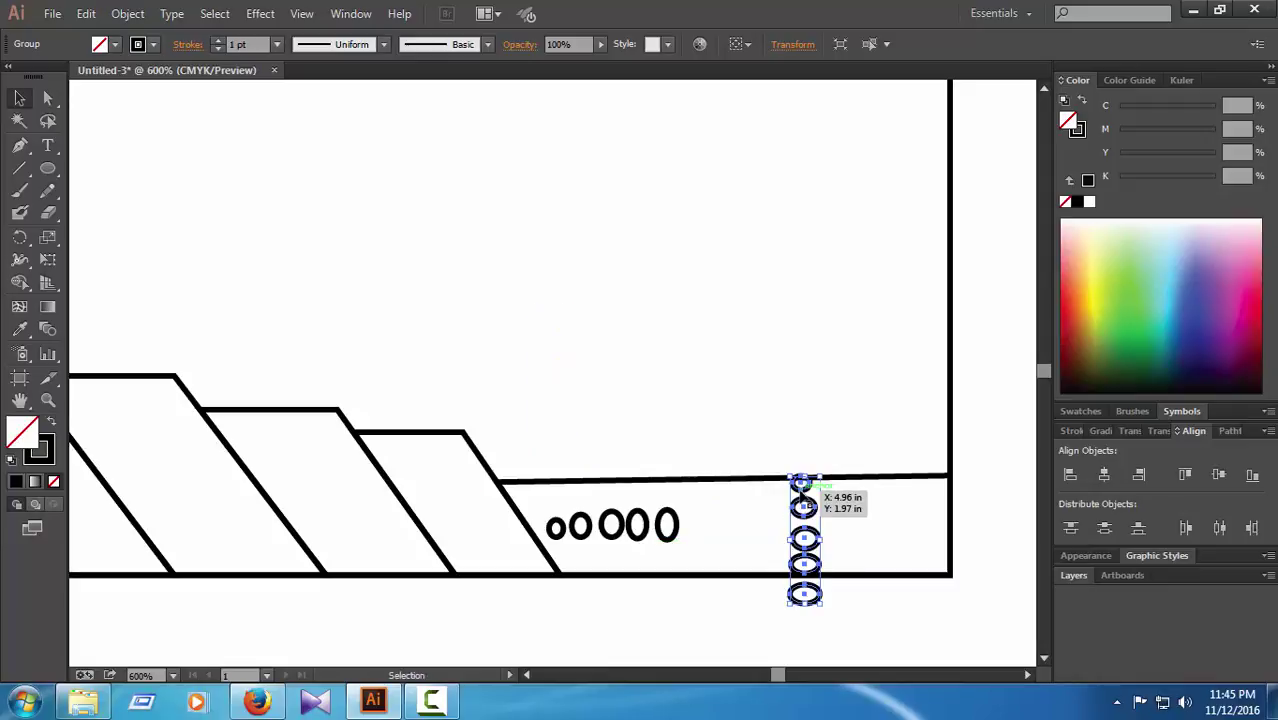
Step: Rotate the copy back to a horizontal row and nudge it down and right into the band
{"action": "left_click", "coordinate": [19, 237]}
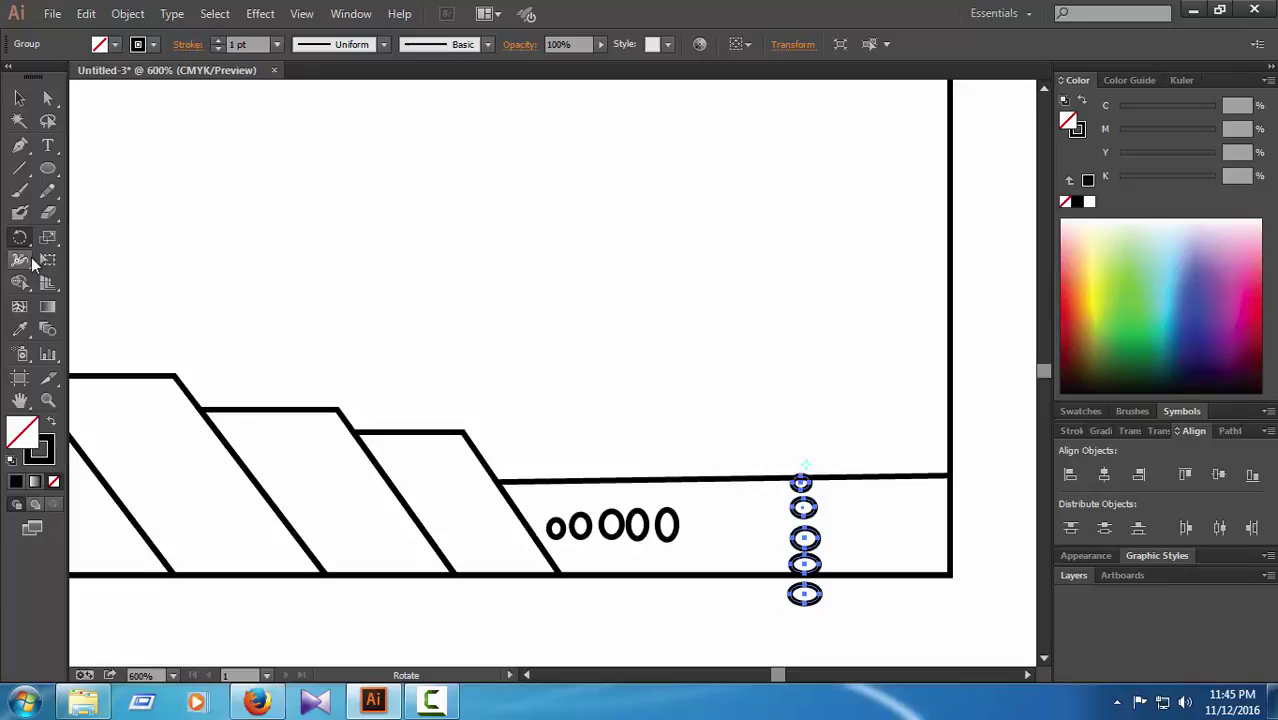
{"action": "left_click_drag", "start_coordinate": [810, 468], "coordinate": [812, 508]}
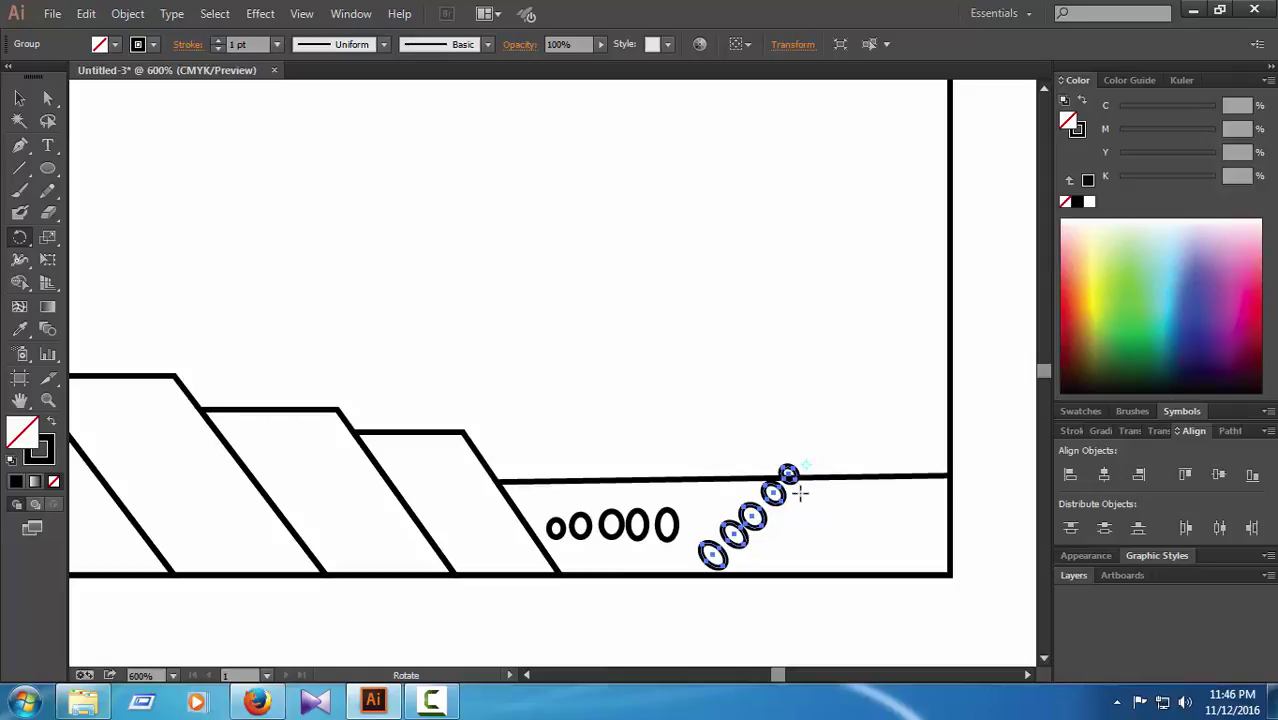
{"action": "left_click_drag", "start_coordinate": [847, 468], "coordinate": [900, 495]}
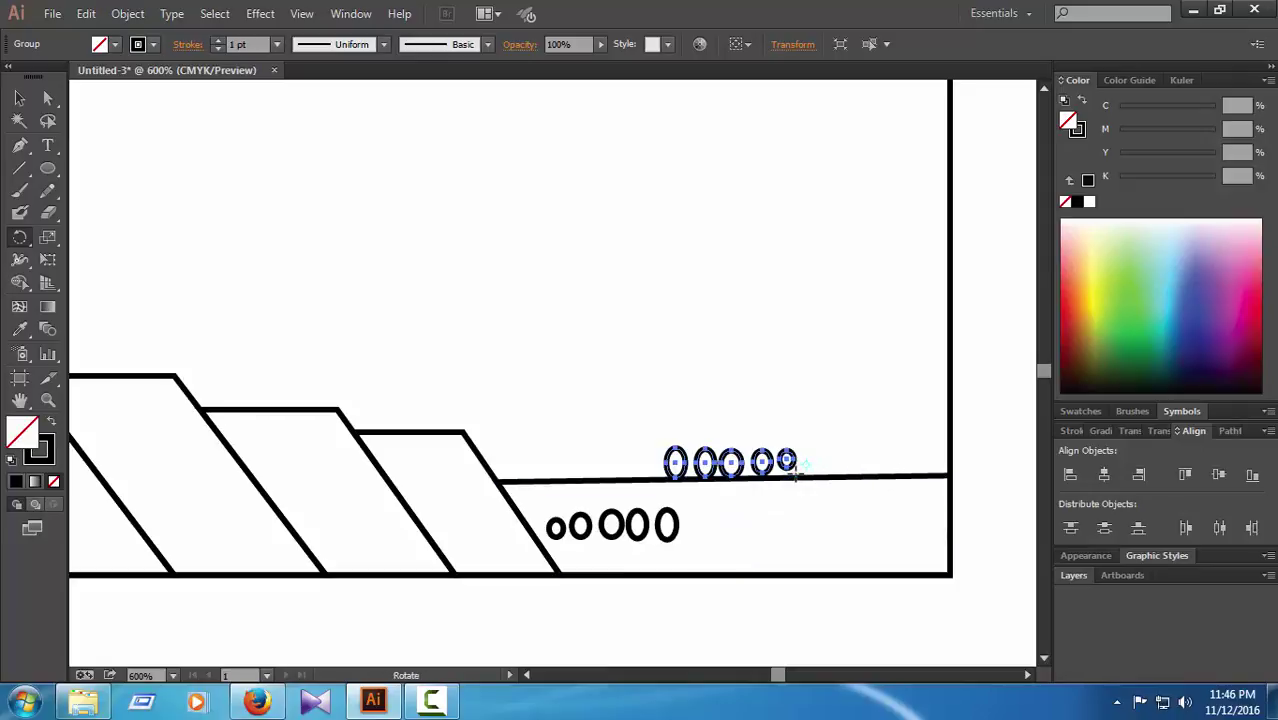
{"action": "key", "text": "Down"}
{"action": "key", "text": "shift+Down"}
{"action": "key", "text": "Right"}
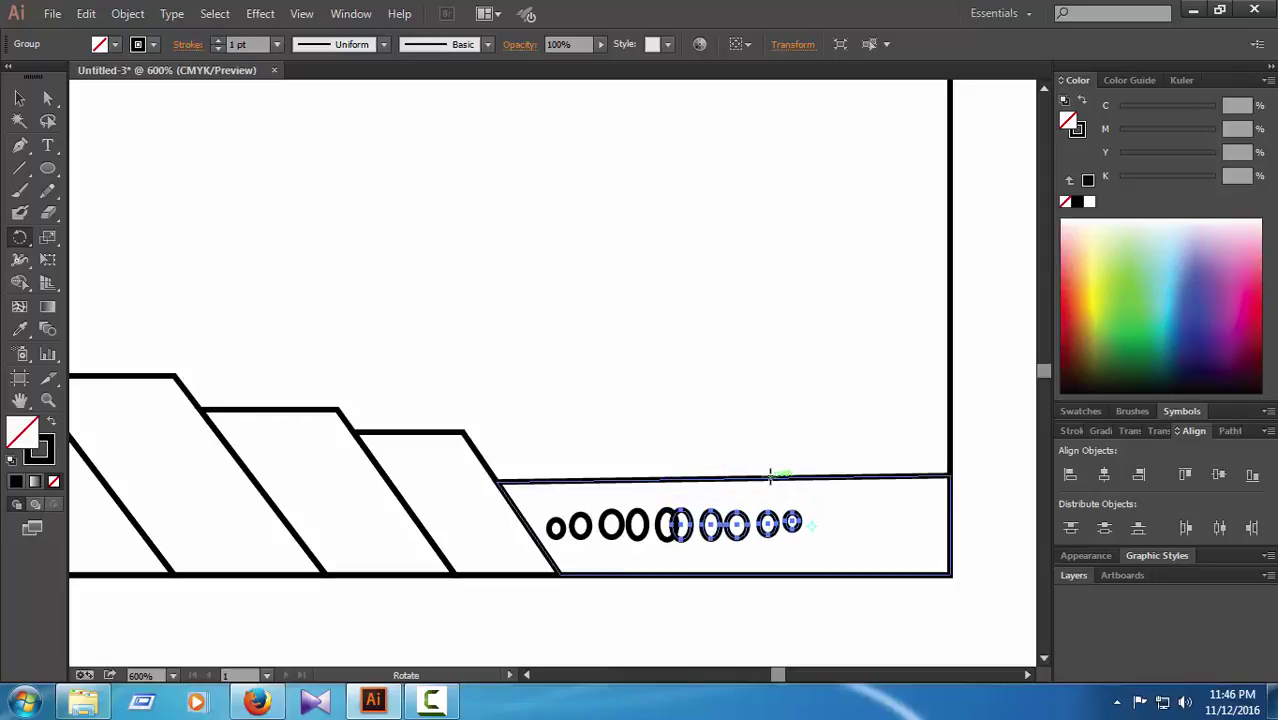
{"action": "key", "text": "Right"}
{"action": "key", "text": "Right"}
{"action": "key", "text": "Right"}
{"action": "key", "text": "Right"}
{"action": "key", "text": "Right"}
{"action": "key", "text": "Right"}
{"action": "key", "text": "Right"}
{"action": "key", "text": "Right"}
{"action": "key", "text": "Right"}
{"action": "key", "text": "Right"}
{"action": "key", "text": "Right"}
{"action": "key", "text": "Right"}
{"action": "key", "text": "Right"}
{"action": "key", "text": "Right"}
{"action": "key", "text": "Right"}
{"action": "key", "text": "Right"}
{"action": "key", "text": "Right"}
{"action": "key", "text": "Right"}
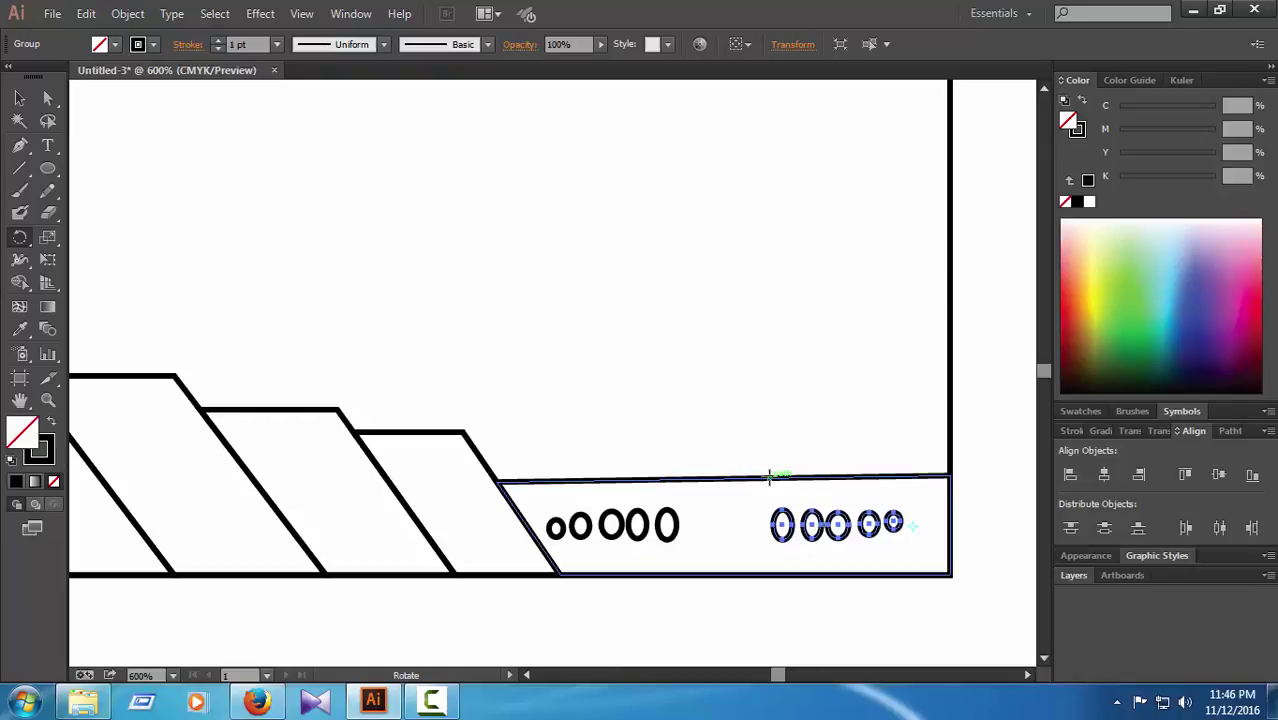
{"action": "key", "text": "Right"}
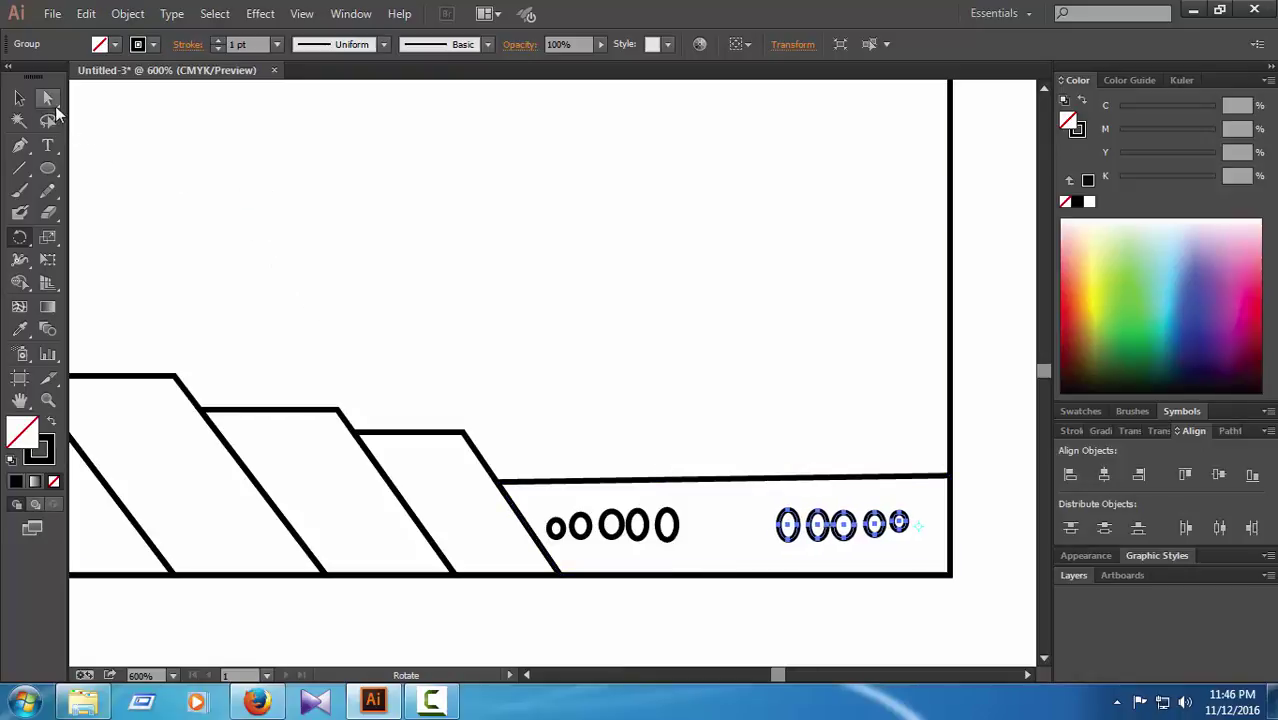
Step: Try selecting and nudging the last small circle's anchors, then undo the change
{"action": "left_click", "coordinate": [47, 97]}
{"action": "left_click", "coordinate": [995, 599]}
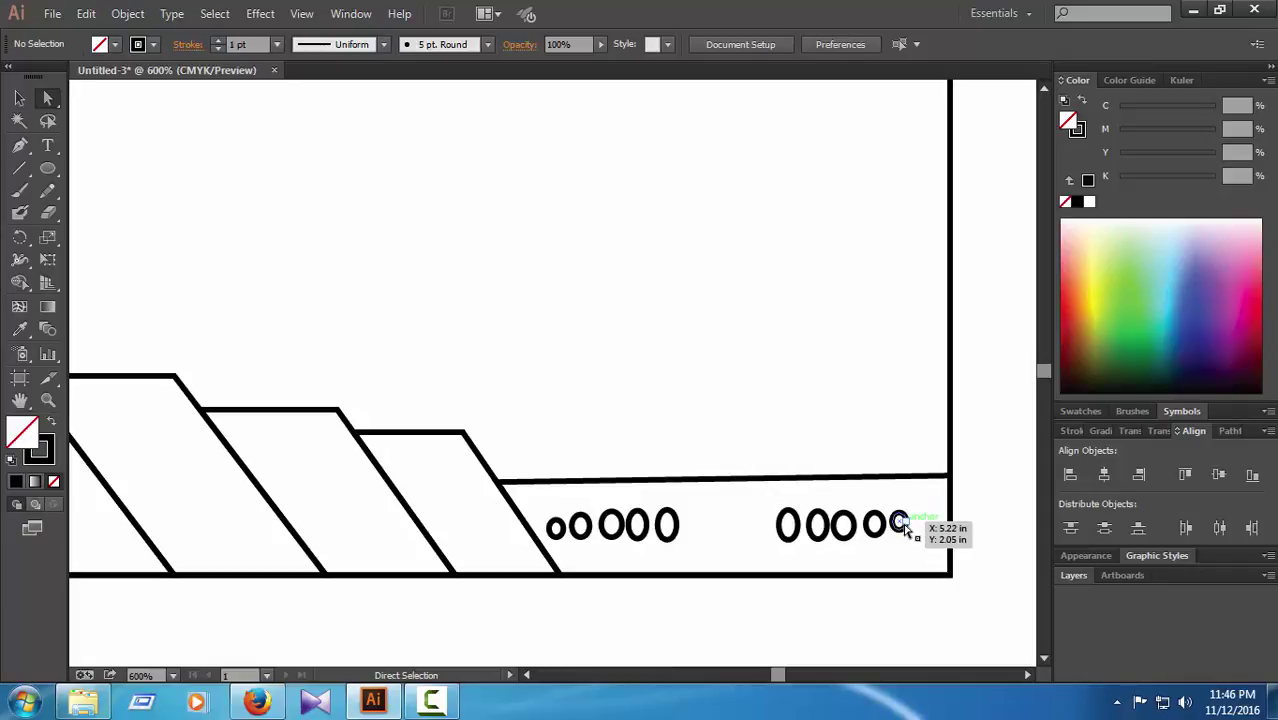
{"action": "left_click", "coordinate": [900, 522]}
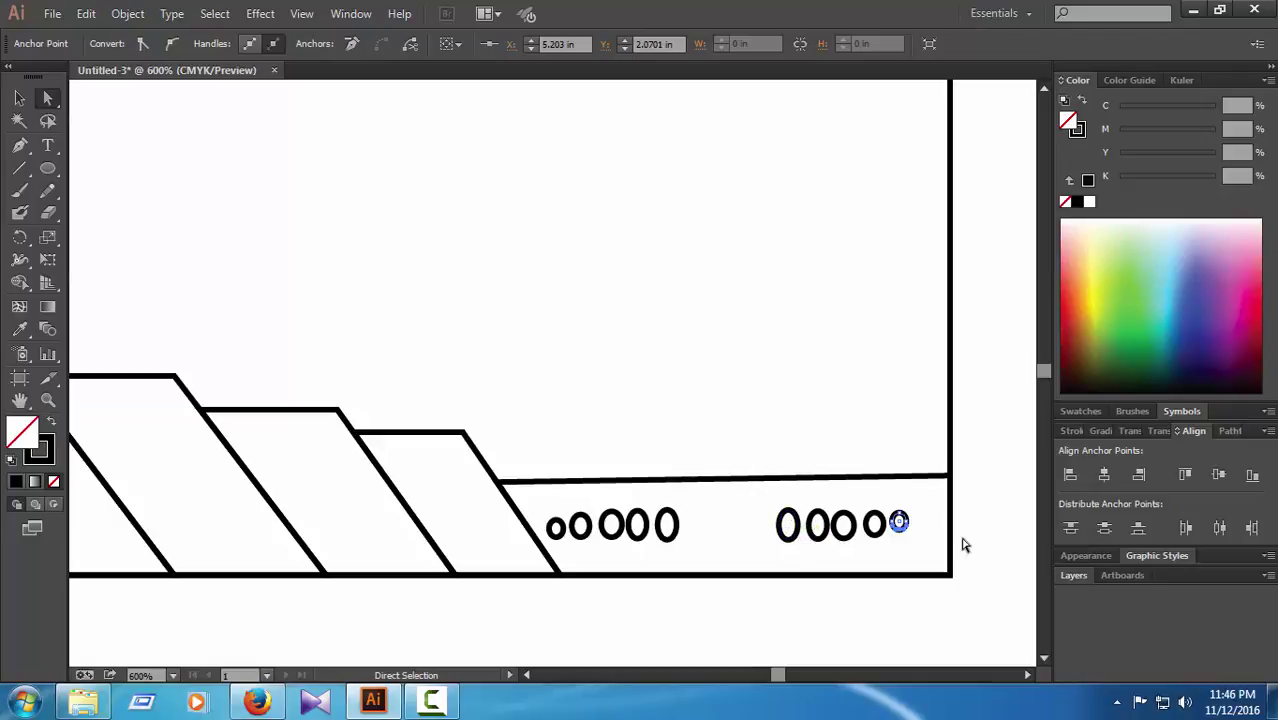
{"action": "left_click", "coordinate": [1000, 540]}
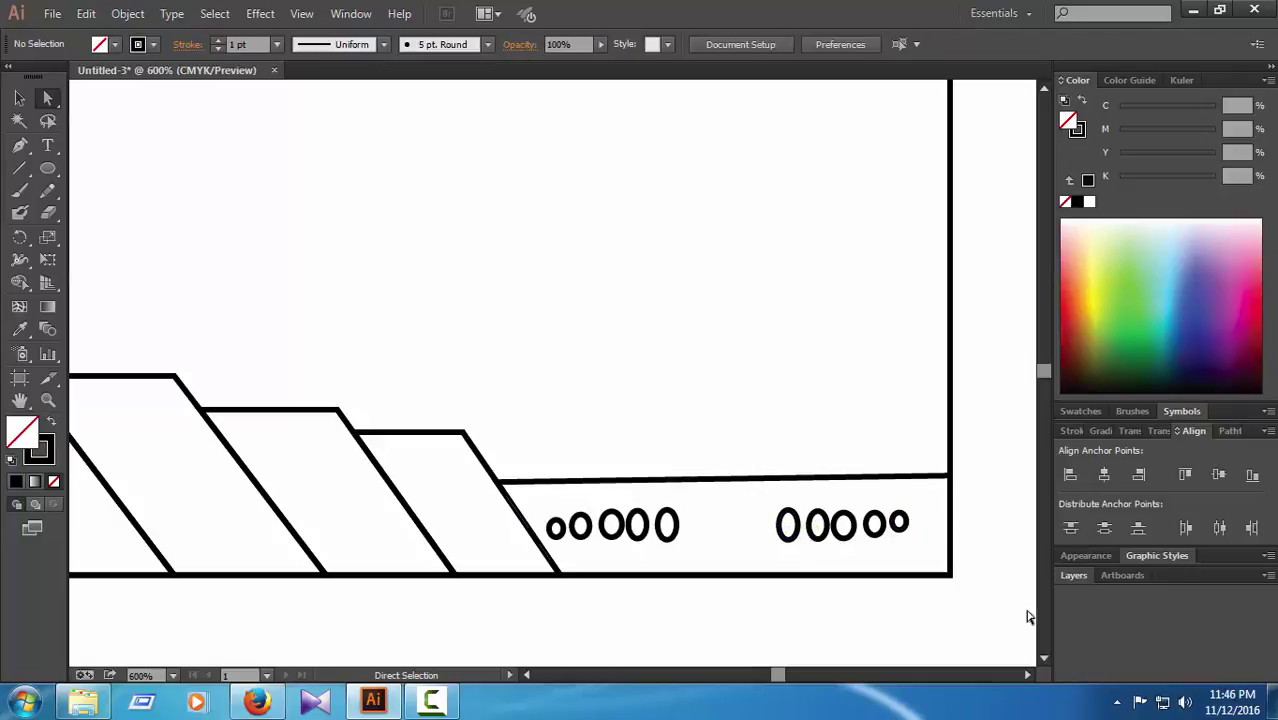
{"action": "left_click", "coordinate": [899, 522]}
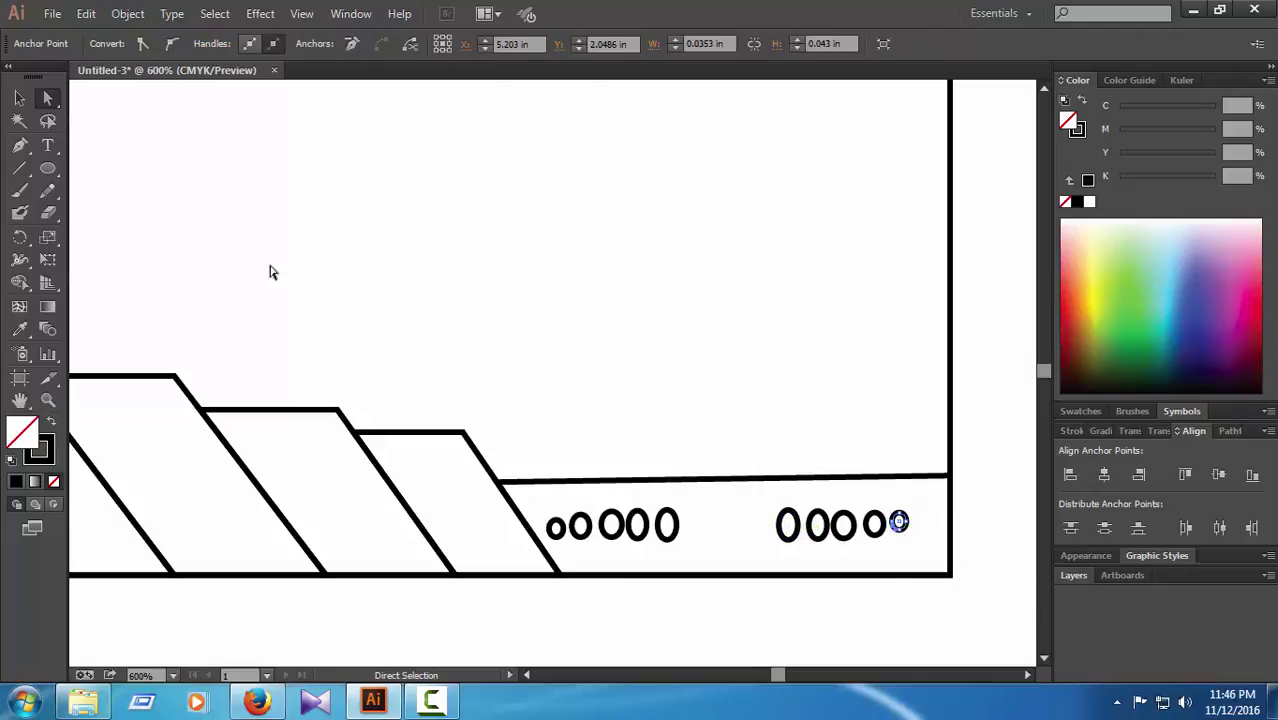
{"action": "left_click", "coordinate": [19, 97]}
{"action": "key", "text": "Down"}
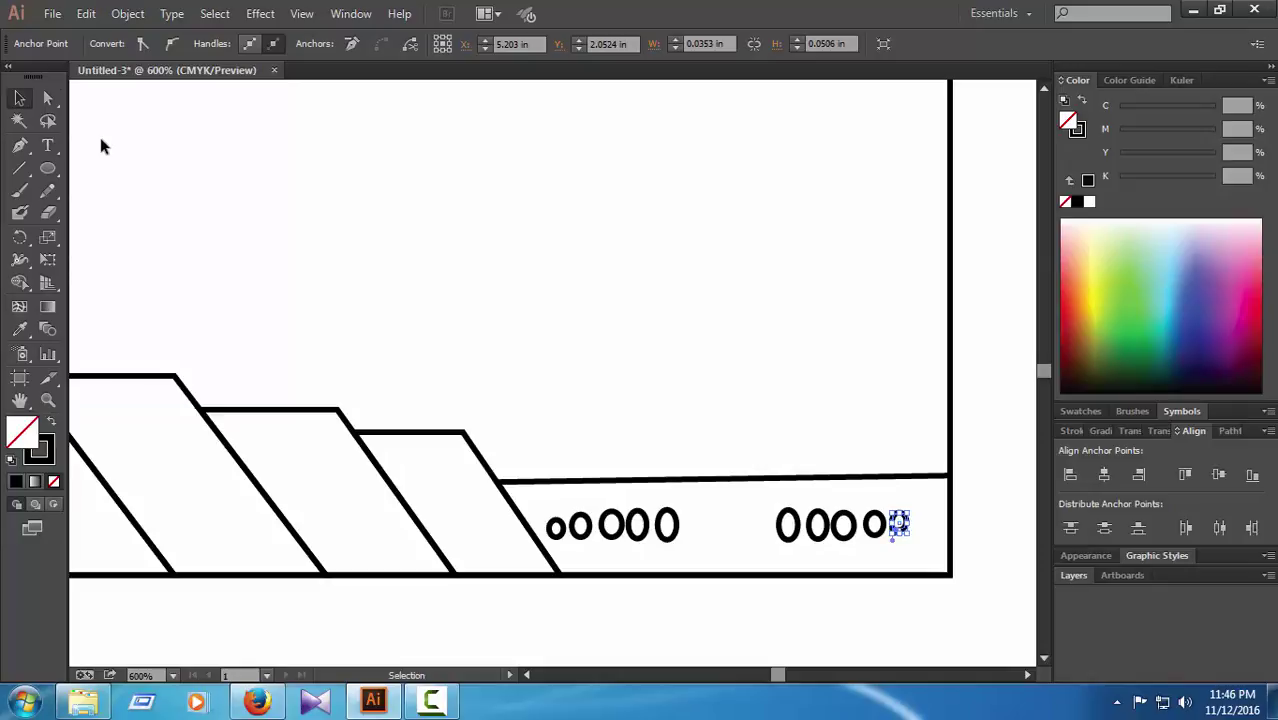
{"action": "left_click", "coordinate": [990, 530]}
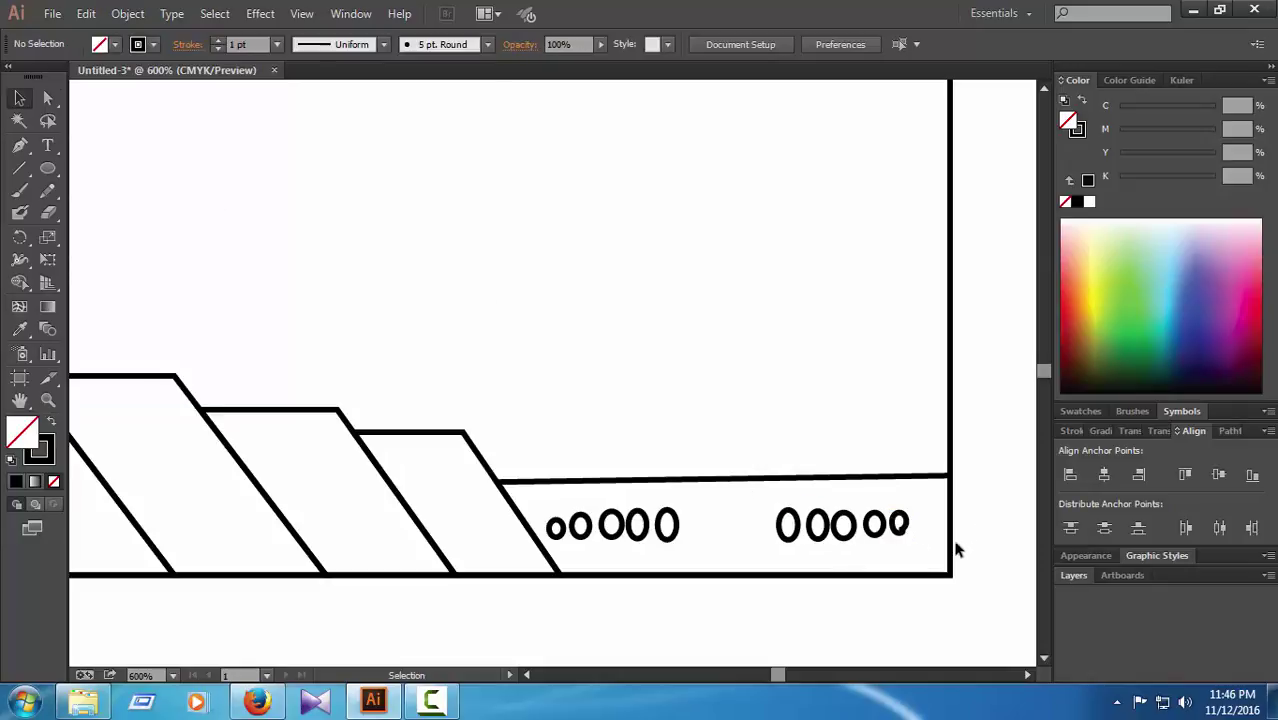
{"action": "key", "text": "ctrl+z"}
{"action": "key", "text": "ctrl+z"}
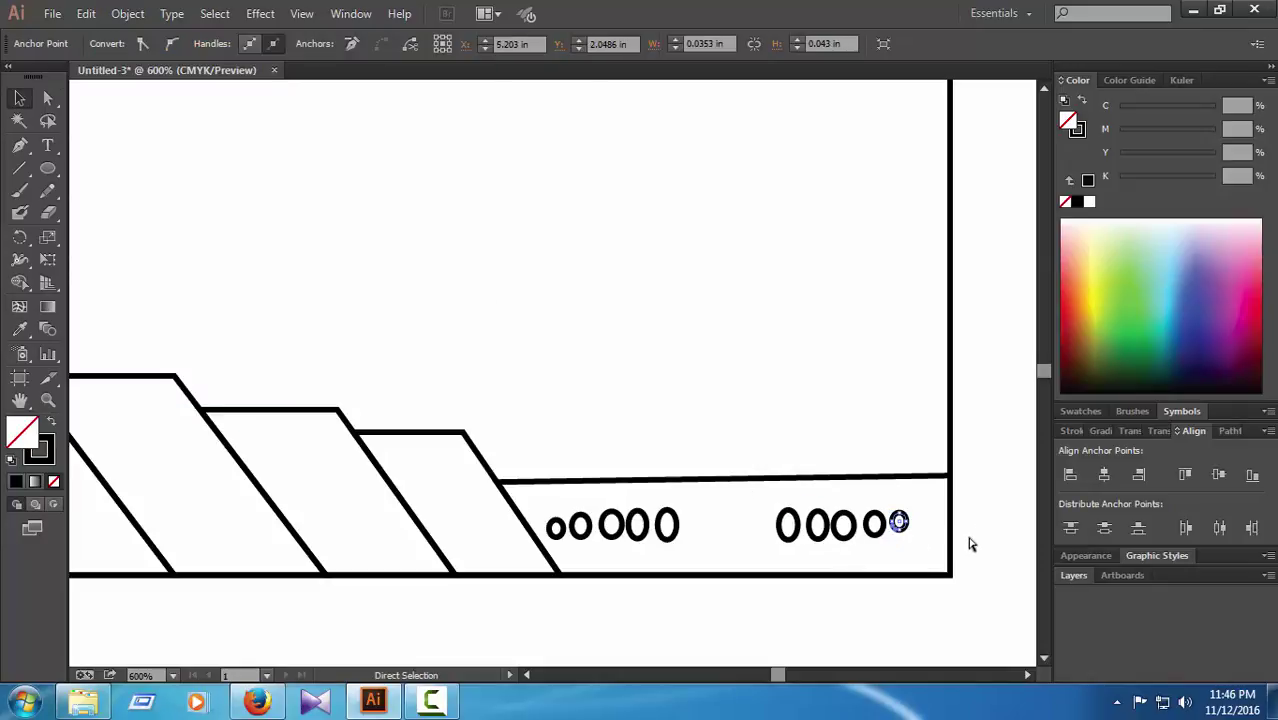
{"action": "left_click", "coordinate": [987, 573]}
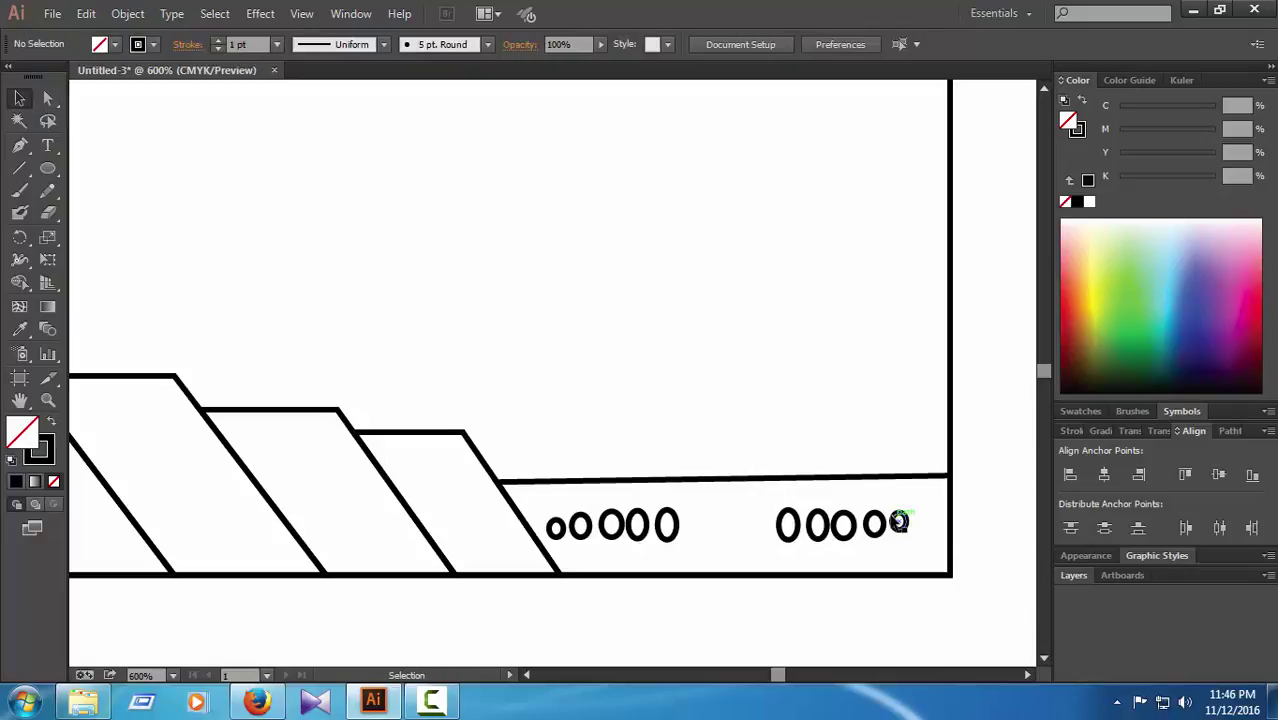
Step: Ungroup the right-hand row and nudge its last small circle into line
{"action": "left_click", "coordinate": [900, 521]}
{"action": "right_click", "coordinate": [894, 521]}
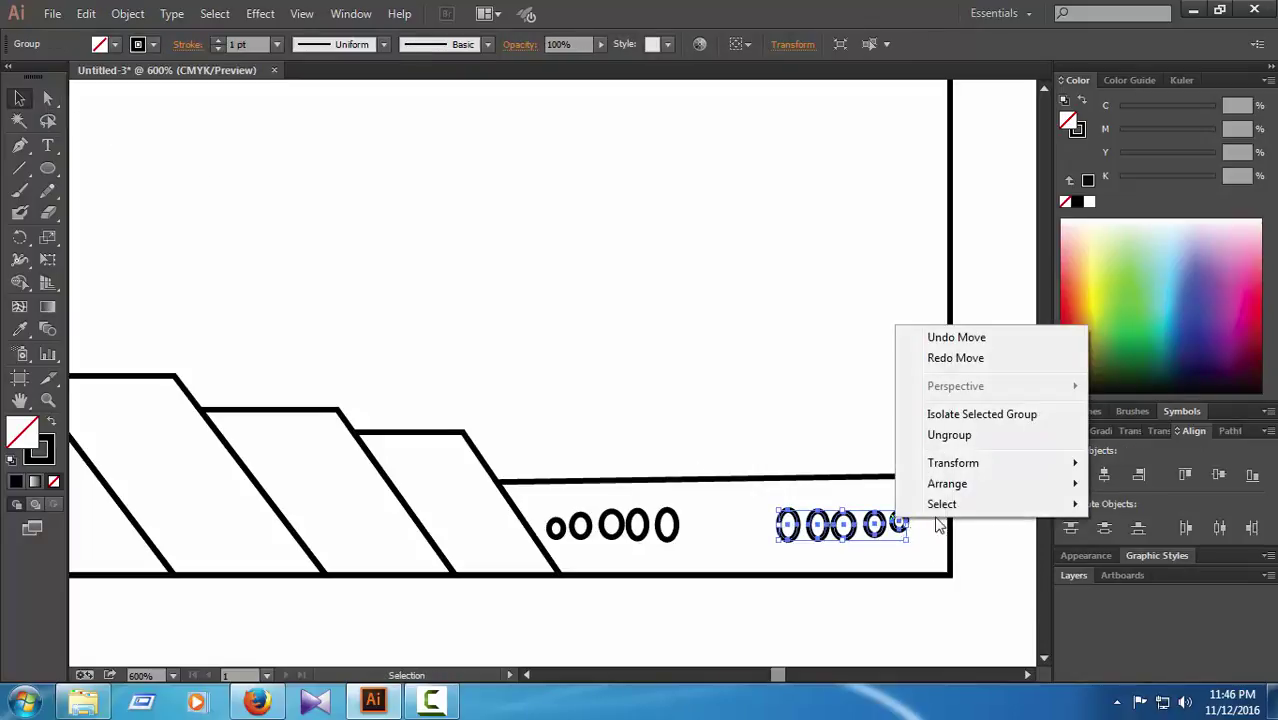
{"action": "left_click", "coordinate": [941, 440]}
{"action": "left_click", "coordinate": [1002, 580]}
{"action": "left_click", "coordinate": [899, 522]}
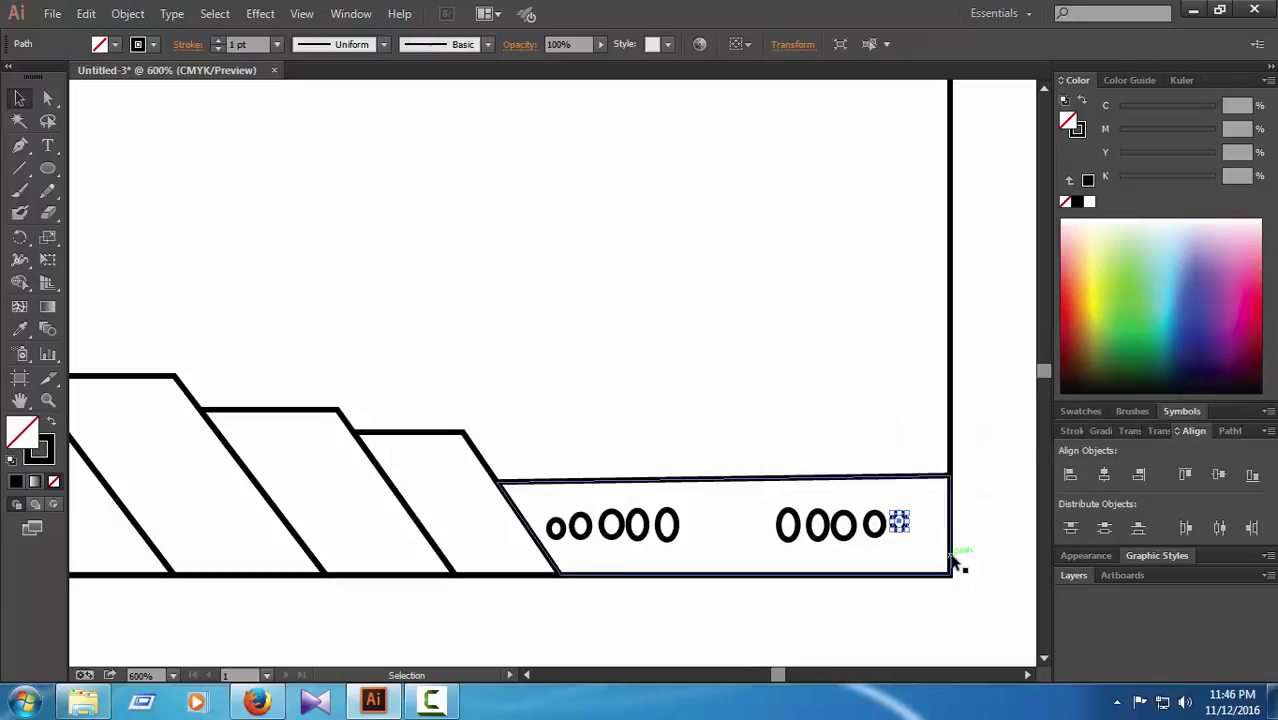
{"action": "key", "text": "Right"}
{"action": "key", "text": "Down"}
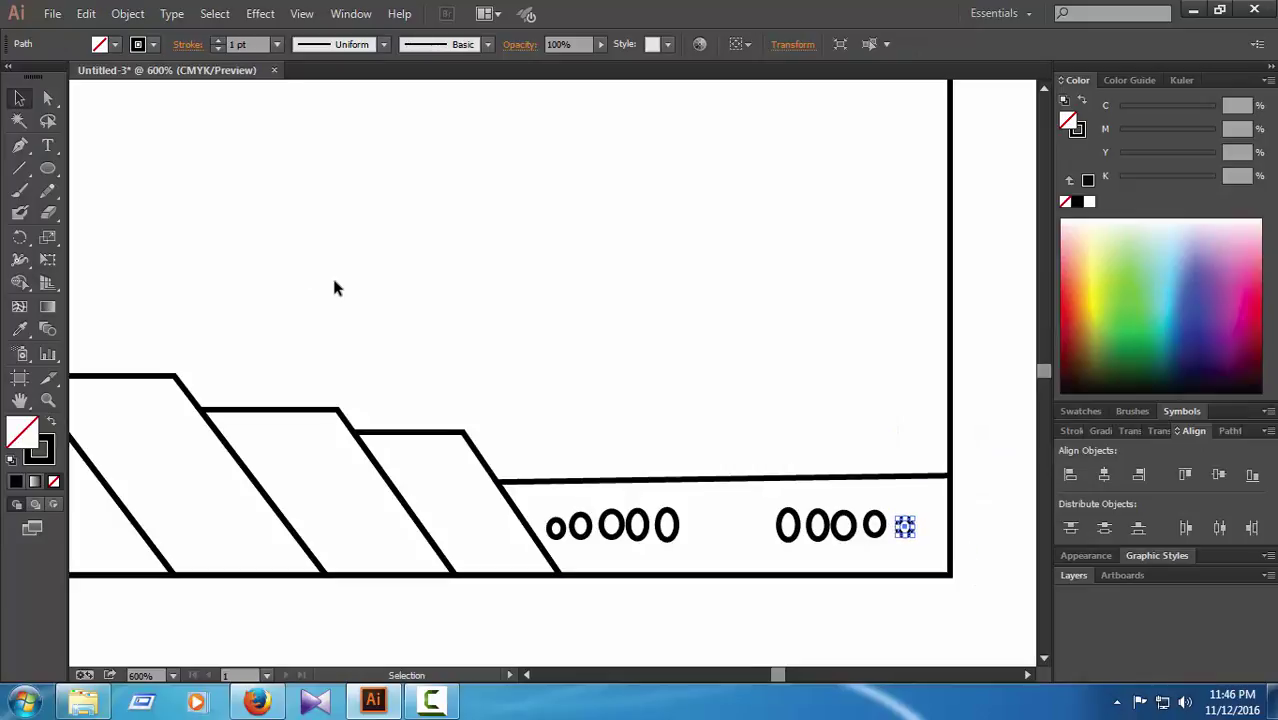
{"action": "key", "text": "Up"}
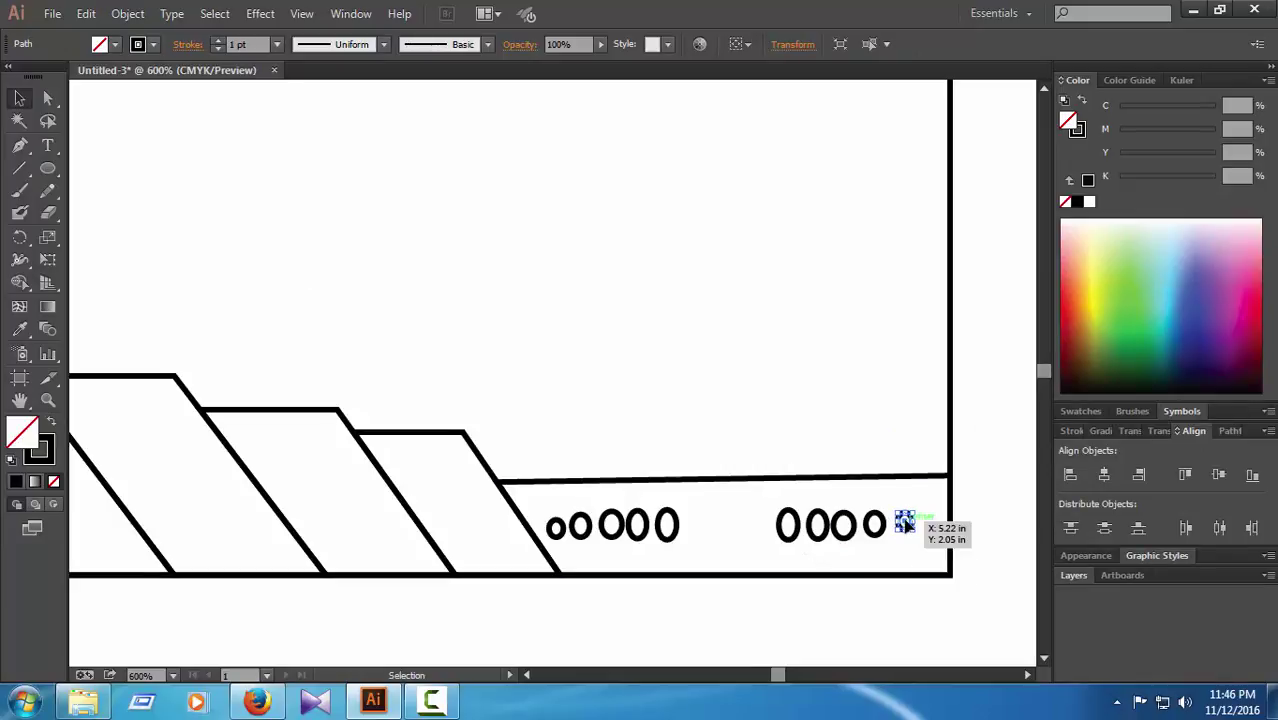
Step: Rotate the small circle about 174 degrees, then zoom back onto the bottom strip
{"action": "key", "text": "ctrl+equal"}
{"action": "key", "text": "ctrl+equal"}
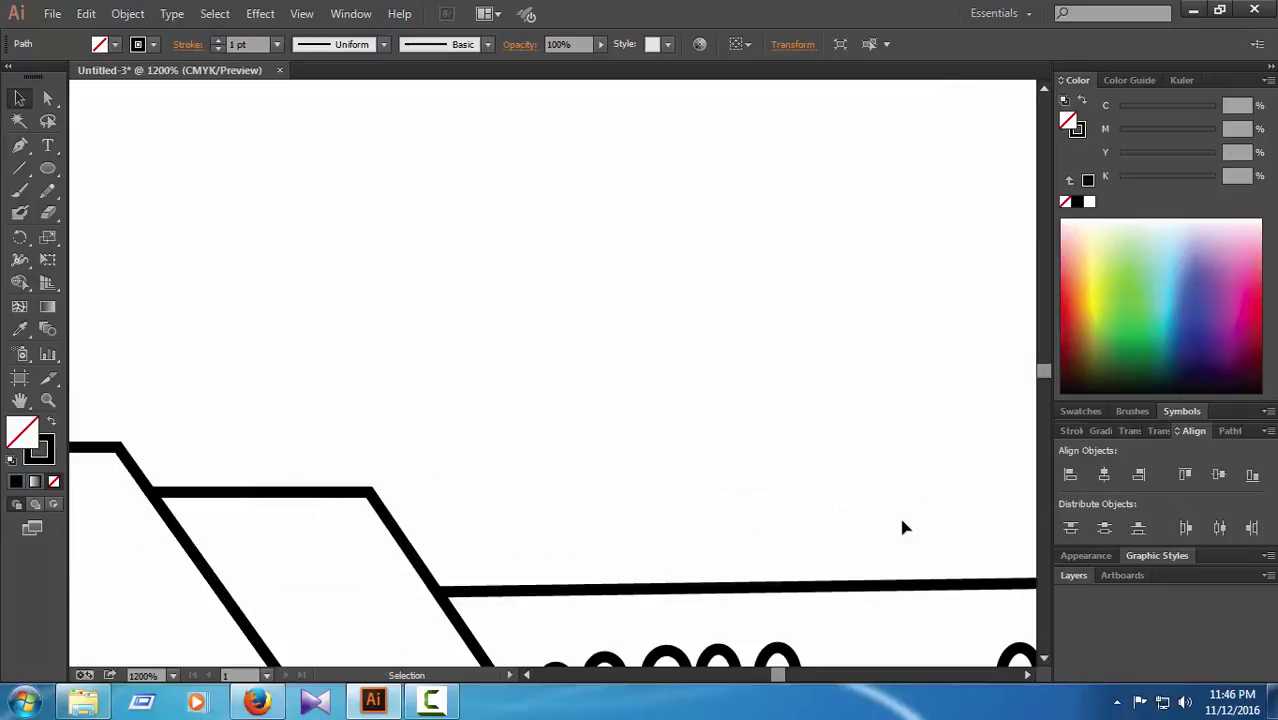
{"action": "scroll", "coordinate": [1025, 669], "scroll_direction": "right", "scroll_amount": 10}
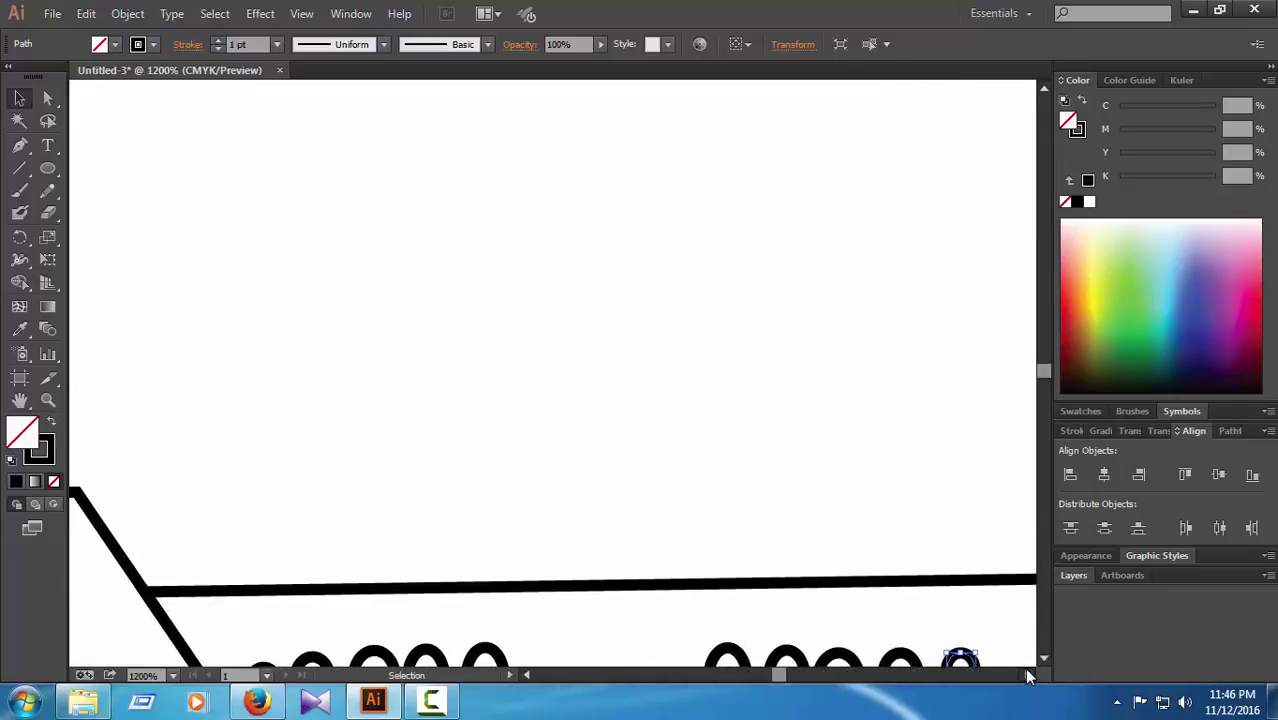
{"action": "scroll", "coordinate": [1015, 640], "scroll_direction": "down", "scroll_amount": 2}
{"action": "scroll", "coordinate": [1016, 634], "scroll_direction": "down", "scroll_amount": 1}
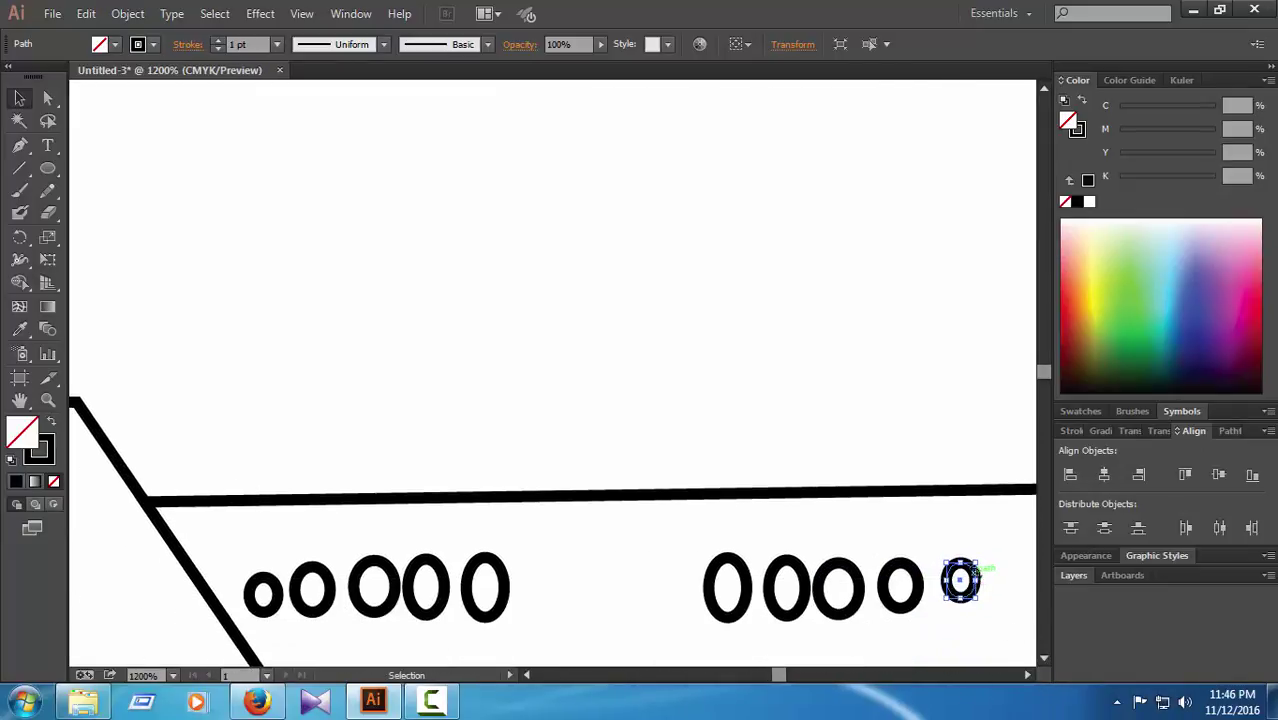
{"action": "left_click_drag", "start_coordinate": [987, 568], "coordinate": [960, 583]}
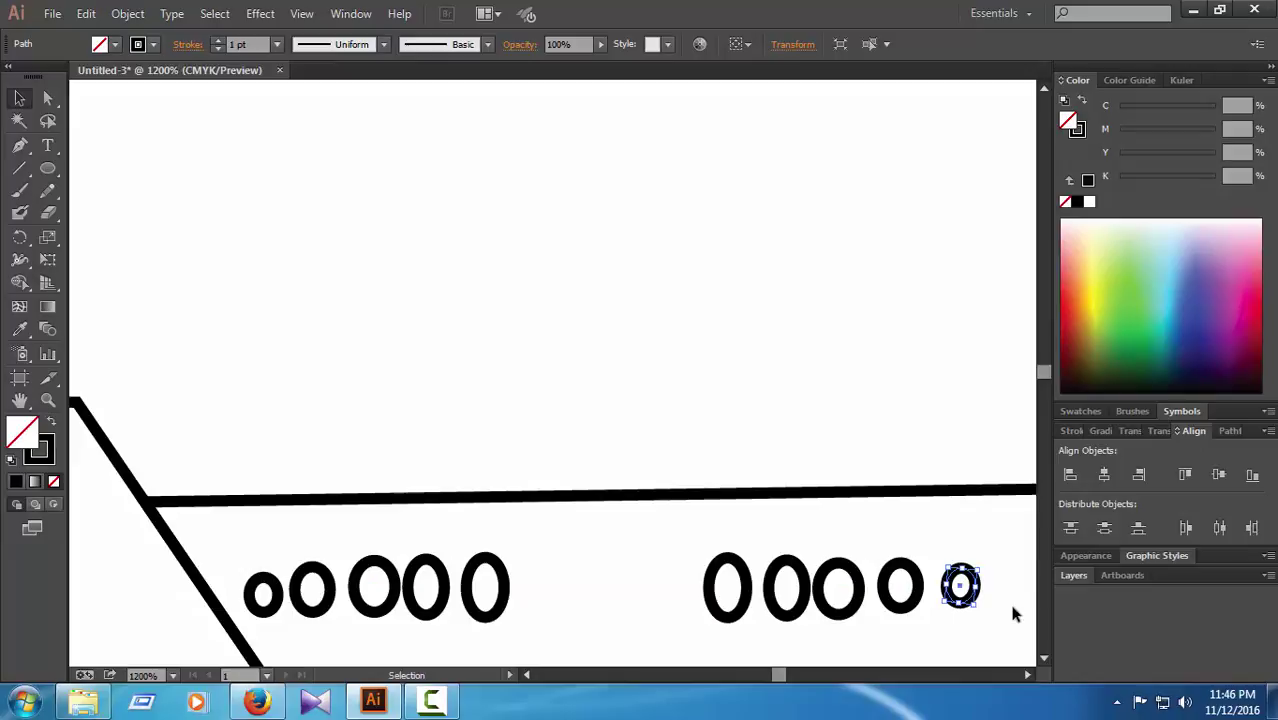
{"action": "left_click", "coordinate": [938, 456]}
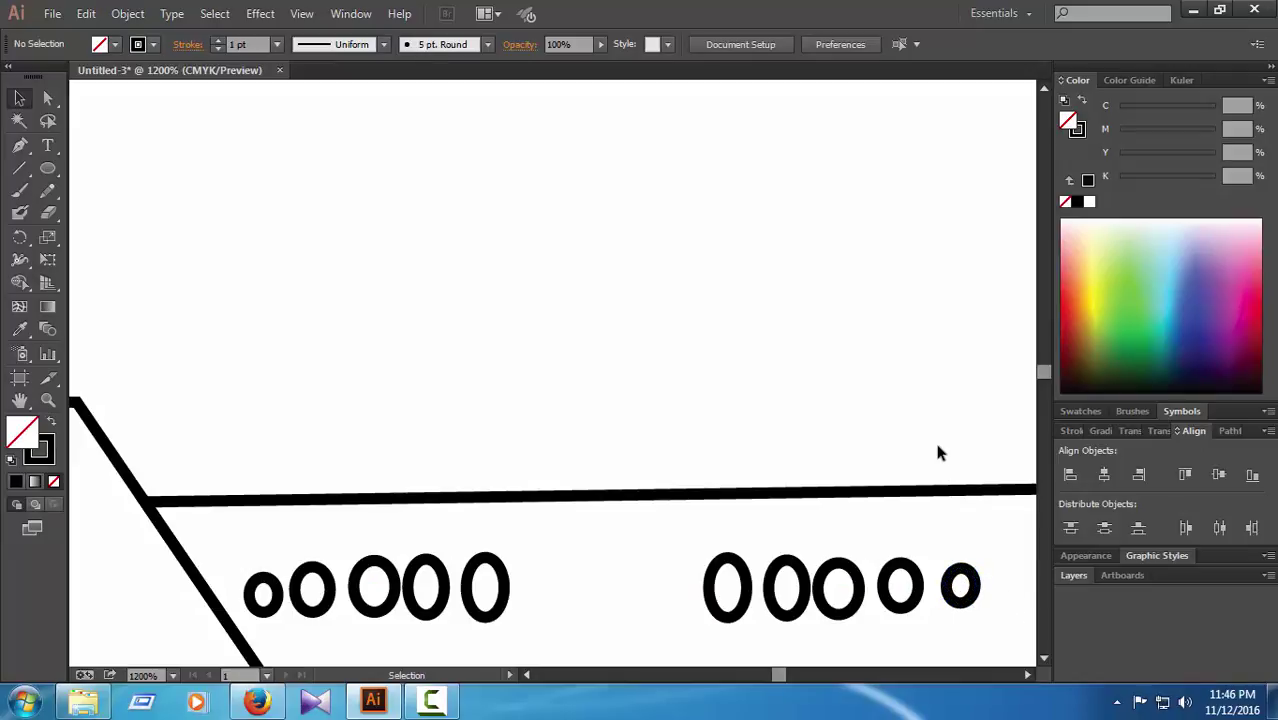
{"action": "key", "text": "ctrl+0"}
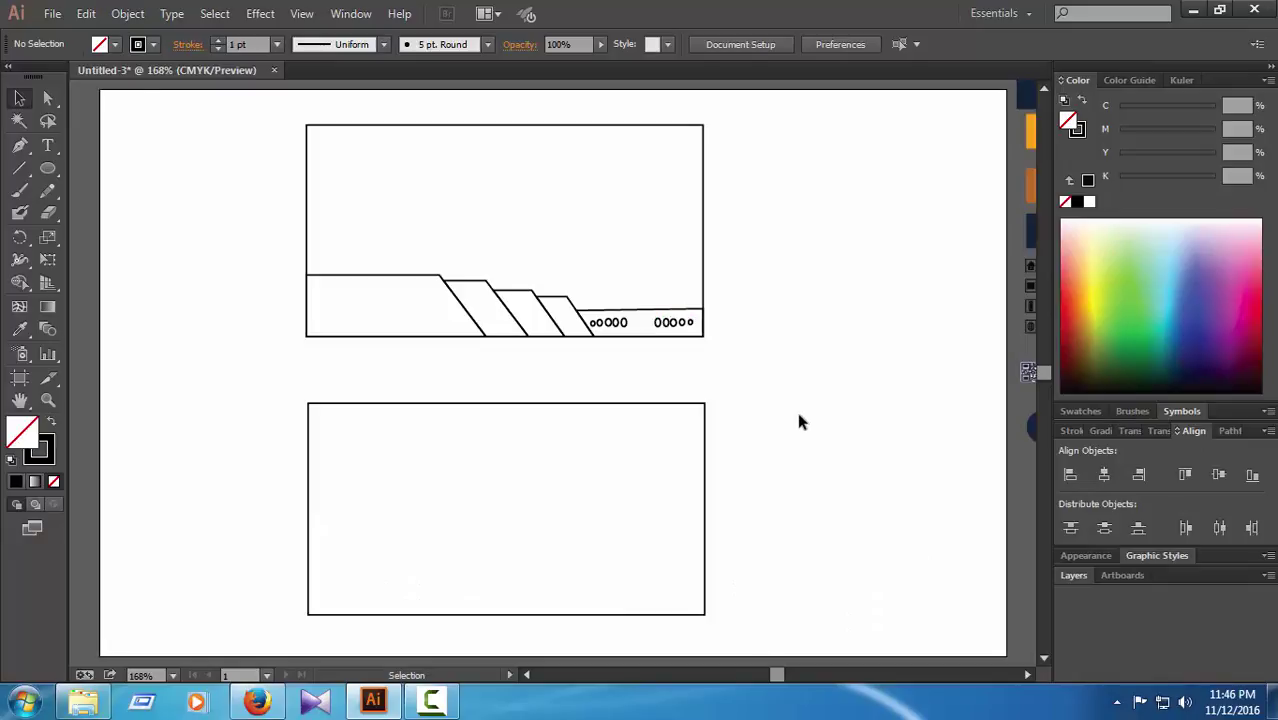
{"action": "key", "text": "ctrl+equal"}
{"action": "key", "text": "ctrl+equal"}
{"action": "key", "text": "ctrl+equal"}
Step: Select the right-hand row's ovals and group them
{"action": "scroll", "coordinate": [765, 419], "scroll_direction": "up", "scroll_amount": 5}
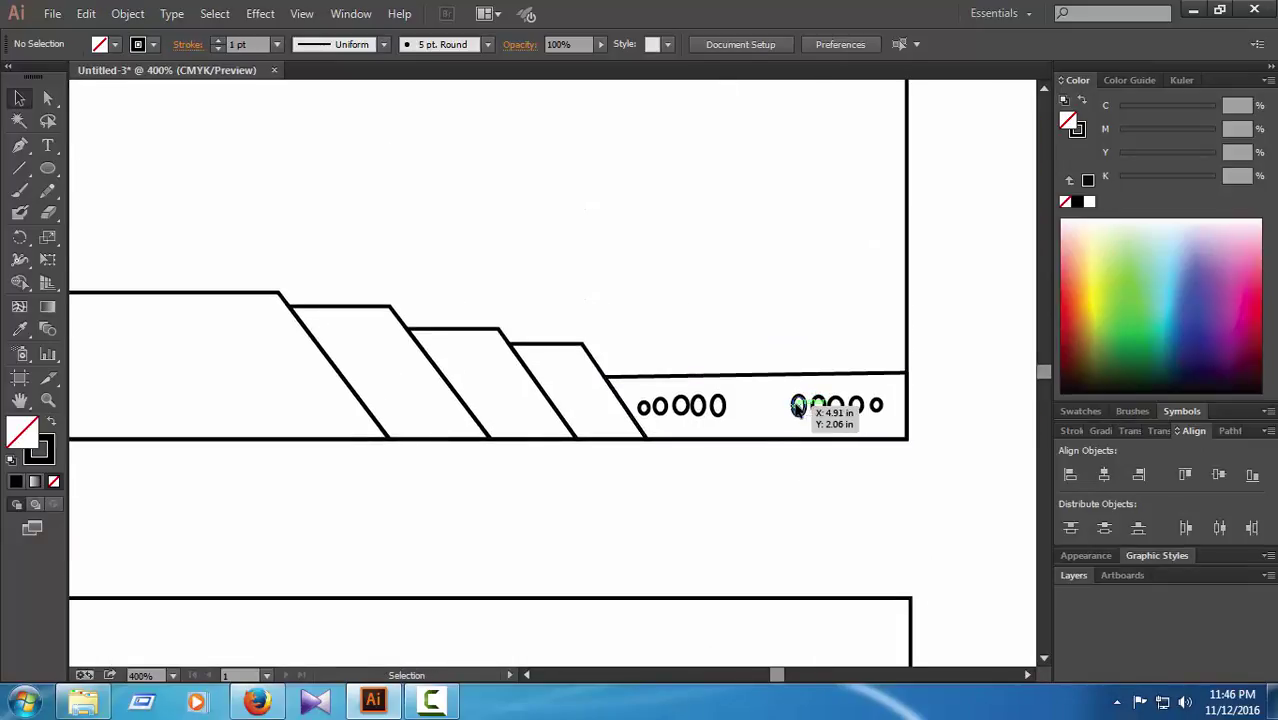
{"action": "left_click", "coordinate": [797, 406]}
{"action": "left_click", "coordinate": [827, 404], "text": "ctrl+shift"}
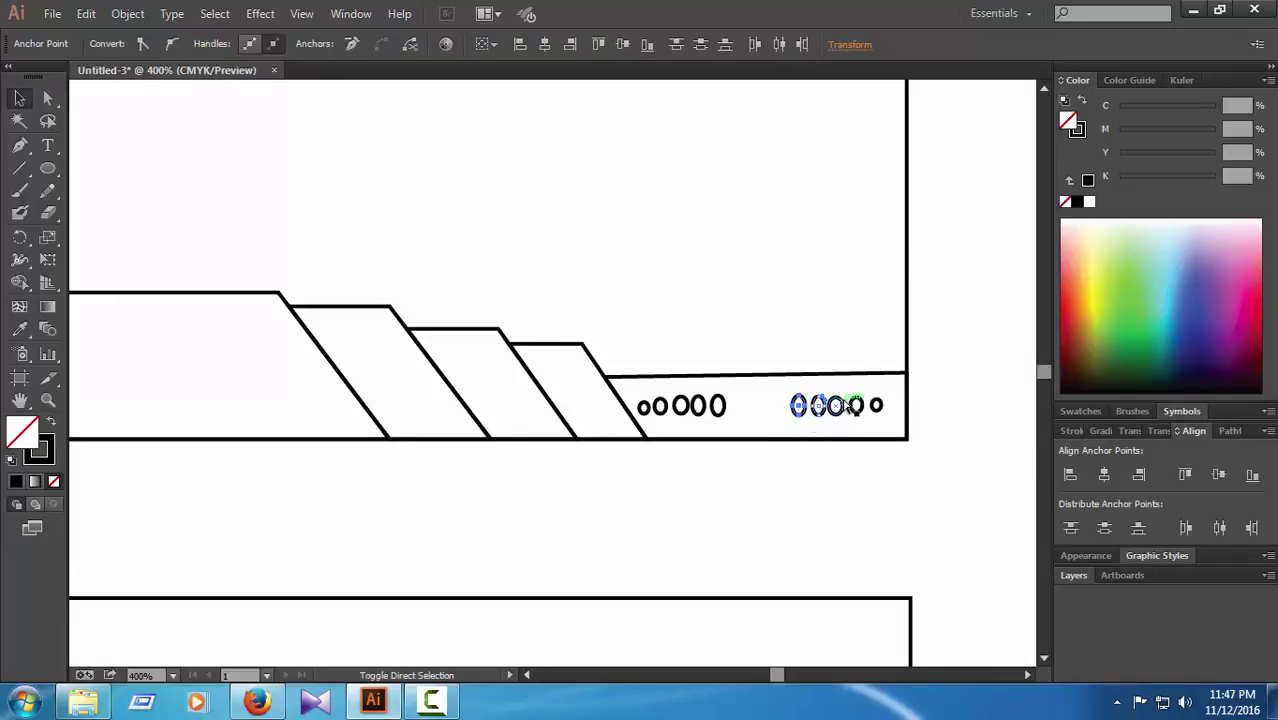
{"action": "left_click", "coordinate": [853, 405], "text": "ctrl+shift"}
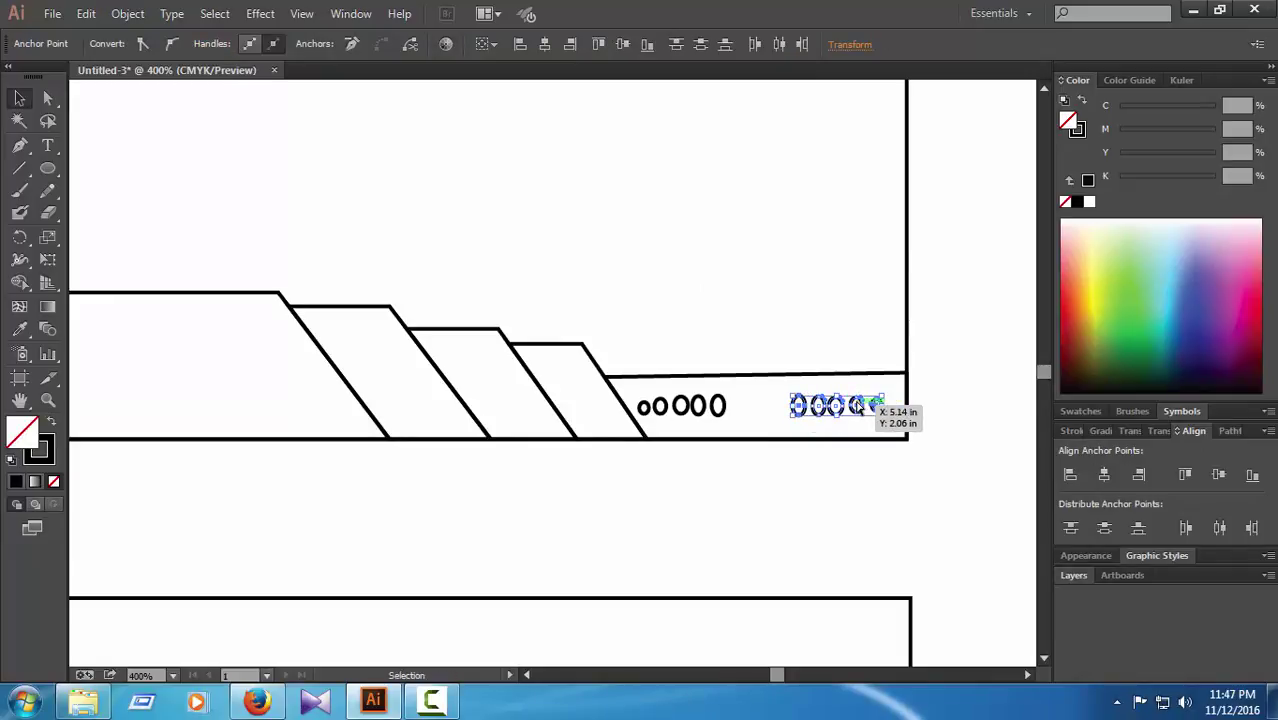
{"action": "right_click", "coordinate": [858, 405]}
{"action": "left_click", "coordinate": [906, 209]}
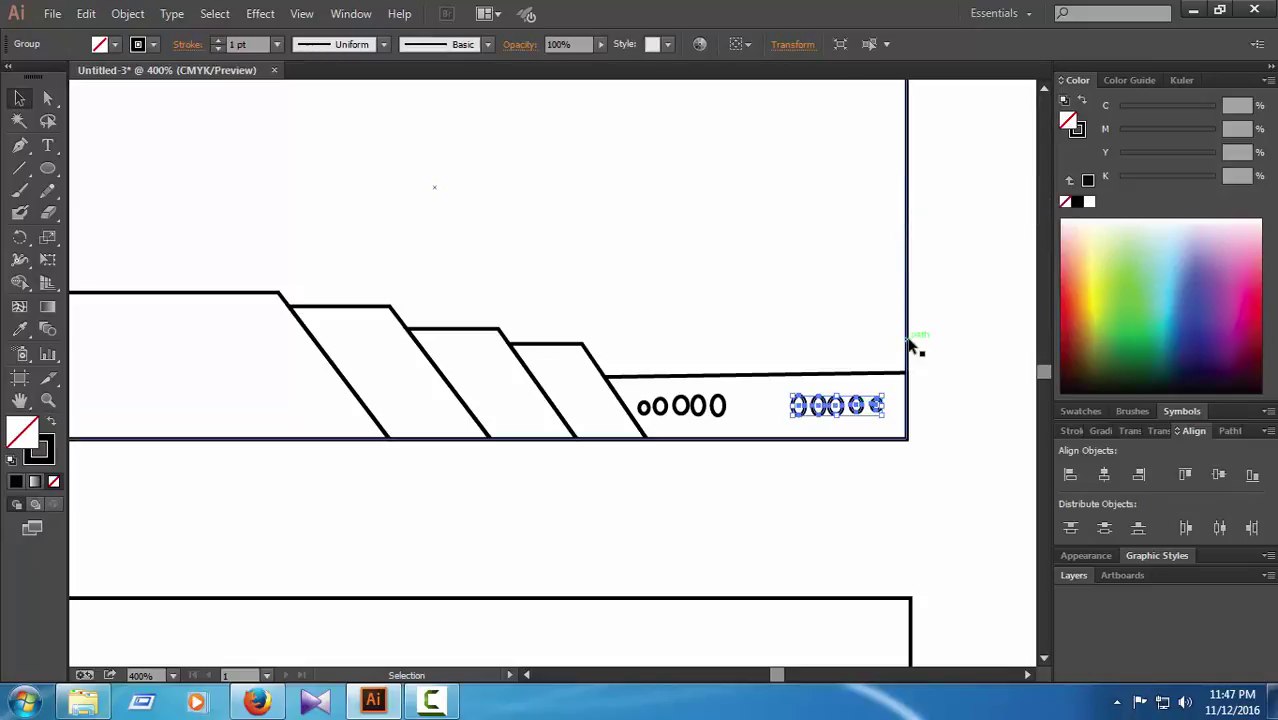
Step: Shift the oval group right, ease it slightly left to the strip's end, and zoom to fit
{"action": "key", "text": "Right"}
{"action": "key", "text": "Right"}
{"action": "key", "text": "Right"}
{"action": "key", "text": "Right"}
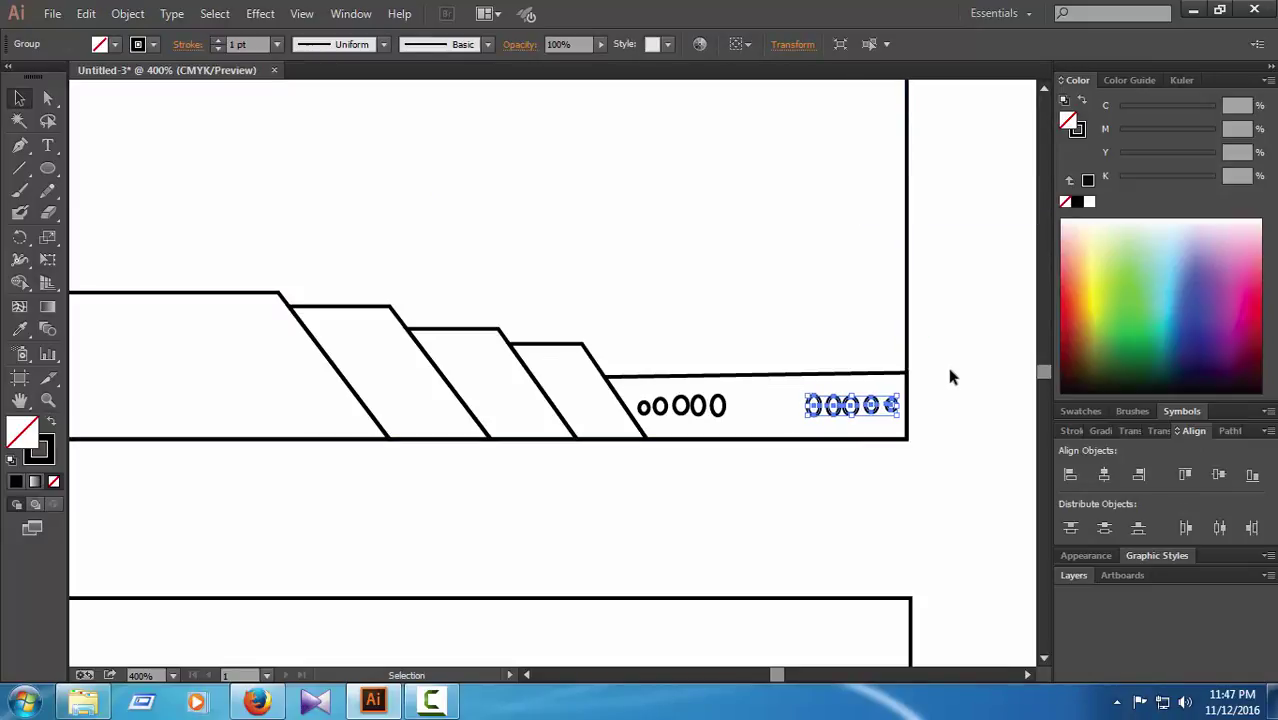
{"action": "key", "text": "Right"}
{"action": "left_click", "coordinate": [948, 367]}
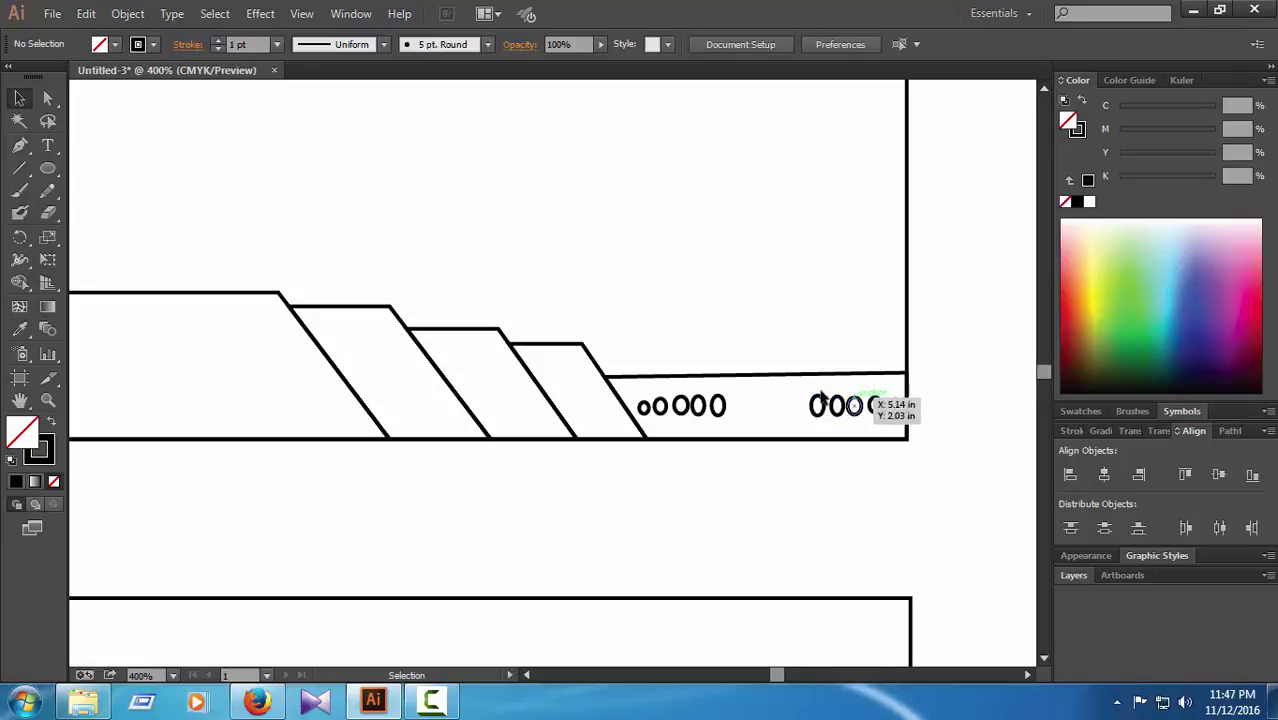
{"action": "left_click", "coordinate": [725, 412]}
{"action": "left_click_drag", "start_coordinate": [723, 408], "coordinate": [718, 410]}
{"action": "left_click", "coordinate": [776, 454]}
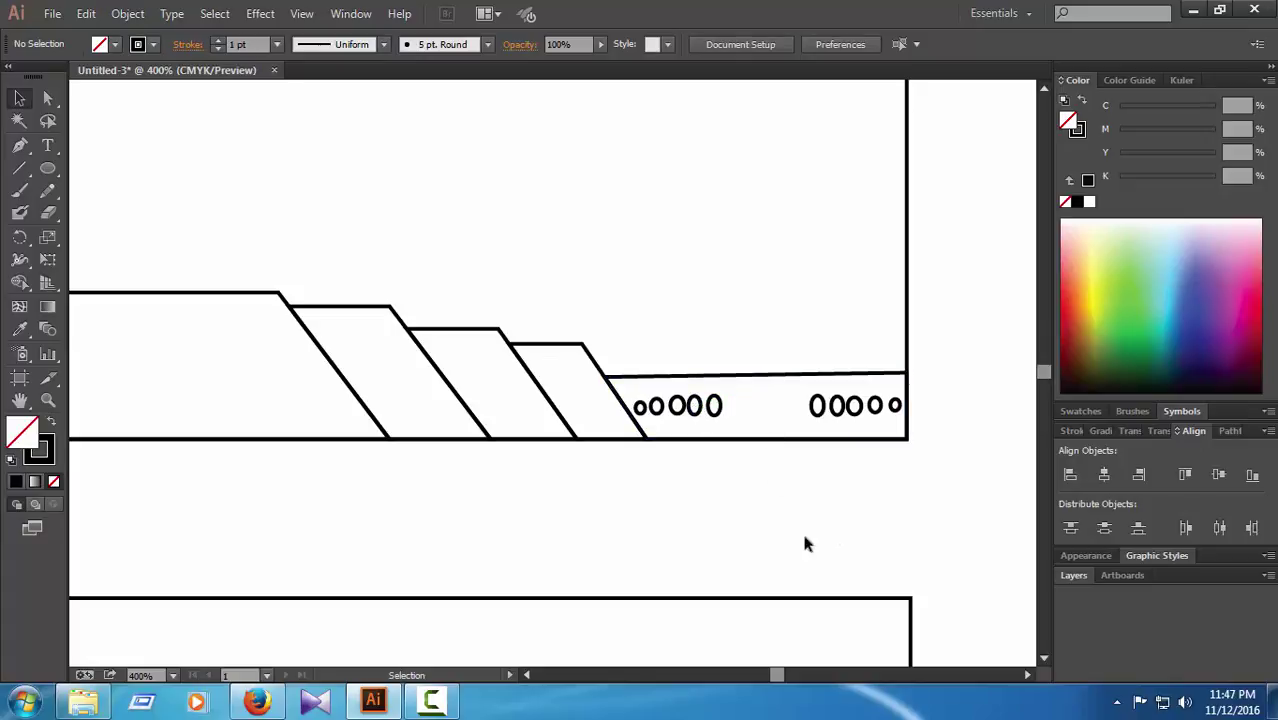
{"action": "key", "text": "ctrl+0"}
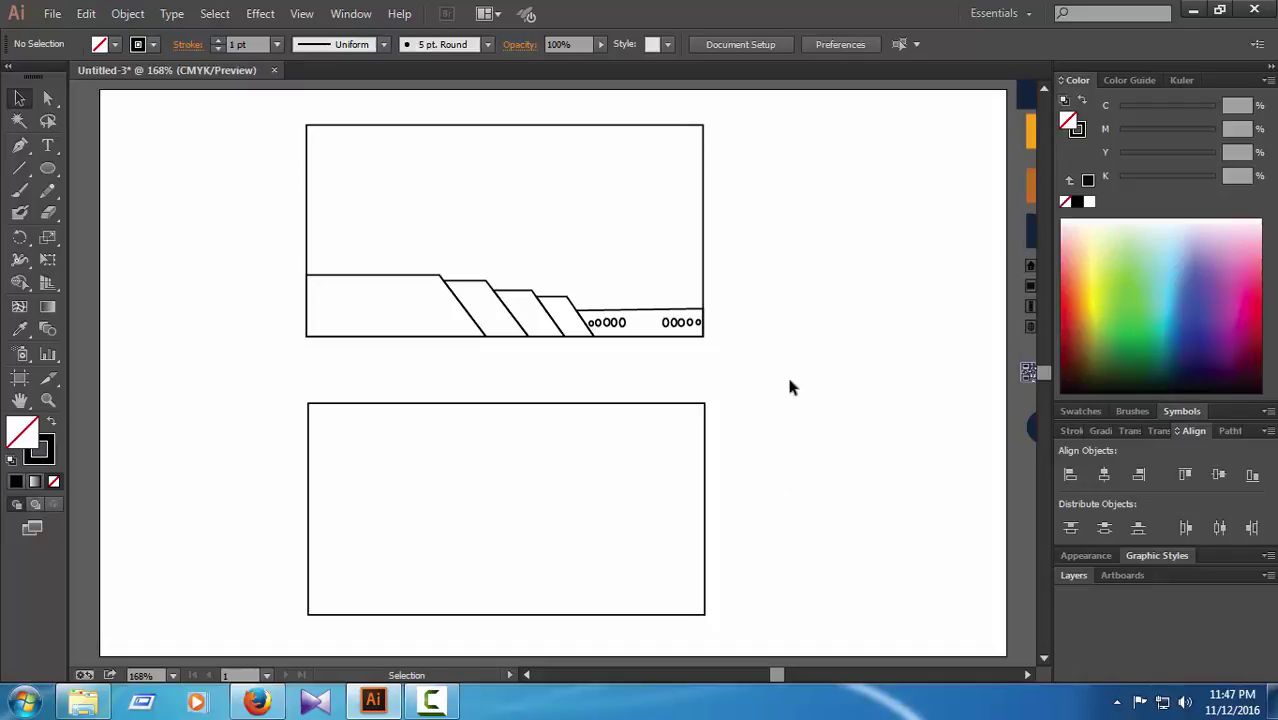
Step: Give the top card rectangle a pale fill, adjusting cyan to reach C2 M1 Y1 K2
{"action": "left_click", "coordinate": [624, 126]}
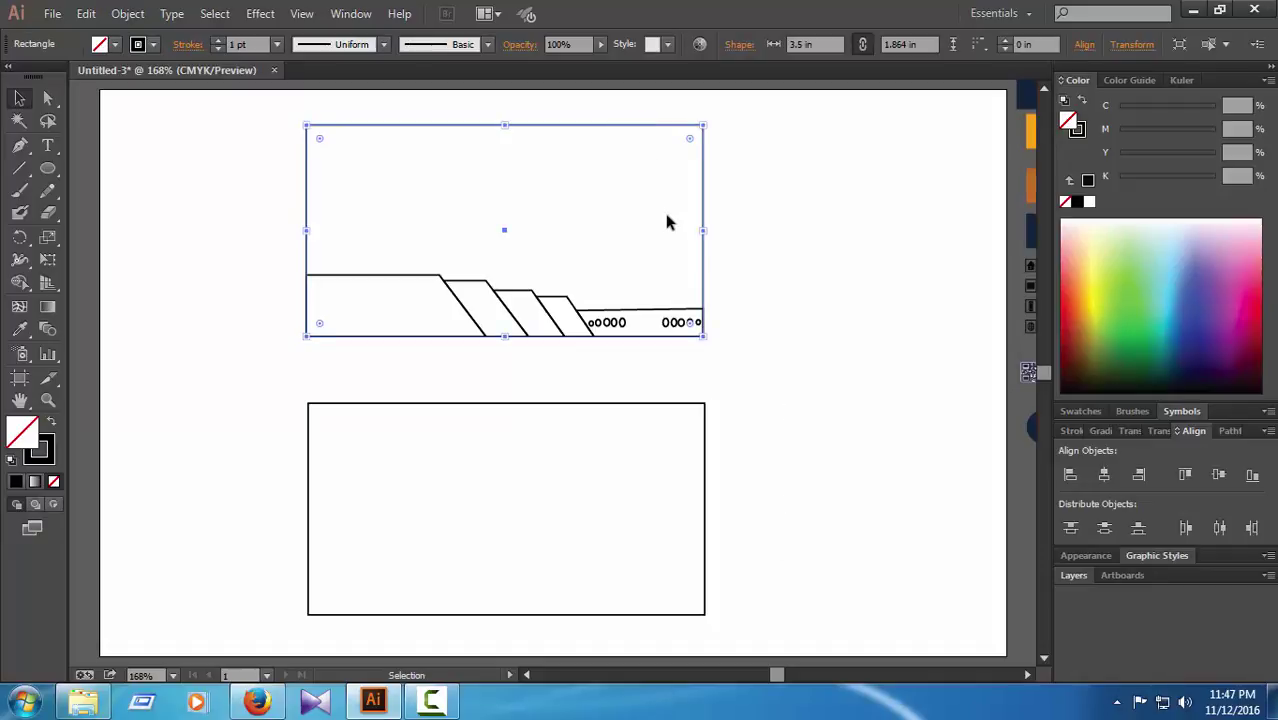
{"action": "left_click", "coordinate": [1093, 222]}
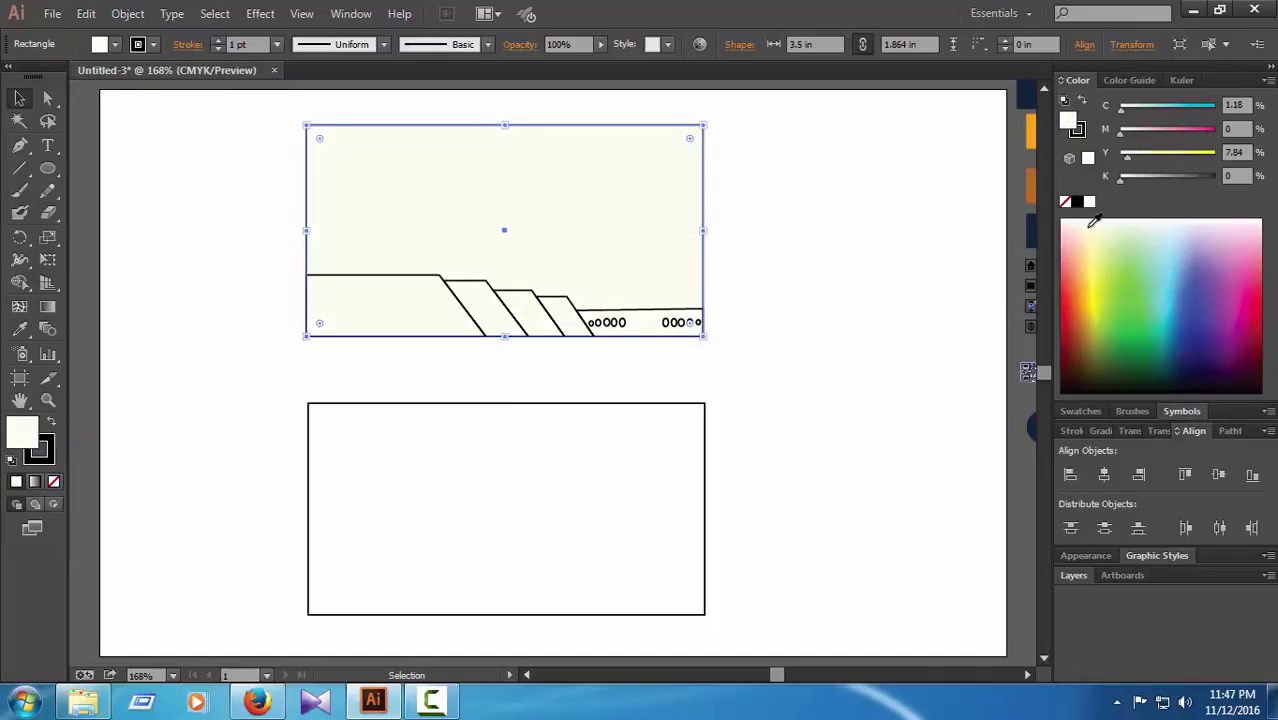
{"action": "left_click", "coordinate": [1088, 218]}
{"action": "left_click", "coordinate": [1131, 117]}
{"action": "left_click_drag", "start_coordinate": [1130, 116], "coordinate": [1125, 159]}
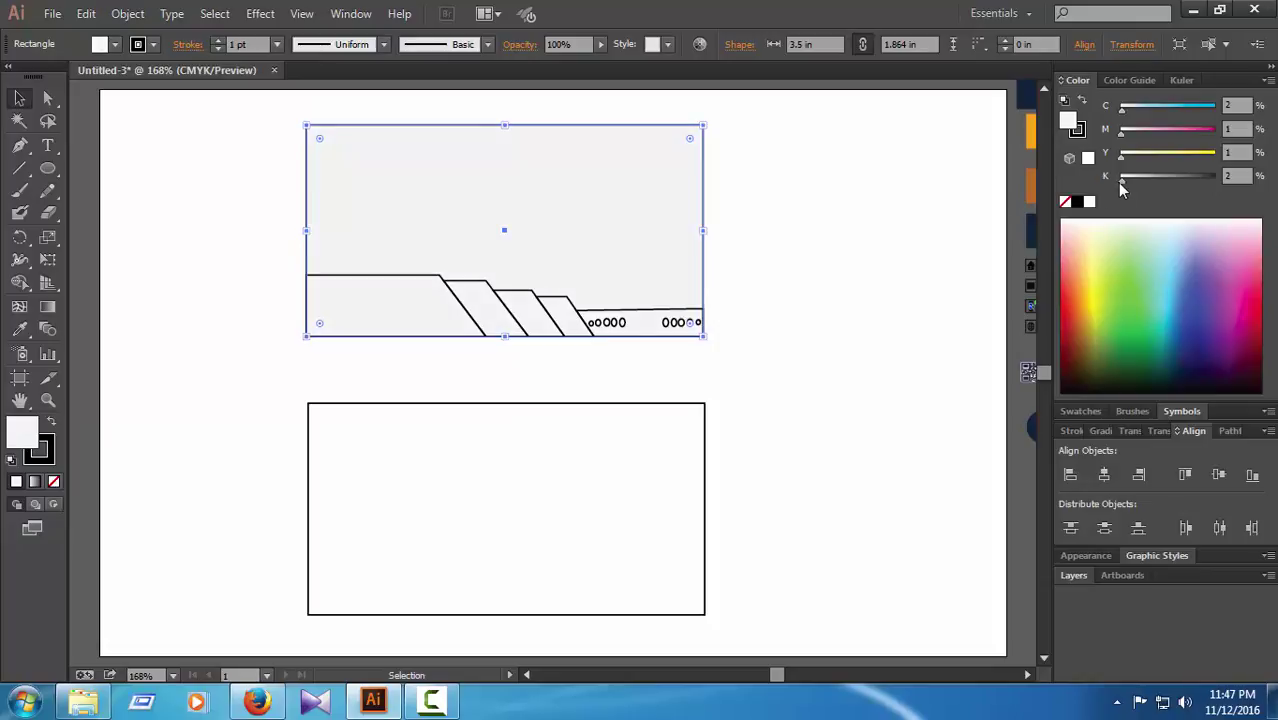
{"action": "left_click", "coordinate": [850, 232]}
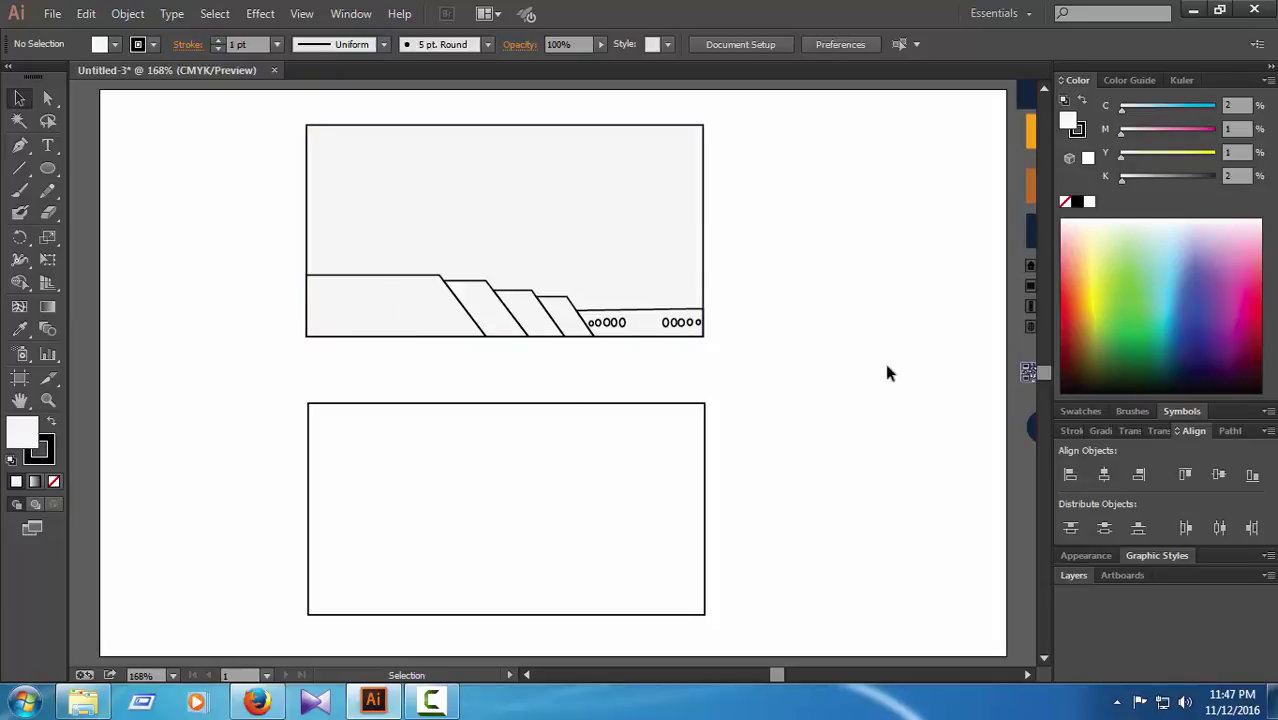
{"action": "key", "text": "ctrl+minus"}
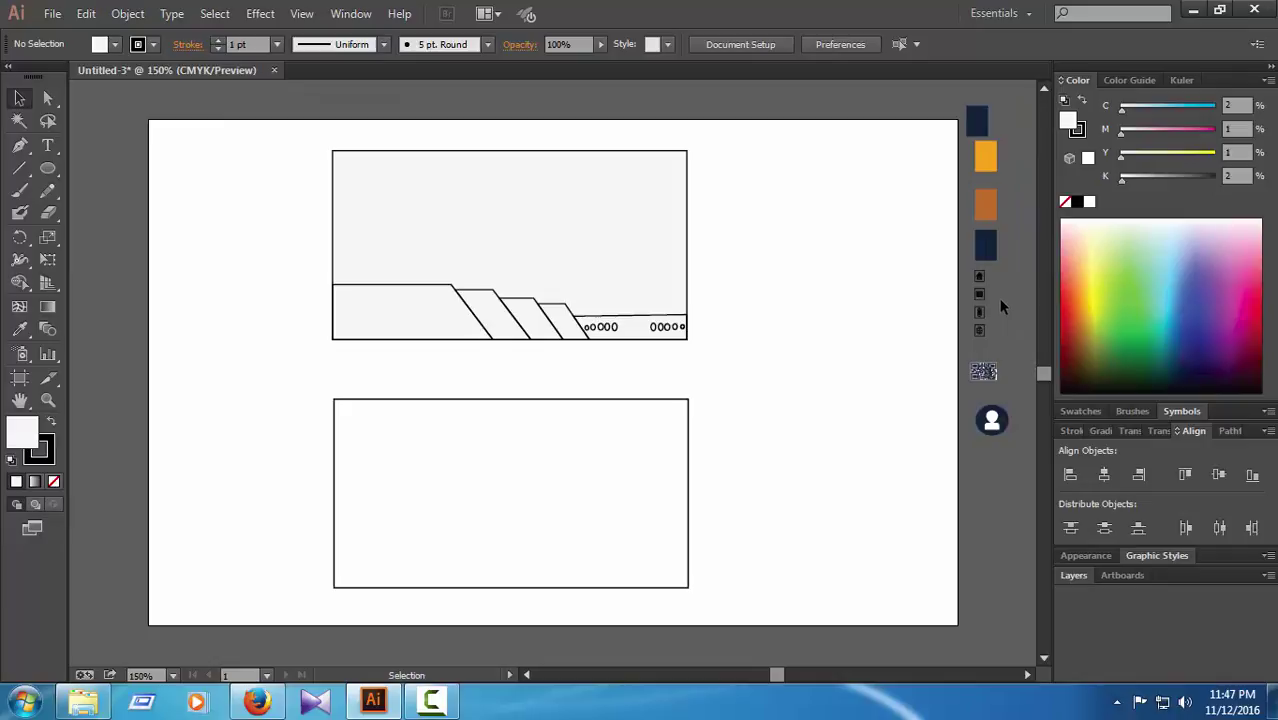
Step: Fill the wide bottom-left stepped shape with navy using the Eyedropper
{"action": "left_click", "coordinate": [48, 97]}
{"action": "left_click", "coordinate": [418, 290]}
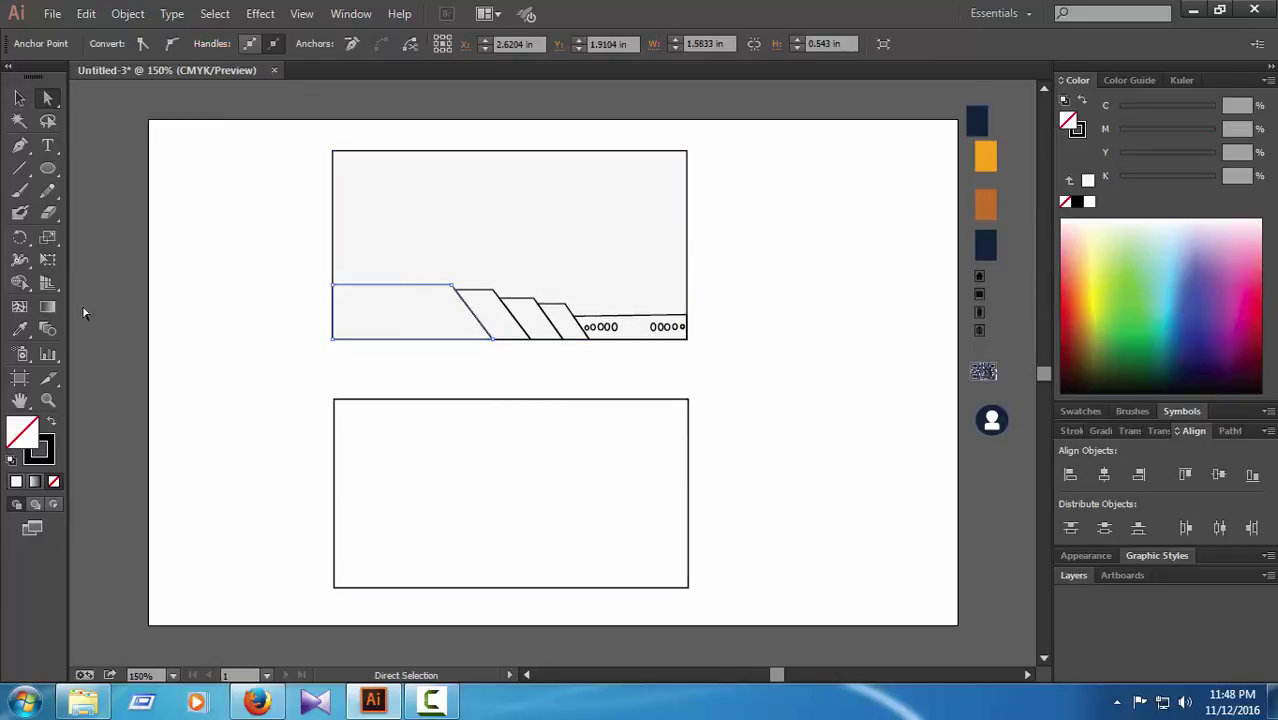
{"action": "left_click", "coordinate": [19, 329]}
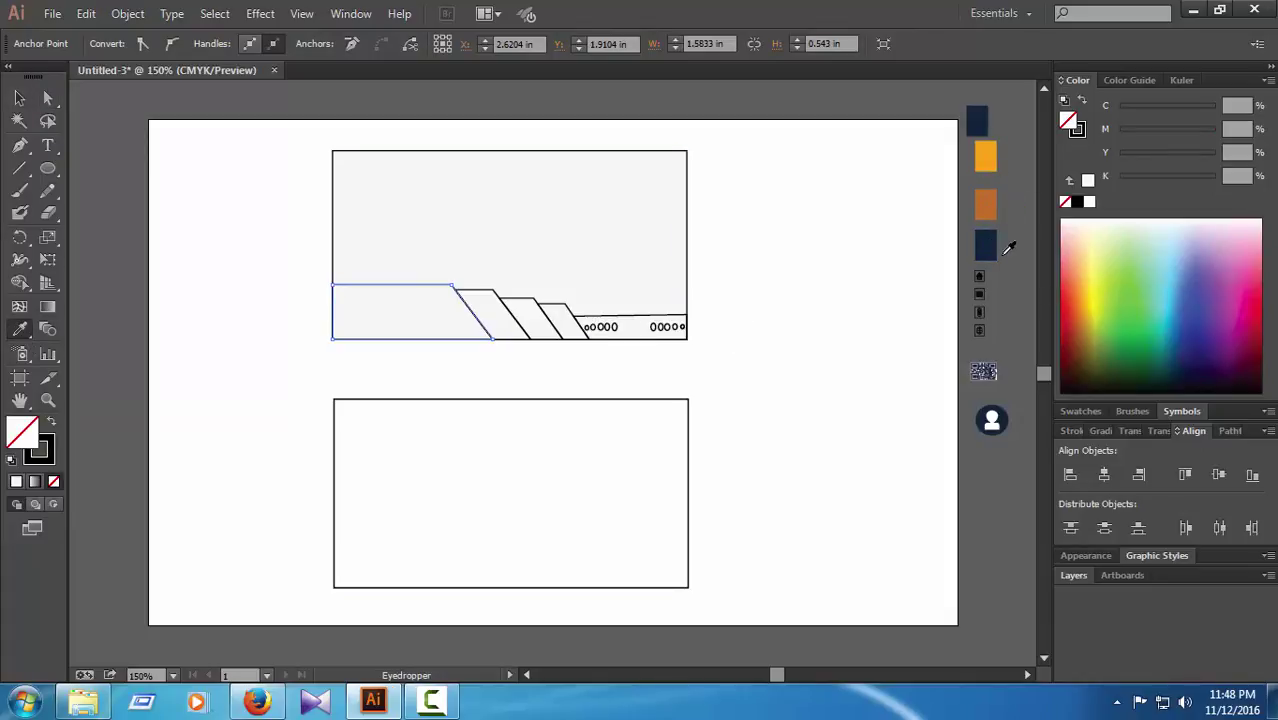
{"action": "left_click", "coordinate": [987, 246]}
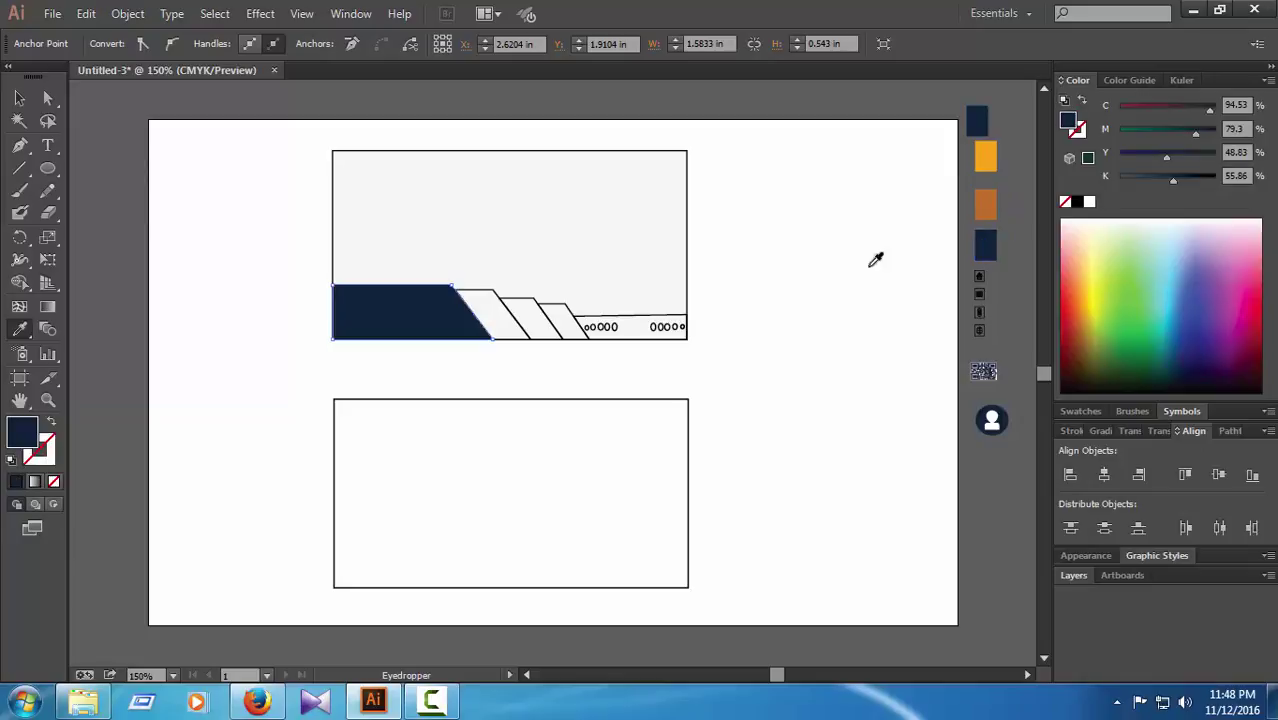
Step: Colour the first parallelogram orange and the second parallelogram brown
{"action": "left_click", "coordinate": [47, 98]}
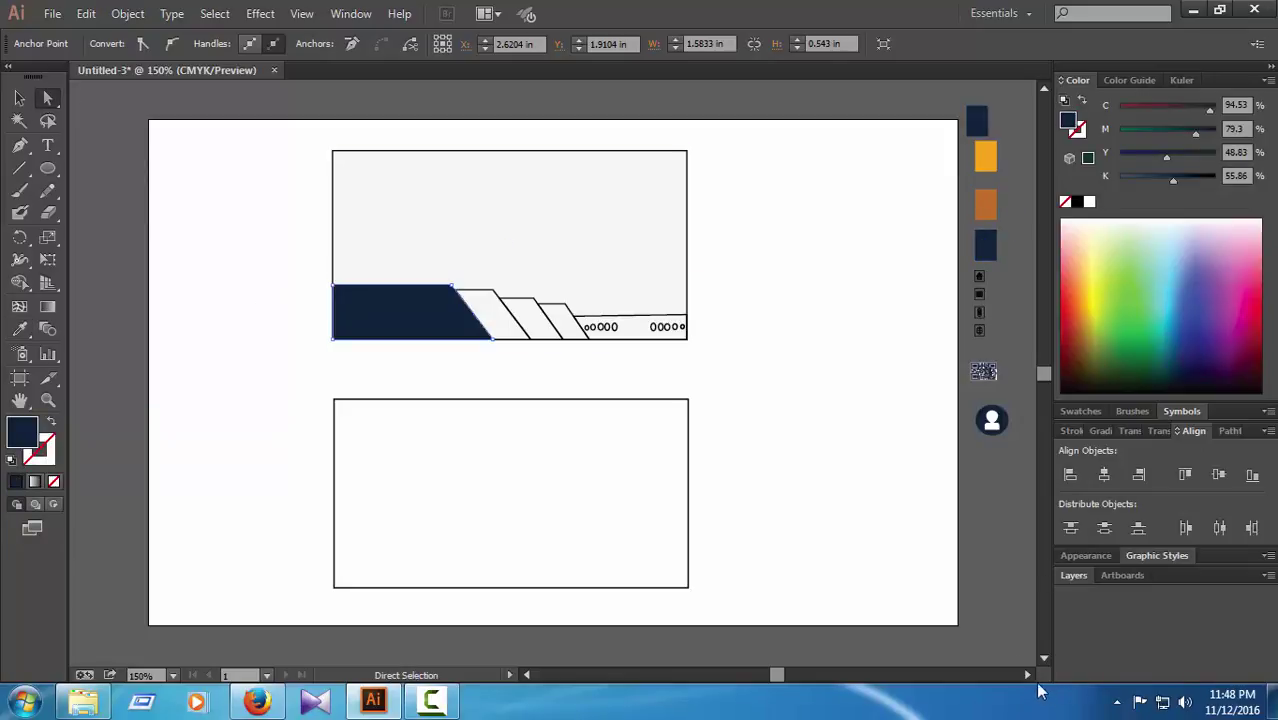
{"action": "left_click", "coordinate": [790, 513]}
{"action": "left_click", "coordinate": [498, 312]}
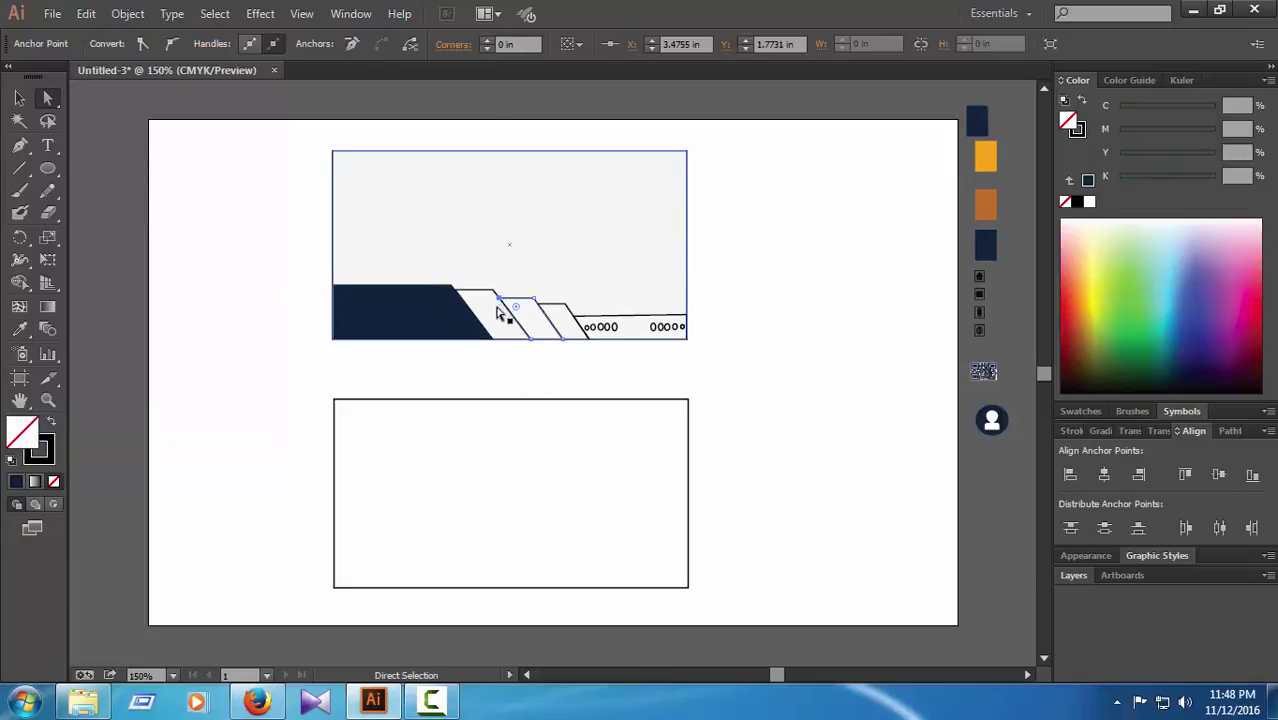
{"action": "left_click", "coordinate": [498, 312]}
{"action": "left_click", "coordinate": [19, 329]}
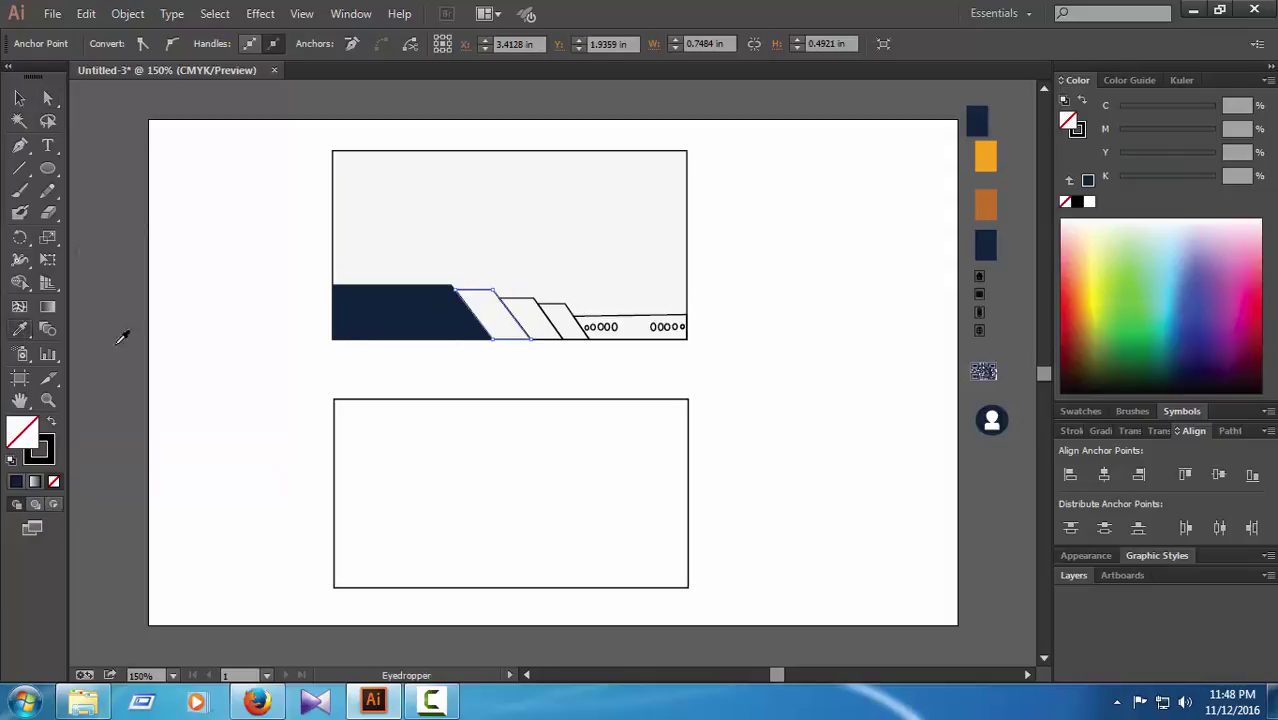
{"action": "left_click", "coordinate": [986, 158]}
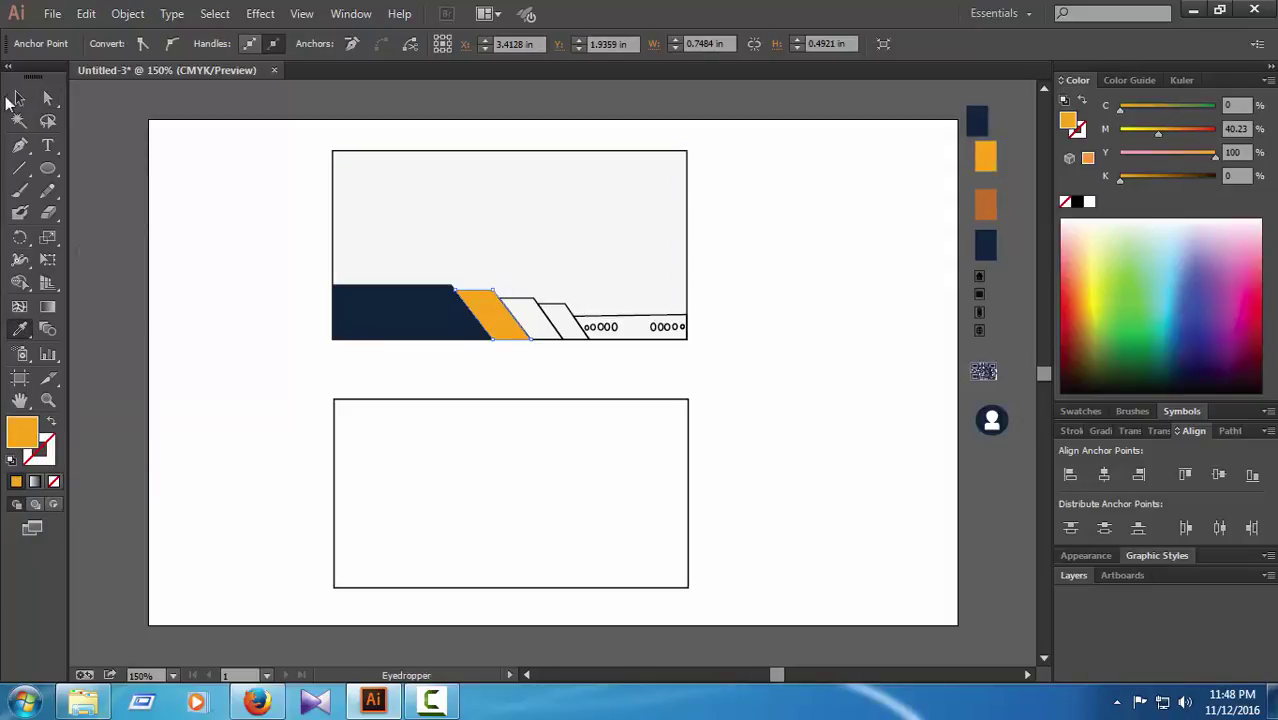
{"action": "left_click", "coordinate": [47, 97]}
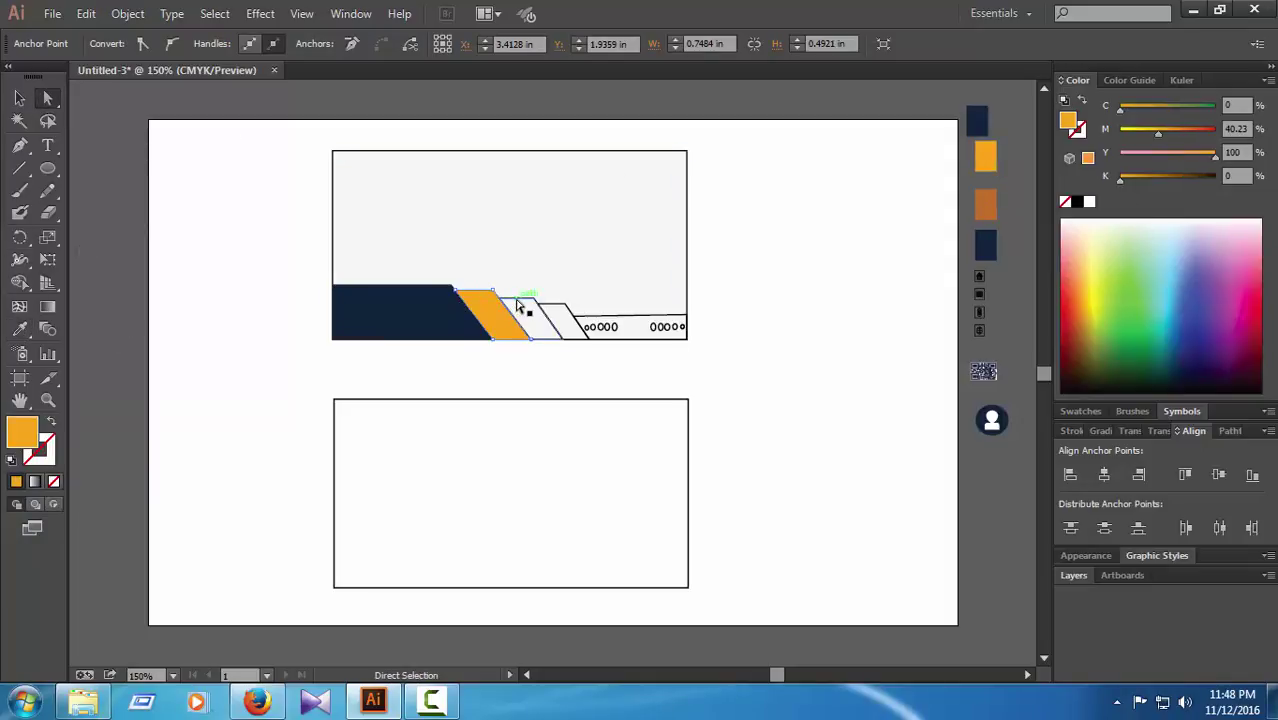
{"action": "left_click", "coordinate": [519, 306]}
{"action": "left_click", "coordinate": [19, 329]}
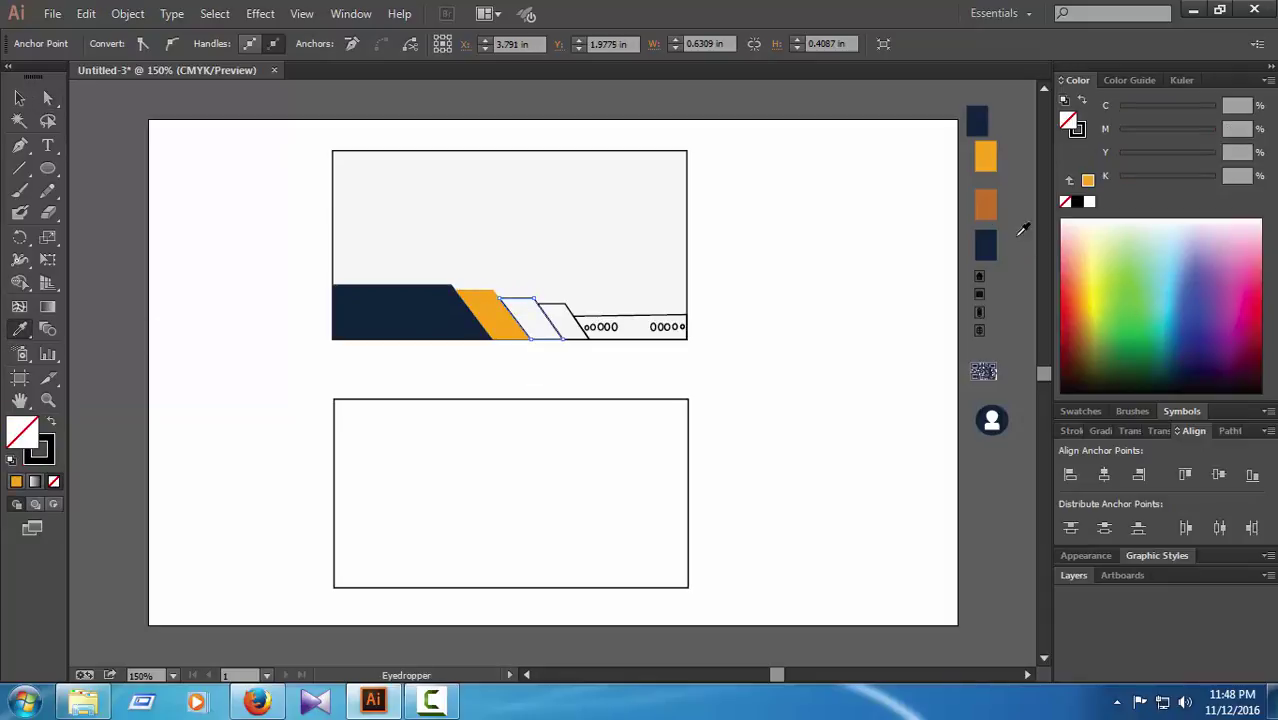
{"action": "left_click", "coordinate": [986, 206]}
Step: Fill the last parallelogram navy, undo the stray grey fill, and select the bottom-right strip
{"action": "left_click", "coordinate": [49, 99]}
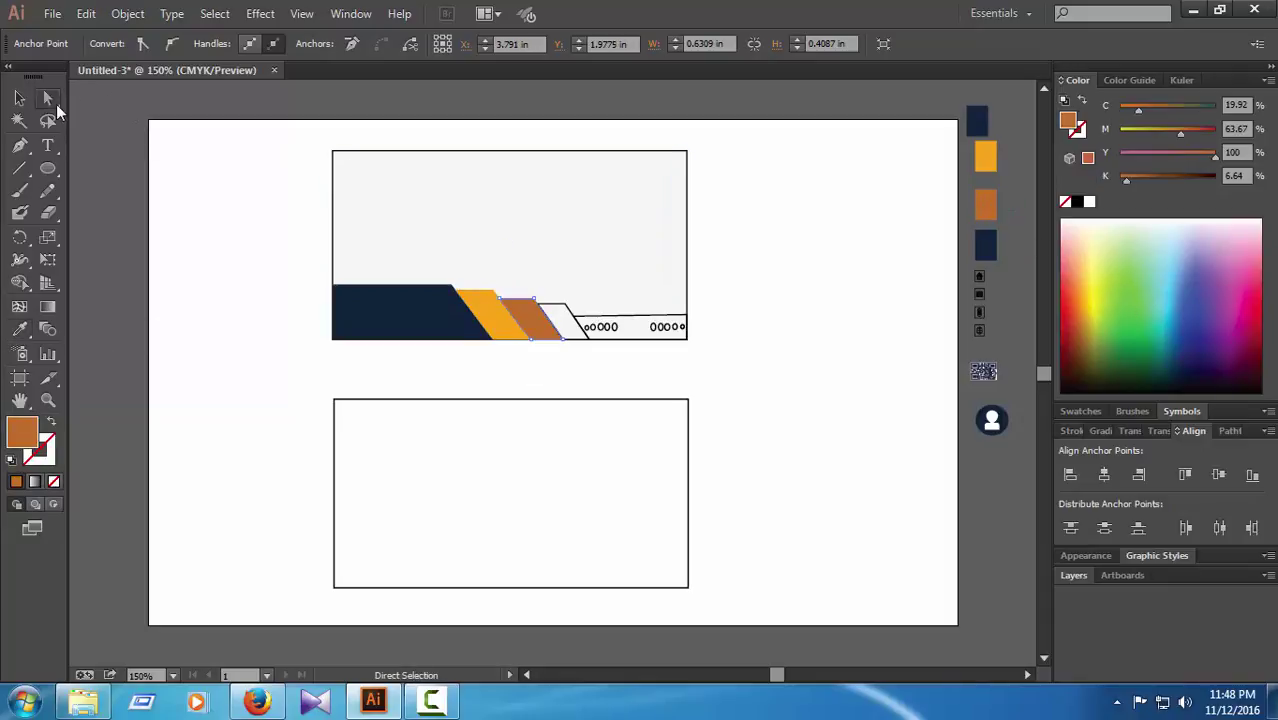
{"action": "left_click", "coordinate": [565, 314]}
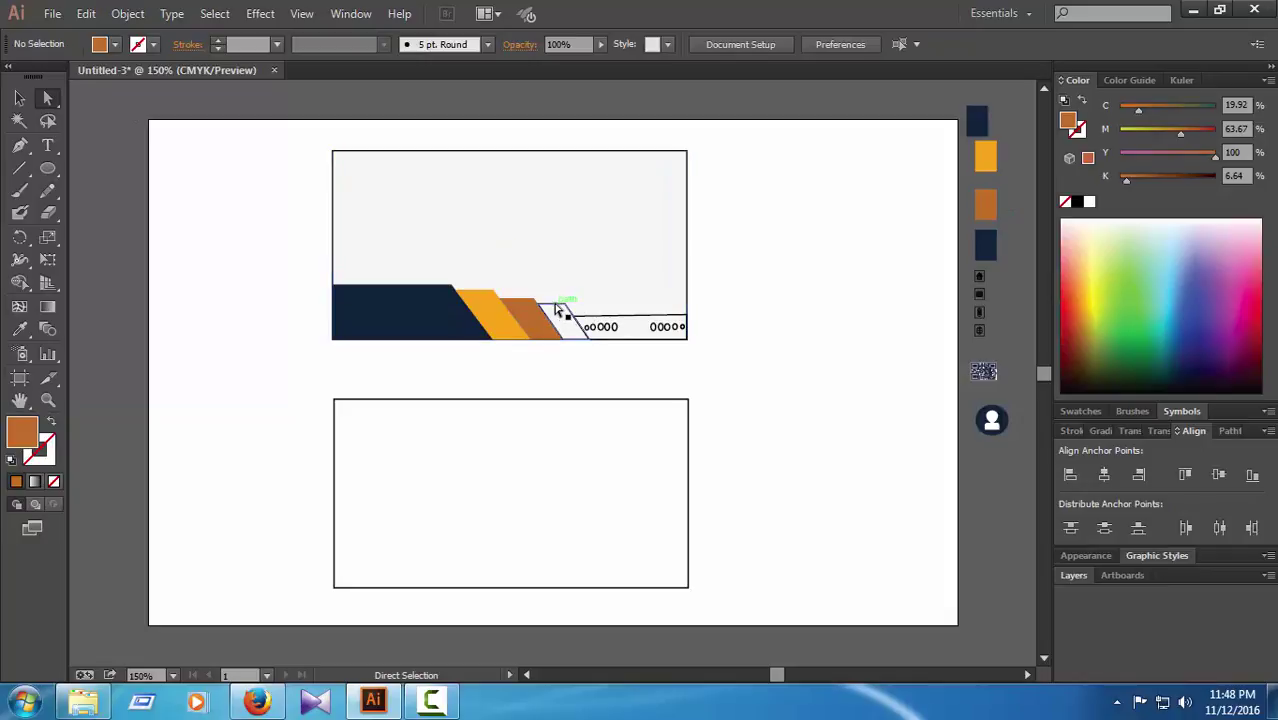
{"action": "left_click", "coordinate": [559, 305]}
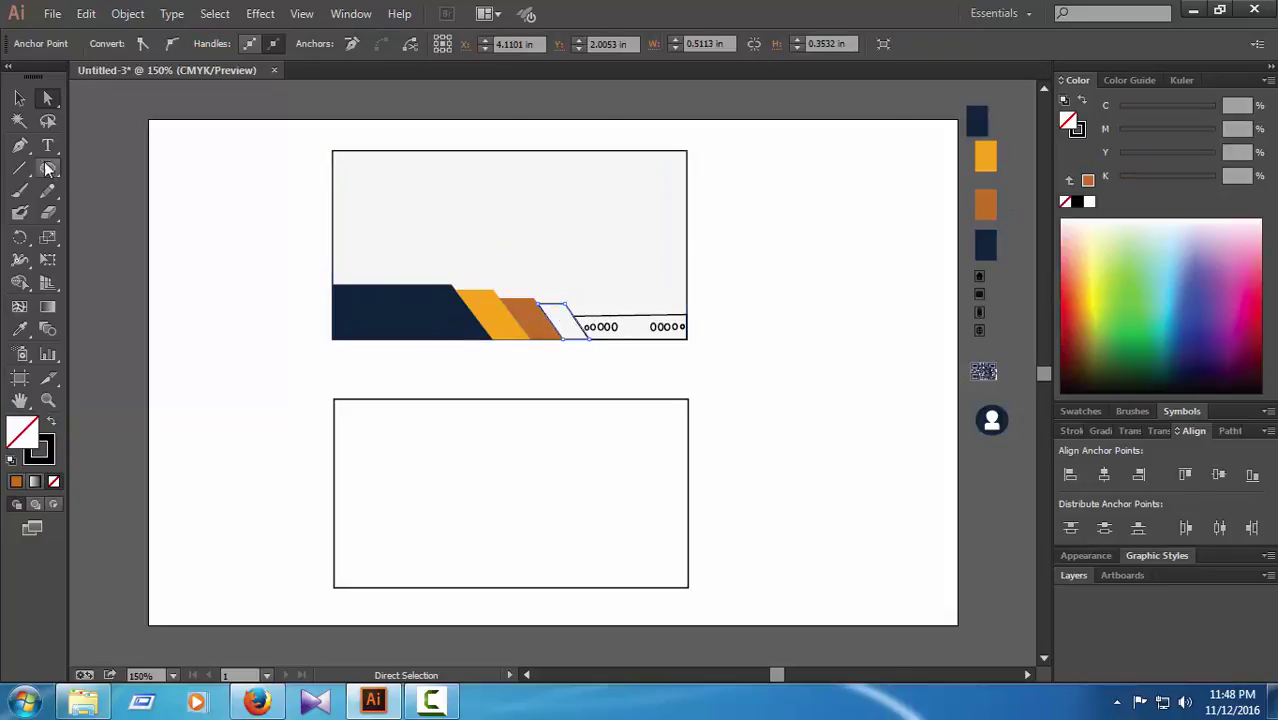
{"action": "left_click", "coordinate": [19, 329]}
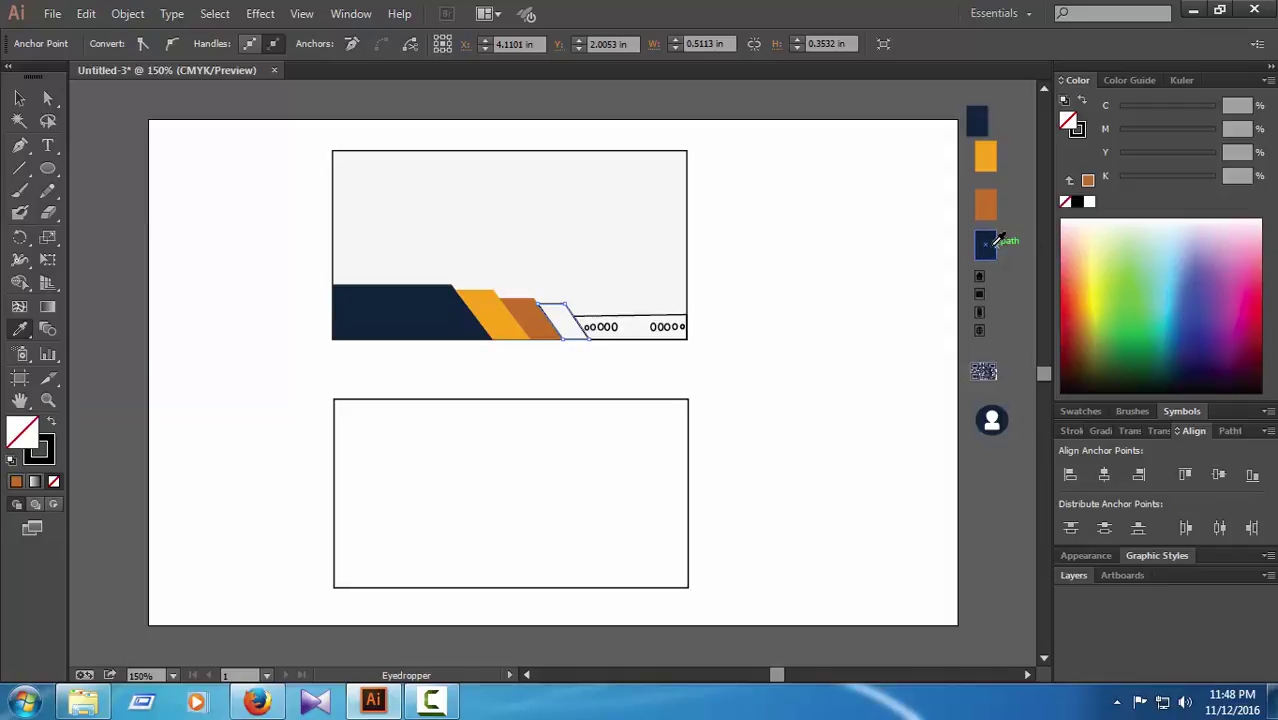
{"action": "left_click", "coordinate": [986, 245]}
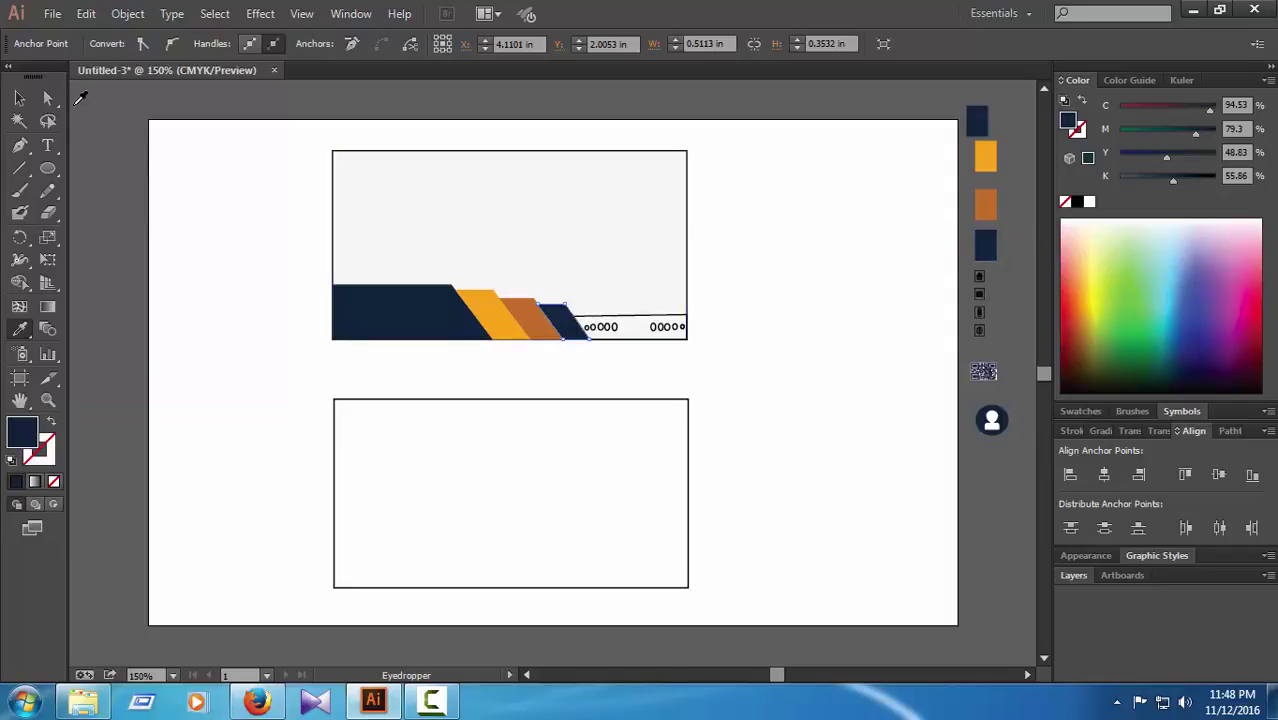
{"action": "left_click", "coordinate": [75, 103]}
{"action": "left_click", "coordinate": [54, 99]}
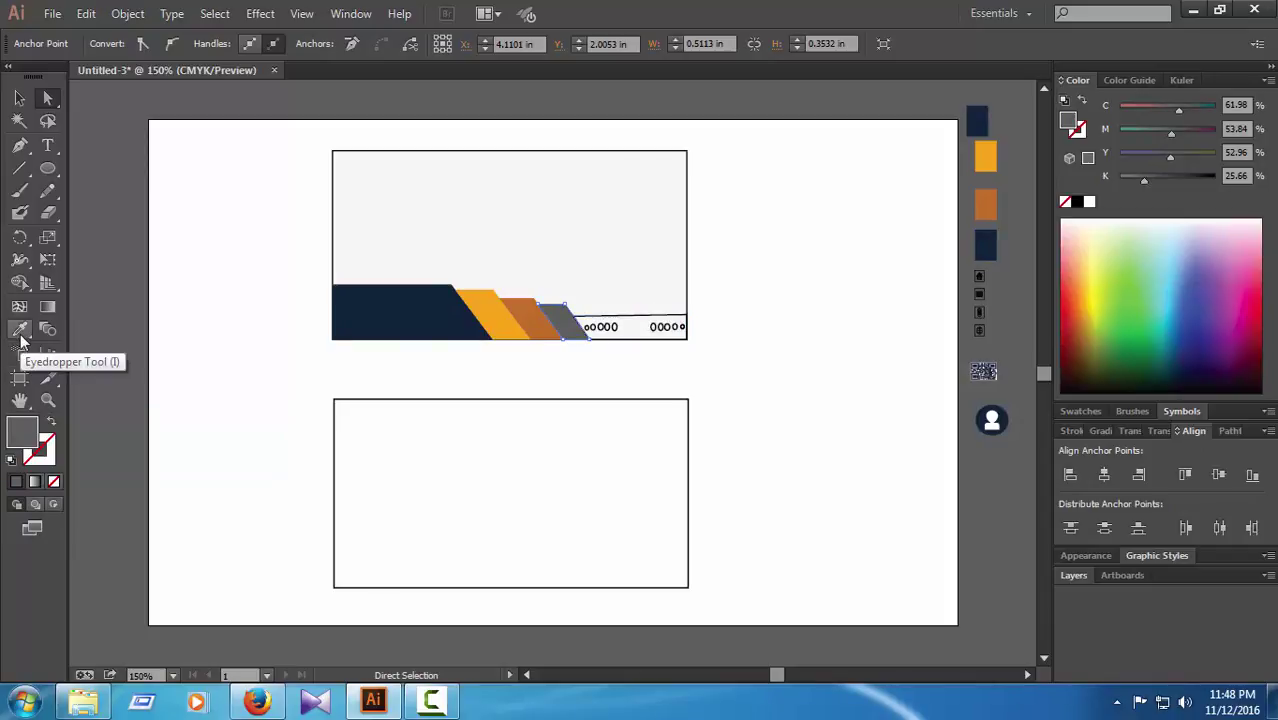
{"action": "key", "text": "ctrl+z"}
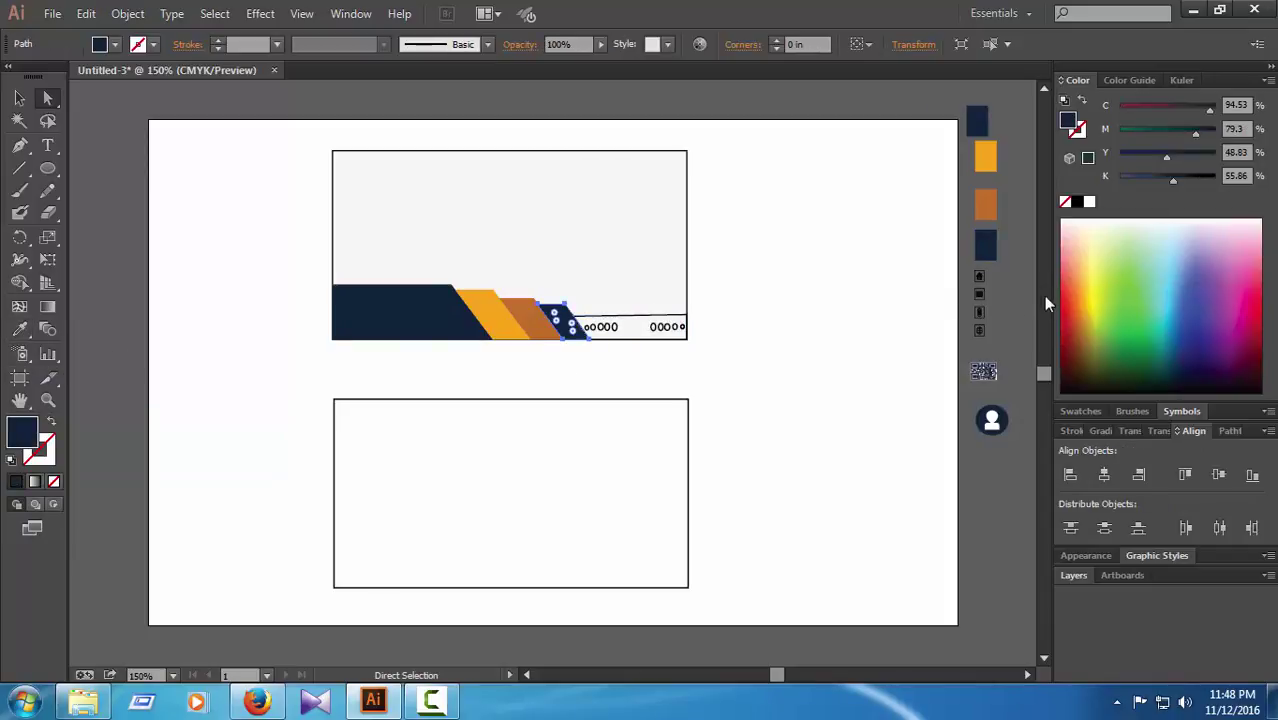
{"action": "left_click", "coordinate": [688, 346]}
{"action": "left_click", "coordinate": [638, 322]}
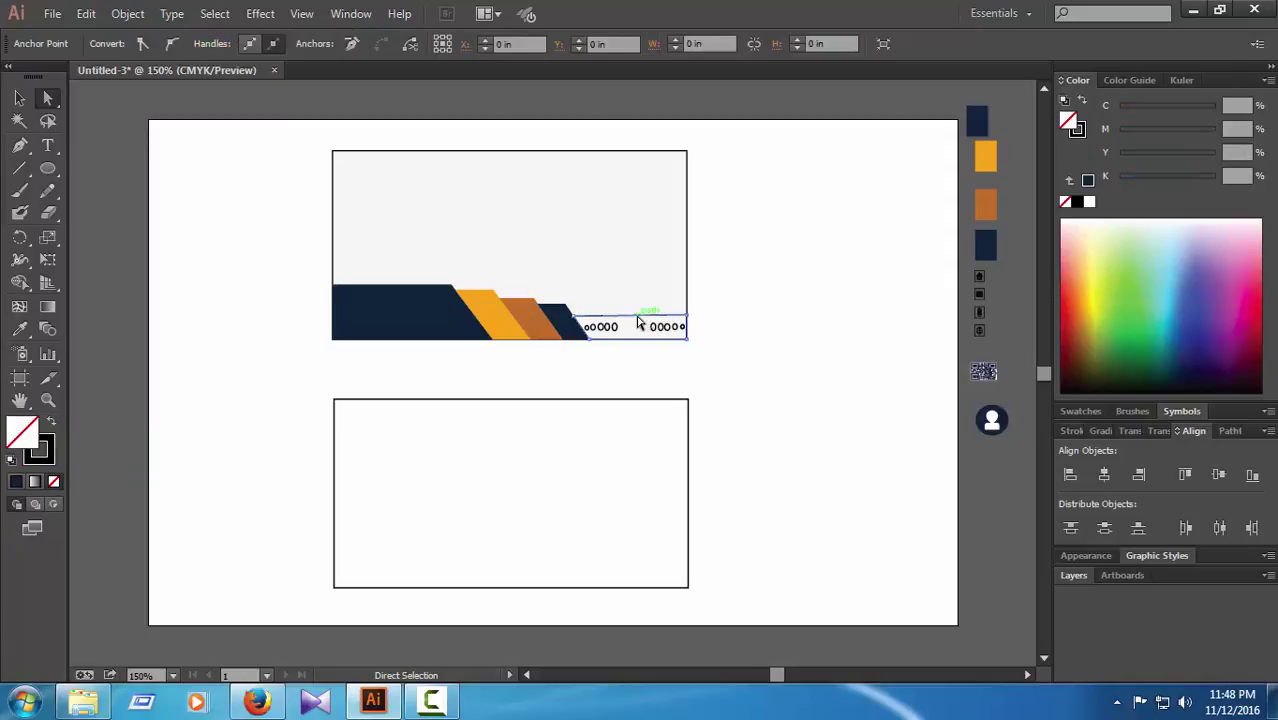
Step: Fill the bottom-right strip with navy from the swatch square
{"action": "left_click", "coordinate": [19, 329]}
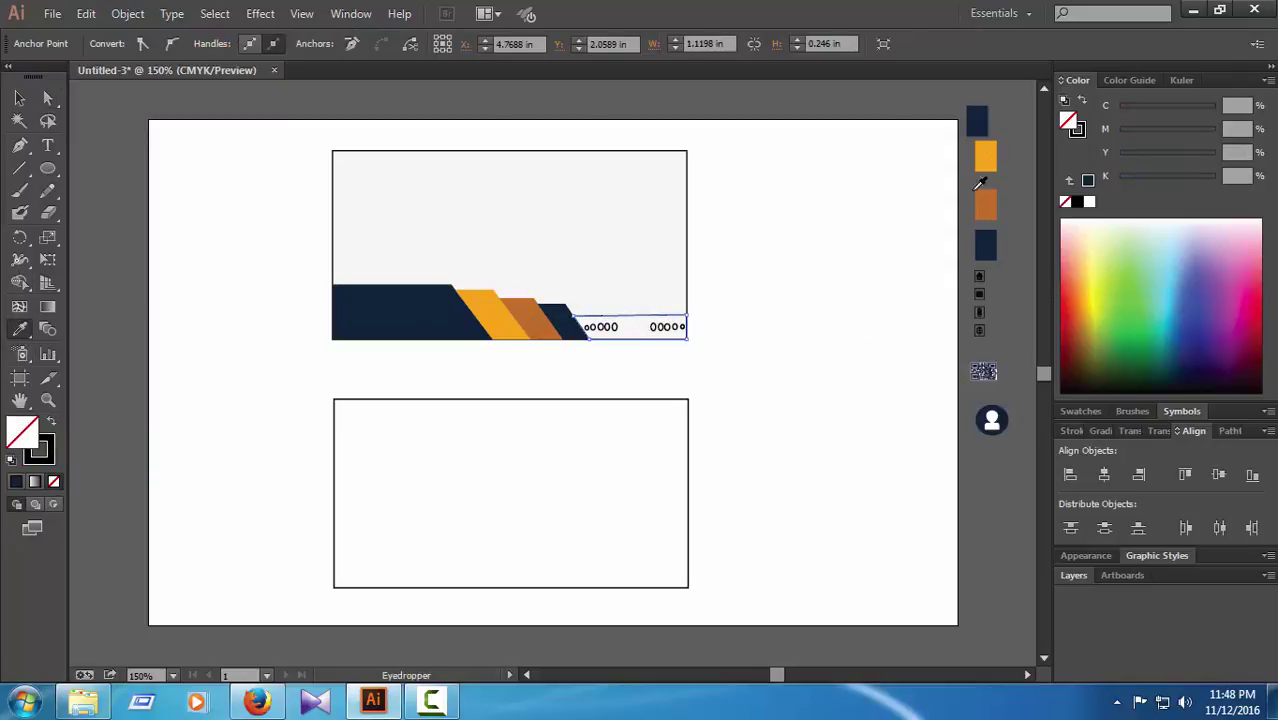
{"action": "left_click", "coordinate": [978, 119]}
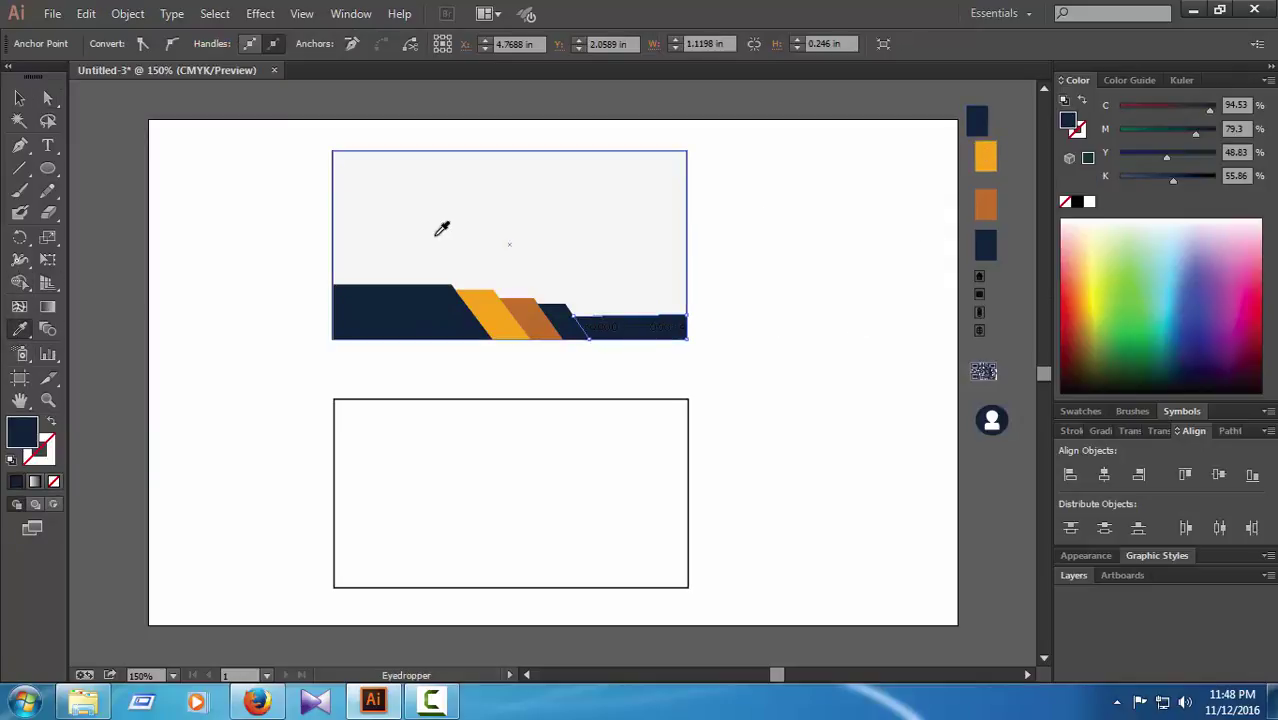
{"action": "left_click", "coordinate": [47, 98]}
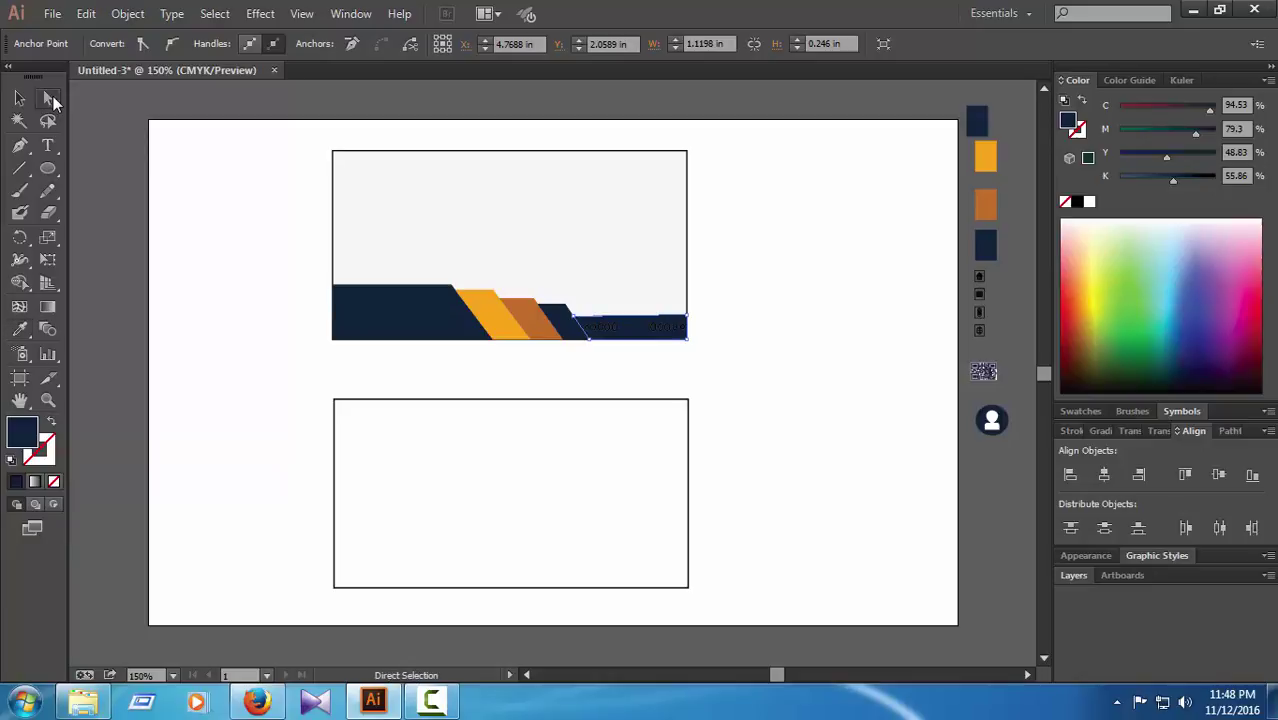
{"action": "left_click", "coordinate": [1003, 480]}
{"action": "left_click", "coordinate": [617, 328]}
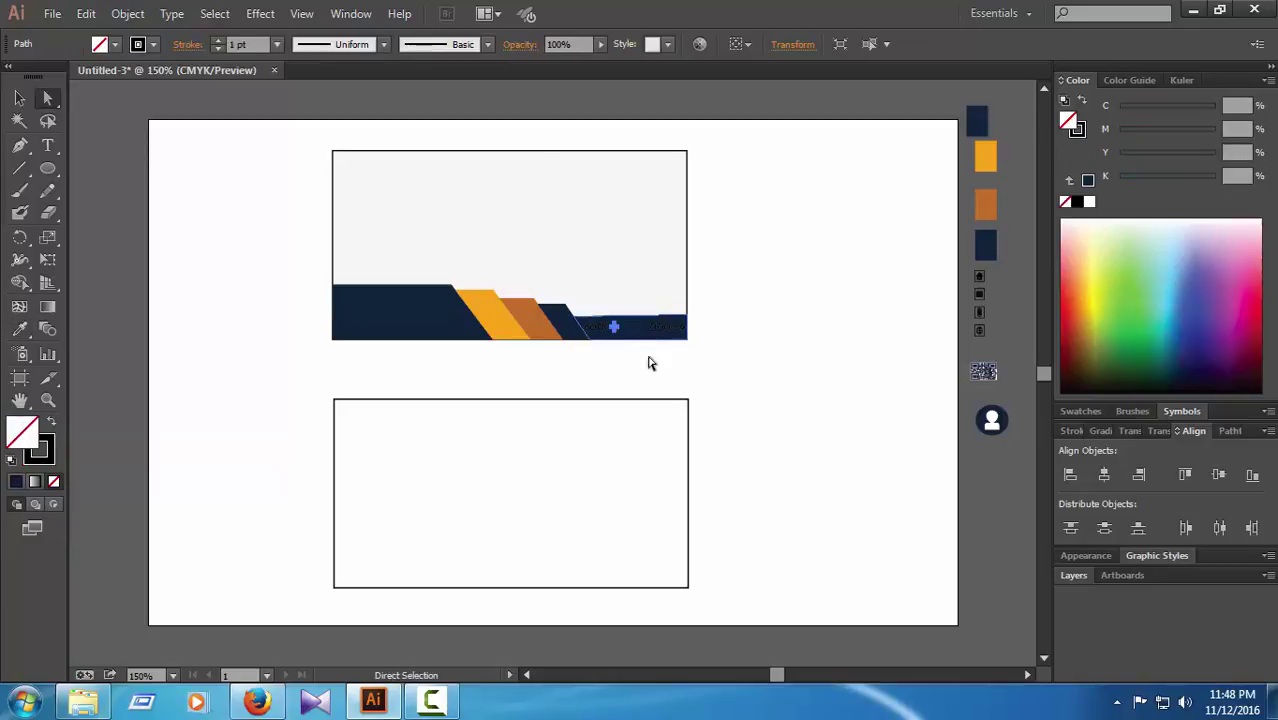
{"action": "left_click", "coordinate": [1010, 485]}
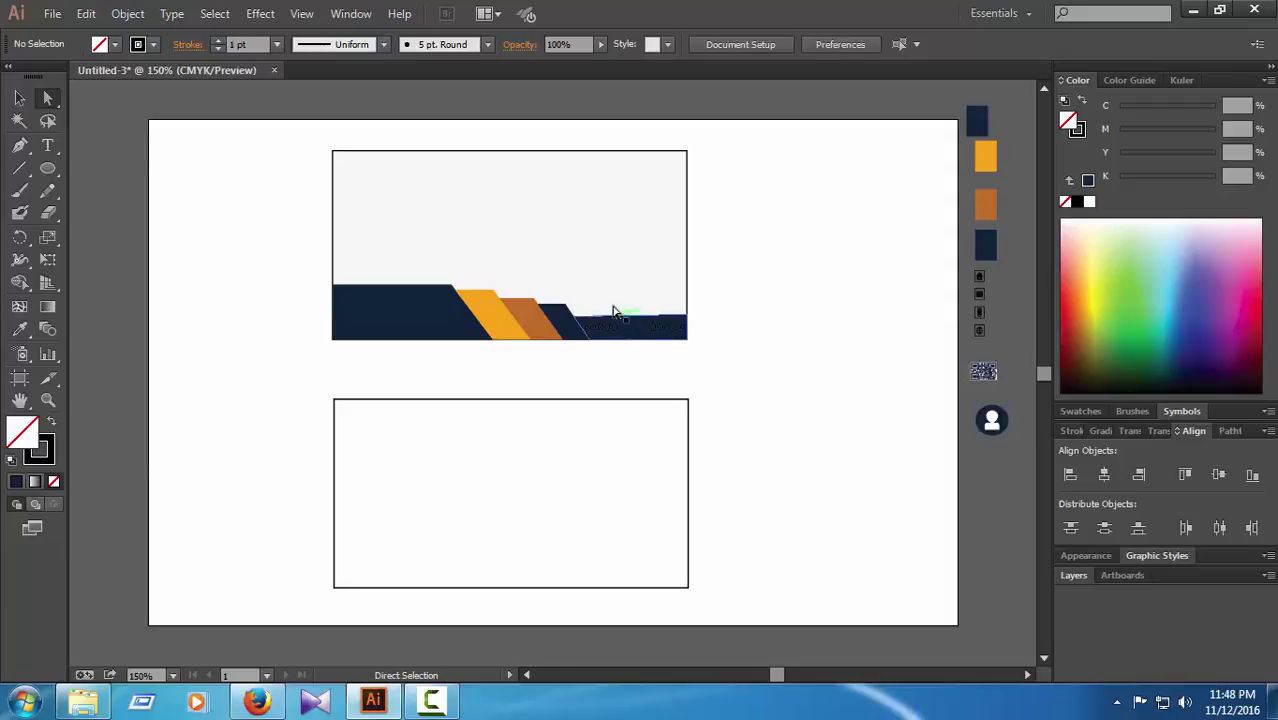
Step: Make the left and right rows of dots on the navy band solid white
{"action": "left_click", "coordinate": [19, 97]}
{"action": "left_click", "coordinate": [616, 334]}
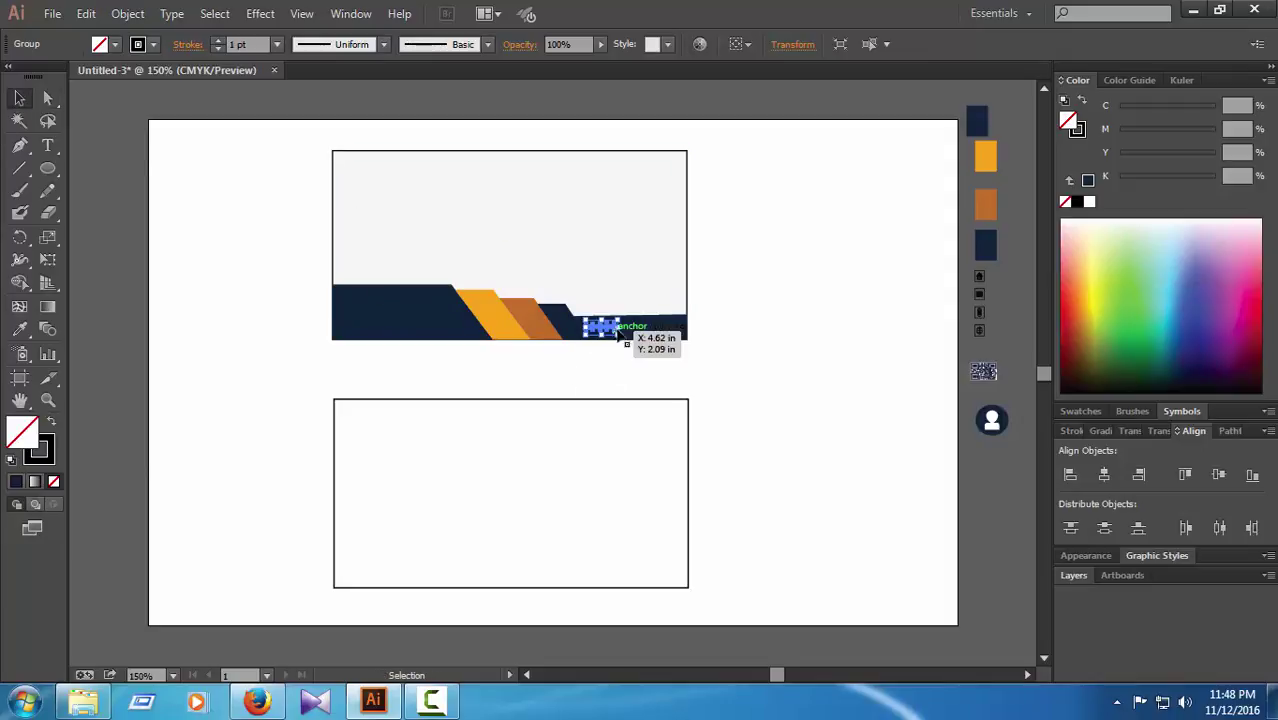
{"action": "left_click", "coordinate": [1090, 203]}
{"action": "left_click", "coordinate": [785, 404]}
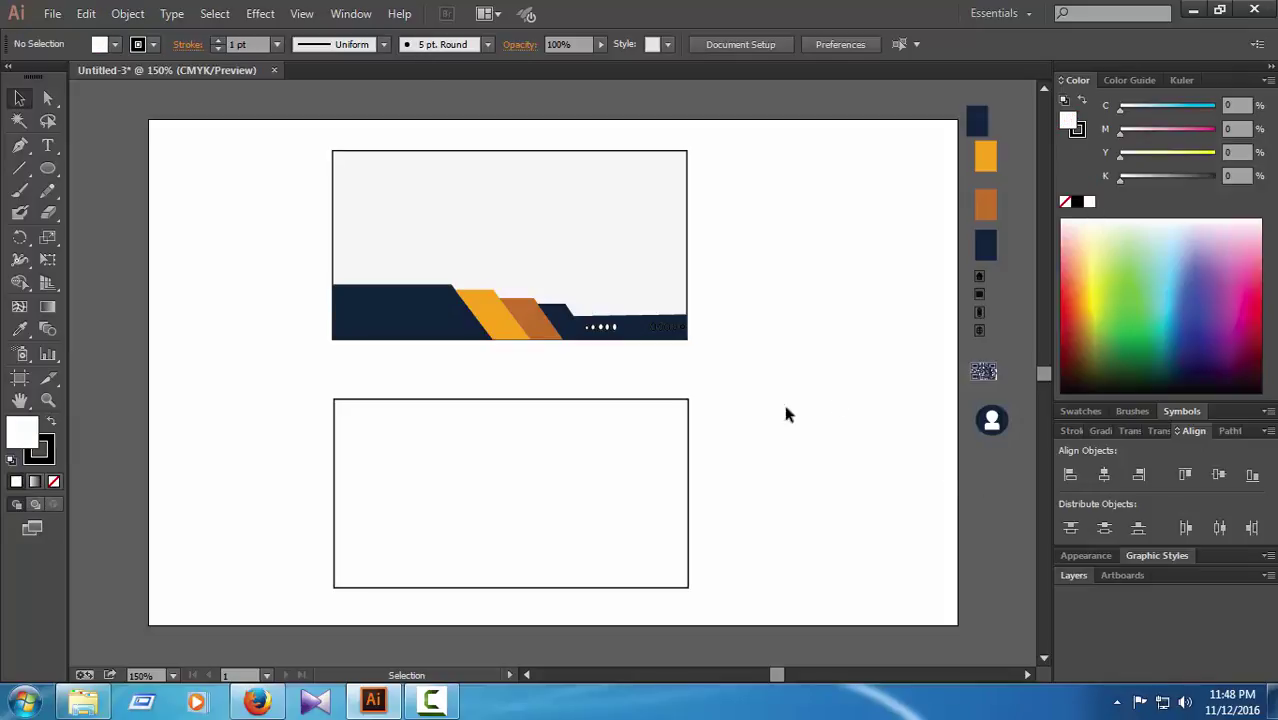
{"action": "left_click", "coordinate": [678, 326]}
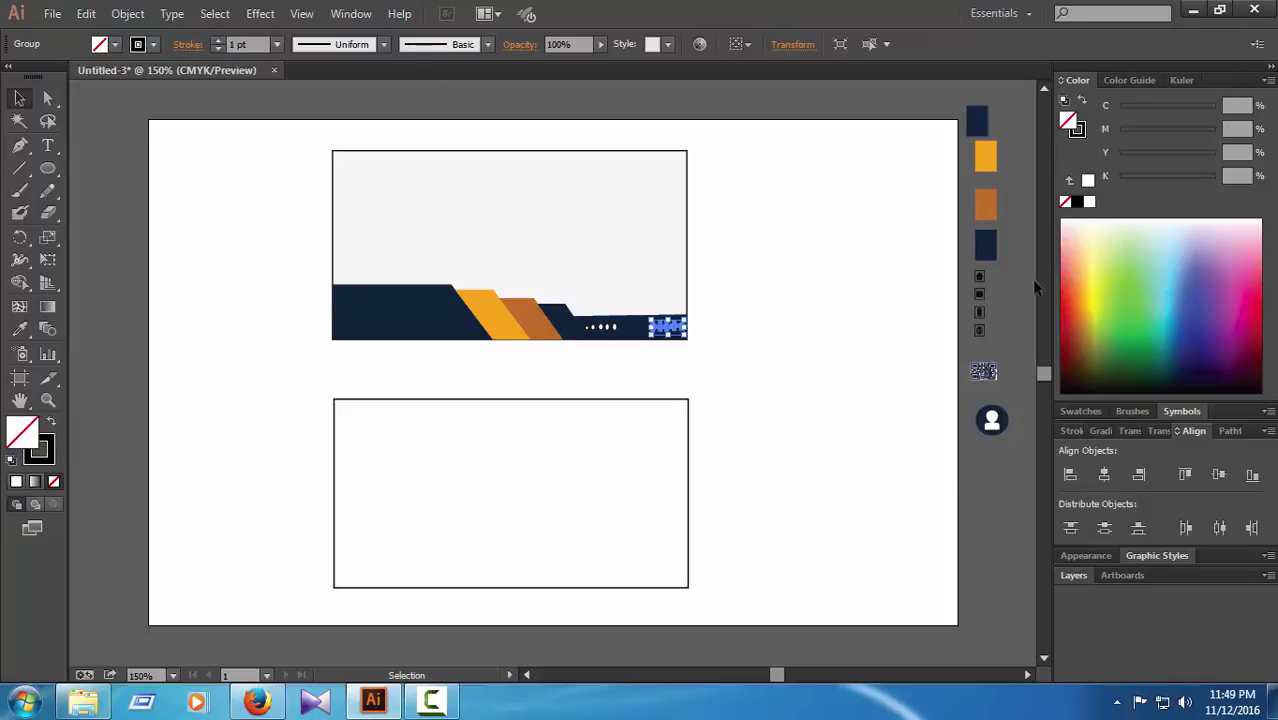
{"action": "left_click", "coordinate": [1092, 204]}
{"action": "left_click", "coordinate": [1083, 131]}
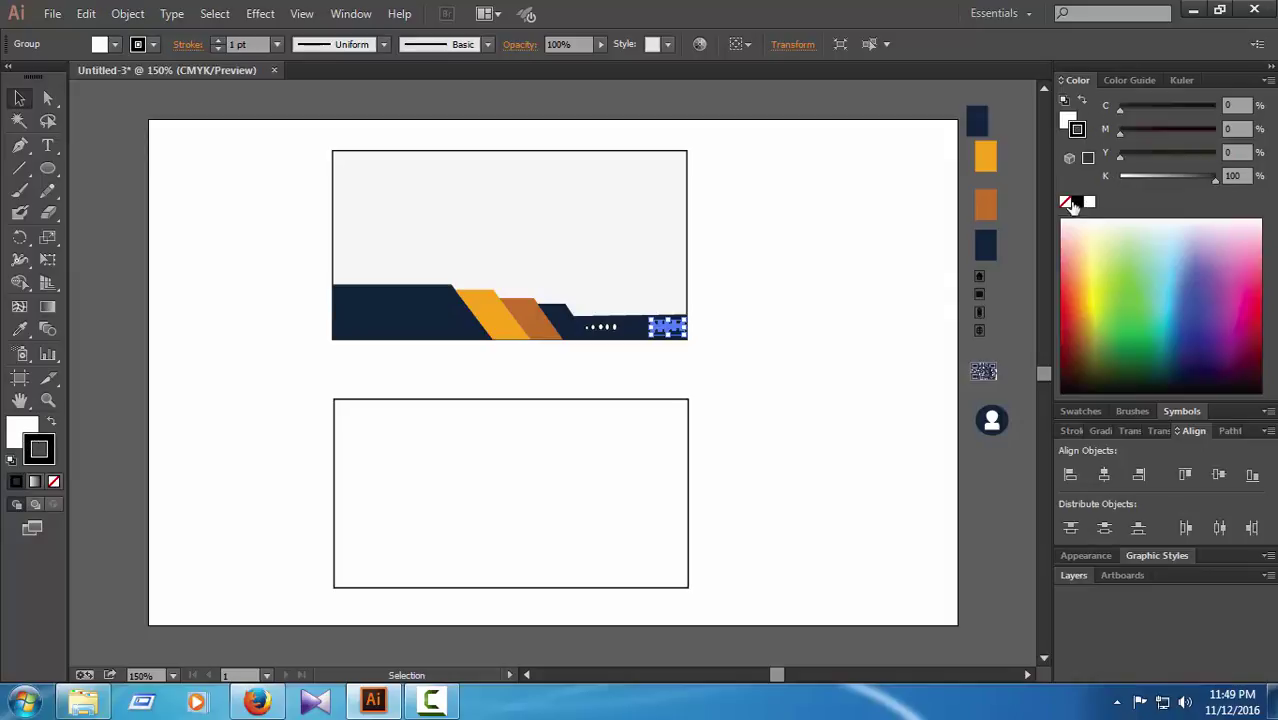
{"action": "left_click_drag", "start_coordinate": [605, 333], "coordinate": [606, 333]}
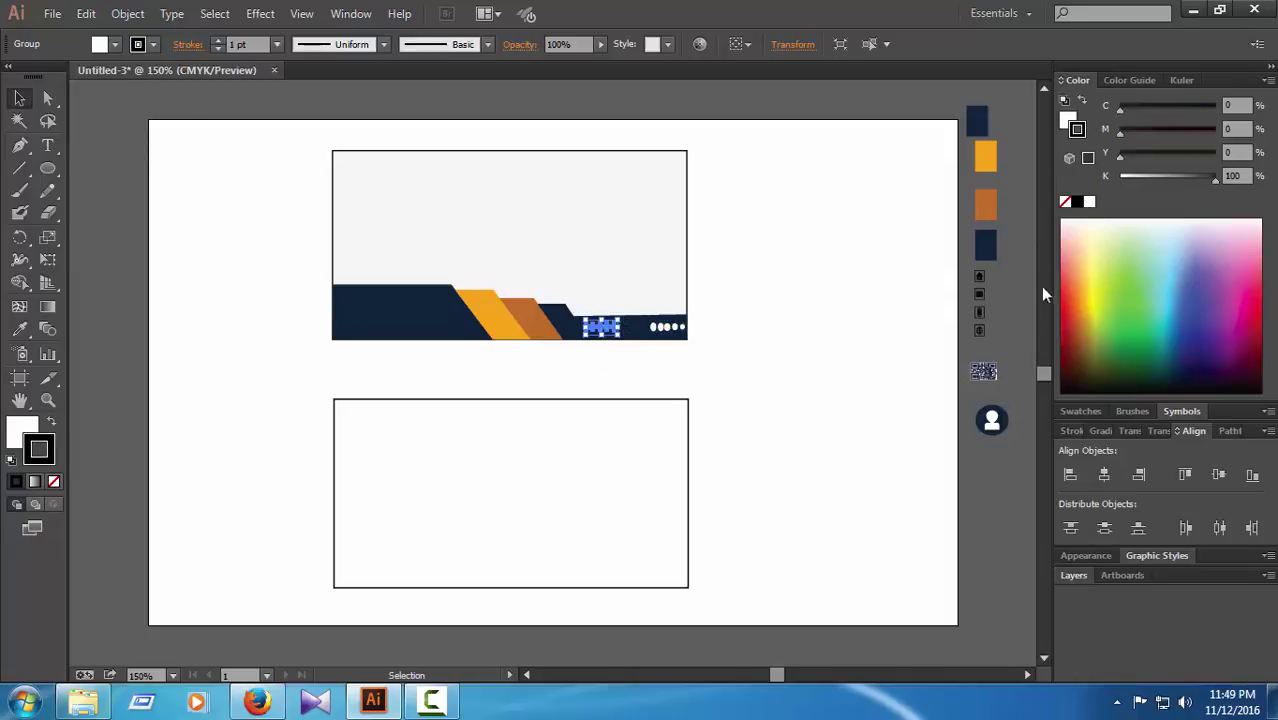
{"action": "left_click", "coordinate": [997, 541]}
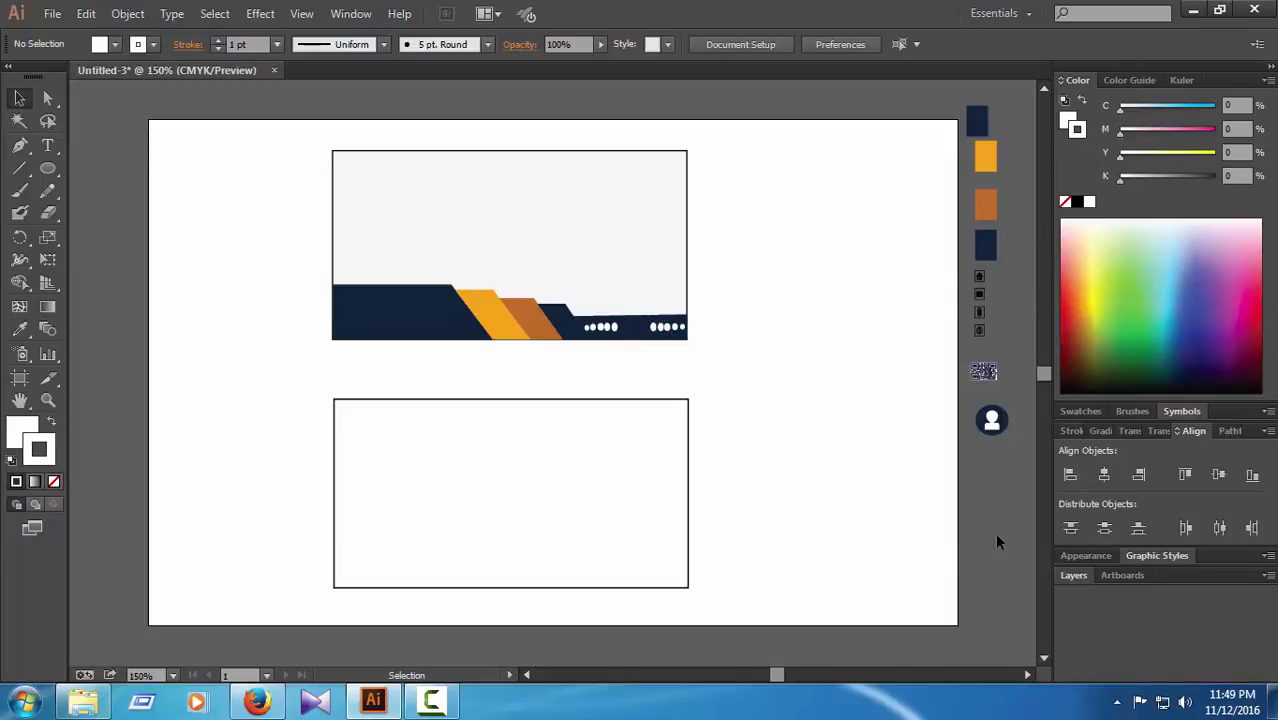
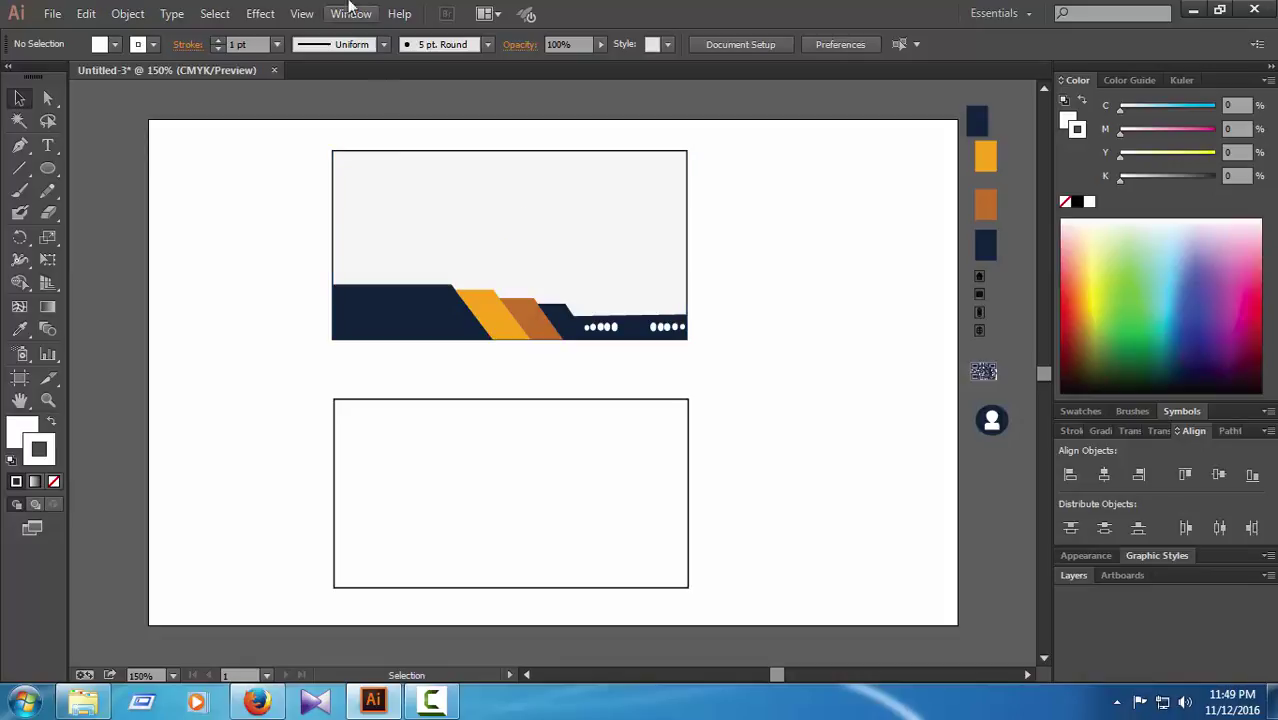
Step: Zoom in on the card front to about 200% and clear the selection
{"action": "left_click", "coordinate": [531, 207]}
{"action": "key", "text": "ctrl+equal"}
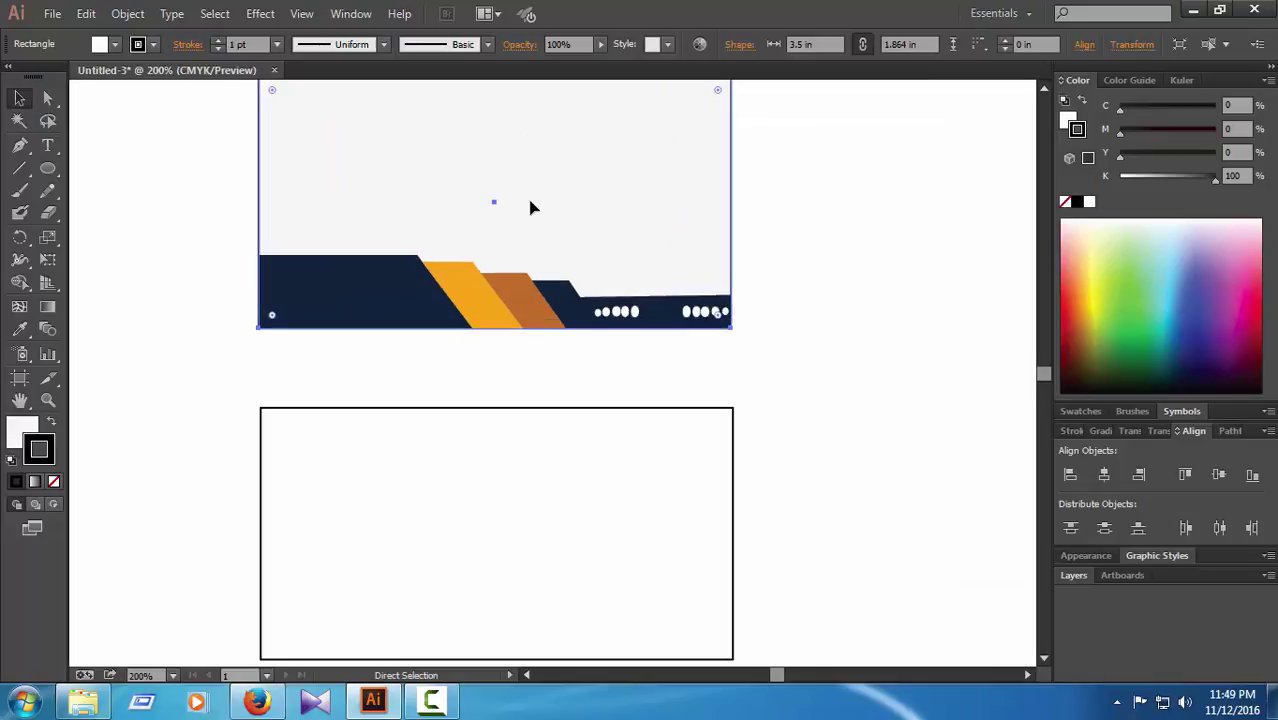
{"action": "scroll", "coordinate": [787, 290], "scroll_direction": "up", "scroll_amount": 2}
{"action": "key", "text": "ctrl+equal"}
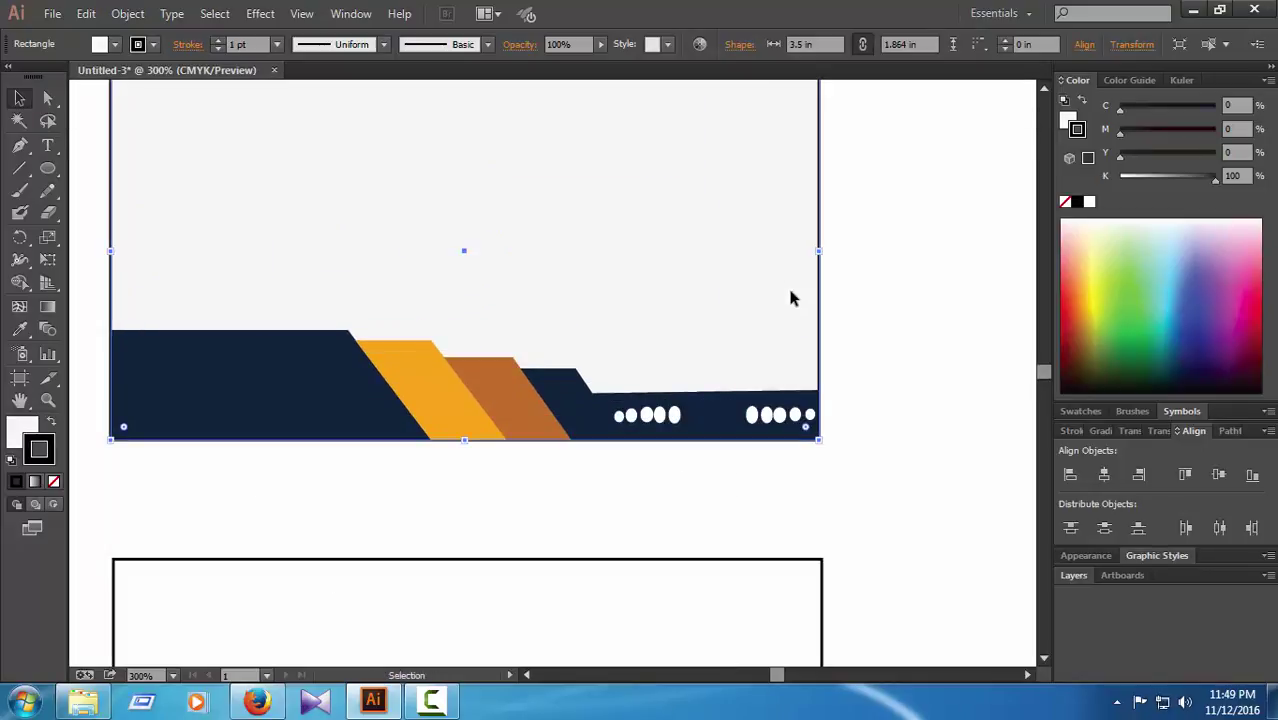
{"action": "key", "text": "ctrl+minus"}
{"action": "left_click", "coordinate": [802, 265]}
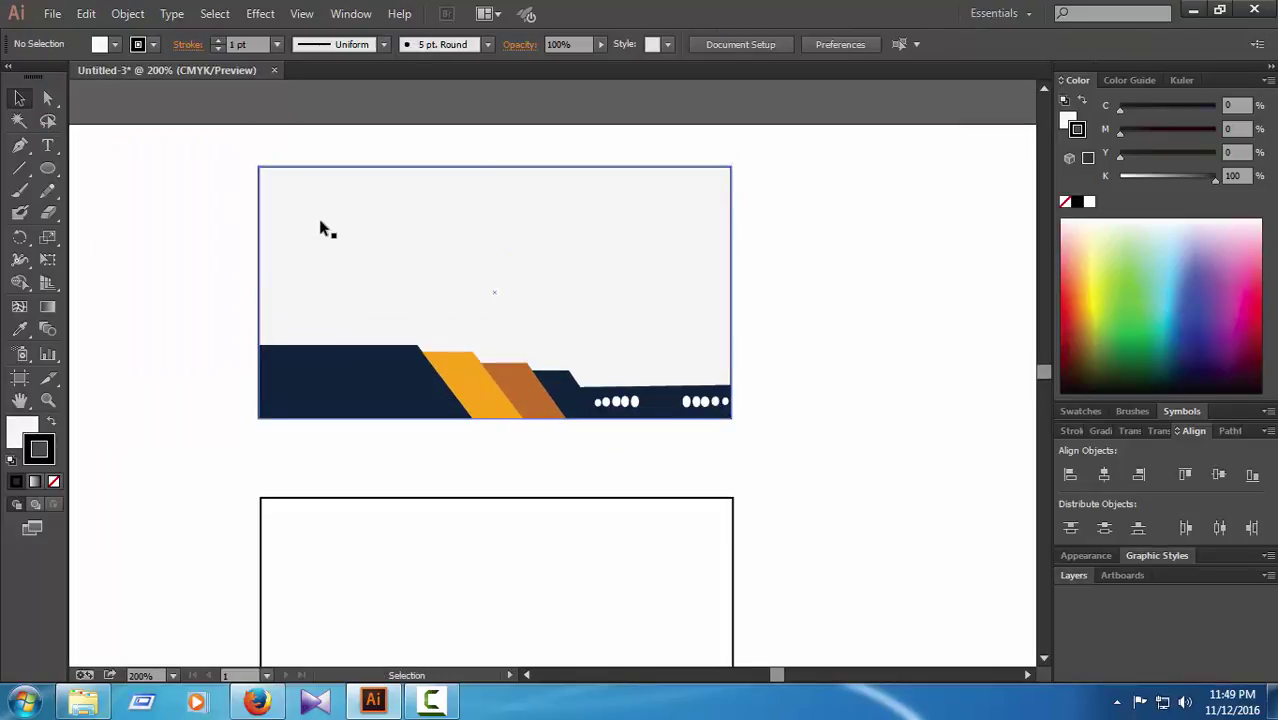
{"action": "left_click", "coordinate": [19, 146]}
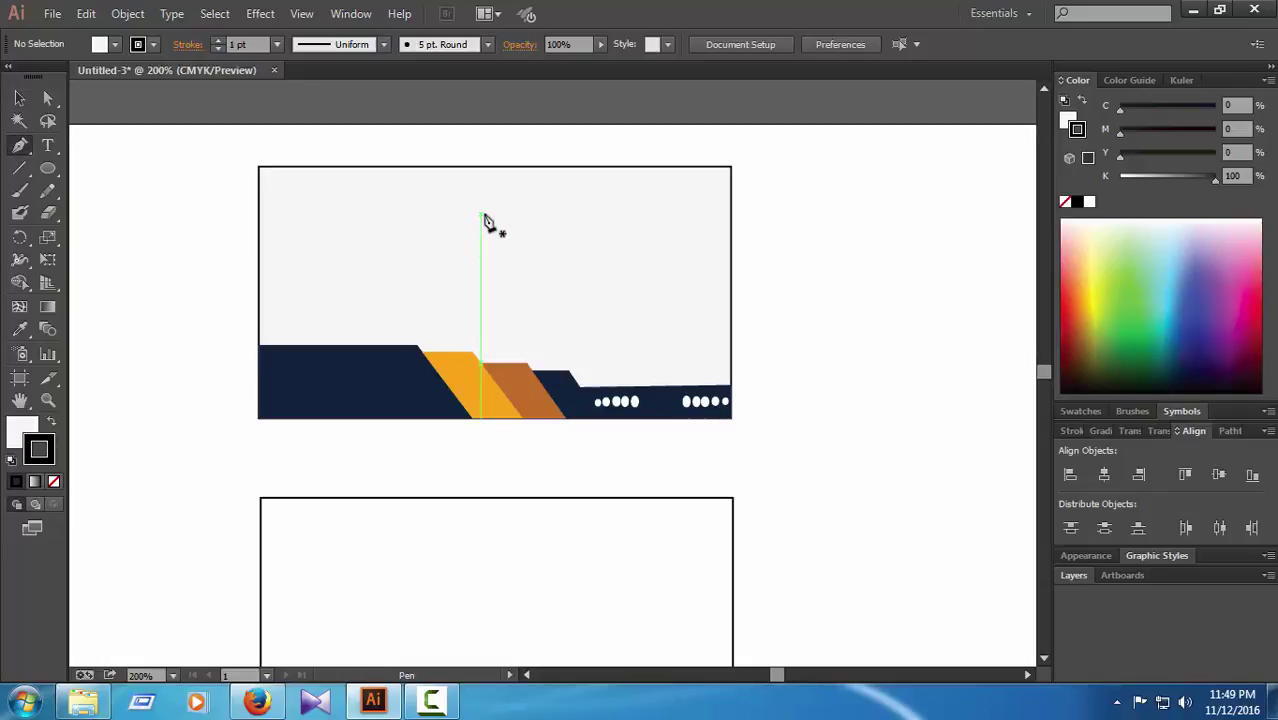
{"action": "left_click", "coordinate": [480, 278]}
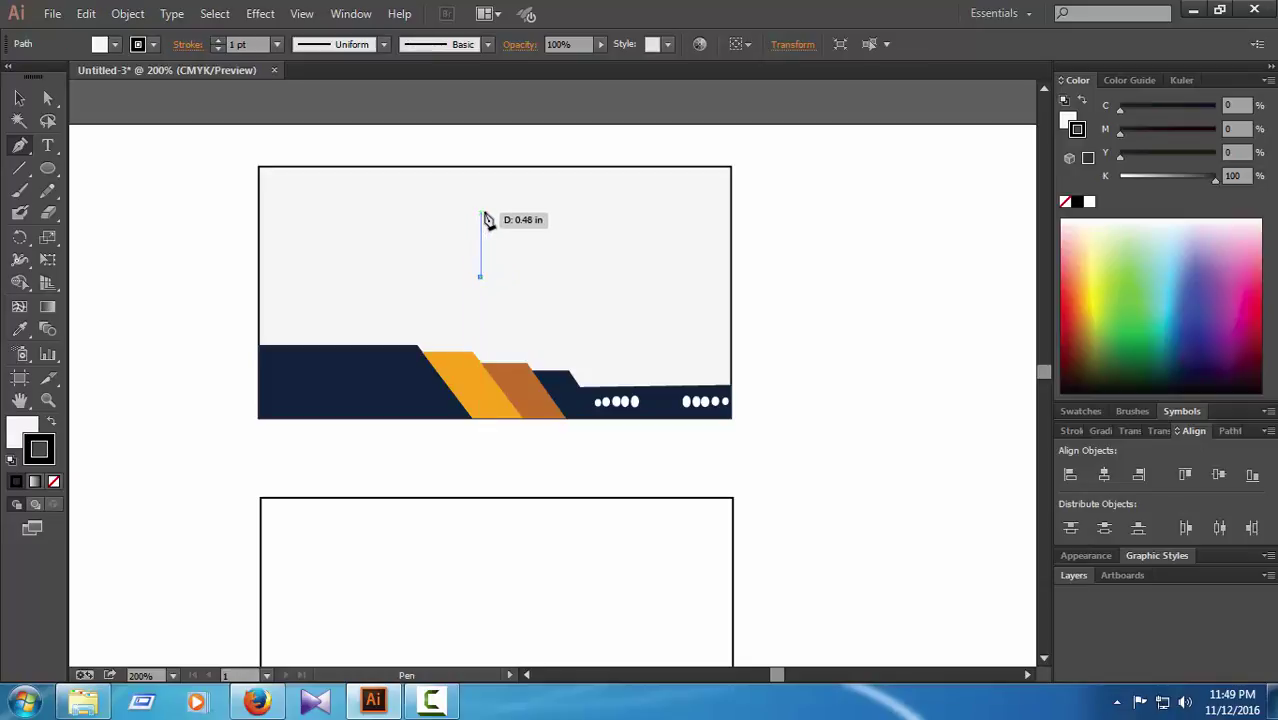
{"action": "left_click_drag", "start_coordinate": [480, 210], "coordinate": [514, 169]}
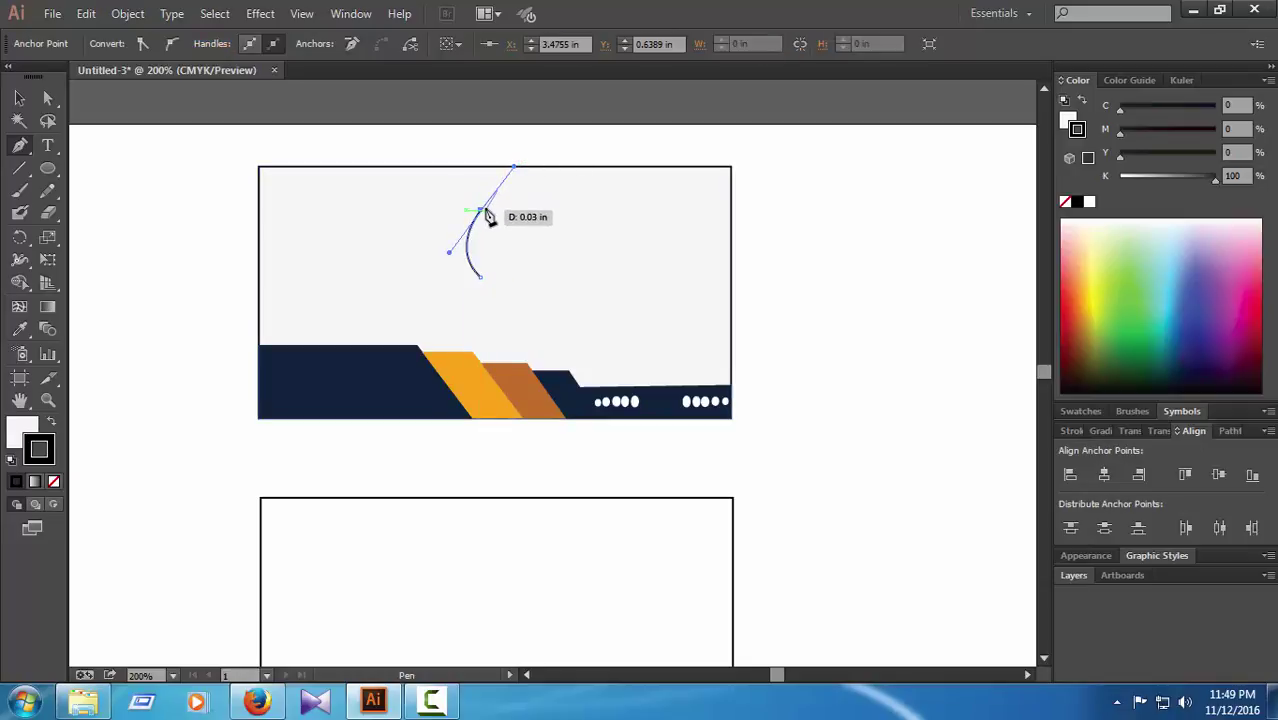
{"action": "left_click", "coordinate": [480, 212]}
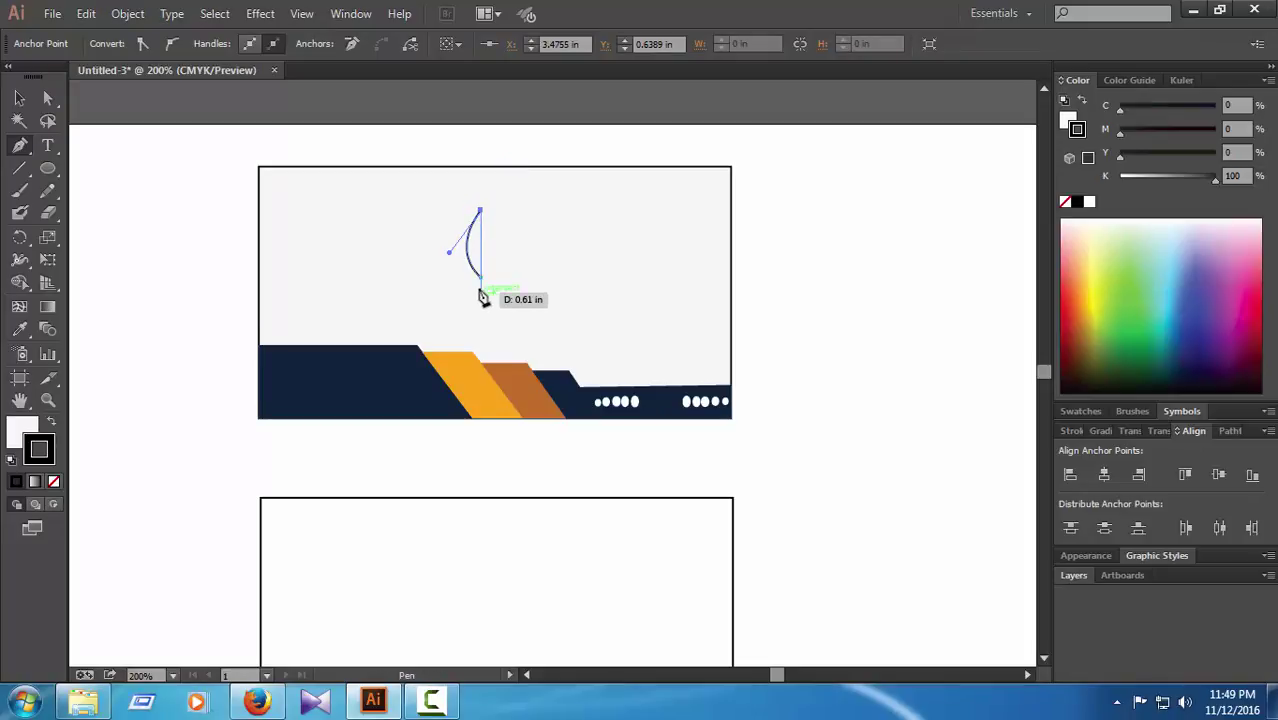
{"action": "left_click_drag", "start_coordinate": [481, 279], "coordinate": [452, 303]}
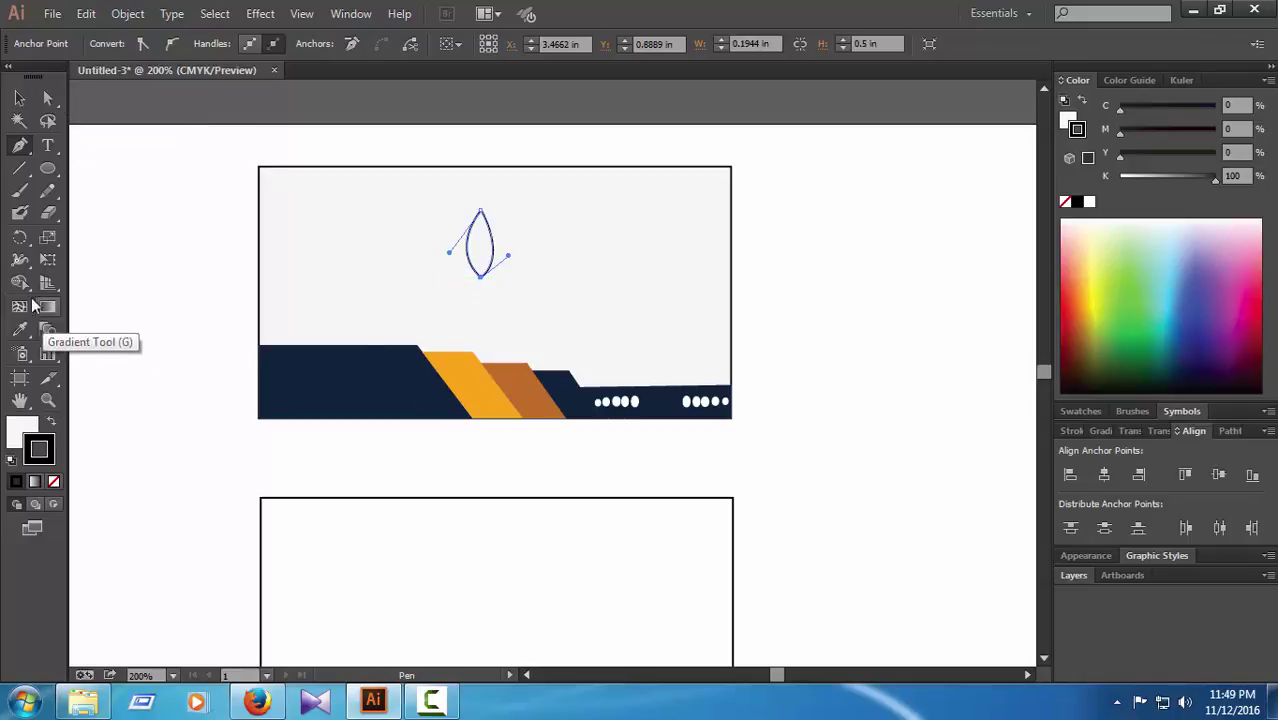
{"action": "left_click", "coordinate": [19, 237]}
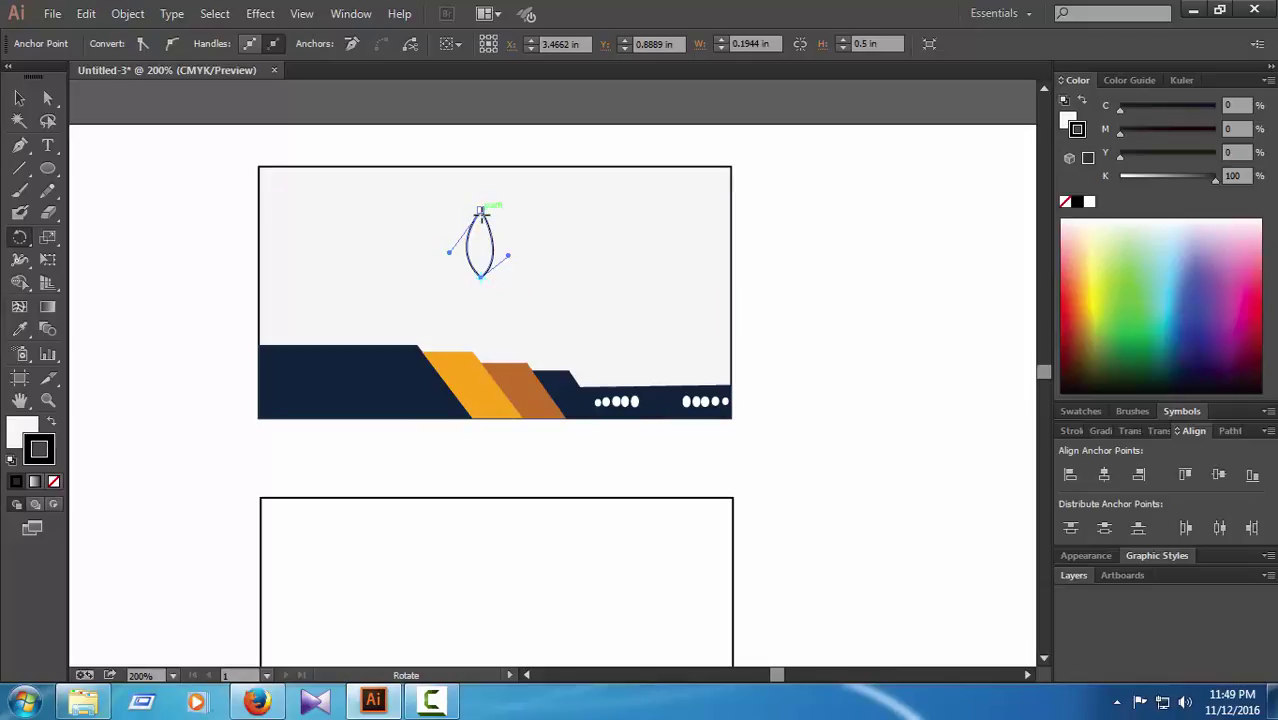
{"action": "left_click", "coordinate": [480, 276]}
{"action": "left_click_drag", "start_coordinate": [486, 242], "coordinate": [511, 248]}
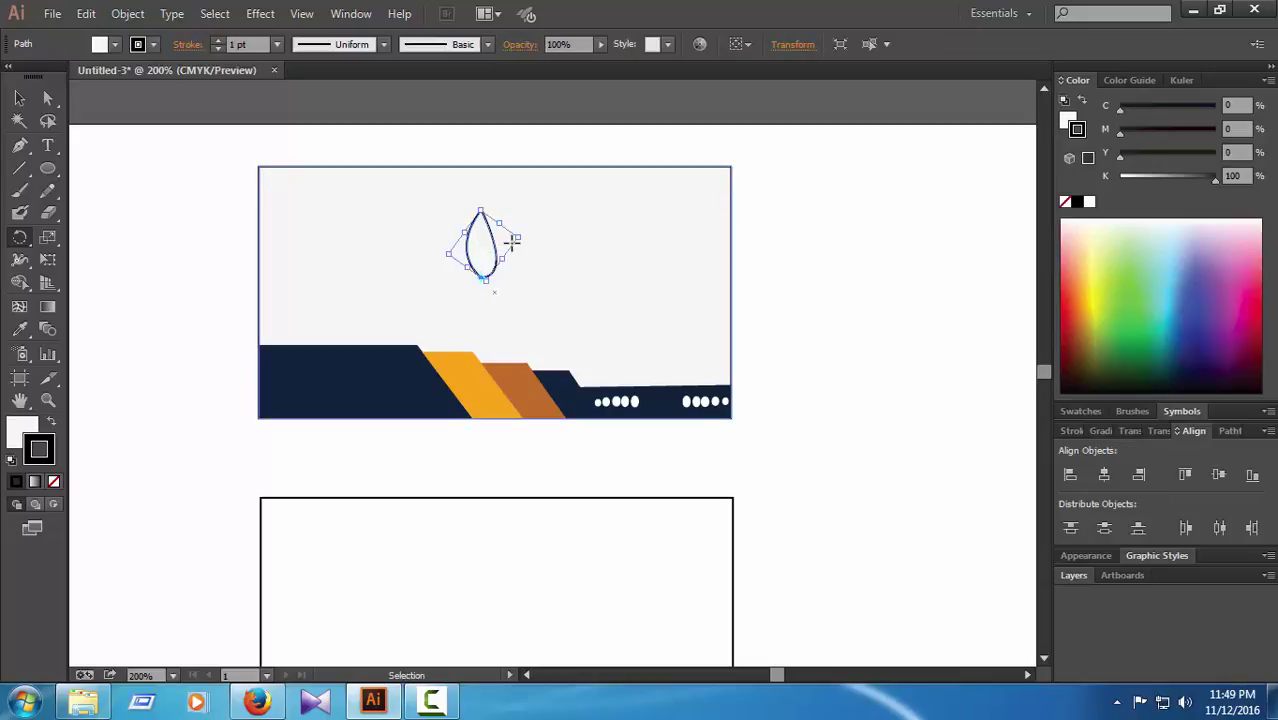
{"action": "left_click", "coordinate": [431, 701]}
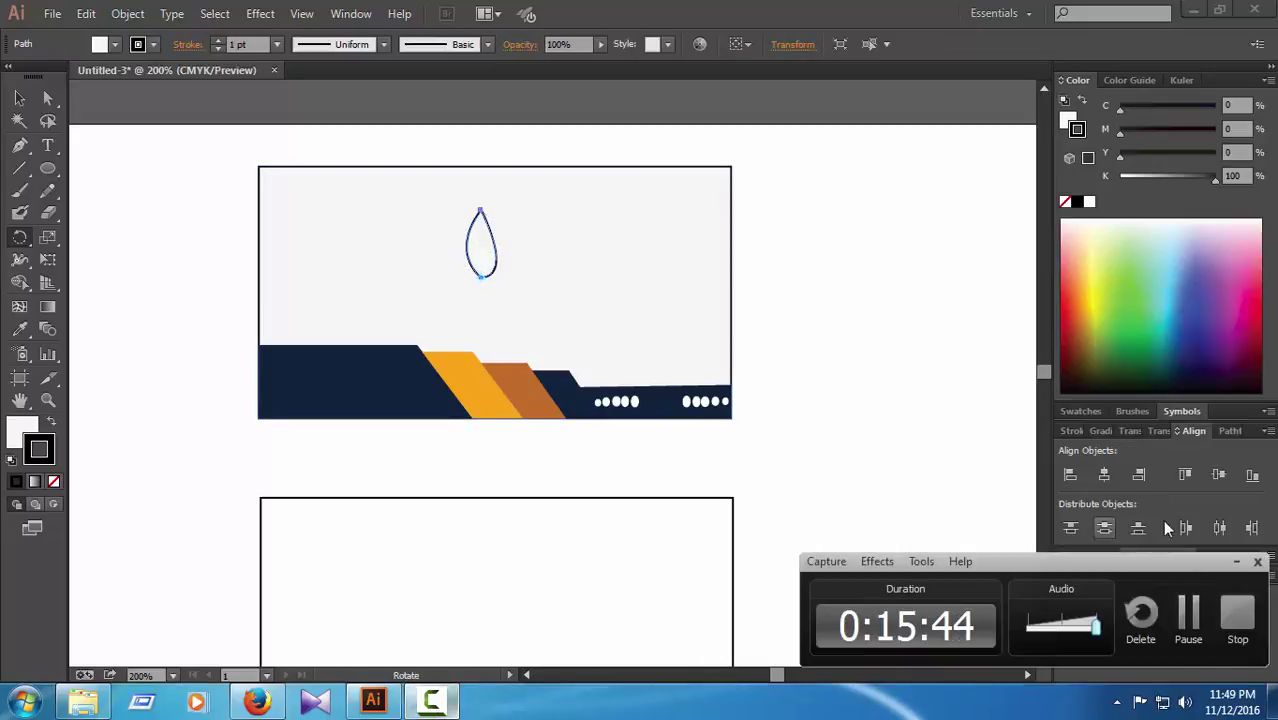
{"action": "left_click", "coordinate": [1189, 622]}
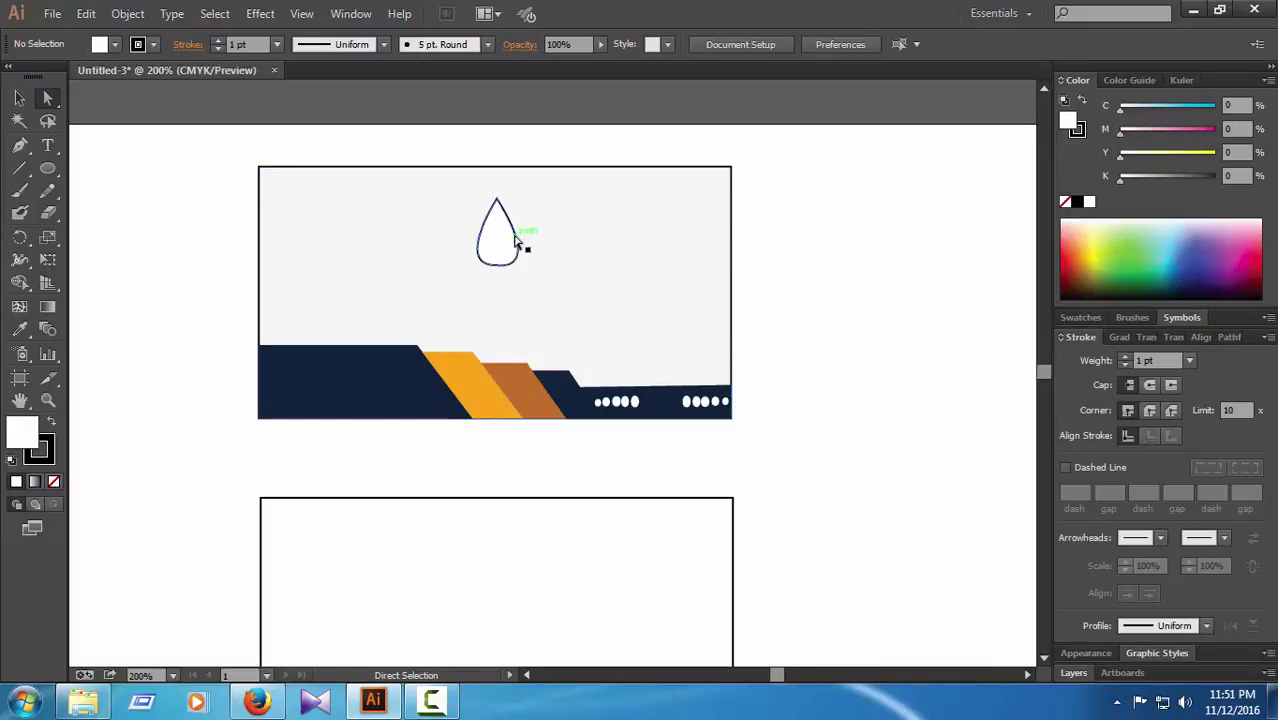
{"action": "left_click", "coordinate": [516, 240]}
{"action": "left_click", "coordinate": [19, 237]}
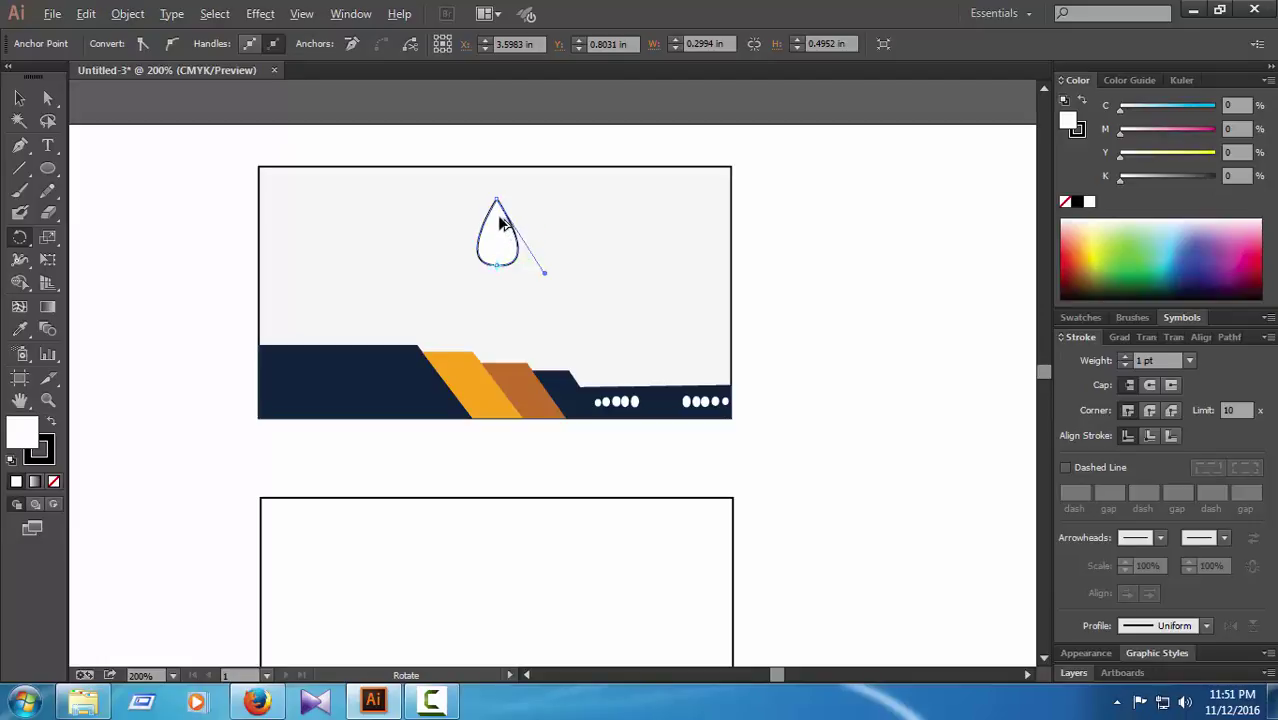
{"action": "left_click_drag", "start_coordinate": [507, 224], "coordinate": [519, 219]}
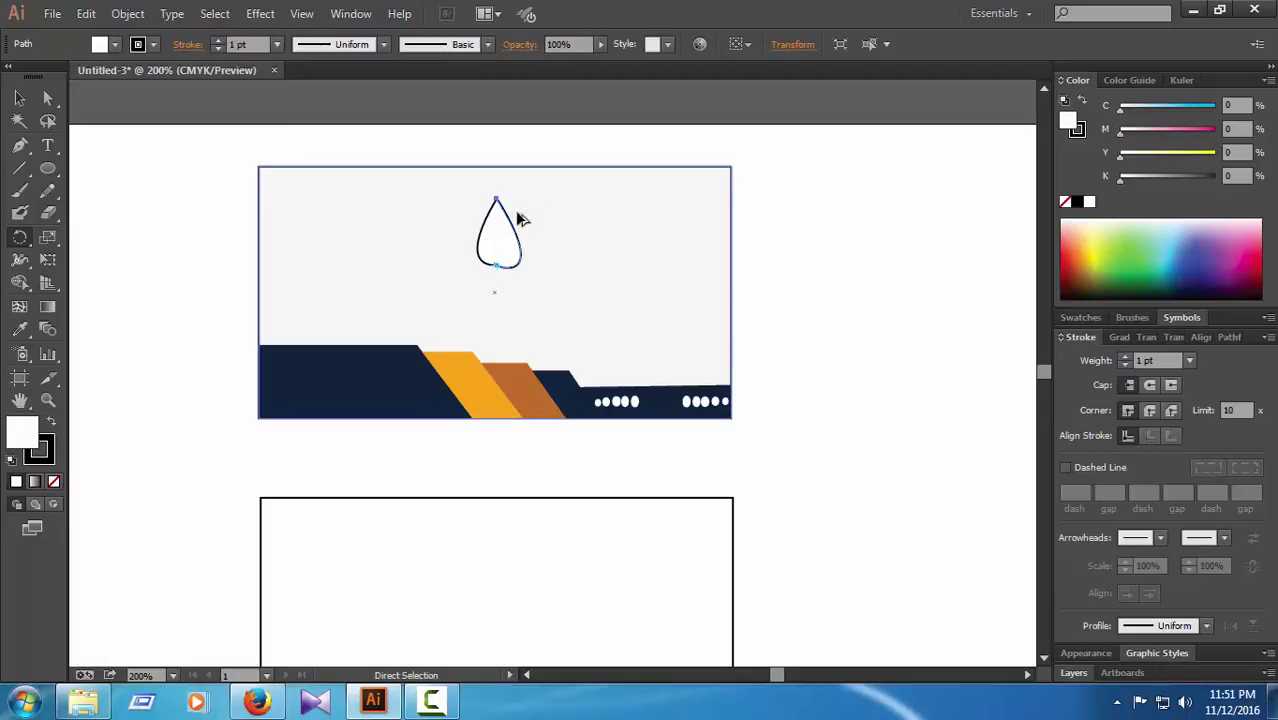
{"action": "key", "text": "ctrl+z"}
{"action": "key", "text": "ctrl+z"}
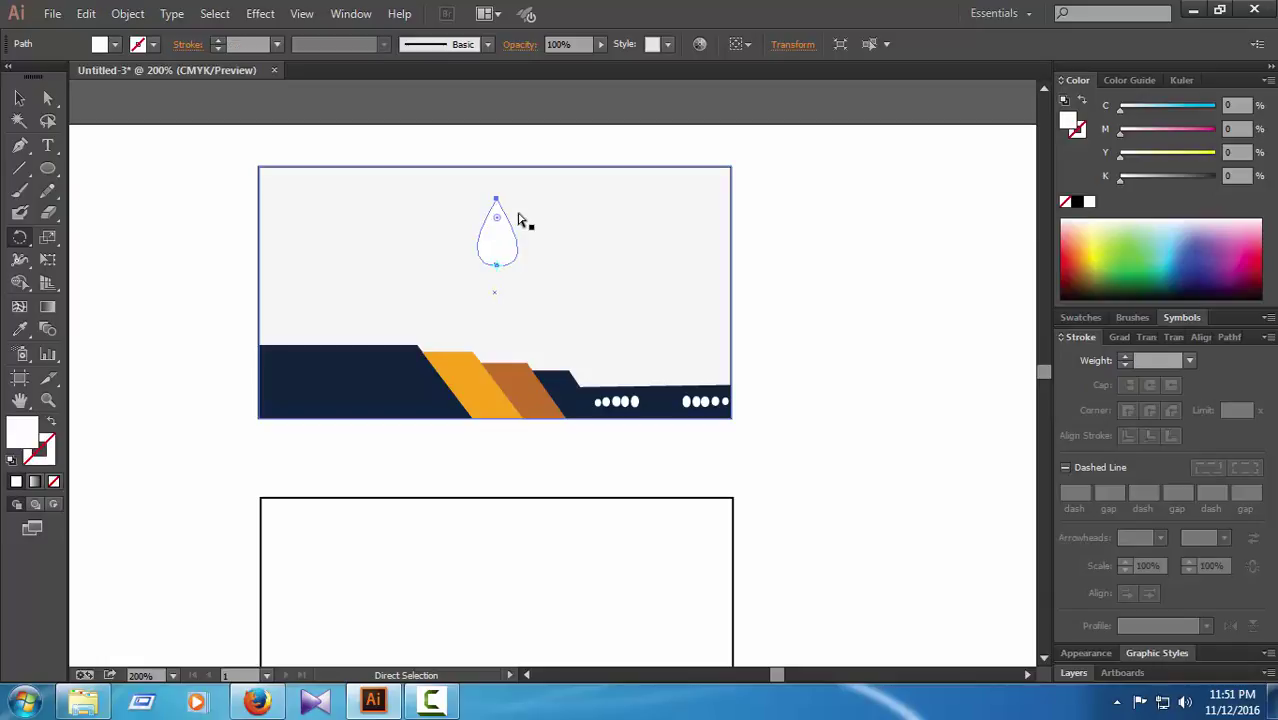
{"action": "key", "text": "ctrl+z"}
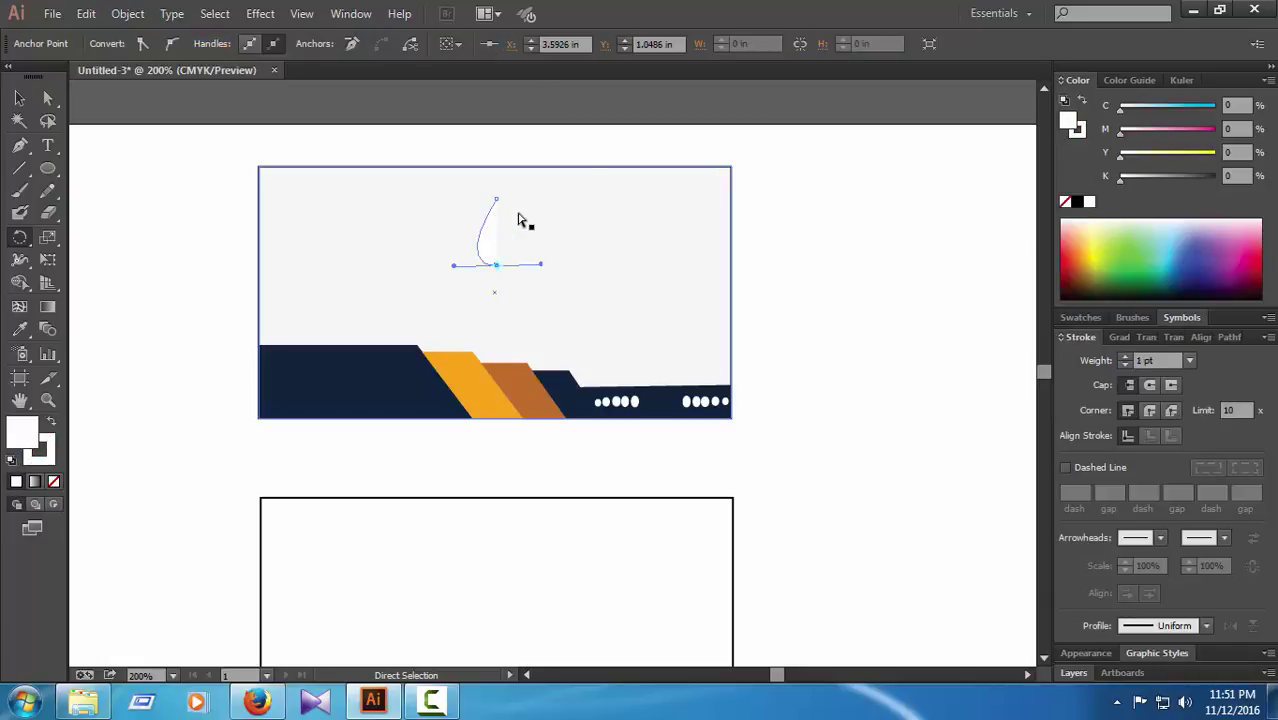
{"action": "key", "text": "ctrl+z"}
{"action": "key", "text": "ctrl+z"}
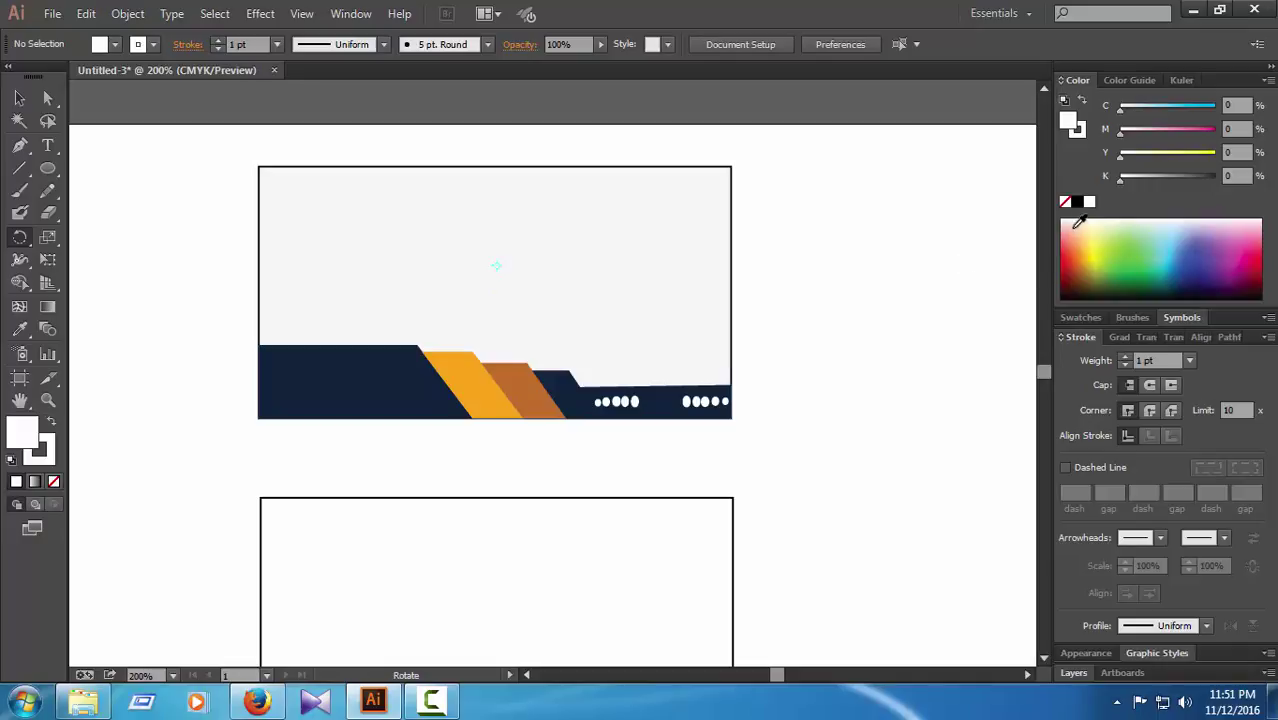
Step: Set the fill to None, leaving only a stroke for the next path
{"action": "left_click", "coordinate": [1077, 202]}
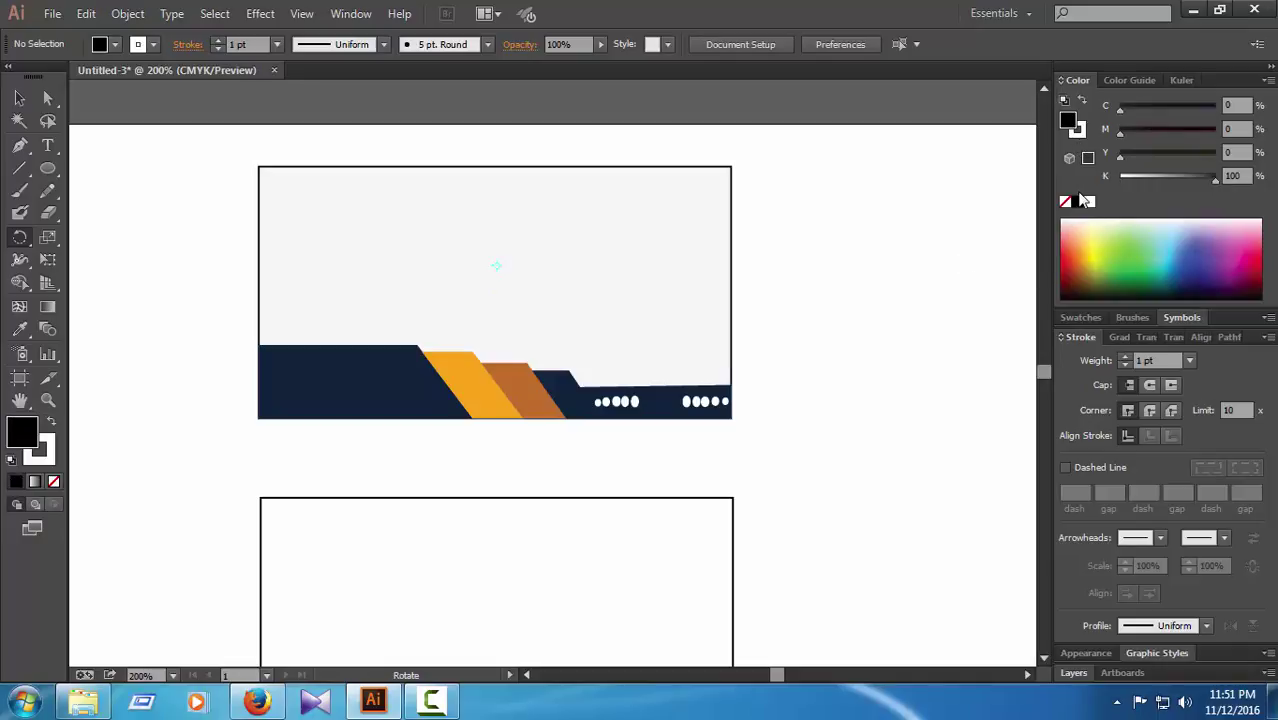
{"action": "left_click", "coordinate": [1067, 202]}
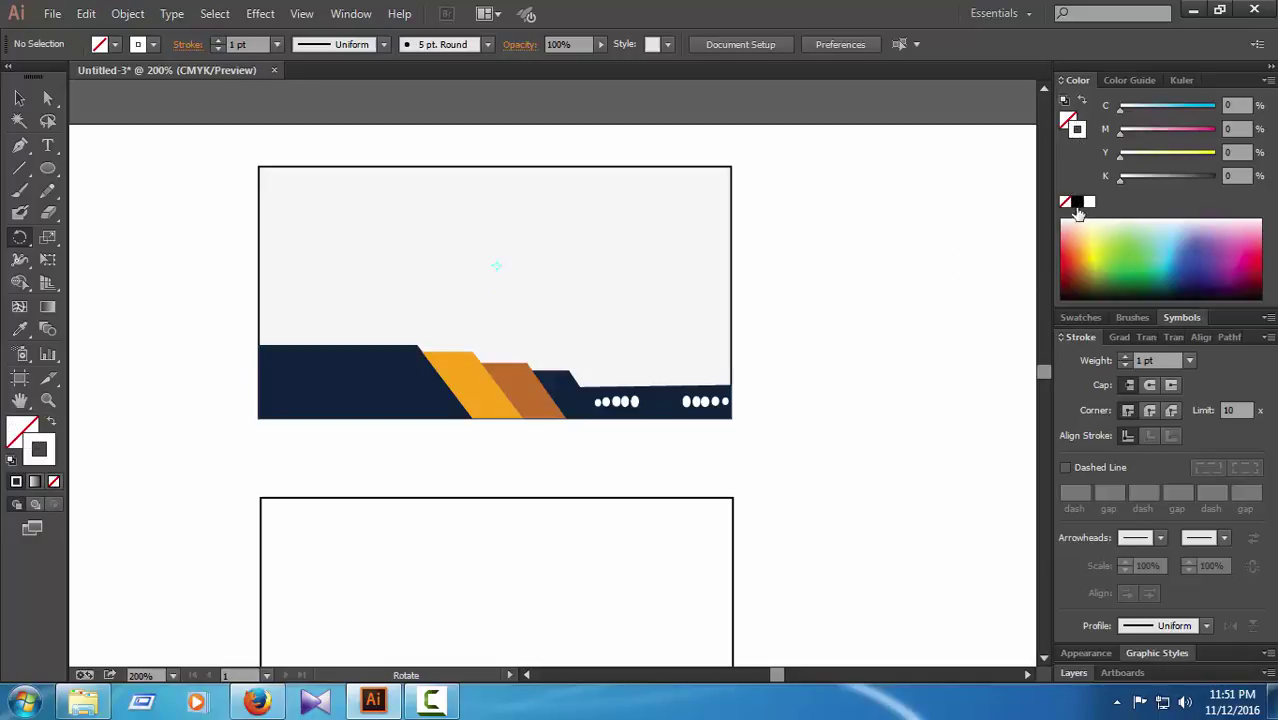
{"action": "key", "text": "x"}
{"action": "left_click", "coordinate": [1068, 119]}
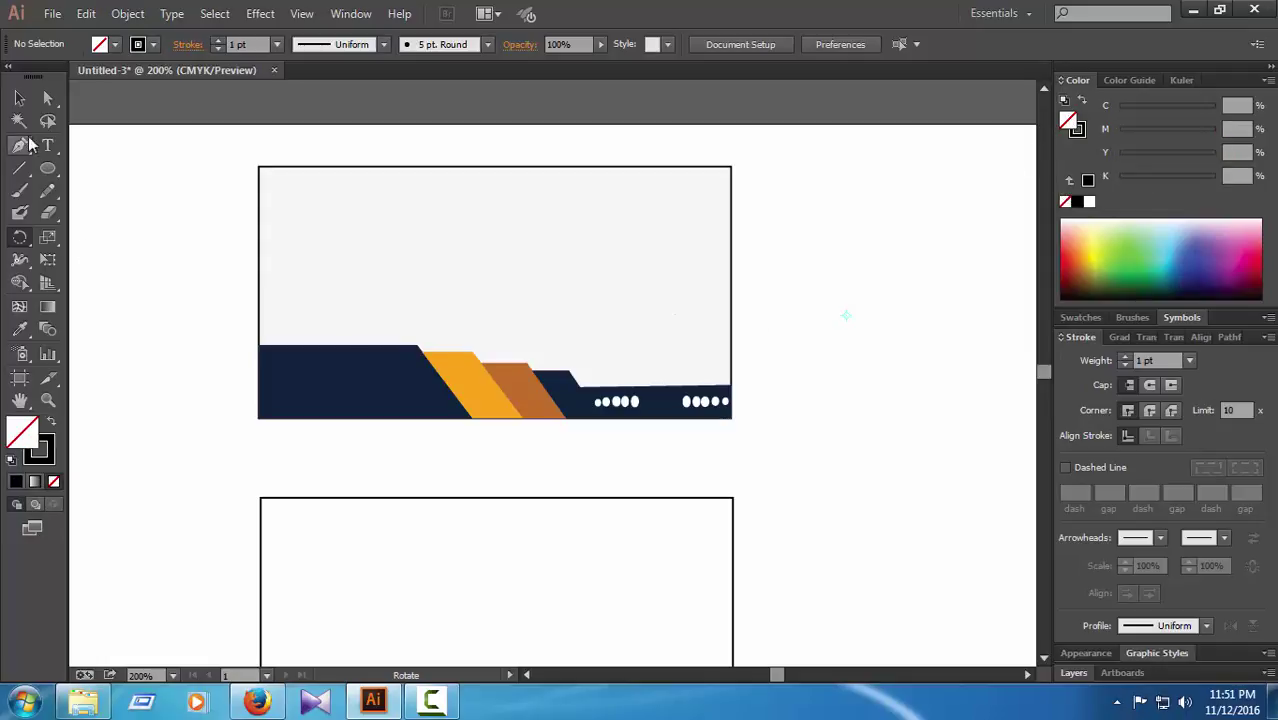
Step: Draw a closed curved teardrop petal path above the card's centre
{"action": "left_click", "coordinate": [47, 97]}
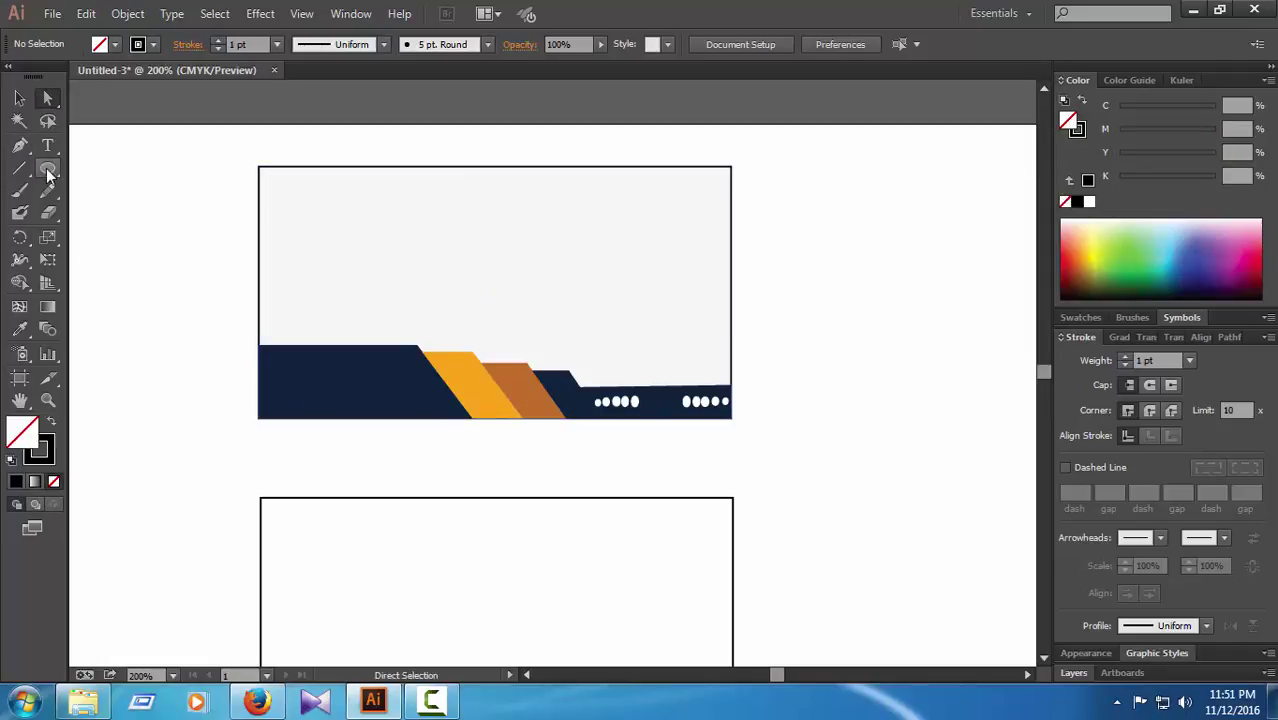
{"action": "left_click", "coordinate": [19, 145]}
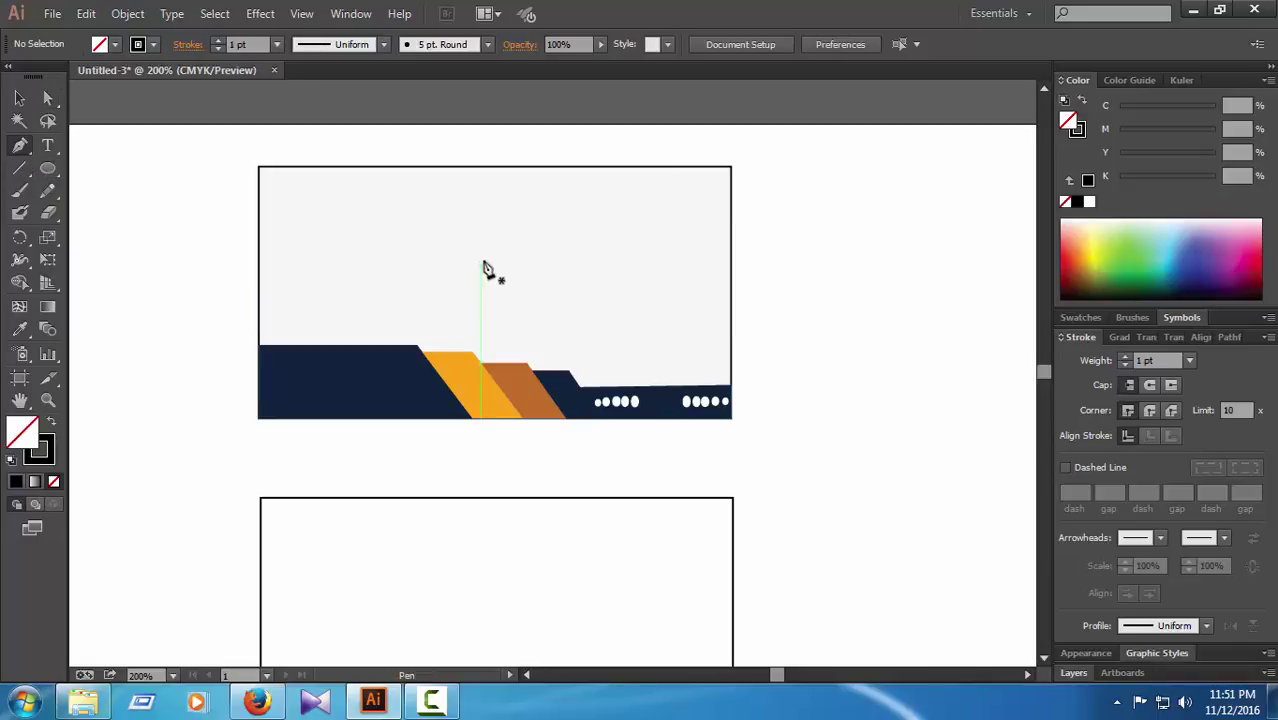
{"action": "left_click", "coordinate": [493, 202]}
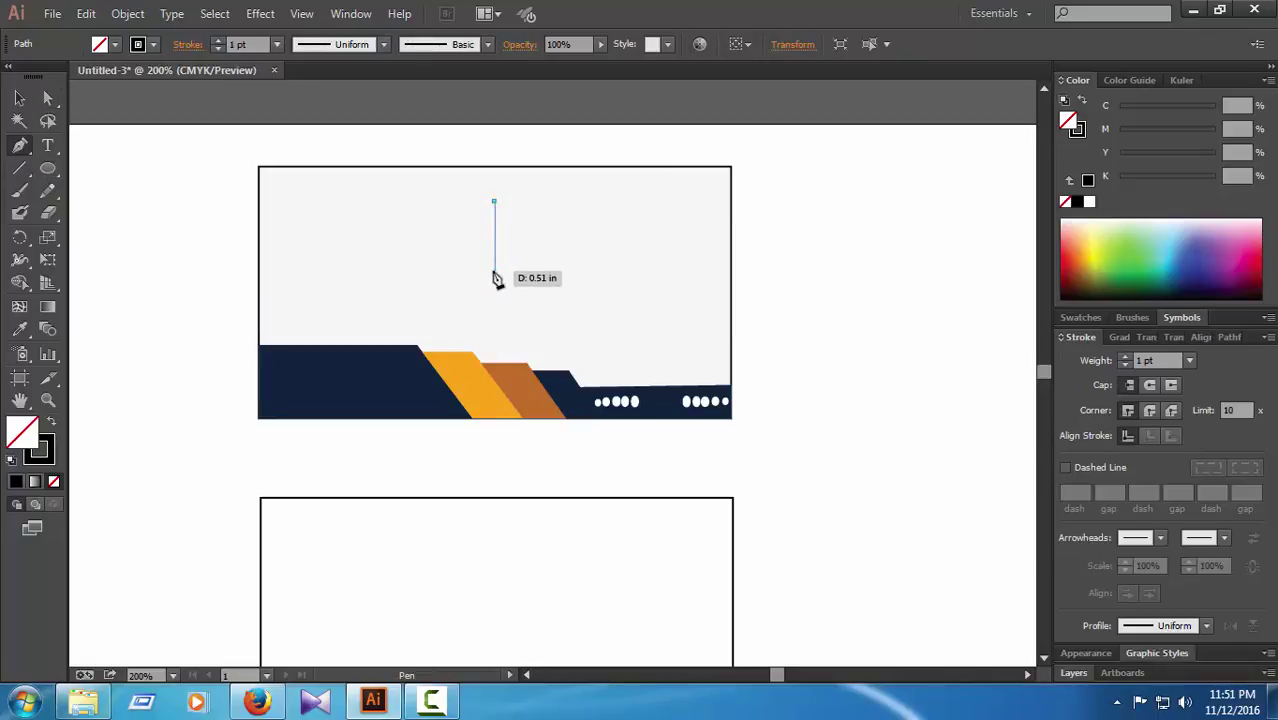
{"action": "left_click_drag", "start_coordinate": [493, 272], "coordinate": [528, 289]}
{"action": "left_click", "coordinate": [494, 272]}
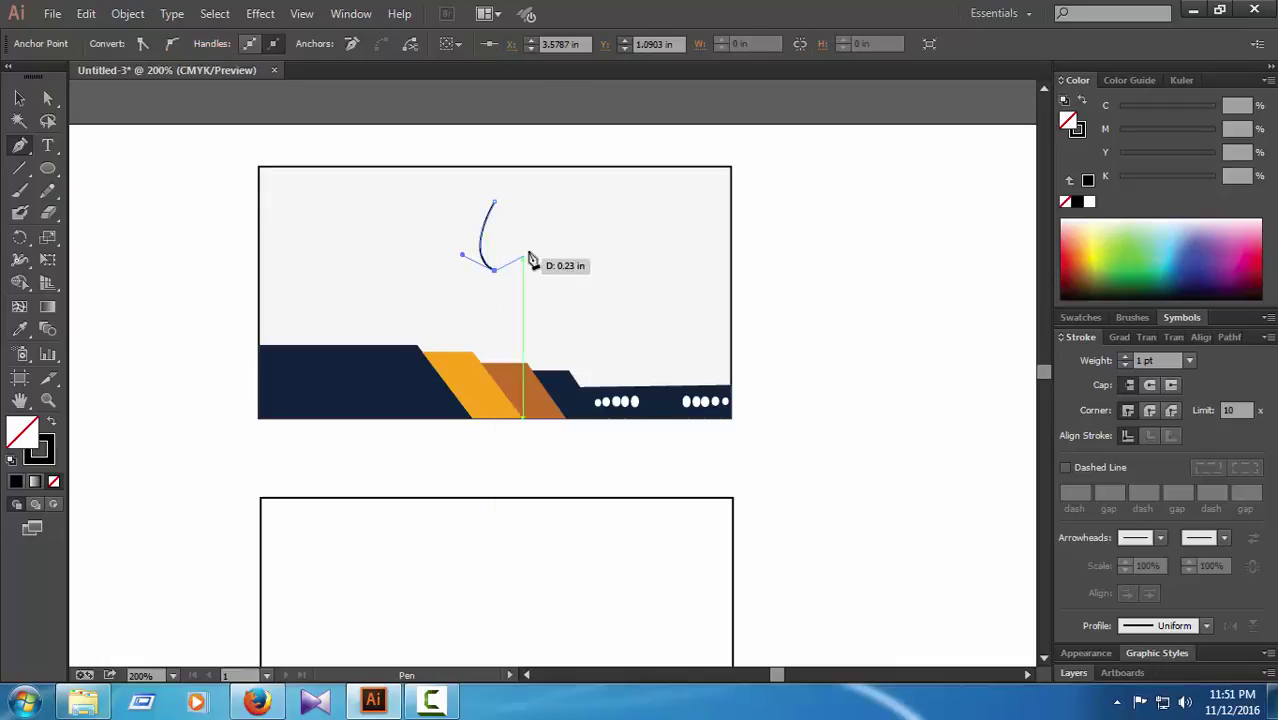
{"action": "left_click_drag", "start_coordinate": [496, 202], "coordinate": [528, 264]}
{"action": "left_click_drag", "start_coordinate": [461, 138], "coordinate": [461, 138]}
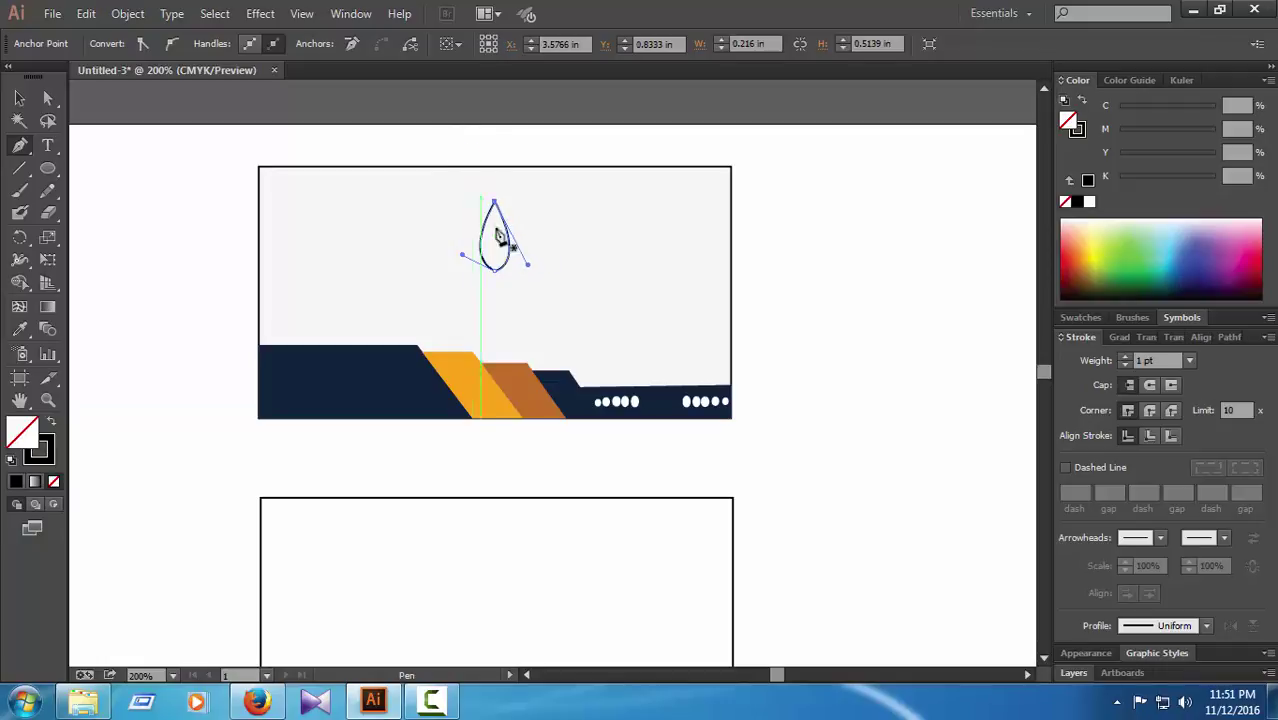
{"action": "left_click", "coordinate": [20, 240]}
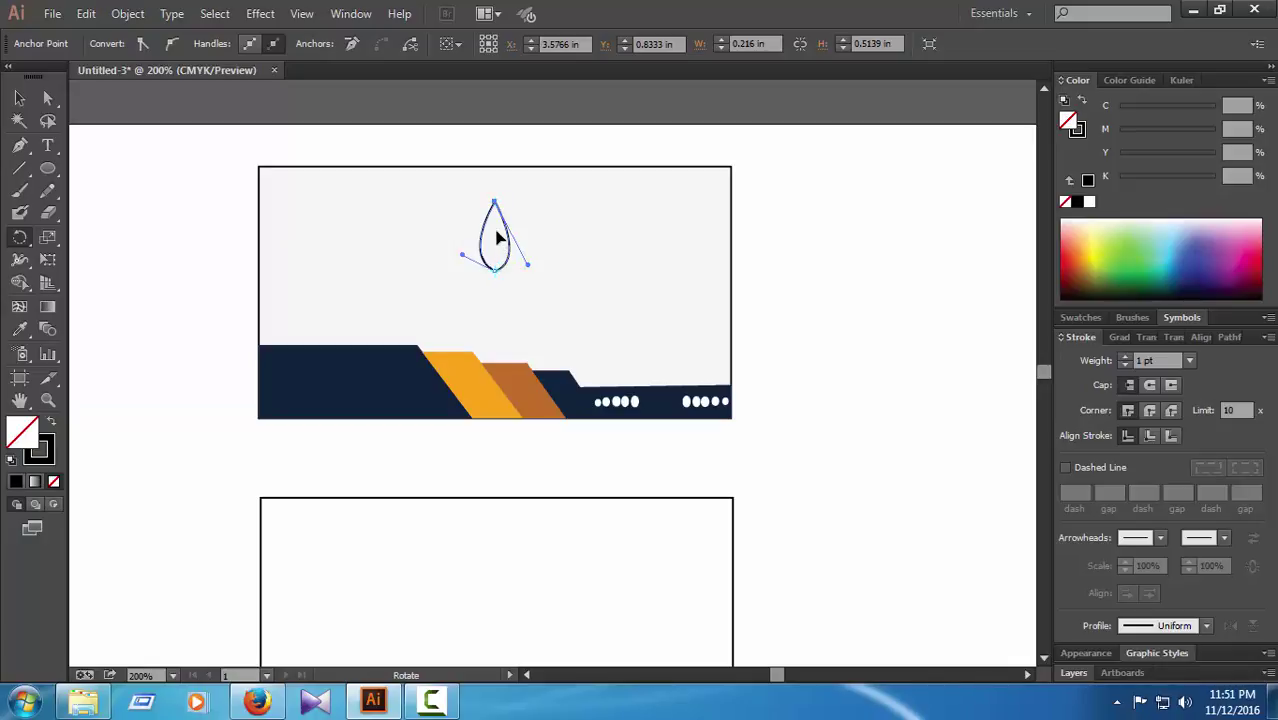
Step: Rotate a copy of the teardrop around its base and repeat four times into a circular flower
{"action": "left_click_drag", "start_coordinate": [496, 214], "coordinate": [520, 218]}
{"action": "key", "text": "ctrl+d"}
{"action": "key", "text": "ctrl+d"}
{"action": "key", "text": "ctrl+d"}
{"action": "key", "text": "ctrl+d"}
{"action": "key", "text": "ctrl+d"}
{"action": "key", "text": "ctrl+d"}
{"action": "key", "text": "ctrl+d"}
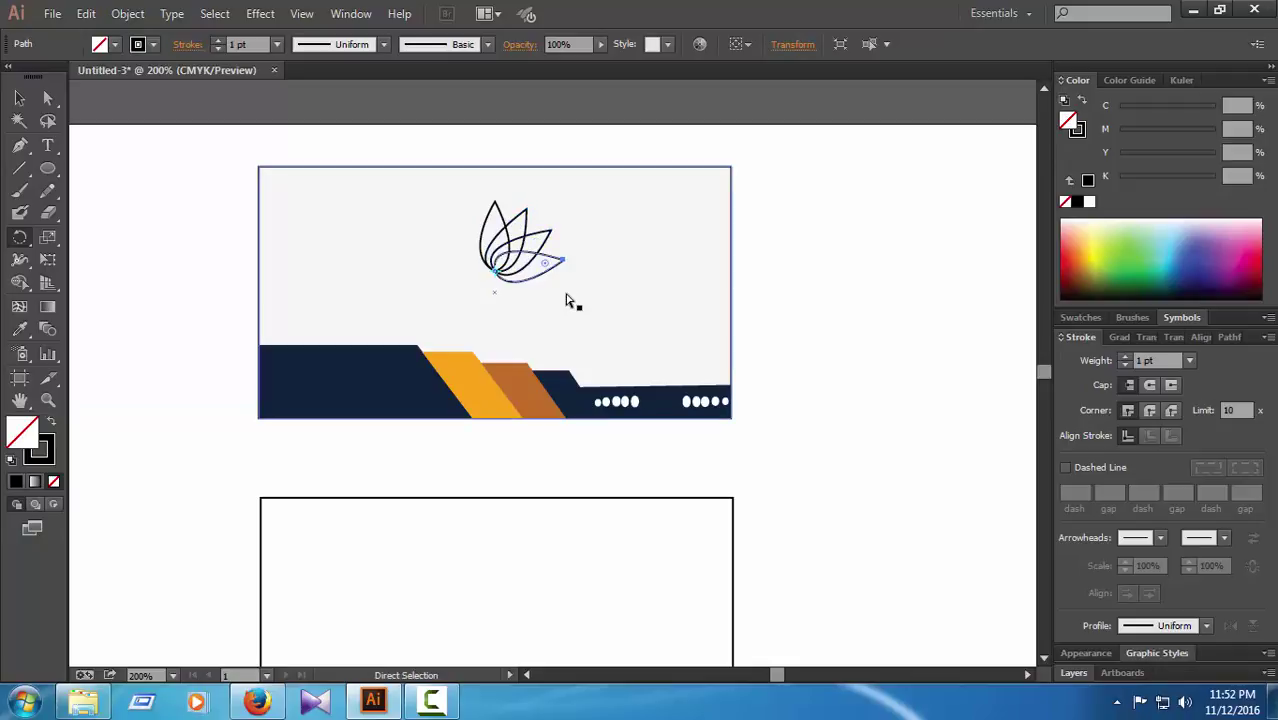
{"action": "key", "text": "ctrl+d"}
{"action": "key", "text": "ctrl+d"}
{"action": "key", "text": "ctrl+d"}
{"action": "key", "text": "ctrl+d"}
{"action": "key", "text": "ctrl+d"}
{"action": "key", "text": "ctrl+d"}
{"action": "key", "text": "ctrl+d"}
{"action": "key", "text": "ctrl+d"}
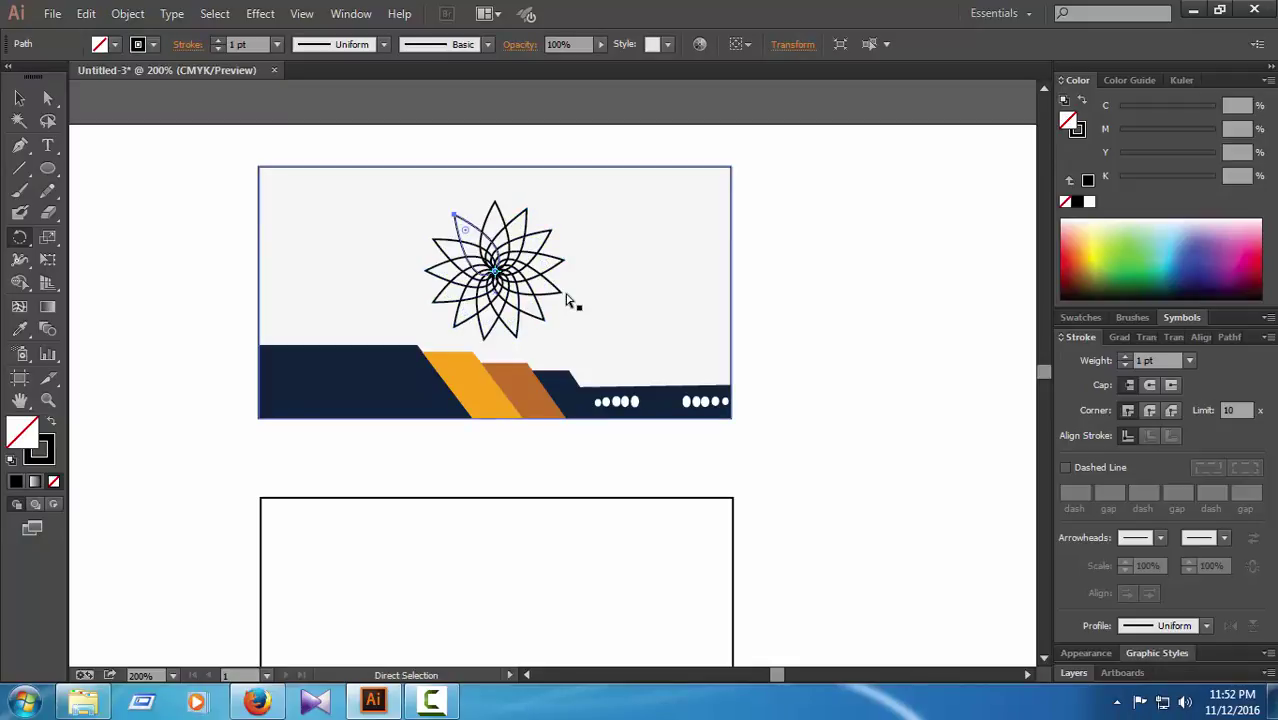
{"action": "key", "text": "ctrl+d"}
{"action": "key", "text": "ctrl+d"}
{"action": "key", "text": "ctrl+d"}
{"action": "key", "text": "ctrl+d"}
{"action": "key", "text": "ctrl+d"}
{"action": "key", "text": "ctrl+d"}
{"action": "key", "text": "ctrl+d"}
{"action": "key", "text": "ctrl+d"}
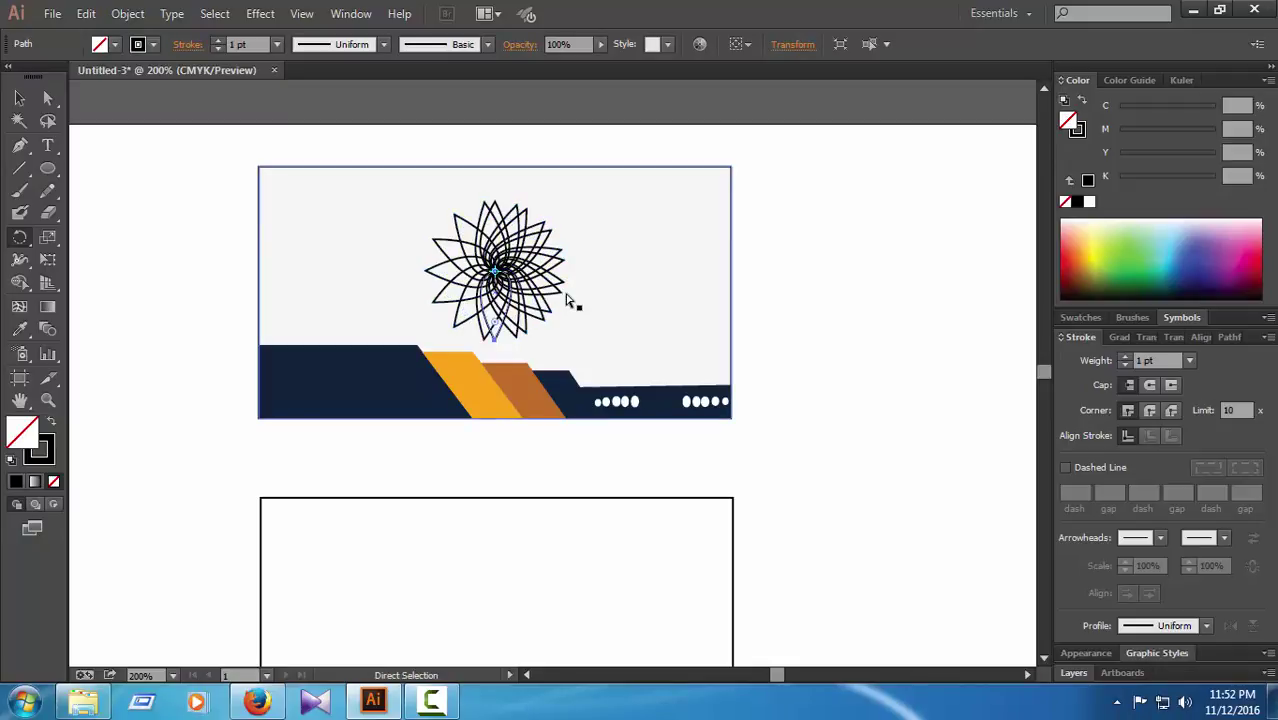
{"action": "key", "text": "ctrl+d"}
{"action": "key", "text": "ctrl+d"}
{"action": "key", "text": "ctrl+d"}
{"action": "key", "text": "ctrl+d"}
{"action": "key", "text": "ctrl+d"}
{"action": "key", "text": "ctrl+d"}
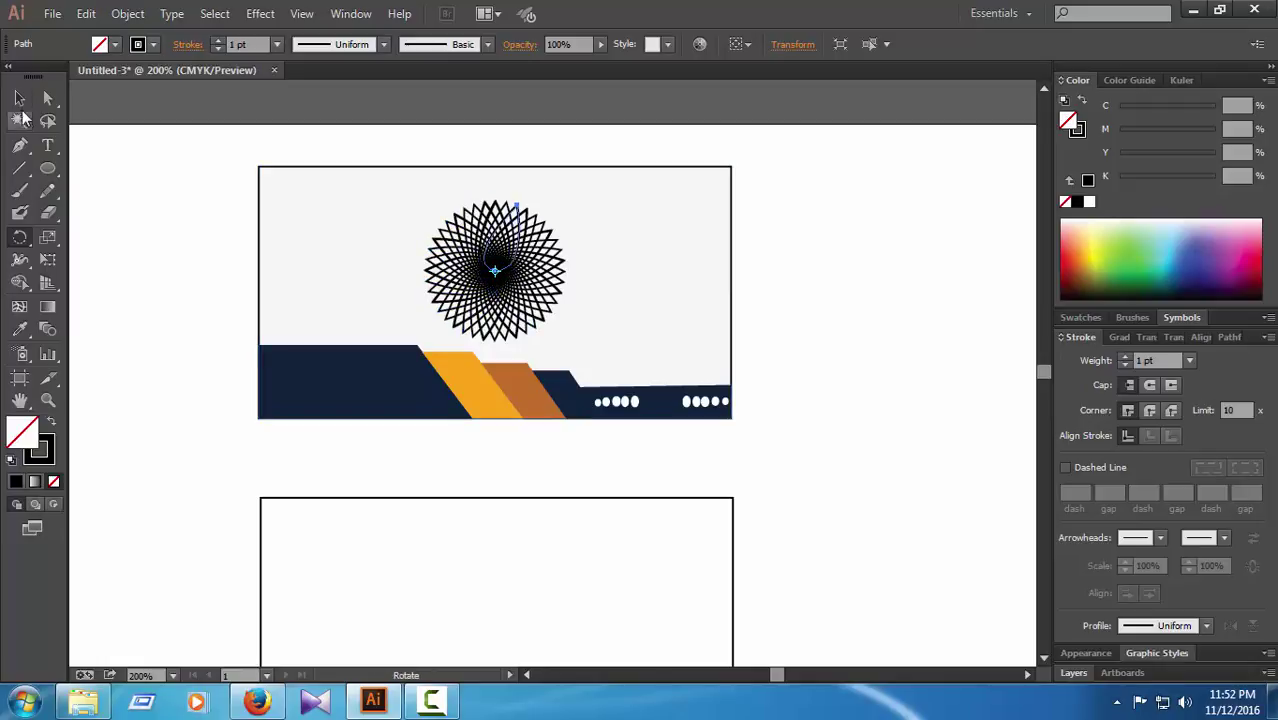
{"action": "left_click", "coordinate": [19, 97]}
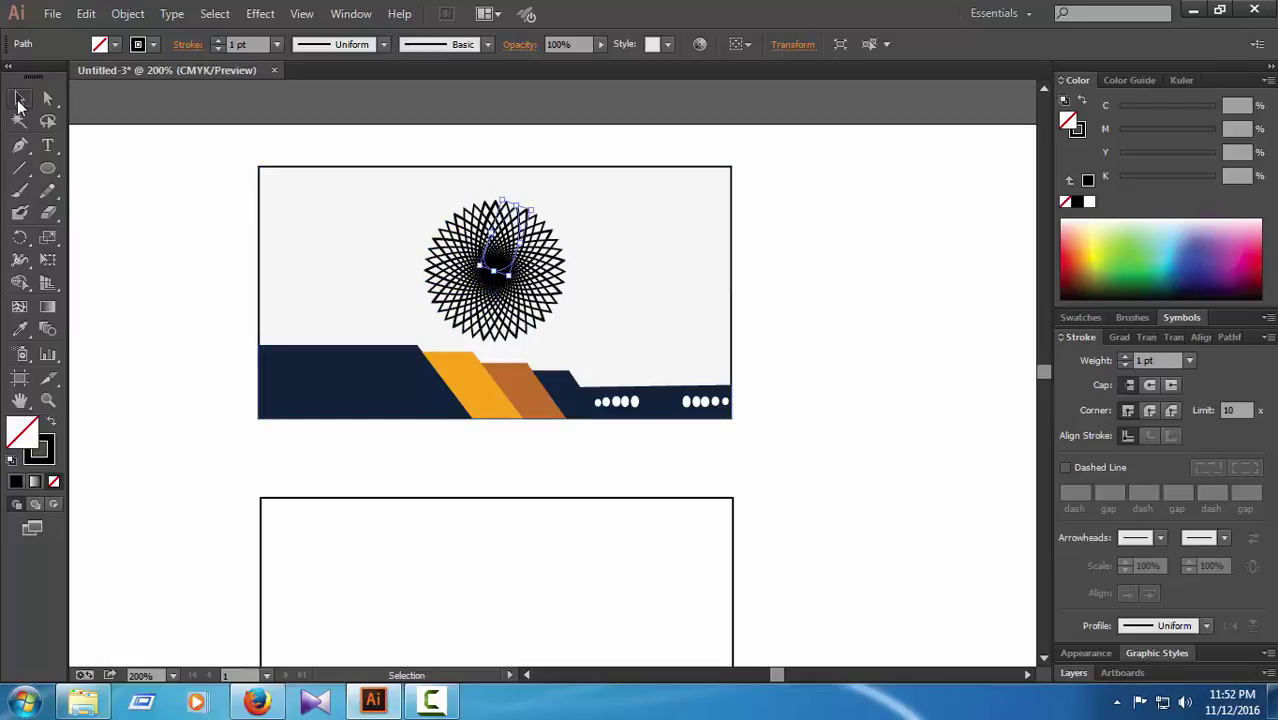
{"action": "left_click", "coordinate": [822, 260]}
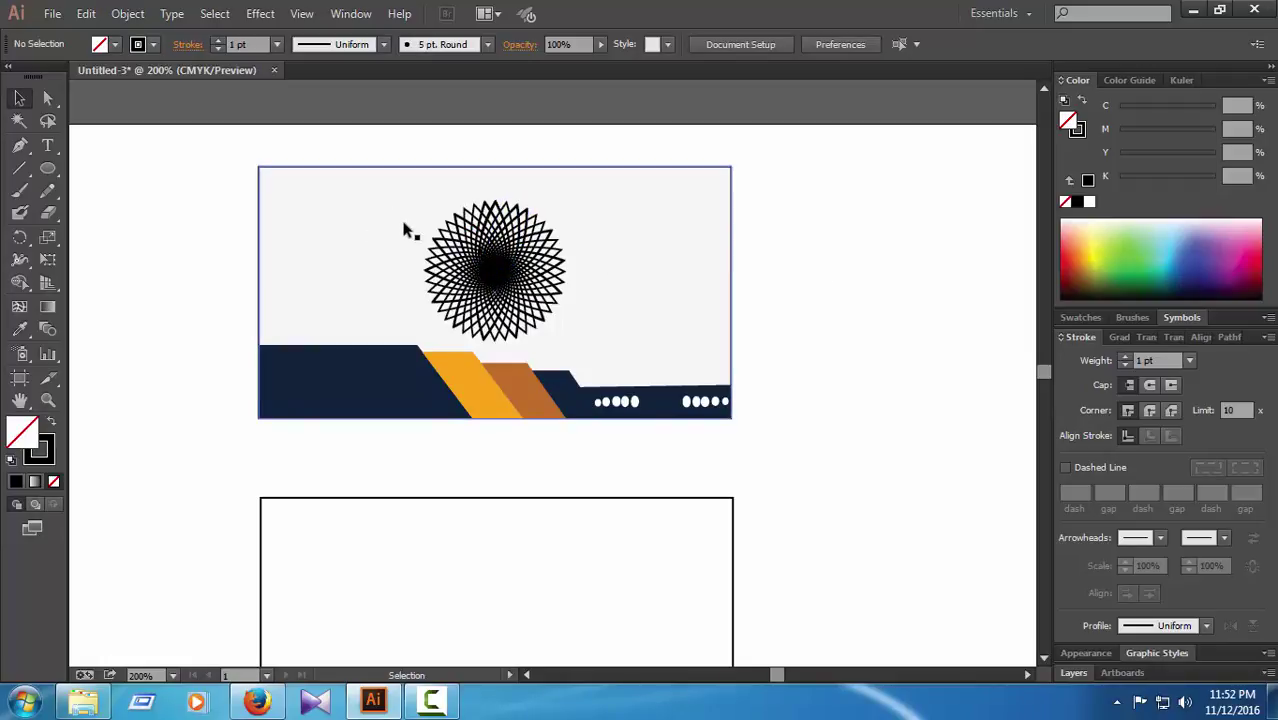
Step: Move the light background rectangle aside, away from the starburst
{"action": "left_click_drag", "start_coordinate": [402, 228], "coordinate": [329, 293]}
{"action": "left_click", "coordinate": [358, 188]}
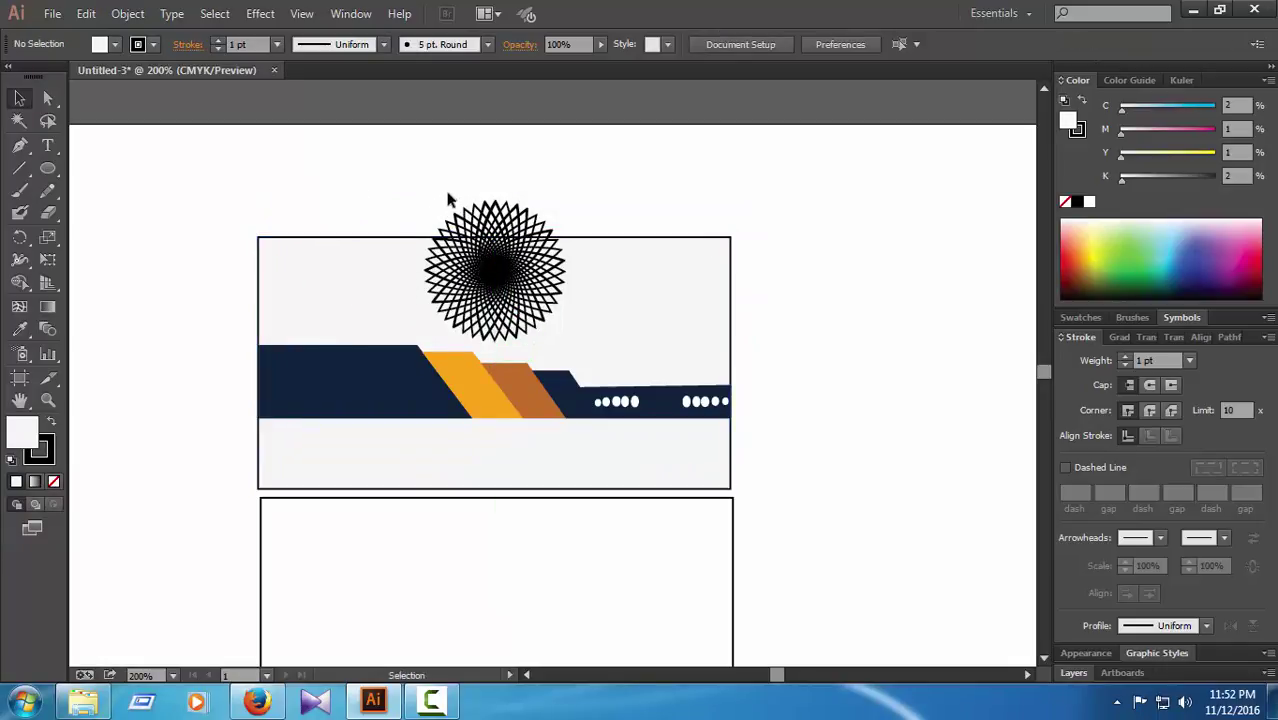
{"action": "left_click_drag", "start_coordinate": [444, 196], "coordinate": [524, 248]}
{"action": "left_click", "coordinate": [558, 188]}
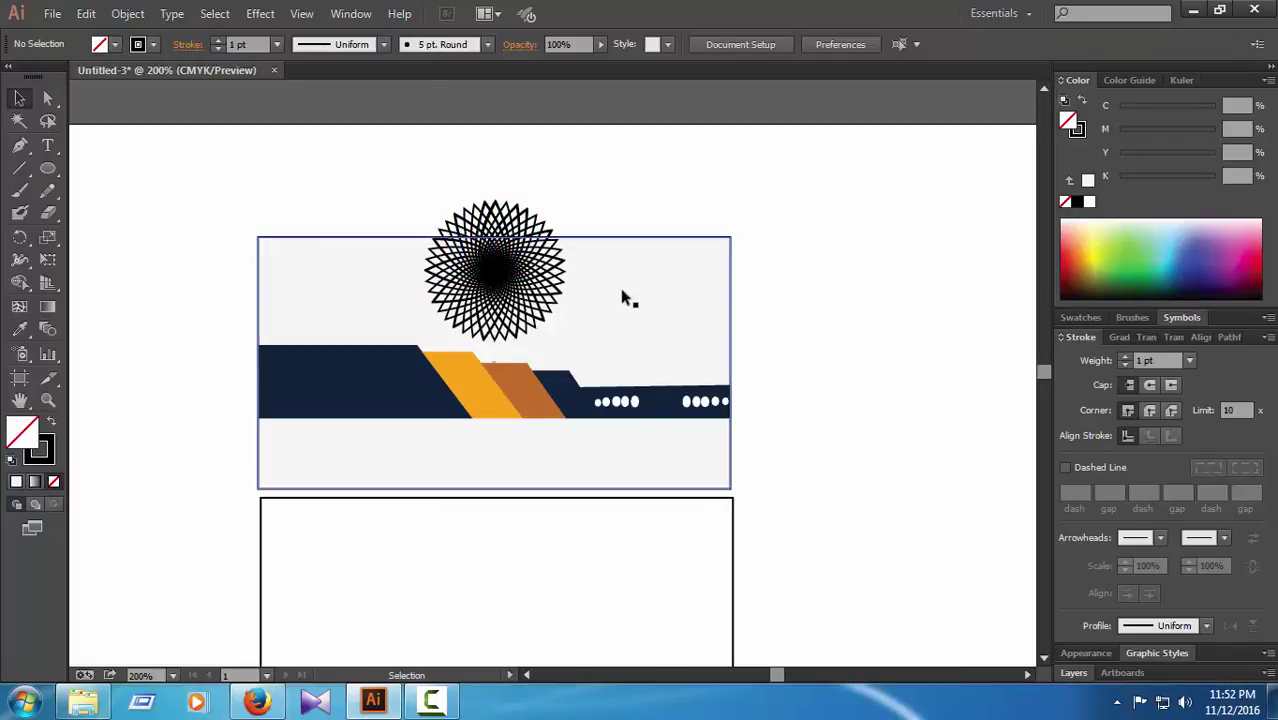
{"action": "left_click_drag", "start_coordinate": [622, 294], "coordinate": [861, 369]}
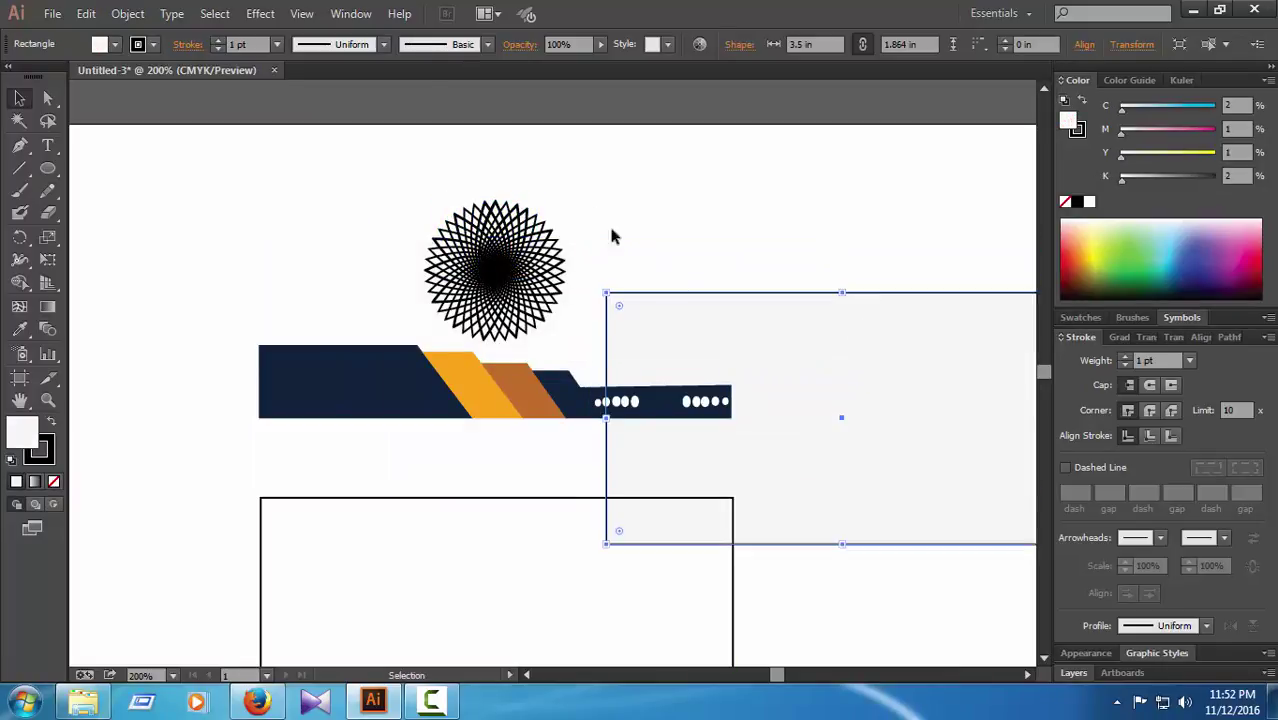
{"action": "left_click_drag", "start_coordinate": [613, 173], "coordinate": [418, 323]}
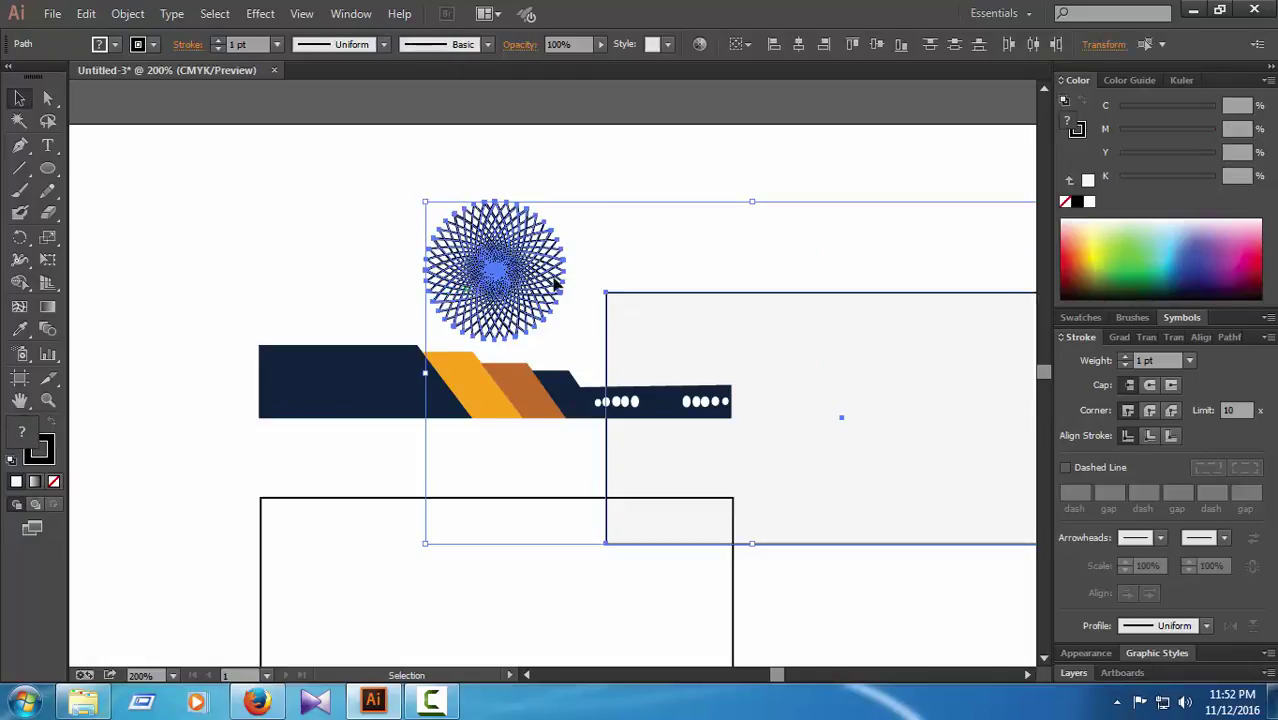
{"action": "left_click", "coordinate": [546, 182]}
Step: Group all the starburst's lines into one object and move it to the top right
{"action": "left_click_drag", "start_coordinate": [576, 310], "coordinate": [442, 337]}
{"action": "right_click", "coordinate": [490, 280]}
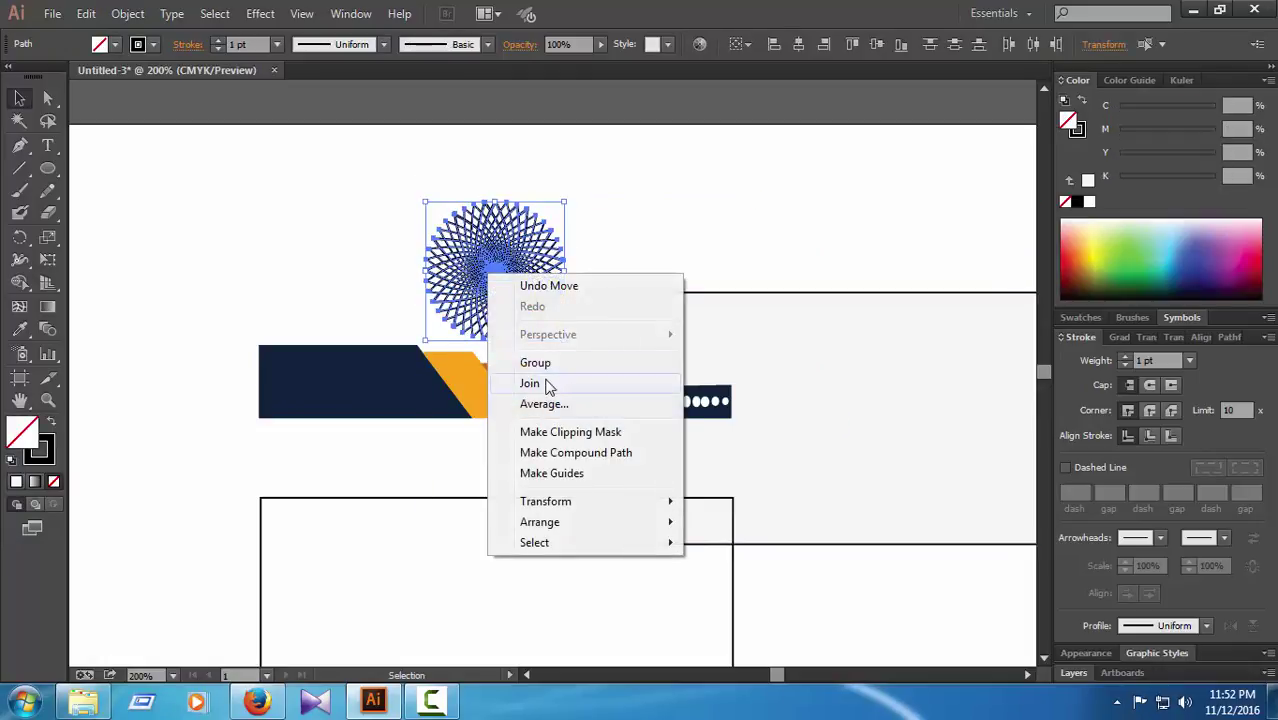
{"action": "left_click", "coordinate": [545, 362]}
{"action": "left_click_drag", "start_coordinate": [548, 258], "coordinate": [843, 154]}
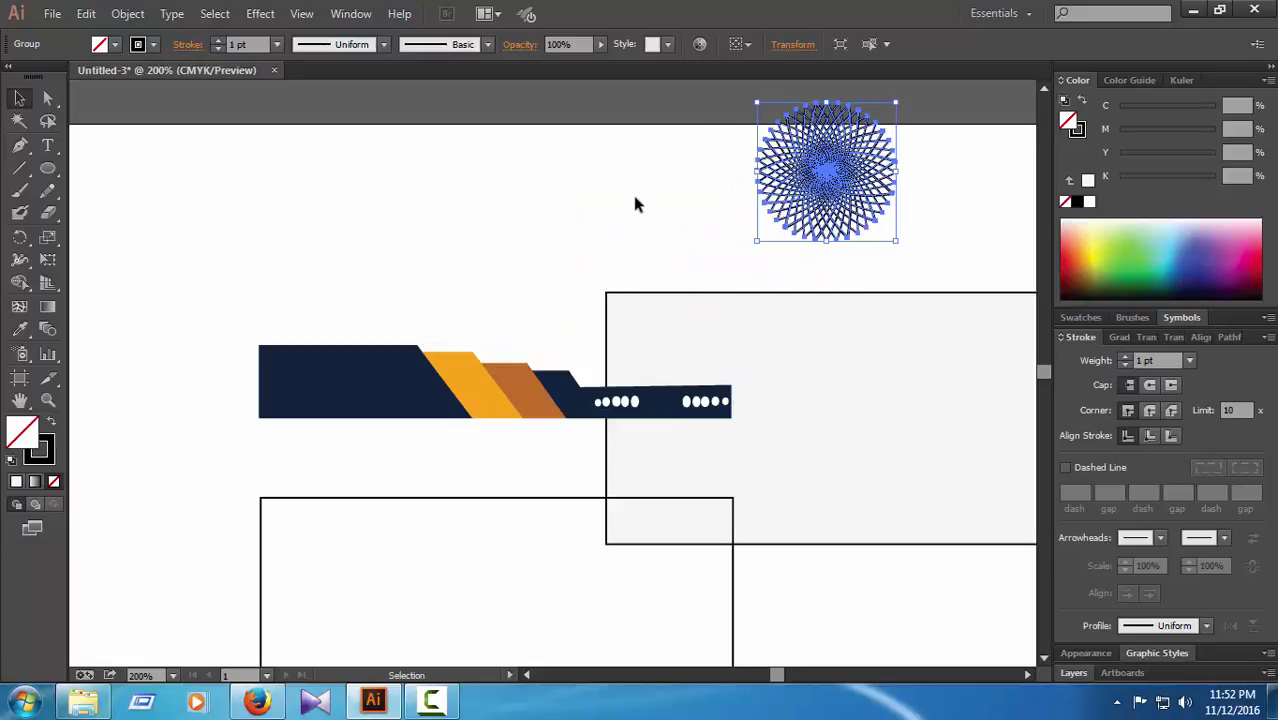
{"action": "left_click", "coordinate": [636, 203]}
Step: Return the light-grey rectangle over the card front and drag the starburst back onto it
{"action": "left_click", "coordinate": [753, 312]}
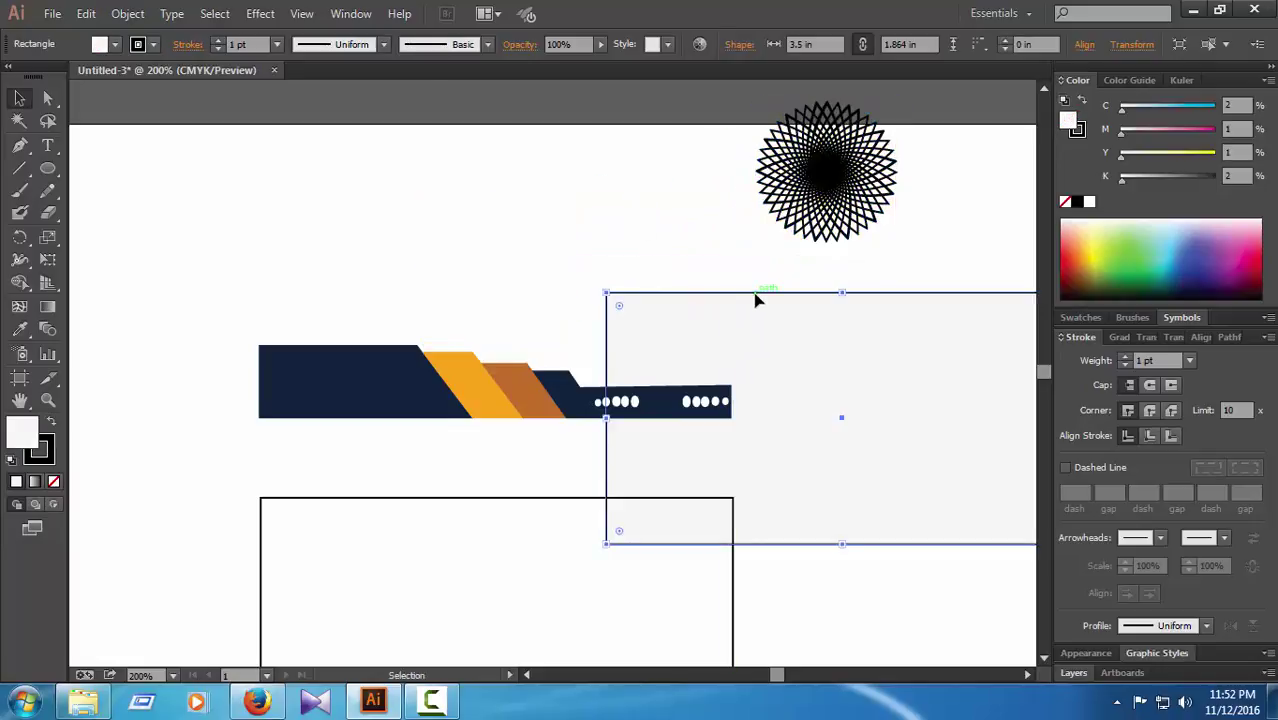
{"action": "left_click_drag", "start_coordinate": [756, 300], "coordinate": [406, 172]}
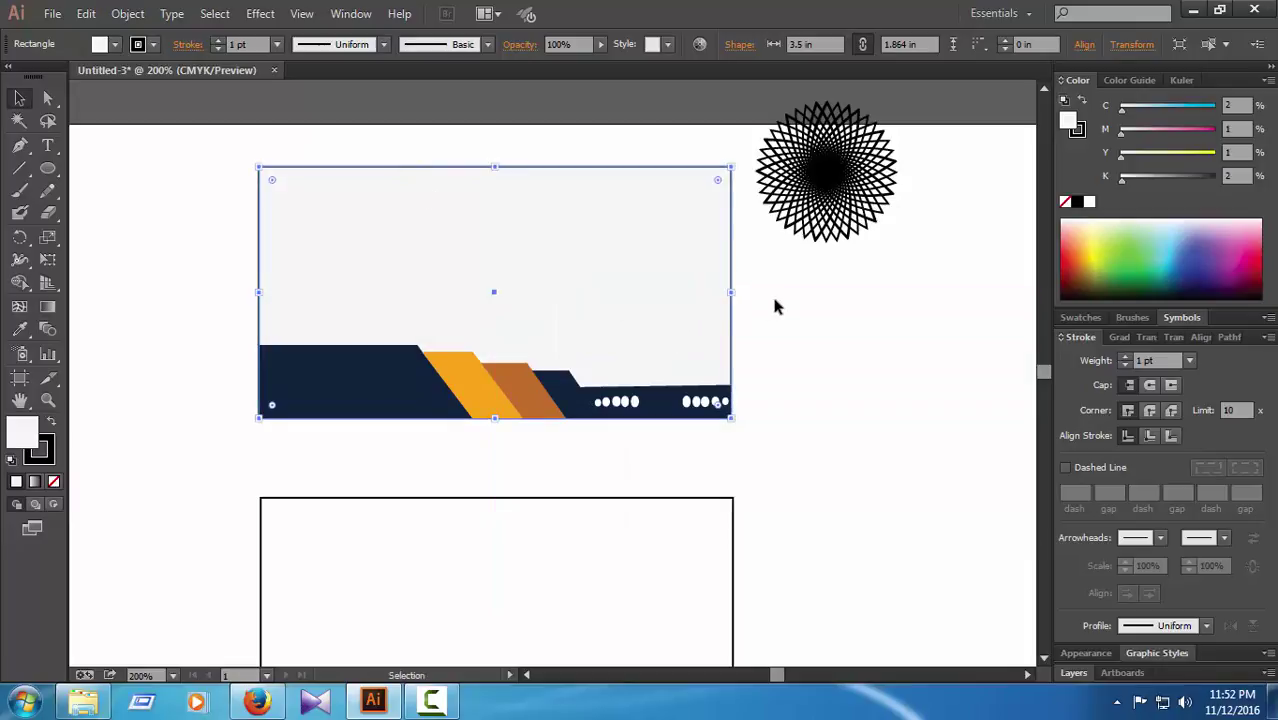
{"action": "left_click", "coordinate": [746, 318]}
{"action": "left_click", "coordinate": [813, 113]}
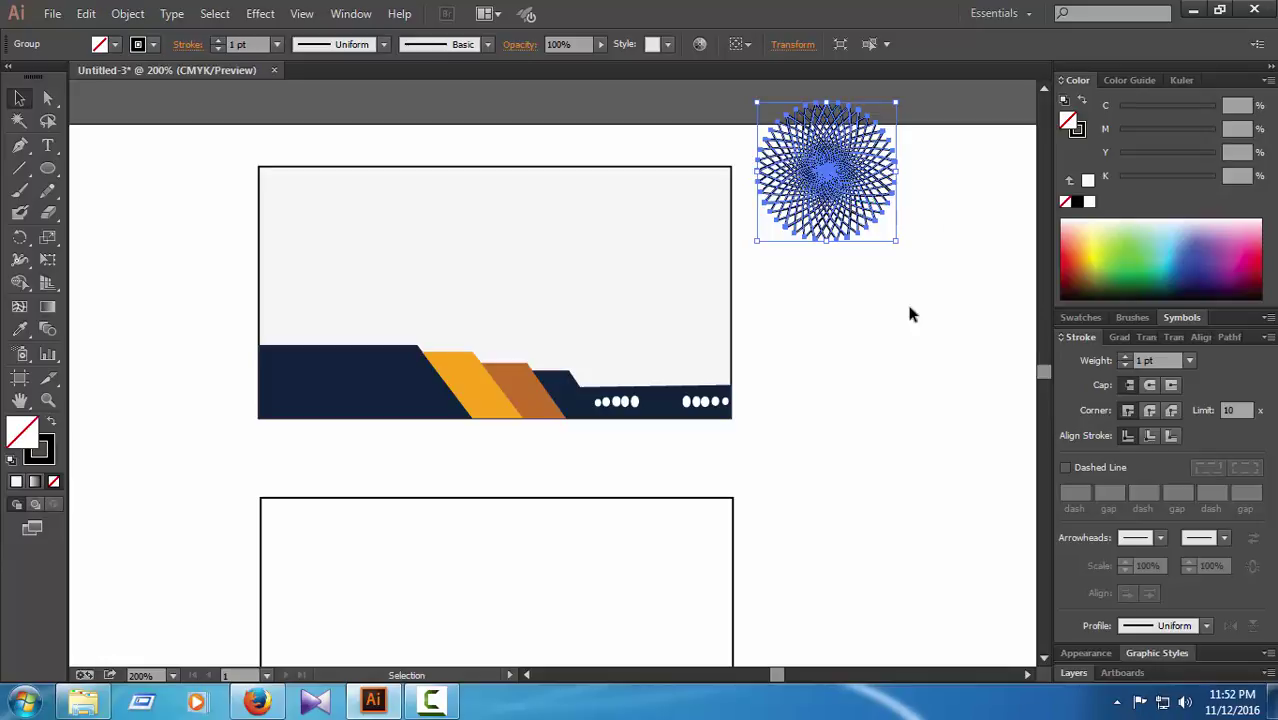
{"action": "left_click_drag", "start_coordinate": [836, 174], "coordinate": [488, 248]}
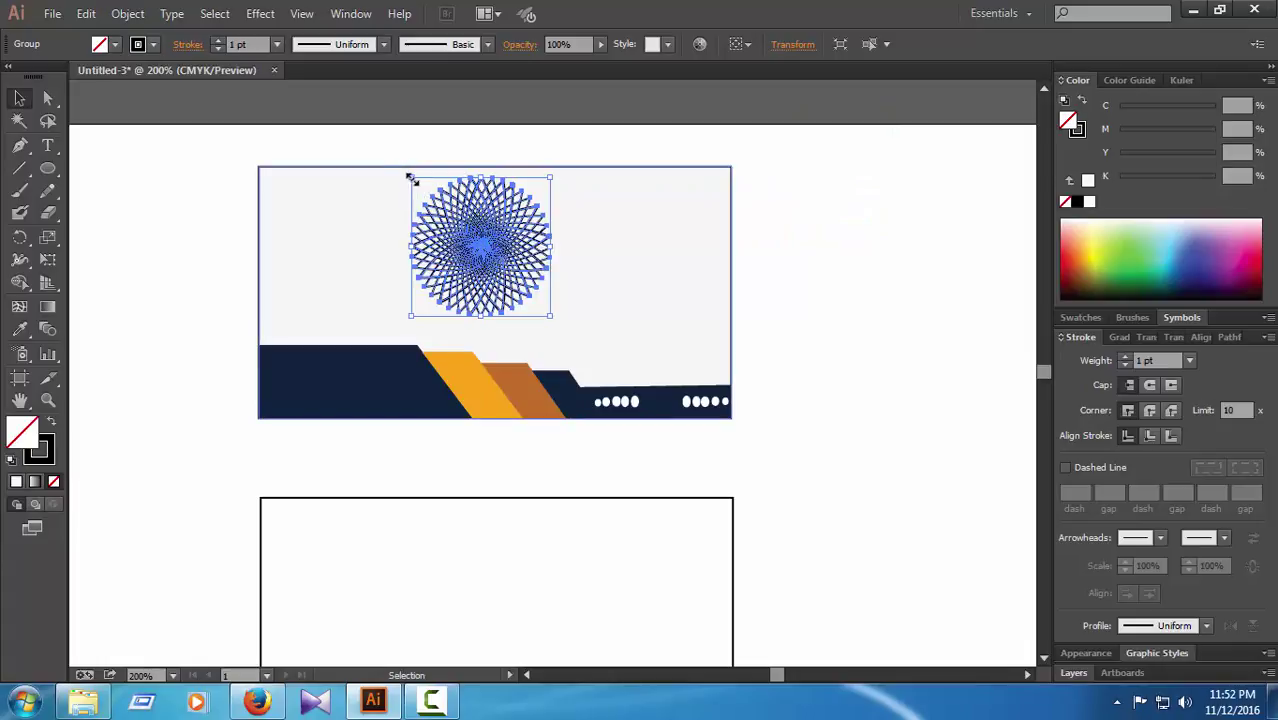
Step: Shrink the starburst to about 0.74 by 0.66 in and place it at the card's top centre
{"action": "left_click_drag", "start_coordinate": [410, 179], "coordinate": [455, 228]}
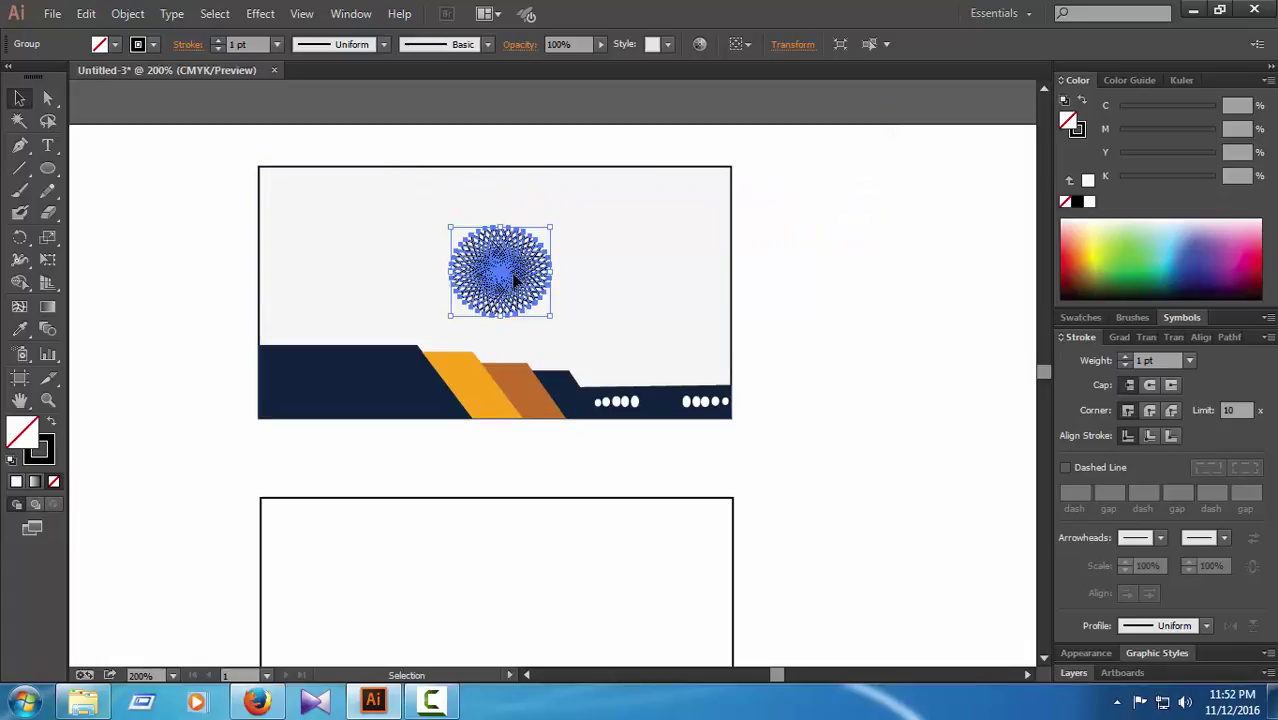
{"action": "mouse_move", "coordinate": [505, 270]}
{"action": "left_mouse_down"}
{"action": "mouse_move", "coordinate": [488, 234]}
{"action": "mouse_move", "coordinate": [527, 262]}
{"action": "left_mouse_up"}
{"action": "left_click", "coordinate": [780, 266]}
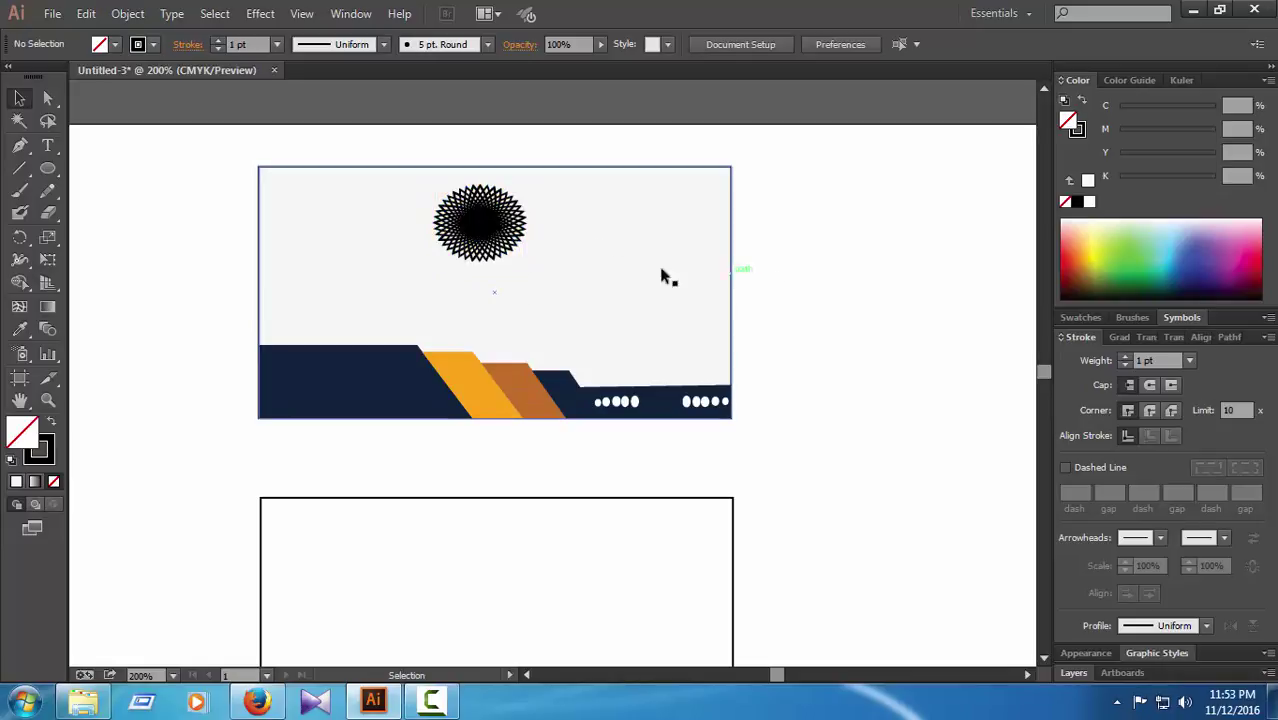
Step: Try yellow, orange and red fills on the starburst group
{"action": "left_click", "coordinate": [499, 221]}
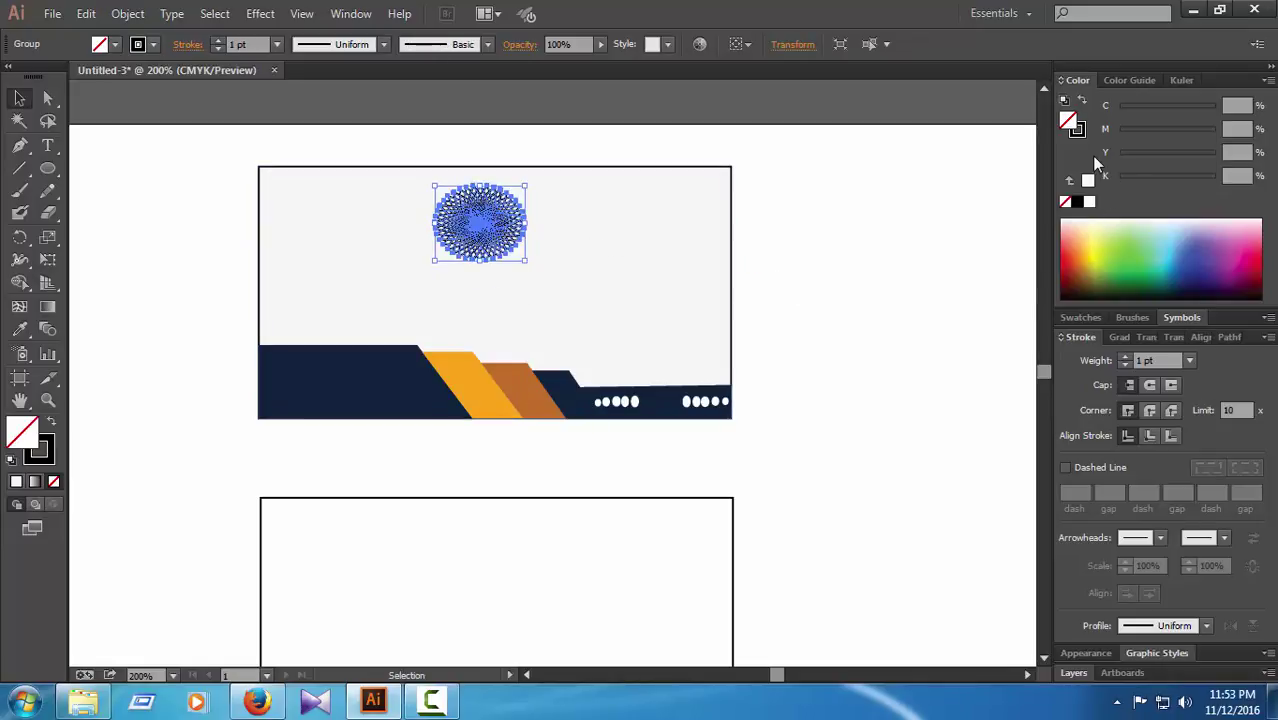
{"action": "left_click", "coordinate": [1095, 254]}
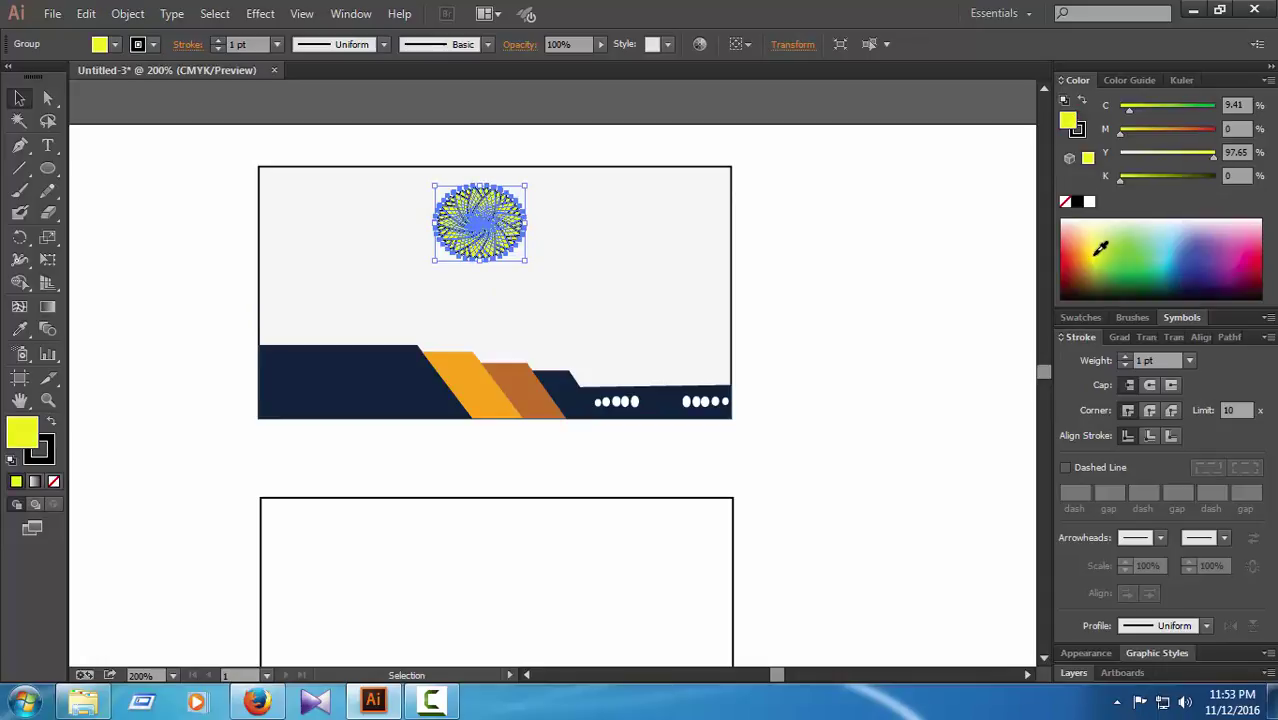
{"action": "left_click", "coordinate": [46, 99]}
{"action": "left_click", "coordinate": [223, 186]}
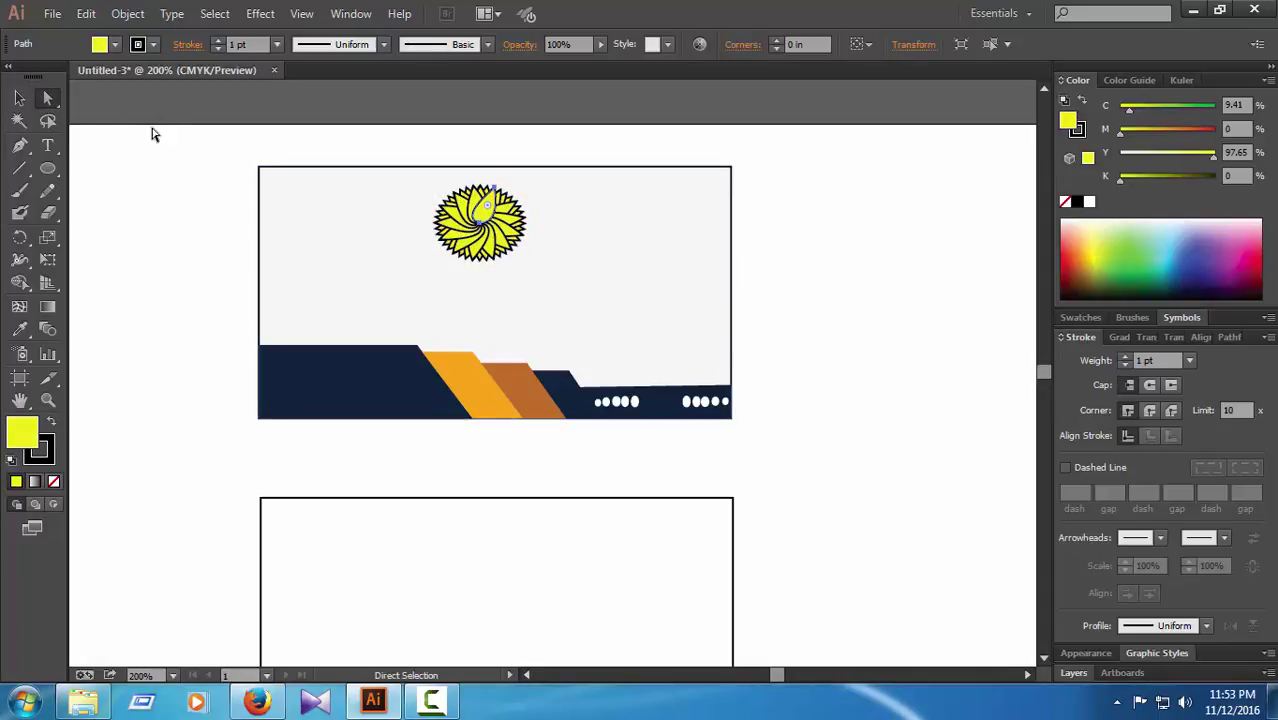
{"action": "left_click", "coordinate": [19, 98]}
{"action": "left_click", "coordinate": [478, 233]}
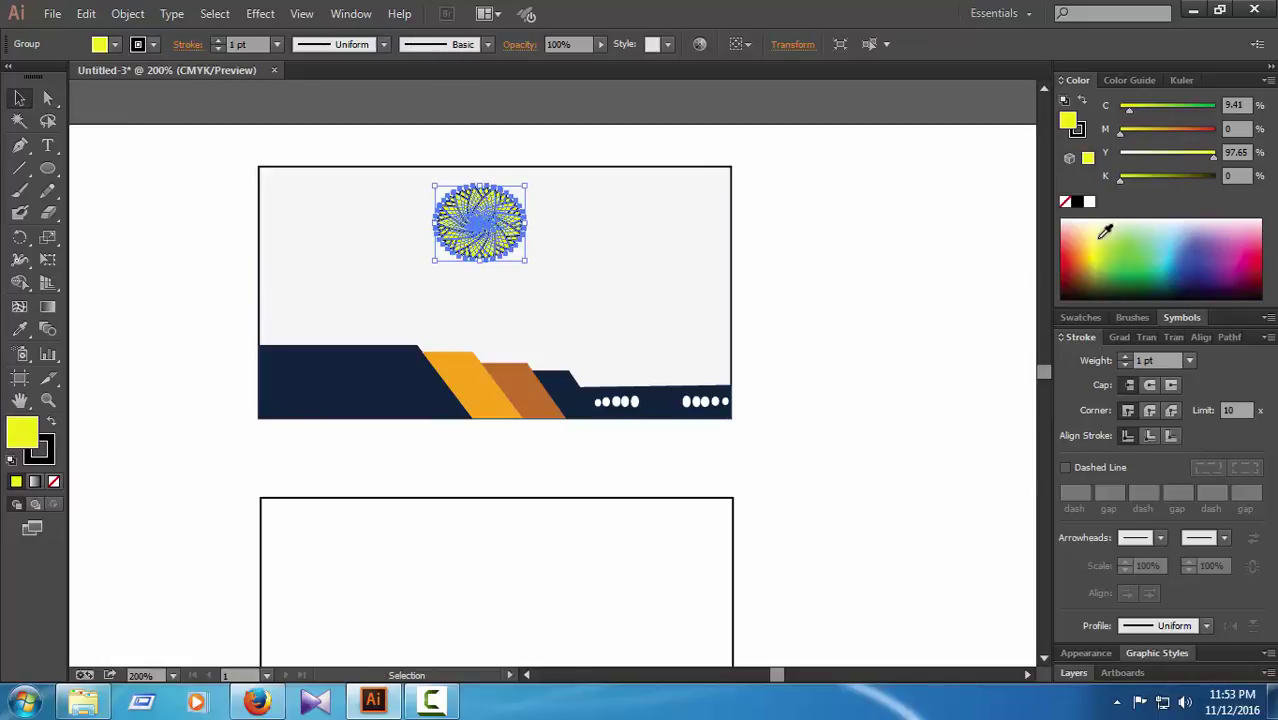
{"action": "left_click", "coordinate": [1182, 132]}
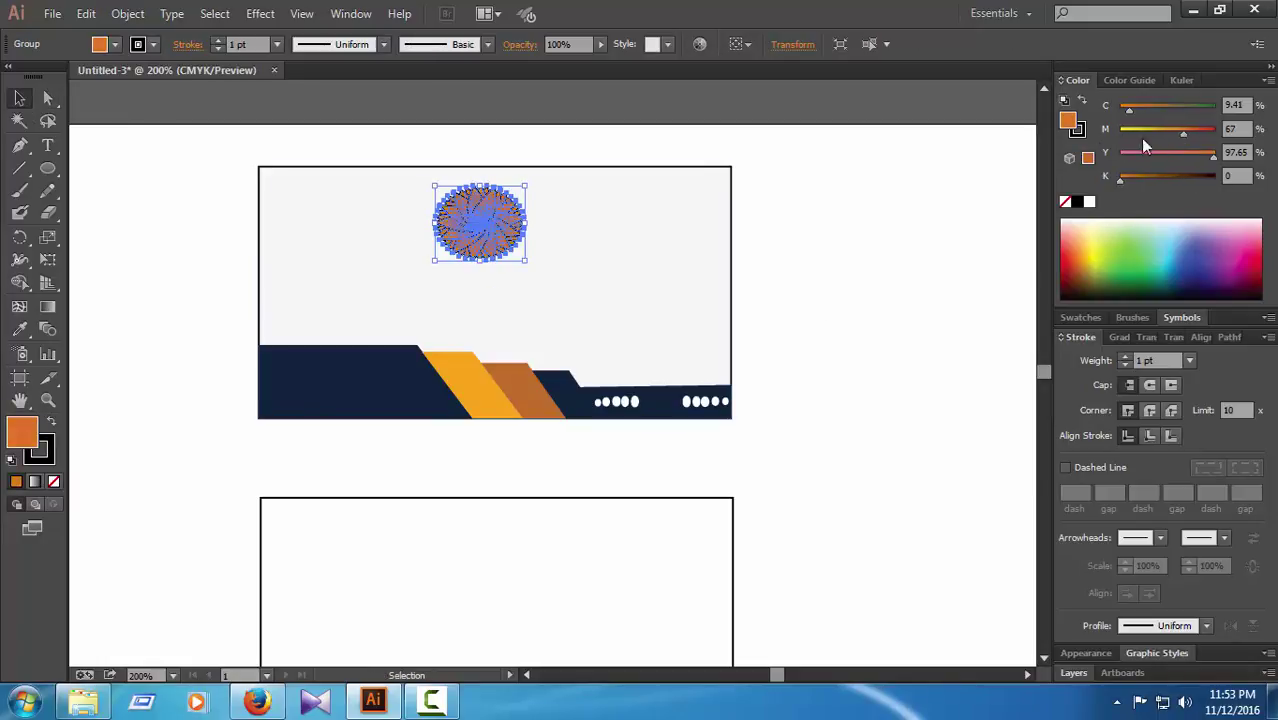
{"action": "left_click", "coordinate": [905, 145]}
{"action": "left_click", "coordinate": [490, 230]}
{"action": "left_click_drag", "start_coordinate": [1182, 138], "coordinate": [1204, 130]}
{"action": "left_click", "coordinate": [895, 157]}
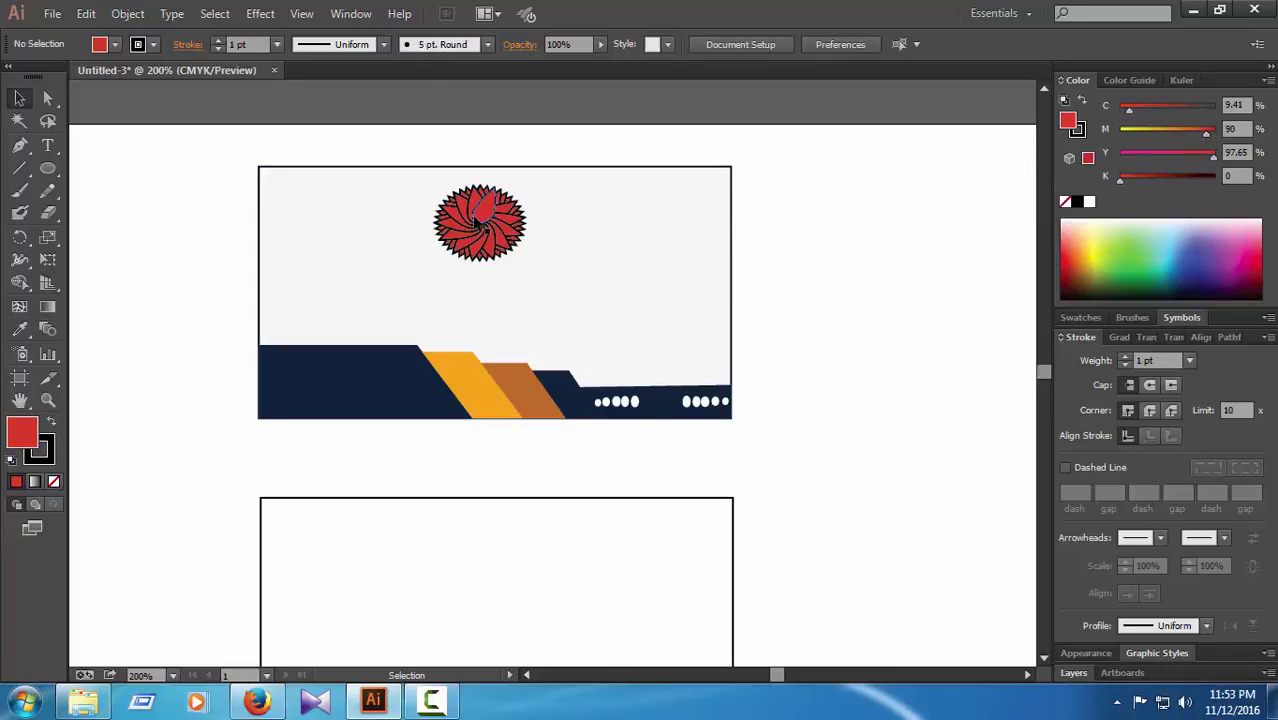
Step: Give the starburst a dark blue fill
{"action": "key", "text": "ctrl+z"}
{"action": "left_click", "coordinate": [1191, 259]}
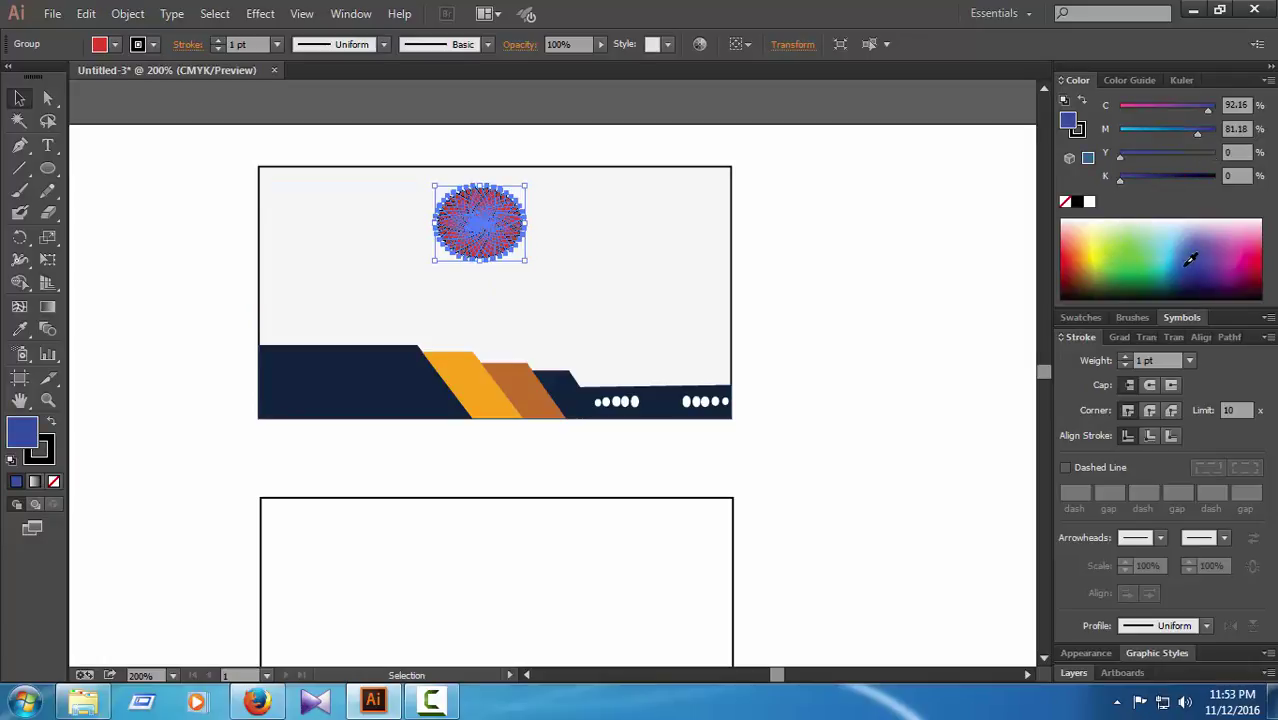
{"action": "left_click", "coordinate": [1155, 138]}
{"action": "left_click", "coordinate": [1173, 178]}
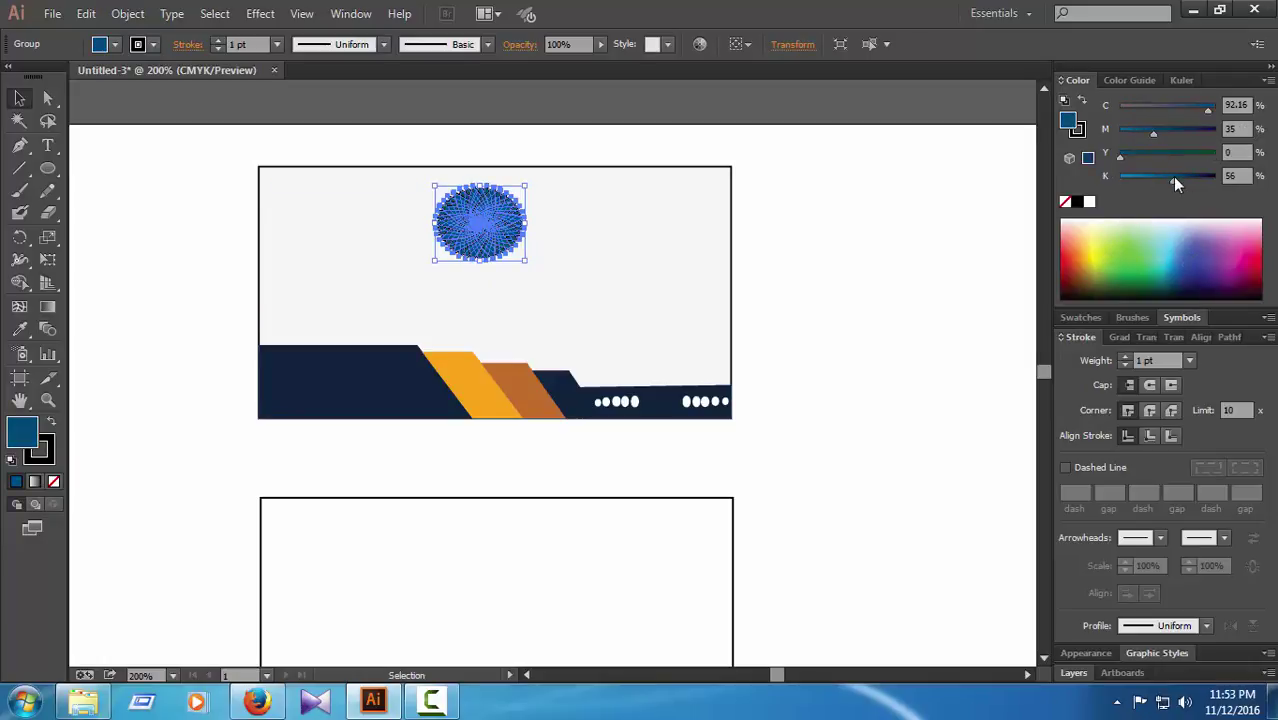
{"action": "left_click", "coordinate": [980, 150]}
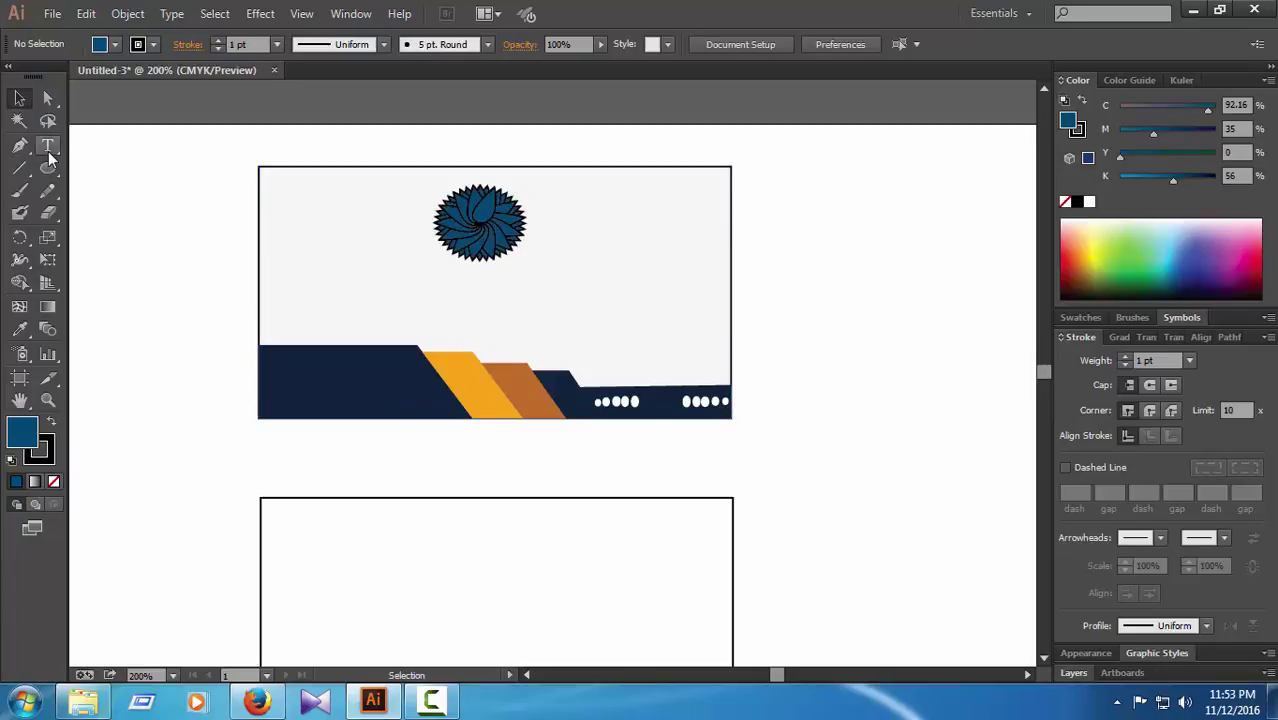
Step: Add a 'Company Name' text object in Calibri Bold on the card front
{"action": "left_click", "coordinate": [48, 149]}
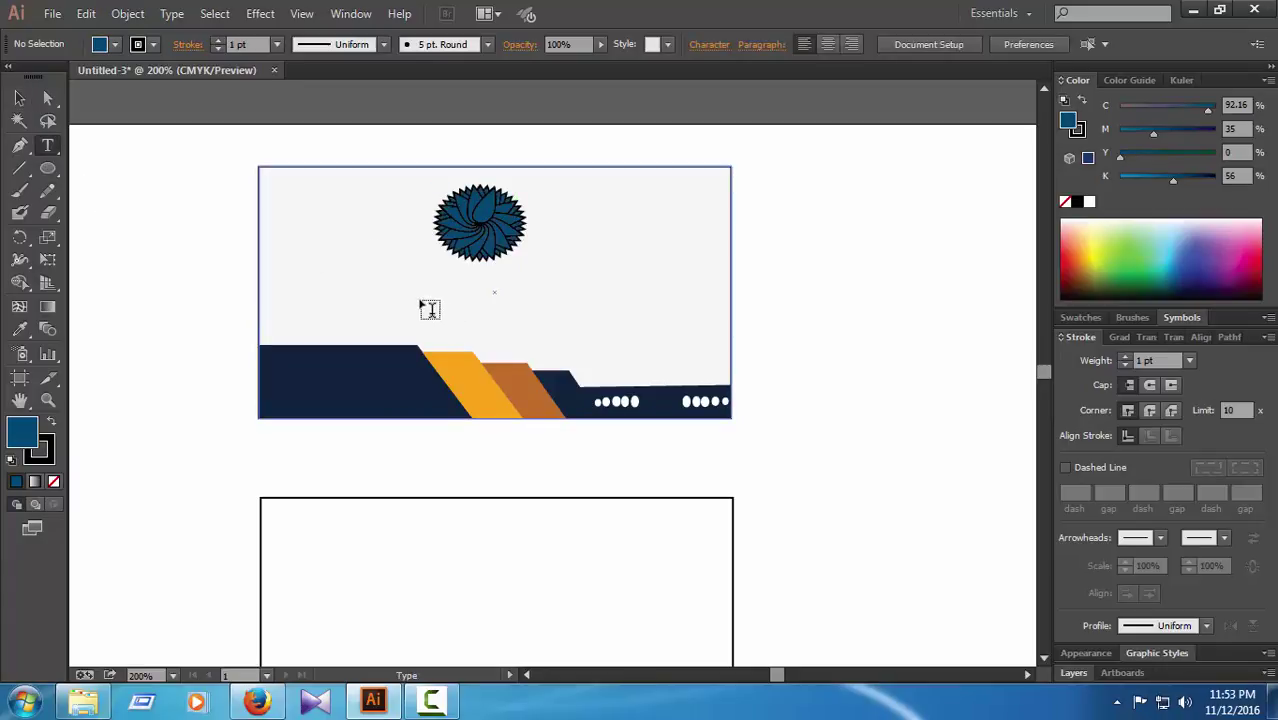
{"action": "left_click", "coordinate": [745, 299]}
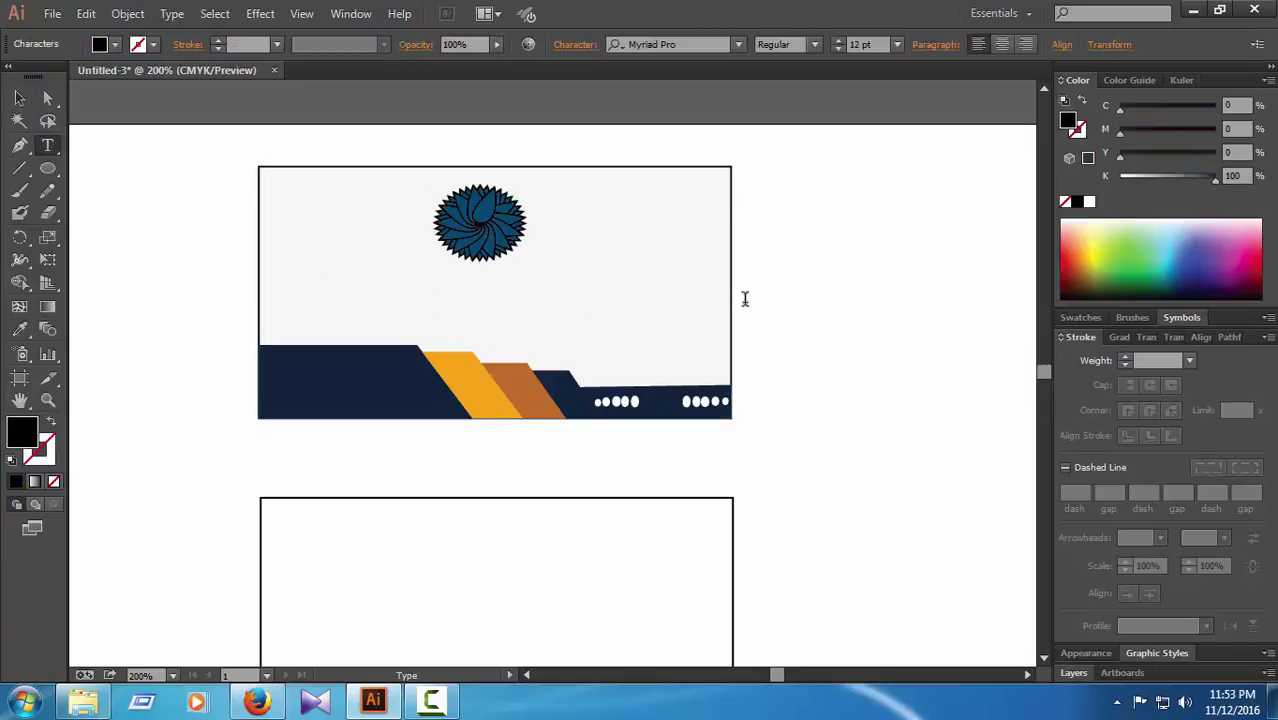
{"action": "left_click", "coordinate": [737, 45]}
{"action": "type", "text": "Ca"}
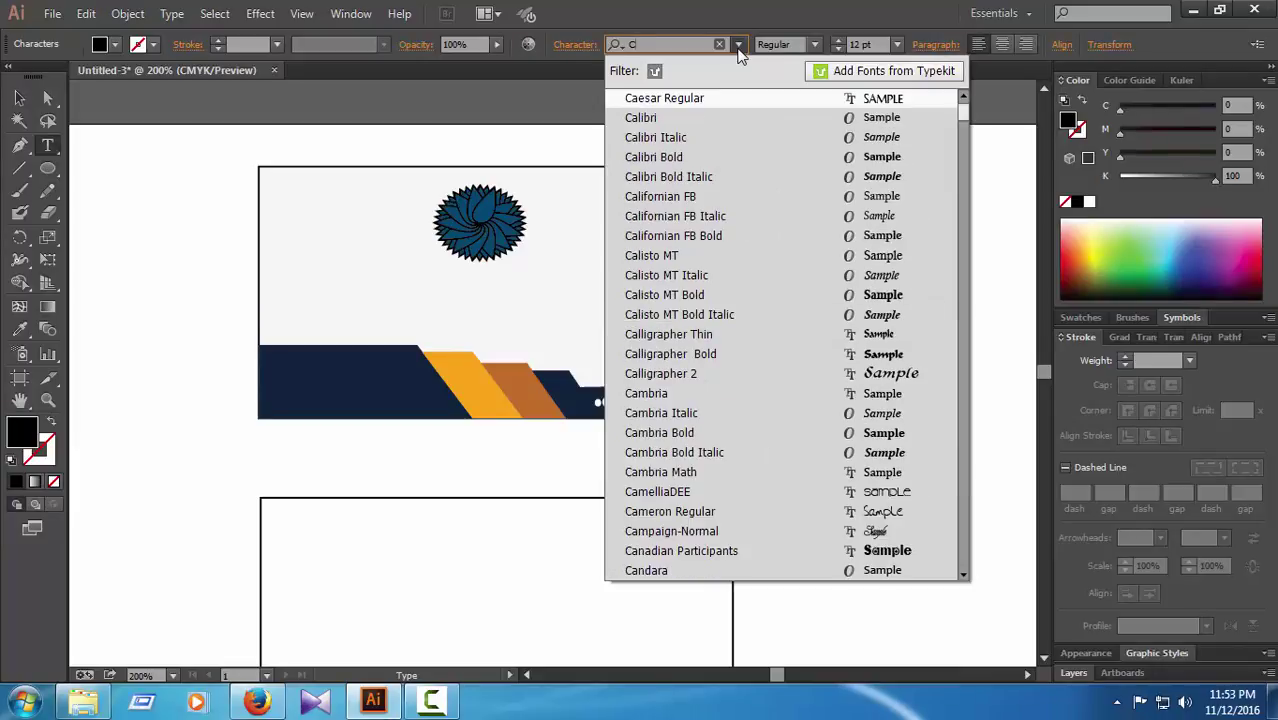
{"action": "left_click", "coordinate": [720, 157]}
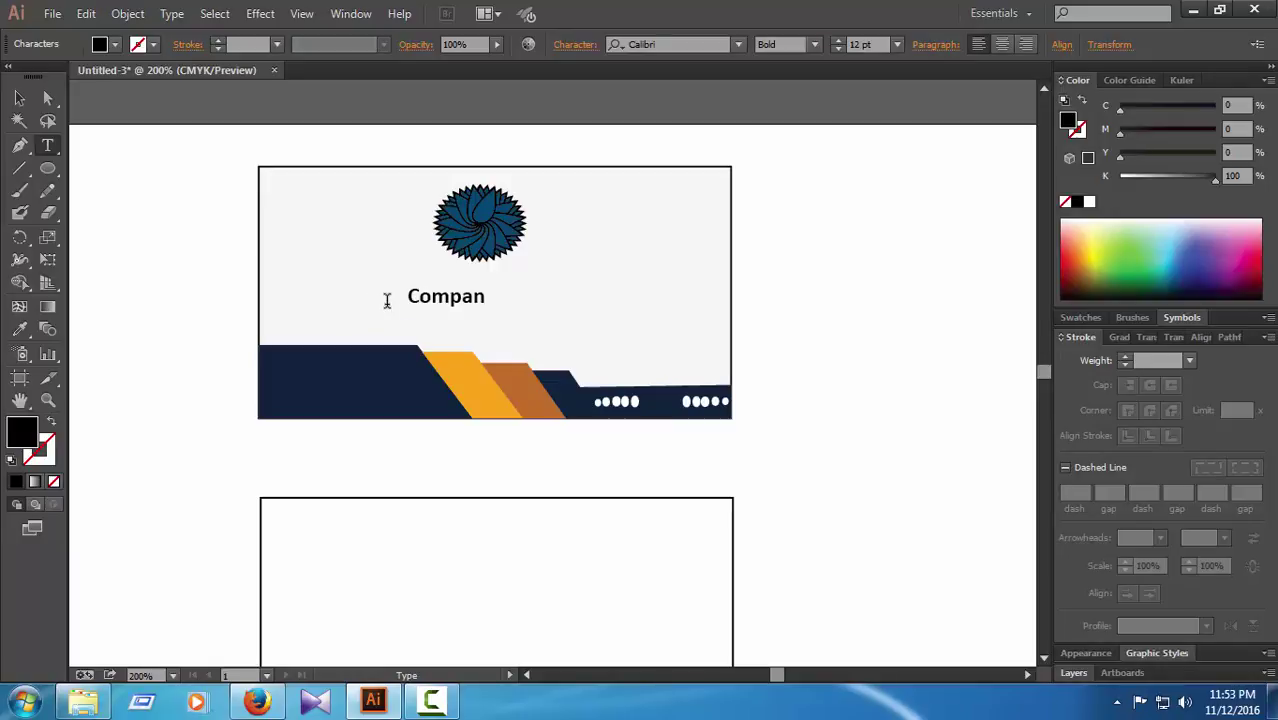
{"action": "type", "text": "Name"}
{"action": "left_click", "coordinate": [47, 99]}
Step: Enlarge the Company Name text to 21 pt and centre it under the flower
{"action": "key", "text": "Right"}
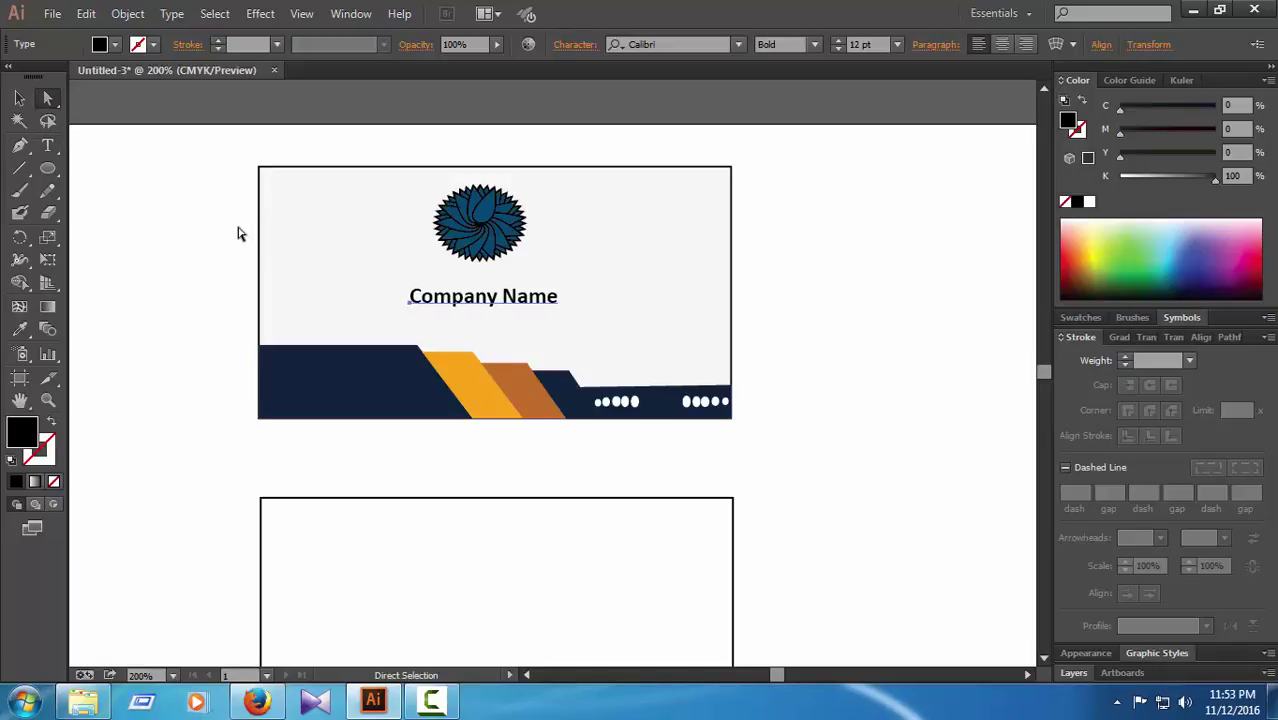
{"action": "left_click", "coordinate": [838, 41]}
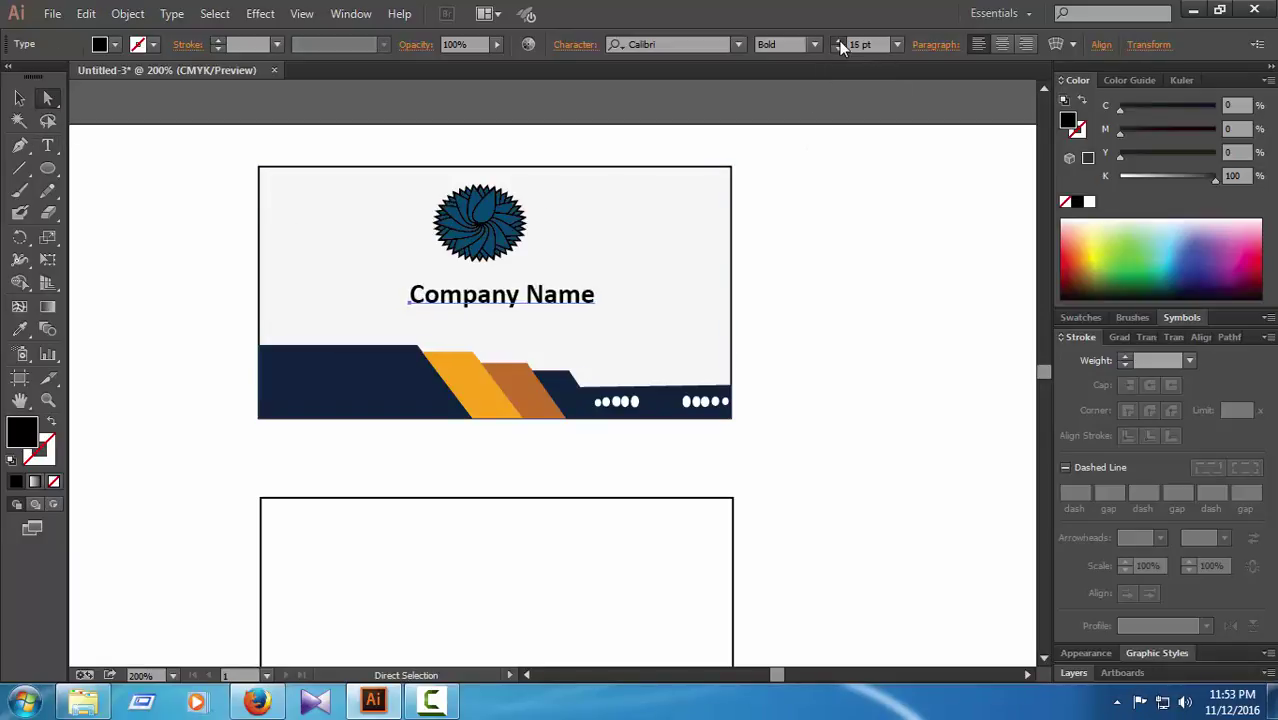
{"action": "left_click", "coordinate": [838, 41]}
{"action": "key", "text": "Left"}
{"action": "key", "text": "Left"}
{"action": "key", "text": "Left"}
{"action": "key", "text": "Left"}
{"action": "key", "text": "Left"}
{"action": "key", "text": "Left"}
{"action": "key", "text": "Left"}
{"action": "key", "text": "Left"}
{"action": "key", "text": "Left"}
{"action": "key", "text": "Left"}
{"action": "key", "text": "Left"}
{"action": "key", "text": "Left"}
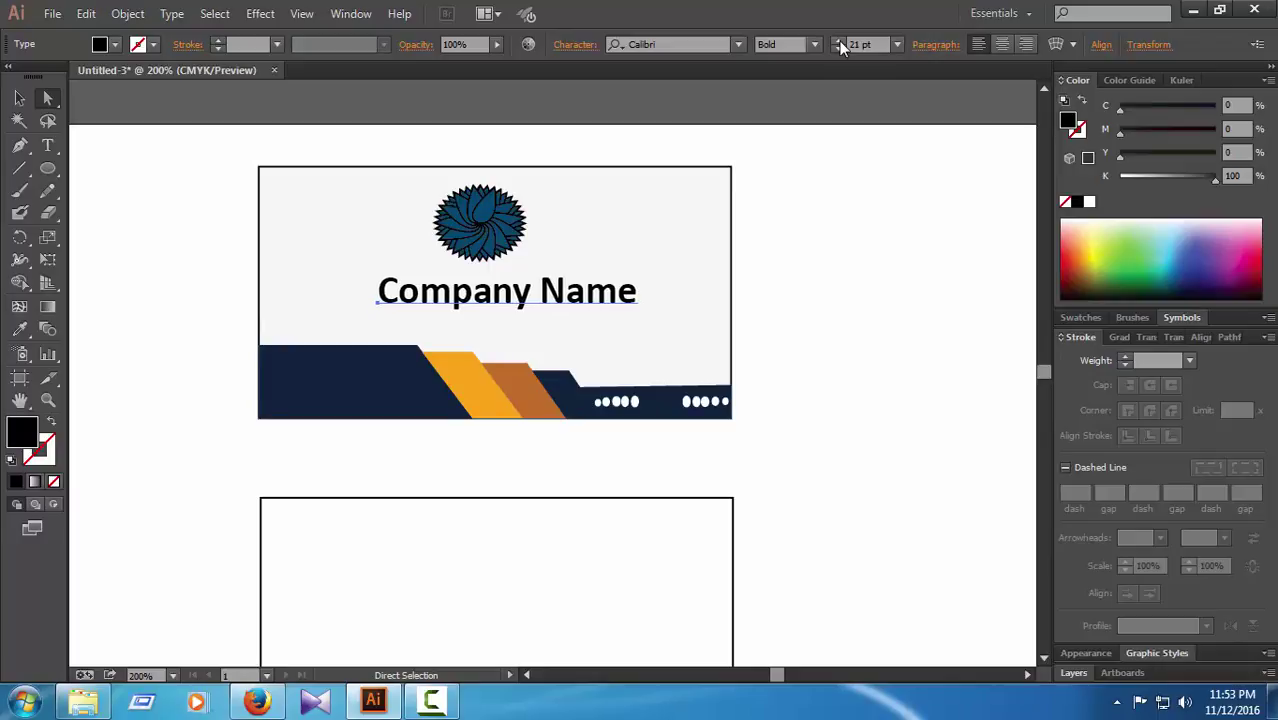
{"action": "key", "text": "Left"}
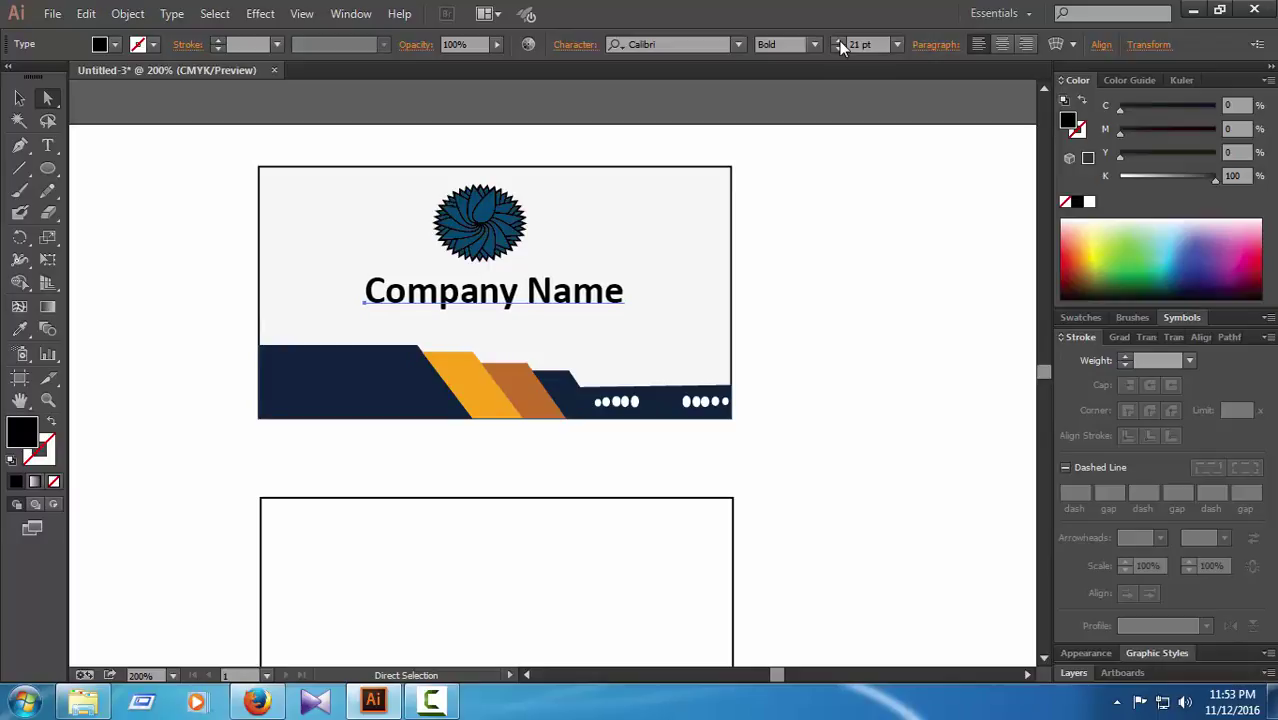
{"action": "key", "text": "Up"}
{"action": "key", "text": "Up"}
{"action": "key", "text": "Up"}
{"action": "left_click", "coordinate": [891, 293]}
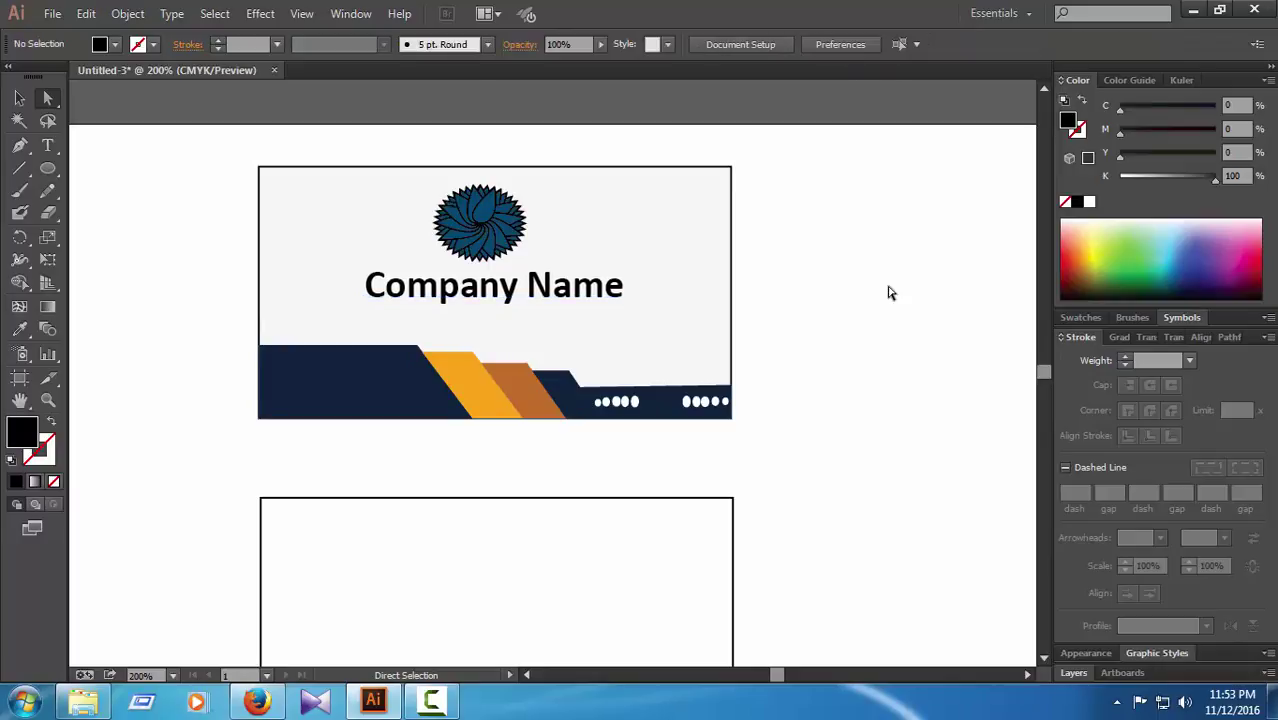
Step: Select the navy, orange, brown and dark banner shapes on the front card
{"action": "scroll", "coordinate": [892, 295], "scroll_direction": "down", "scroll_amount": 1}
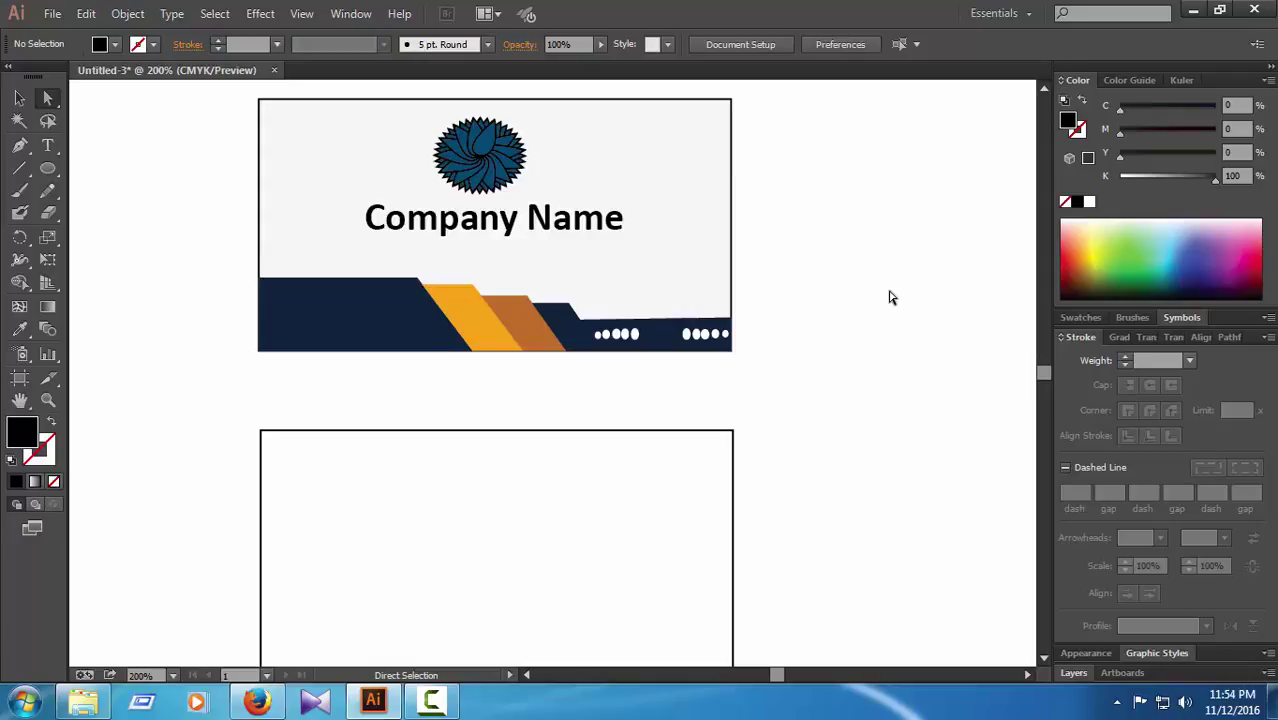
{"action": "scroll", "coordinate": [830, 394], "scroll_direction": "down", "scroll_amount": 2}
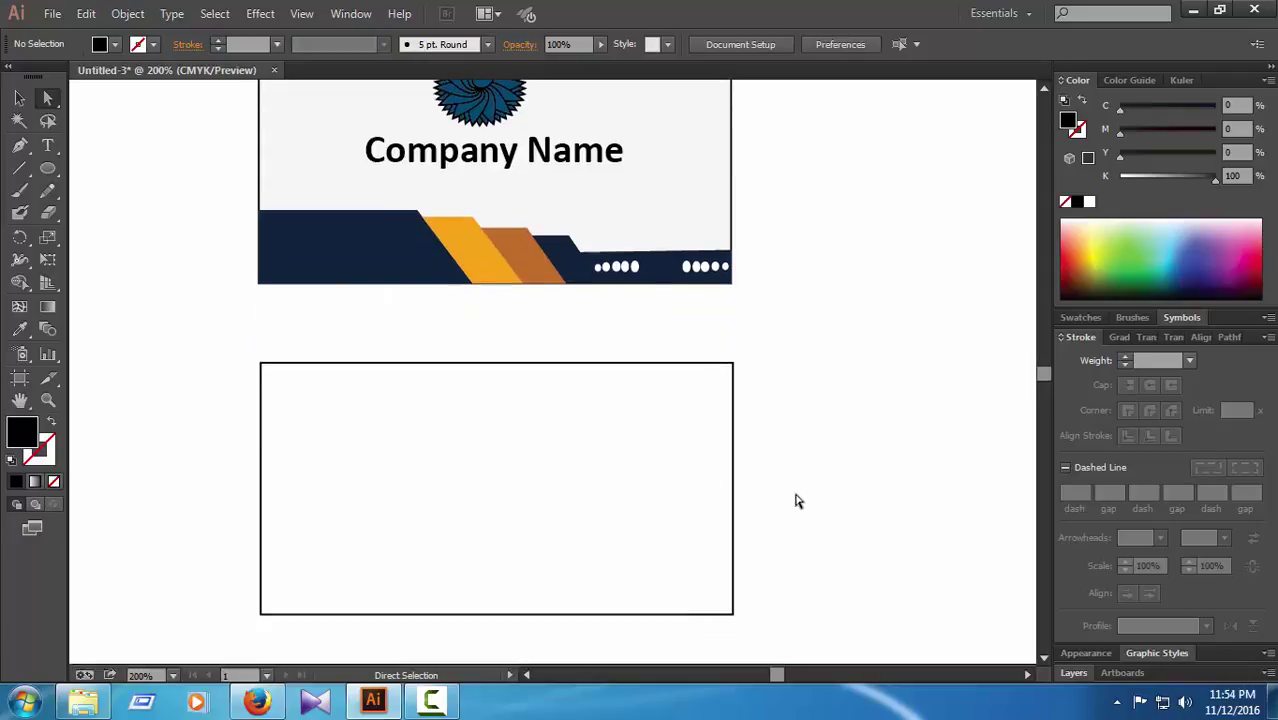
{"action": "left_click", "coordinate": [409, 216]}
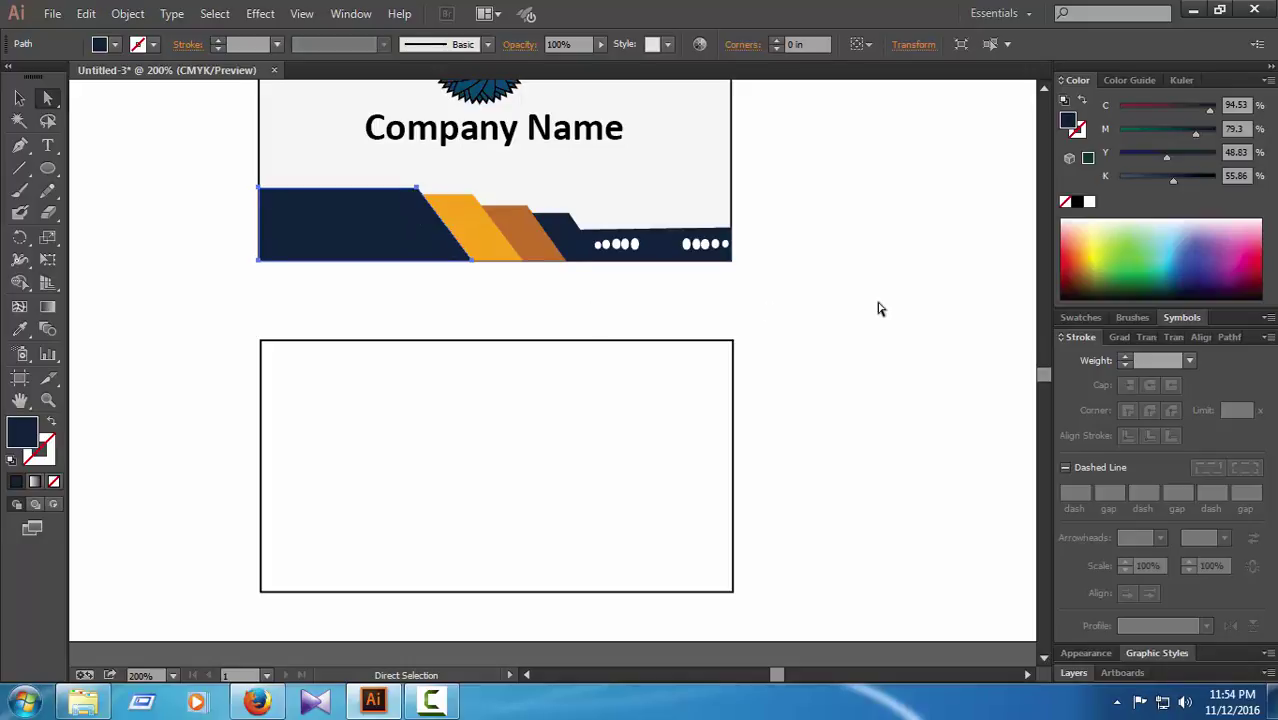
{"action": "left_click", "coordinate": [880, 308]}
{"action": "left_click", "coordinate": [357, 228]}
{"action": "left_click", "coordinate": [476, 223], "text": "shift"}
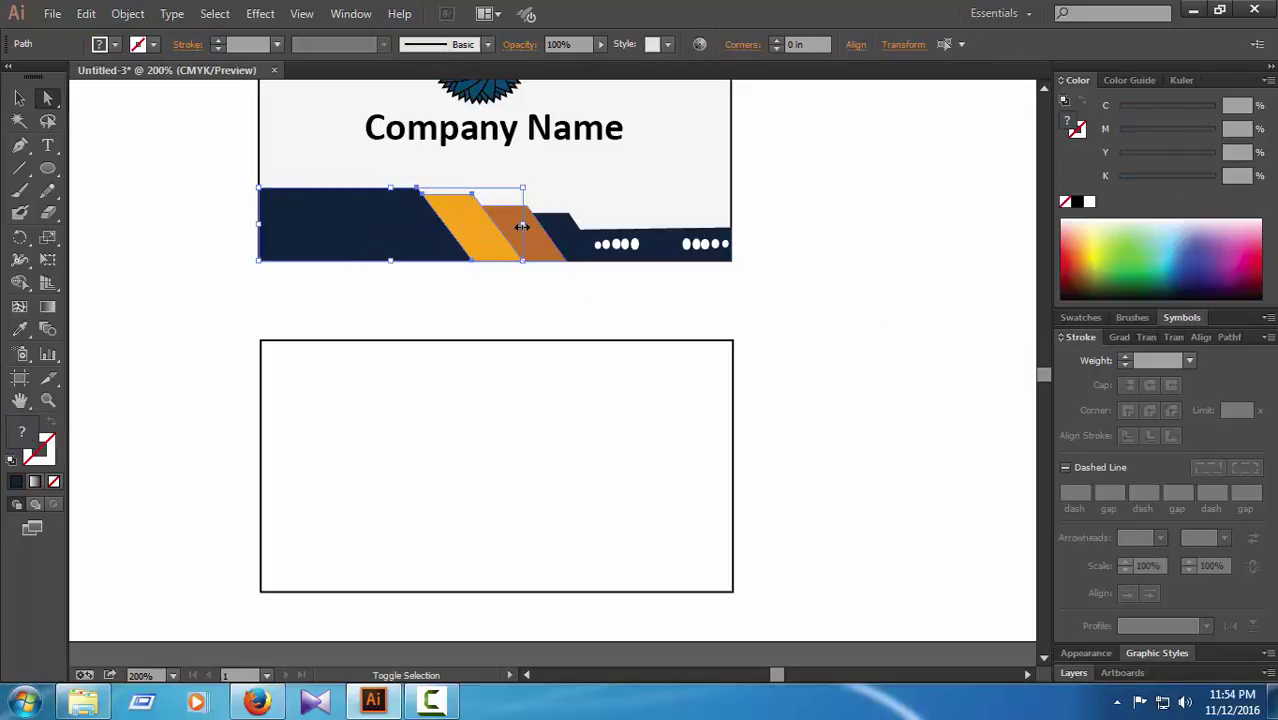
{"action": "left_click", "coordinate": [558, 234], "text": "shift"}
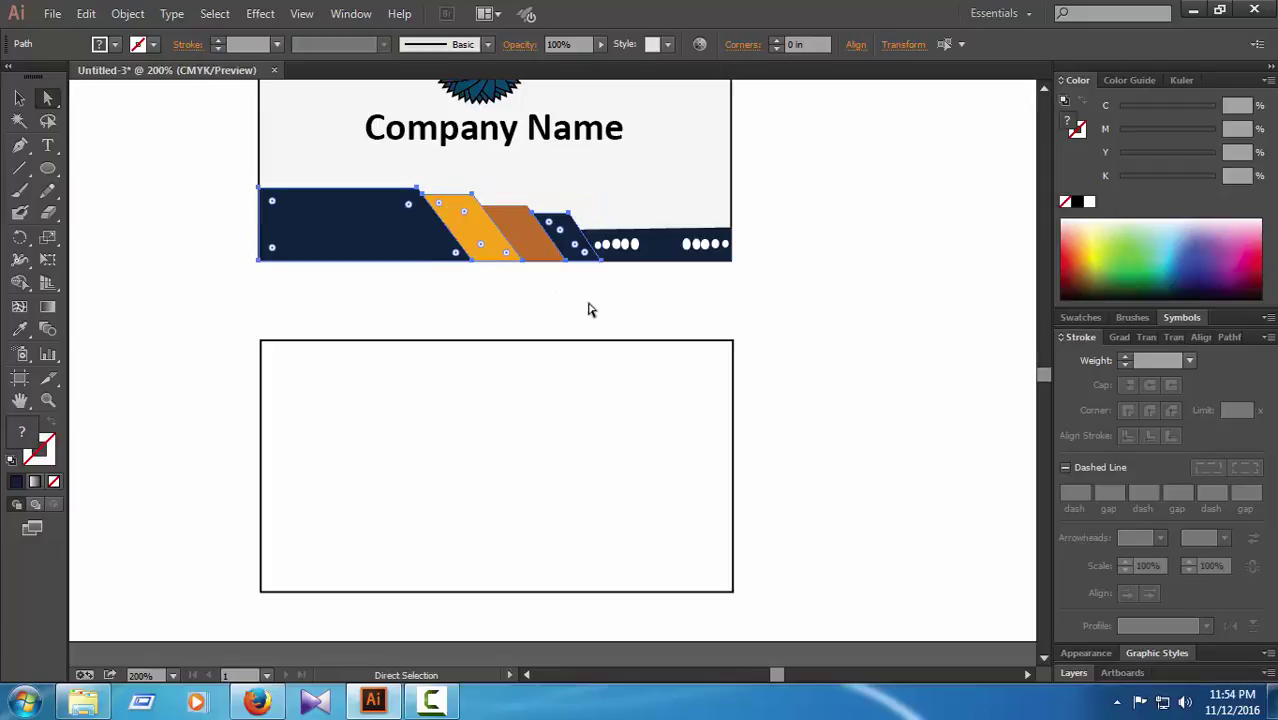
{"action": "left_click", "coordinate": [538, 250], "text": "shift"}
{"action": "left_click", "coordinate": [672, 252], "text": "shift"}
Step: Add both white-dot groups to the selection and copy the banner artwork
{"action": "key", "text": "v"}
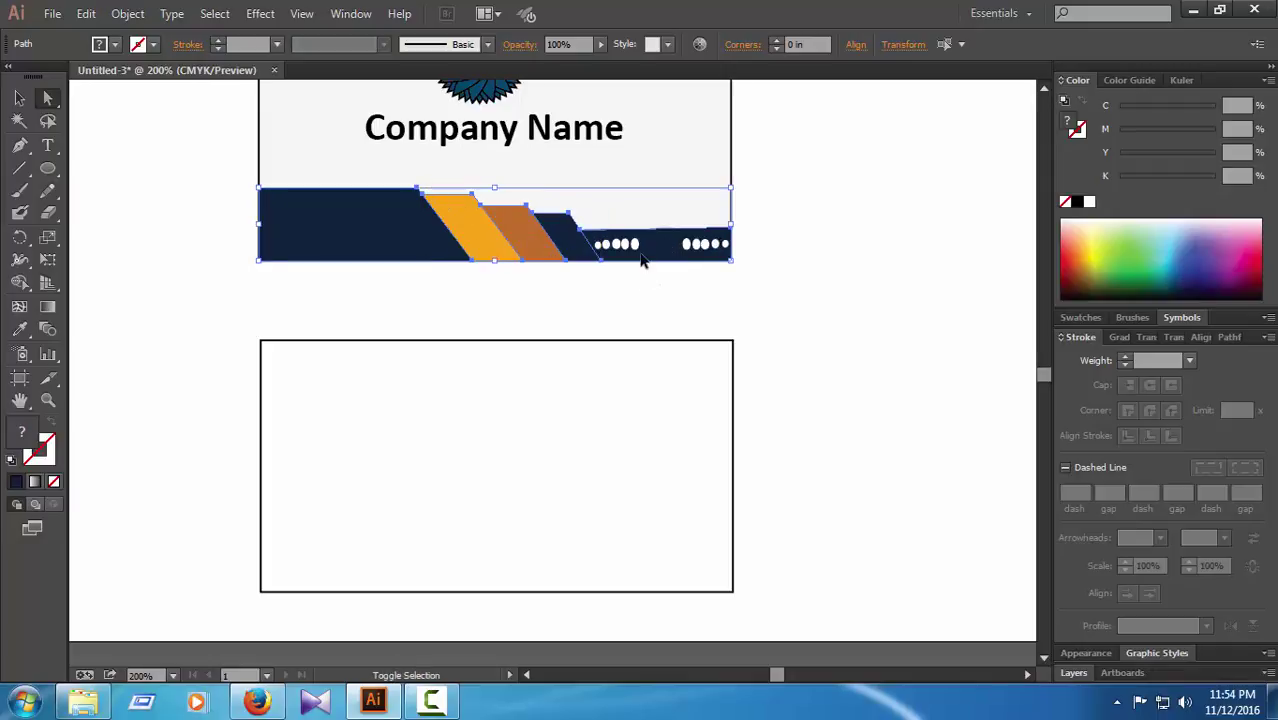
{"action": "left_click", "coordinate": [633, 243], "text": "shift"}
{"action": "left_click", "coordinate": [708, 248], "text": "shift"}
{"action": "key", "text": "a"}
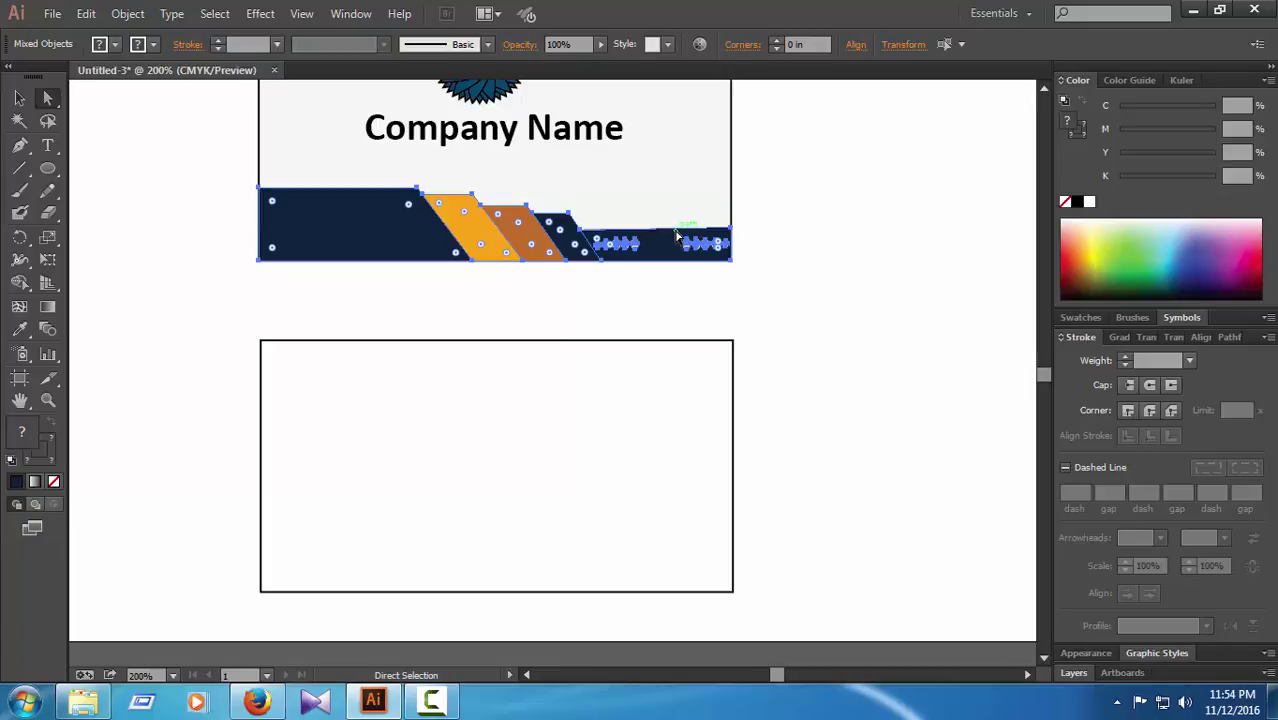
{"action": "key", "text": "ctrl"}
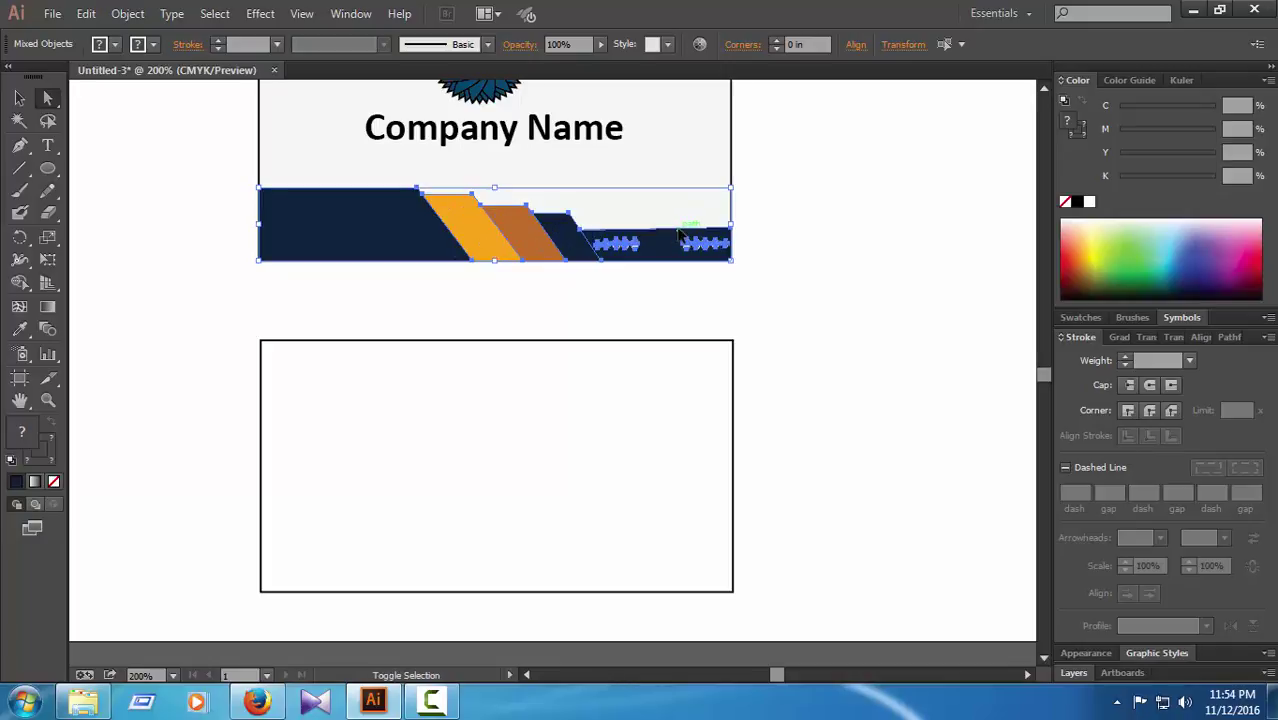
{"action": "key", "text": "ctrl"}
{"action": "key", "text": "ctrl"}
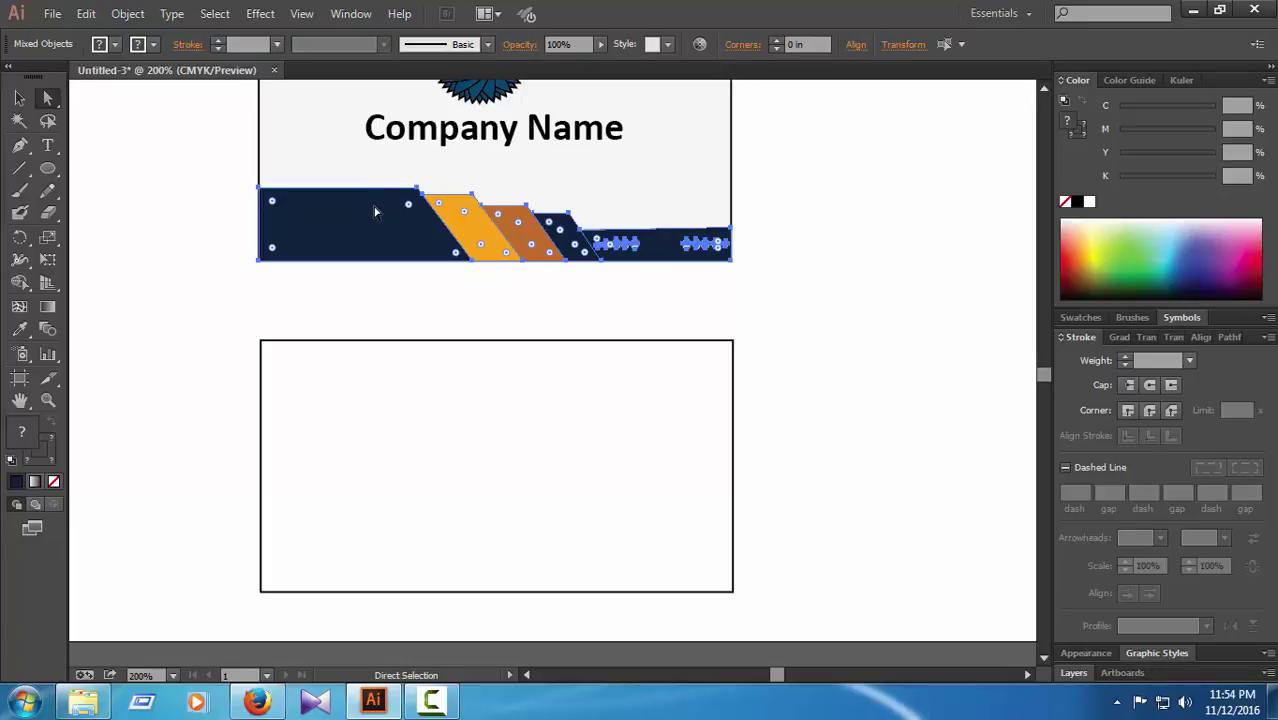
{"action": "key", "text": "ctrl"}
{"action": "left_click", "coordinate": [860, 277]}
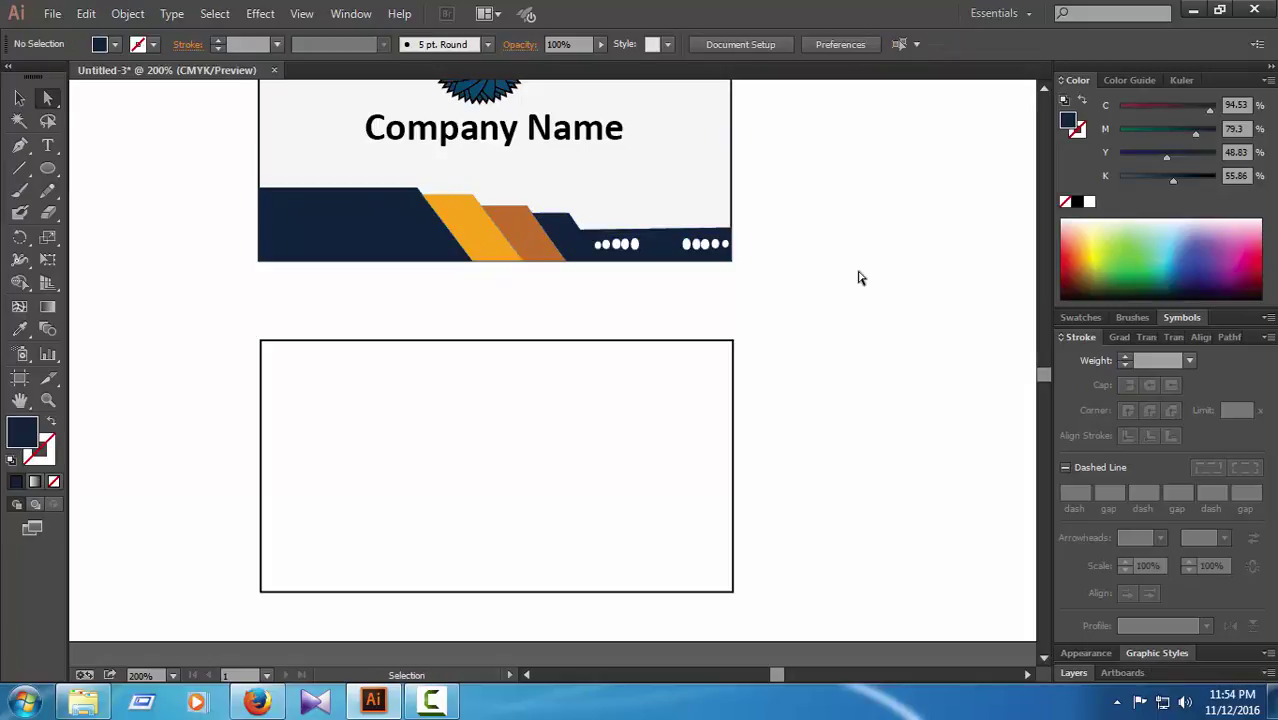
Step: Paste the banner copy and move it to the bottom of the back card
{"action": "key", "text": "ctrl+v"}
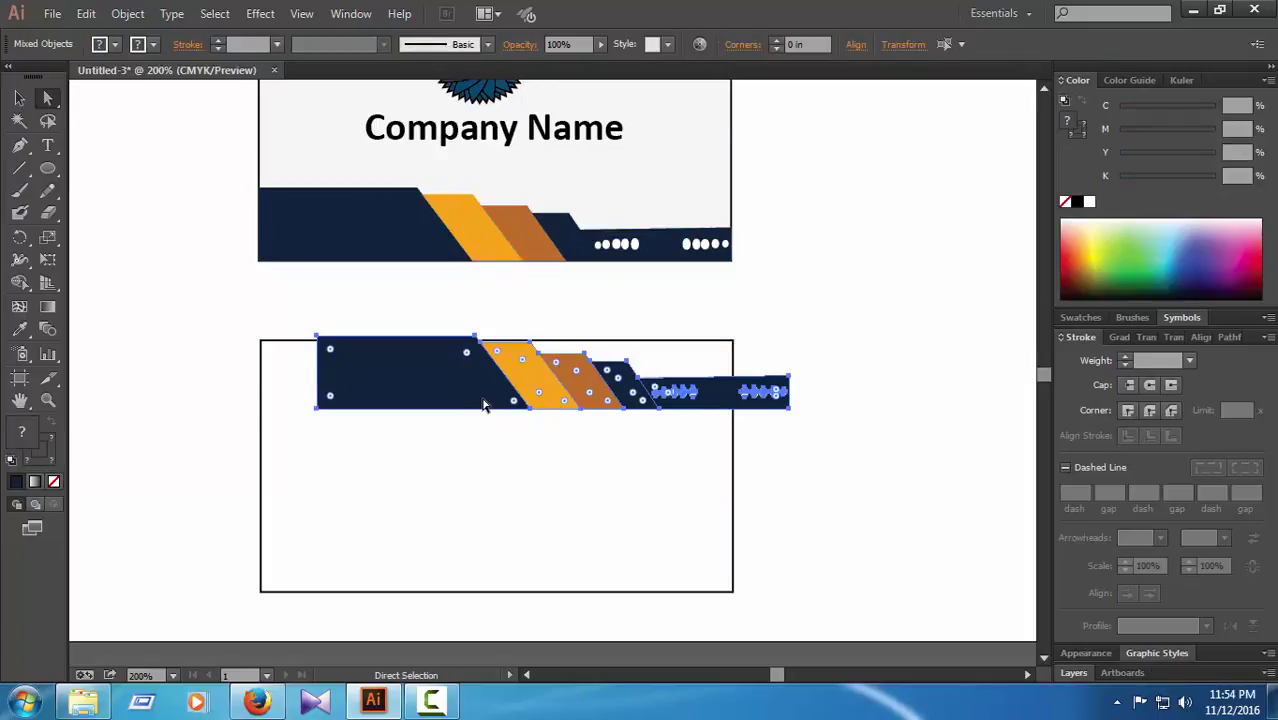
{"action": "left_click_drag", "start_coordinate": [457, 383], "coordinate": [397, 565]}
{"action": "left_click", "coordinate": [878, 524]}
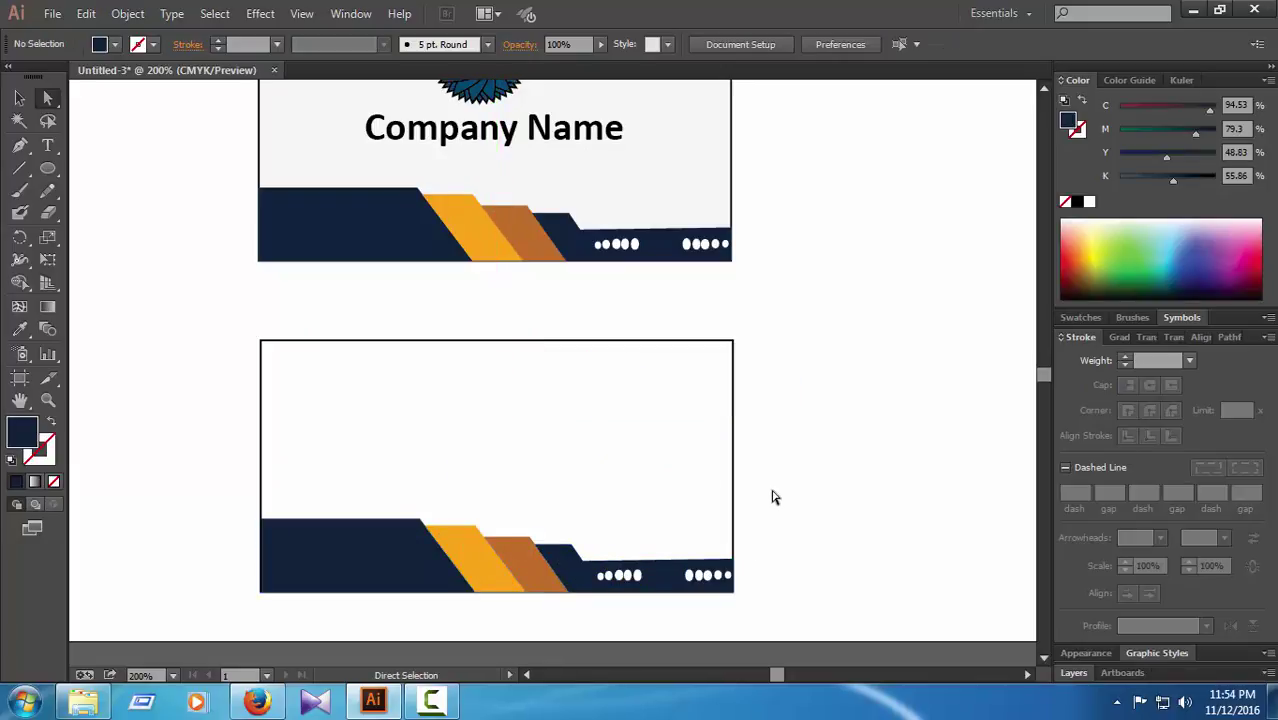
Step: Copy the back card's banner and paste another copy off to the right
{"action": "left_click", "coordinate": [333, 566]}
{"action": "key", "text": "ctrl+c"}
{"action": "left_click", "coordinate": [953, 508]}
{"action": "key", "text": "ctrl+v"}
{"action": "left_click_drag", "start_coordinate": [450, 383], "coordinate": [812, 381]}
Step: Rotate the pasted banner copy upside down beside the back card
{"action": "key", "text": "ctrl+minus"}
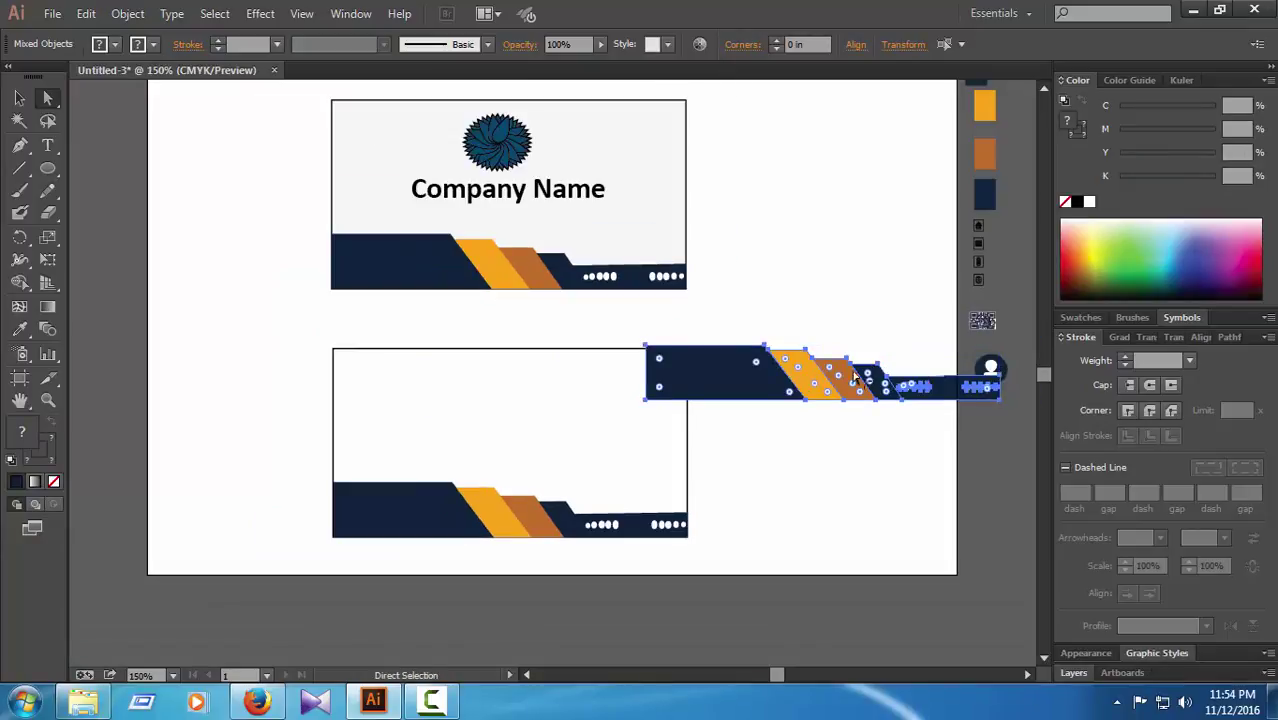
{"action": "left_click_drag", "start_coordinate": [724, 384], "coordinate": [797, 490]}
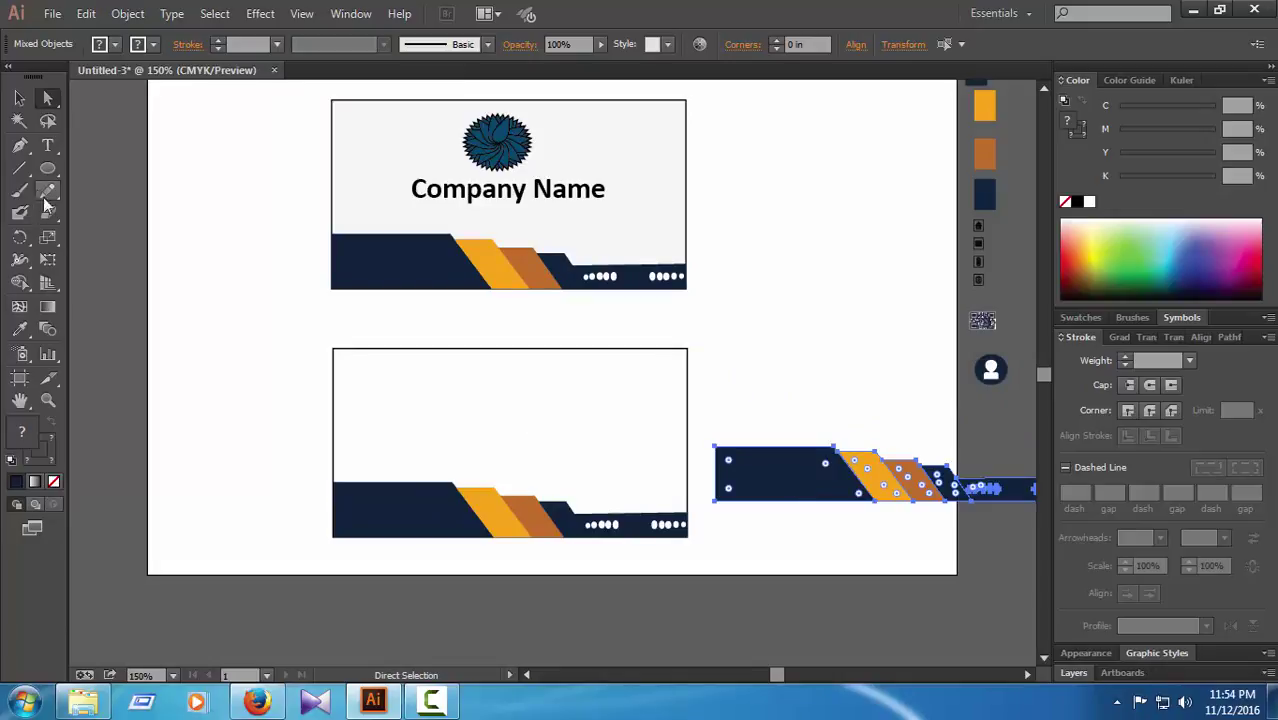
{"action": "left_click", "coordinate": [20, 237]}
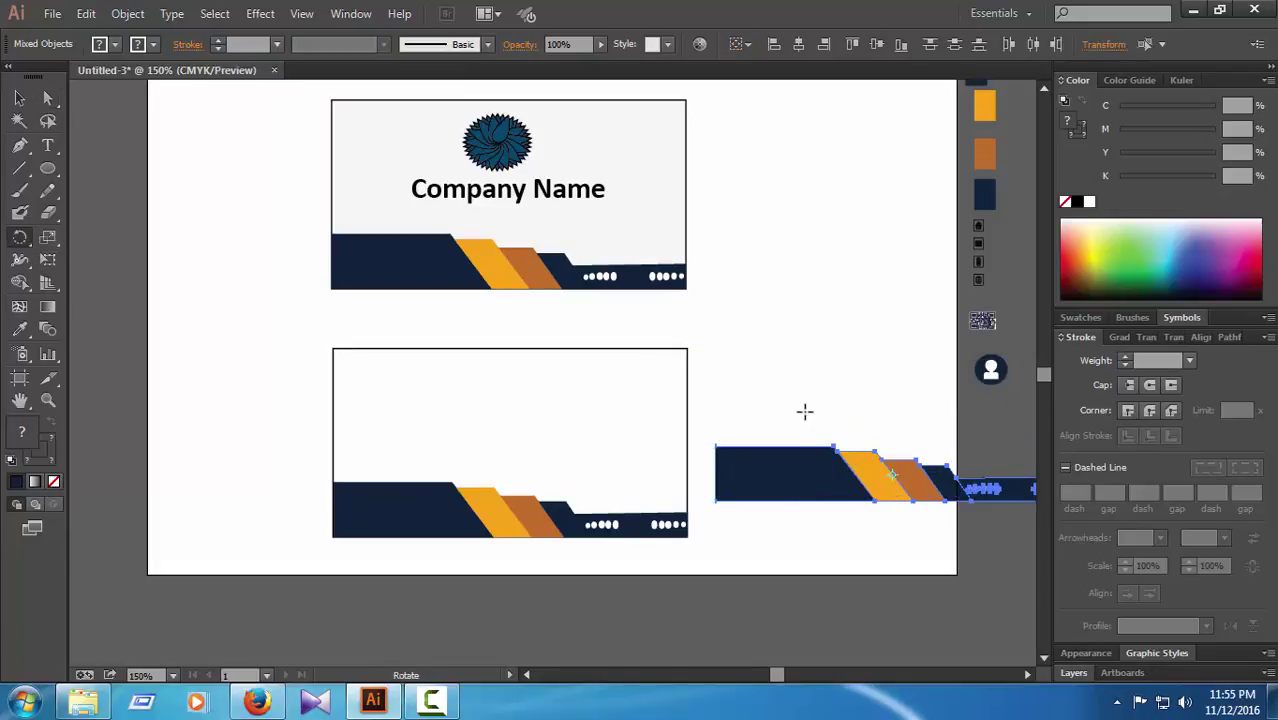
{"action": "left_click_drag", "start_coordinate": [805, 411], "coordinate": [1076, 424]}
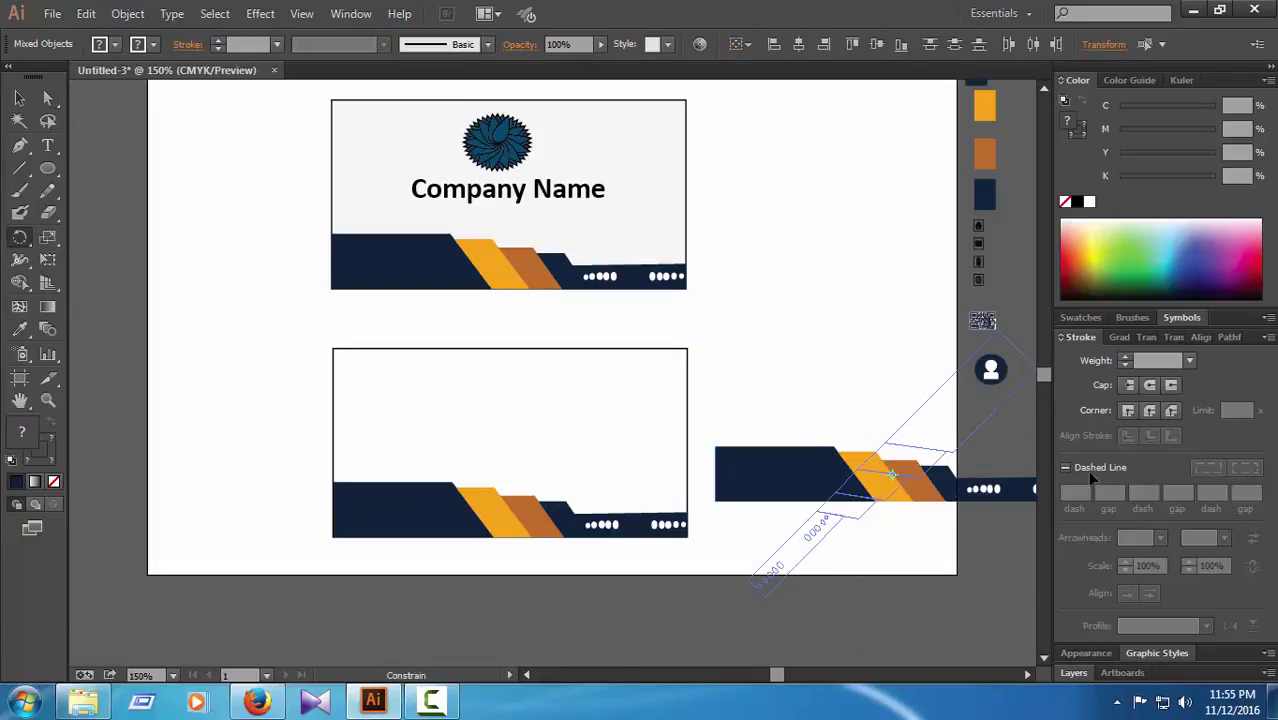
{"action": "left_click_drag", "start_coordinate": [1087, 470], "coordinate": [876, 530]}
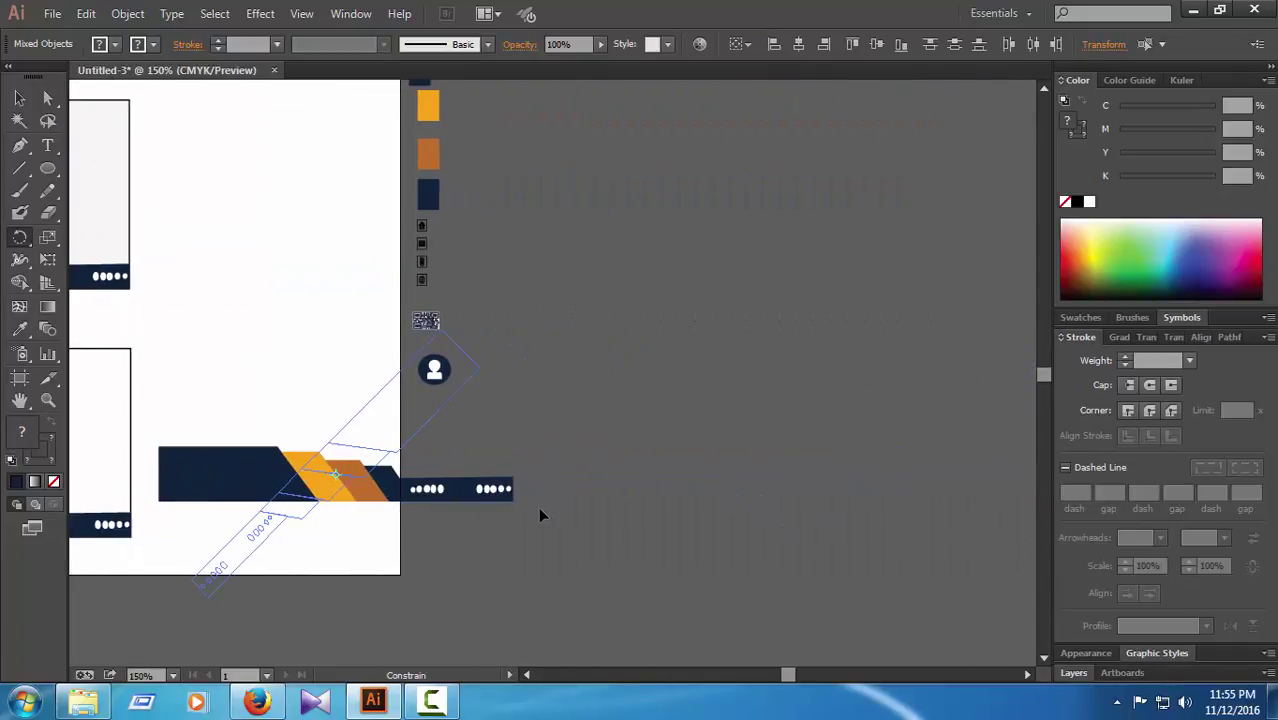
{"action": "left_click_drag", "start_coordinate": [539, 509], "coordinate": [539, 509]}
{"action": "key", "text": "ctrl+z"}
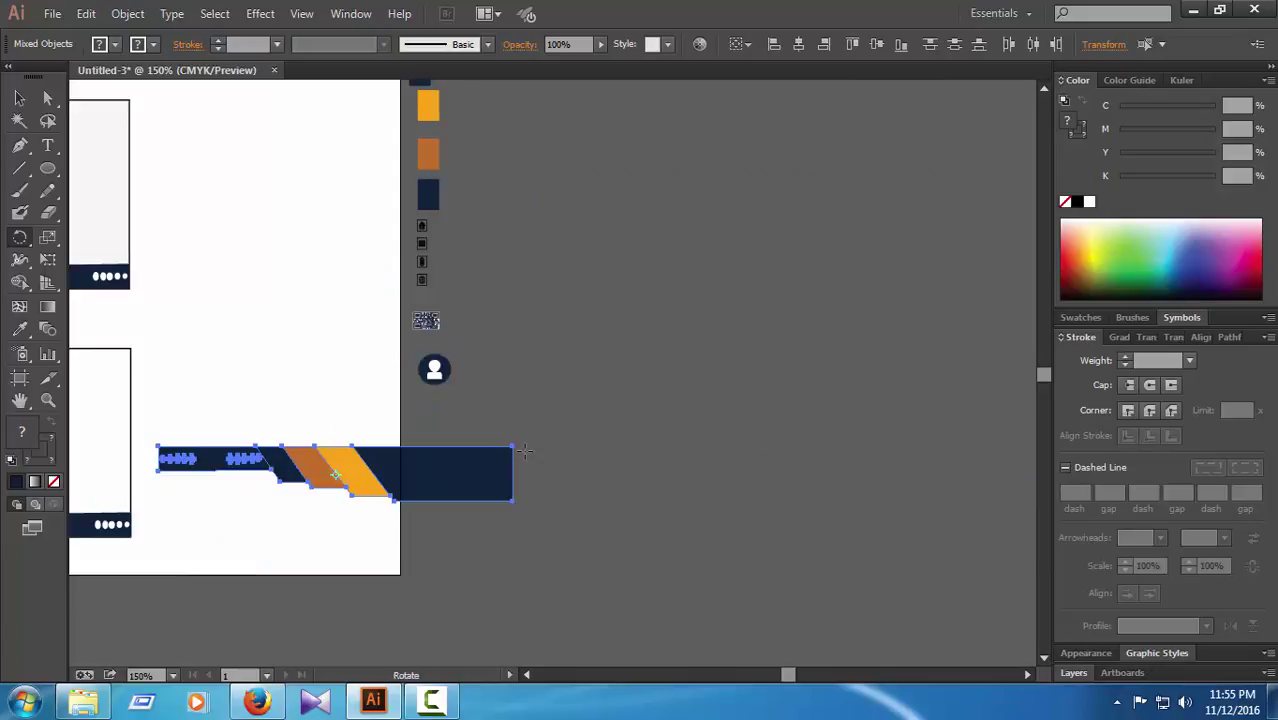
Step: Move the flipped banner onto the back card's top edge
{"action": "key", "text": "a"}
{"action": "key", "text": "ctrl+minus"}
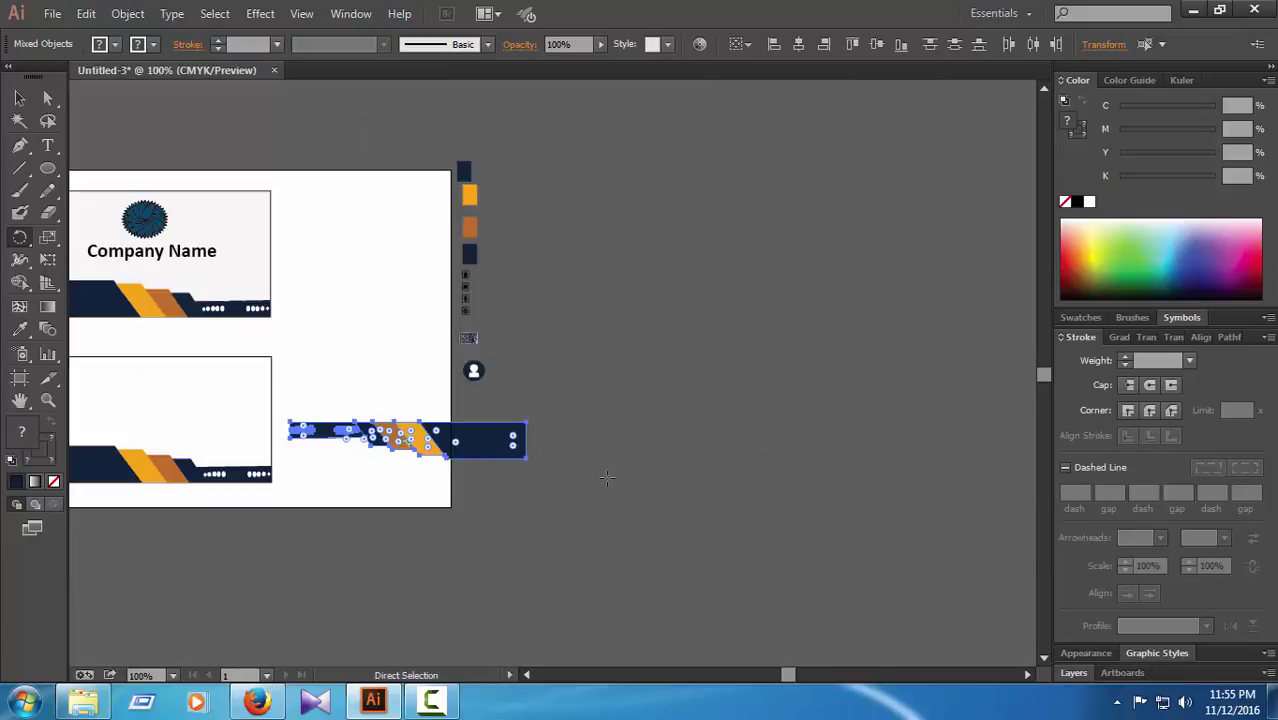
{"action": "key", "text": "ctrl+0"}
{"action": "key", "text": "r"}
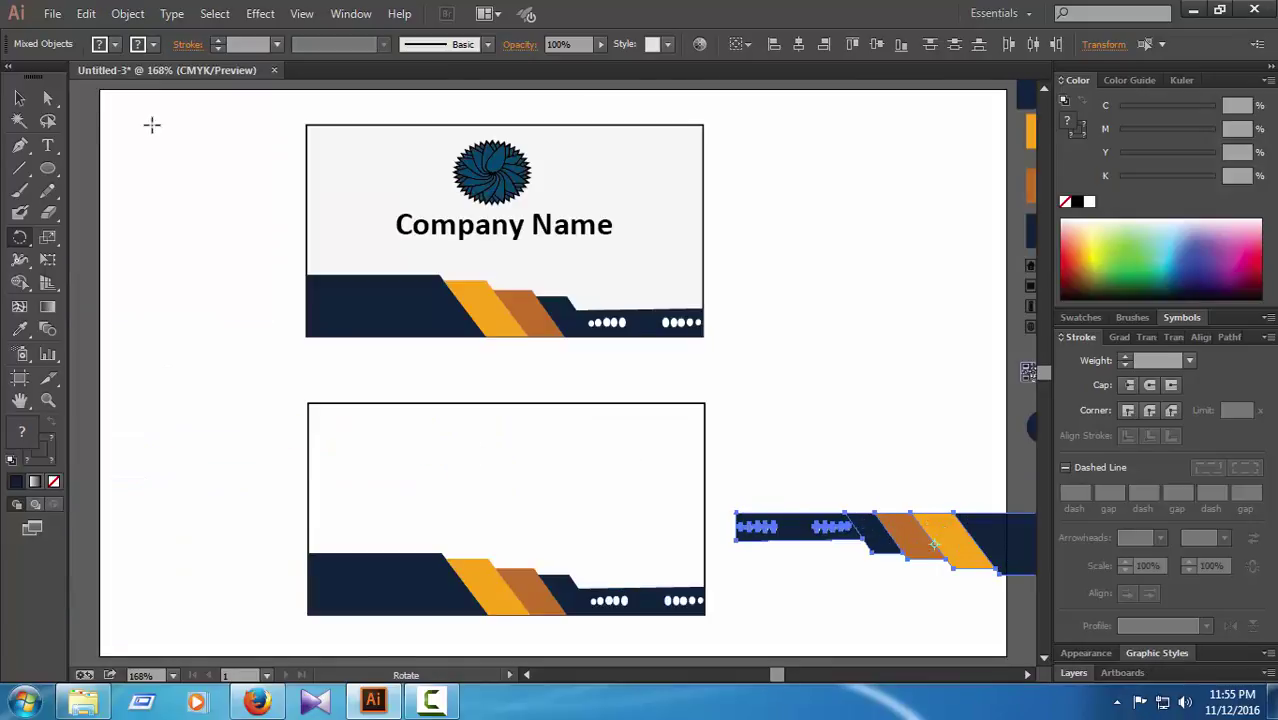
{"action": "key", "text": "v"}
{"action": "left_click_drag", "start_coordinate": [998, 546], "coordinate": [578, 432]}
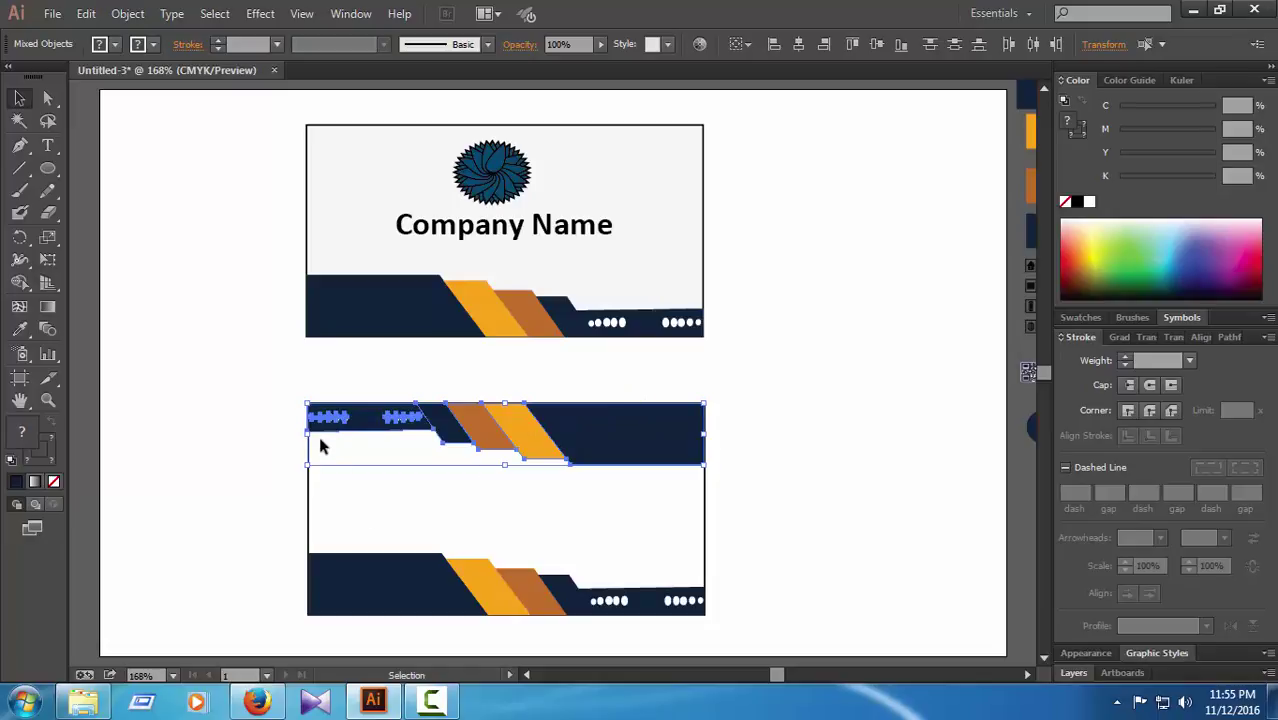
{"action": "left_click_drag", "start_coordinate": [320, 446], "coordinate": [491, 445]}
Step: Delete both white-dot groups and the left dark shape from the top banner
{"action": "left_click", "coordinate": [830, 530]}
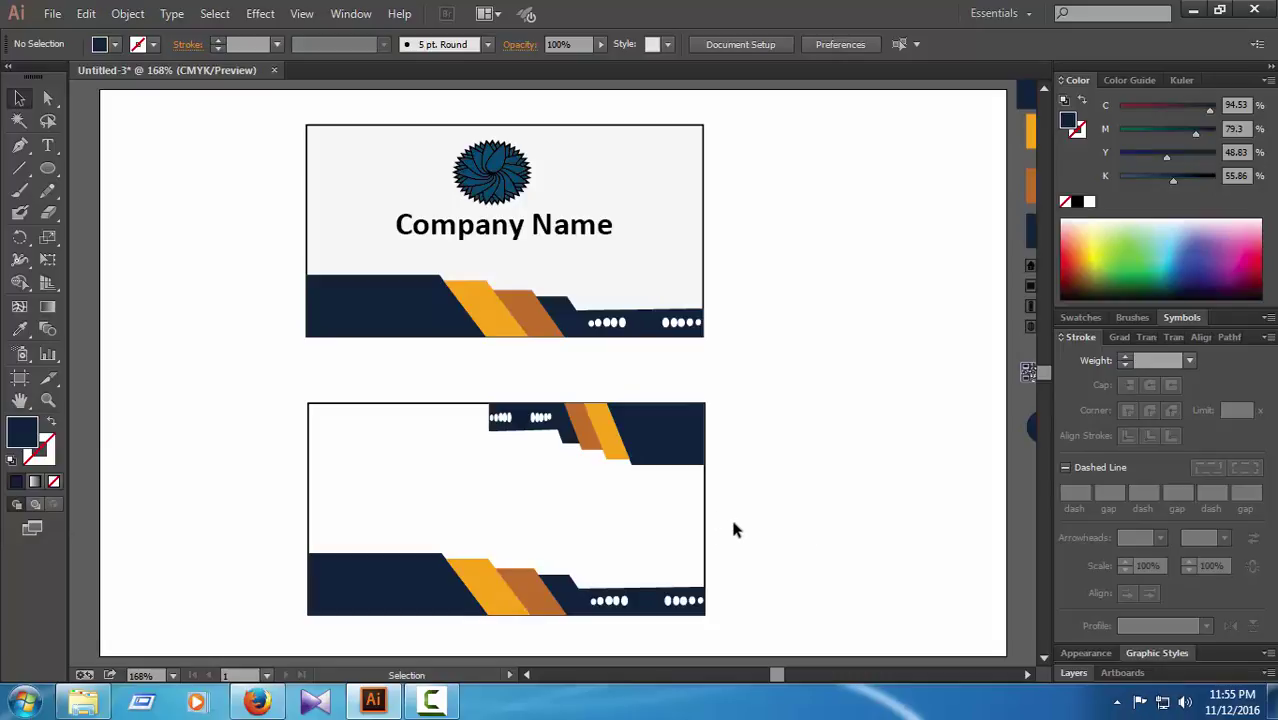
{"action": "left_click", "coordinate": [540, 418]}
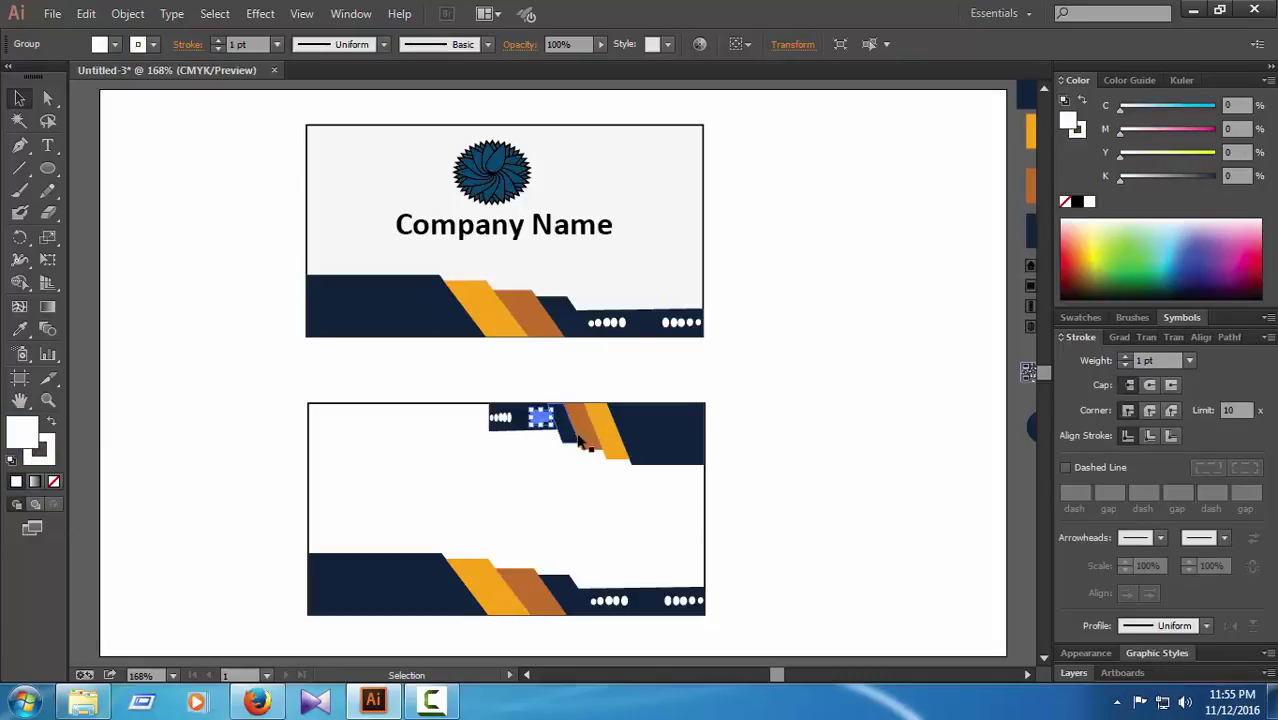
{"action": "left_click", "coordinate": [838, 442]}
{"action": "left_click", "coordinate": [500, 418]}
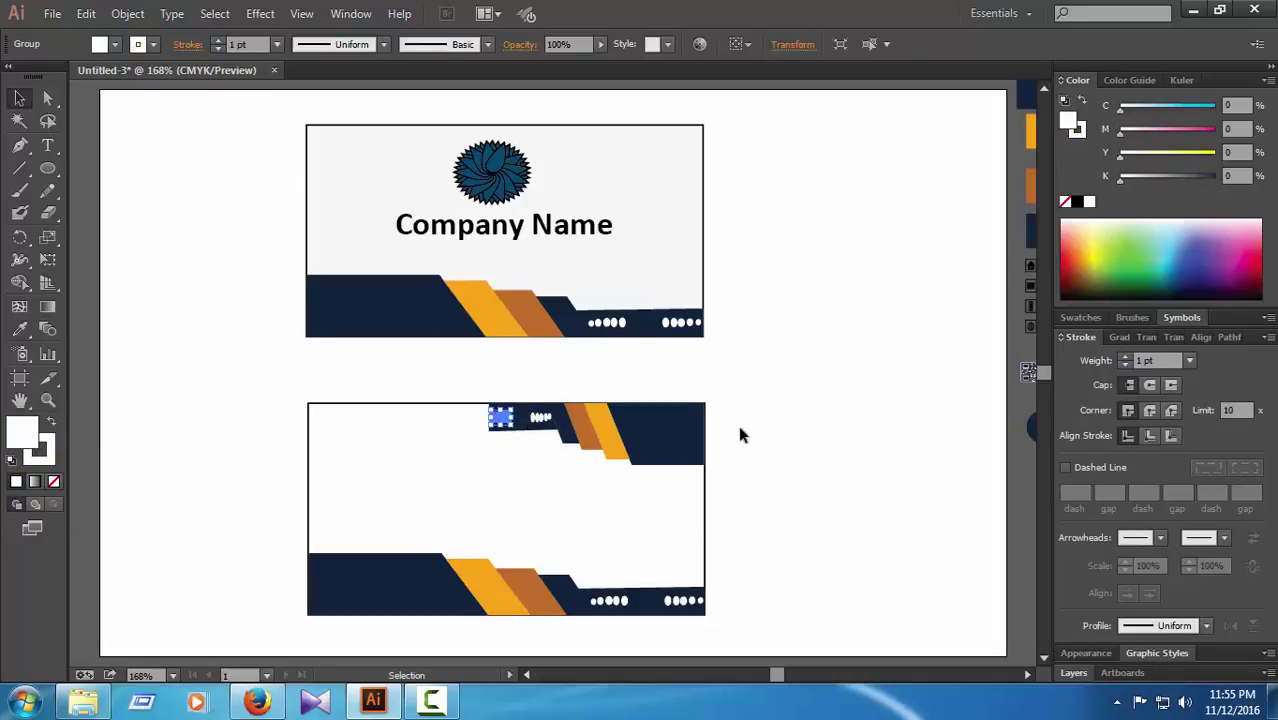
{"action": "key", "text": "Delete"}
{"action": "left_click", "coordinate": [540, 418]}
{"action": "key", "text": "Delete"}
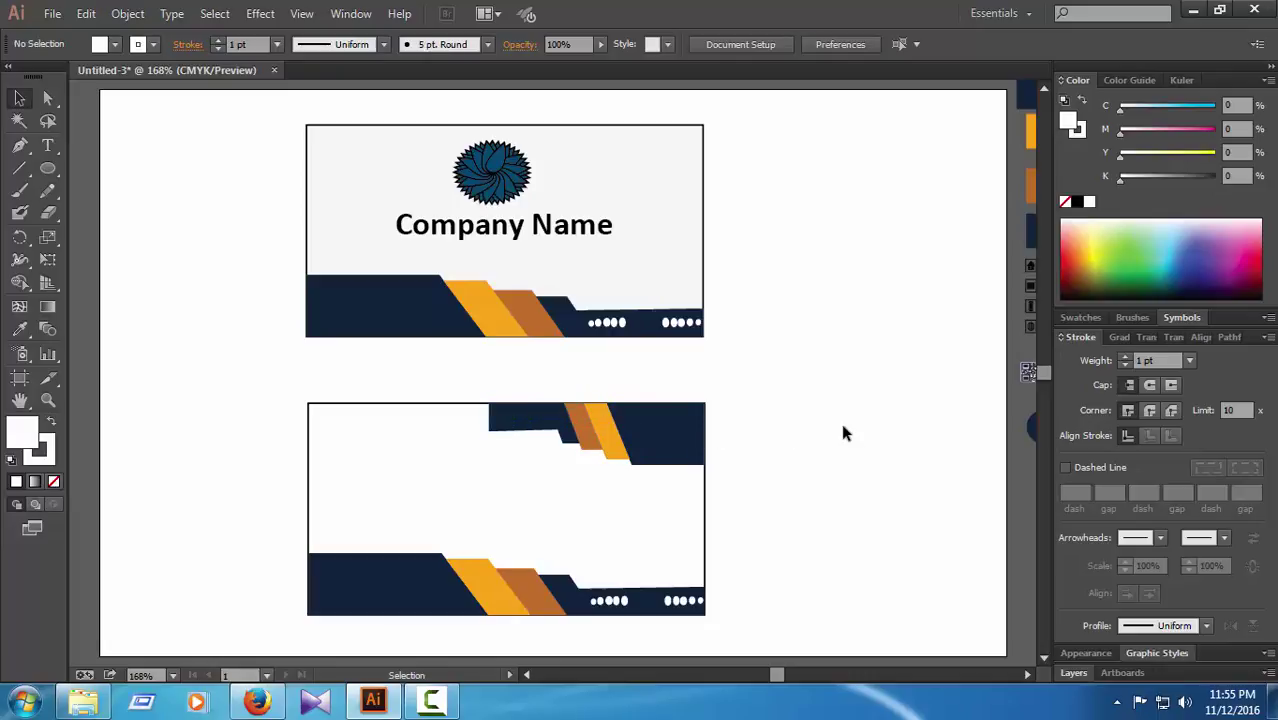
{"action": "left_click", "coordinate": [527, 424]}
{"action": "key", "text": "Delete"}
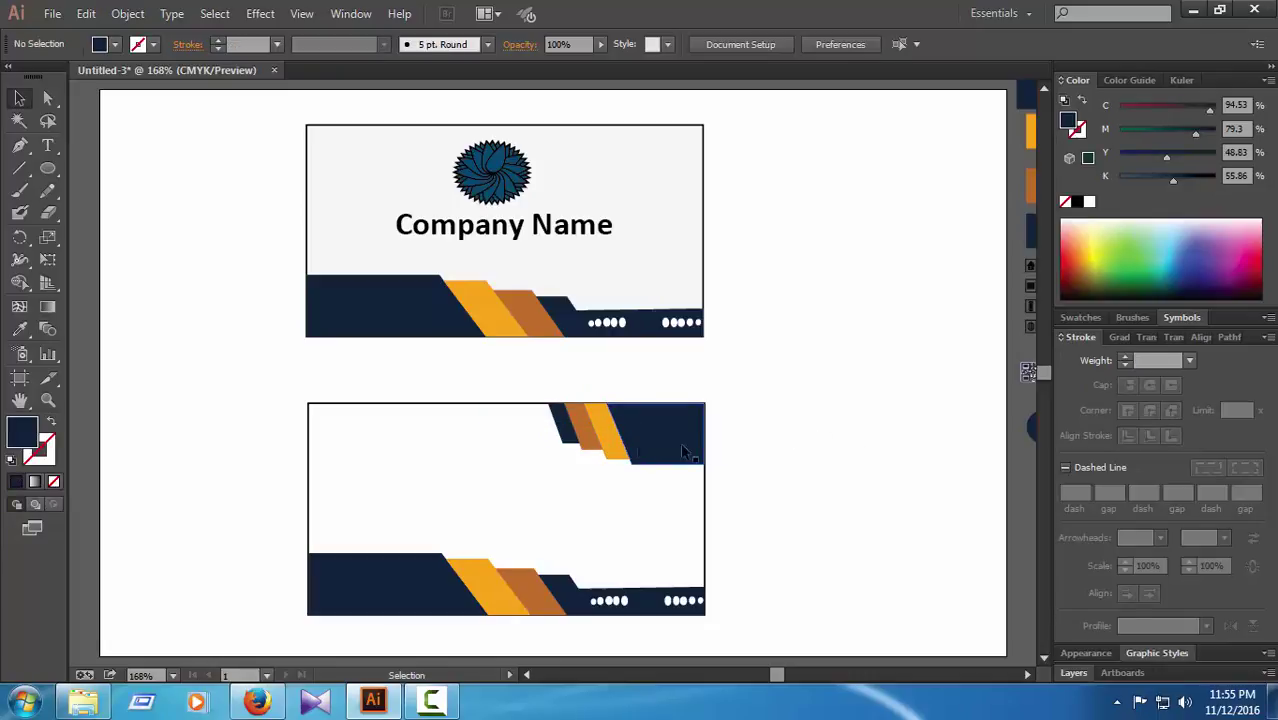
Step: Select the remaining dark and orange banner pieces and stretch them leftward
{"action": "left_click", "coordinate": [614, 445]}
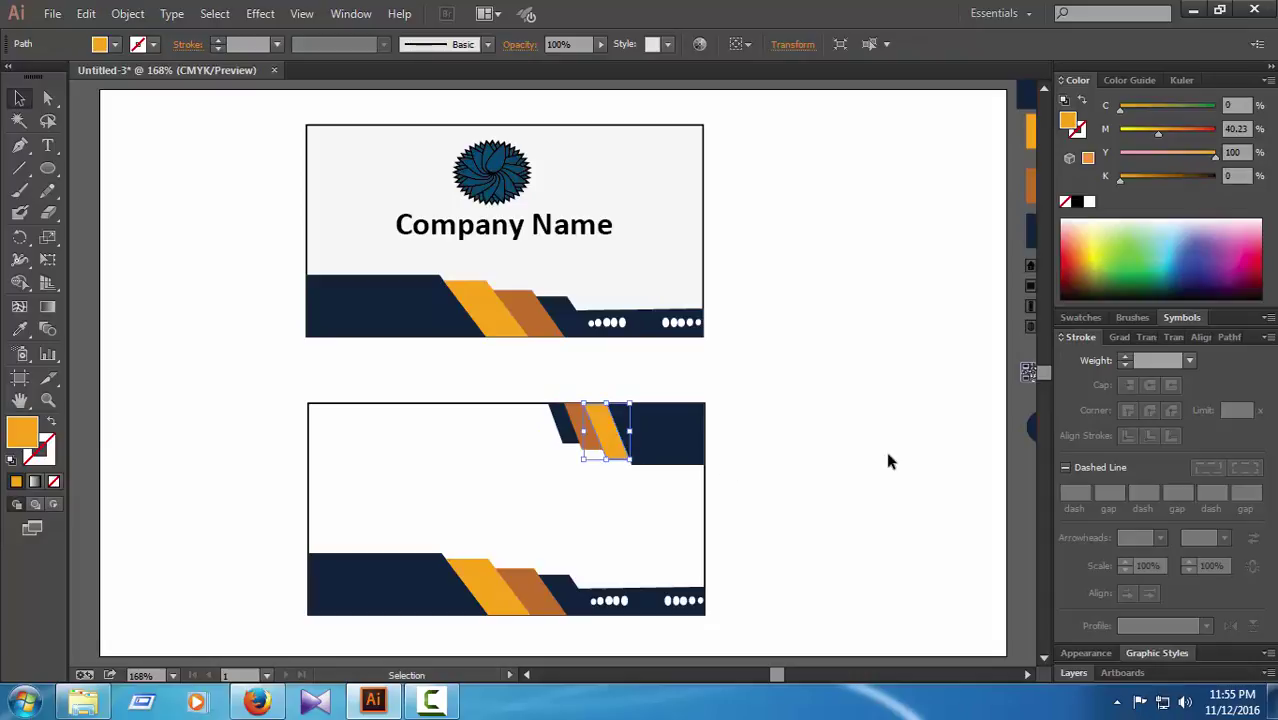
{"action": "left_click", "coordinate": [885, 452]}
{"action": "left_click", "coordinate": [556, 425]}
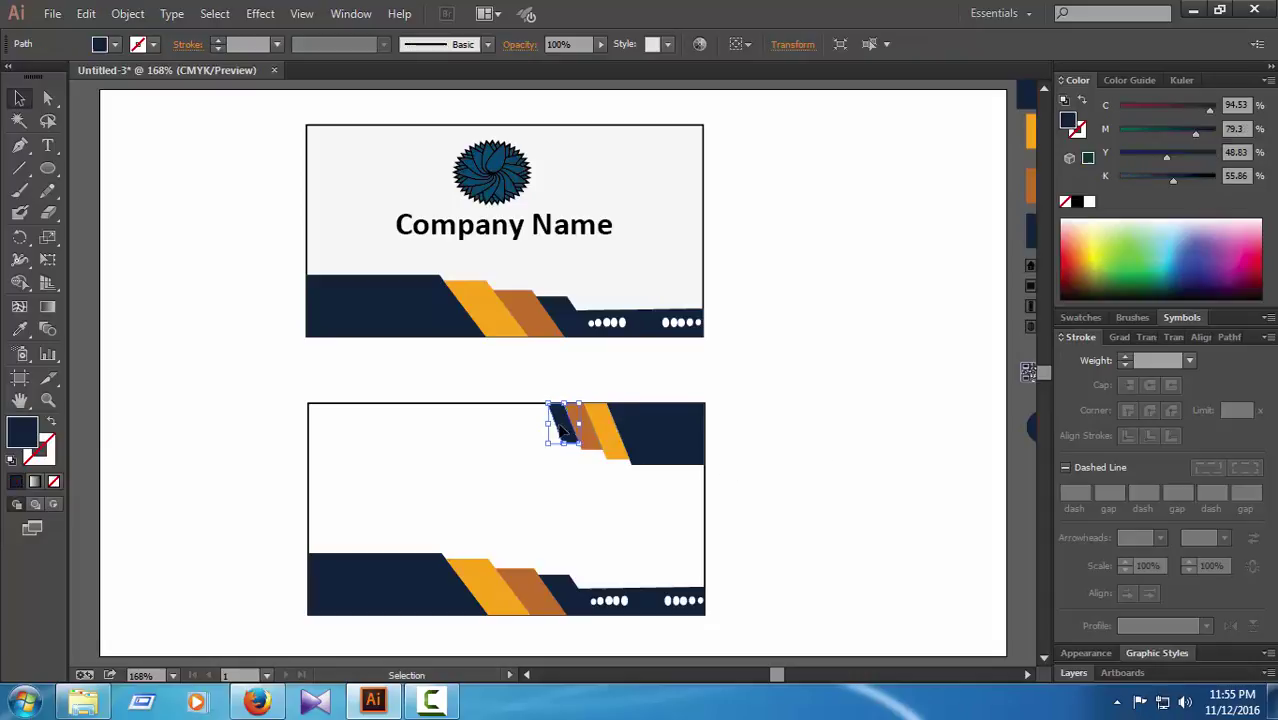
{"action": "left_click", "coordinate": [614, 436], "text": "shift"}
{"action": "left_click", "coordinate": [648, 440], "text": "shift"}
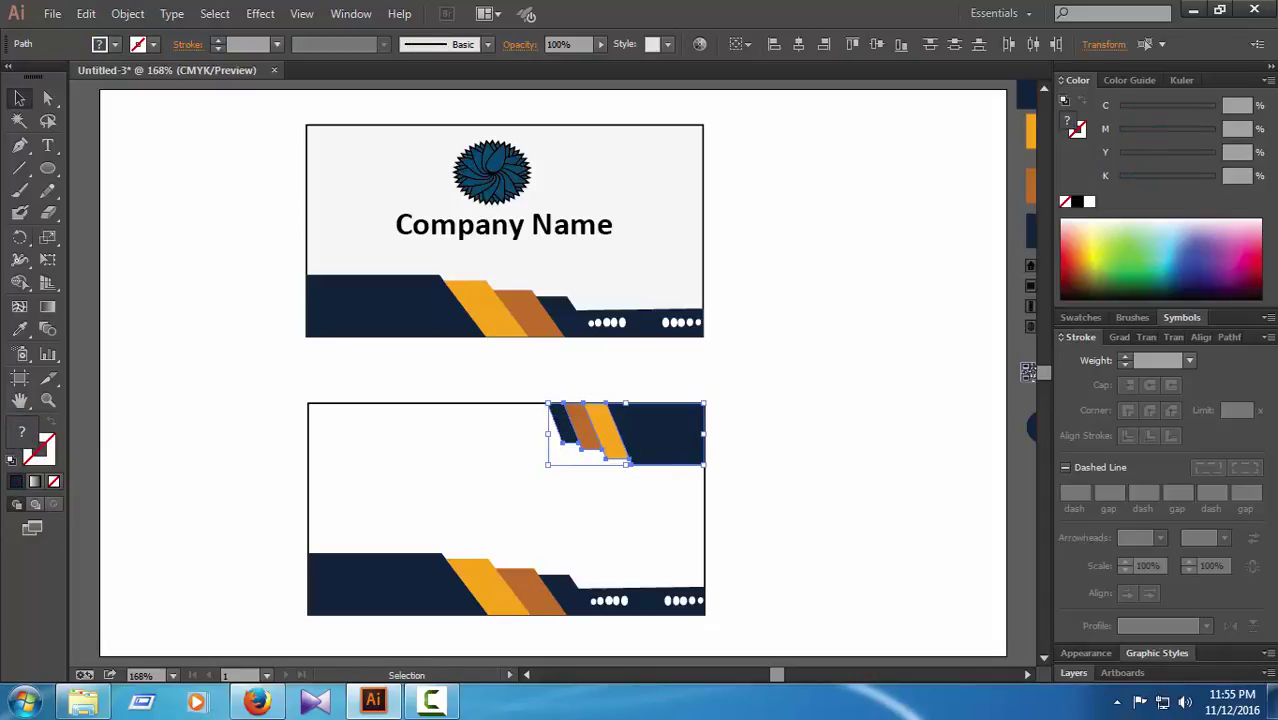
{"action": "left_click_drag", "start_coordinate": [549, 435], "coordinate": [472, 435]}
{"action": "left_click", "coordinate": [846, 435]}
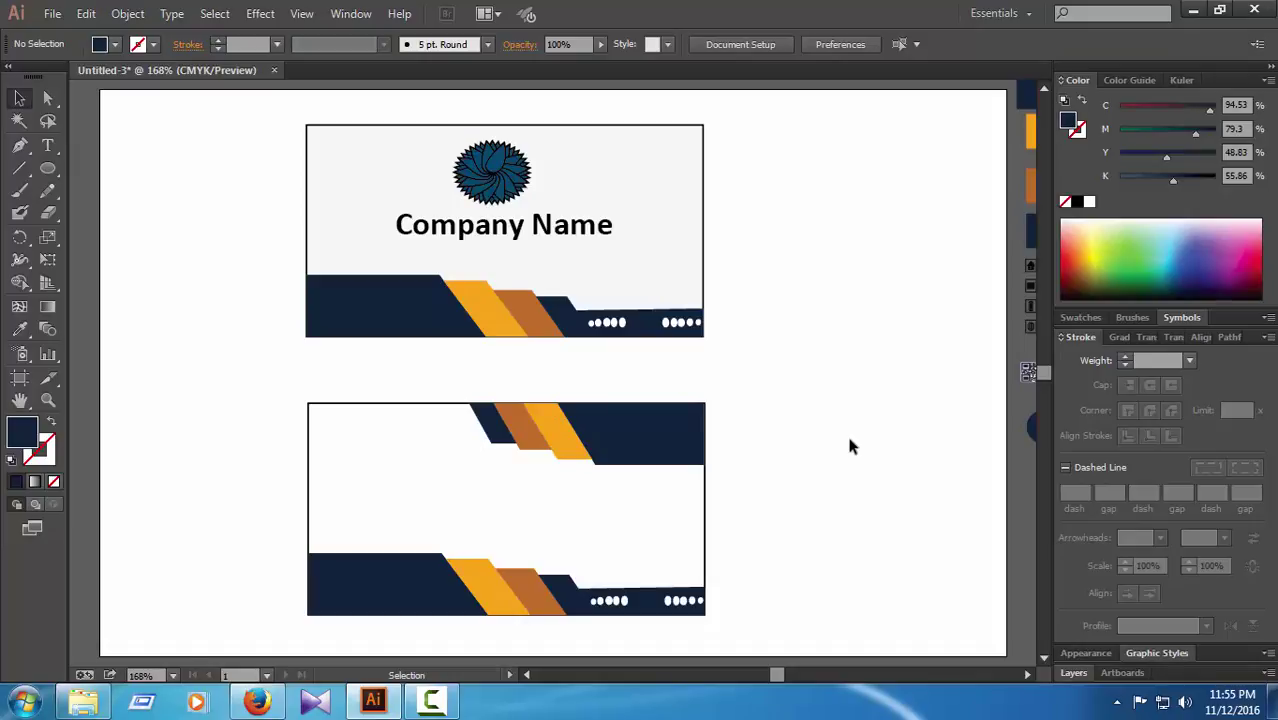
Step: Move the blue person icon from beside the artboard onto the back card's upper-left
{"action": "left_click", "coordinate": [1031, 426]}
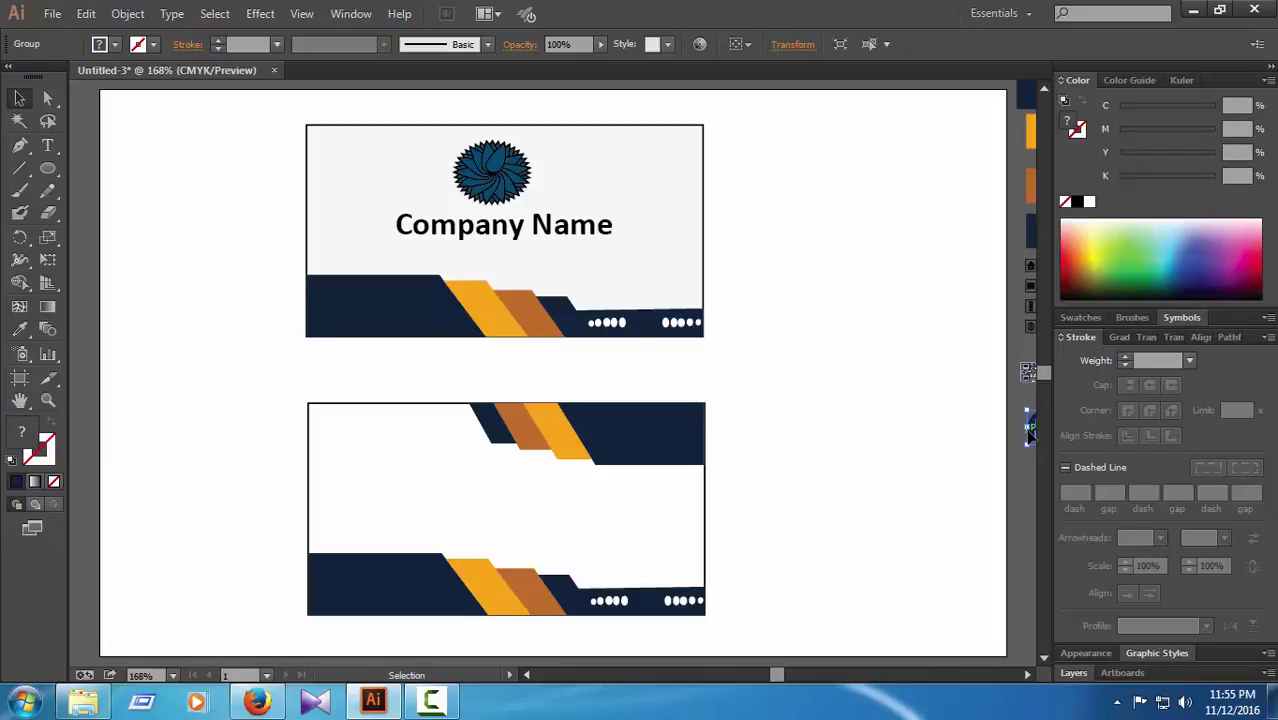
{"action": "key", "text": "ctrl+minus"}
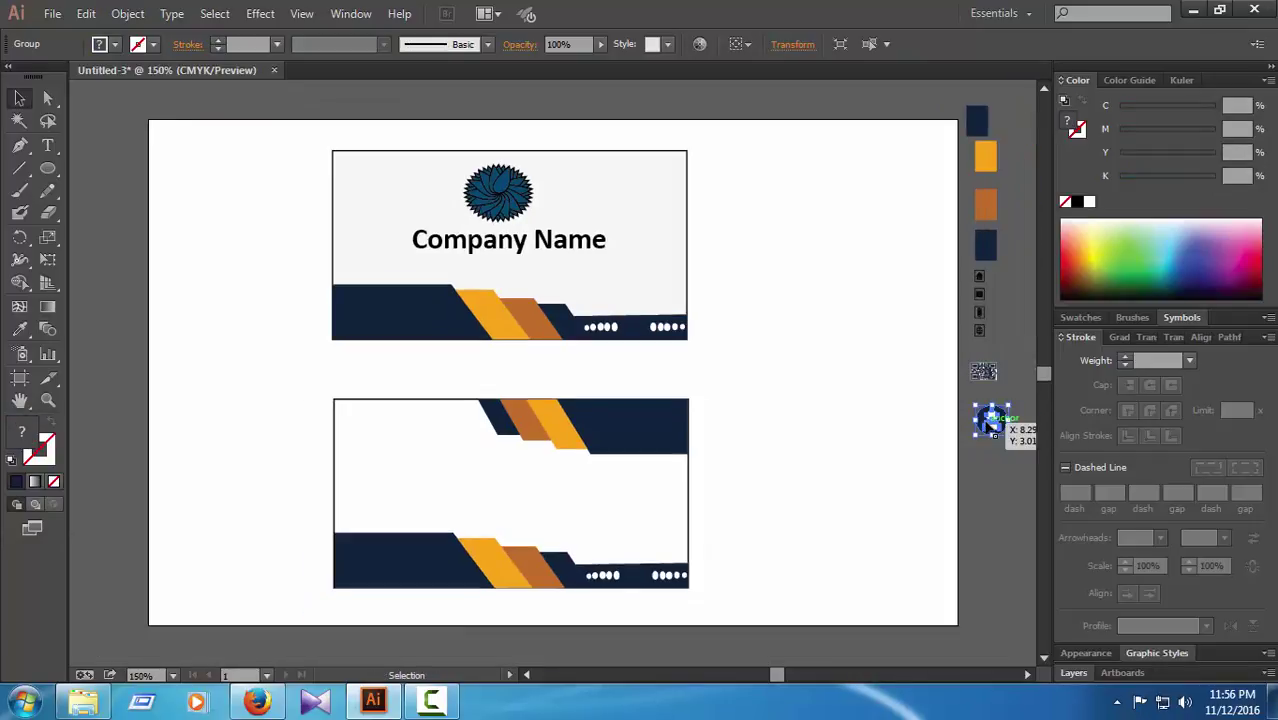
{"action": "left_click_drag", "start_coordinate": [970, 425], "coordinate": [390, 439]}
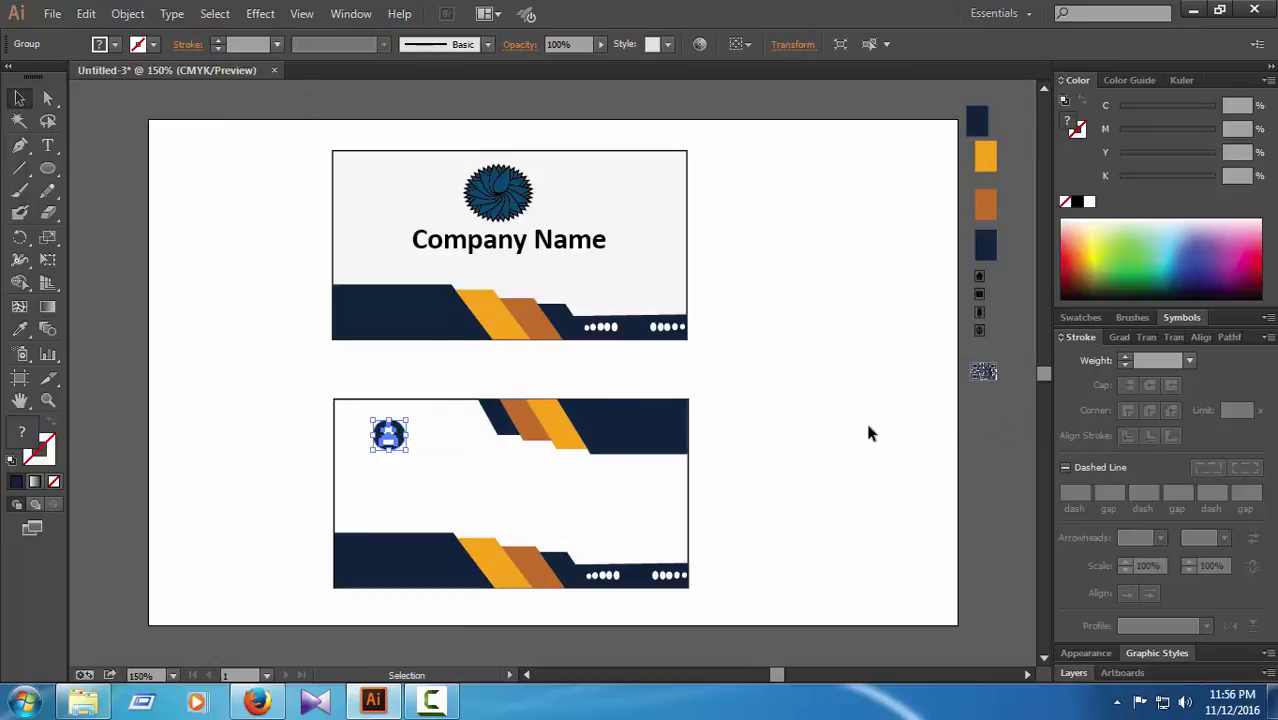
{"action": "left_click", "coordinate": [868, 433]}
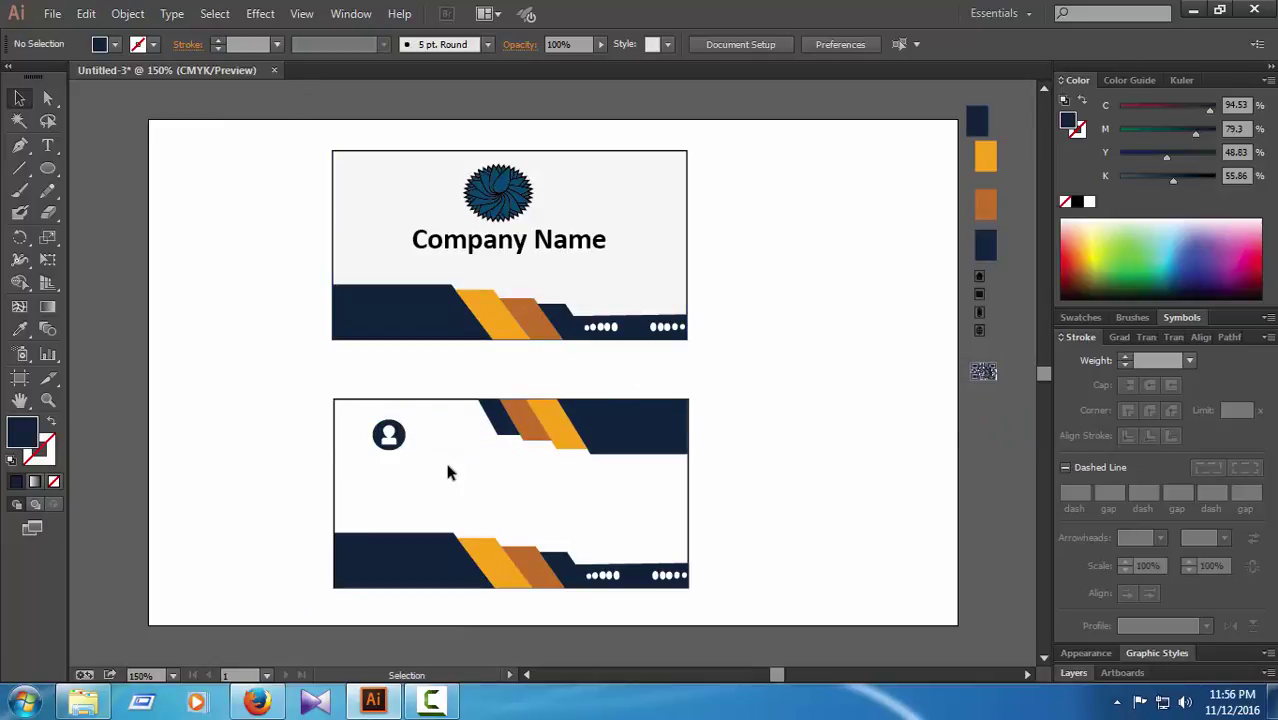
Step: Copy the upper card's light grey fill onto the lower card's background rectangle with the Eyedropper
{"action": "left_click", "coordinate": [421, 409]}
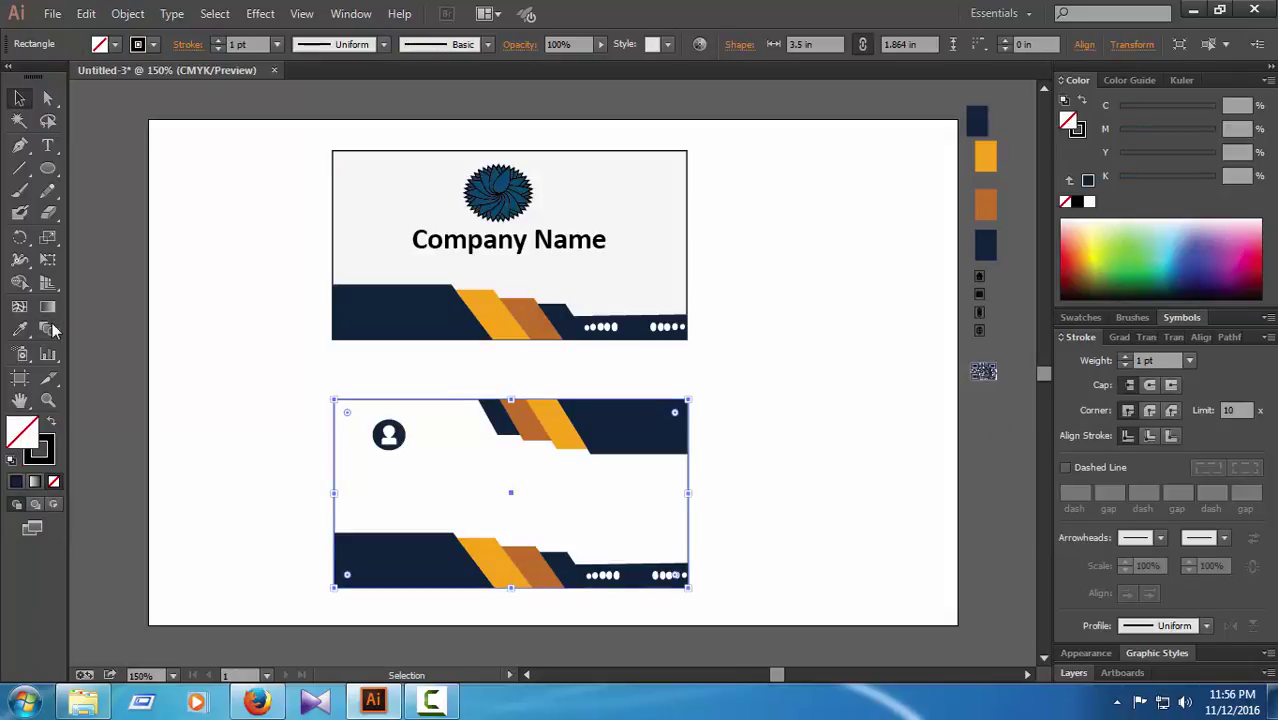
{"action": "key", "text": "i"}
{"action": "left_click", "coordinate": [399, 205]}
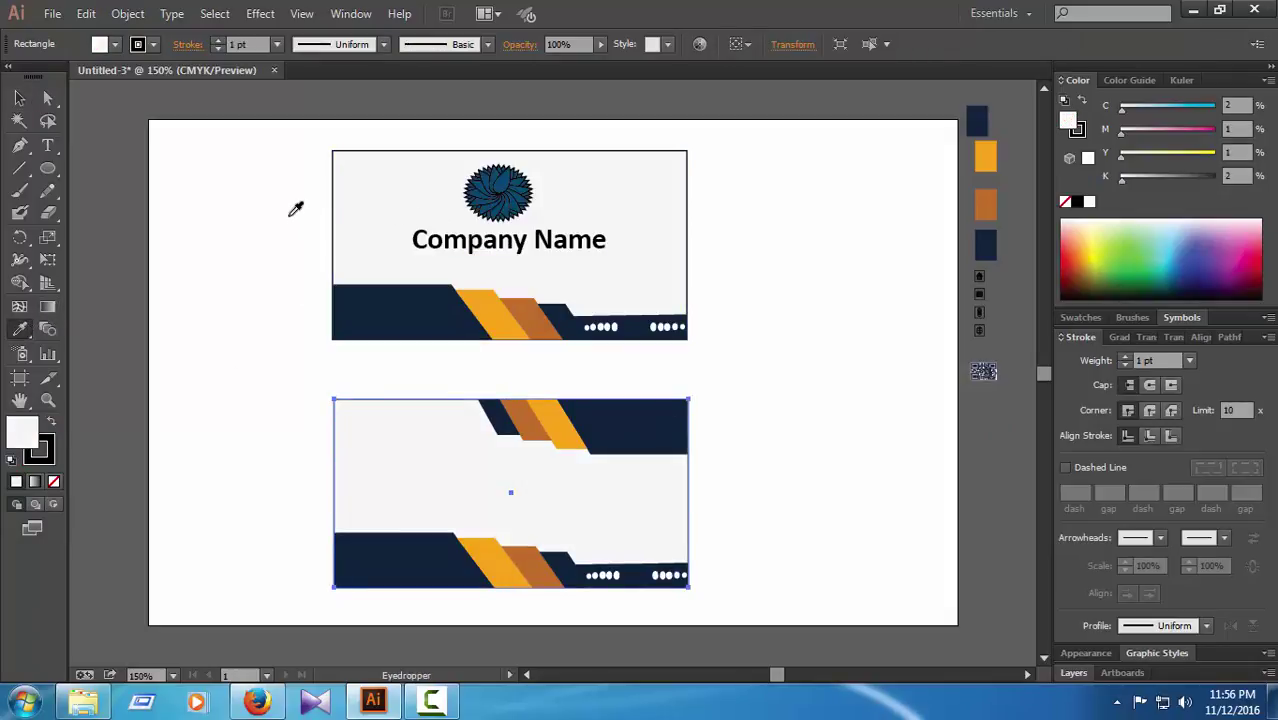
{"action": "left_click", "coordinate": [44, 100]}
{"action": "left_click", "coordinate": [257, 345]}
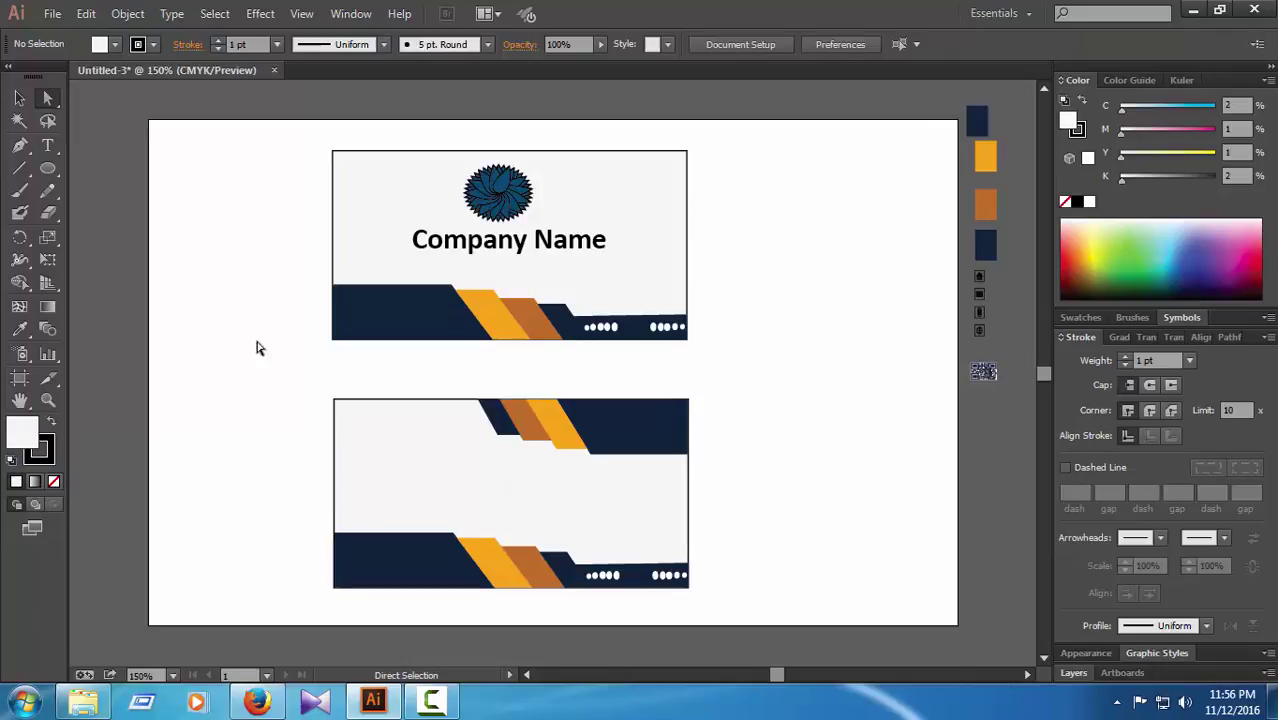
Step: Try bringing the background rectangle to the front, then undo so the bands stay visible
{"action": "left_click", "coordinate": [395, 437]}
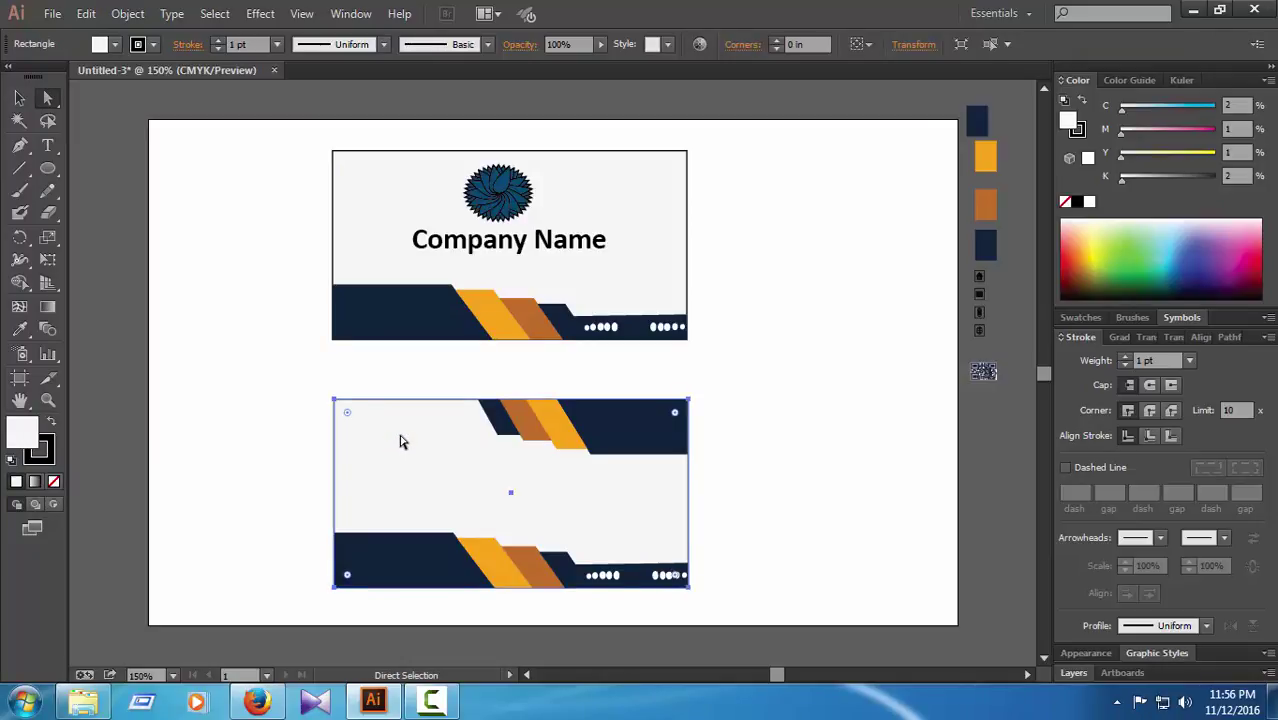
{"action": "right_click", "coordinate": [395, 437]}
{"action": "mouse_move", "coordinate": [488, 400]}
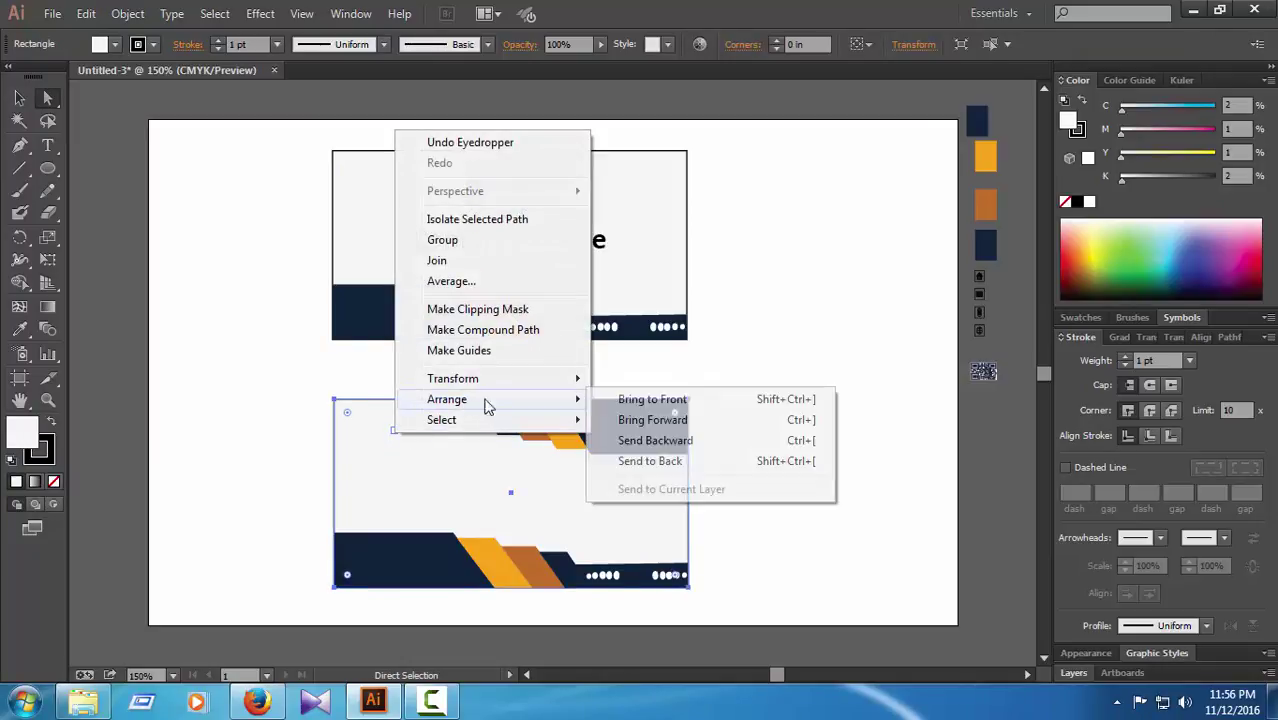
{"action": "left_click", "coordinate": [650, 401]}
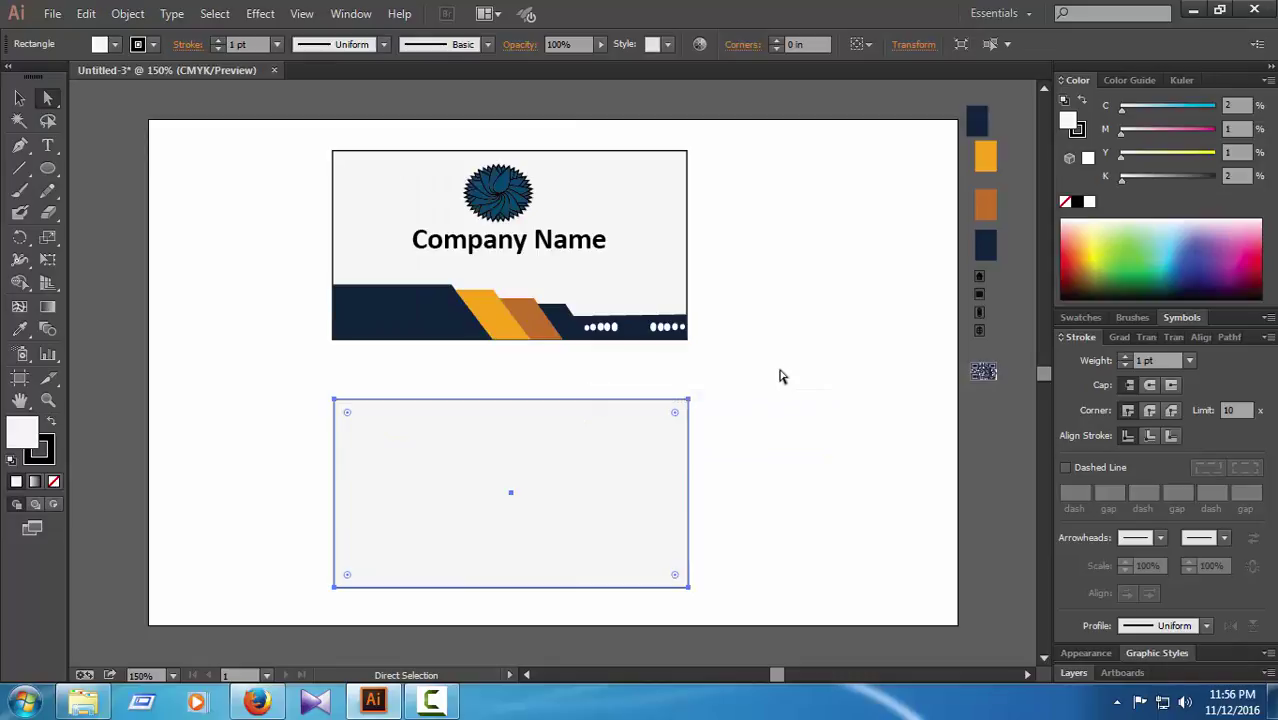
{"action": "key", "text": "ctrl+z"}
{"action": "left_click", "coordinate": [838, 422]}
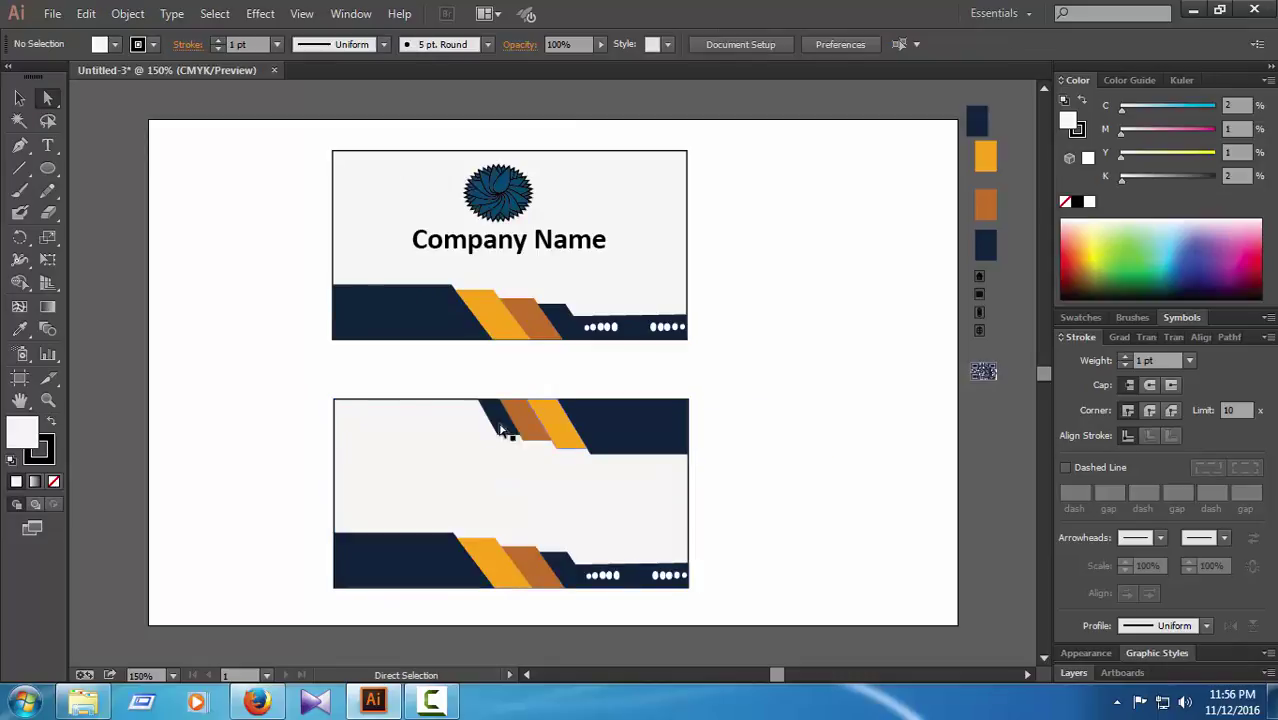
{"action": "left_click", "coordinate": [405, 439]}
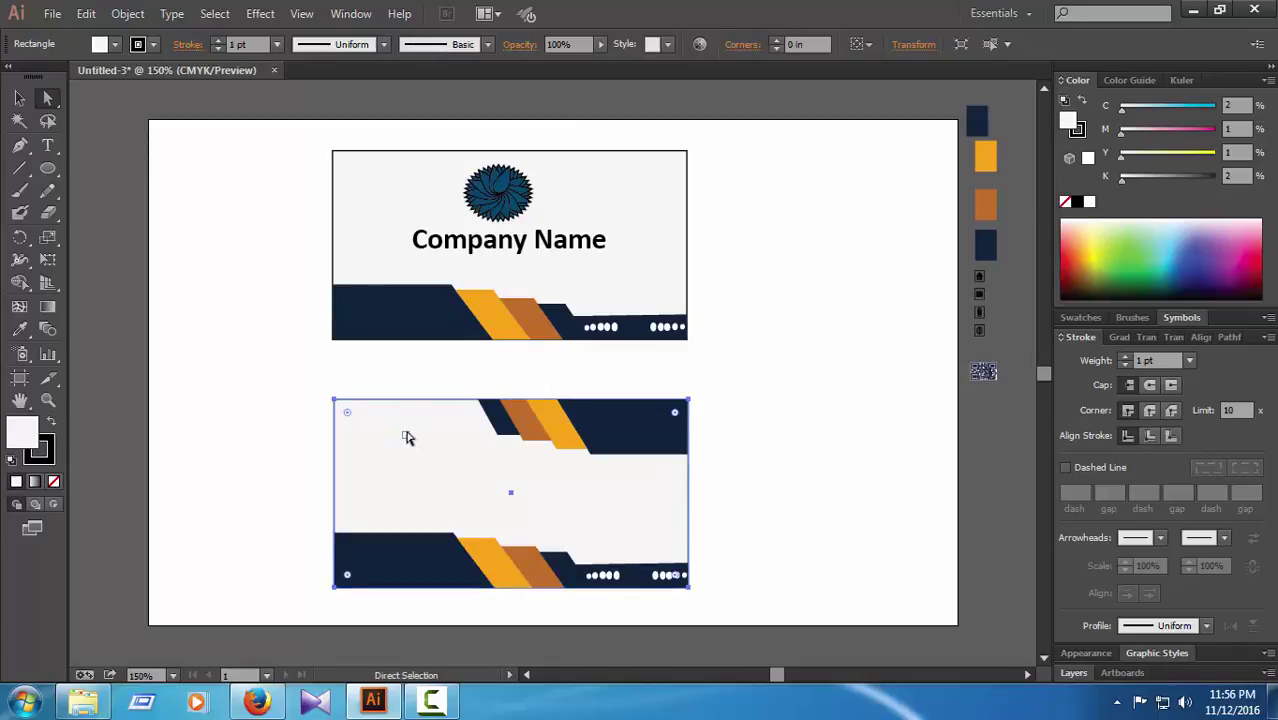
{"action": "left_click", "coordinate": [872, 424]}
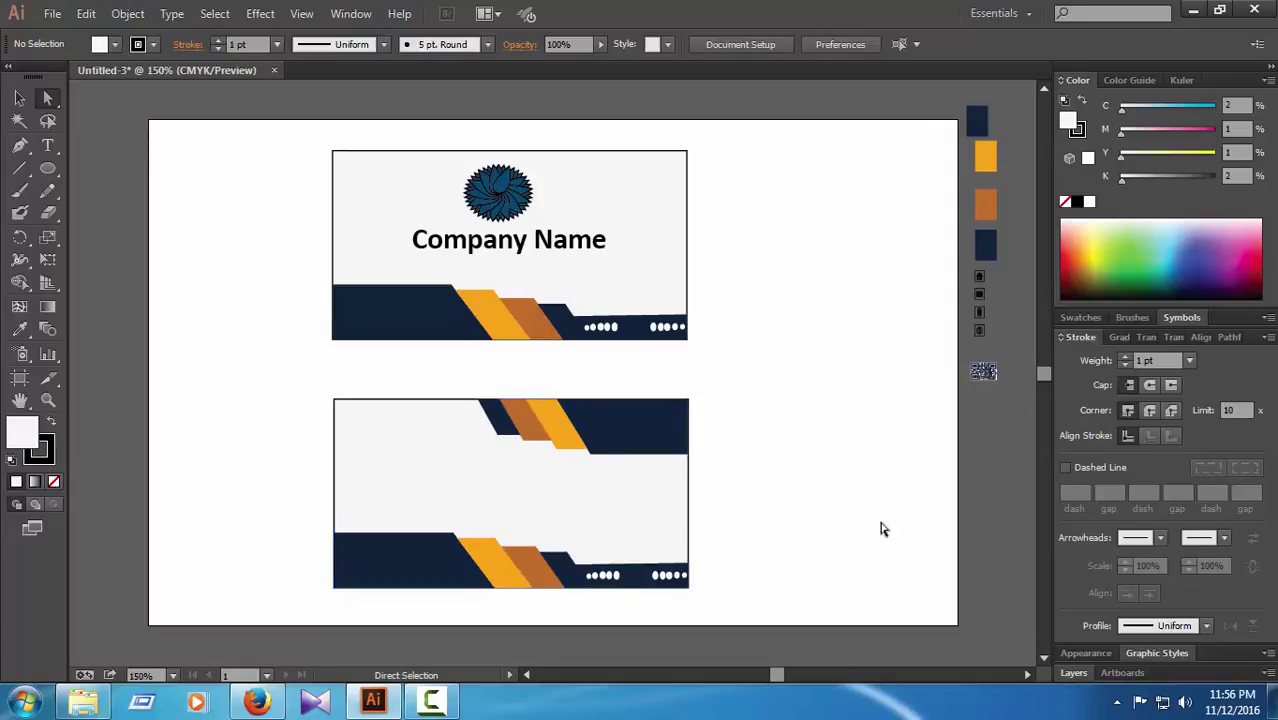
Step: Try dragging the person icon off the card, undoing each attempt
{"action": "left_click", "coordinate": [417, 525]}
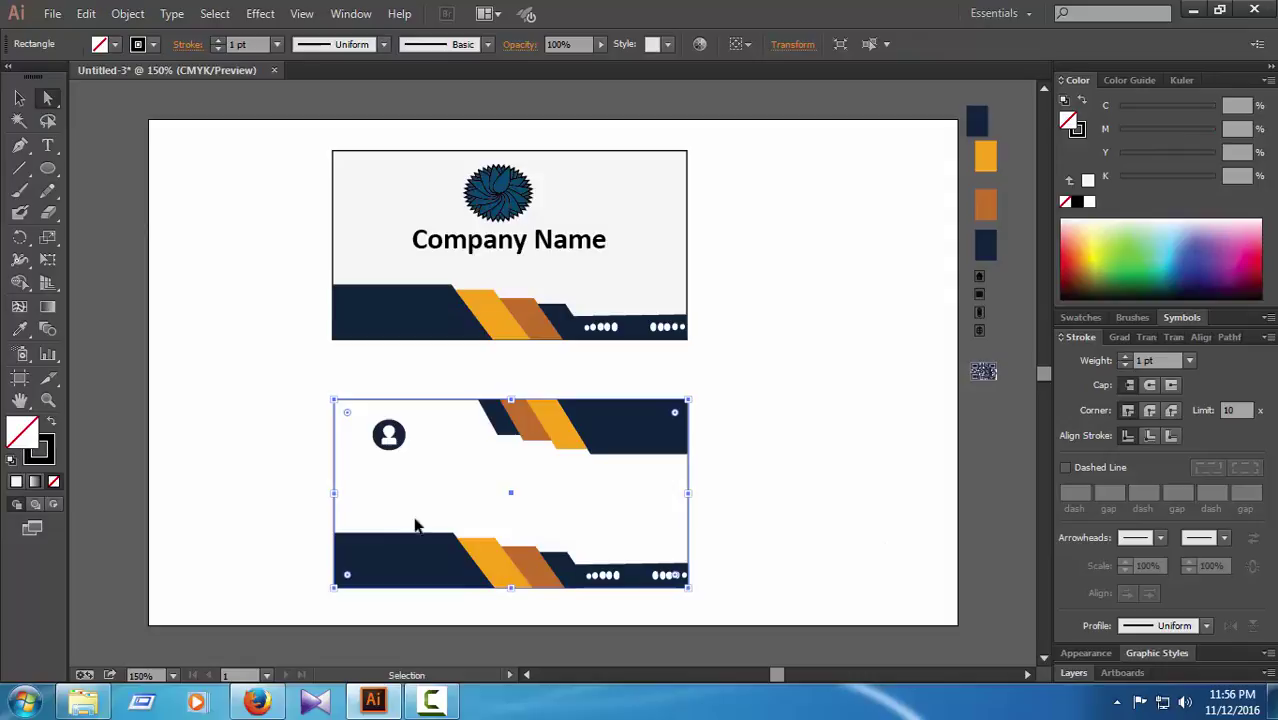
{"action": "left_click", "coordinate": [401, 437]}
{"action": "left_click_drag", "start_coordinate": [401, 436], "coordinate": [827, 365]}
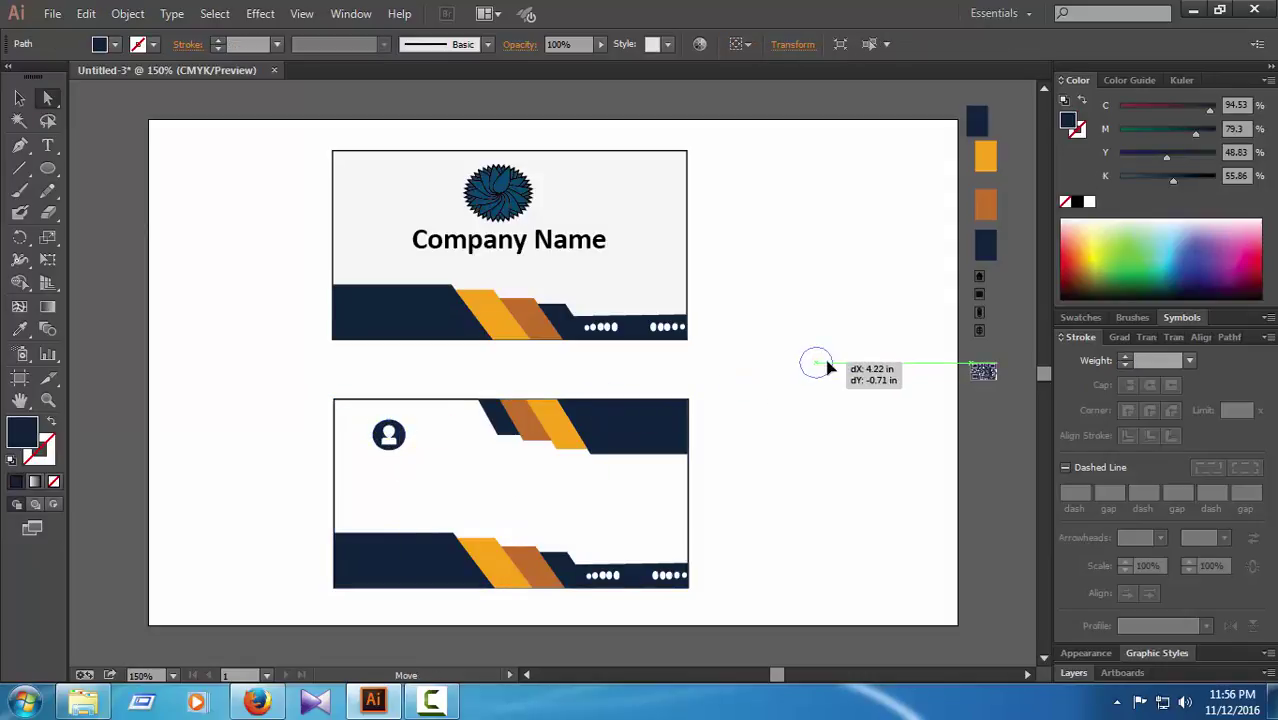
{"action": "left_click", "coordinate": [887, 462]}
{"action": "key", "text": "ctrl+z"}
{"action": "key", "text": "ctrl+z"}
{"action": "key", "text": "a"}
{"action": "left_click", "coordinate": [392, 433]}
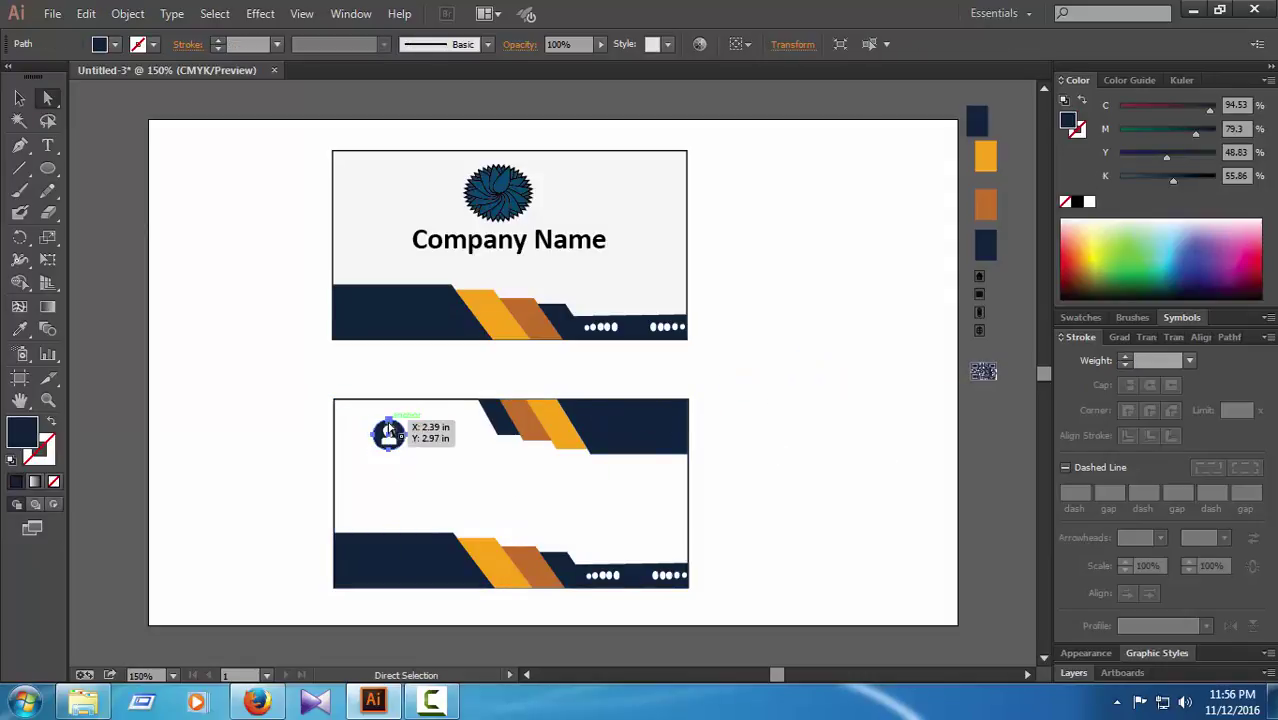
{"action": "left_click", "coordinate": [20, 97]}
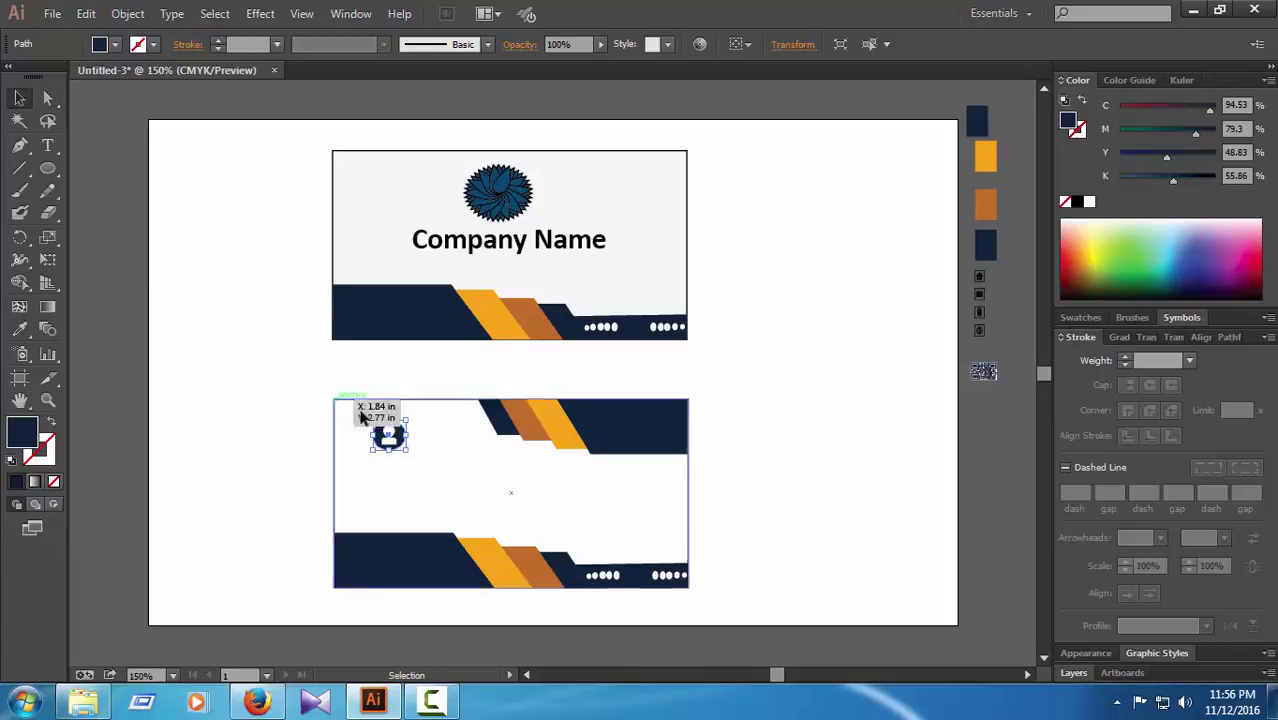
{"action": "left_click_drag", "start_coordinate": [390, 434], "coordinate": [813, 371]}
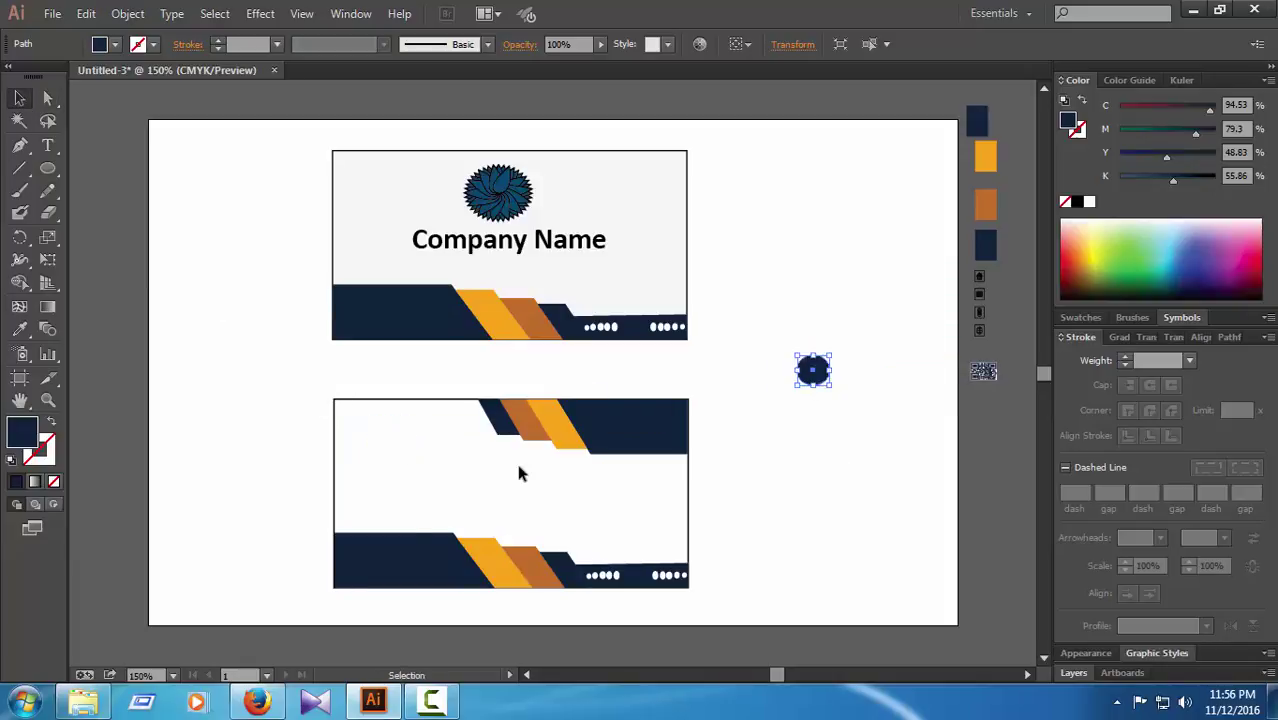
{"action": "key", "text": "ctrl+z"}
{"action": "left_click", "coordinate": [742, 479]}
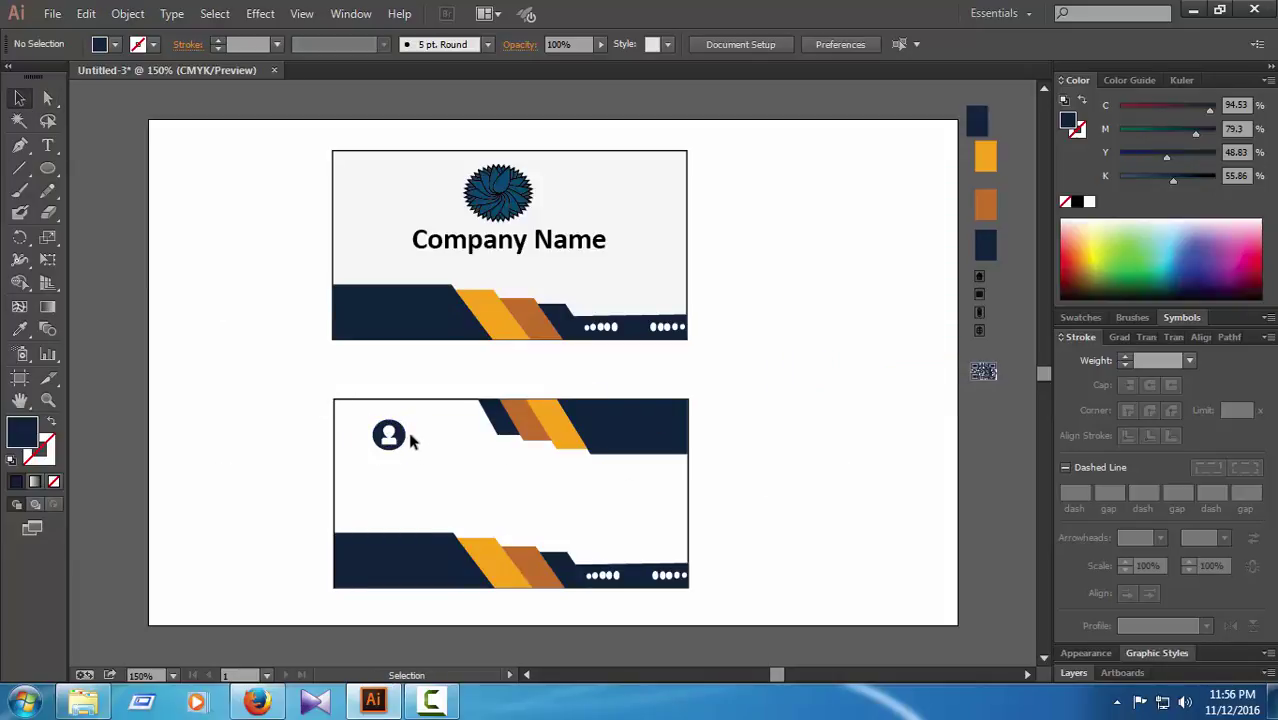
Step: Undo an accidental stretch of the icon's points and reselect the icon group
{"action": "left_click", "coordinate": [405, 437]}
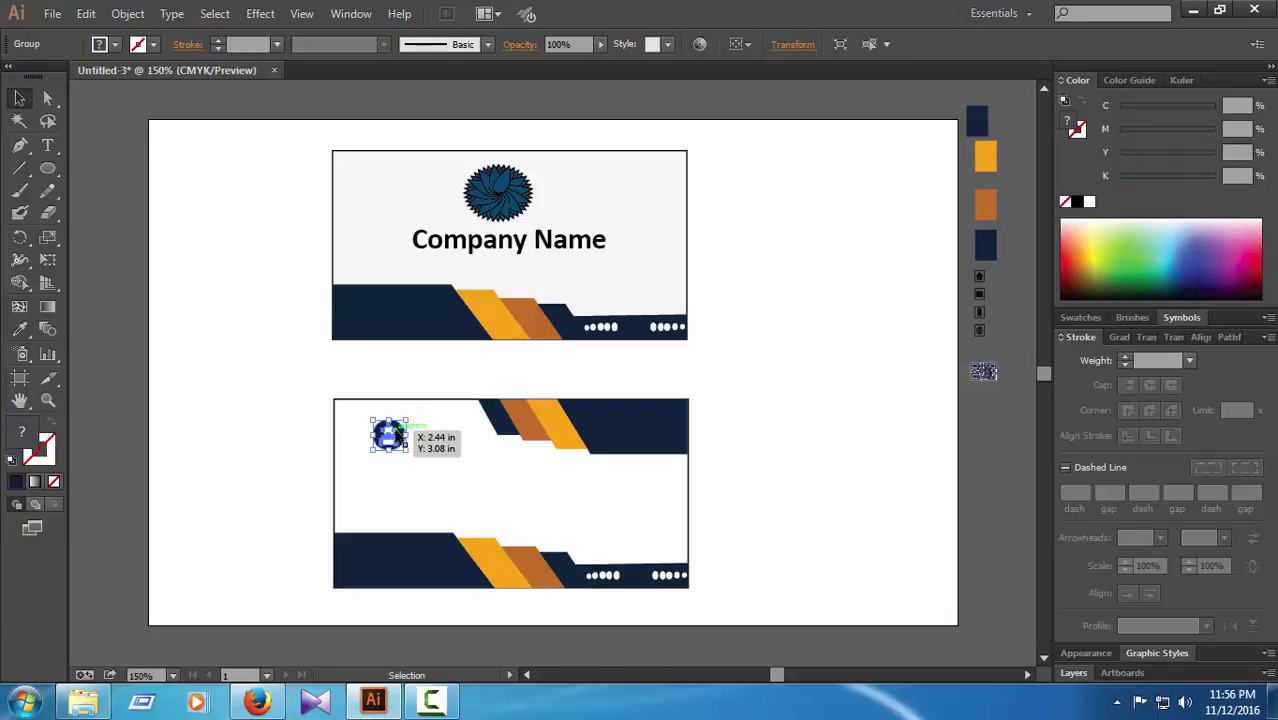
{"action": "left_click", "coordinate": [408, 437], "text": "ctrl"}
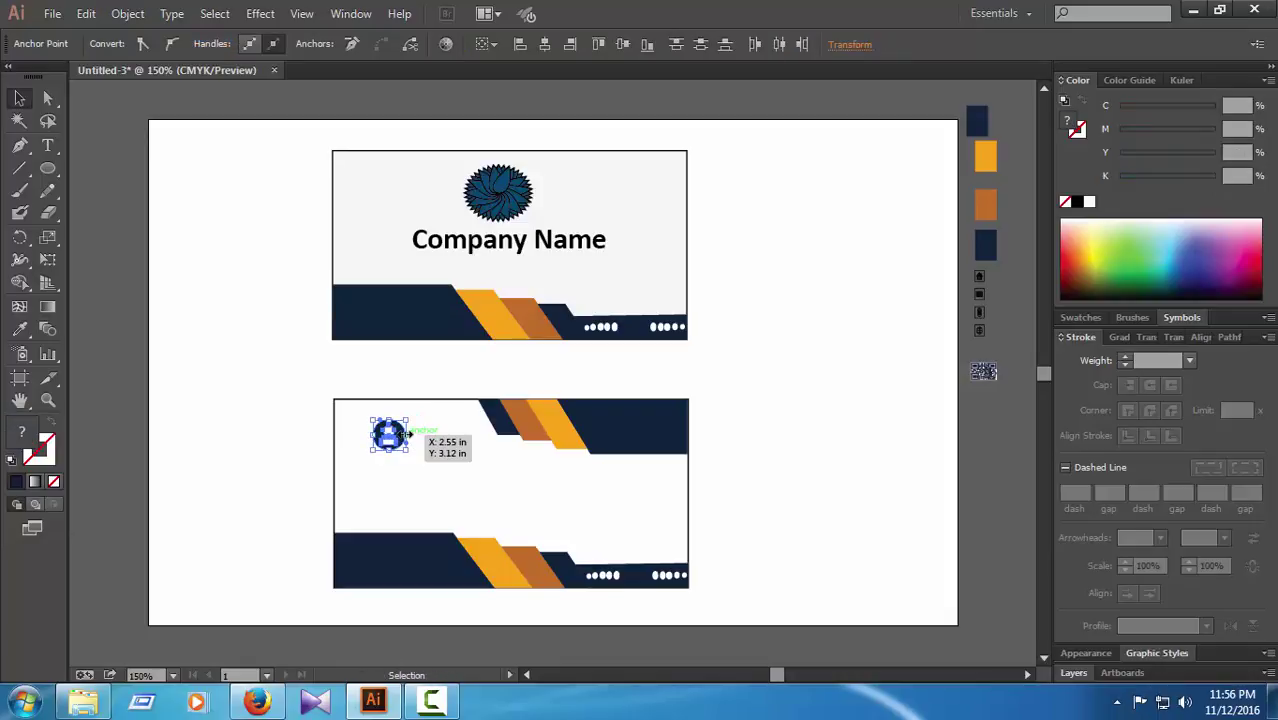
{"action": "left_click_drag", "start_coordinate": [408, 440], "coordinate": [828, 415]}
{"action": "key", "text": "ctrl+z"}
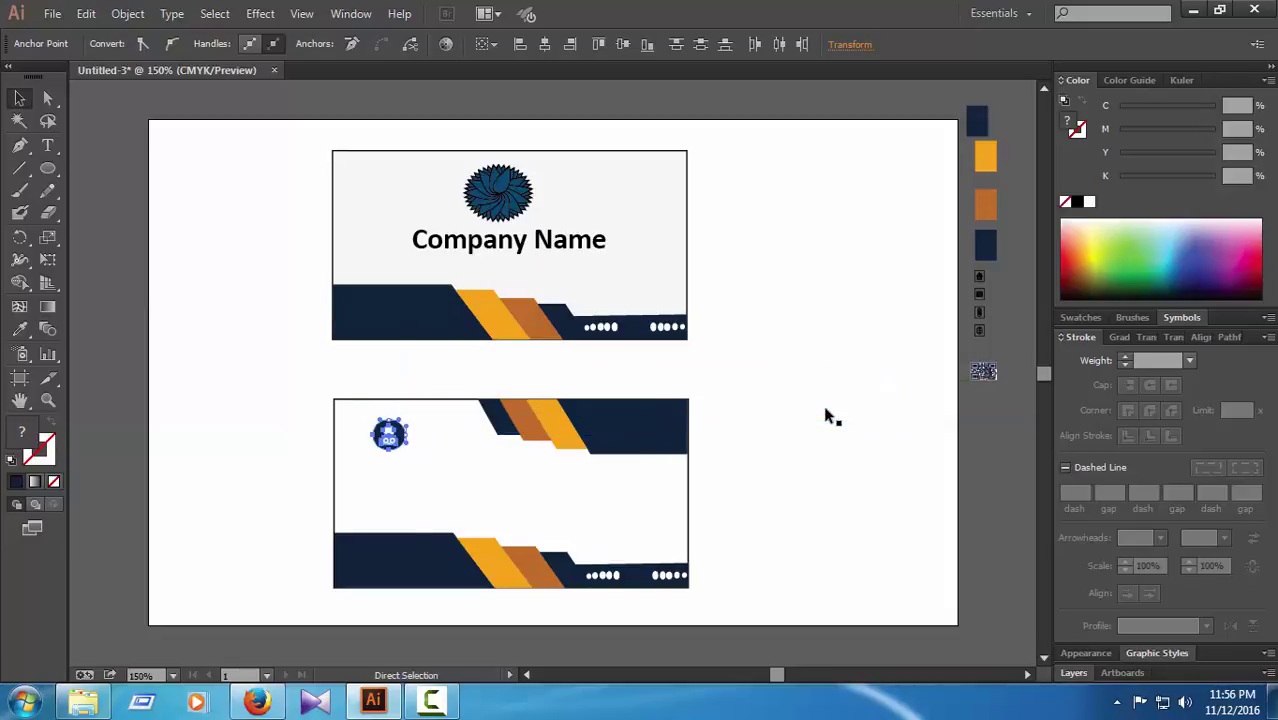
{"action": "left_click", "coordinate": [423, 427]}
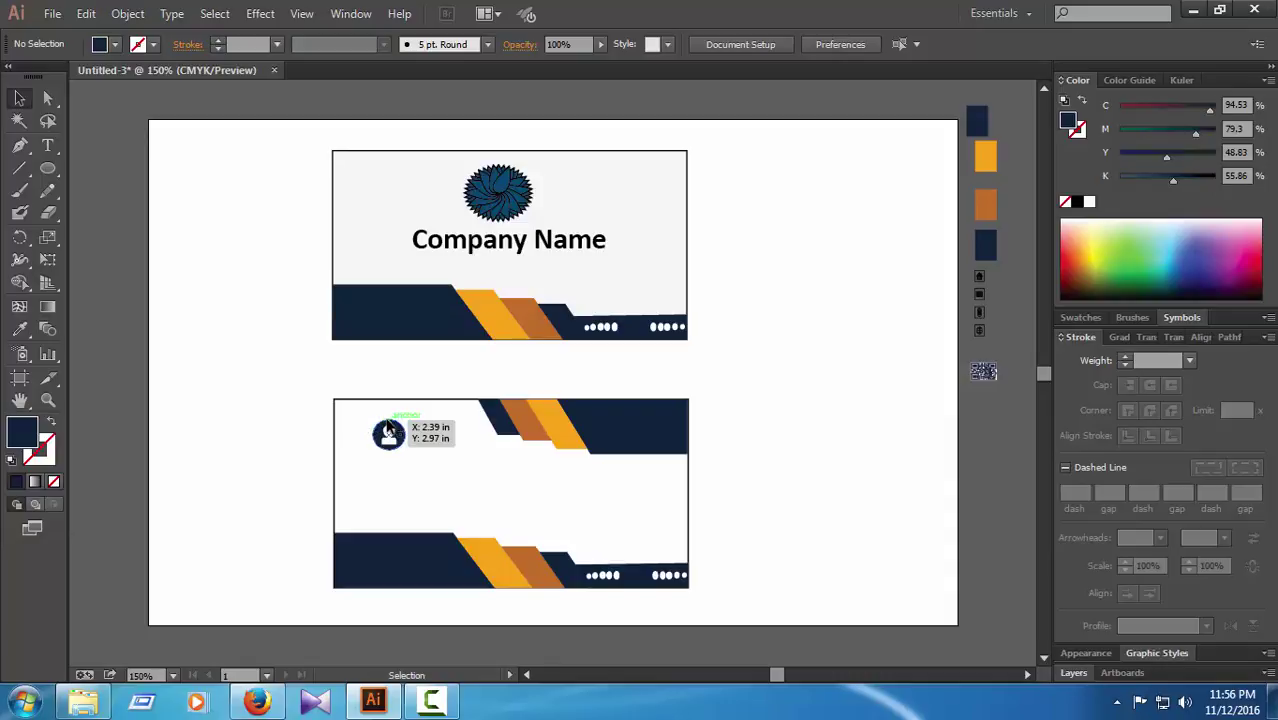
{"action": "left_click", "coordinate": [390, 432]}
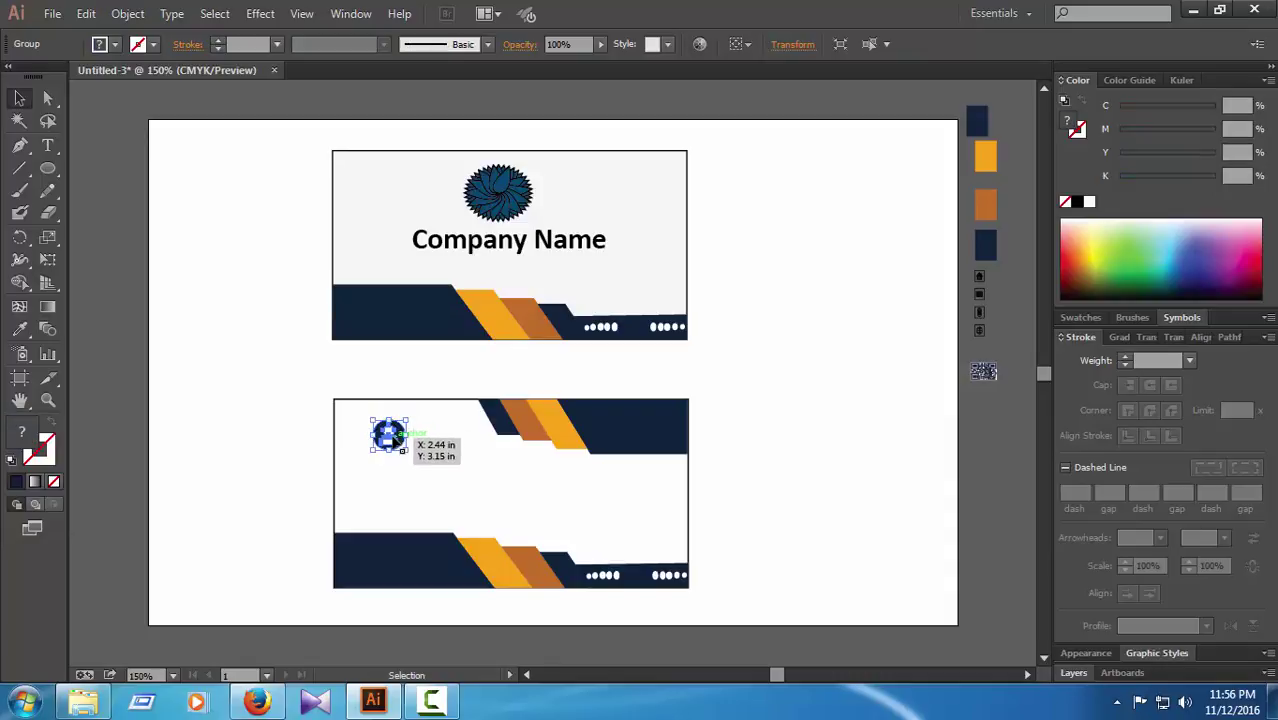
{"action": "right_click", "coordinate": [393, 436]}
{"action": "left_click", "coordinate": [848, 491]}
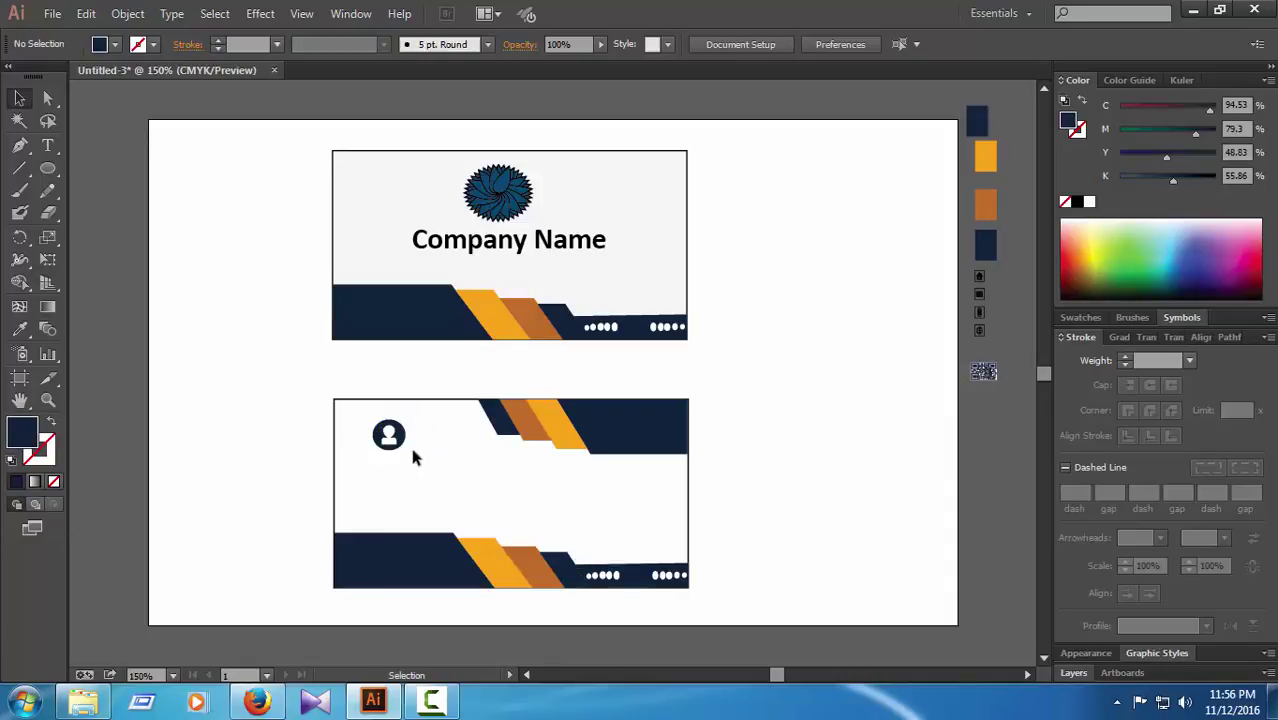
Step: Move the user icon beside the artboard, then drag it onto the back card's top-left
{"action": "left_click", "coordinate": [391, 435]}
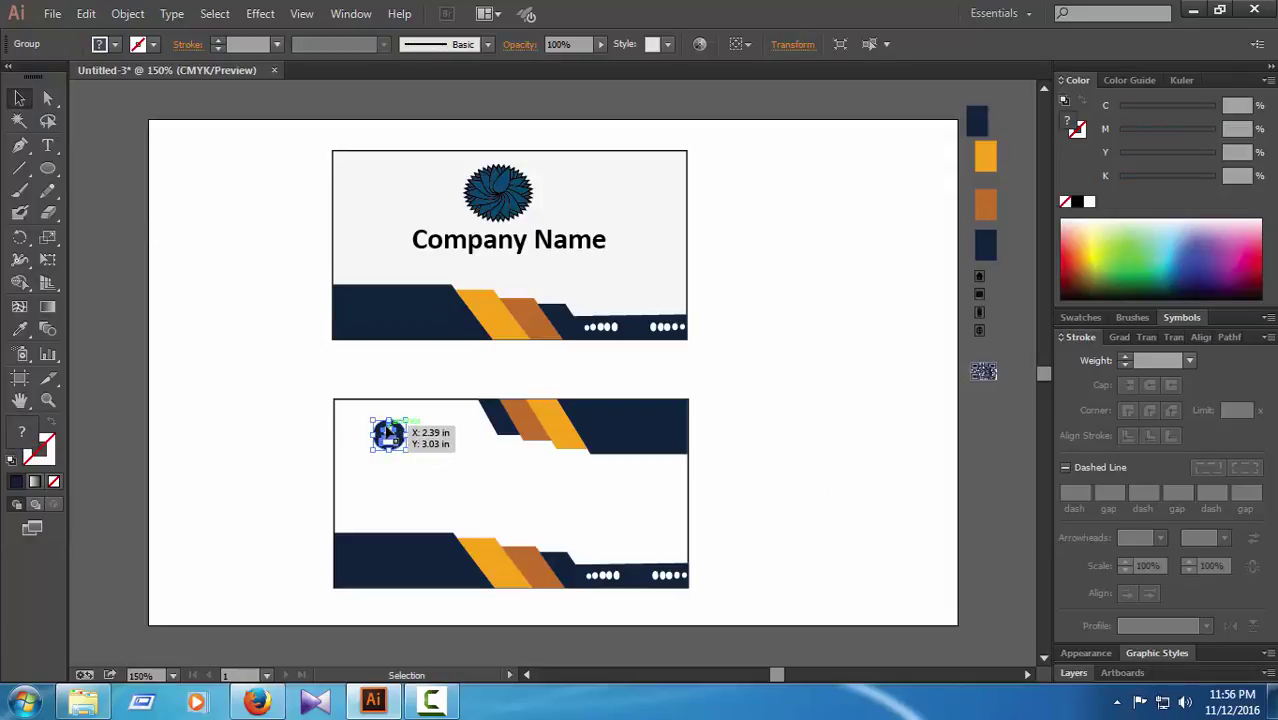
{"action": "left_click_drag", "start_coordinate": [388, 432], "coordinate": [876, 365]}
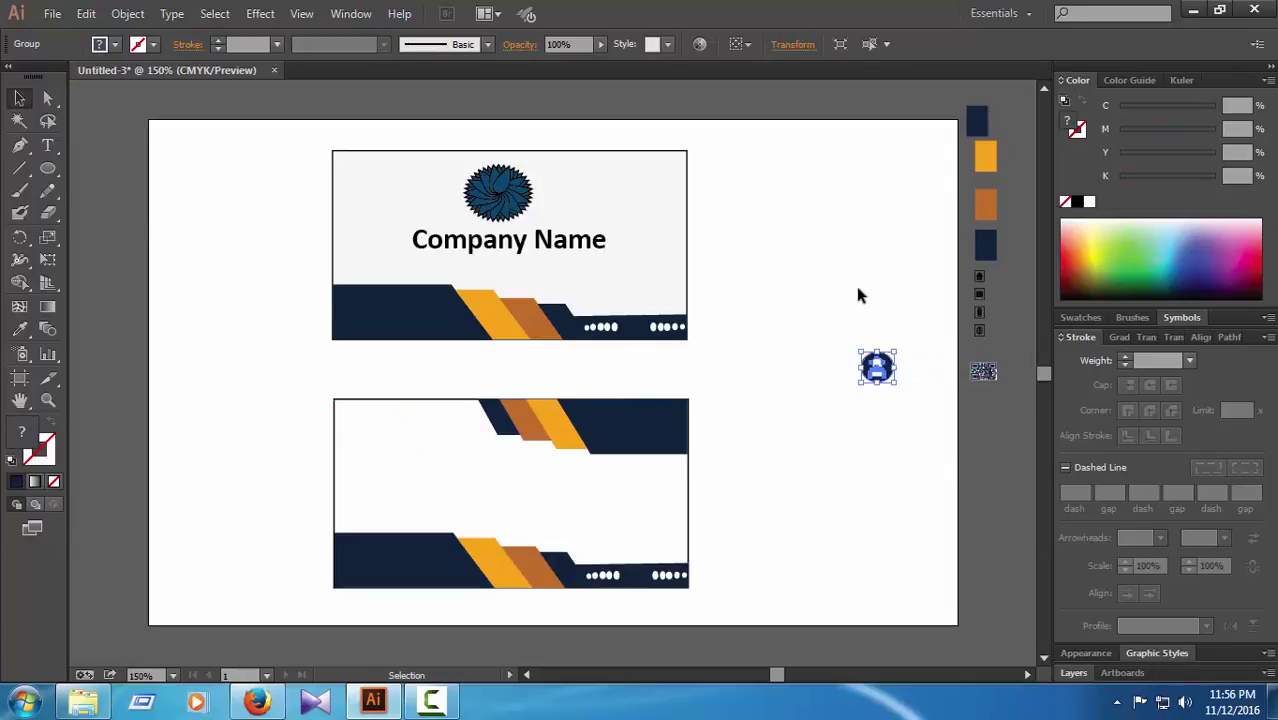
{"action": "left_click", "coordinate": [855, 285]}
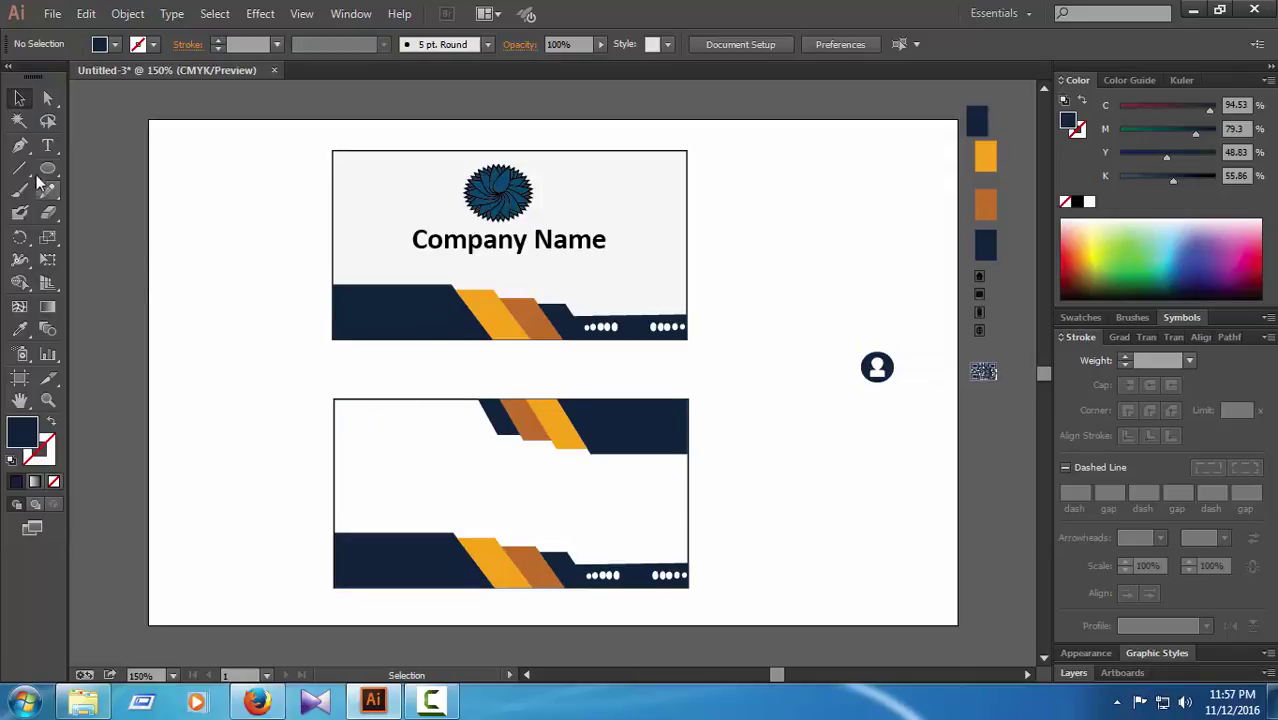
{"action": "left_click", "coordinate": [402, 401]}
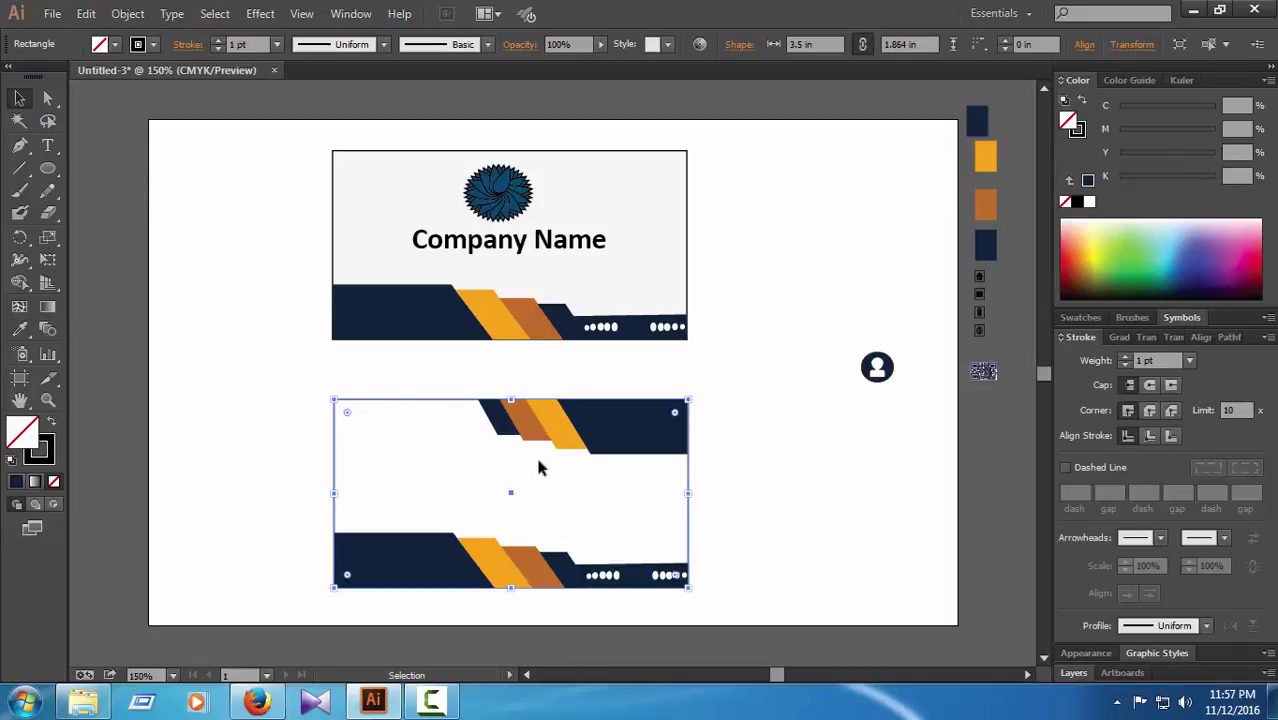
{"action": "left_click", "coordinate": [822, 480]}
{"action": "left_click_drag", "start_coordinate": [826, 410], "coordinate": [826, 410]}
{"action": "left_click_drag", "start_coordinate": [875, 368], "coordinate": [387, 427]}
{"action": "left_click", "coordinate": [755, 481]}
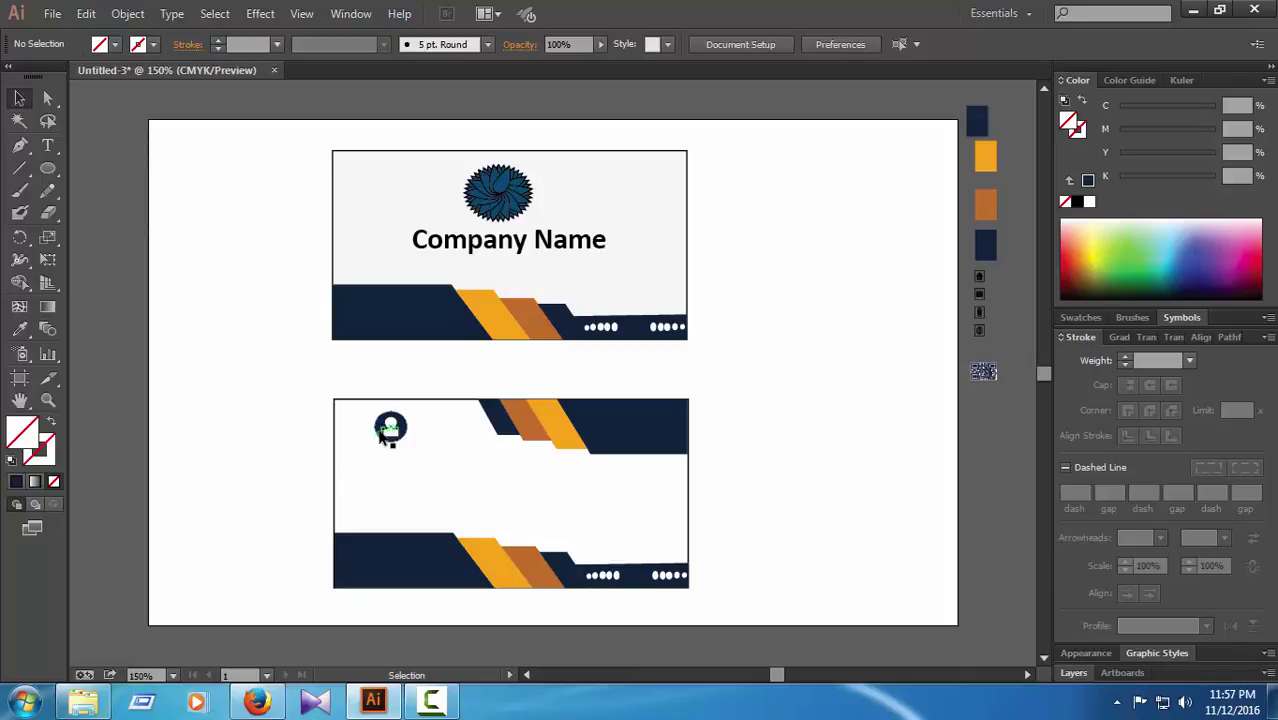
Step: Nudge the user icon several steps down and right with the arrow keys
{"action": "left_click", "coordinate": [411, 425]}
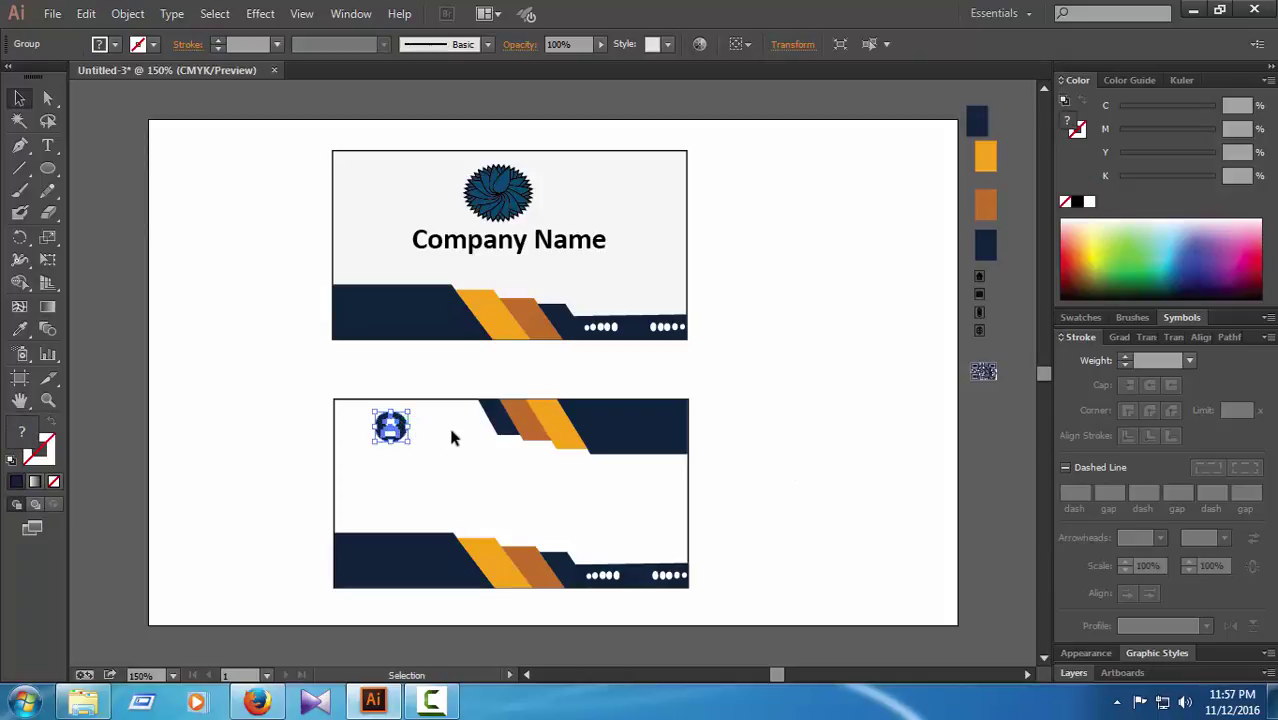
{"action": "key", "text": "Down"}
{"action": "key", "text": "Right"}
{"action": "key", "text": "Down"}
{"action": "key", "text": "Right"}
{"action": "key", "text": "Down"}
{"action": "key", "text": "Down"}
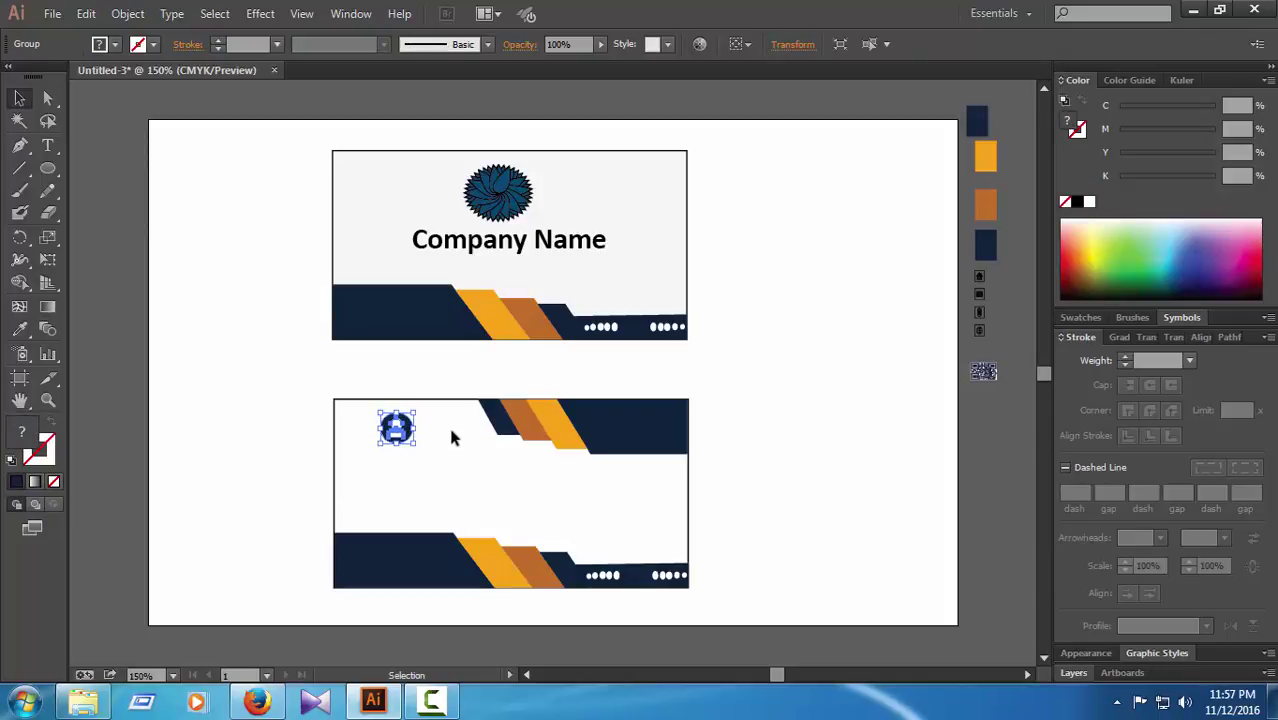
{"action": "key", "text": "Down"}
{"action": "key", "text": "Right"}
{"action": "key", "text": "Down"}
{"action": "key", "text": "Down"}
{"action": "key", "text": "Right"}
{"action": "key", "text": "Down"}
{"action": "key", "text": "Down"}
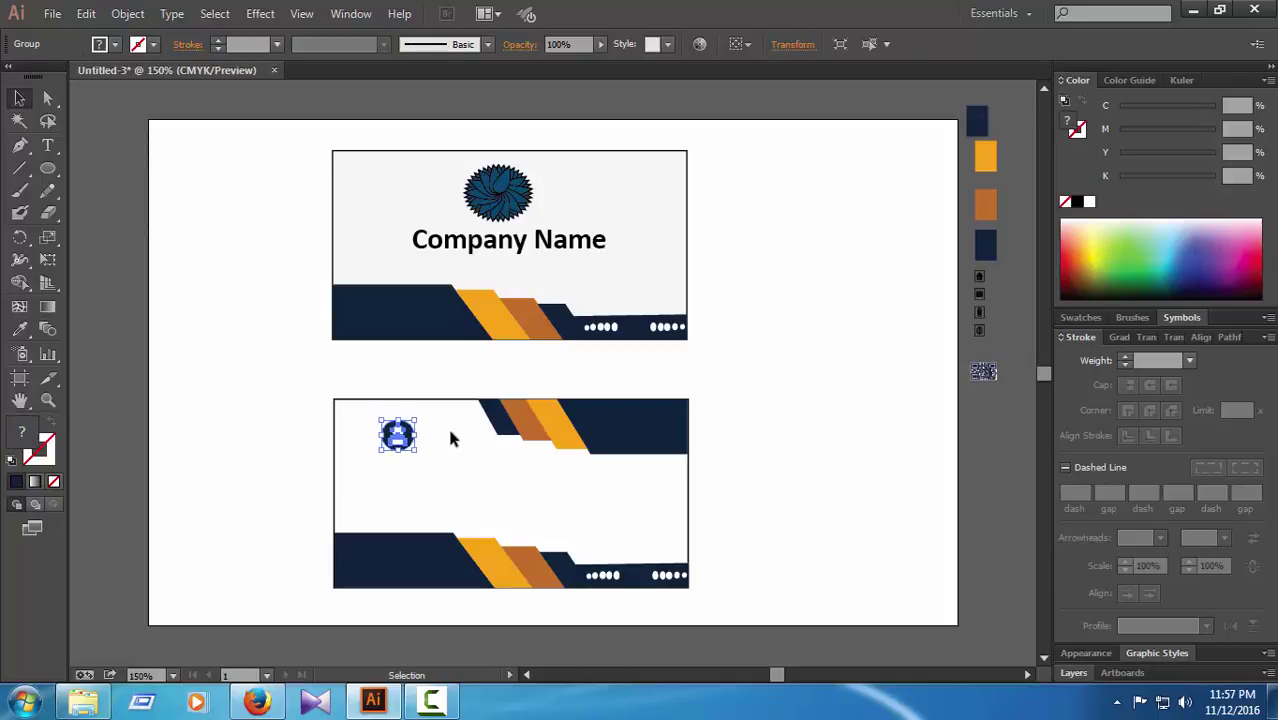
{"action": "key", "text": "Down"}
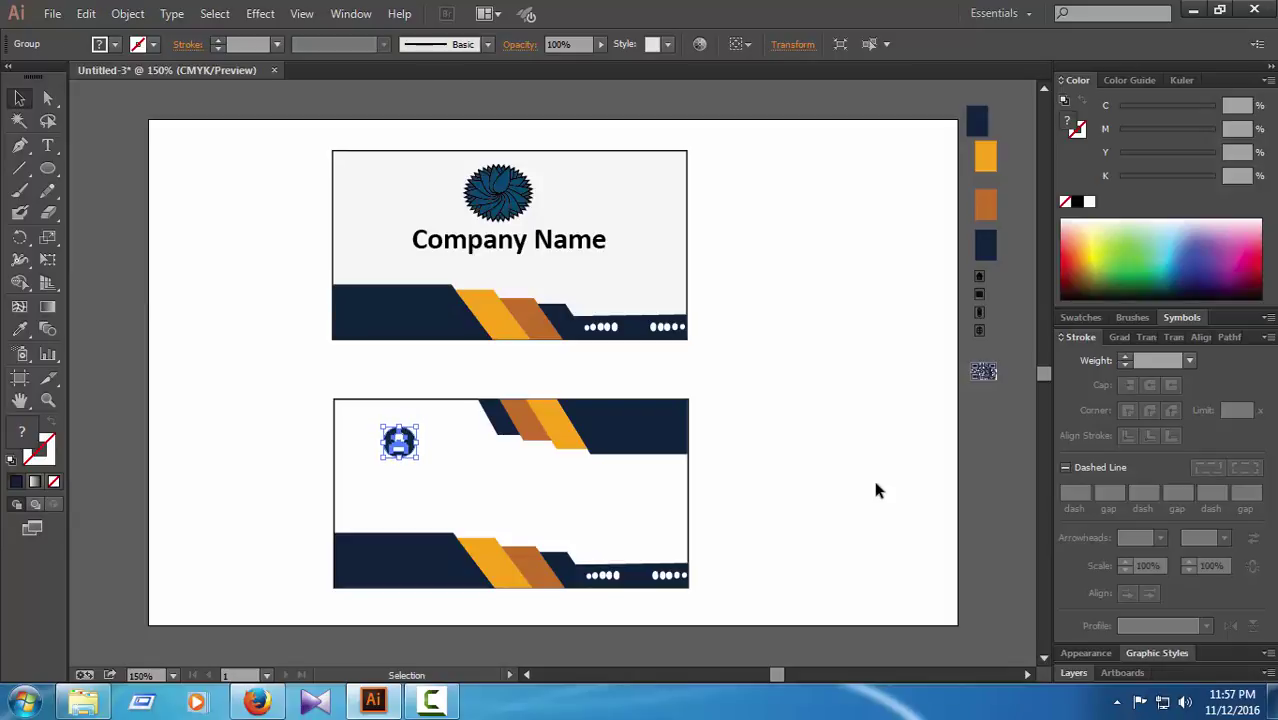
Step: Type the cardholder's name as a new text line below the user icon
{"action": "left_click", "coordinate": [876, 490]}
{"action": "left_click", "coordinate": [47, 145]}
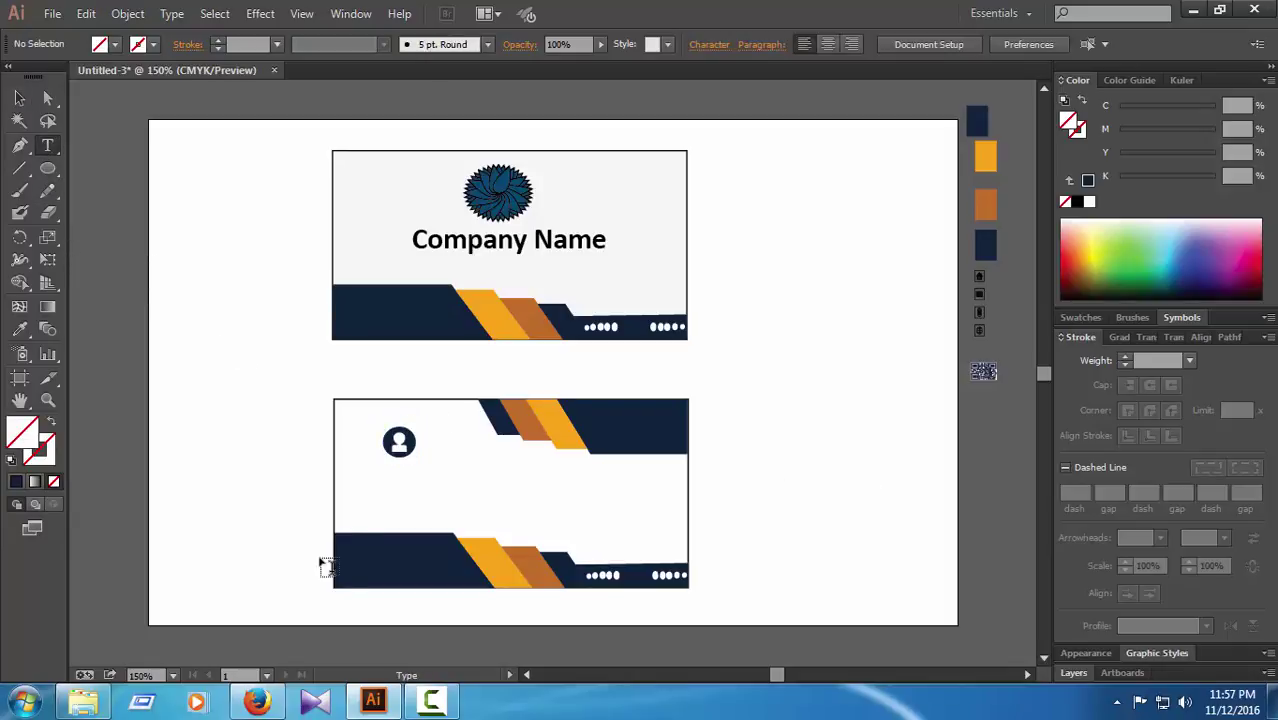
{"action": "left_click", "coordinate": [361, 495]}
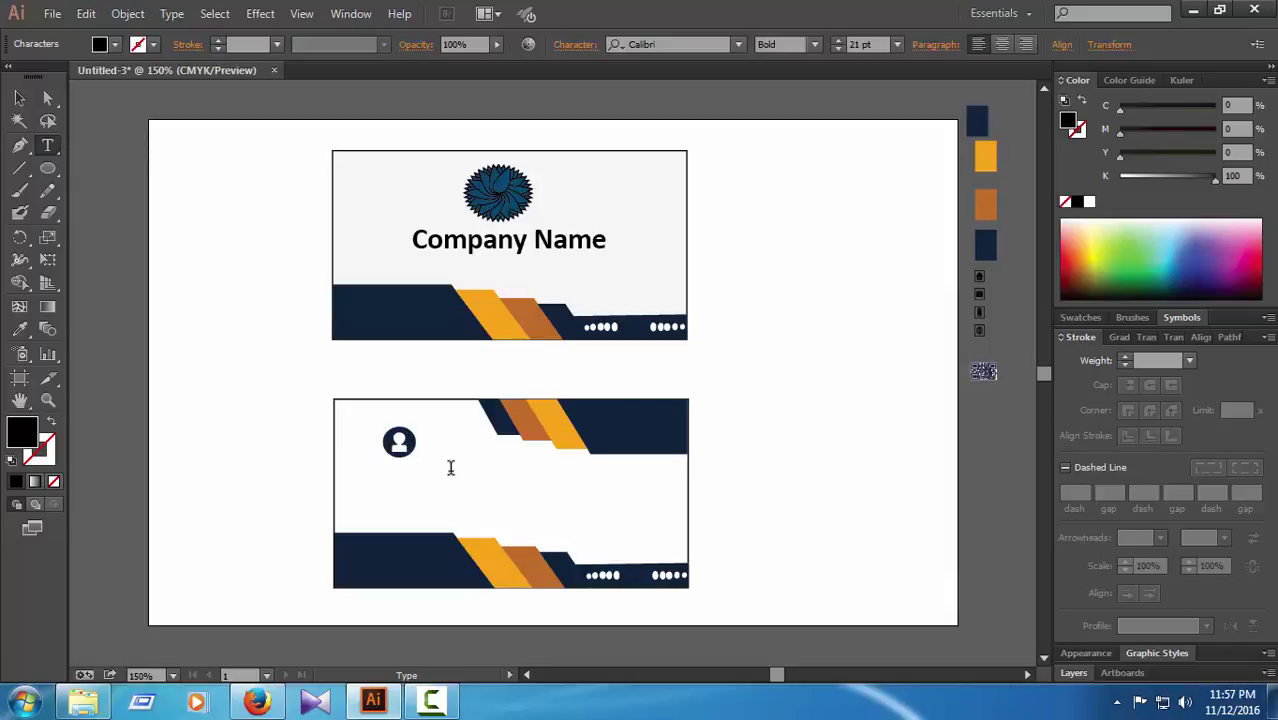
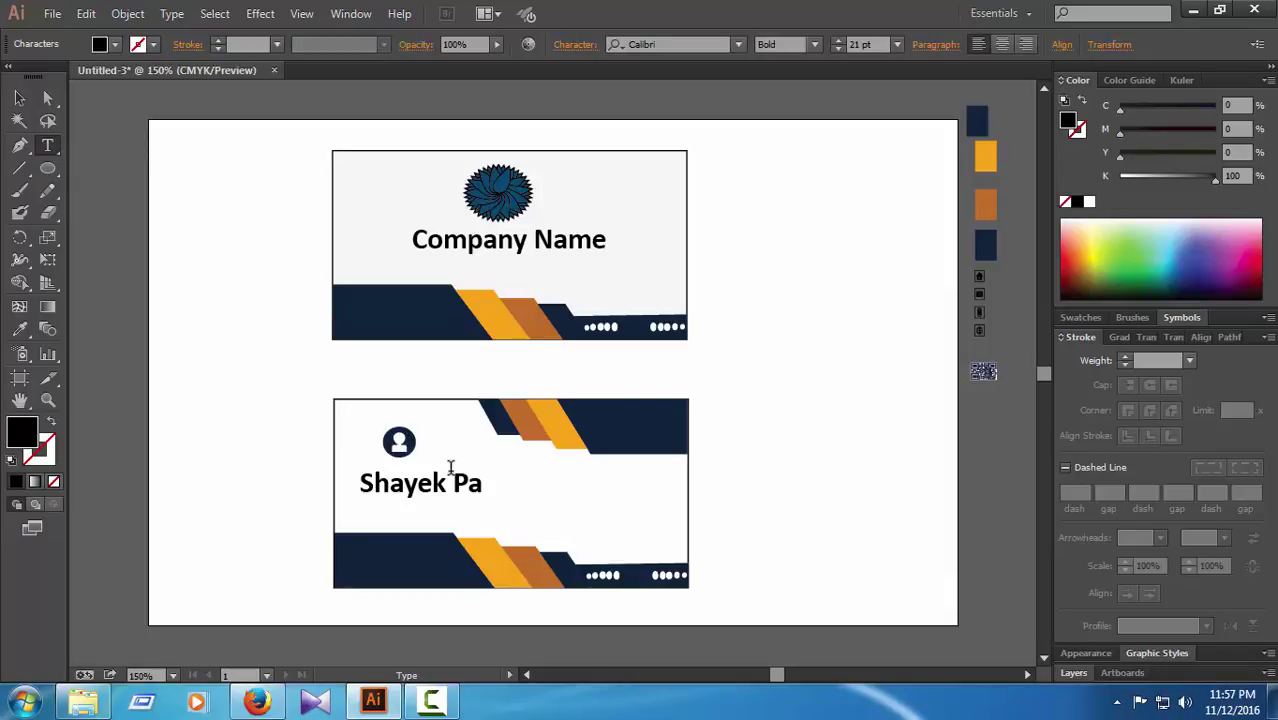
{"action": "key", "text": "ctrl+a"}
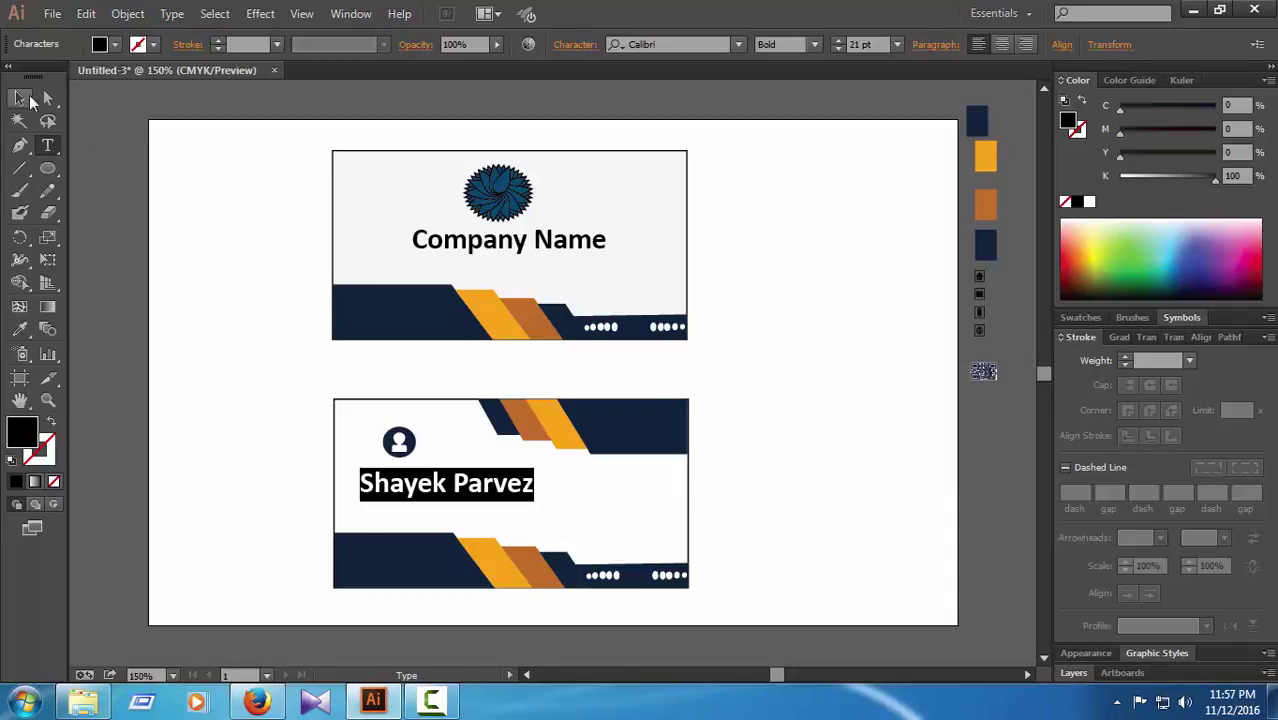
{"action": "left_click", "coordinate": [47, 97]}
{"action": "left_click", "coordinate": [692, 466]}
Step: Reduce the name to 16 pt and nudge it left and up into place
{"action": "left_click", "coordinate": [492, 494]}
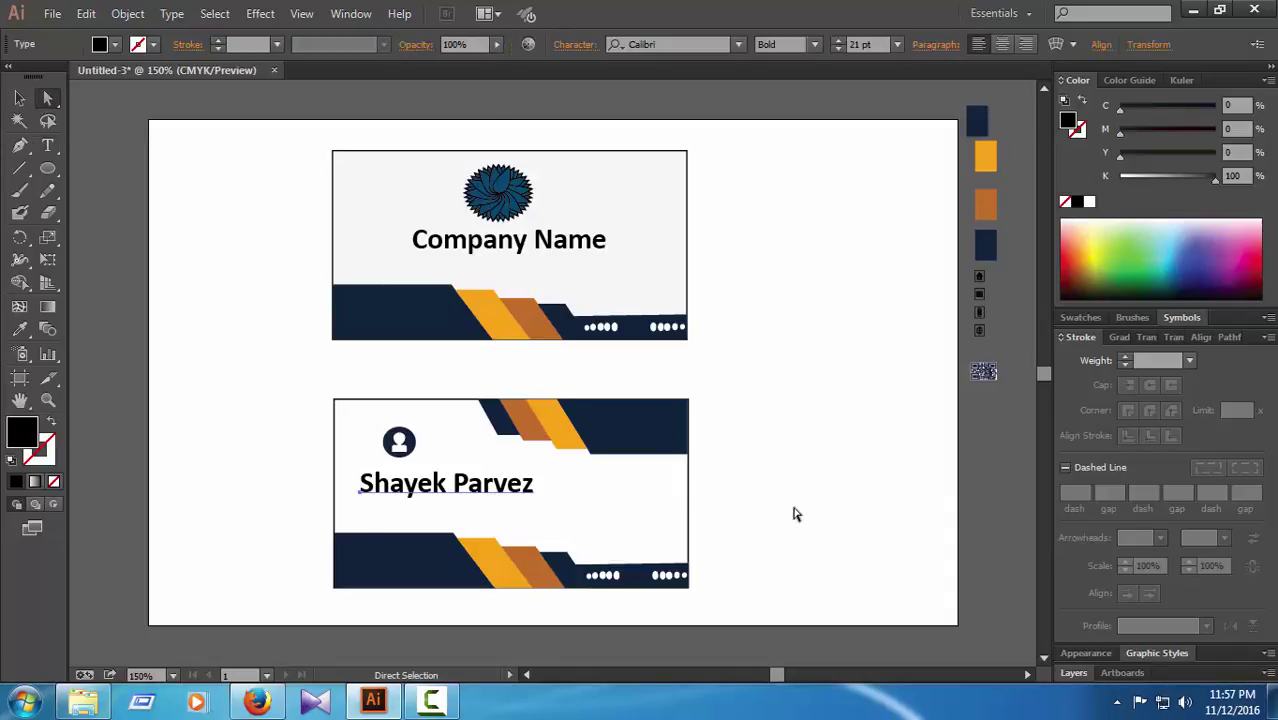
{"action": "key", "text": "Left"}
{"action": "key", "text": "Left"}
{"action": "key", "text": "Left"}
{"action": "key", "text": "Left"}
{"action": "key", "text": "Left"}
{"action": "key", "text": "Left"}
{"action": "key", "text": "Left"}
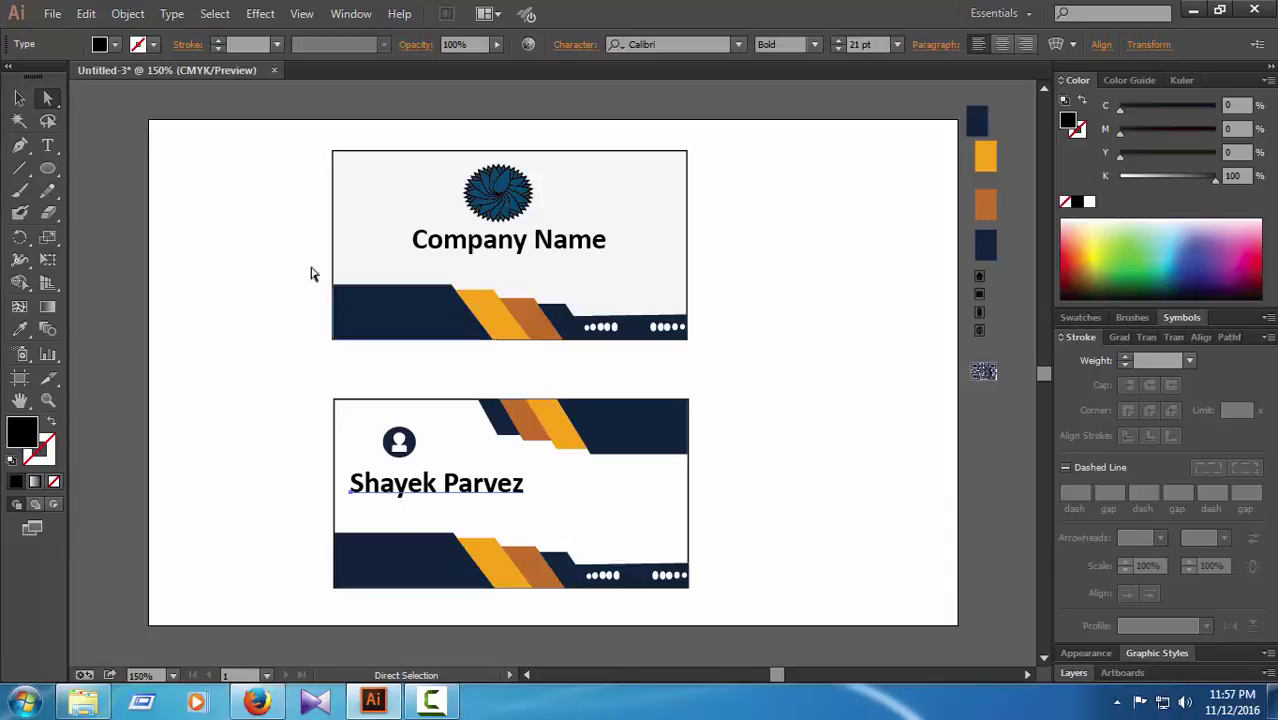
{"action": "left_click", "coordinate": [842, 50]}
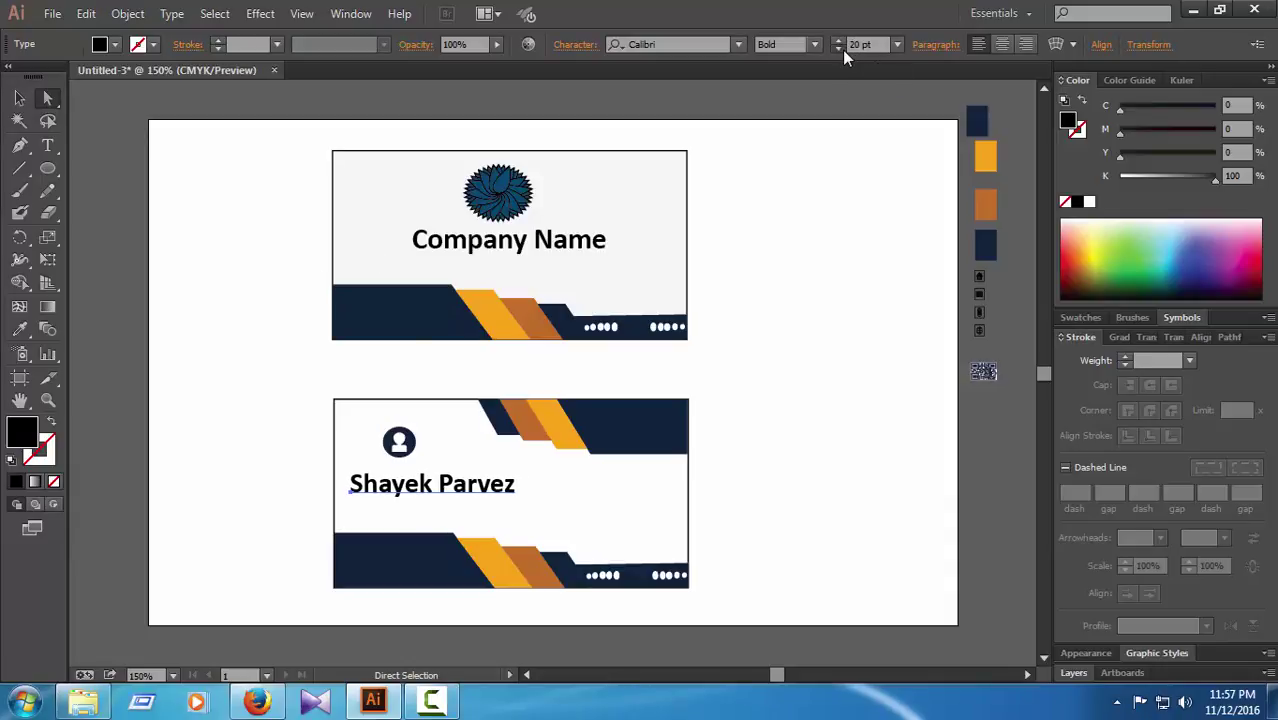
{"action": "left_click", "coordinate": [842, 50]}
{"action": "left_click", "coordinate": [842, 50]}
{"action": "left_click", "coordinate": [842, 50]}
{"action": "left_click", "coordinate": [842, 50]}
{"action": "key", "text": "Up"}
{"action": "key", "text": "Up"}
{"action": "key", "text": "Up"}
{"action": "key", "text": "Up"}
{"action": "key", "text": "Up"}
{"action": "key", "text": "Up"}
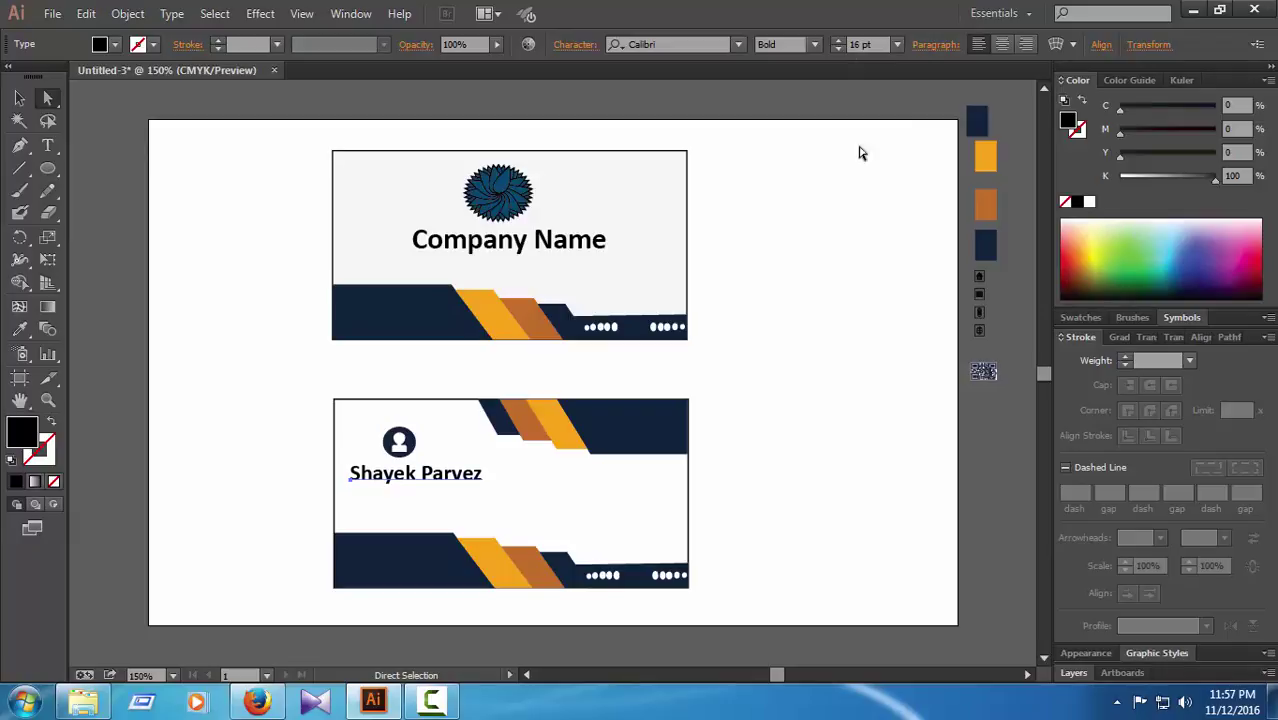
{"action": "left_click", "coordinate": [809, 328]}
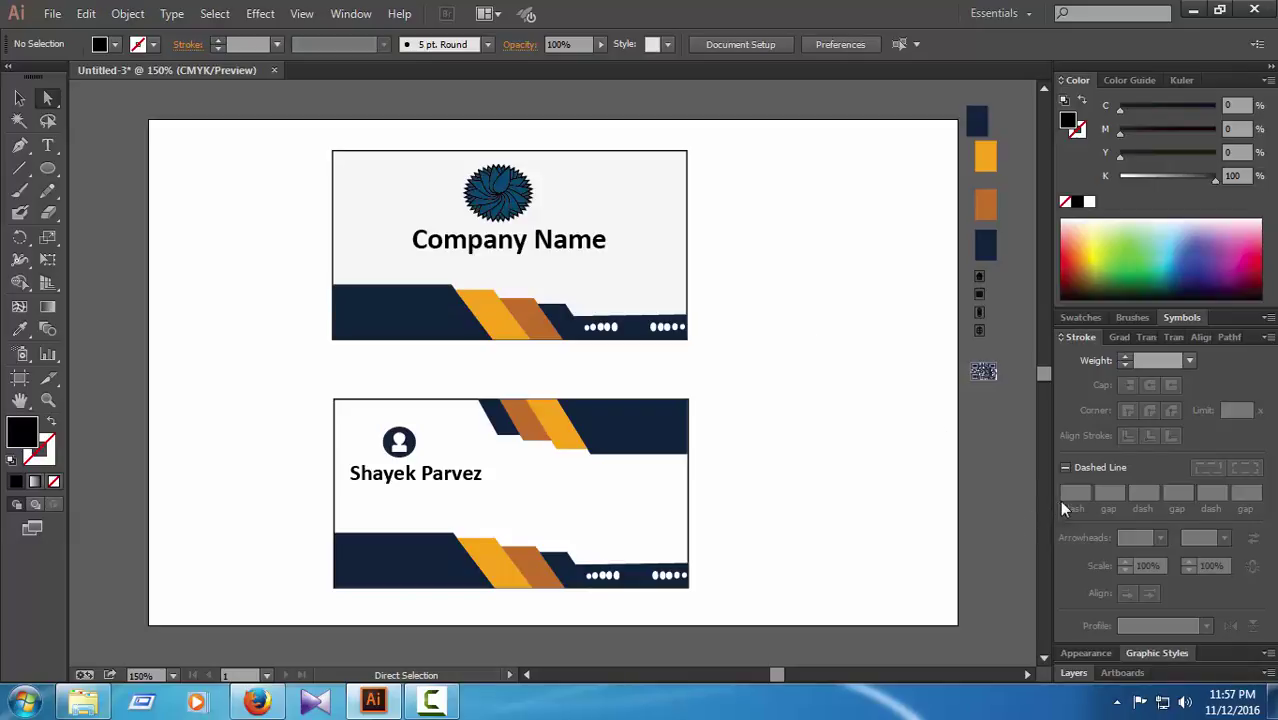
Step: Try moving the QR code onto the card, undoing the first placements
{"action": "left_click", "coordinate": [975, 396]}
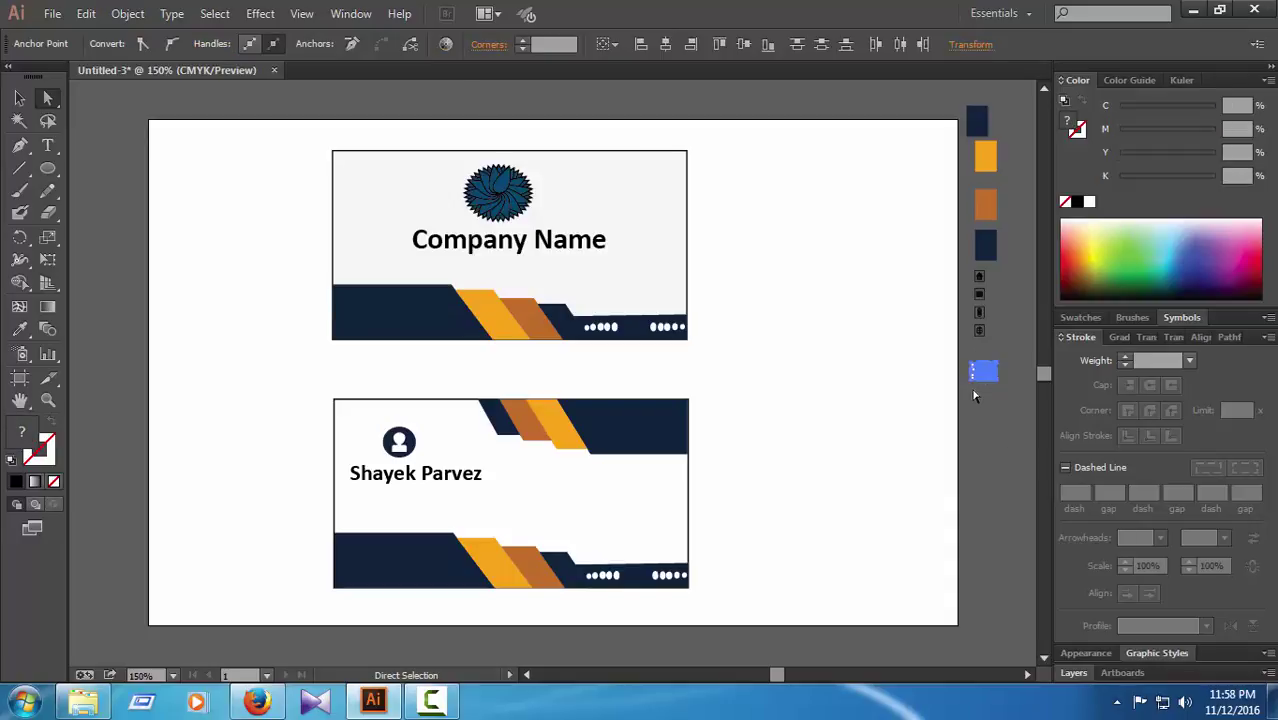
{"action": "mouse_move", "coordinate": [988, 380]}
{"action": "left_mouse_down"}
{"action": "mouse_move", "coordinate": [424, 518]}
{"action": "mouse_move", "coordinate": [462, 526]}
{"action": "mouse_move", "coordinate": [955, 370]}
{"action": "mouse_move", "coordinate": [985, 372]}
{"action": "left_mouse_up"}
{"action": "left_click", "coordinate": [19, 97]}
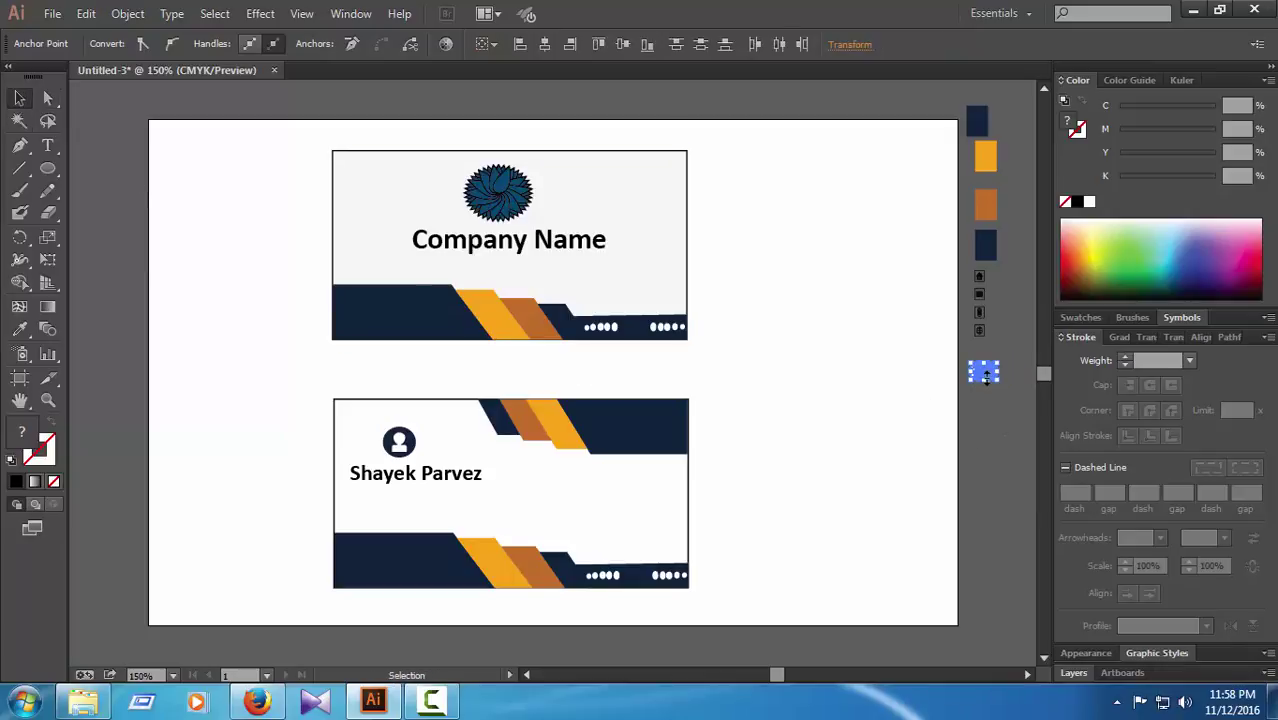
{"action": "mouse_move", "coordinate": [986, 375]}
{"action": "left_mouse_down"}
{"action": "mouse_move", "coordinate": [890, 386]}
{"action": "mouse_move", "coordinate": [414, 512]}
{"action": "mouse_move", "coordinate": [941, 402]}
{"action": "mouse_move", "coordinate": [963, 378]}
{"action": "left_mouse_up"}
{"action": "key", "text": "ctrl+z"}
{"action": "left_click", "coordinate": [985, 392]}
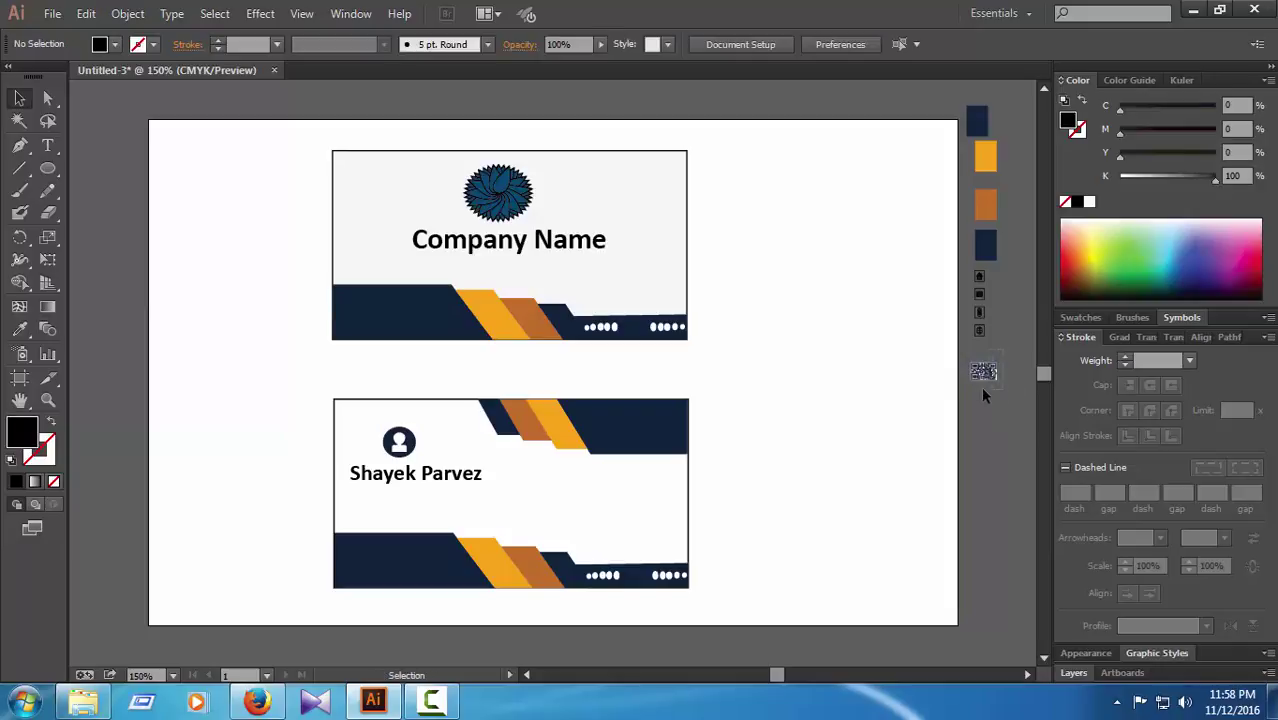
{"action": "left_click", "coordinate": [983, 375]}
{"action": "right_click", "coordinate": [983, 373]}
{"action": "left_click", "coordinate": [1013, 350]}
{"action": "left_click_drag", "start_coordinate": [965, 398], "coordinate": [368, 562]}
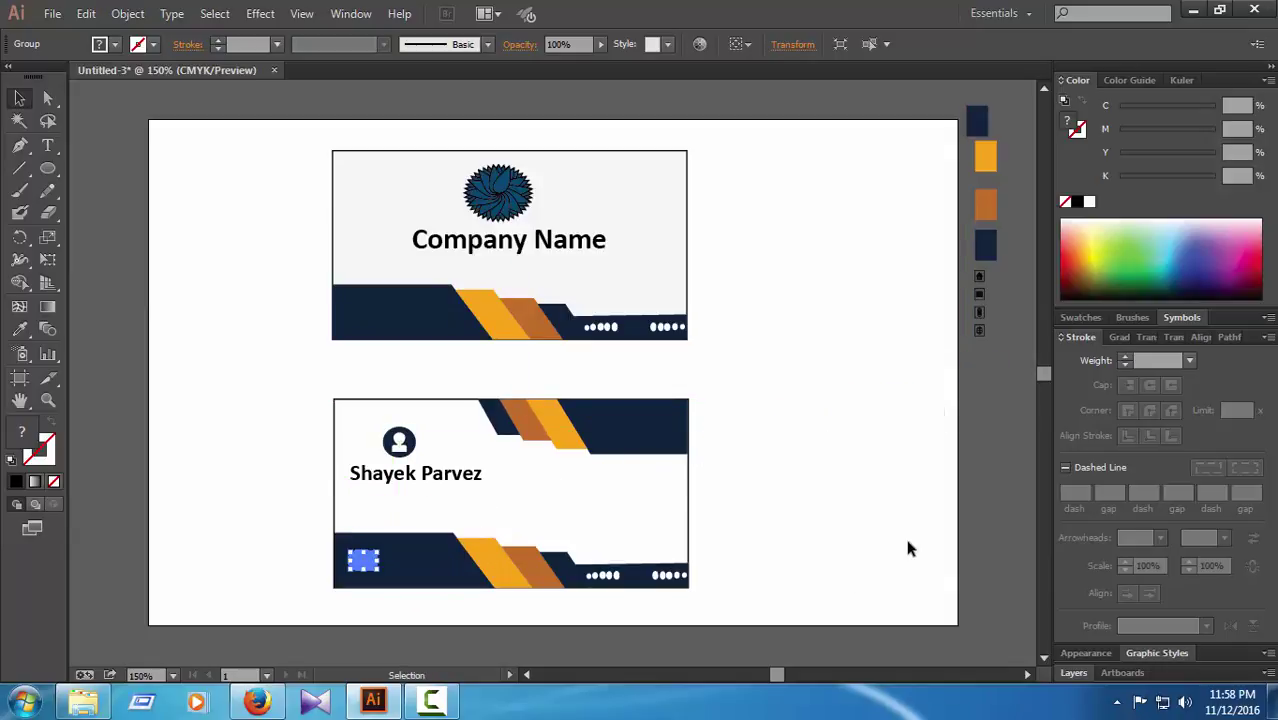
{"action": "left_click", "coordinate": [904, 534]}
{"action": "key", "text": "ctrl+z"}
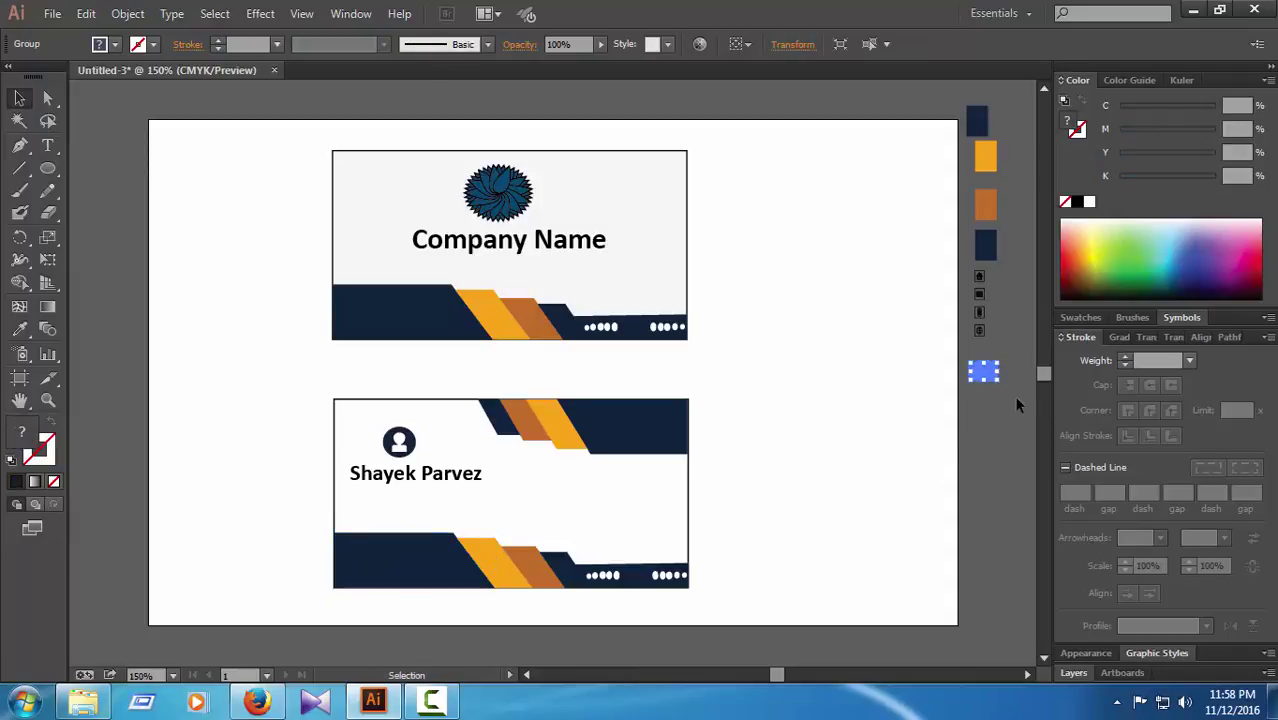
Step: Place the QR code in the back card's bottom-left, in front of the navy band
{"action": "left_click_drag", "start_coordinate": [992, 373], "coordinate": [418, 596]}
{"action": "left_click", "coordinate": [474, 612]}
{"action": "right_click", "coordinate": [418, 596]}
{"action": "mouse_move", "coordinate": [590, 557]}
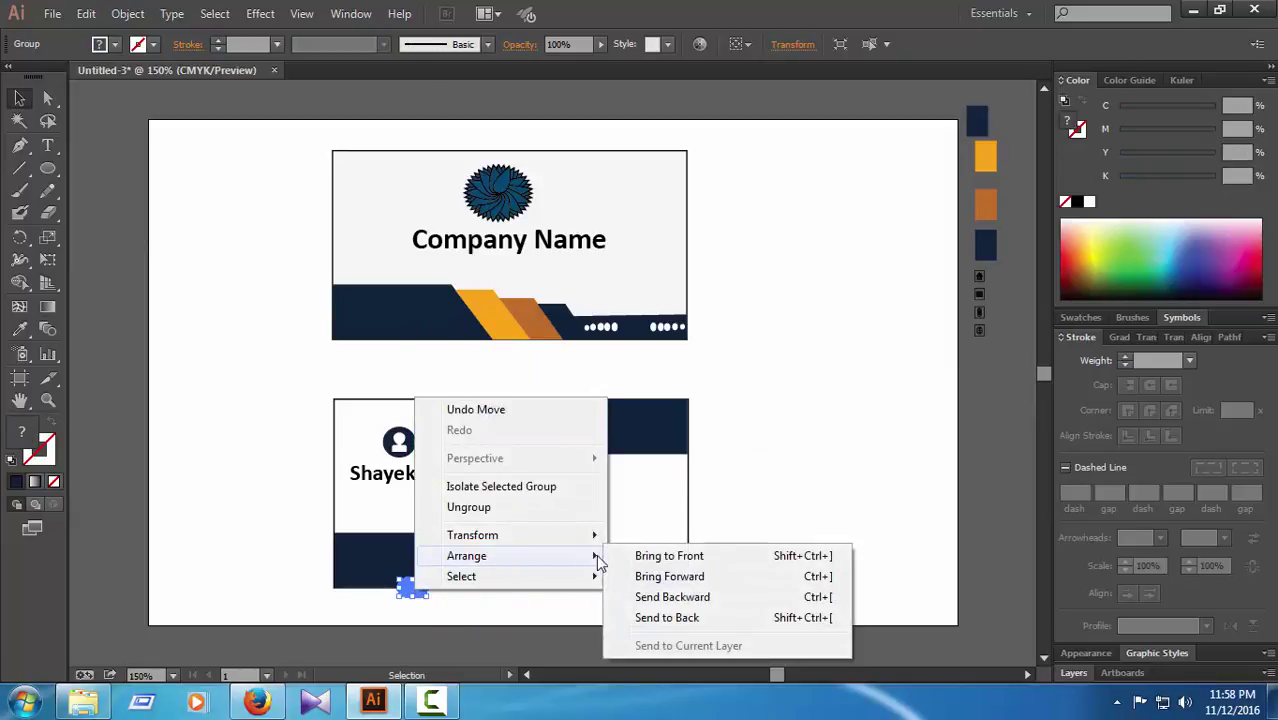
{"action": "left_click", "coordinate": [666, 555]}
{"action": "left_click", "coordinate": [494, 622]}
{"action": "left_click_drag", "start_coordinate": [416, 593], "coordinate": [371, 561]}
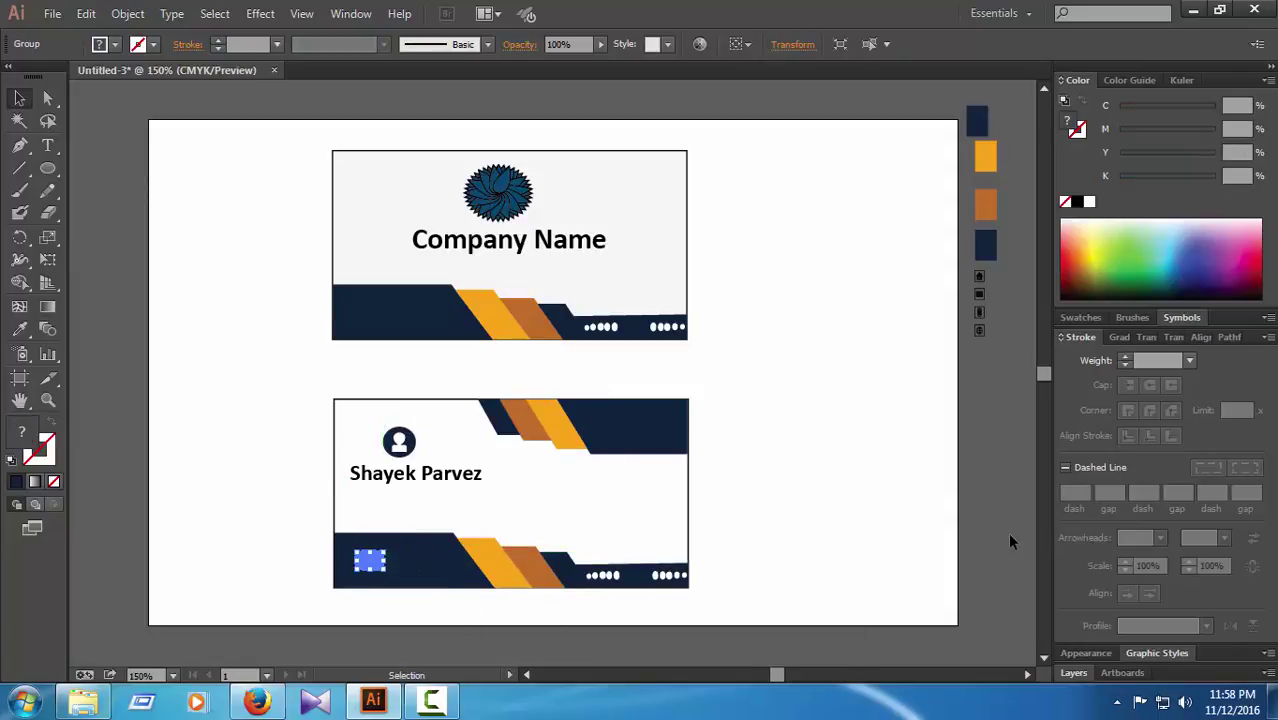
{"action": "left_click", "coordinate": [942, 545]}
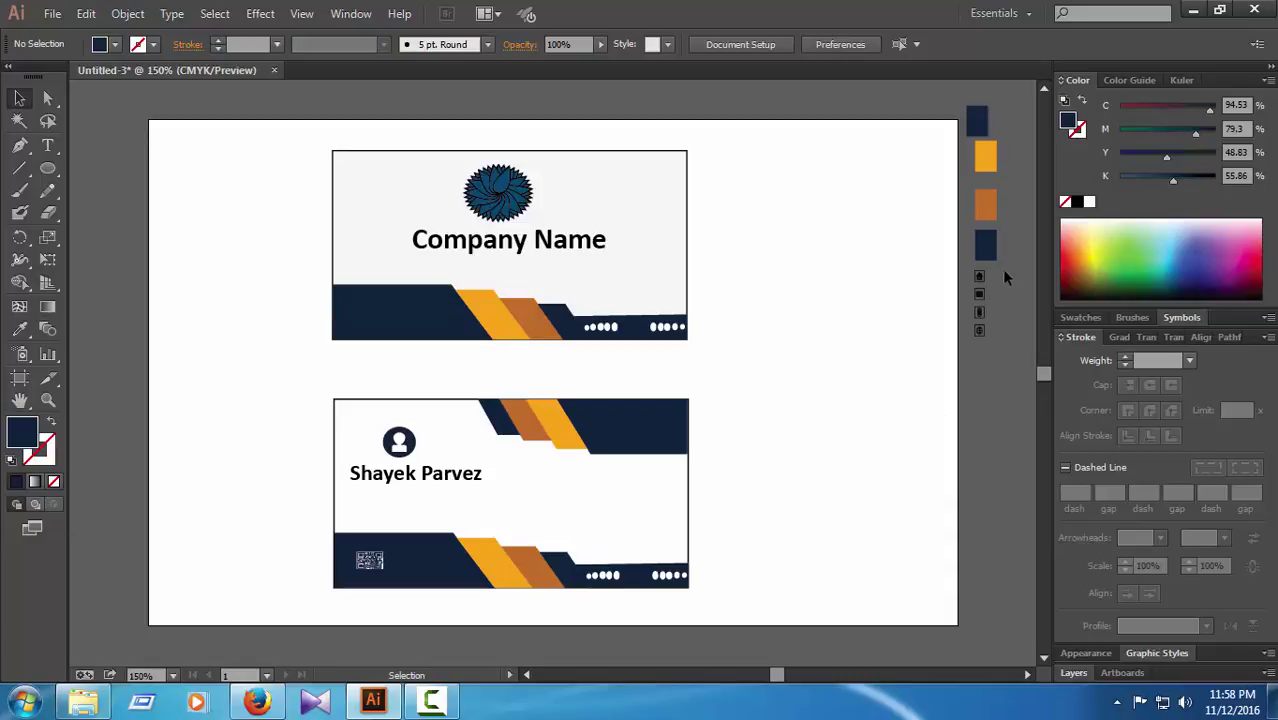
Step: Drag the house icon to the back card's right edge, enlarge it slightly, level with the name
{"action": "left_click_drag", "start_coordinate": [979, 277], "coordinate": [677, 482]}
{"action": "left_click", "coordinate": [767, 502]}
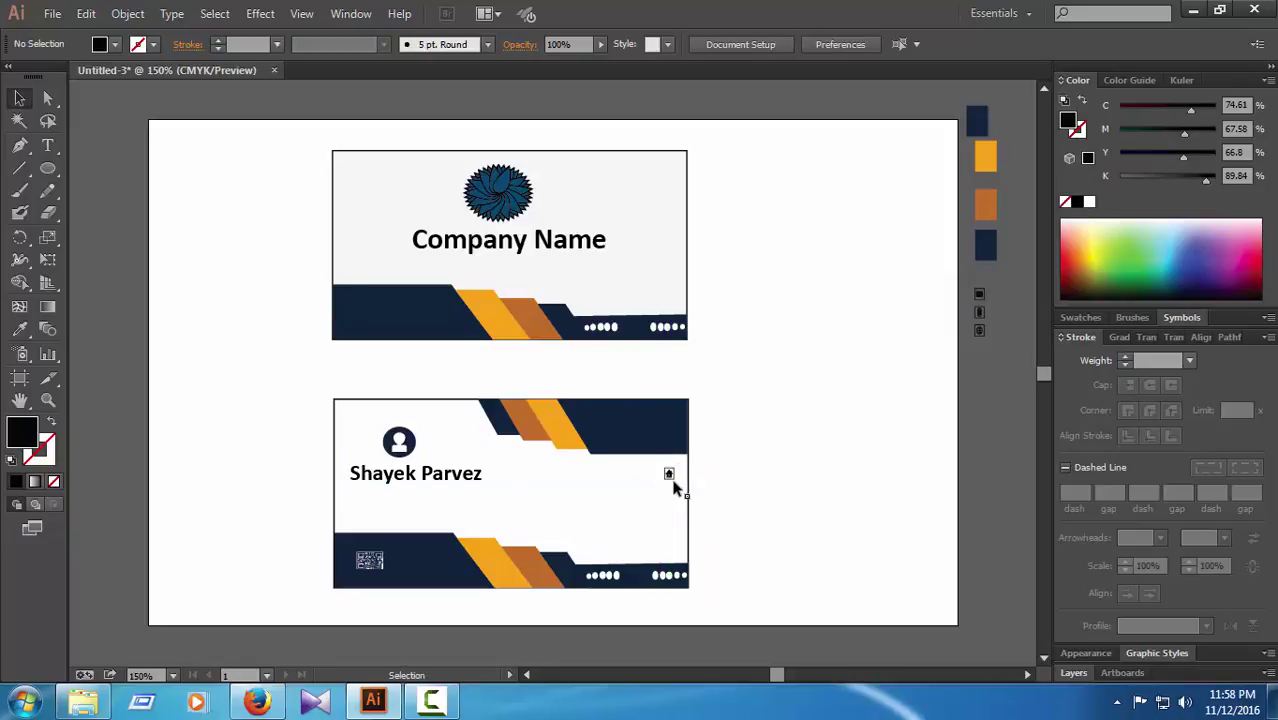
{"action": "key", "text": "ctrl+plus"}
{"action": "key", "text": "ctrl+plus"}
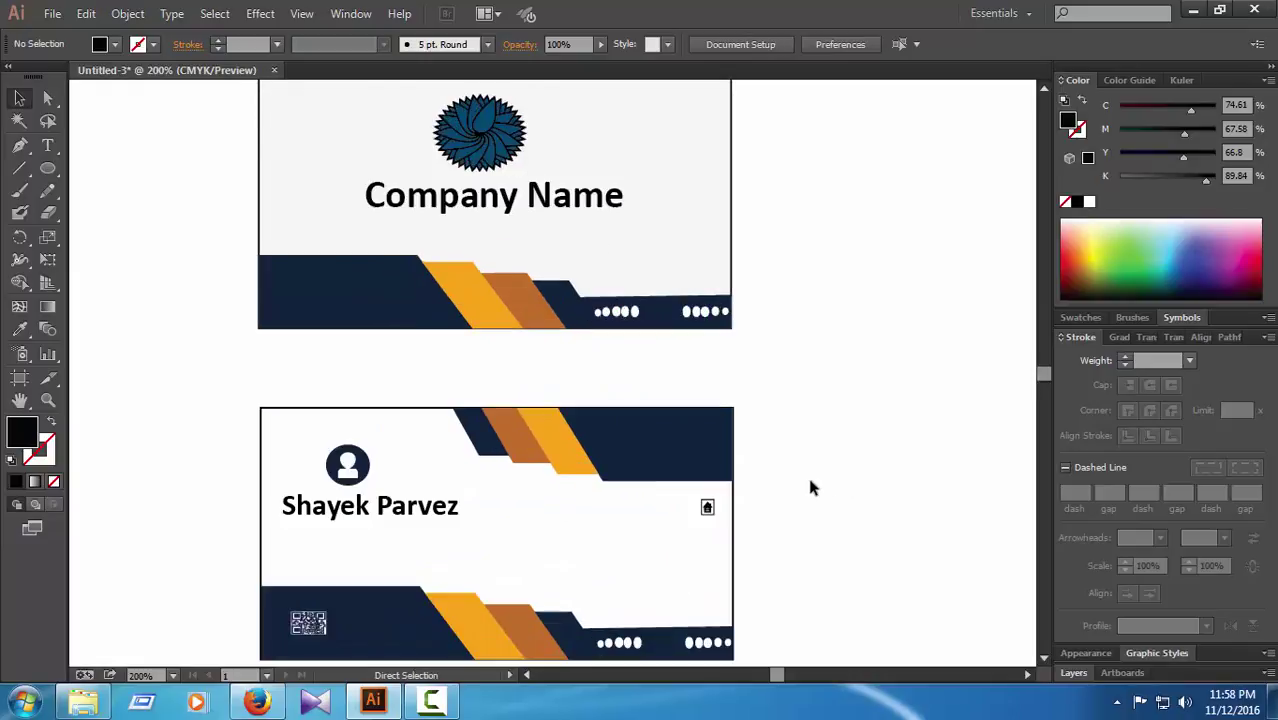
{"action": "scroll", "coordinate": [812, 465], "scroll_direction": "down", "scroll_amount": 3}
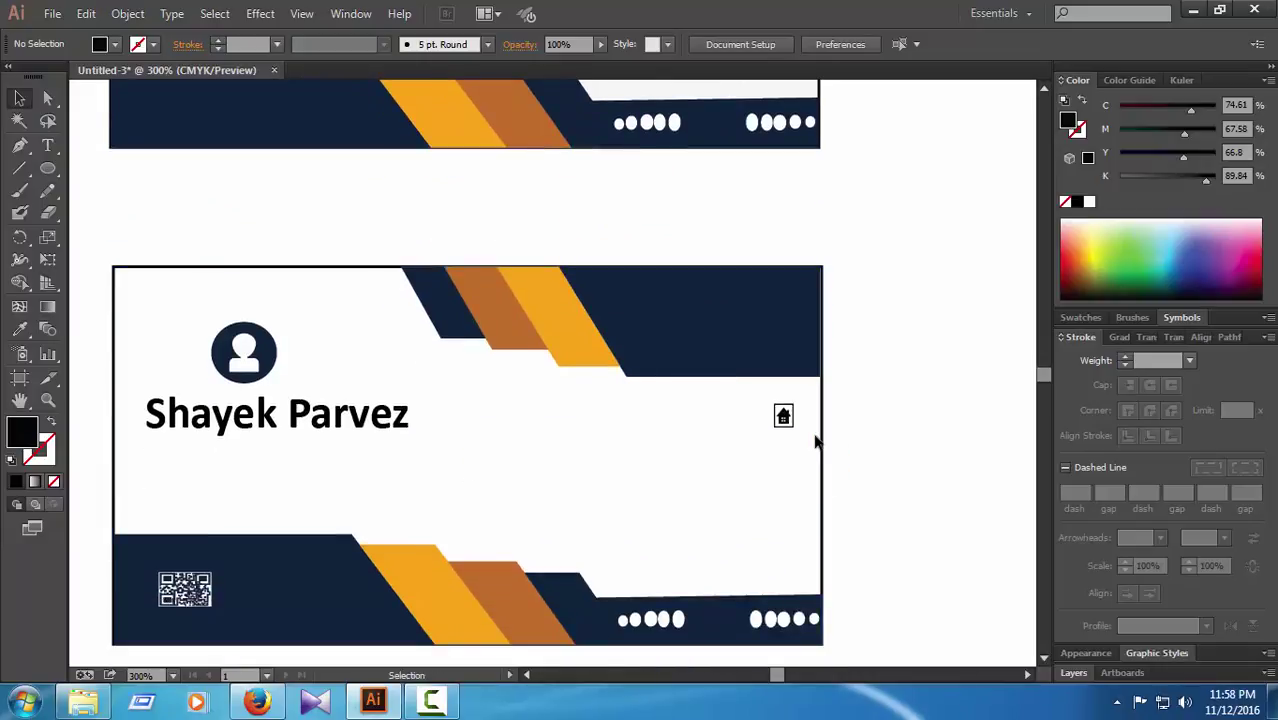
{"action": "mouse_move", "coordinate": [784, 416]}
{"action": "left_mouse_down"}
{"action": "mouse_move", "coordinate": [765, 402]}
{"action": "mouse_move", "coordinate": [797, 416]}
{"action": "left_mouse_up"}
{"action": "left_click", "coordinate": [904, 427]}
{"action": "left_click", "coordinate": [786, 419]}
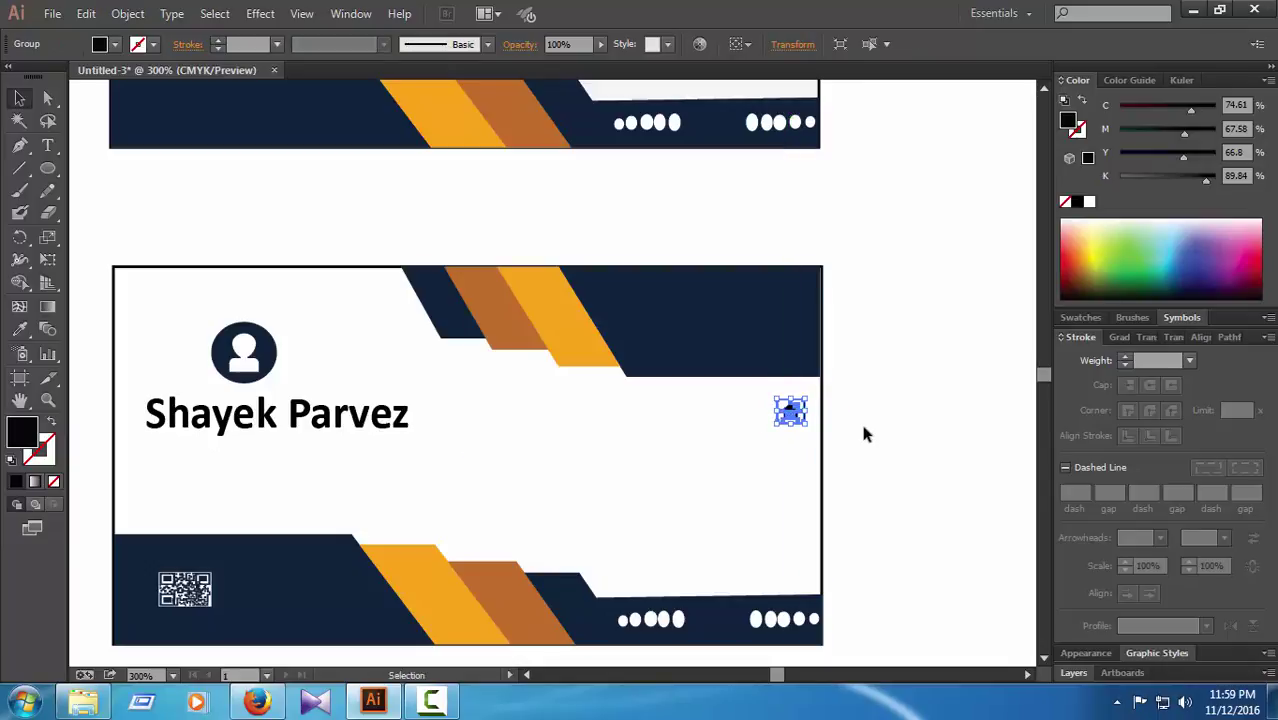
{"action": "left_click", "coordinate": [860, 419]}
{"action": "left_click", "coordinate": [47, 145]}
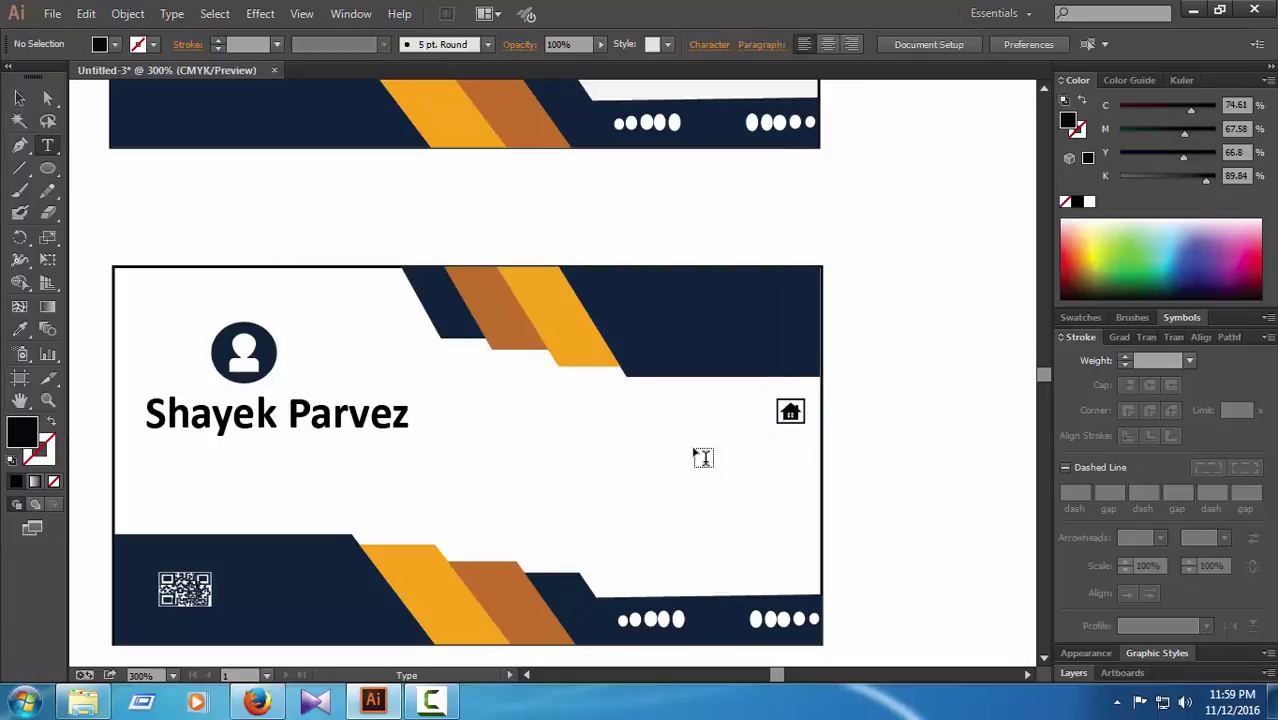
Step: Type the address line beside the house icon and set it to 8 pt
{"action": "left_click", "coordinate": [749, 427]}
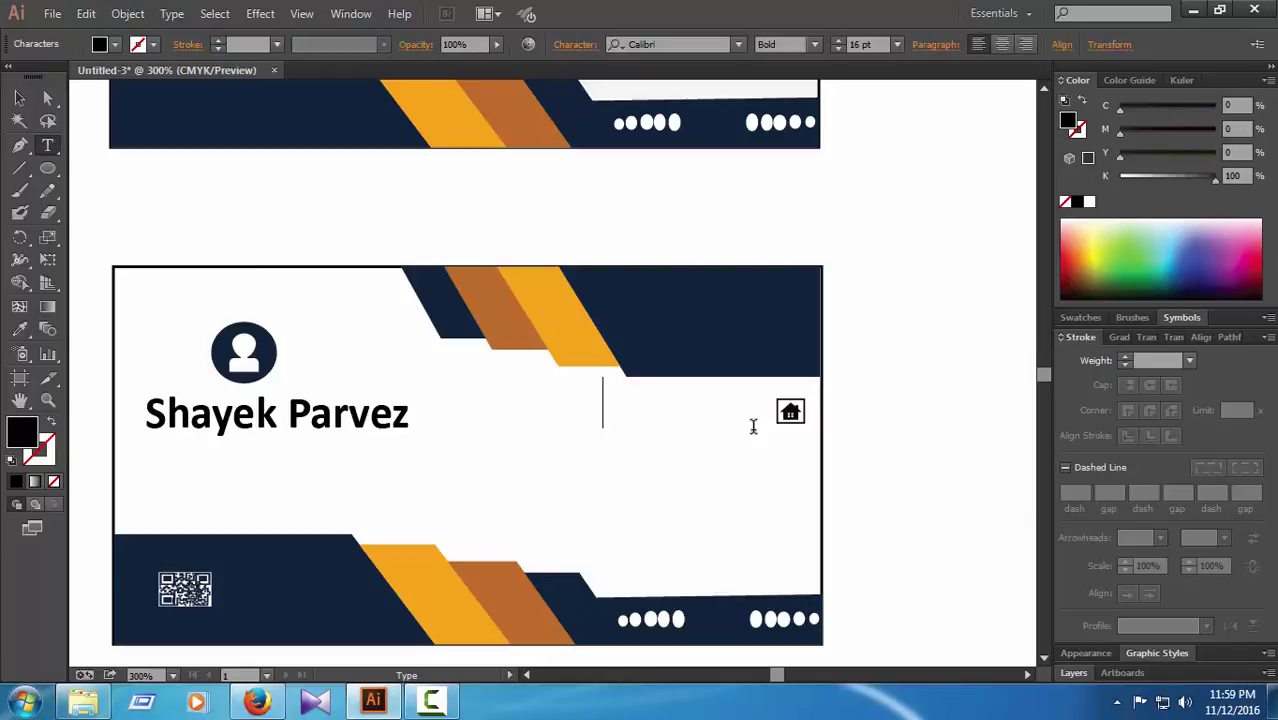
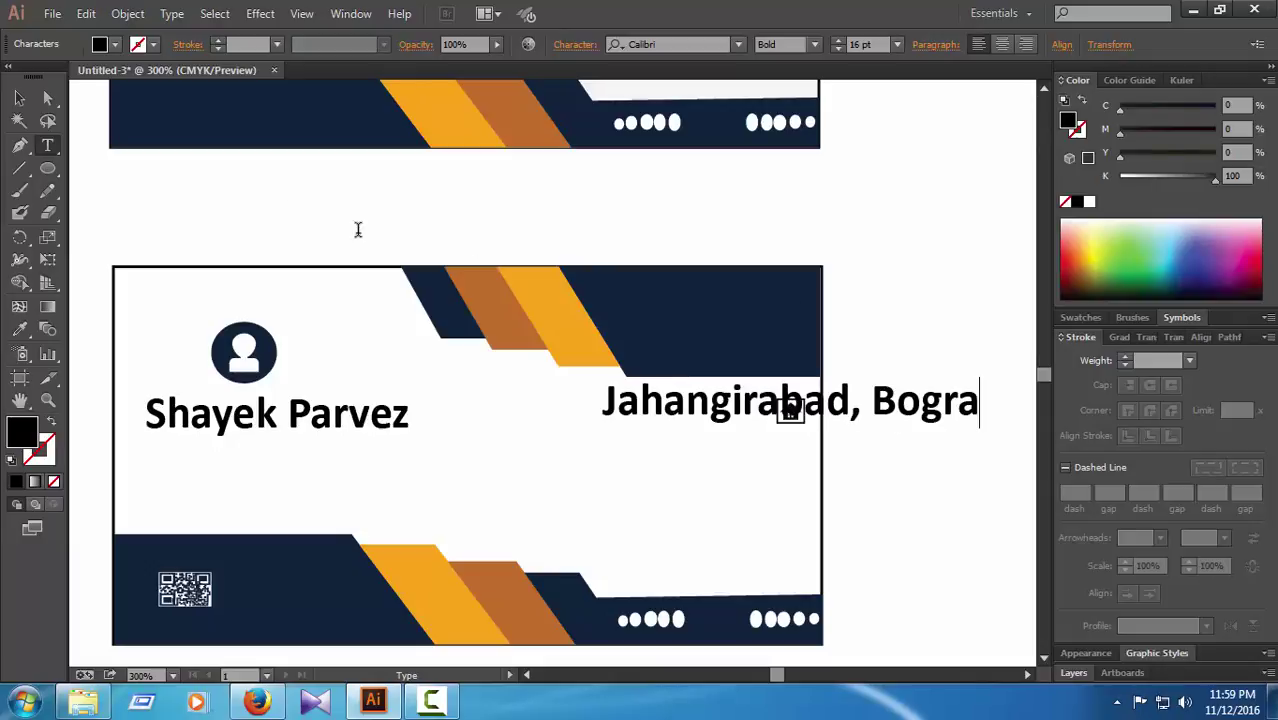
{"action": "key", "text": "Escape"}
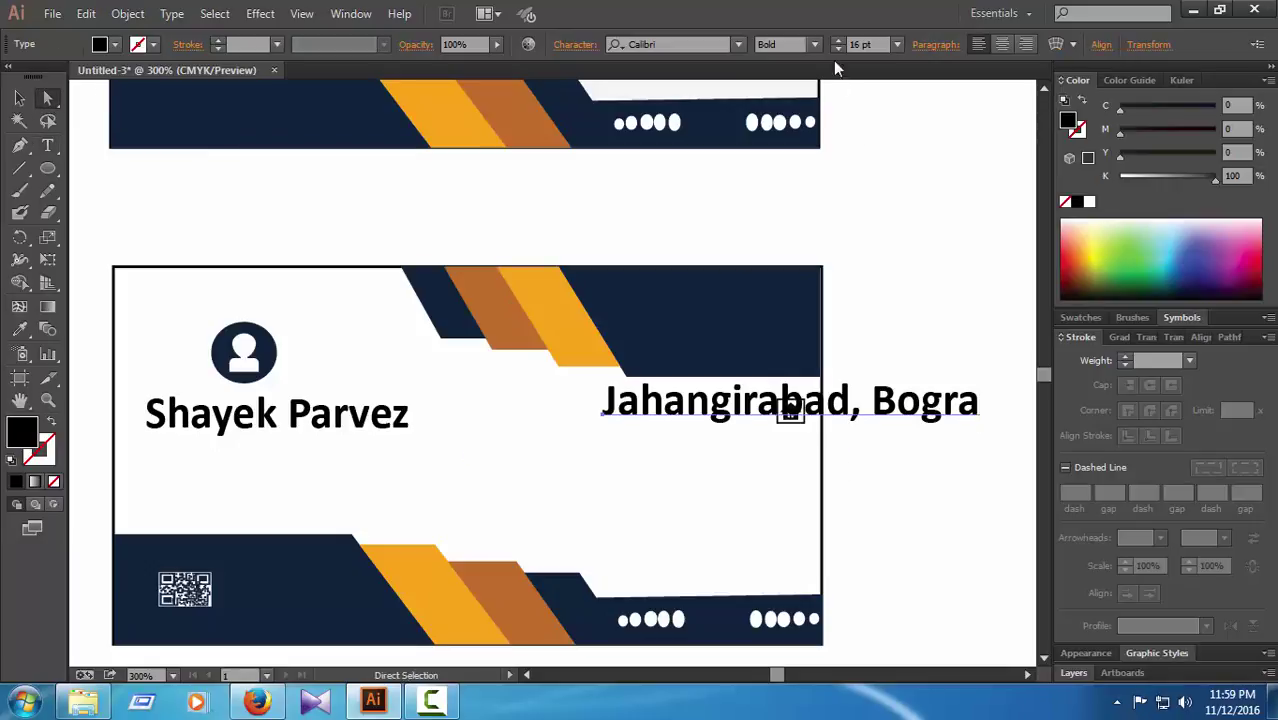
{"action": "left_click", "coordinate": [837, 49]}
{"action": "left_click", "coordinate": [837, 49]}
{"action": "left_click", "coordinate": [837, 49]}
{"action": "left_click", "coordinate": [837, 49]}
{"action": "left_click", "coordinate": [837, 49]}
{"action": "left_click", "coordinate": [837, 49]}
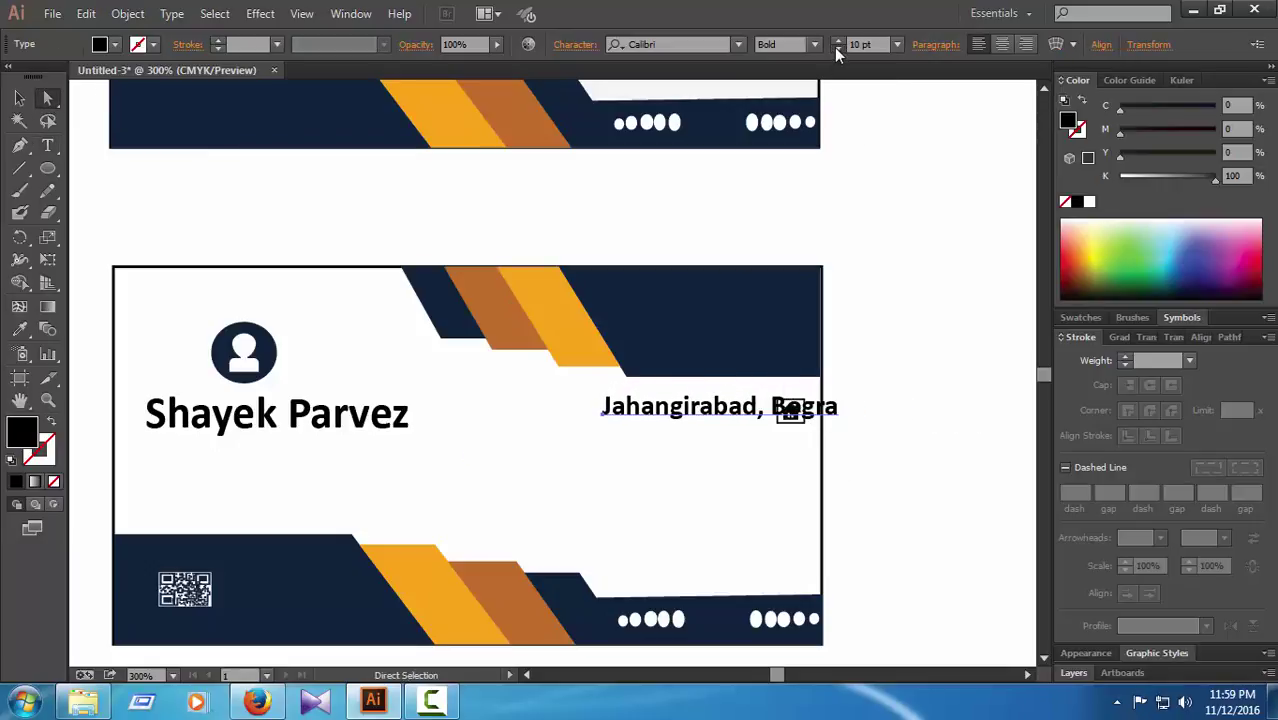
{"action": "left_click", "coordinate": [837, 49]}
{"action": "left_click", "coordinate": [837, 49]}
{"action": "left_click", "coordinate": [837, 49]}
{"action": "left_click", "coordinate": [837, 49]}
{"action": "left_click", "coordinate": [837, 40]}
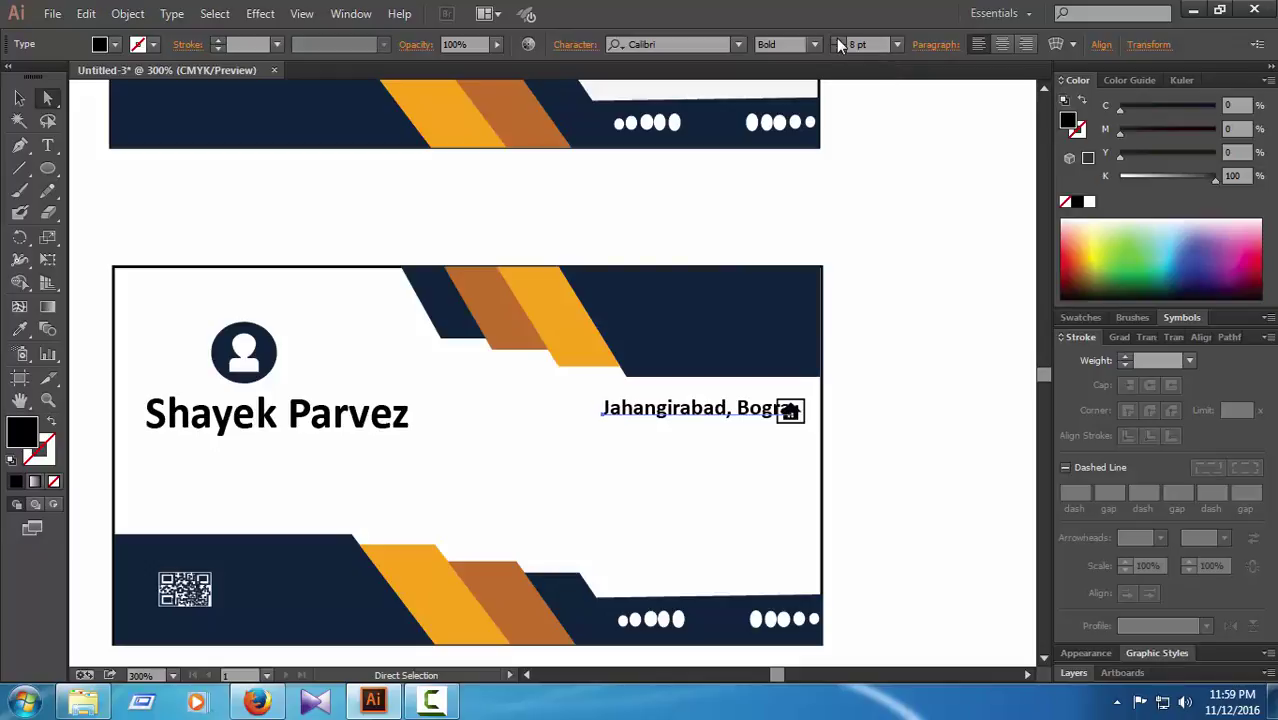
{"action": "left_click", "coordinate": [837, 40]}
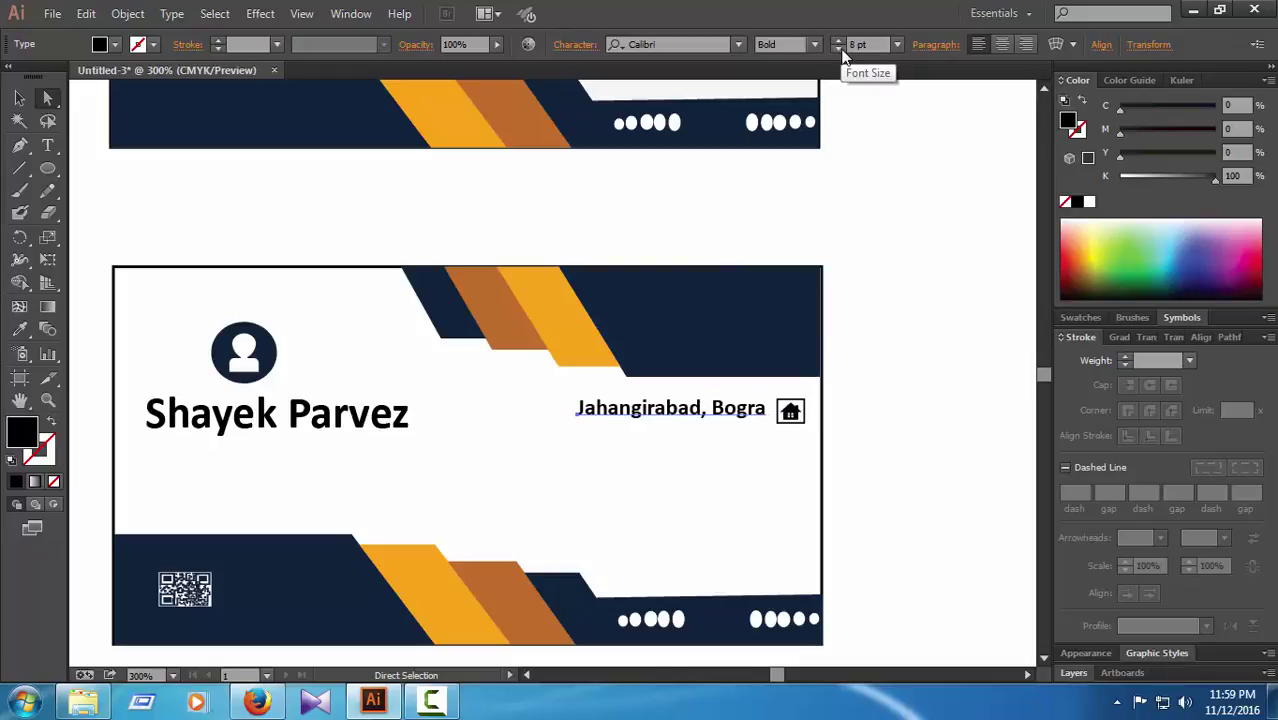
{"action": "left_click", "coordinate": [909, 463]}
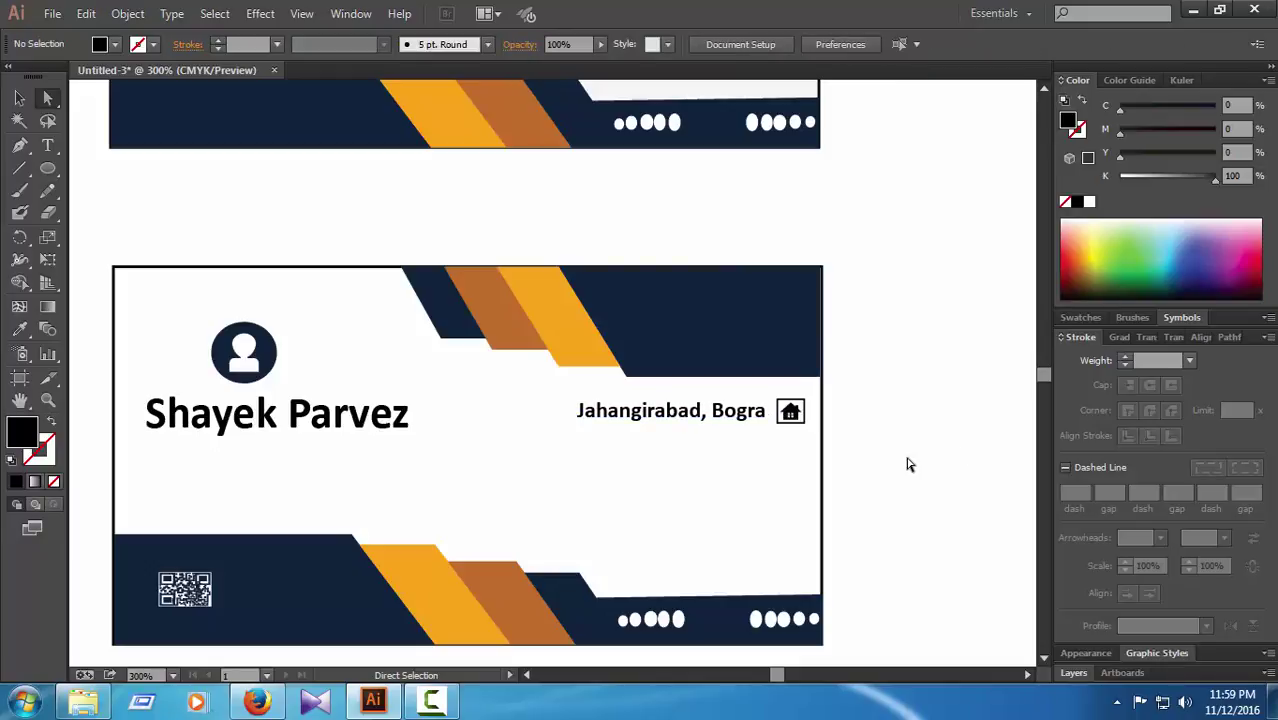
{"action": "key", "text": "ctrl+alt+0"}
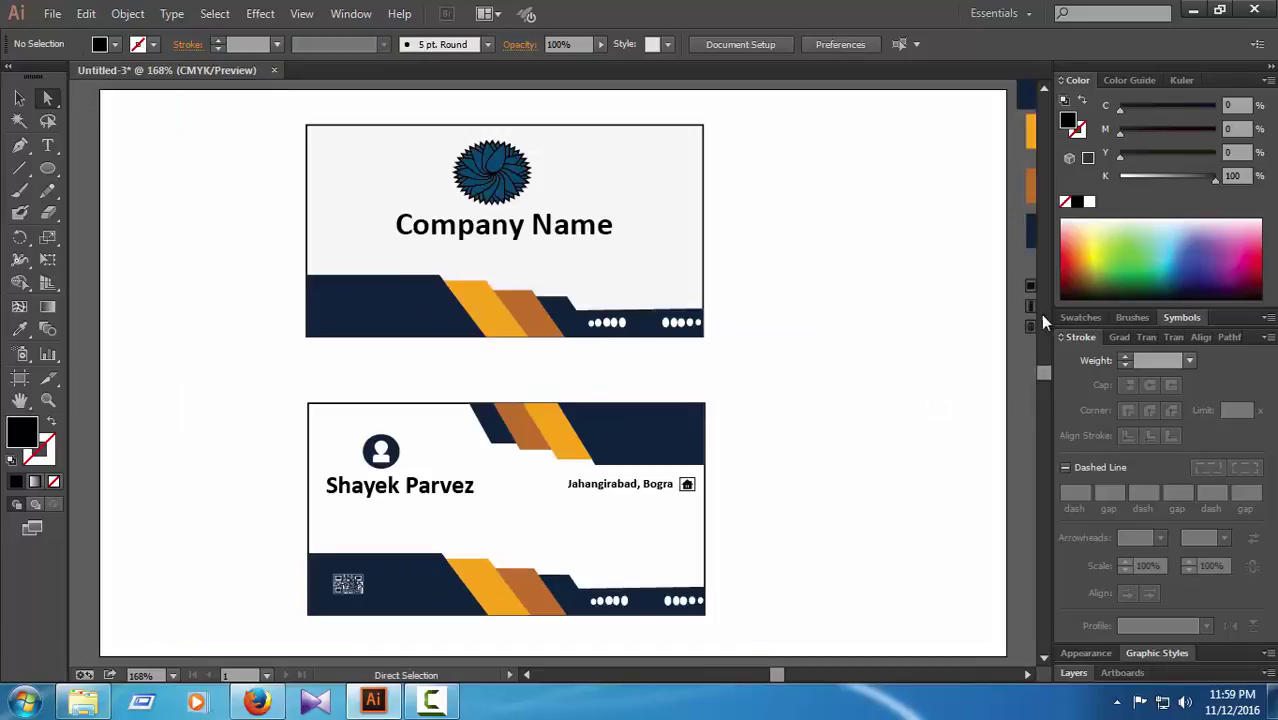
Step: Drag the envelope icon from beside the artboard onto the back card
{"action": "left_click", "coordinate": [1034, 289]}
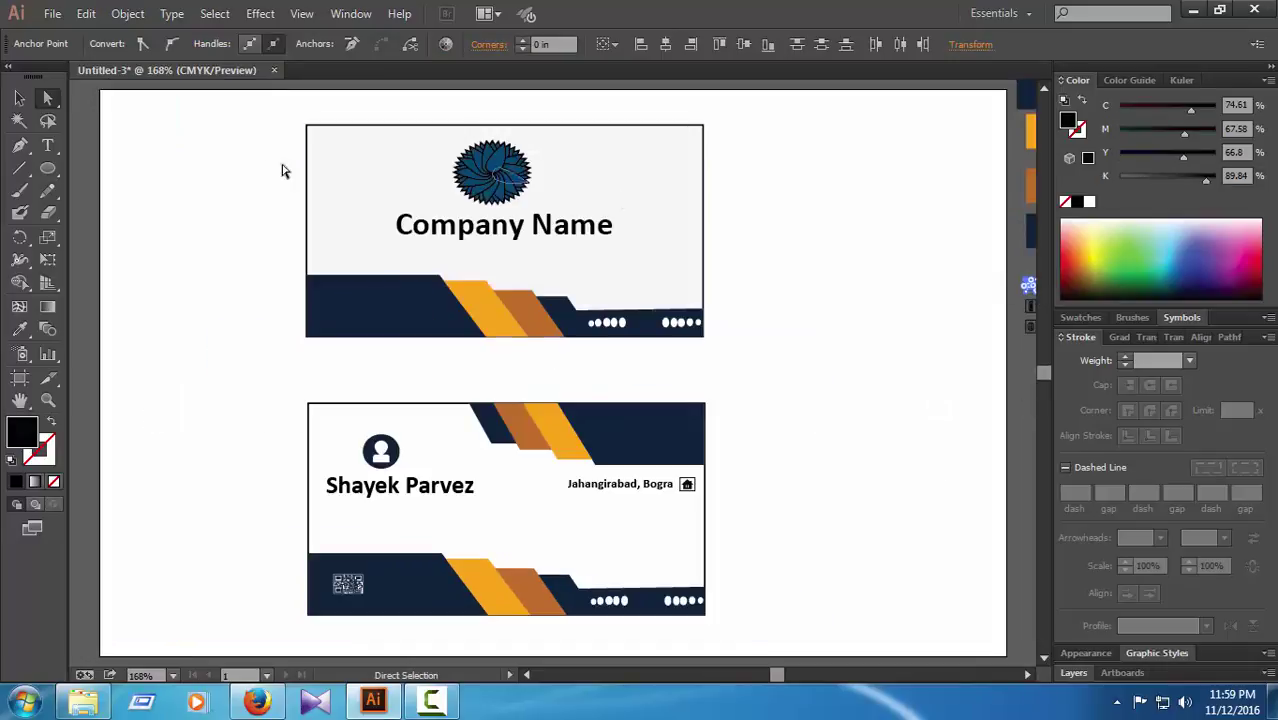
{"action": "key", "text": "v"}
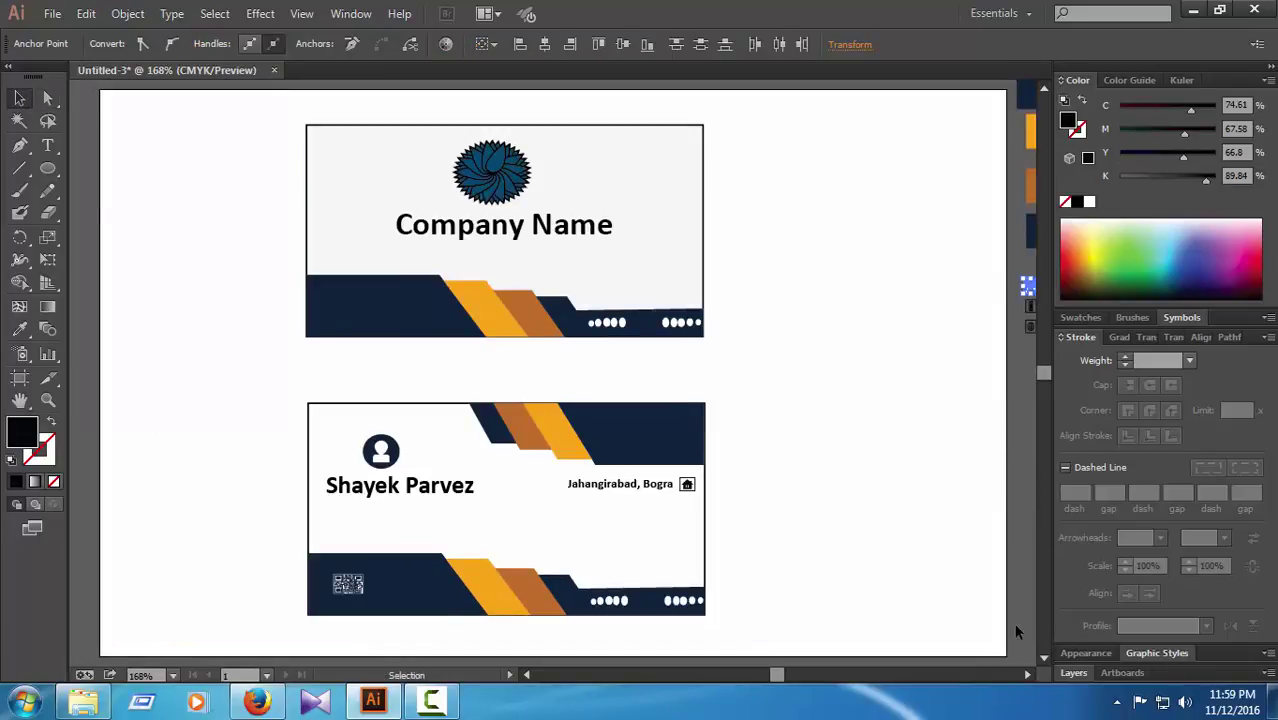
{"action": "left_click", "coordinate": [1026, 675]}
{"action": "scroll", "coordinate": [1037, 393], "scroll_direction": "down", "scroll_amount": 3}
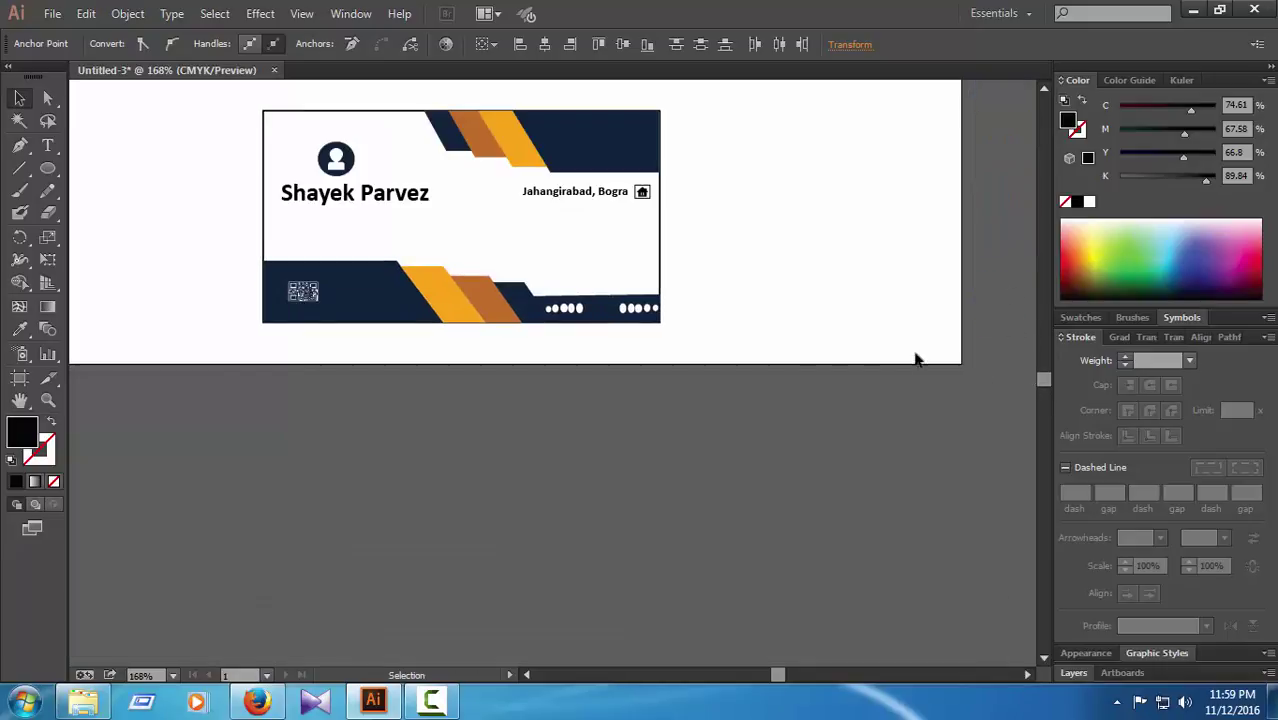
{"action": "scroll", "coordinate": [884, 489], "scroll_direction": "up", "scroll_amount": 3}
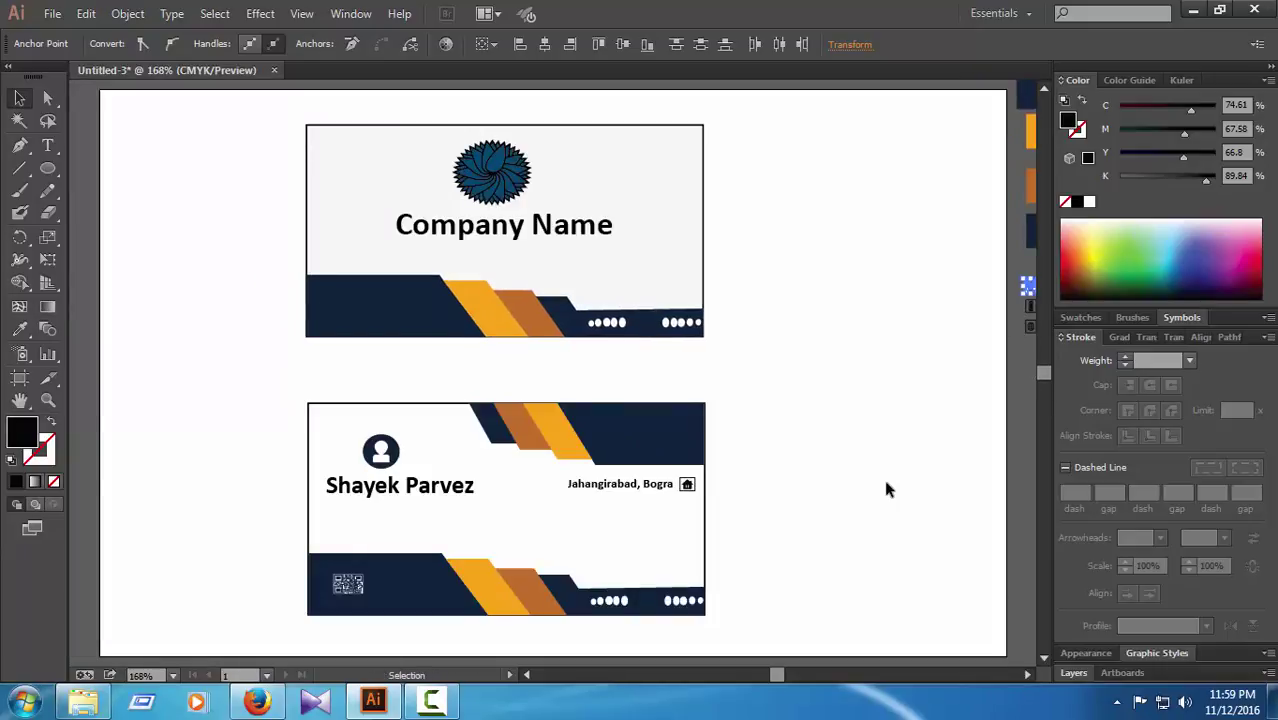
{"action": "key", "text": "ctrl+minus"}
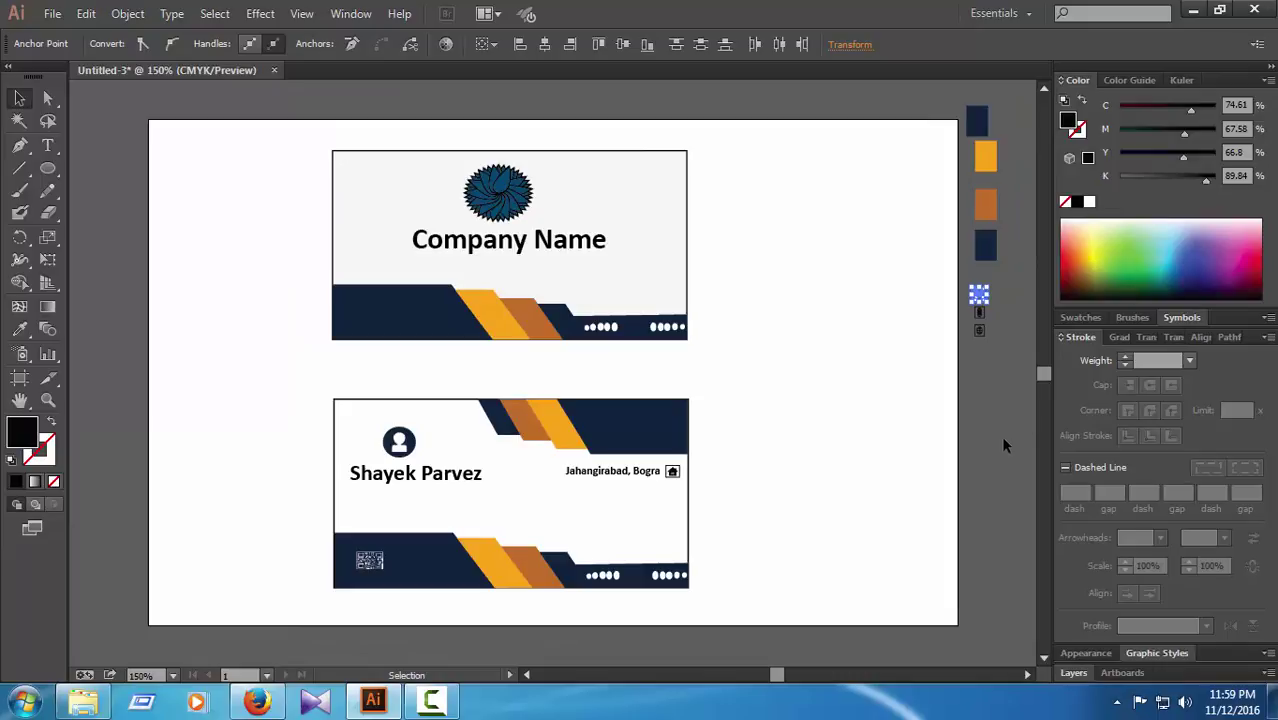
{"action": "left_click", "coordinate": [1001, 433]}
{"action": "left_click", "coordinate": [978, 294]}
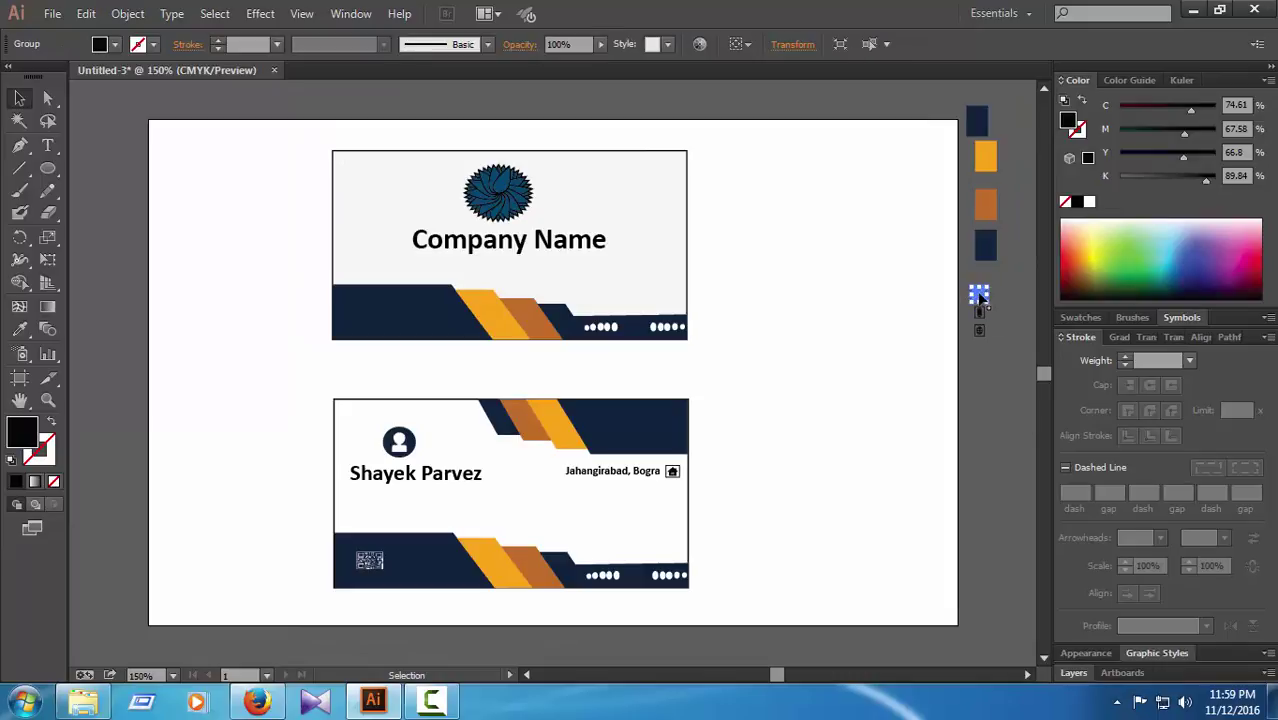
{"action": "left_click_drag", "start_coordinate": [980, 297], "coordinate": [676, 498]}
Step: Align the envelope icon directly under the house icon at the card's right side
{"action": "key", "text": "ctrl+="}
{"action": "key", "text": "ctrl+="}
{"action": "scroll", "coordinate": [830, 516], "scroll_direction": "down", "scroll_amount": 2}
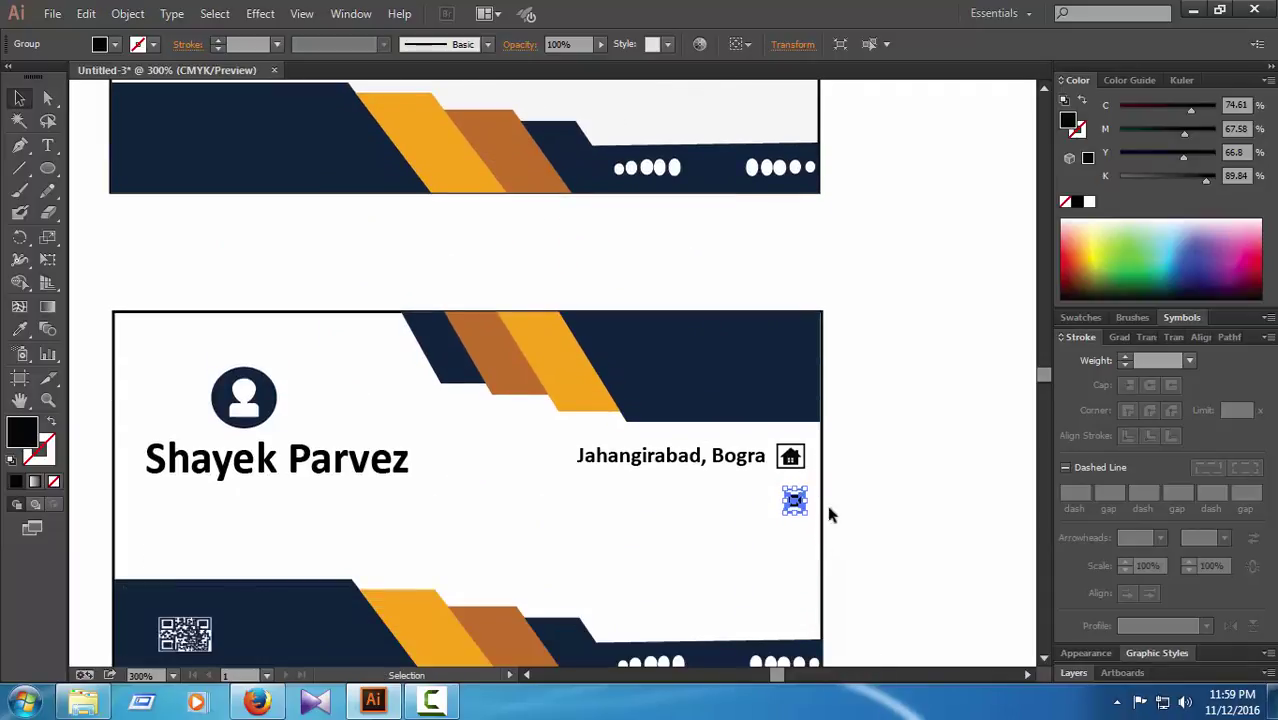
{"action": "left_click_drag", "start_coordinate": [795, 502], "coordinate": [791, 500]}
{"action": "left_click", "coordinate": [880, 545]}
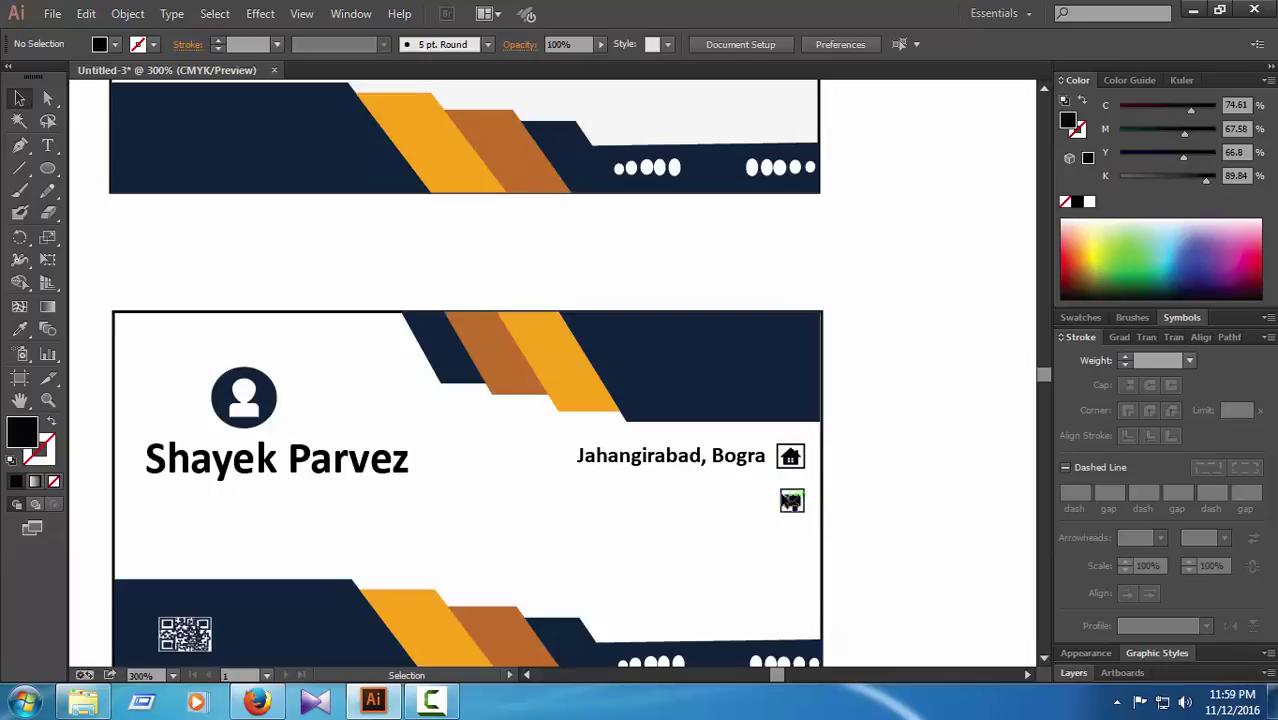
{"action": "left_click", "coordinate": [790, 499]}
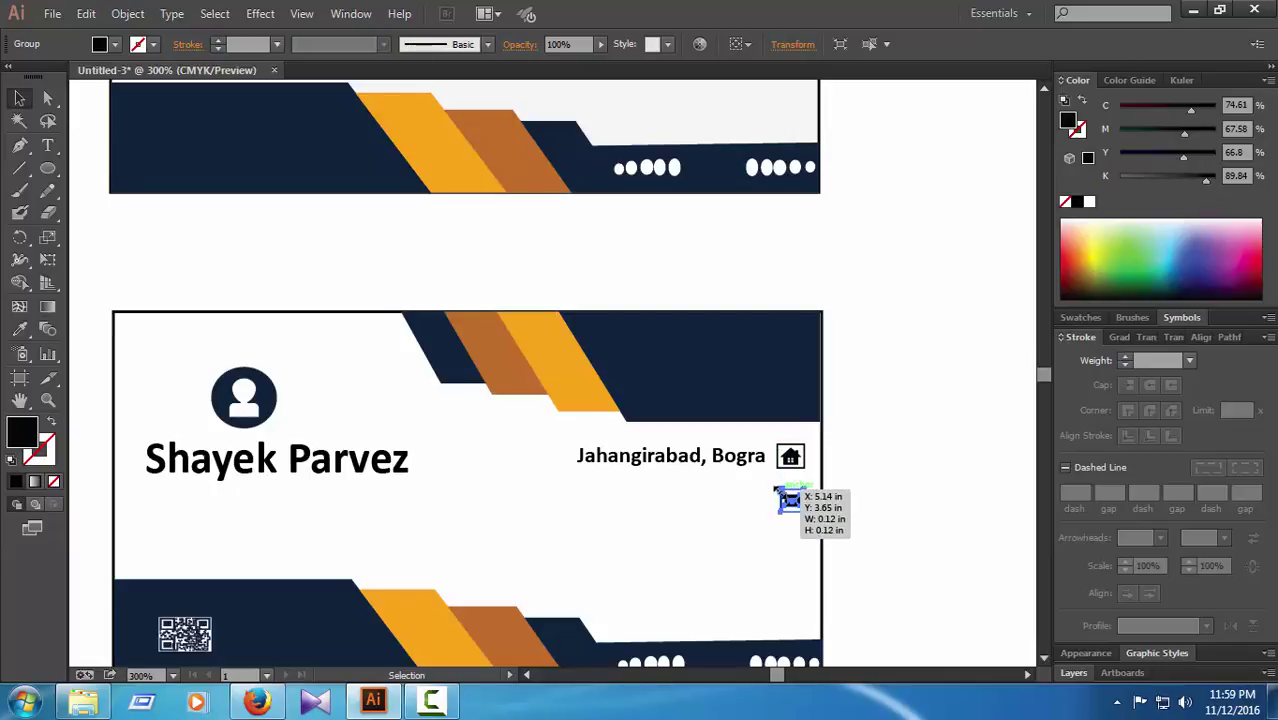
{"action": "left_click_drag", "start_coordinate": [788, 499], "coordinate": [785, 494]}
{"action": "left_click", "coordinate": [822, 535]}
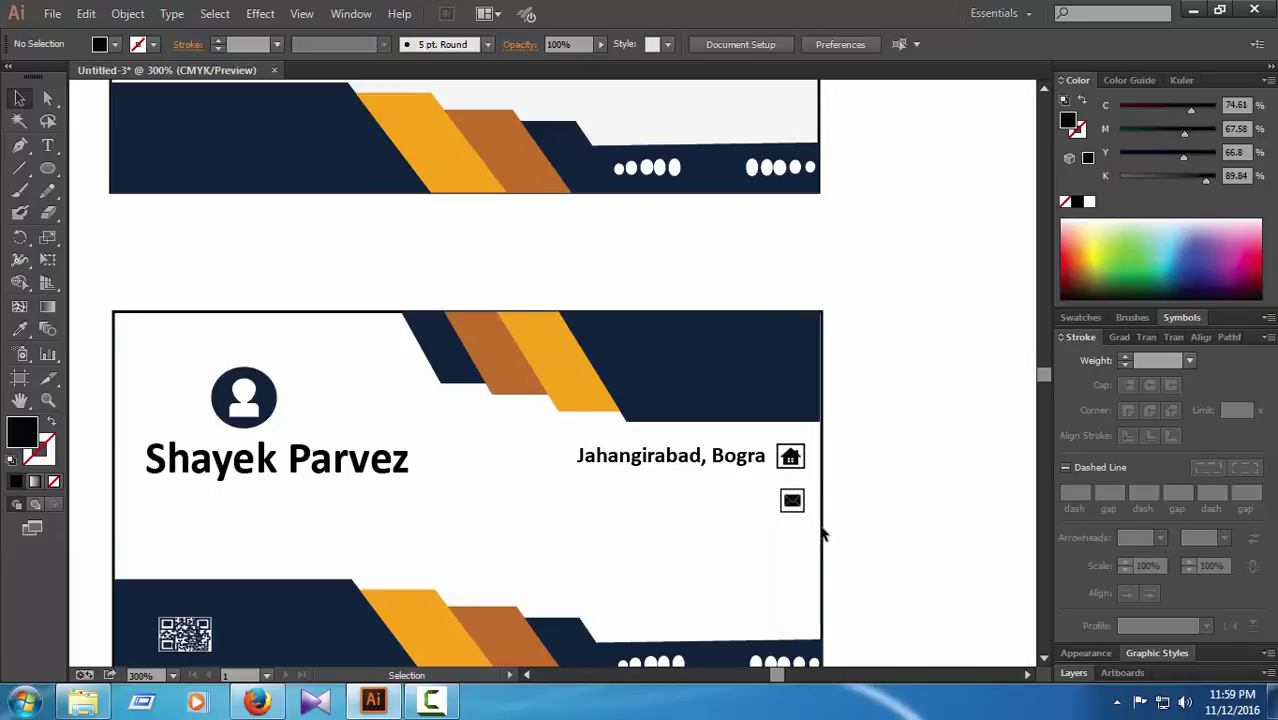
{"action": "left_click", "coordinate": [47, 145]}
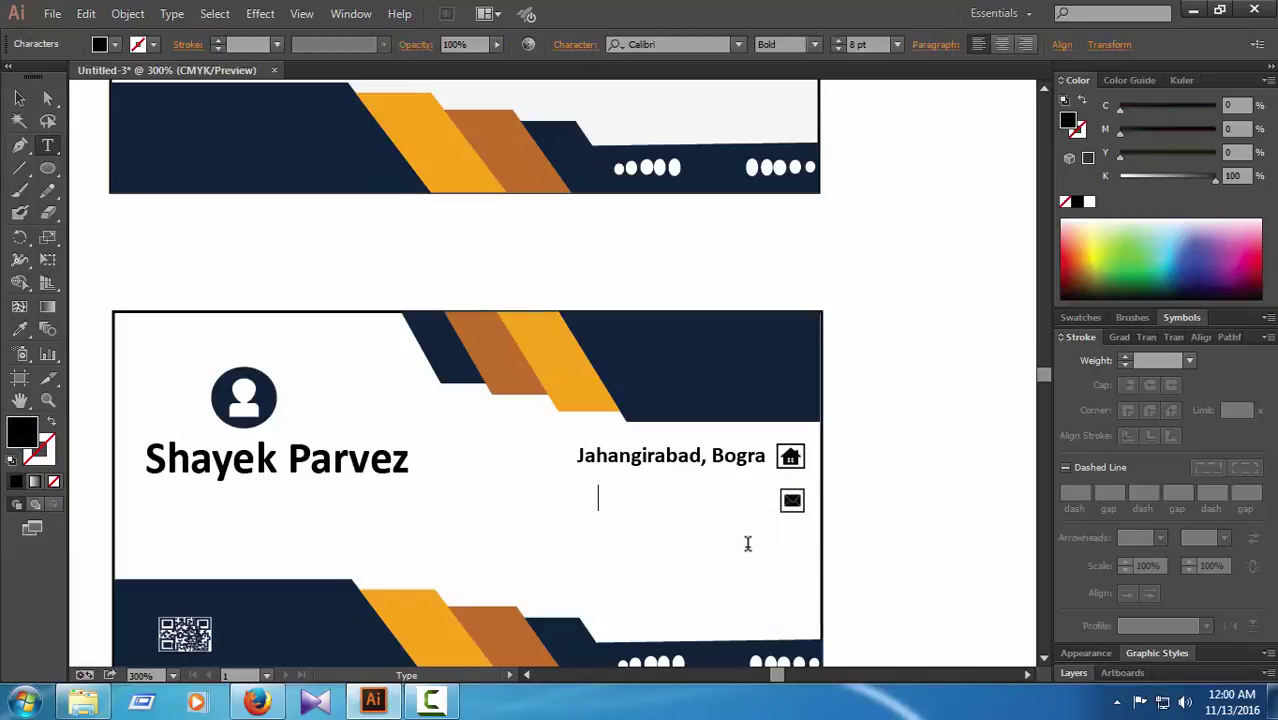
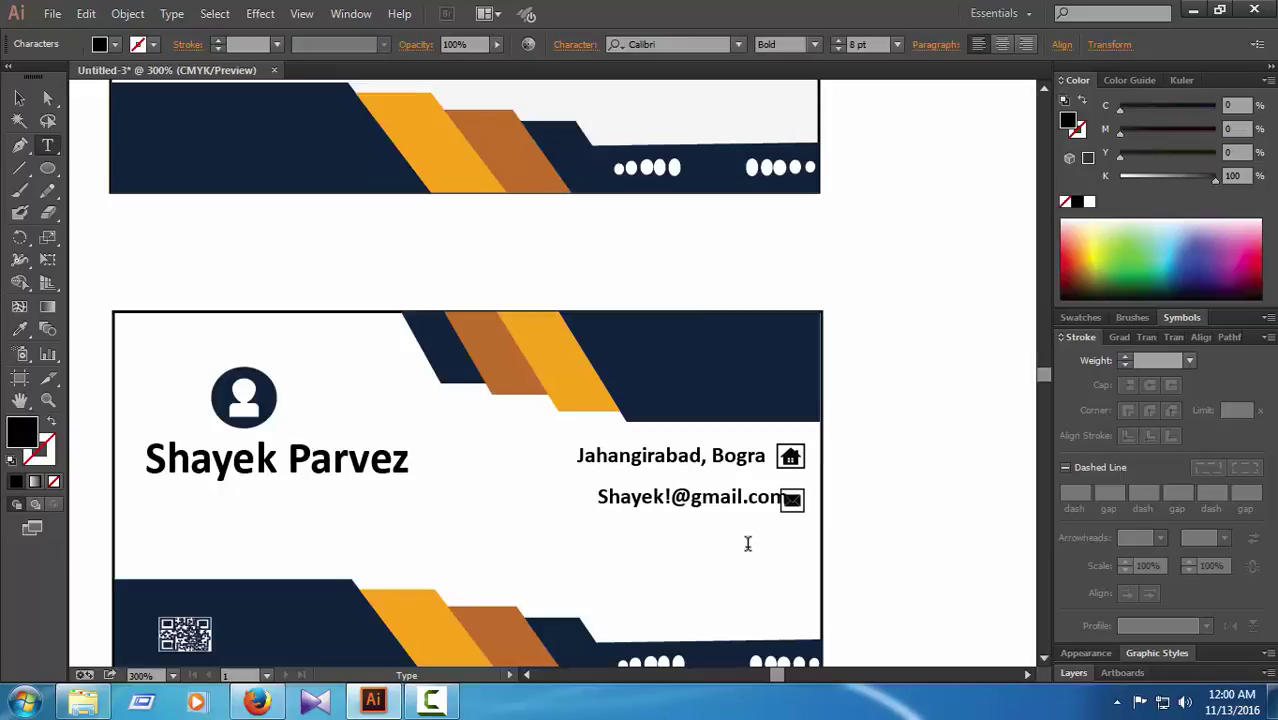
Step: Enter the email address left of the envelope icon and nudge it into line with the address
{"action": "left_click", "coordinate": [47, 97]}
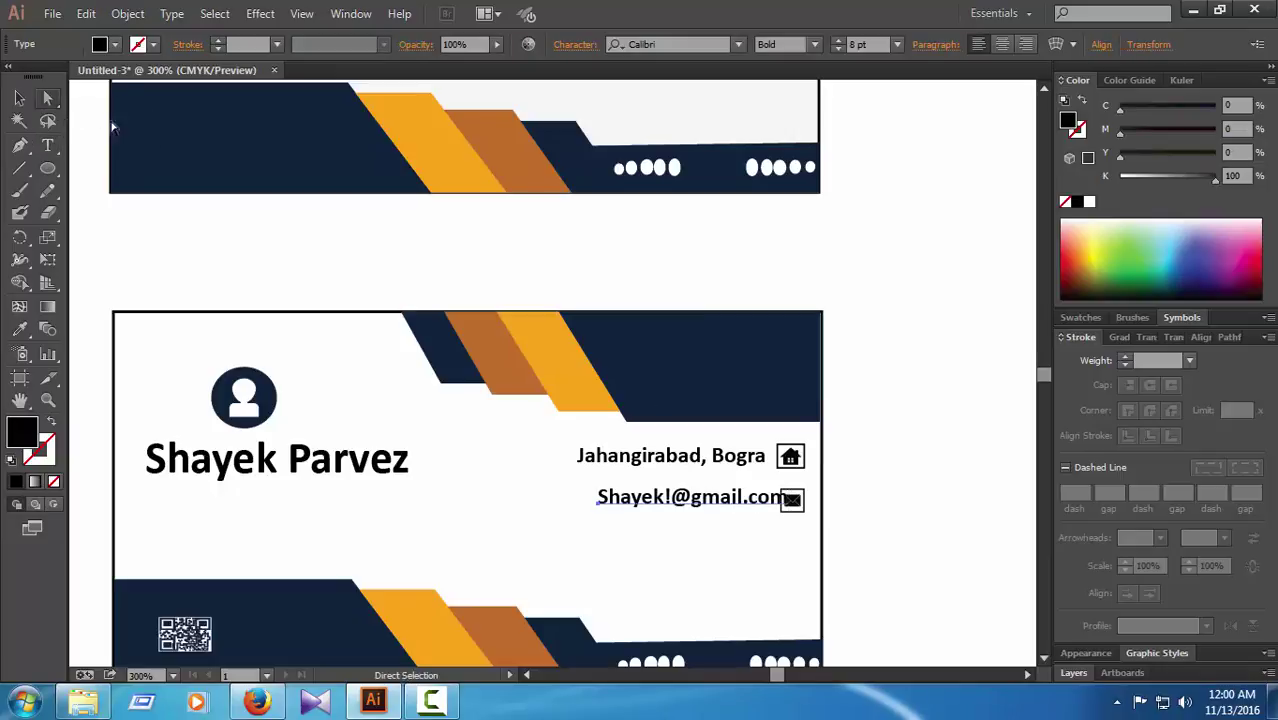
{"action": "key", "text": "Left"}
{"action": "key", "text": "Left"}
{"action": "key", "text": "Left"}
{"action": "key", "text": "Left"}
{"action": "key", "text": "Left"}
{"action": "key", "text": "Left"}
{"action": "key", "text": "Left"}
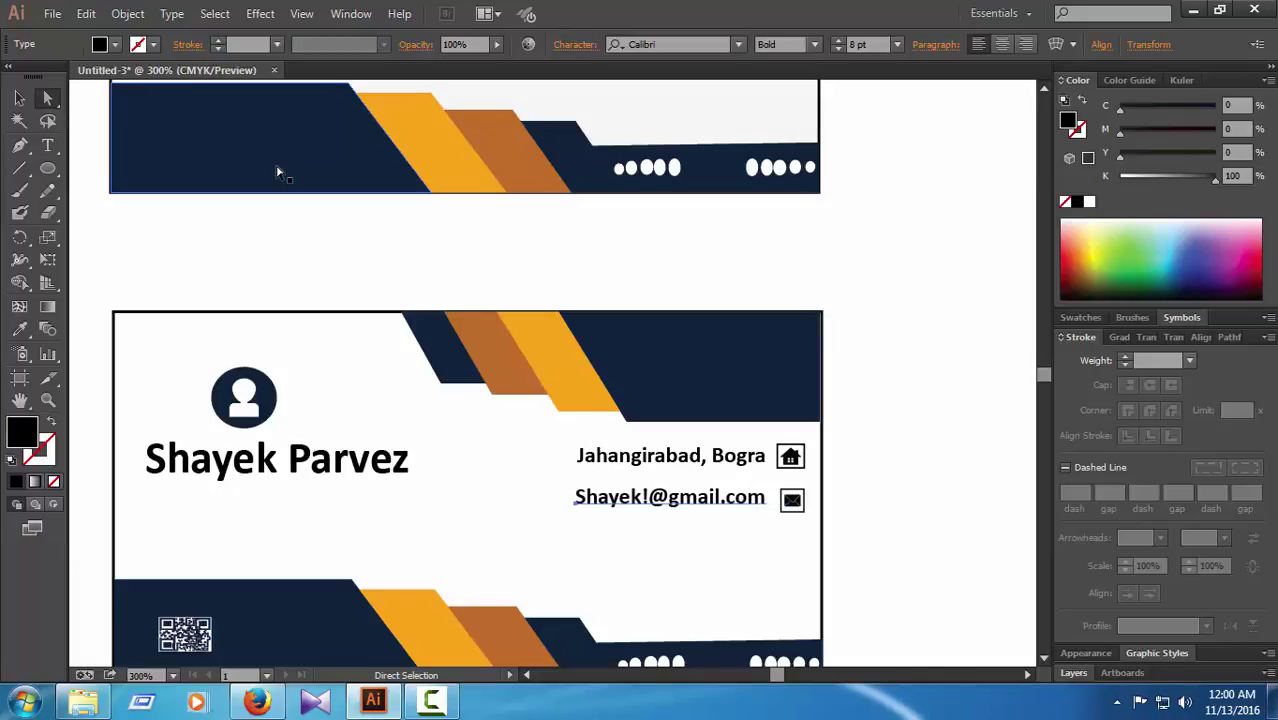
{"action": "key", "text": "Right"}
{"action": "key", "text": "Right"}
{"action": "key", "text": "Down"}
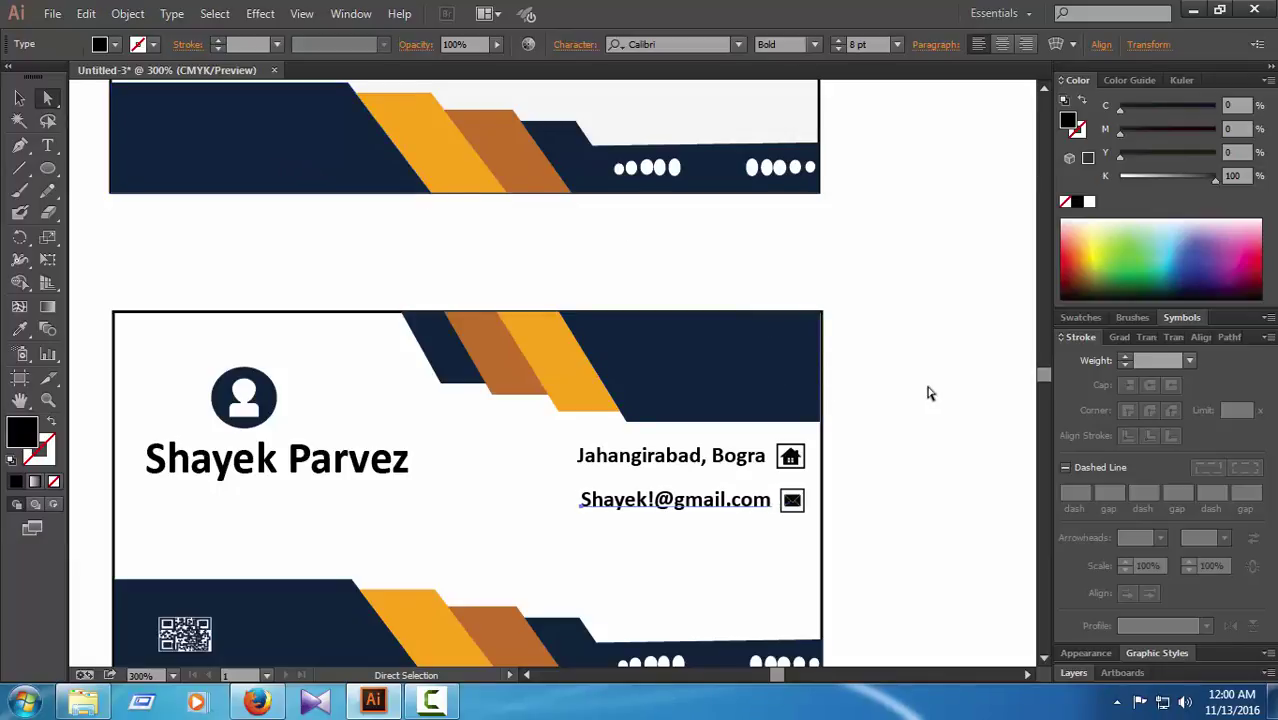
{"action": "left_click", "coordinate": [928, 393]}
{"action": "key", "text": "ctrl+0"}
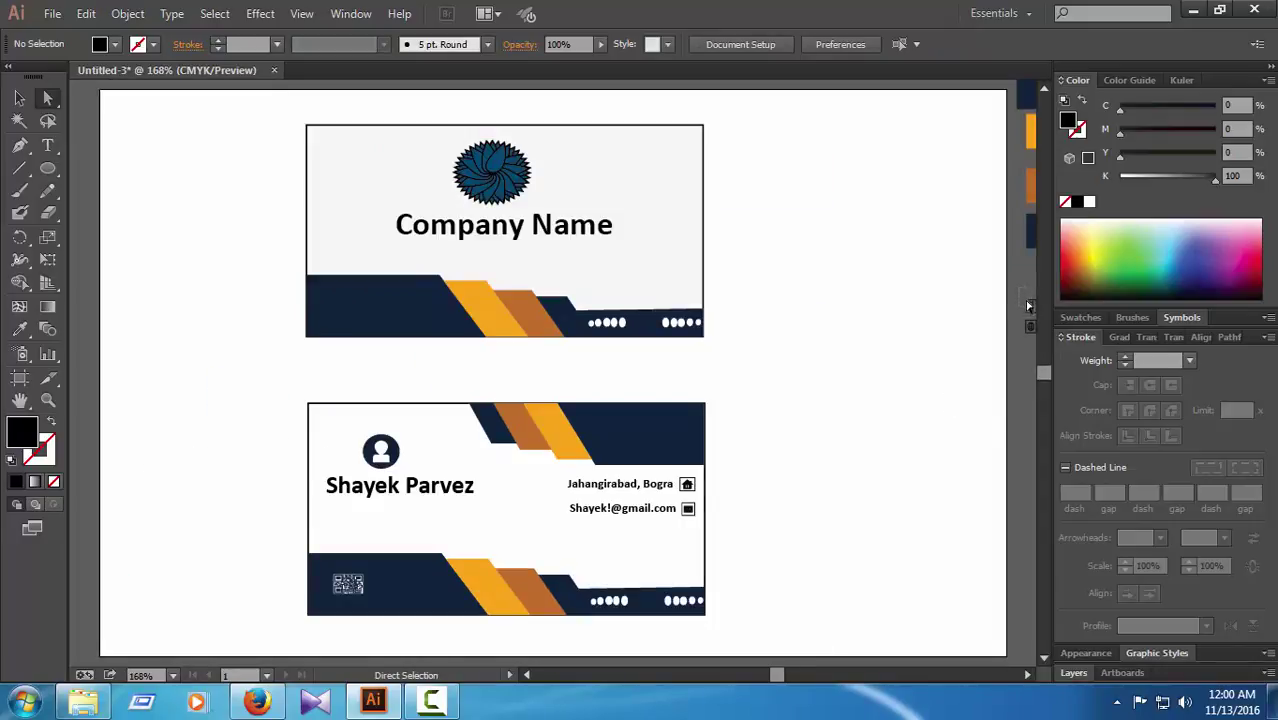
Step: Move the spare phone icon from beside the artboard onto the back card
{"action": "key", "text": "v"}
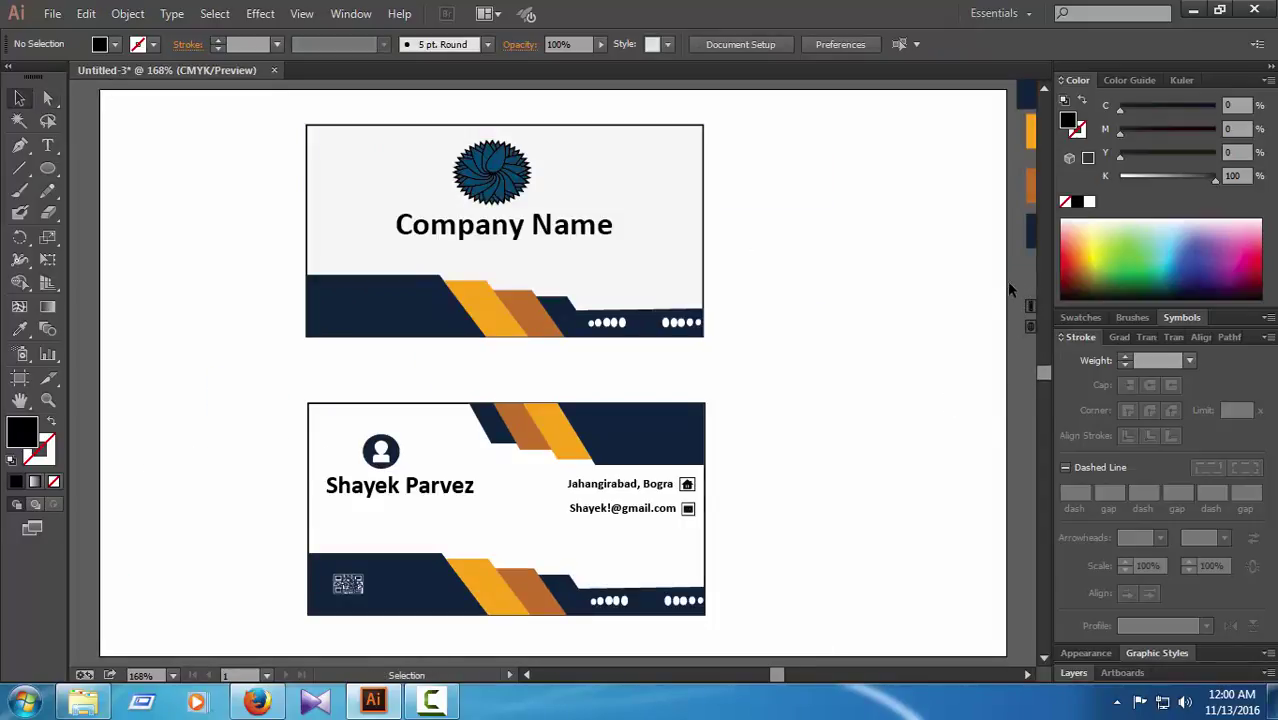
{"action": "left_click", "coordinate": [1029, 310]}
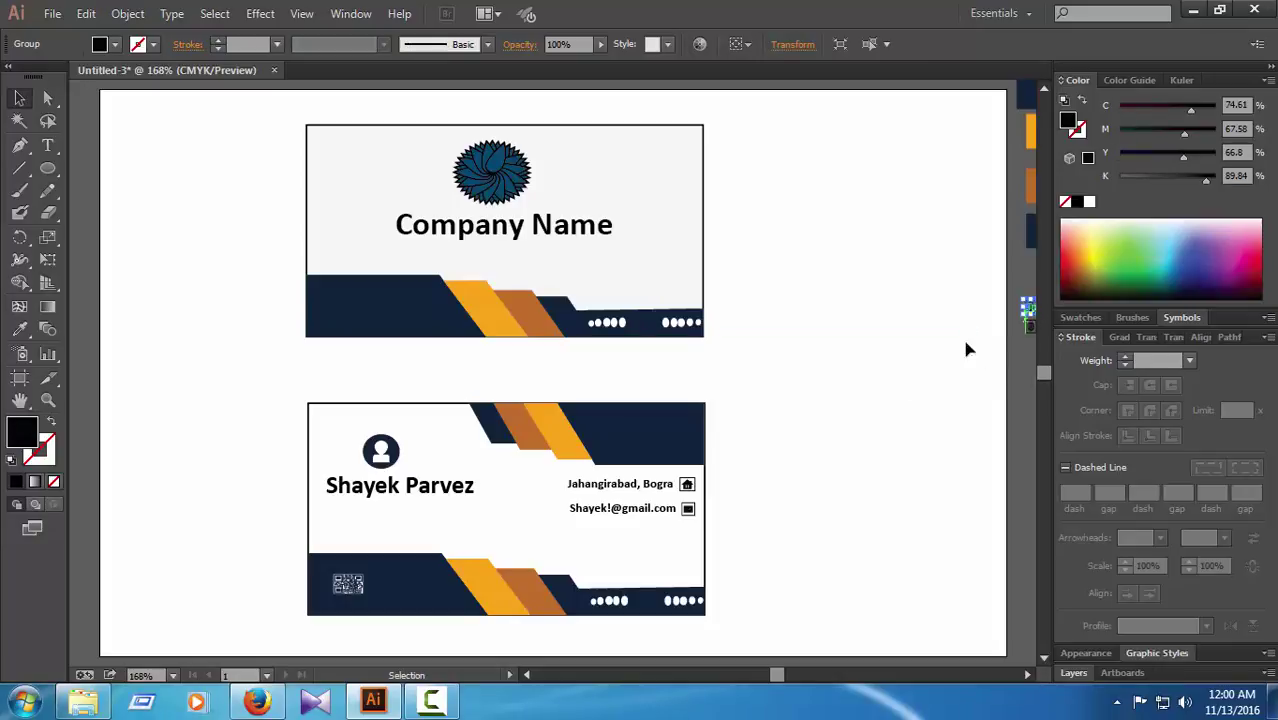
{"action": "left_click_drag", "start_coordinate": [1029, 310], "coordinate": [677, 527]}
{"action": "left_click", "coordinate": [790, 527]}
Step: Zoom in and type the phone number as a text line beside the phone icon
{"action": "key", "text": "a"}
{"action": "key", "text": "ctrl+plus"}
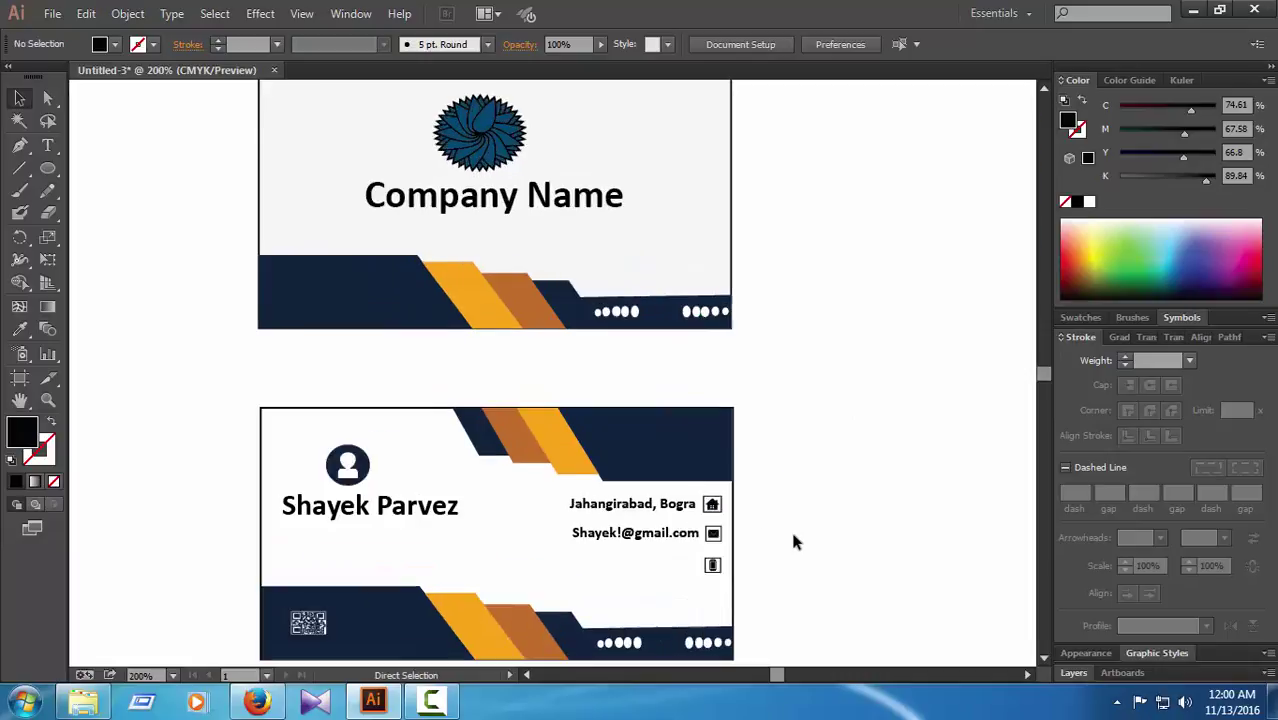
{"action": "key", "text": "ctrl+plus"}
{"action": "key", "text": "ctrl+plus"}
{"action": "scroll", "coordinate": [810, 540], "scroll_direction": "down", "scroll_amount": 15}
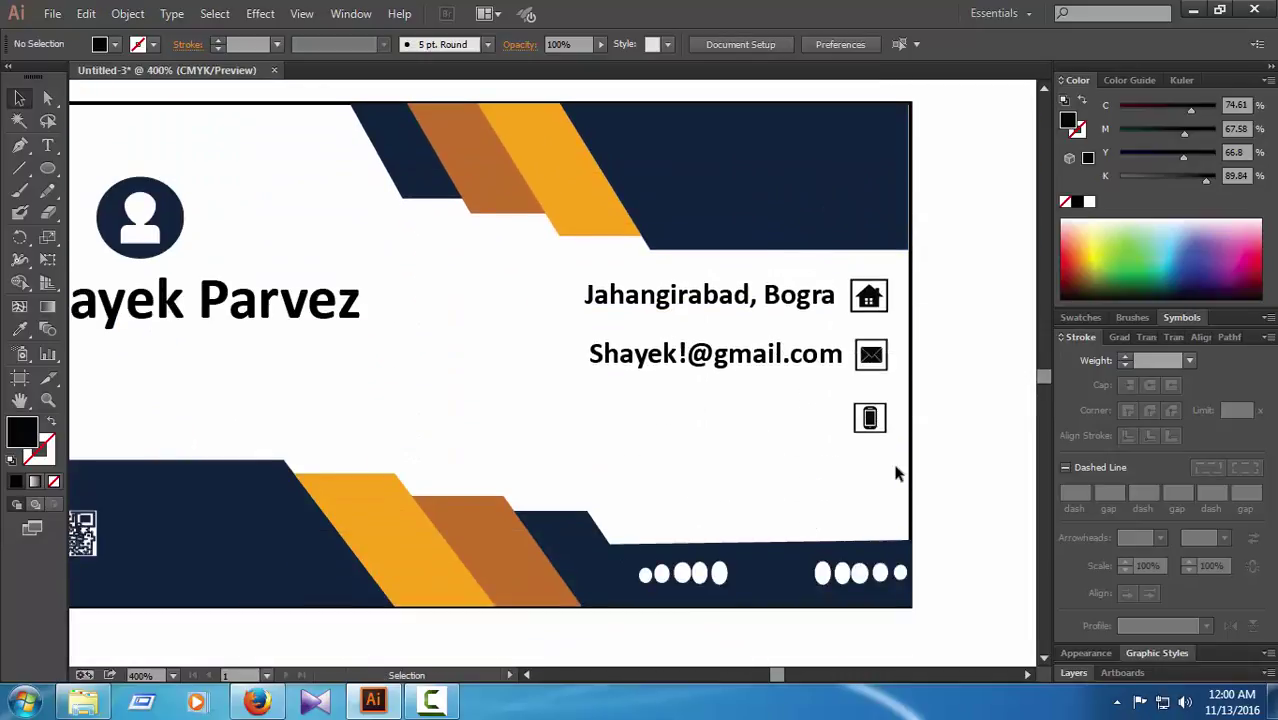
{"action": "left_click", "coordinate": [48, 146]}
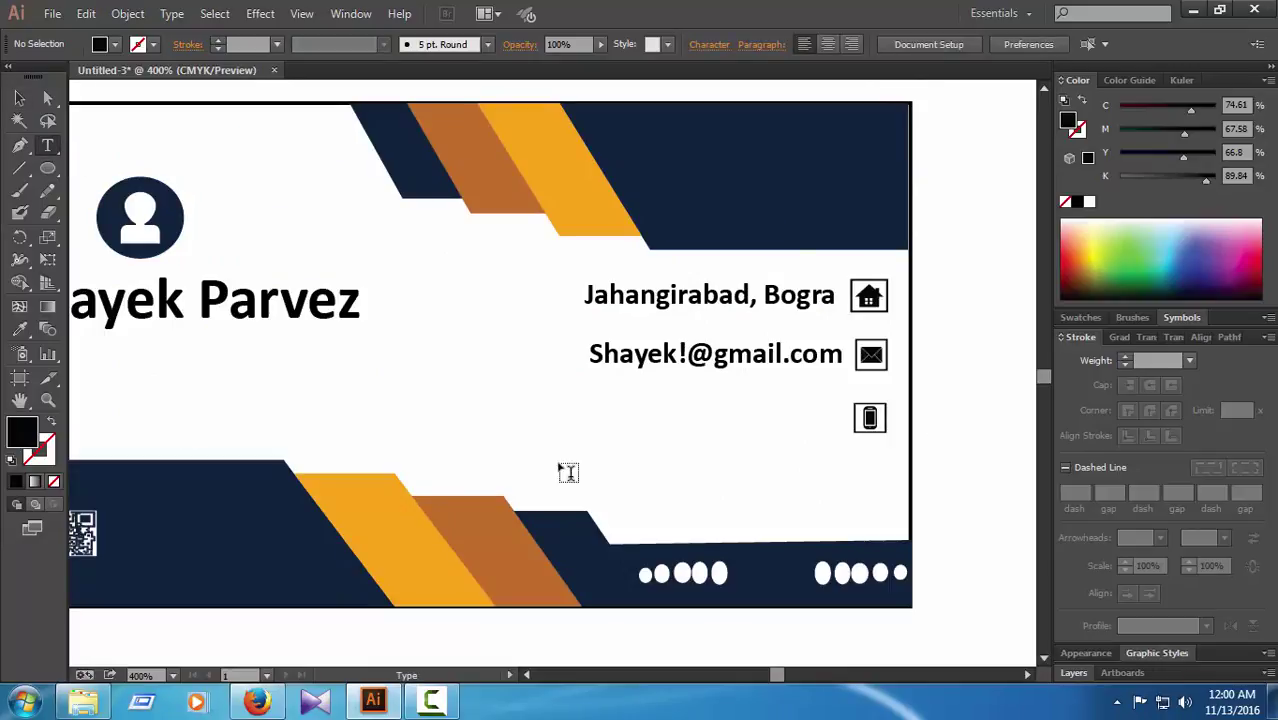
{"action": "left_click", "coordinate": [746, 430]}
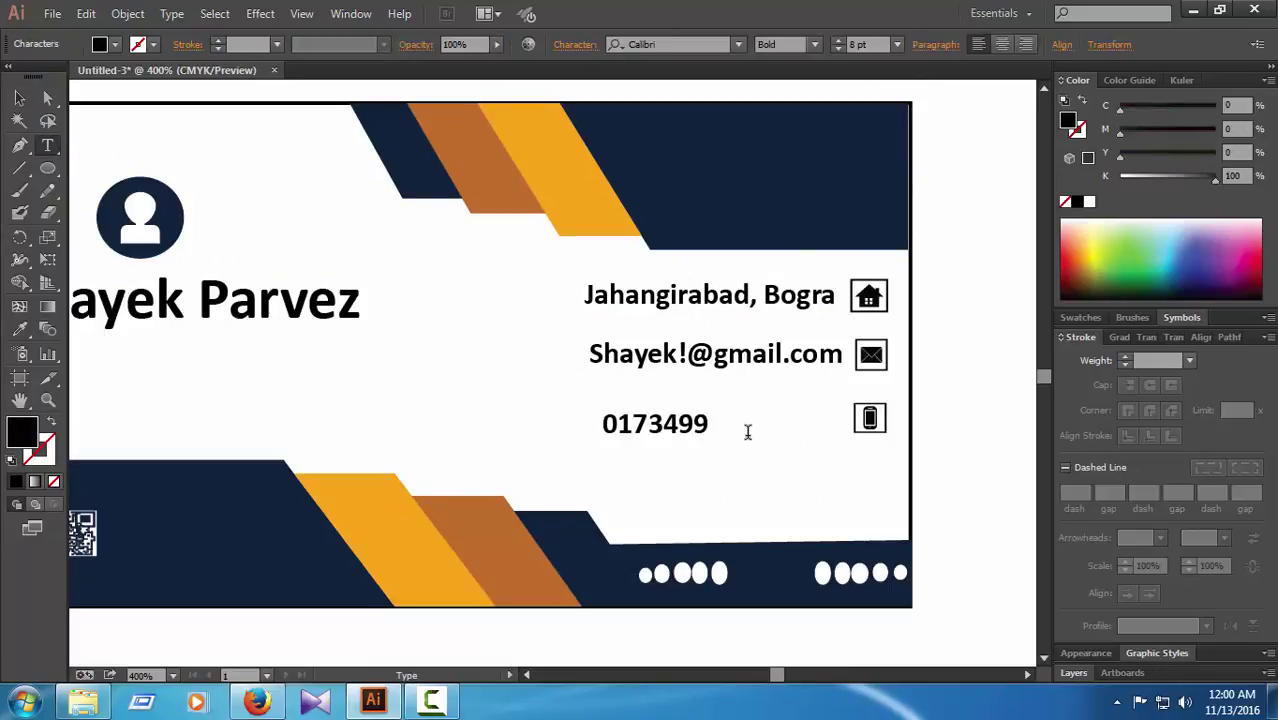
{"action": "type", "text": "442"}
{"action": "left_click", "coordinate": [48, 98]}
Step: Nudge the phone number right into line with its icon, then fit the artboard in view
{"action": "key", "text": "Right"}
{"action": "key", "text": "Right"}
{"action": "key", "text": "Right"}
{"action": "key", "text": "Right"}
{"action": "key", "text": "Right"}
{"action": "key", "text": "Right"}
{"action": "key", "text": "Right"}
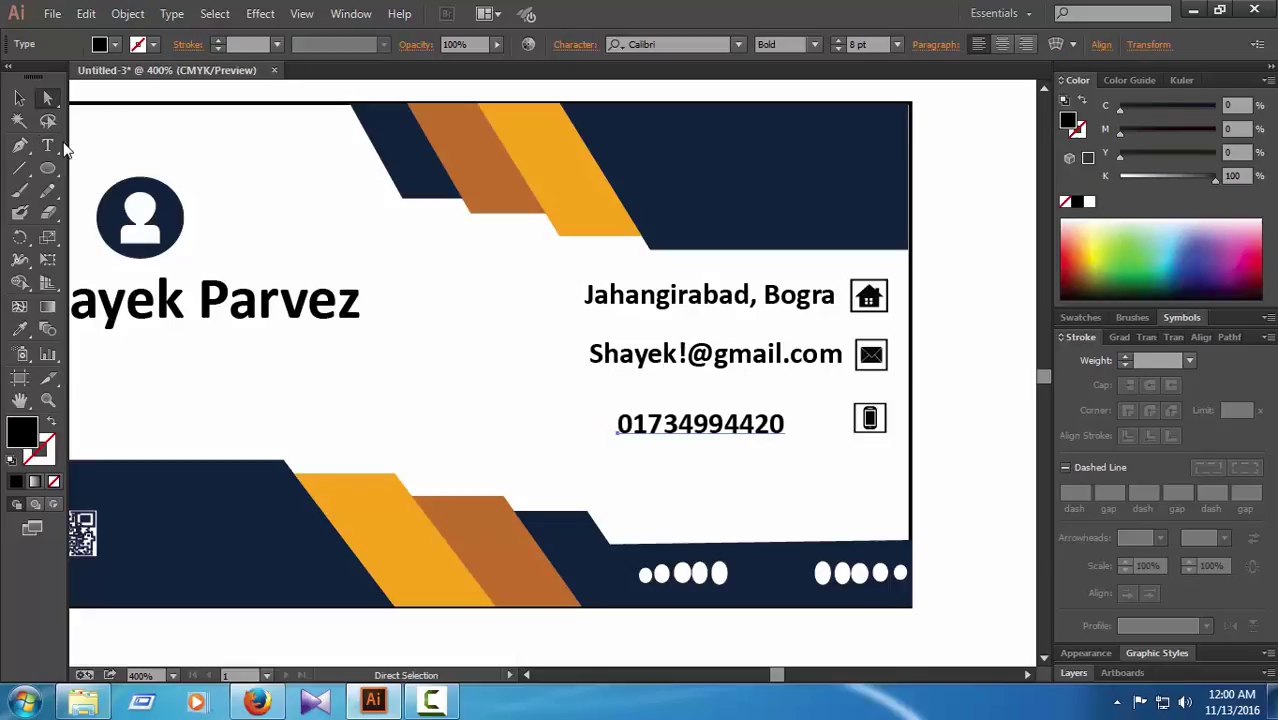
{"action": "key", "text": "Up"}
{"action": "key", "text": "Down"}
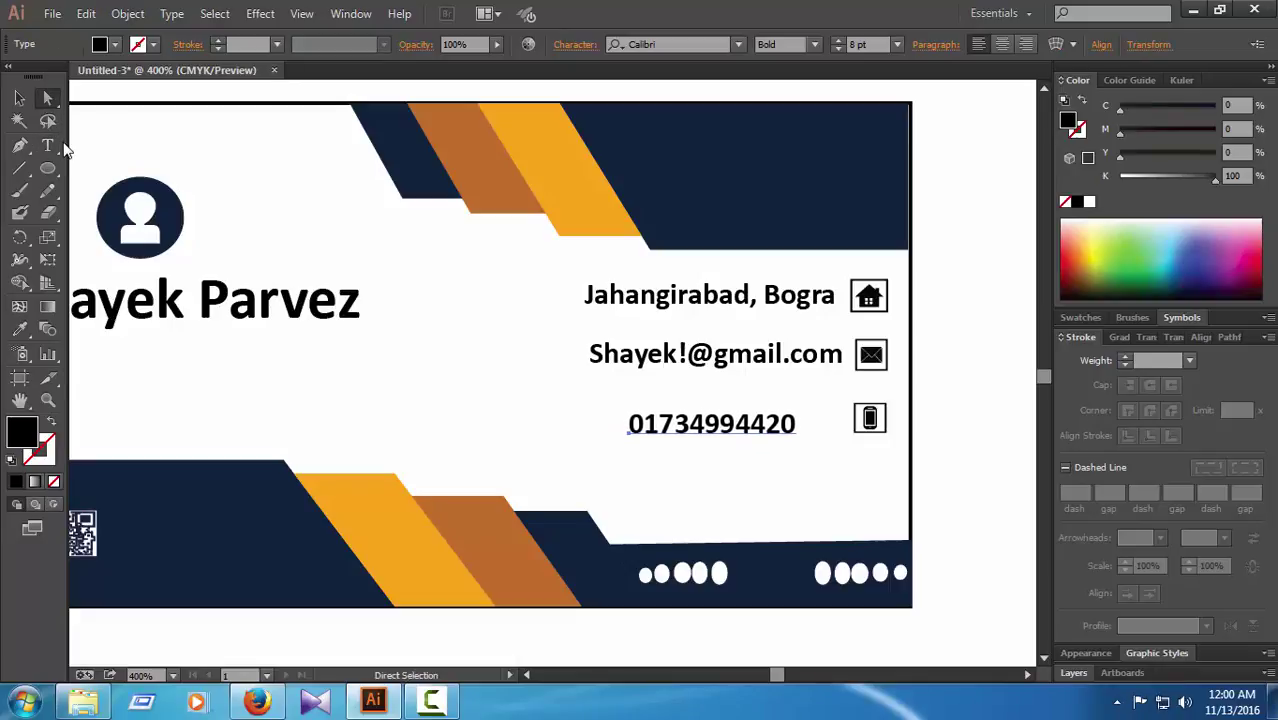
{"action": "key", "text": "Up"}
{"action": "key", "text": "Right"}
{"action": "key", "text": "Right"}
{"action": "left_click", "coordinate": [958, 320]}
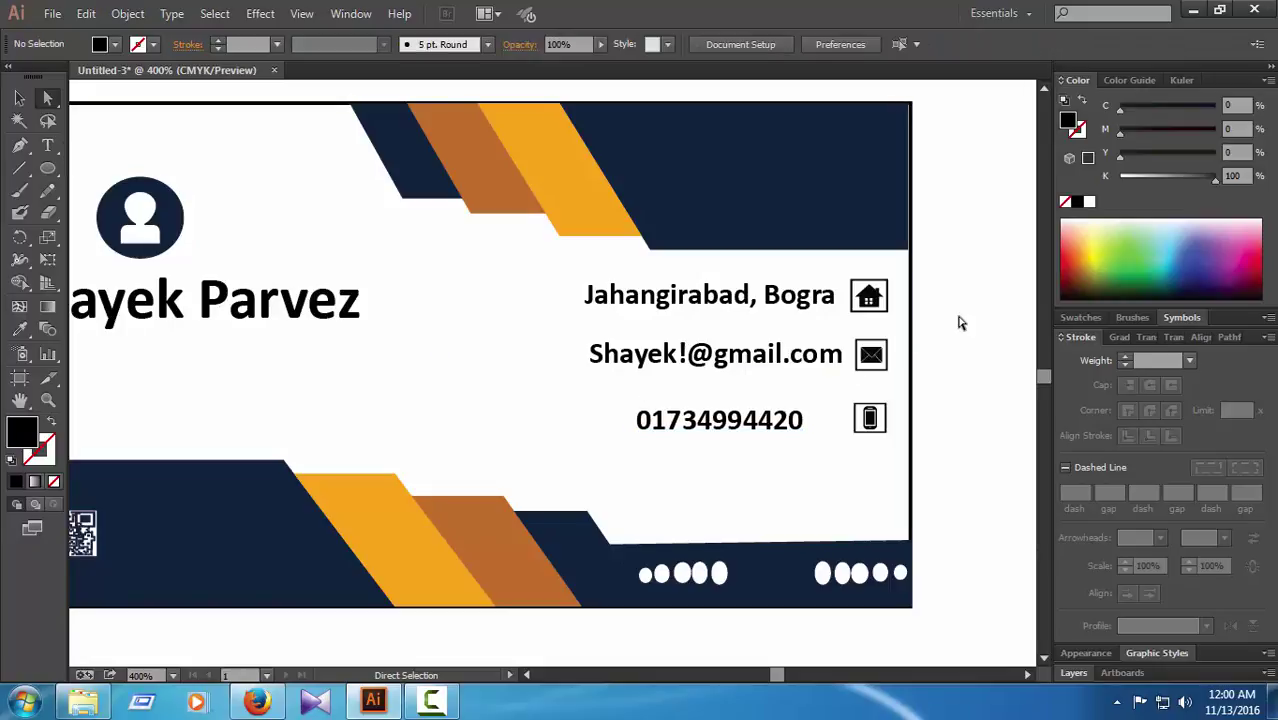
{"action": "key", "text": "ctrl+0"}
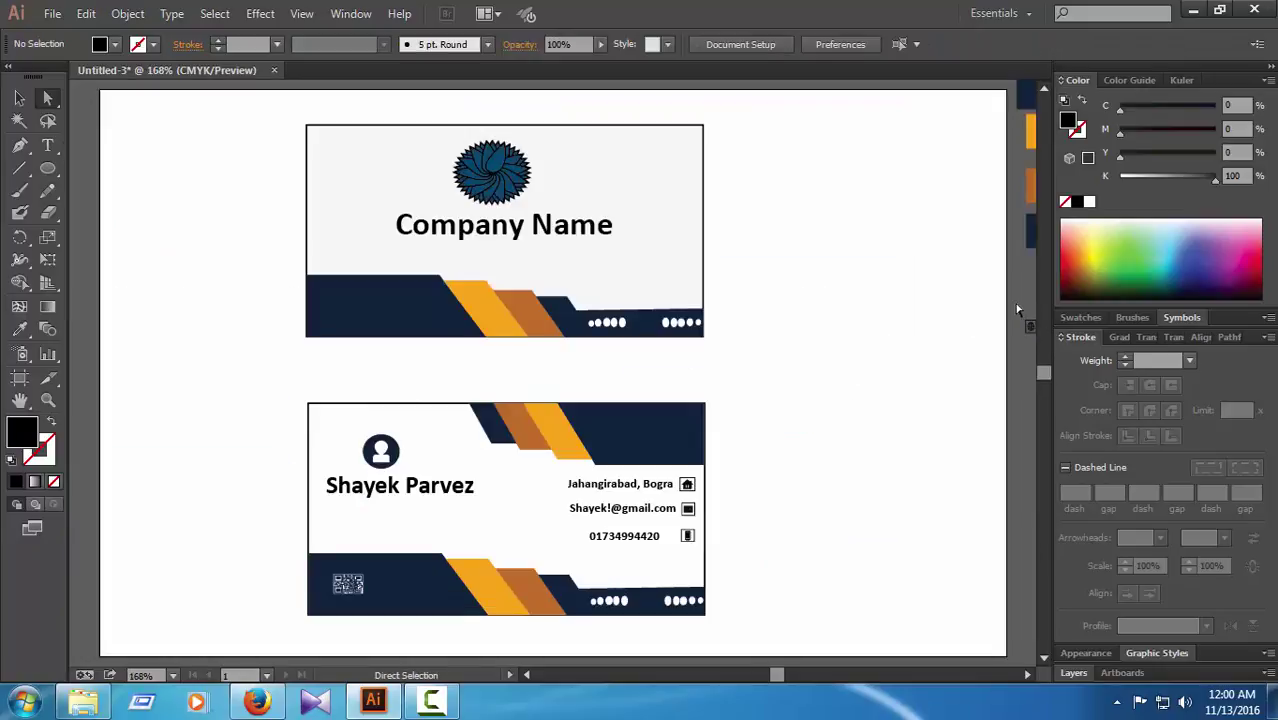
Step: Move the small globe icon group from beside the artboard onto the back card
{"action": "left_click_drag", "start_coordinate": [1017, 305], "coordinate": [1049, 345]}
{"action": "left_click", "coordinate": [522, 305]}
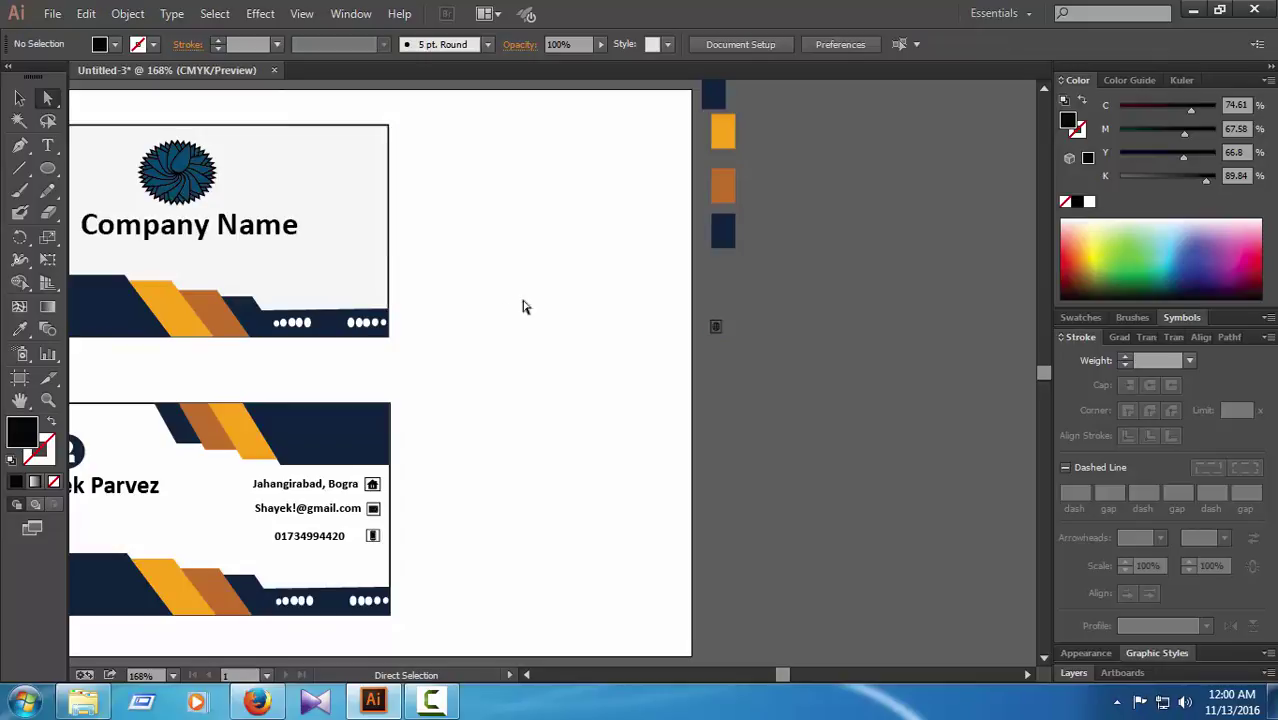
{"action": "left_click", "coordinate": [19, 97]}
{"action": "left_click_drag", "start_coordinate": [717, 325], "coordinate": [362, 550]}
{"action": "left_click", "coordinate": [548, 587]}
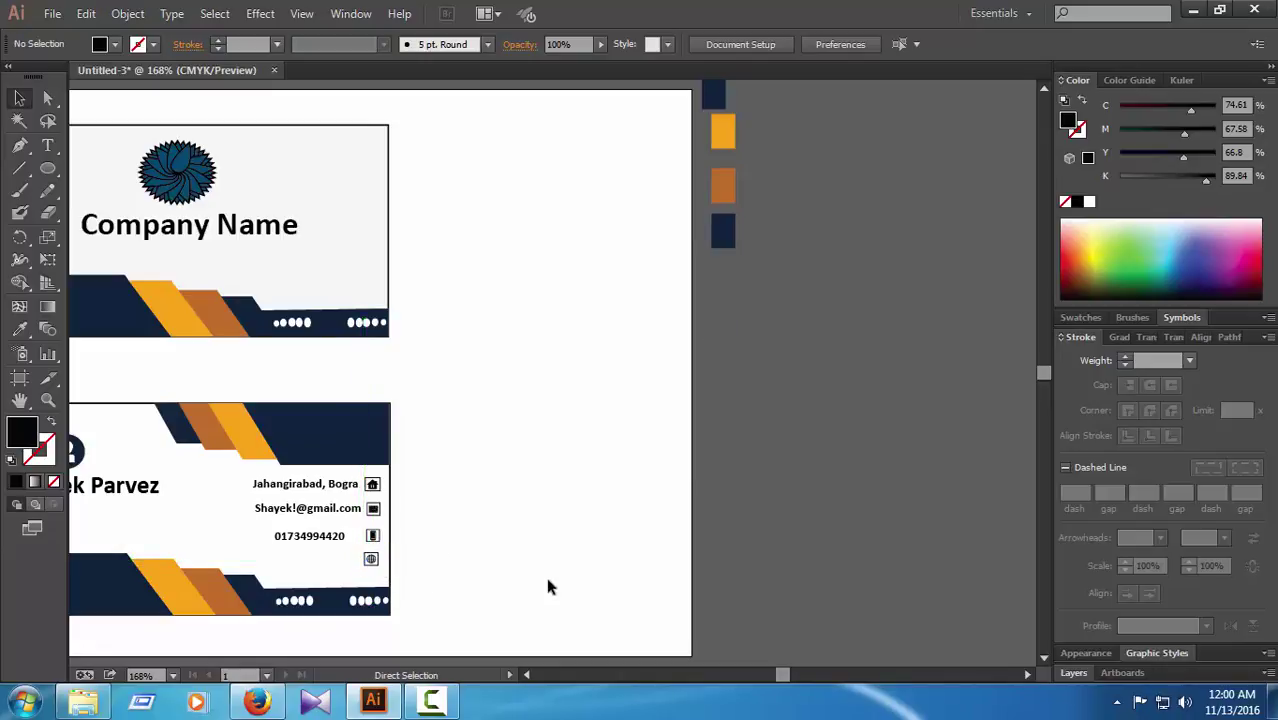
Step: Position the globe icon directly below the phone icon
{"action": "key", "text": "ctrl+plus"}
{"action": "key", "text": "ctrl+plus"}
{"action": "scroll", "coordinate": [545, 550], "scroll_direction": "down", "scroll_amount": 3}
{"action": "scroll", "coordinate": [532, 541], "scroll_direction": "down", "scroll_amount": 3}
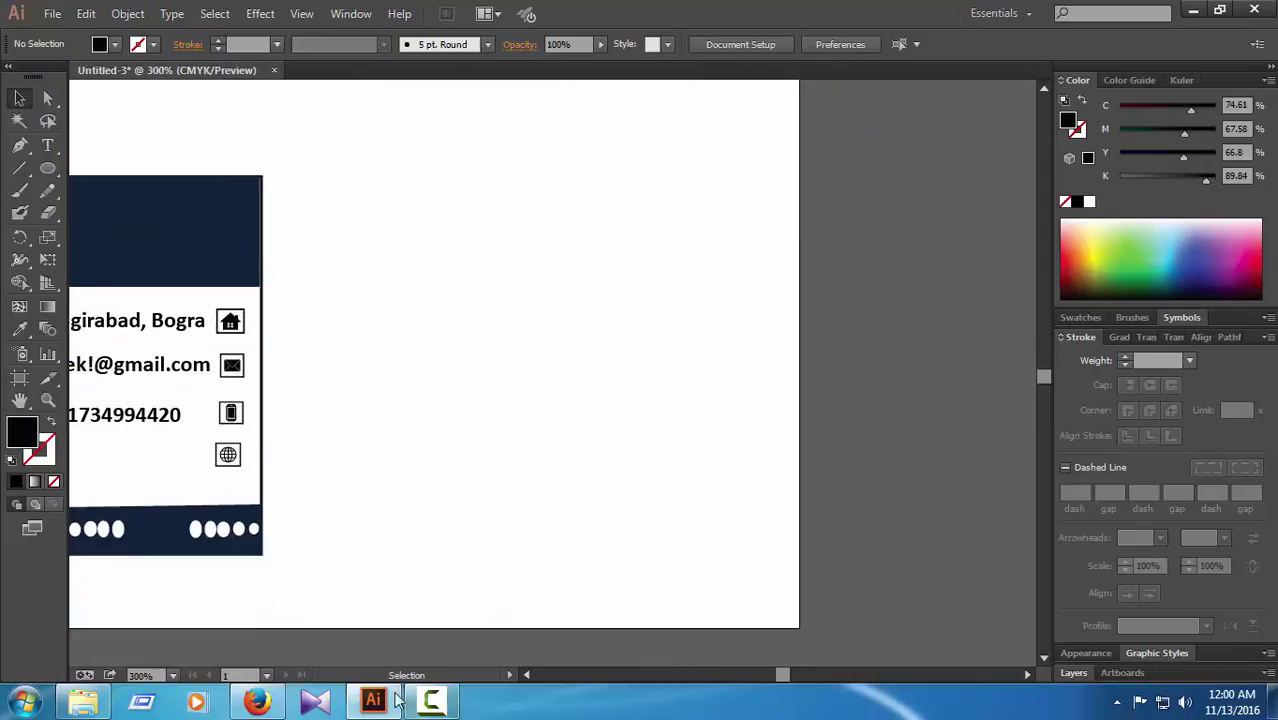
{"action": "left_click", "coordinate": [527, 675]}
{"action": "left_click", "coordinate": [528, 676]}
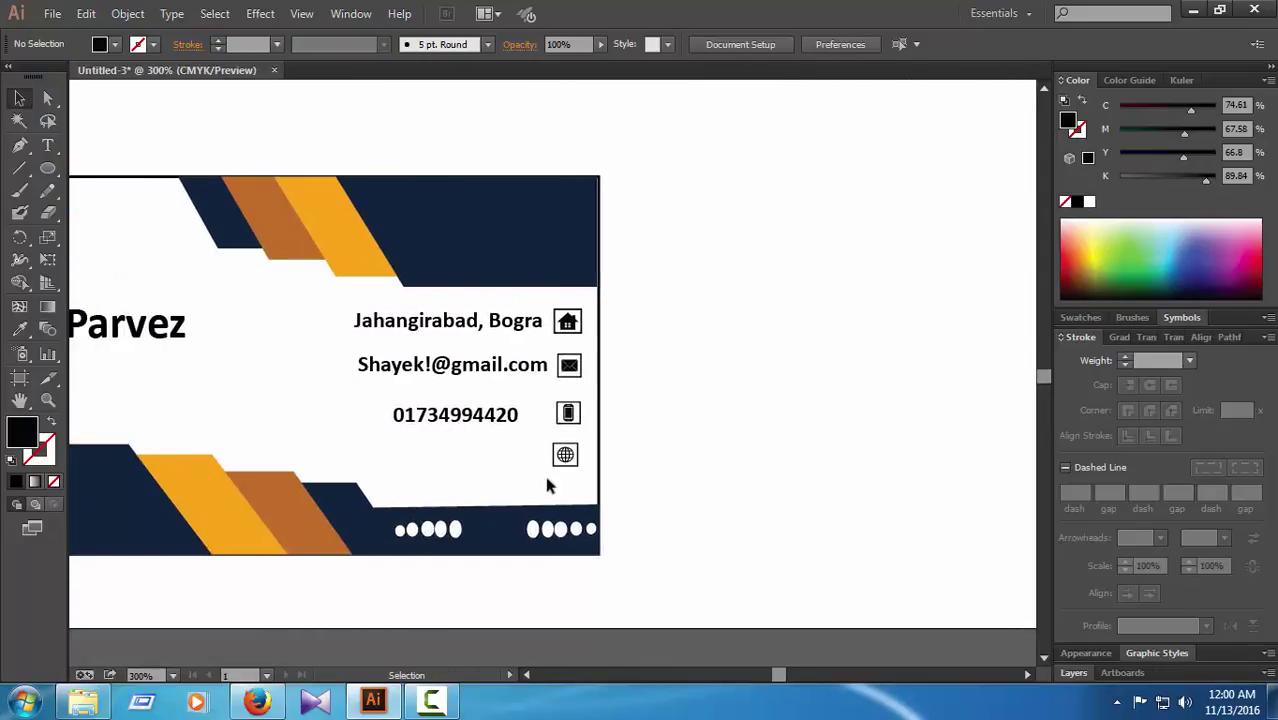
{"action": "left_click_drag", "start_coordinate": [565, 456], "coordinate": [580, 418]}
{"action": "left_click", "coordinate": [725, 486]}
Step: Realign the contact icons and nudge the phone number up to match its icon
{"action": "left_click", "coordinate": [708, 420]}
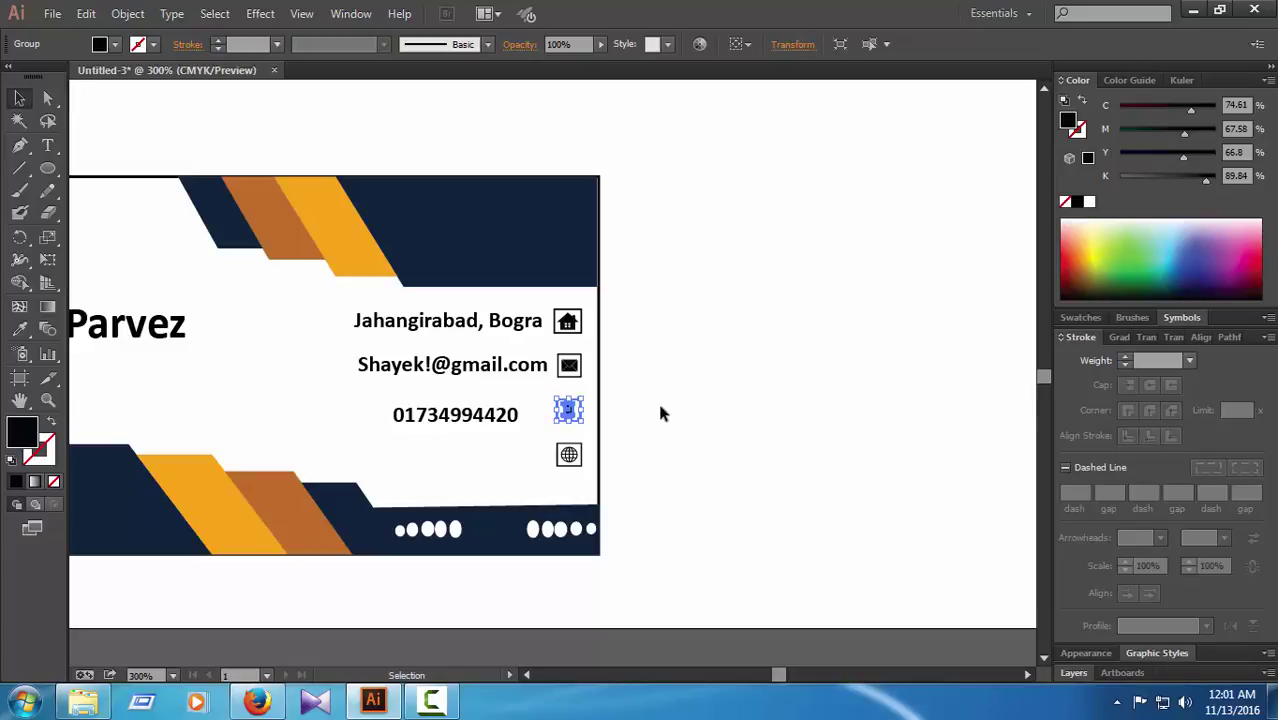
{"action": "left_click", "coordinate": [660, 413]}
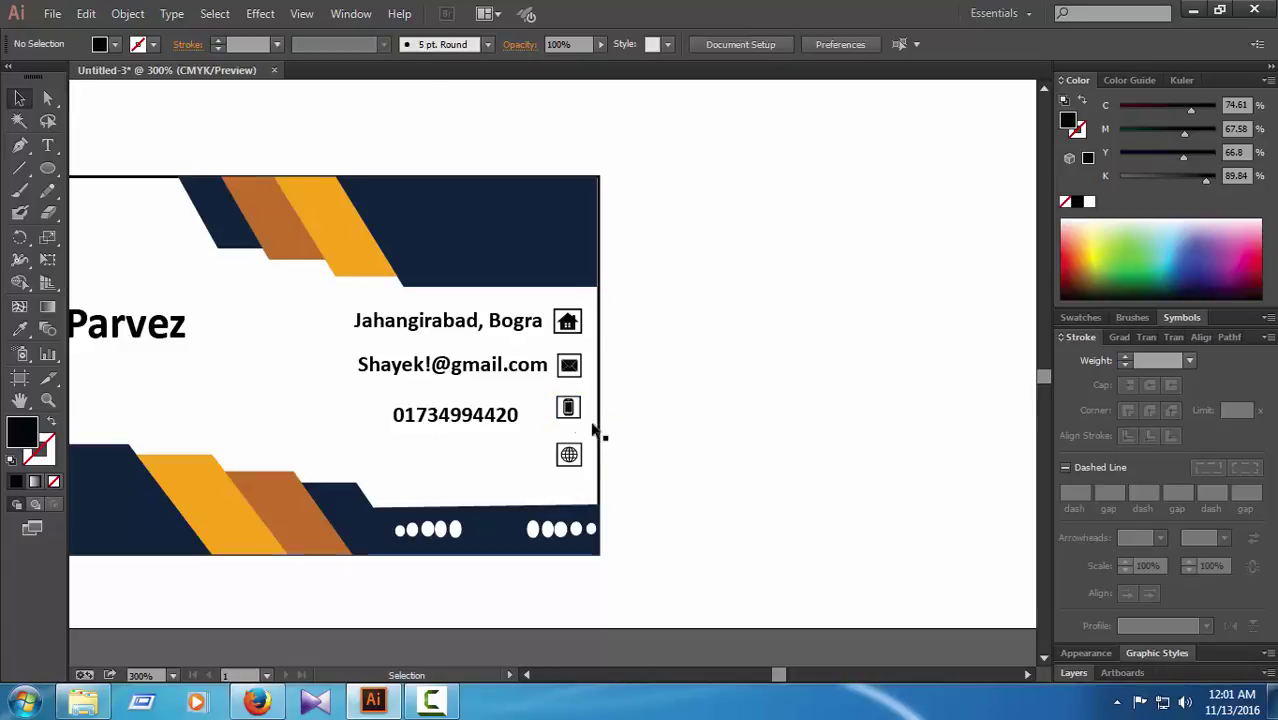
{"action": "left_click", "coordinate": [499, 416]}
{"action": "key", "text": "Up"}
{"action": "key", "text": "Up"}
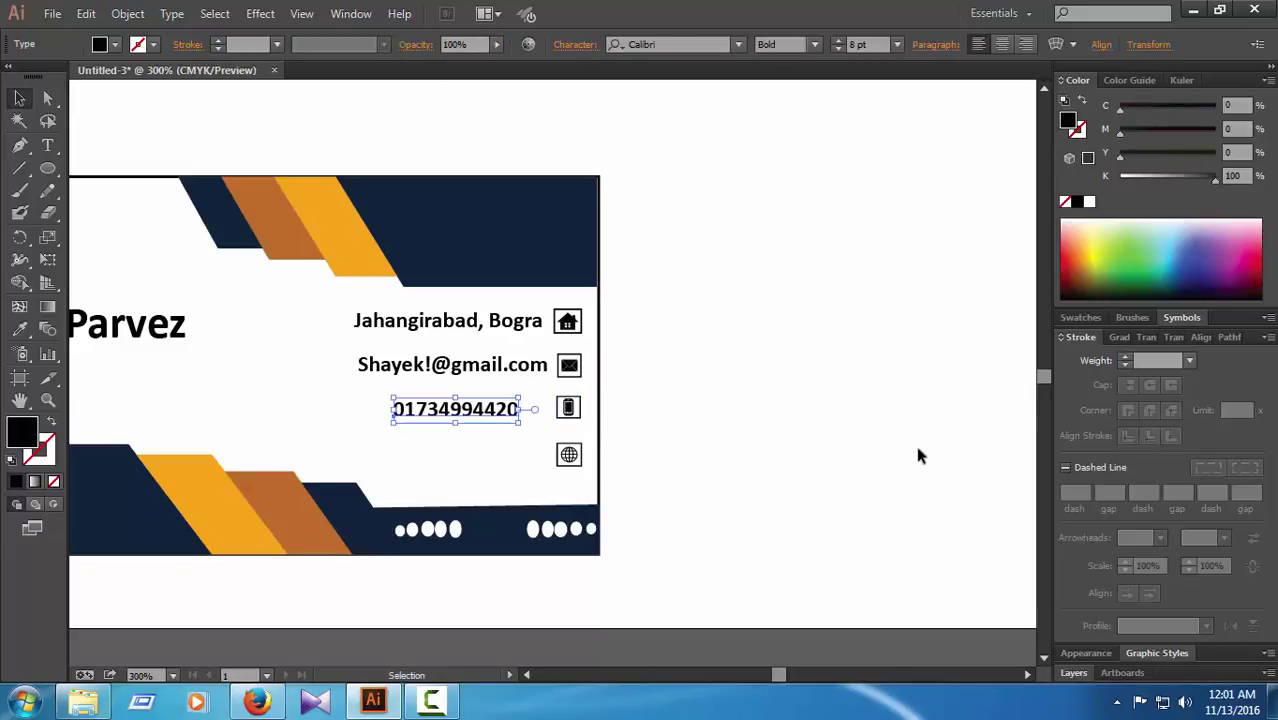
{"action": "left_click", "coordinate": [920, 456]}
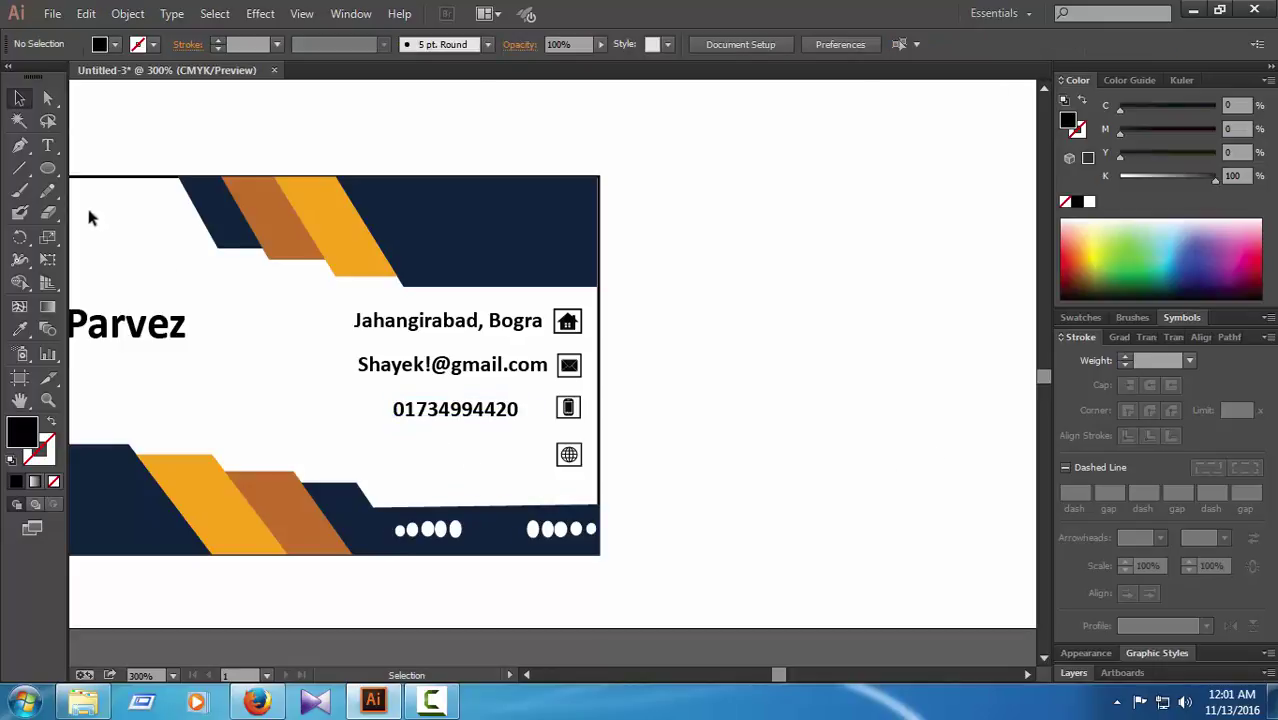
Step: Add the website address line beside the globe icon and nudge it into alignment
{"action": "left_click", "coordinate": [47, 147]}
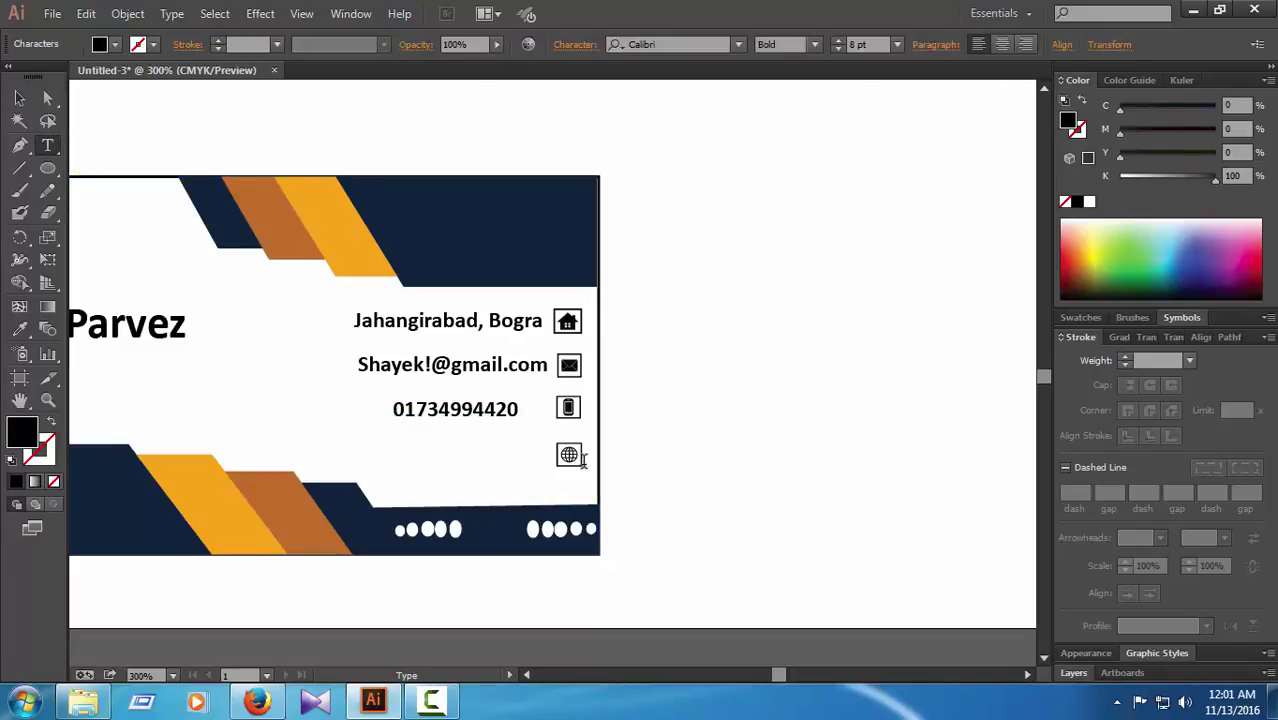
{"action": "type", "text": "www"}
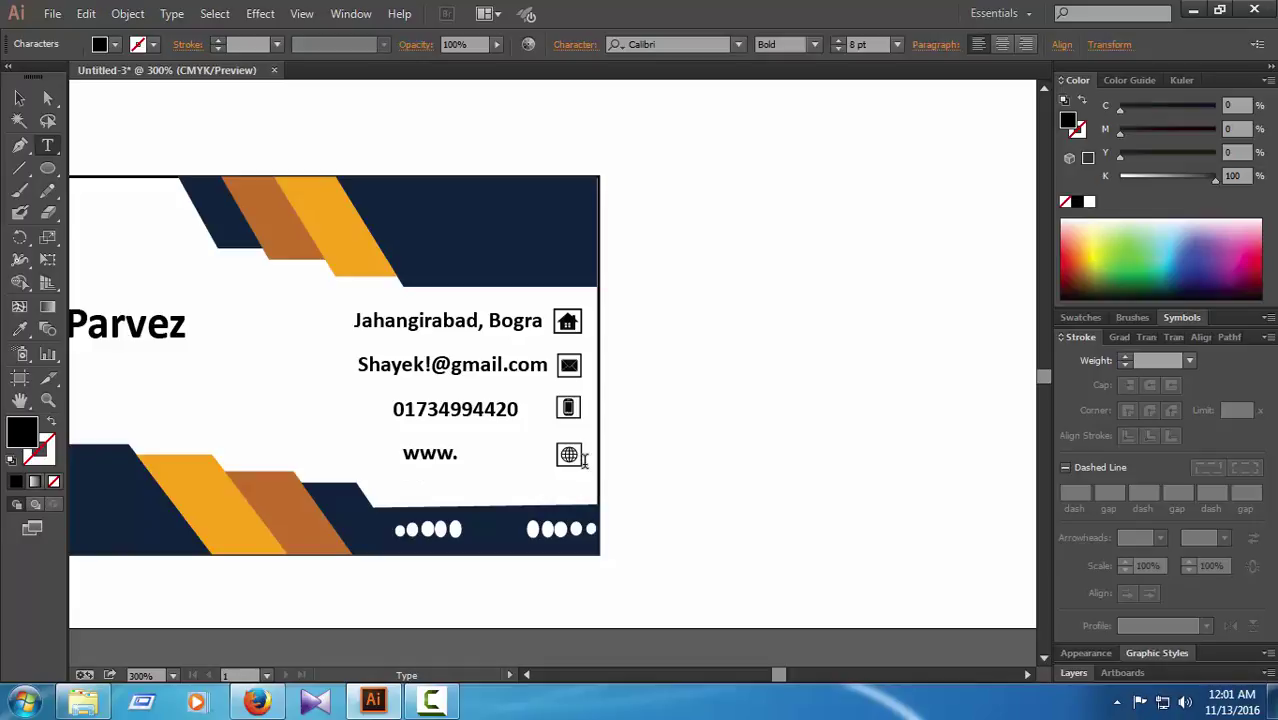
{"action": "type", "text": ".shayek.com"}
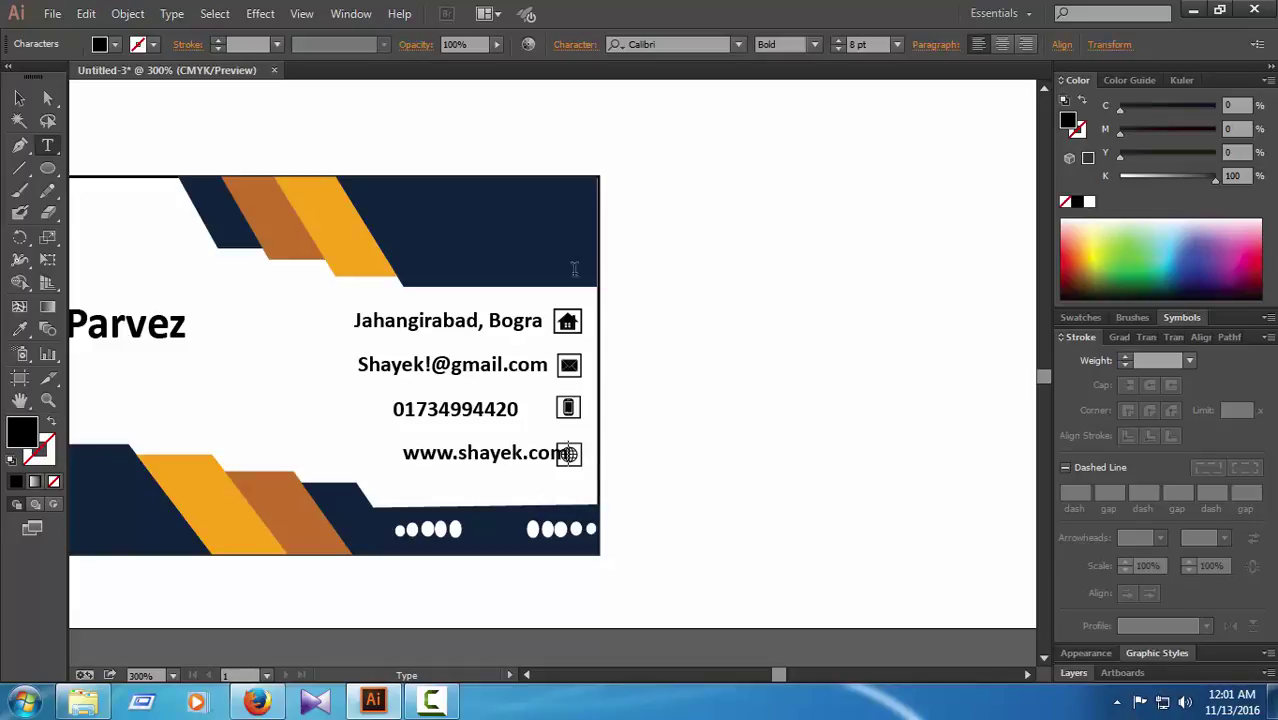
{"action": "left_click", "coordinate": [47, 97]}
{"action": "key", "text": "Left"}
{"action": "key", "text": "Left"}
{"action": "key", "text": "Left"}
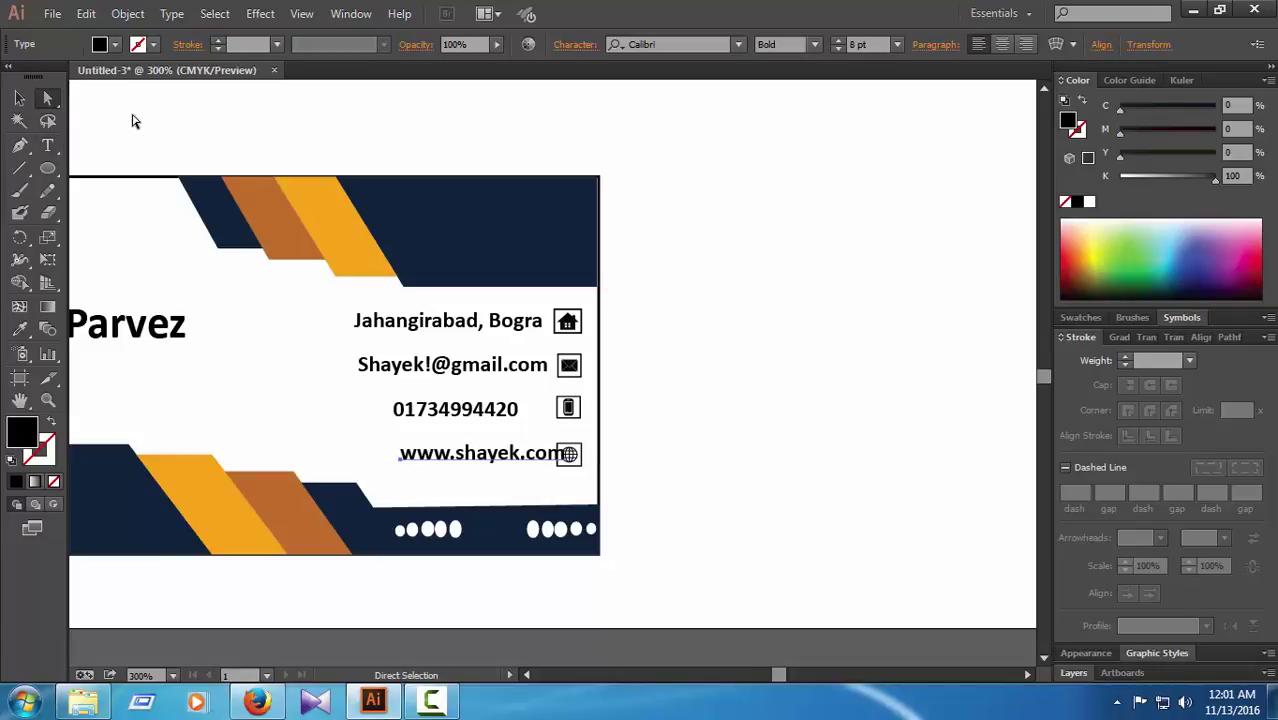
{"action": "key", "text": "Left"}
{"action": "key", "text": "Left"}
{"action": "key", "text": "Left"}
{"action": "key", "text": "Left"}
{"action": "key", "text": "Left"}
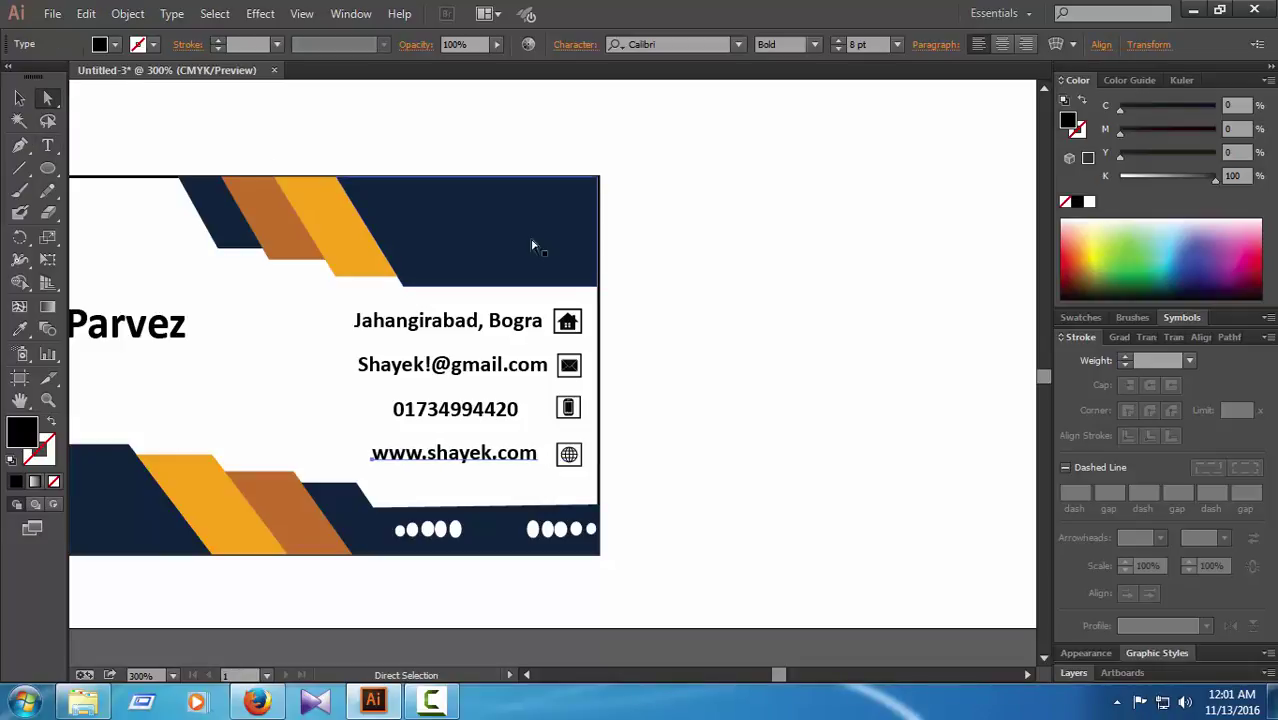
{"action": "key", "text": "Down"}
{"action": "left_click", "coordinate": [798, 316]}
{"action": "key", "text": "ctrl+0"}
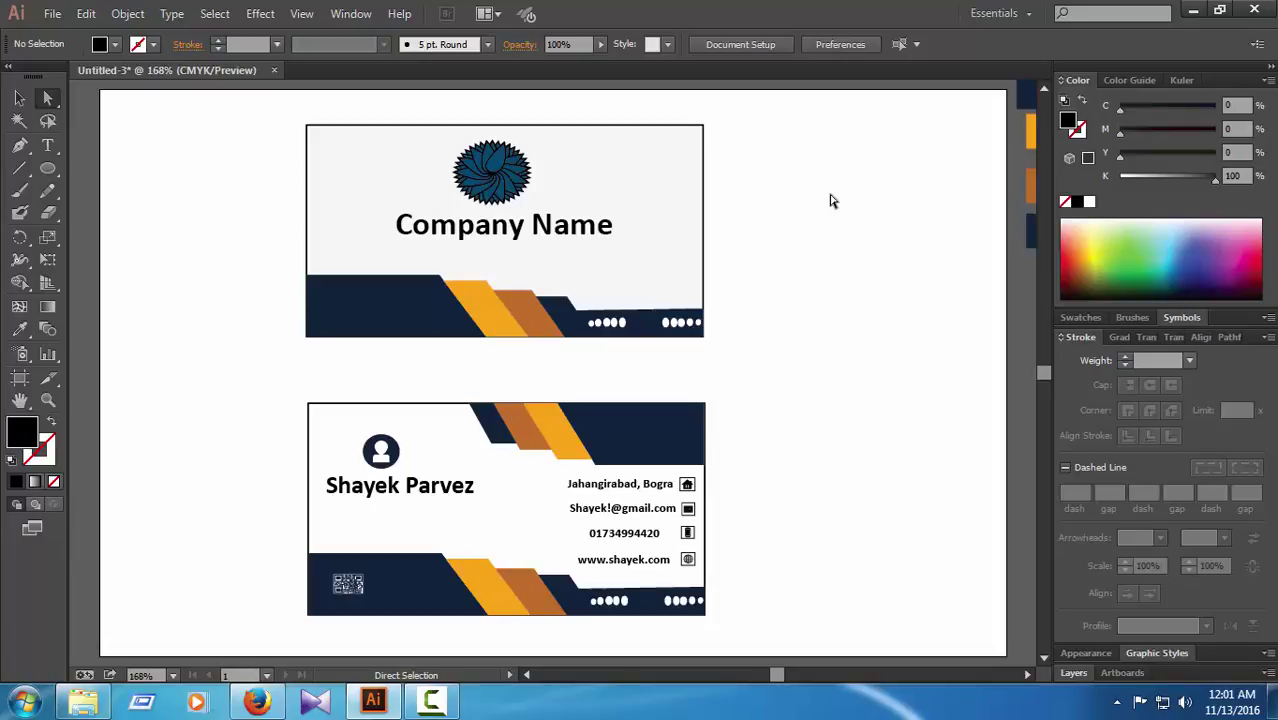
Step: Apply a Stylize drop shadow to everything on the front card
{"action": "left_click_drag", "start_coordinate": [786, 127], "coordinate": [285, 354]}
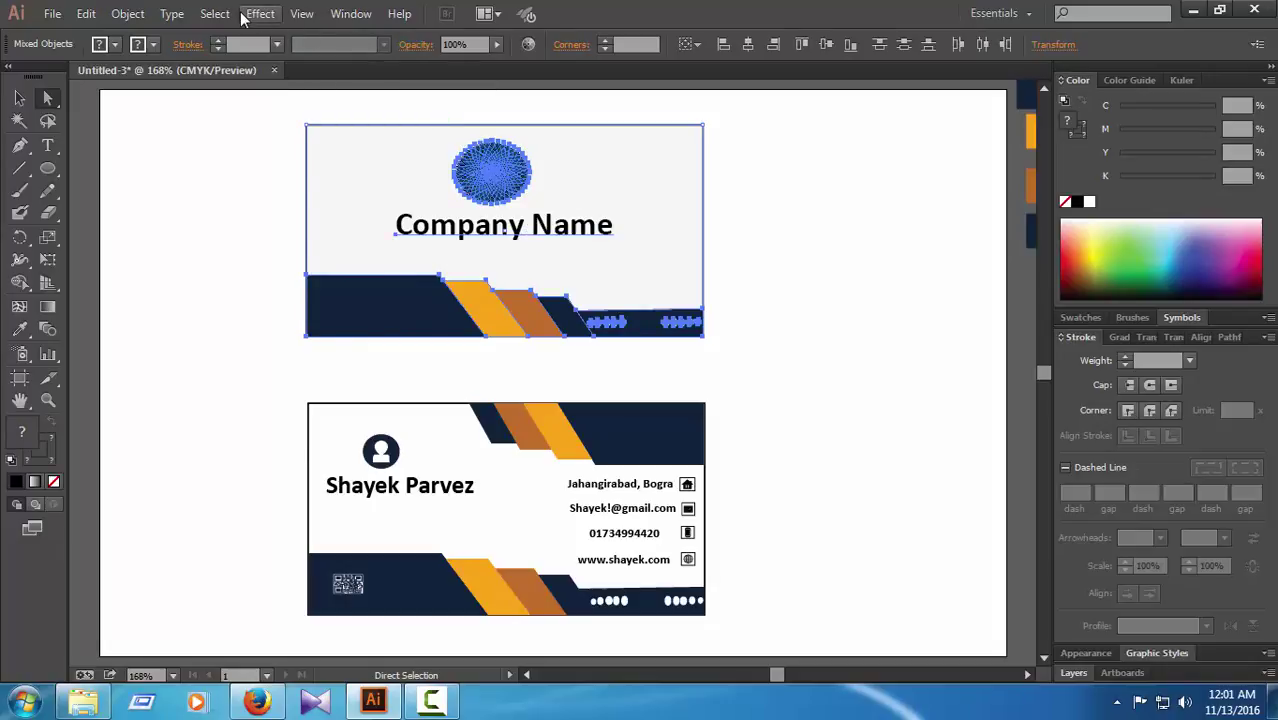
{"action": "left_click", "coordinate": [260, 13]}
{"action": "mouse_move", "coordinate": [335, 226]}
{"action": "left_click", "coordinate": [490, 233]}
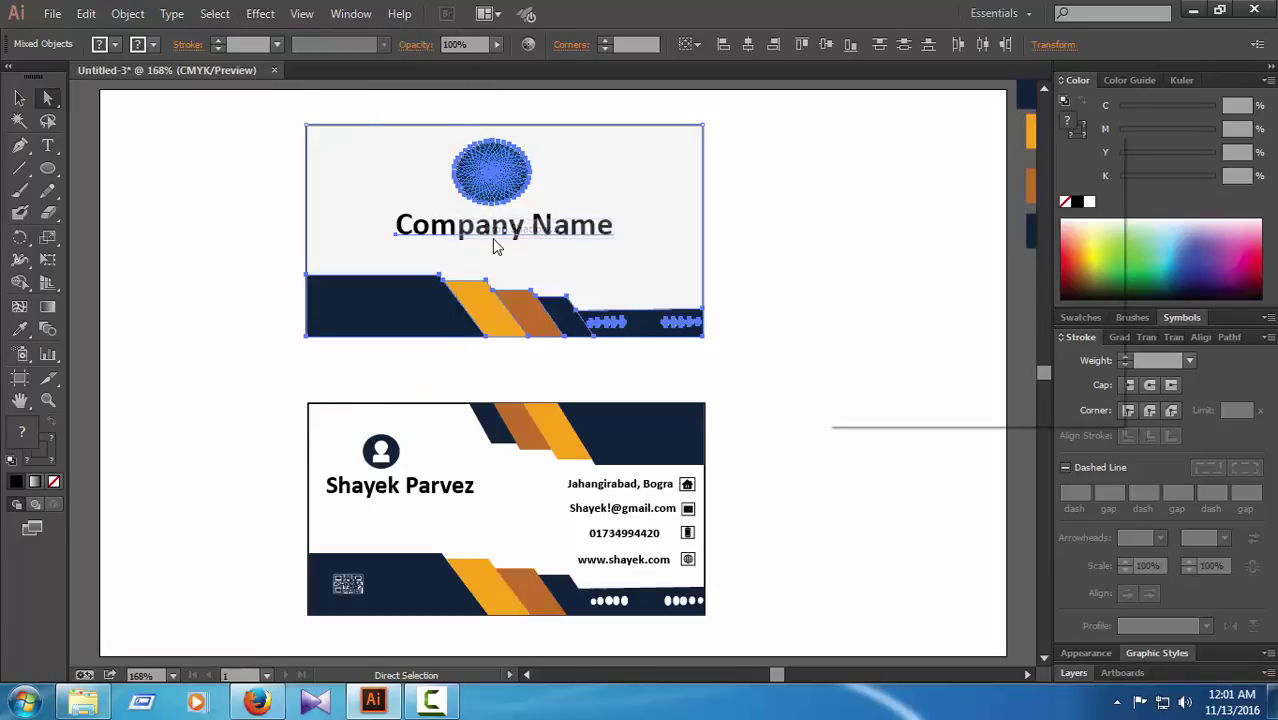
{"action": "left_click", "coordinate": [893, 379]}
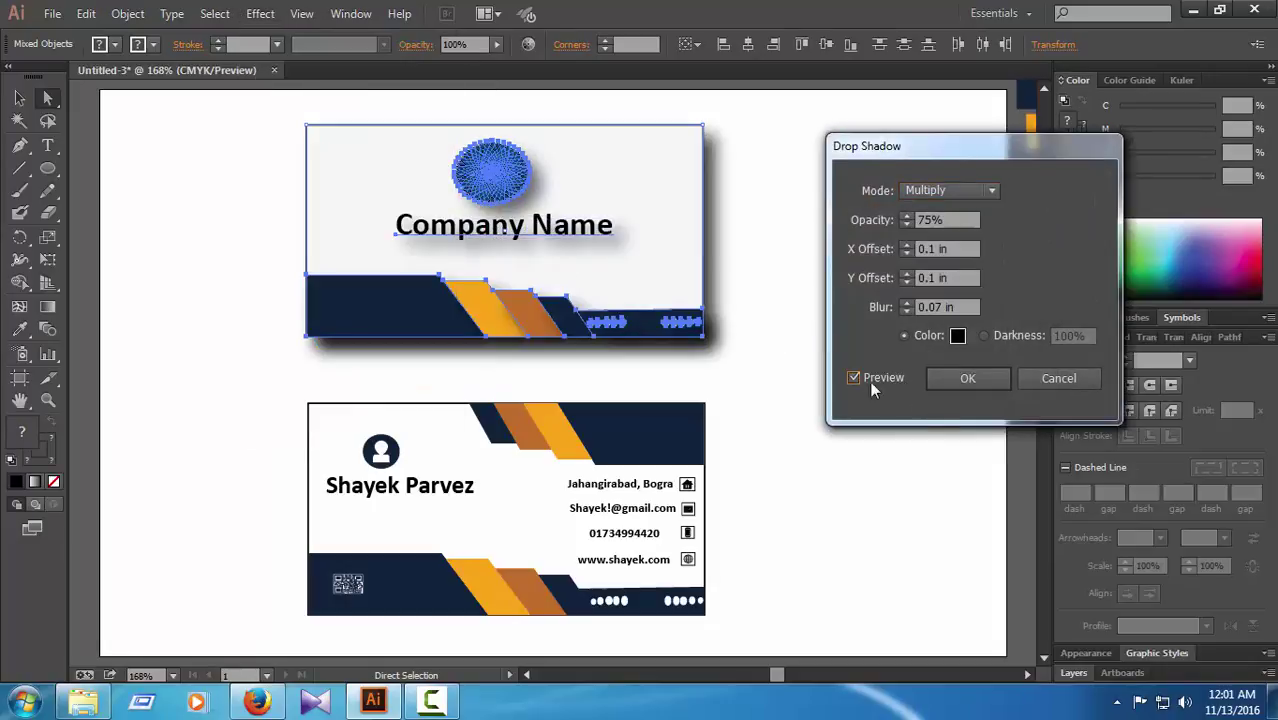
{"action": "left_click", "coordinate": [964, 378]}
{"action": "left_click", "coordinate": [845, 392]}
Step: Apply the same drop shadow to all objects on the back card
{"action": "scroll", "coordinate": [779, 456], "scroll_direction": "down", "scroll_amount": 1}
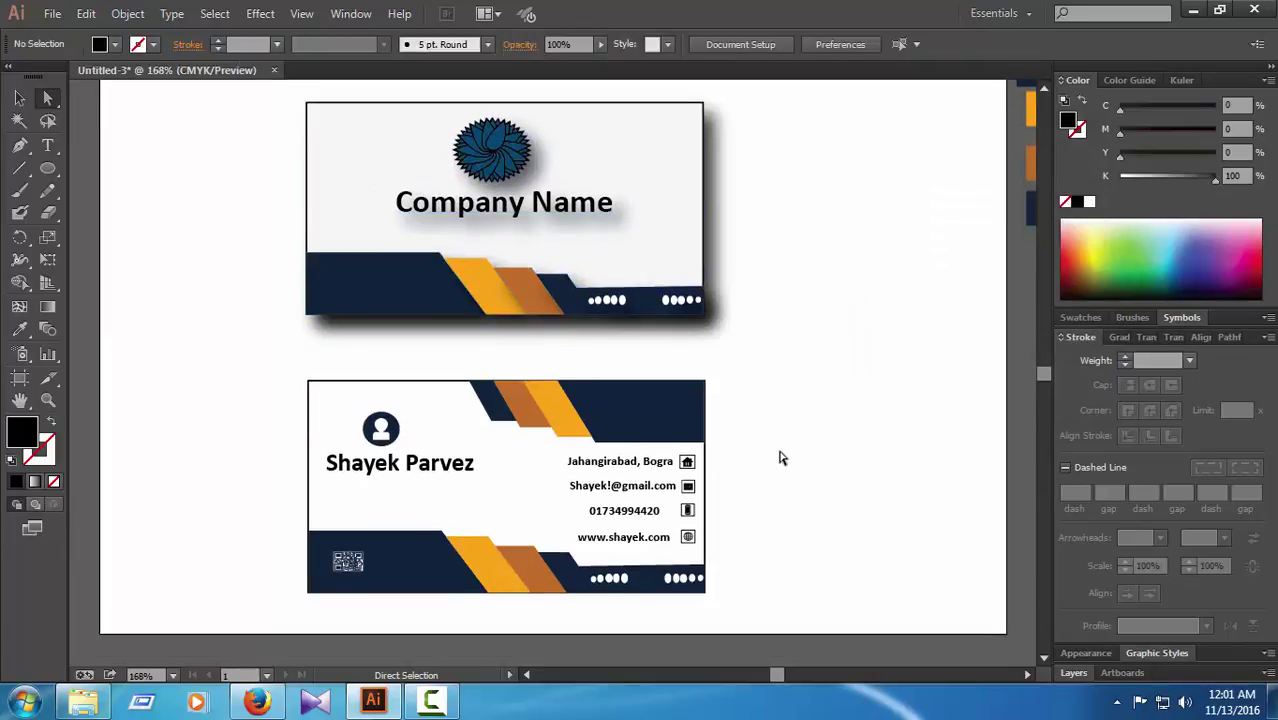
{"action": "left_click_drag", "start_coordinate": [759, 355], "coordinate": [280, 610]}
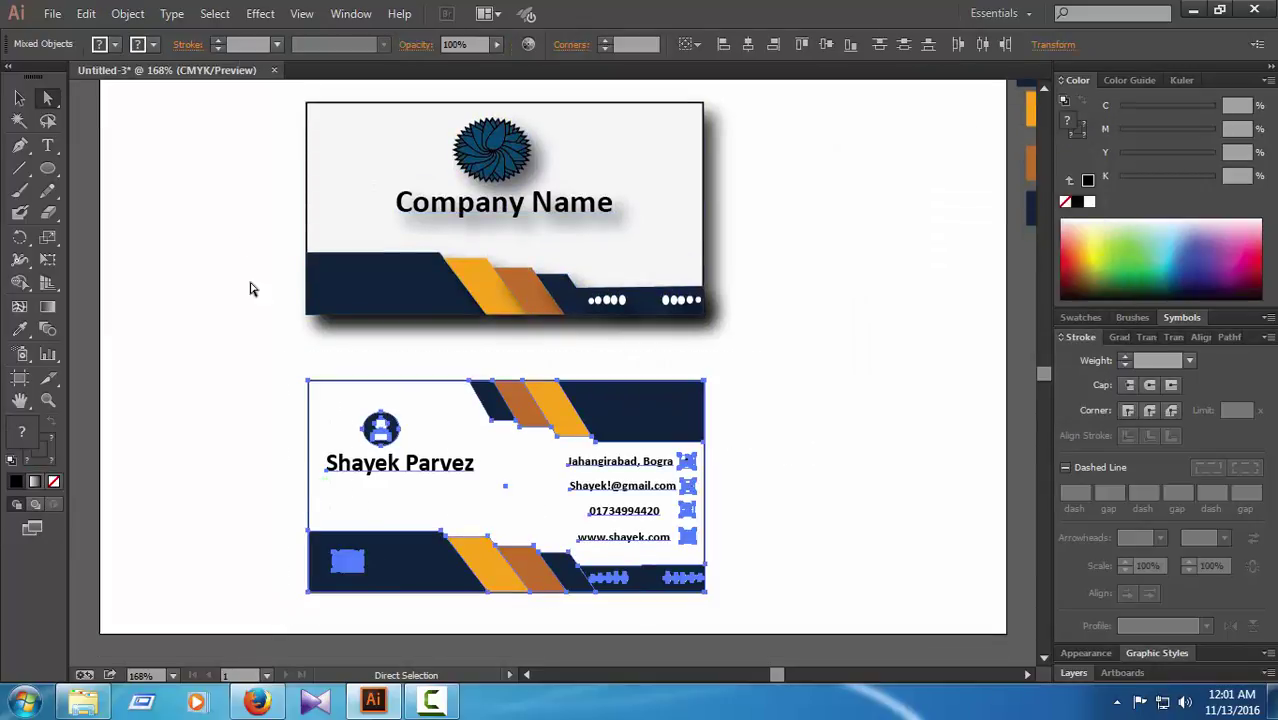
{"action": "left_click", "coordinate": [260, 14]}
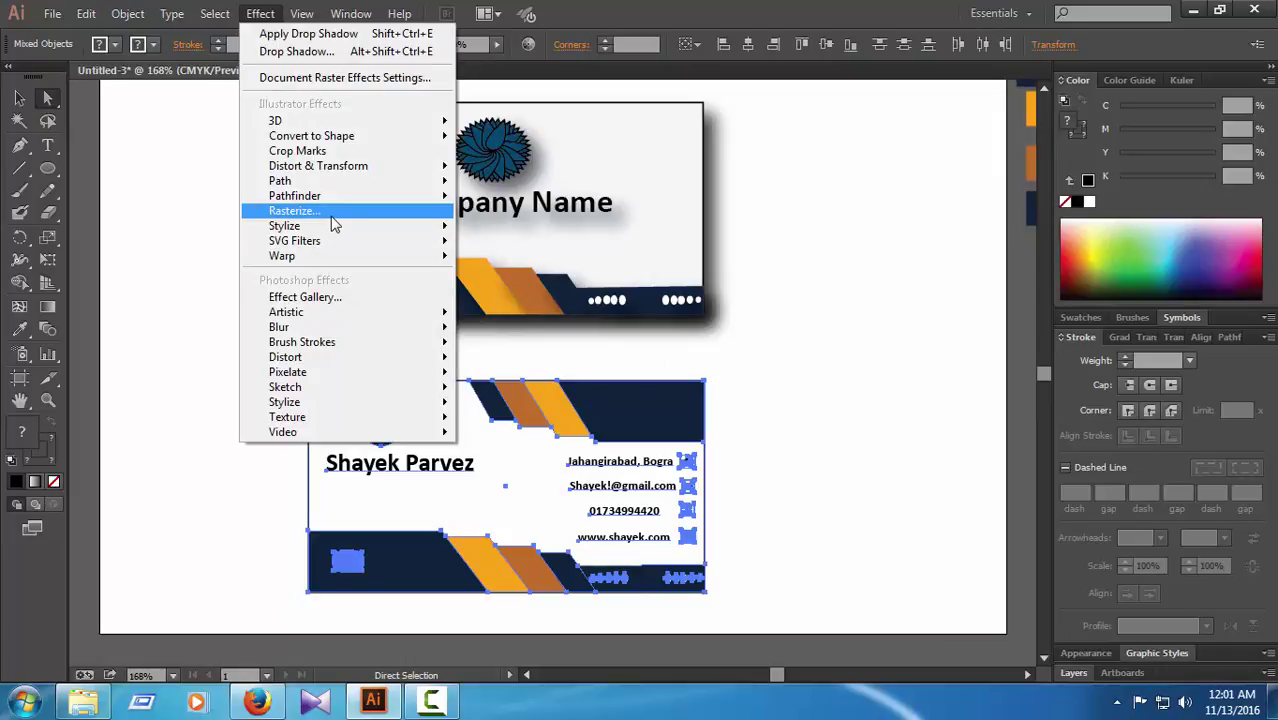
{"action": "mouse_move", "coordinate": [336, 228]}
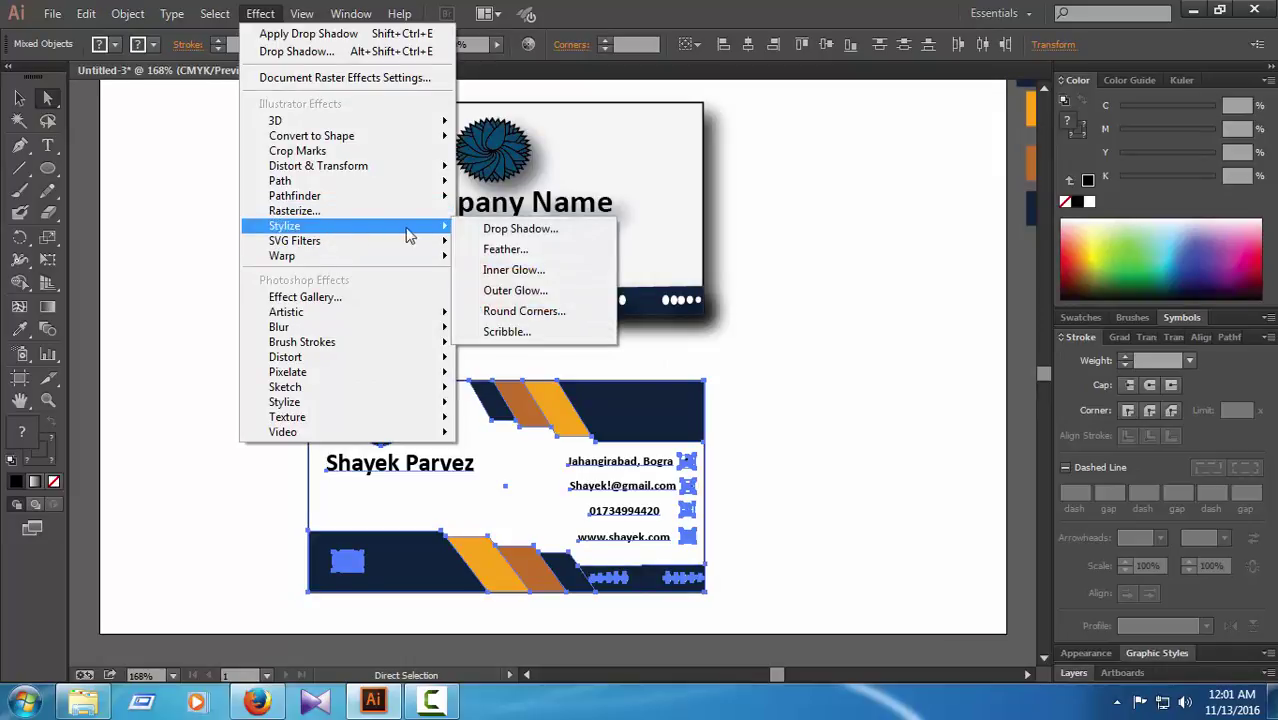
{"action": "left_click", "coordinate": [518, 229]}
{"action": "left_click", "coordinate": [869, 374]}
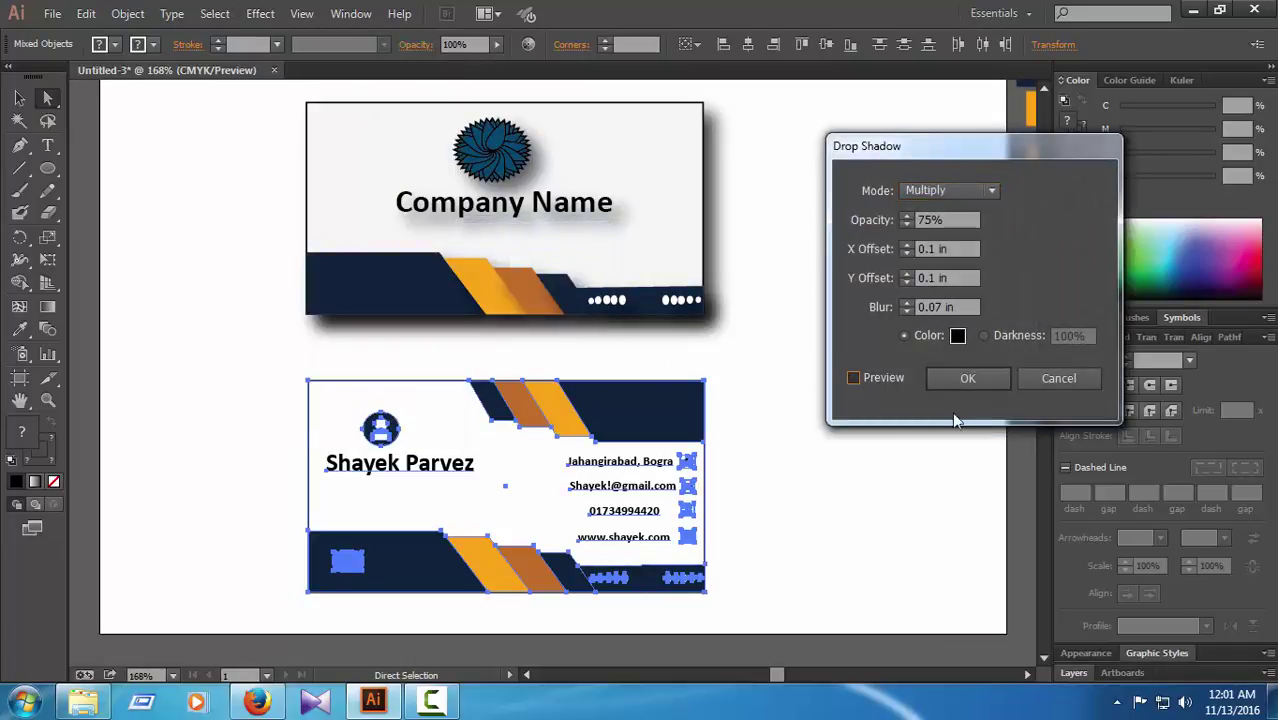
{"action": "left_click", "coordinate": [966, 386]}
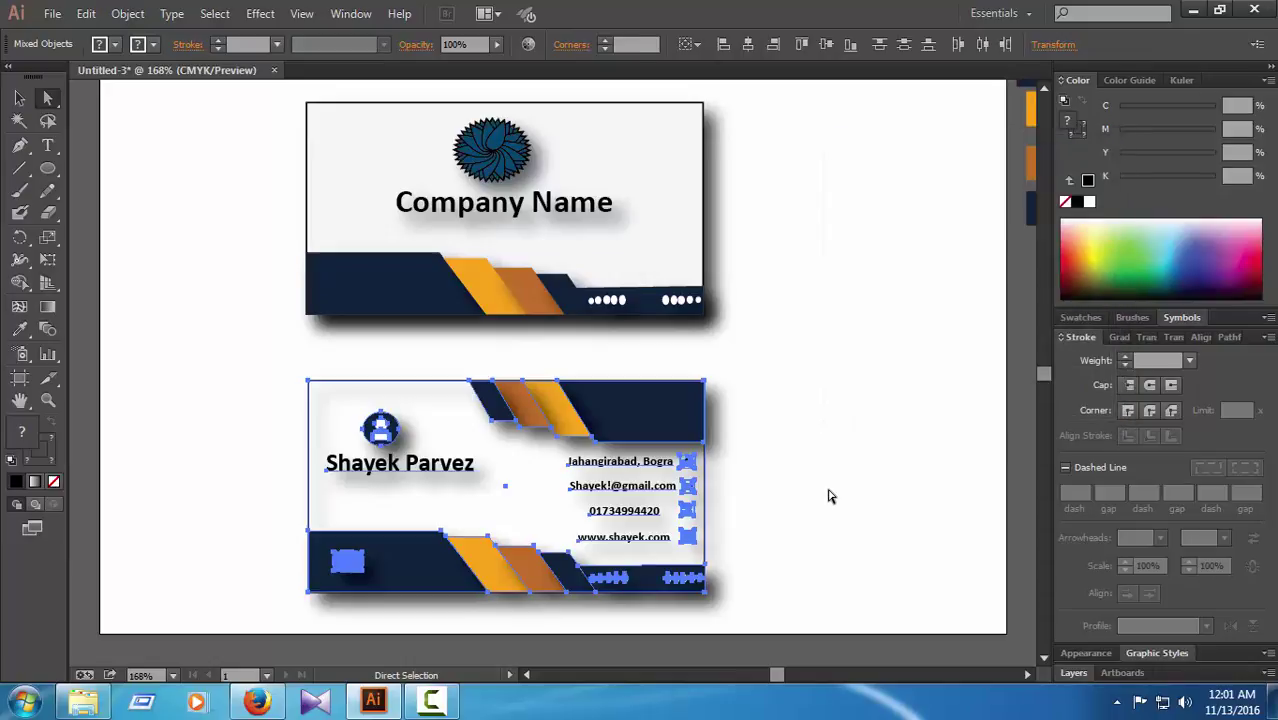
{"action": "left_click", "coordinate": [833, 483]}
{"action": "scroll", "coordinate": [833, 483], "scroll_direction": "up", "scroll_amount": 1}
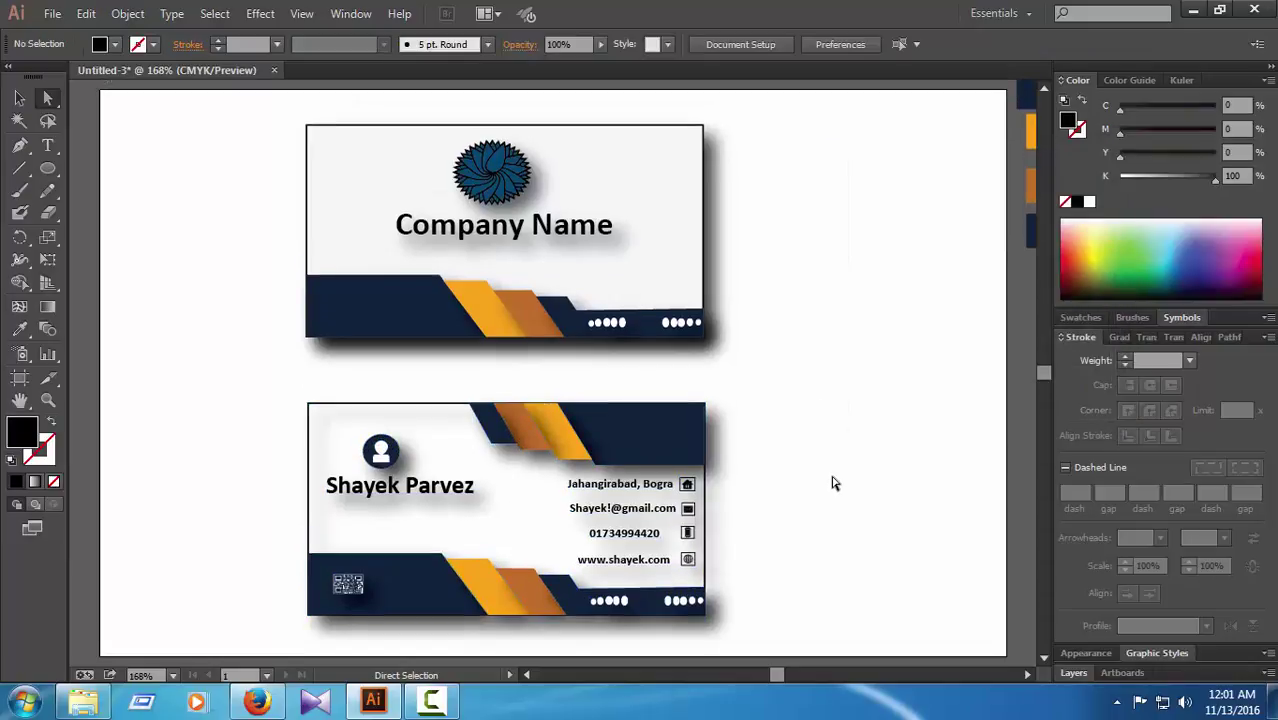